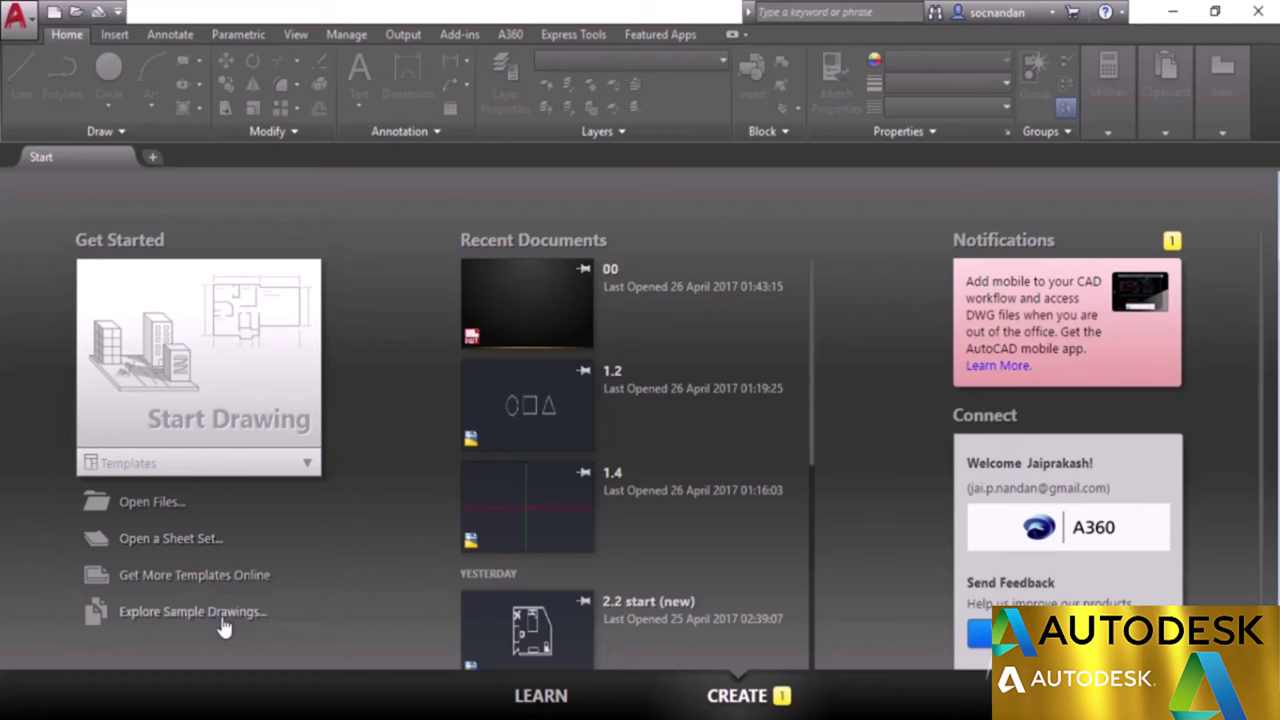
Look through the drawing templates available for starting a drawing, such as the Civil and Manufacturing ones.
{"action": "left_click", "coordinate": [306, 467]}
{"action": "scroll", "coordinate": [168, 517], "scroll_direction": "down", "scroll_amount": 3}
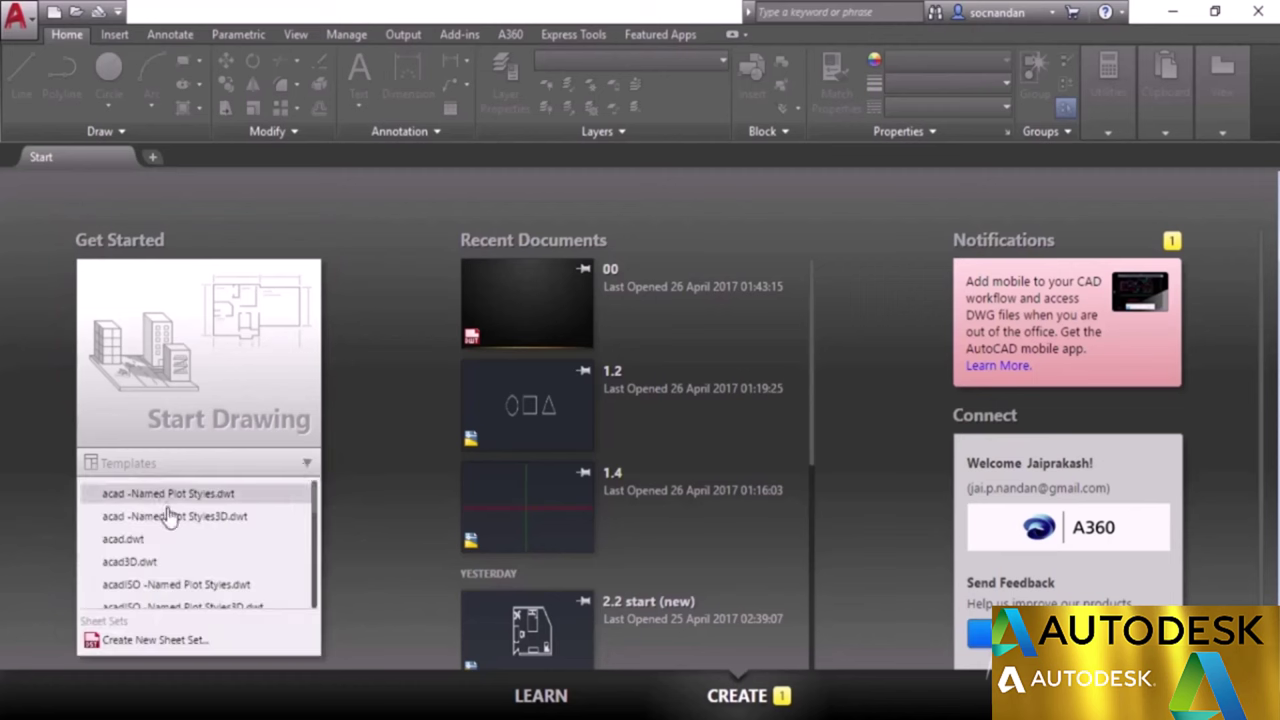
{"action": "scroll", "coordinate": [168, 517], "scroll_direction": "up", "scroll_amount": 5}
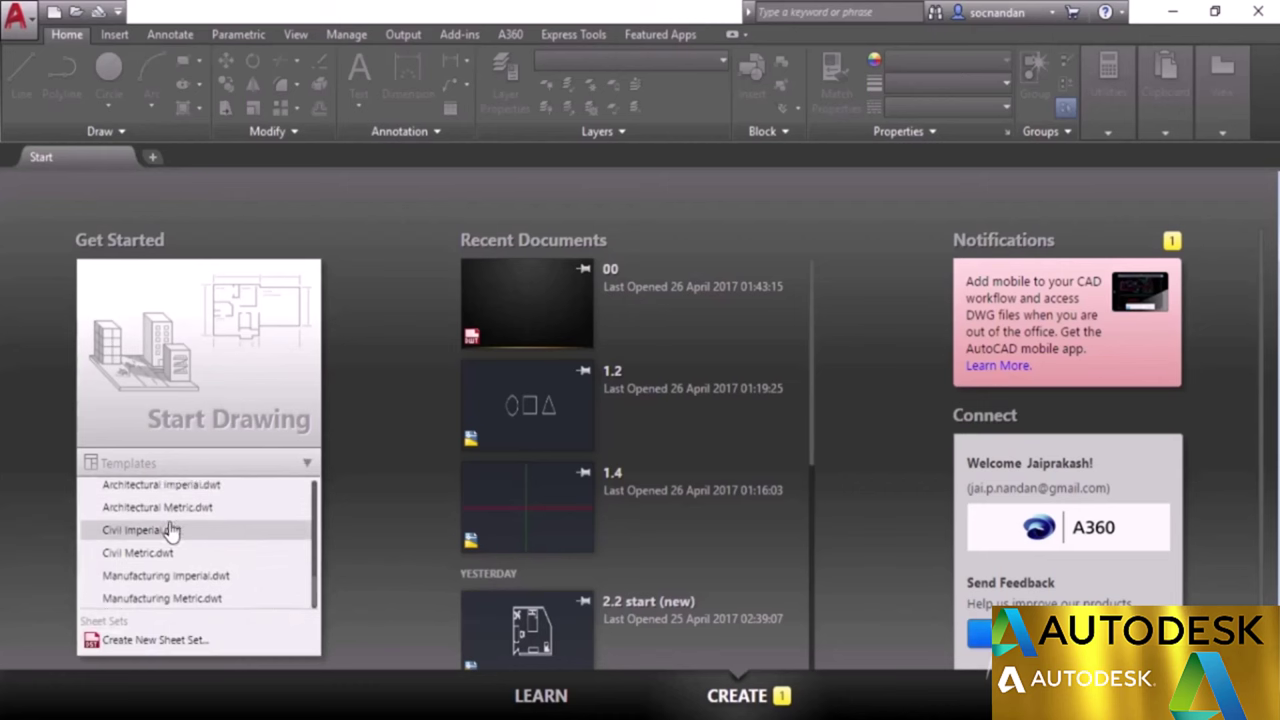
{"action": "left_click", "coordinate": [307, 465]}
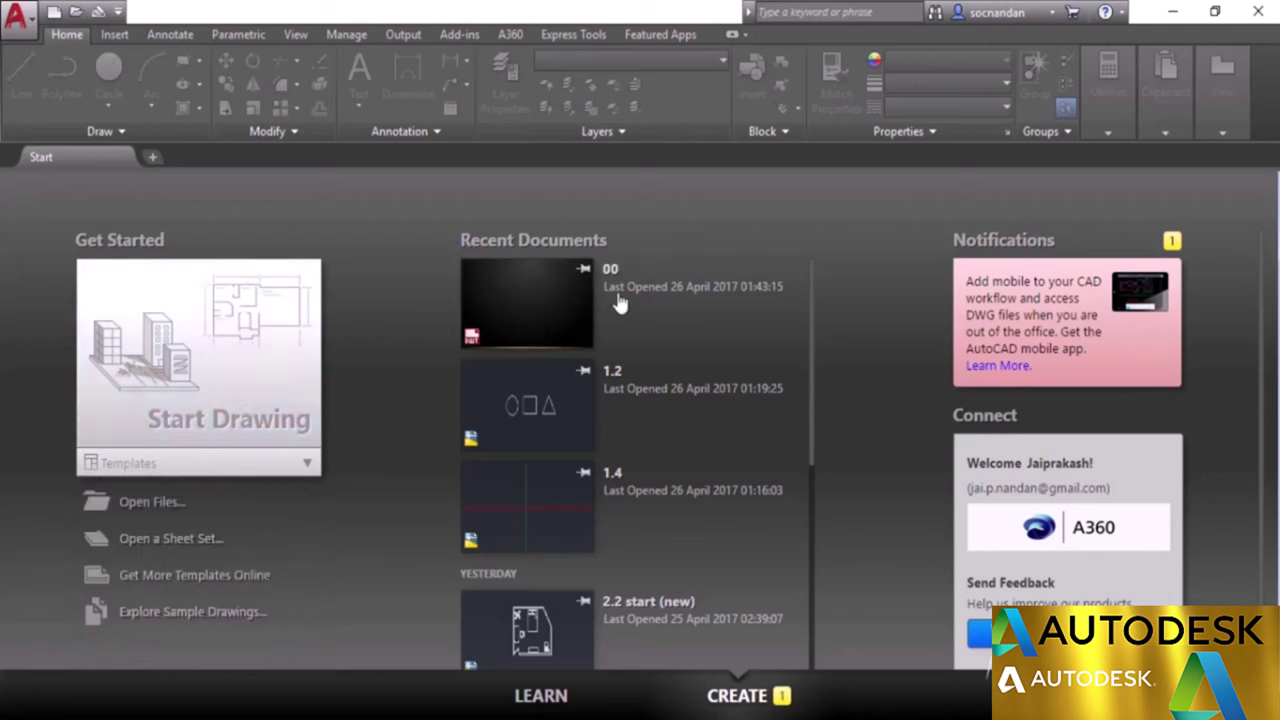
Browse the recent documents, show them as large previews, and switch them to the compact text-only list.
{"action": "scroll", "coordinate": [648, 290], "scroll_direction": "down", "scroll_amount": 5}
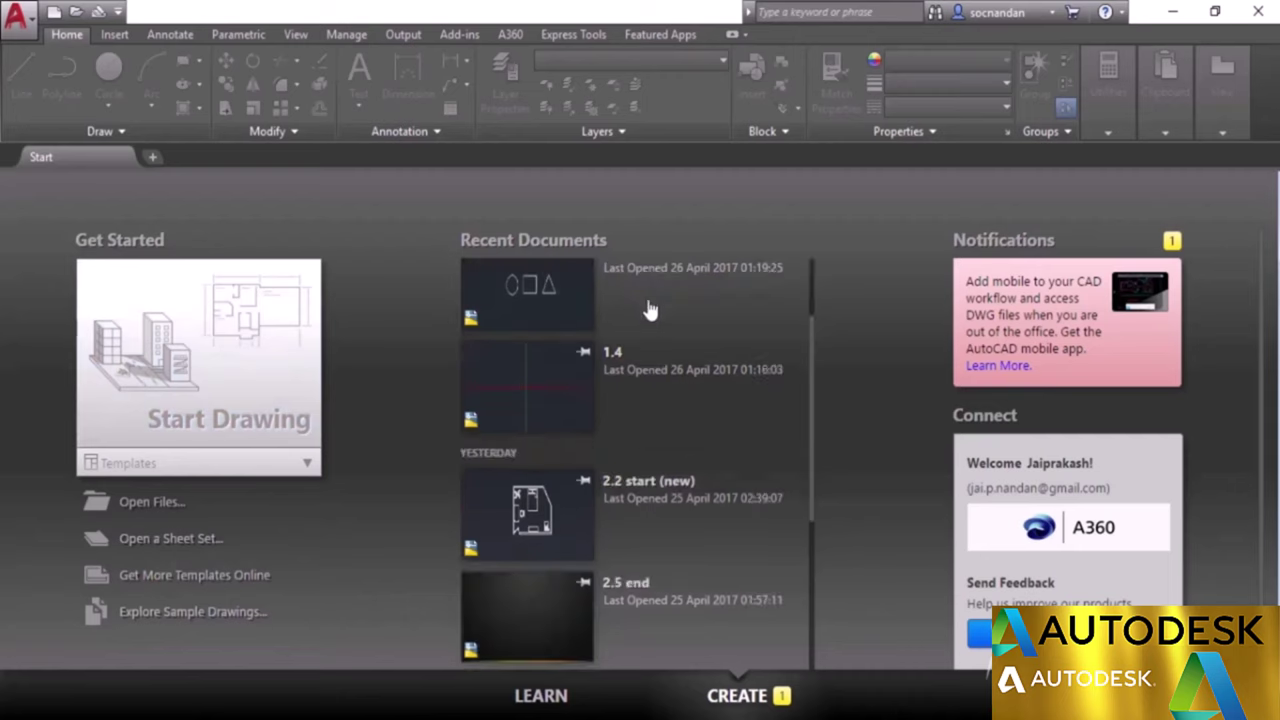
{"action": "scroll", "coordinate": [645, 330], "scroll_direction": "down", "scroll_amount": 2}
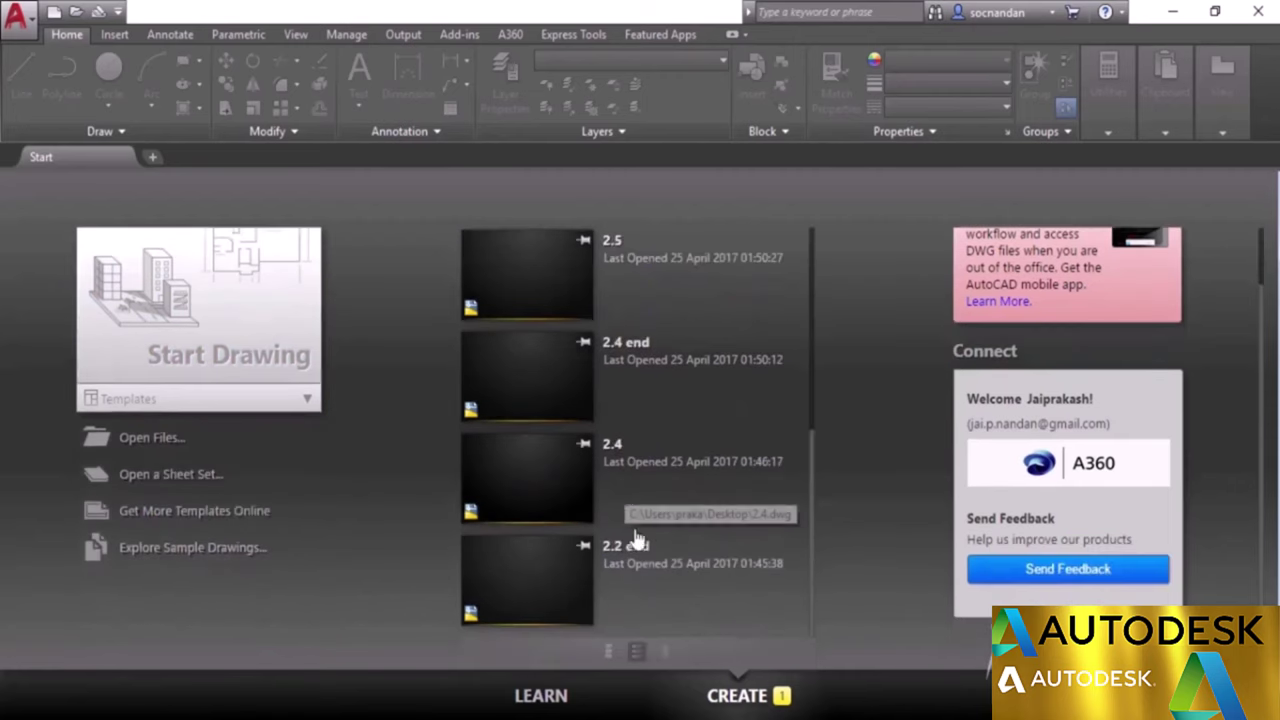
{"action": "left_click", "coordinate": [609, 655]}
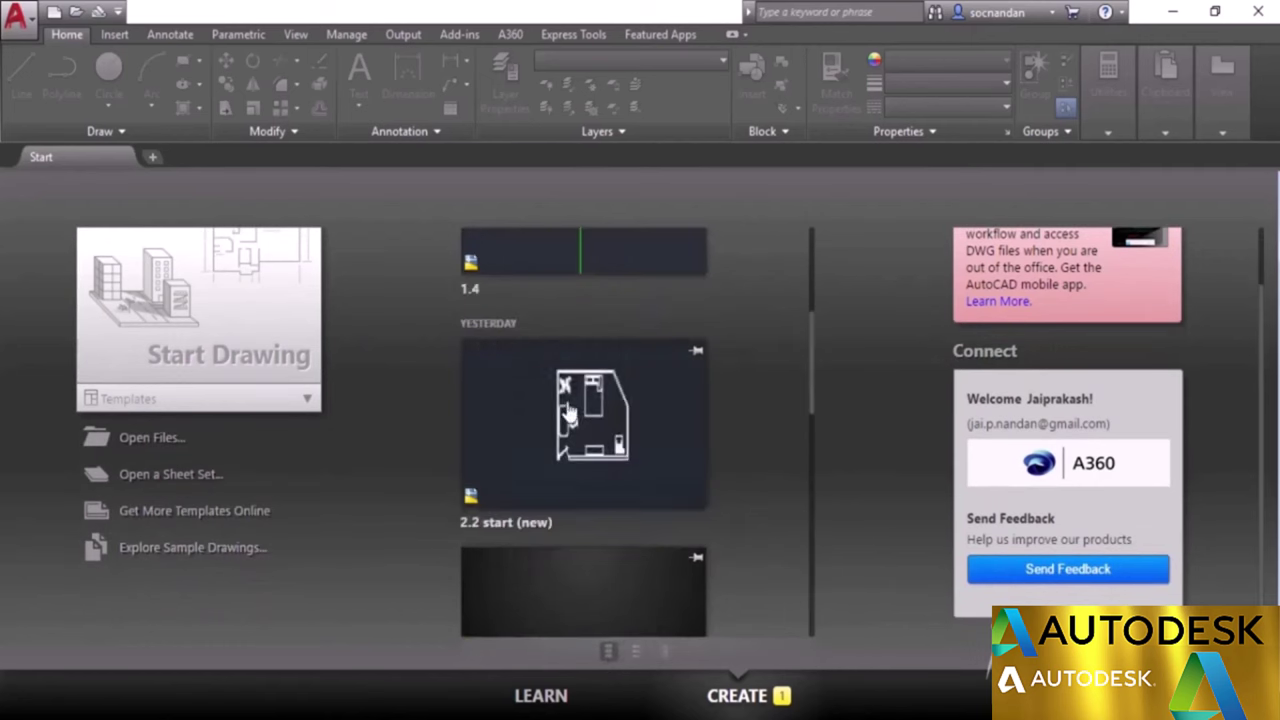
{"action": "scroll", "coordinate": [575, 412], "scroll_direction": "up", "scroll_amount": 4}
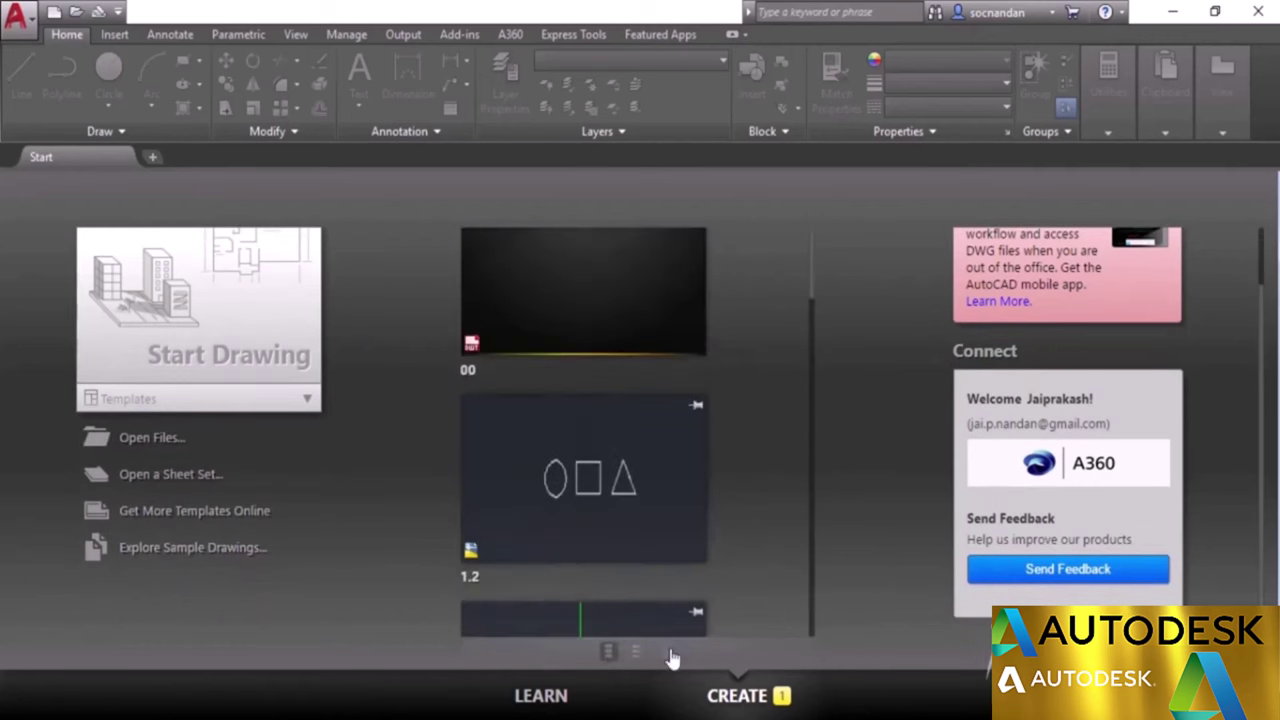
{"action": "left_click", "coordinate": [665, 651]}
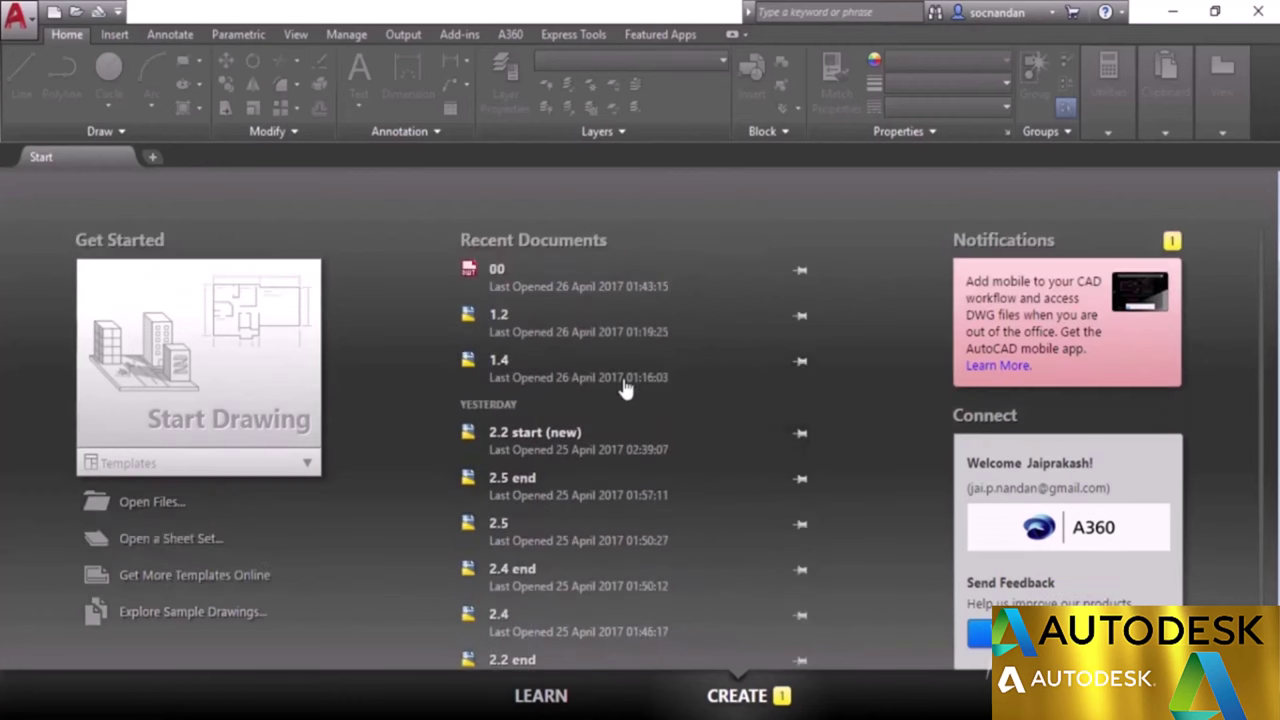
Pin the recent documents 1.2 and 1.4, and unpin both again.
{"action": "left_click", "coordinate": [801, 319]}
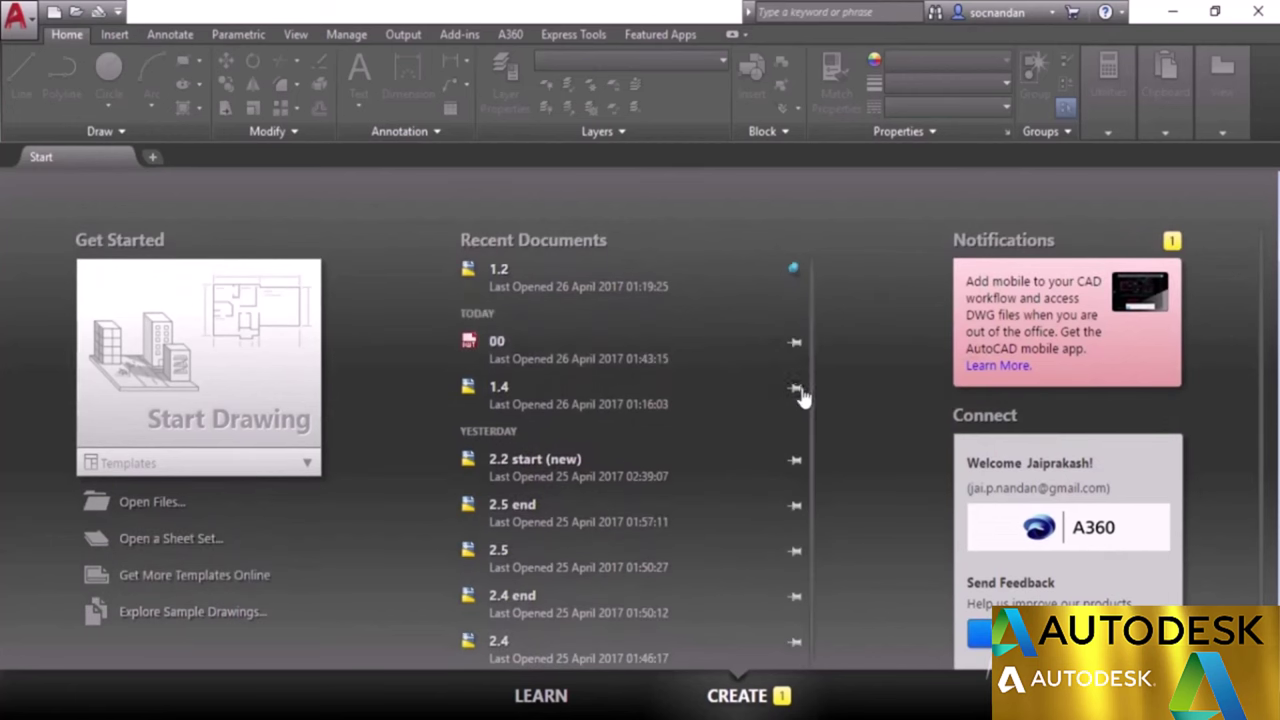
{"action": "left_click", "coordinate": [797, 390]}
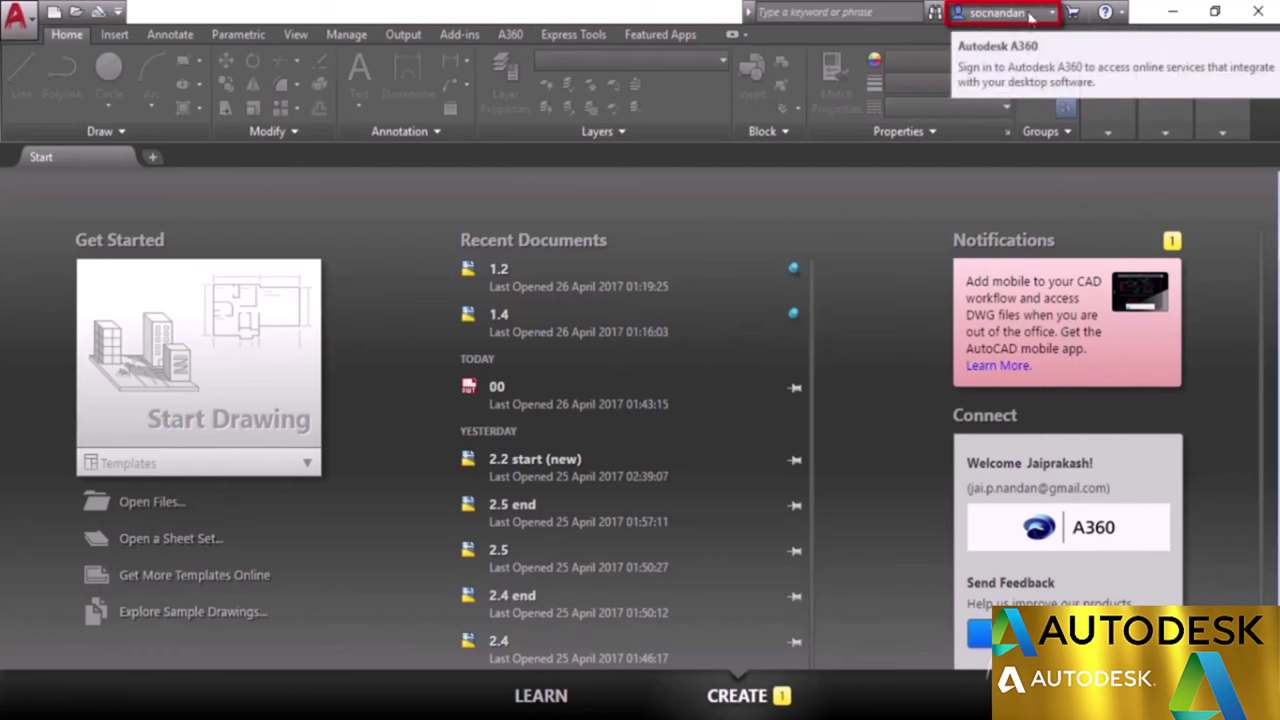
{"action": "left_click", "coordinate": [793, 272]}
{"action": "left_click", "coordinate": [797, 275]}
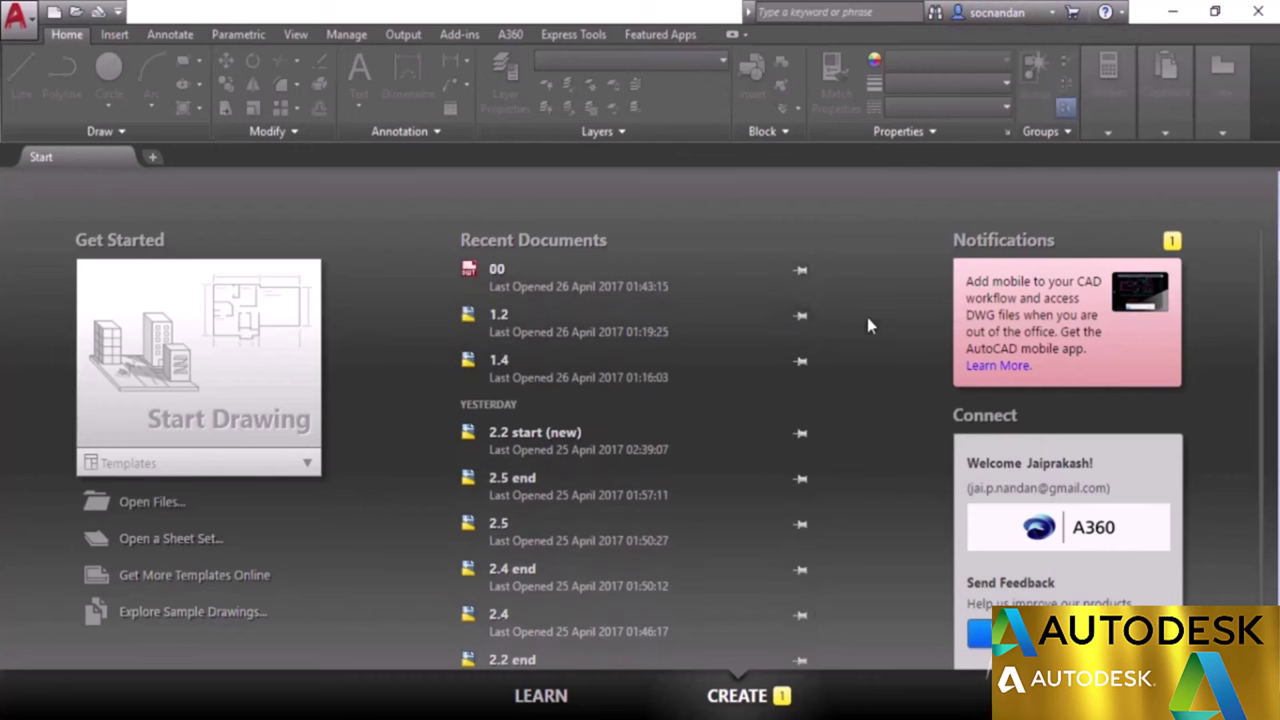
Examine the start screen's Learn page with its getting started videos and learning tips, and return to the Create page.
{"action": "left_click", "coordinate": [535, 700]}
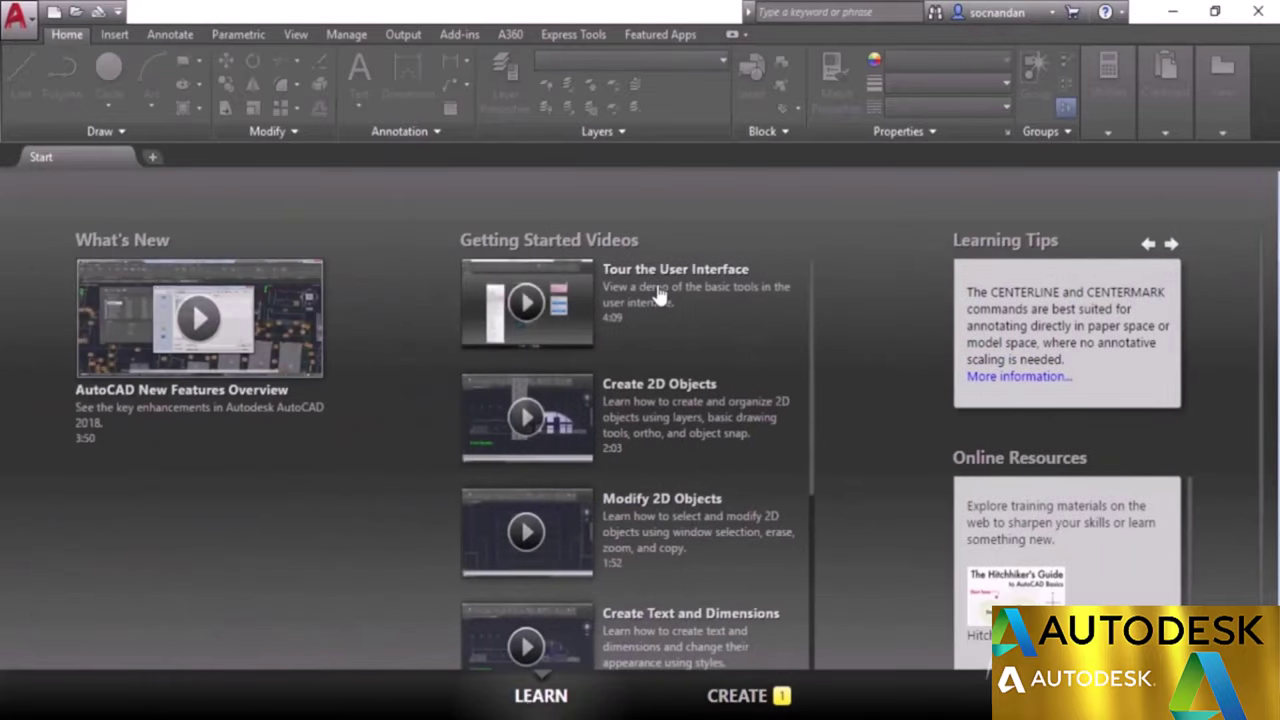
{"action": "scroll", "coordinate": [647, 400], "scroll_direction": "down", "scroll_amount": 3}
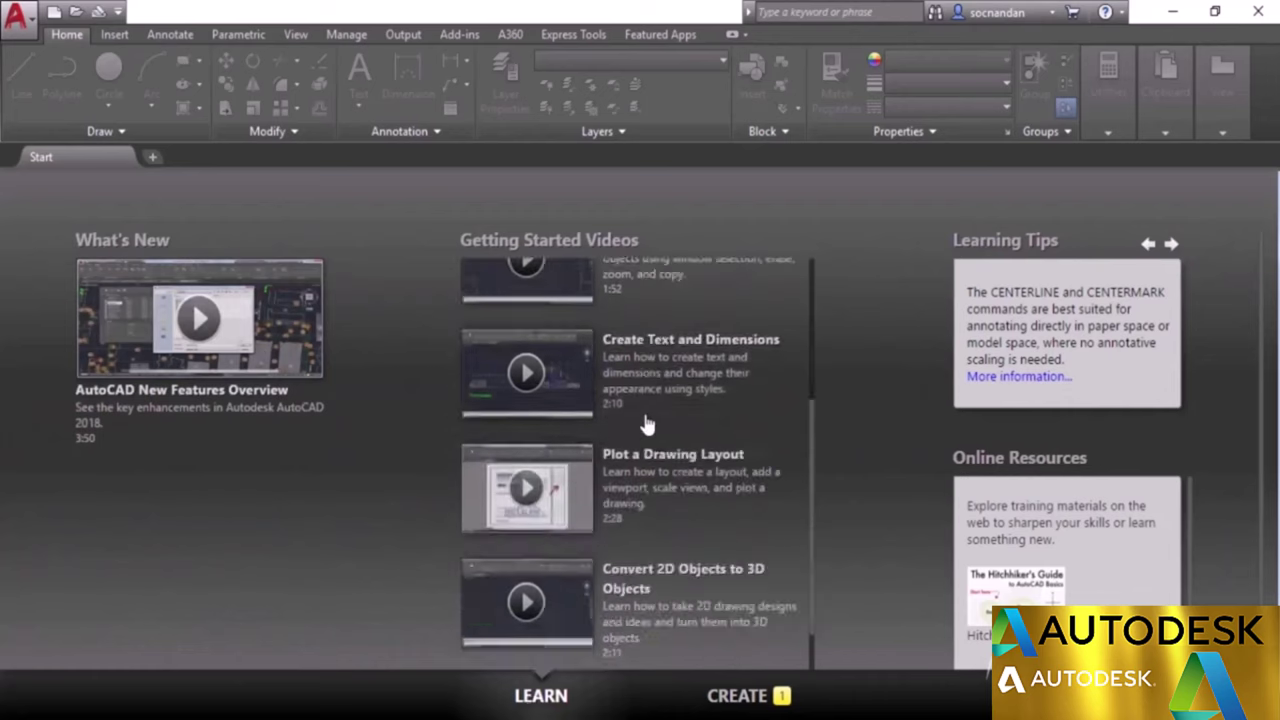
{"action": "scroll", "coordinate": [645, 410], "scroll_direction": "down", "scroll_amount": 1}
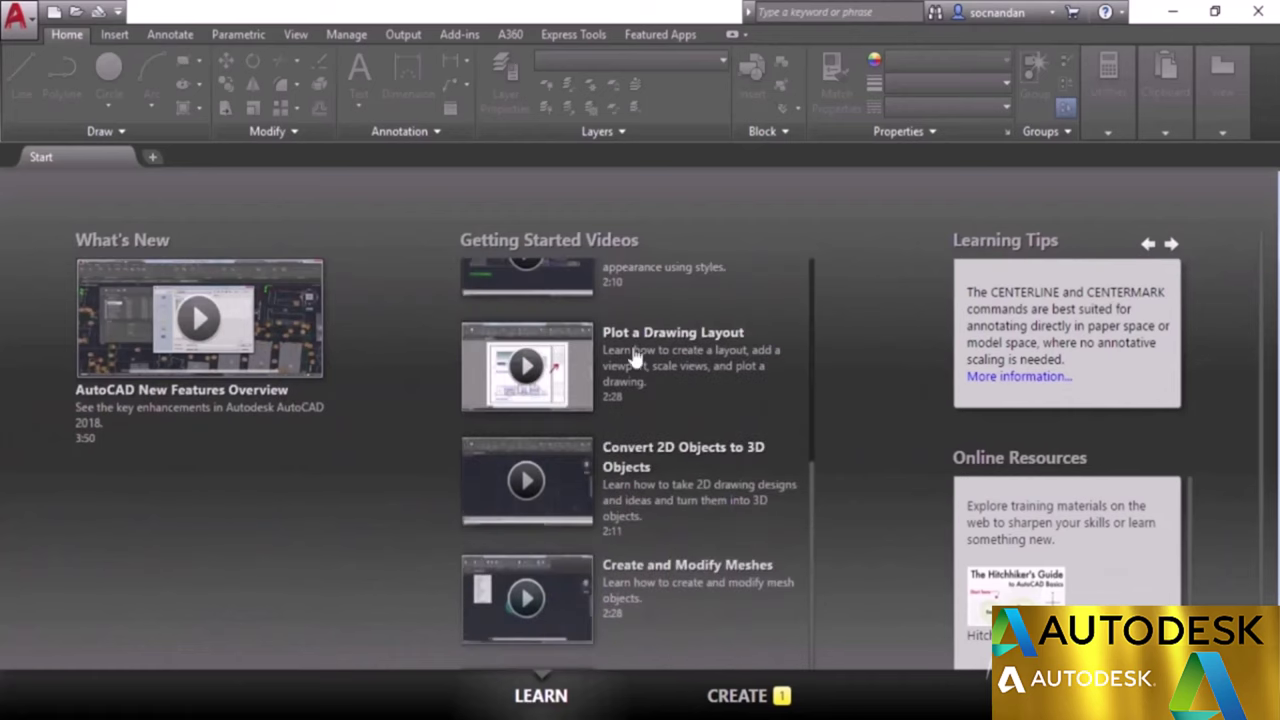
{"action": "scroll", "coordinate": [632, 358], "scroll_direction": "up", "scroll_amount": 4}
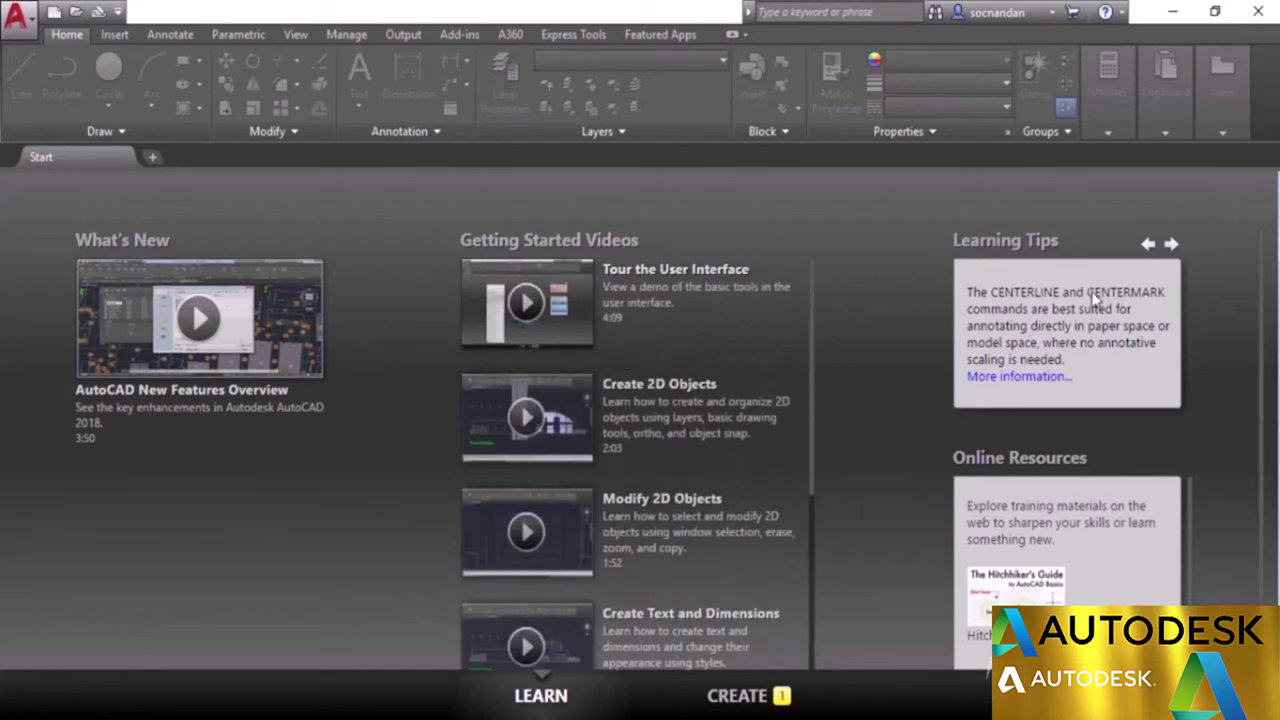
{"action": "scroll", "coordinate": [1077, 546], "scroll_direction": "down", "scroll_amount": 3}
{"action": "scroll", "coordinate": [1077, 544], "scroll_direction": "up", "scroll_amount": 3}
{"action": "left_click", "coordinate": [725, 700]}
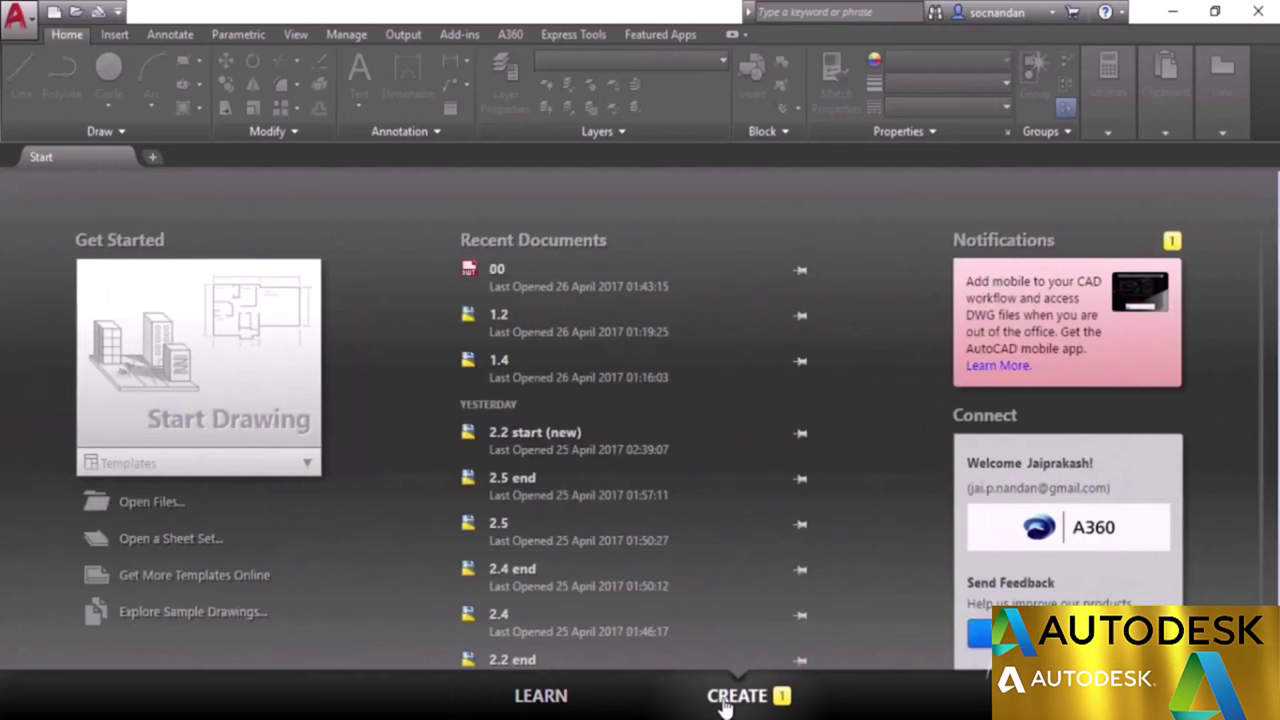
Start a new drawing and view the Insert, Annotate and Parametric ribbon tools before returning to the Home tools.
{"action": "left_click", "coordinate": [238, 368]}
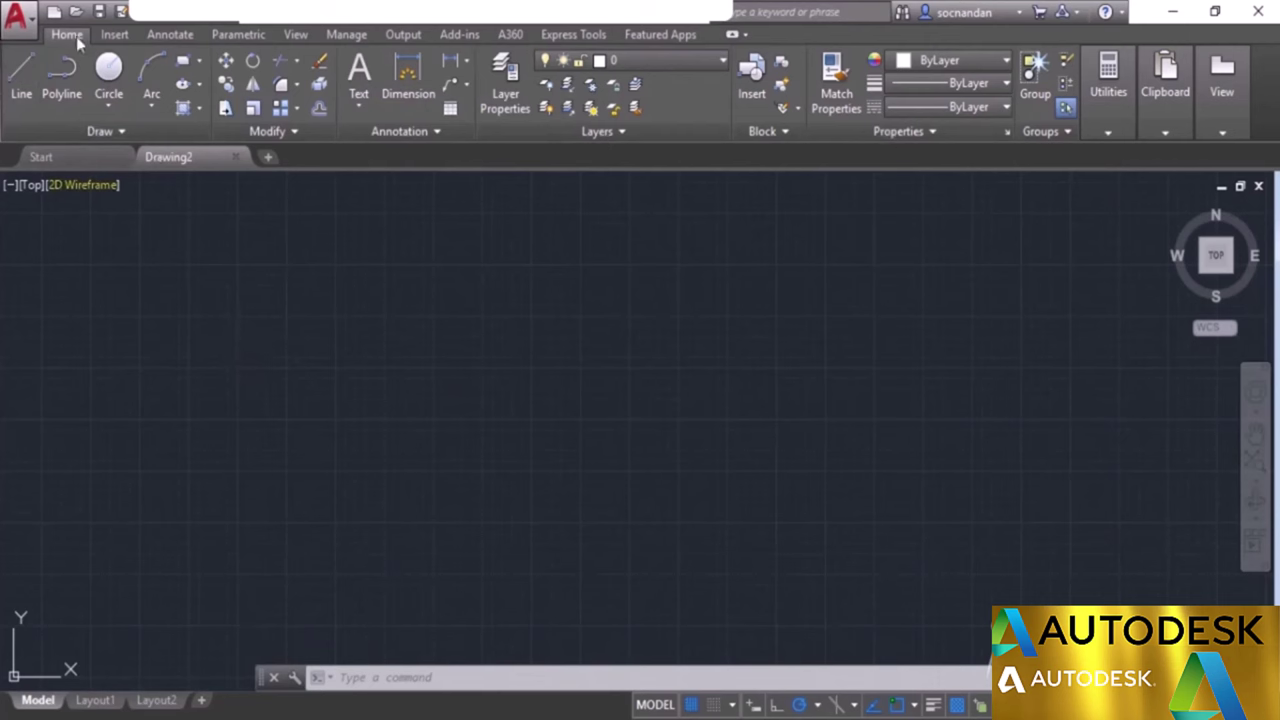
{"action": "left_click", "coordinate": [116, 36]}
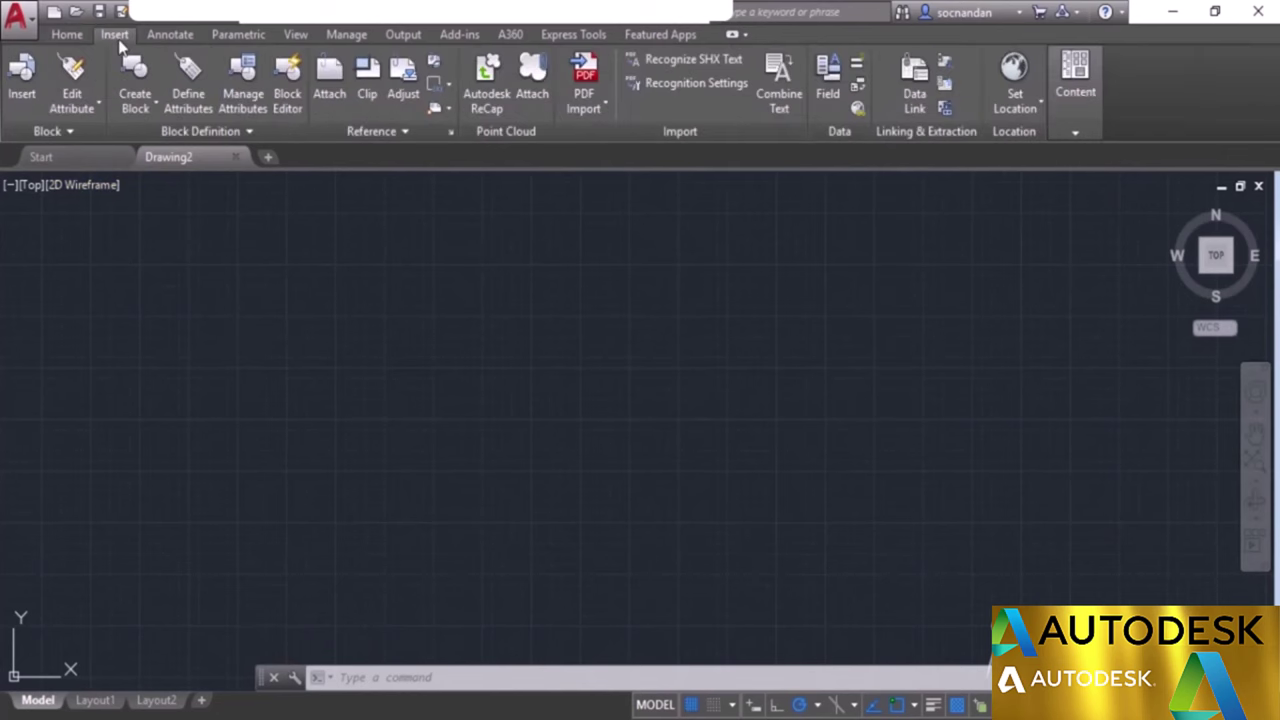
{"action": "left_click", "coordinate": [170, 35]}
{"action": "left_click", "coordinate": [237, 40]}
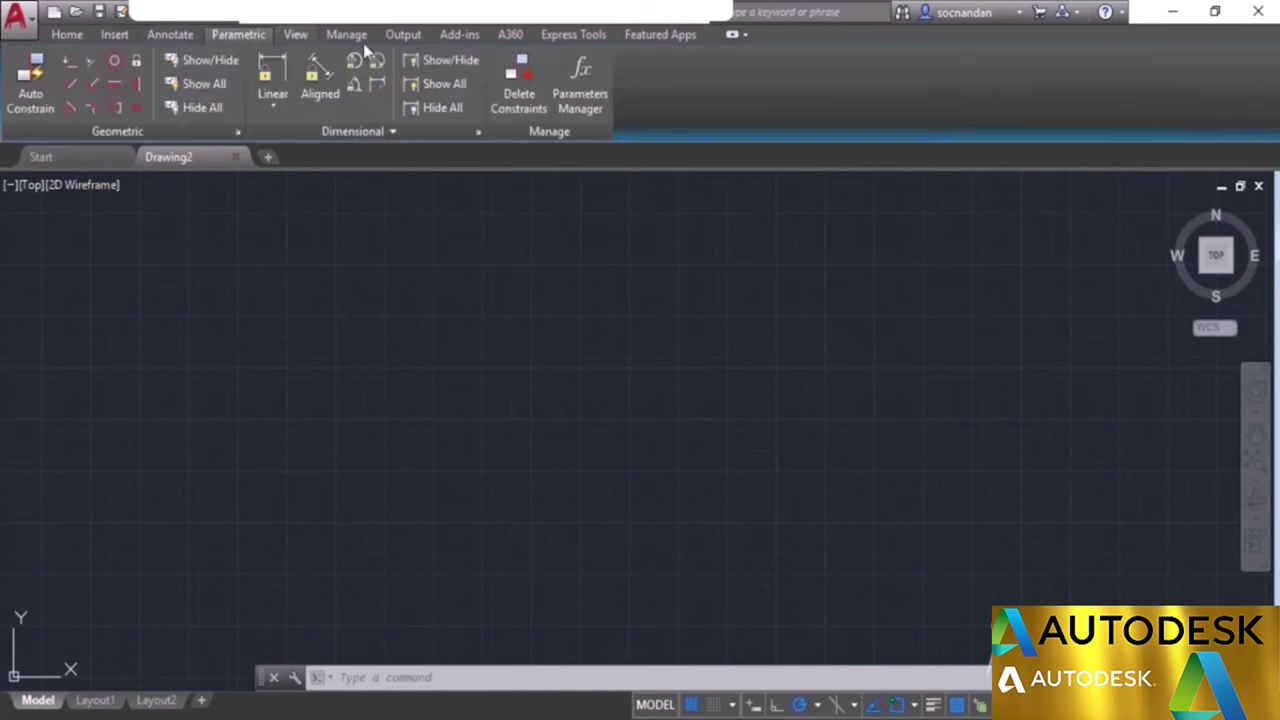
{"action": "left_click", "coordinate": [71, 34]}
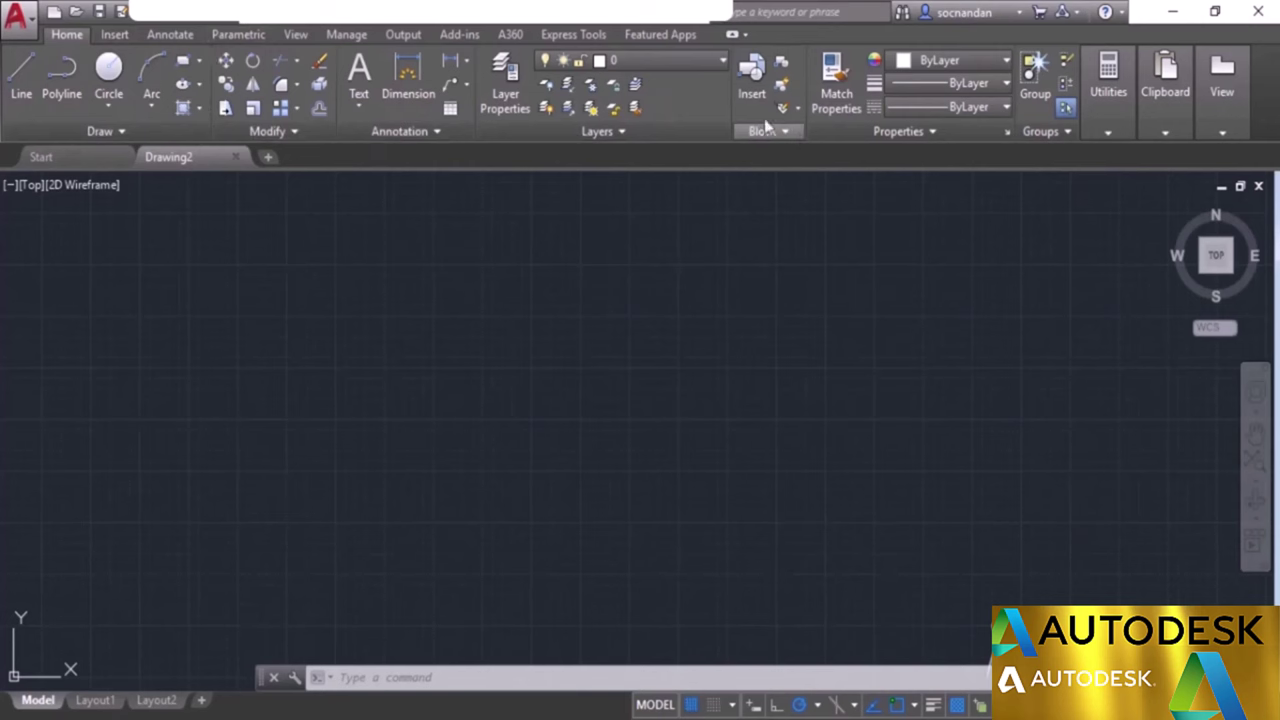
Expand the Draw tools, float them over the drawing area, and return them to the ribbon.
{"action": "left_click", "coordinate": [153, 133]}
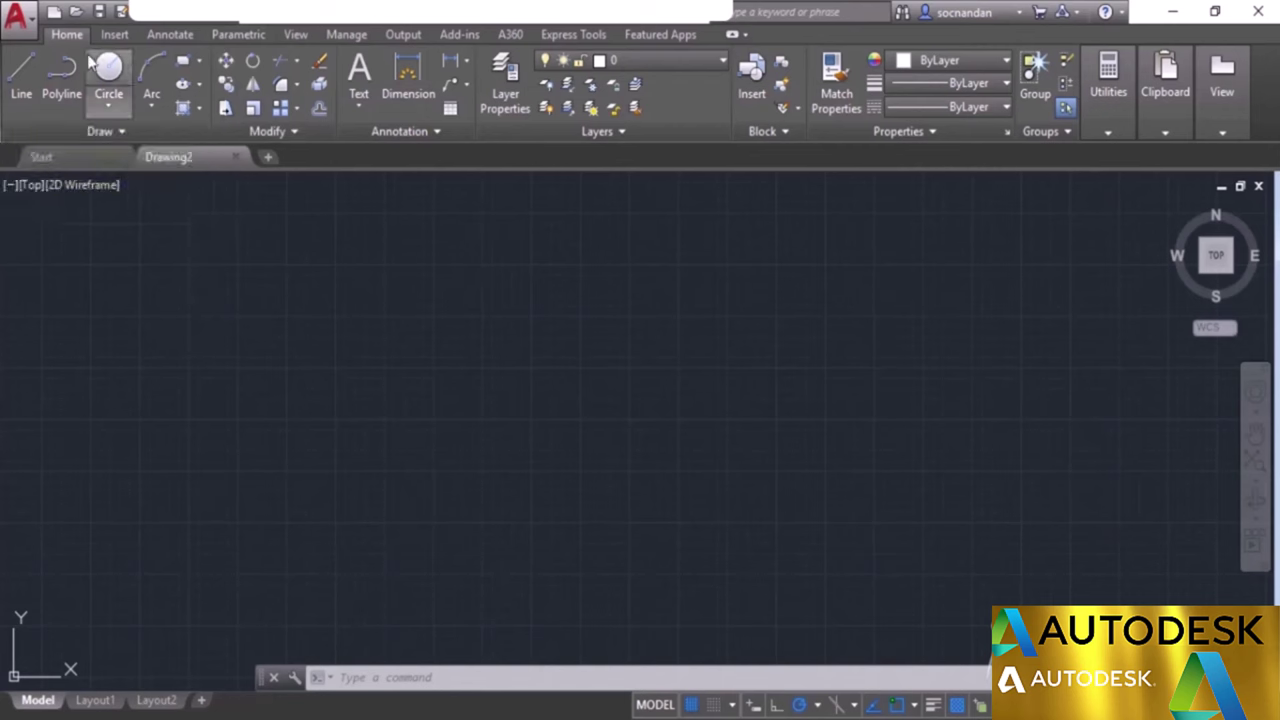
{"action": "left_click", "coordinate": [153, 131]}
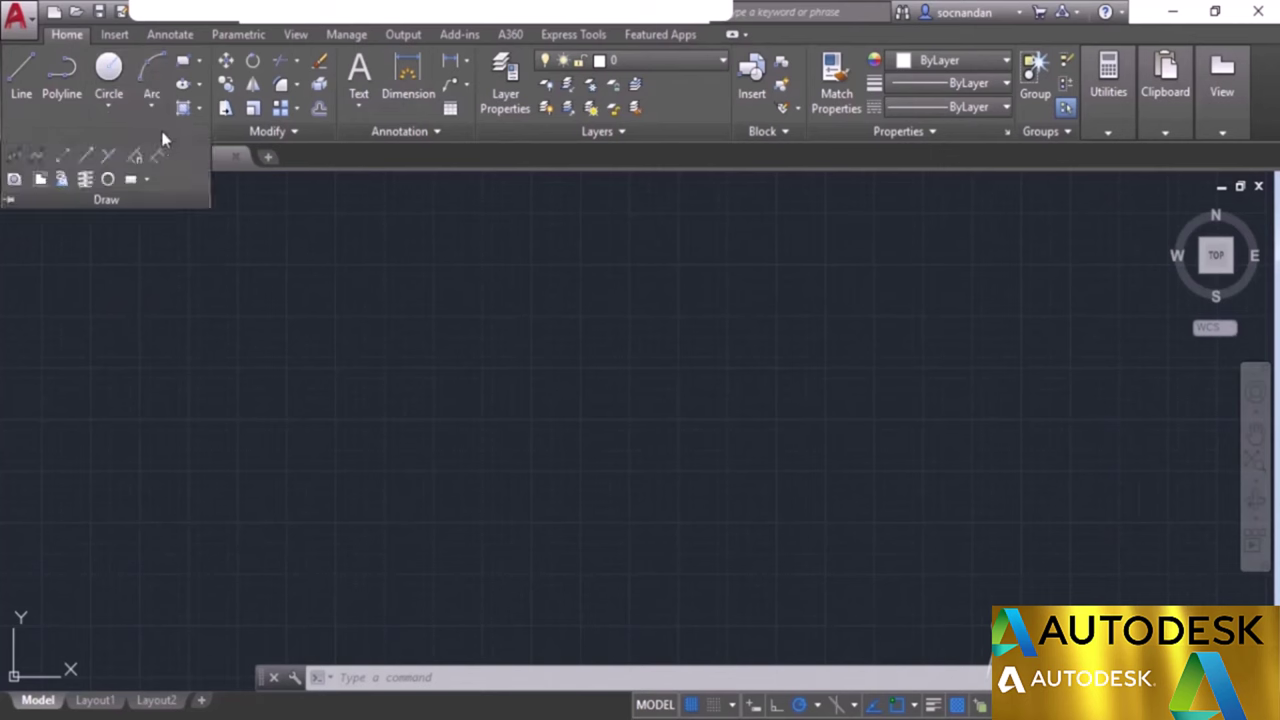
{"action": "left_click_drag", "start_coordinate": [195, 142], "coordinate": [387, 386]}
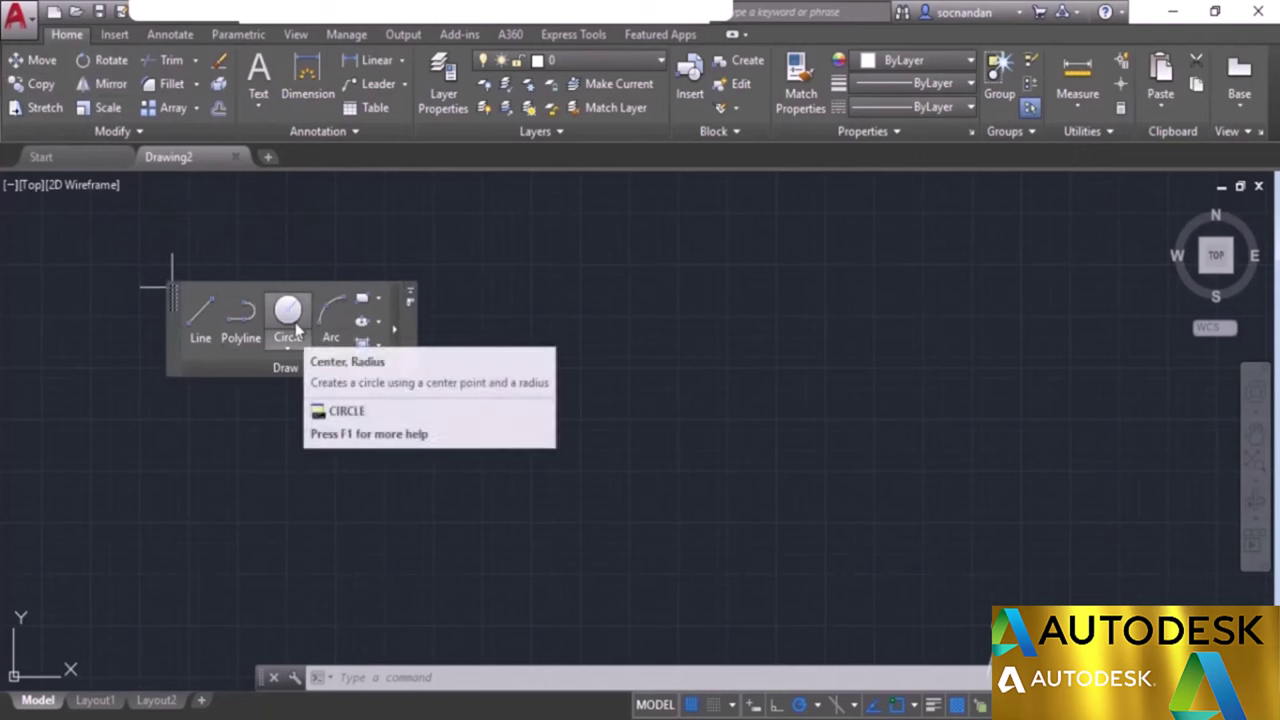
{"action": "left_click", "coordinate": [409, 297]}
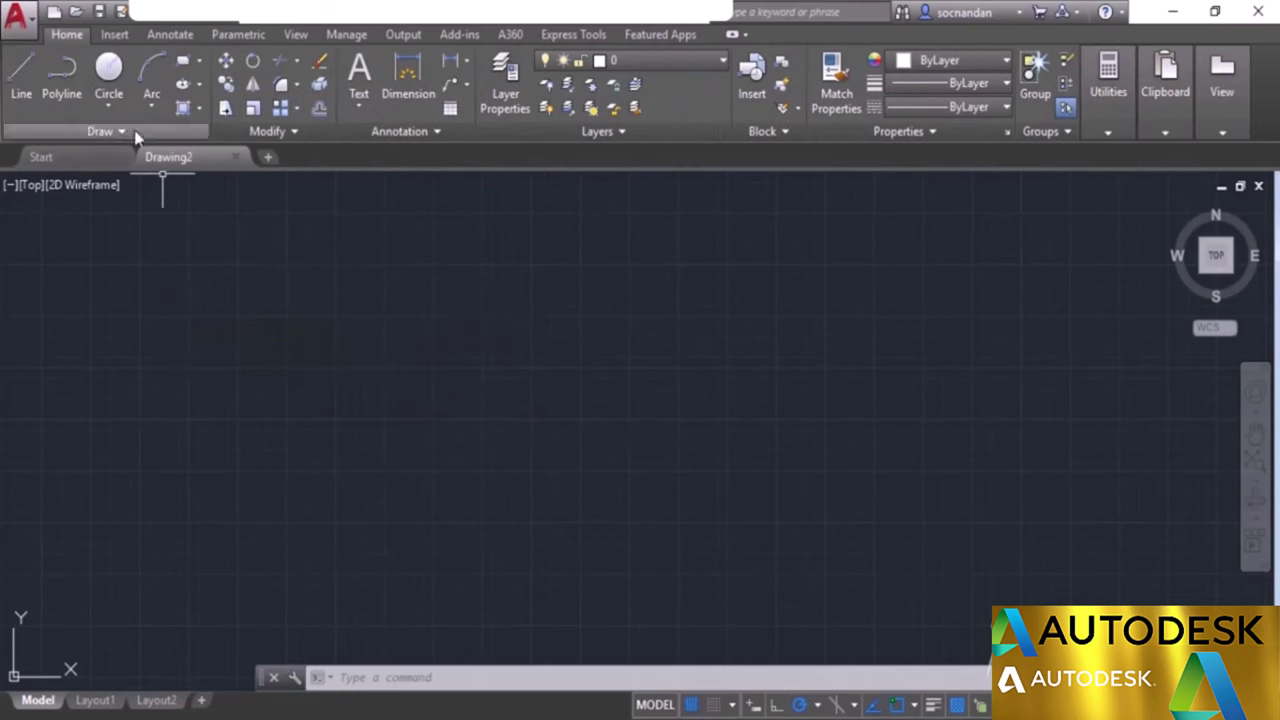
Hide the Utilities group of the Home ribbon, show it again, and view its tools.
{"action": "left_click", "coordinate": [1108, 82]}
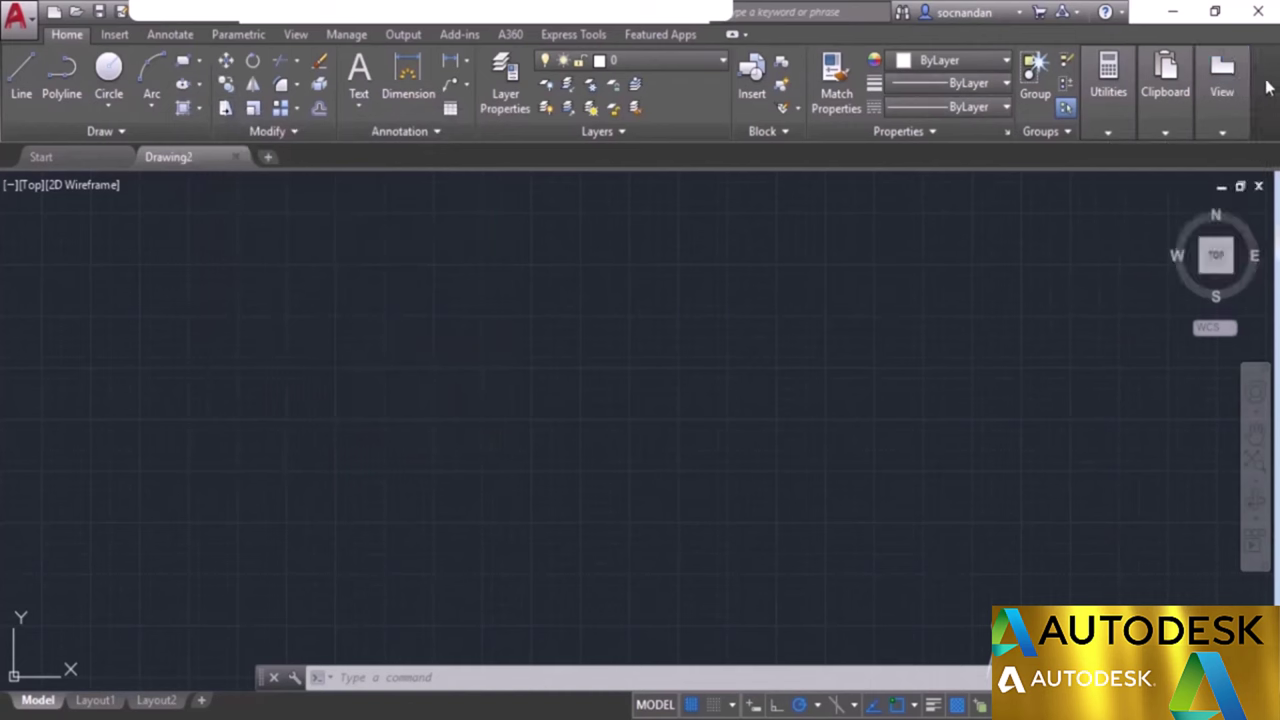
{"action": "right_click", "coordinate": [1266, 88]}
{"action": "mouse_move", "coordinate": [1177, 176]}
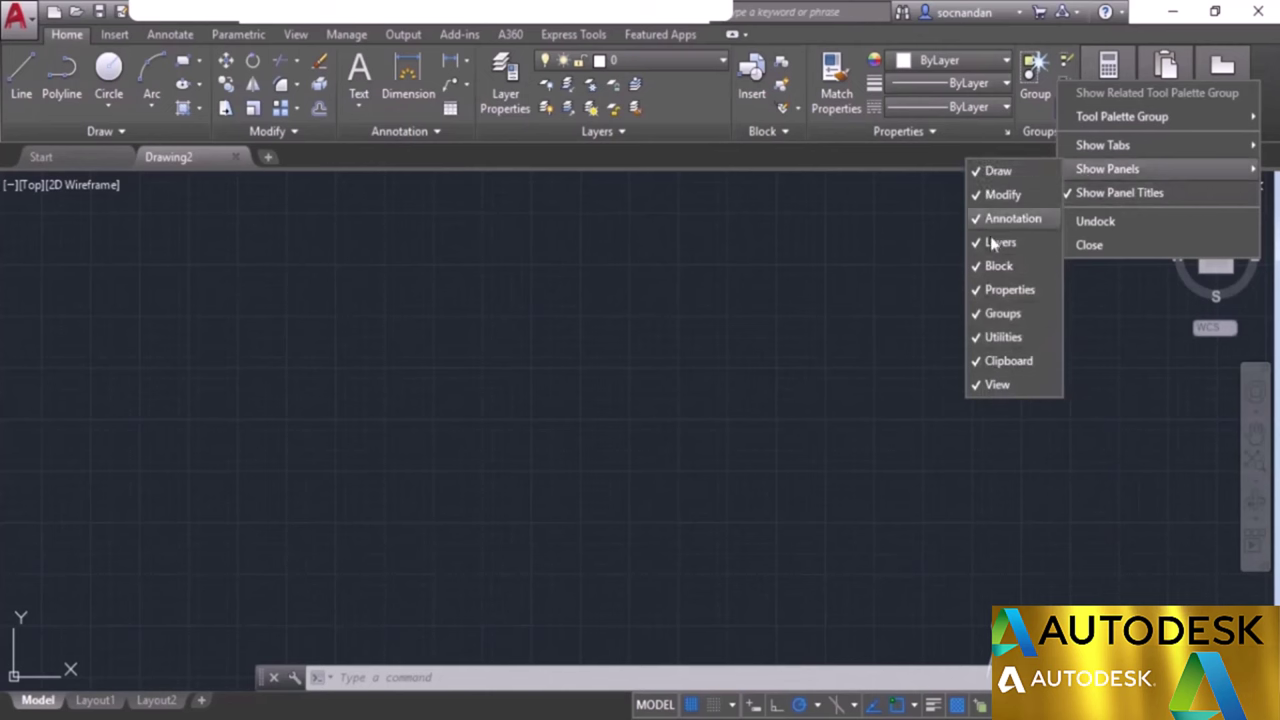
{"action": "left_click", "coordinate": [1009, 337]}
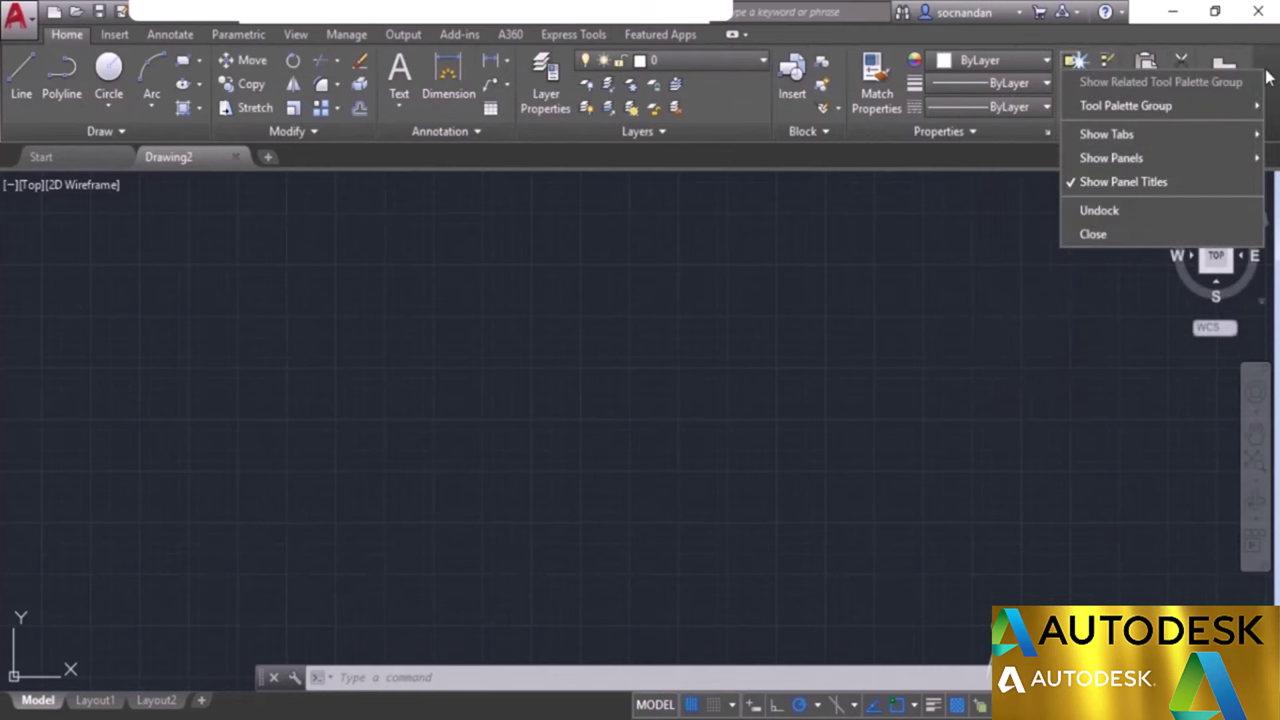
{"action": "mouse_move", "coordinate": [1147, 158]}
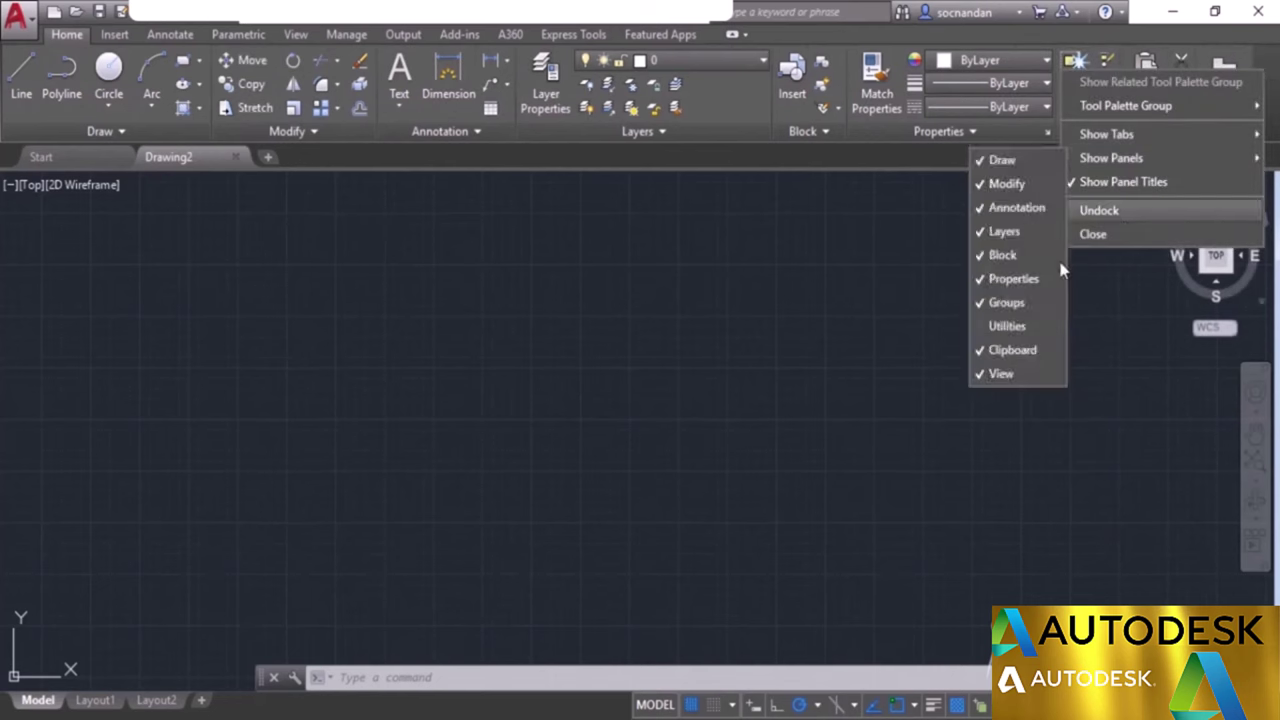
{"action": "left_click", "coordinate": [1012, 326]}
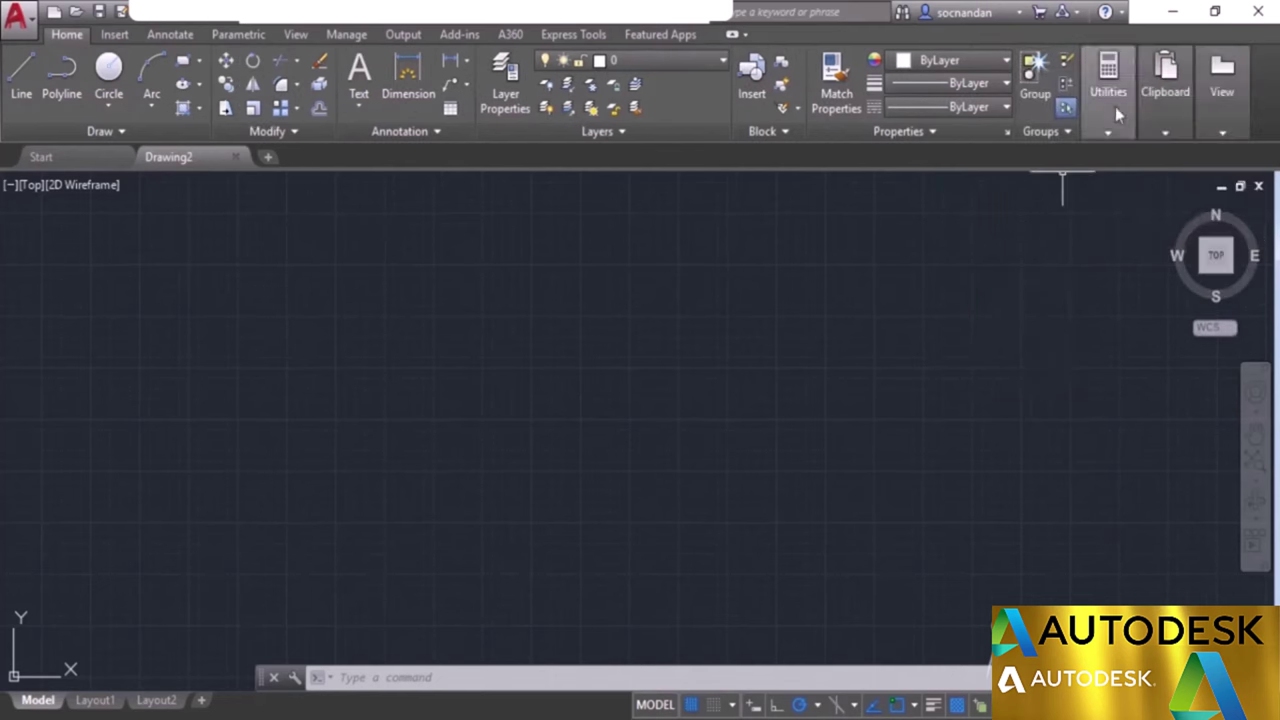
{"action": "mouse_move", "coordinate": [1117, 108]}
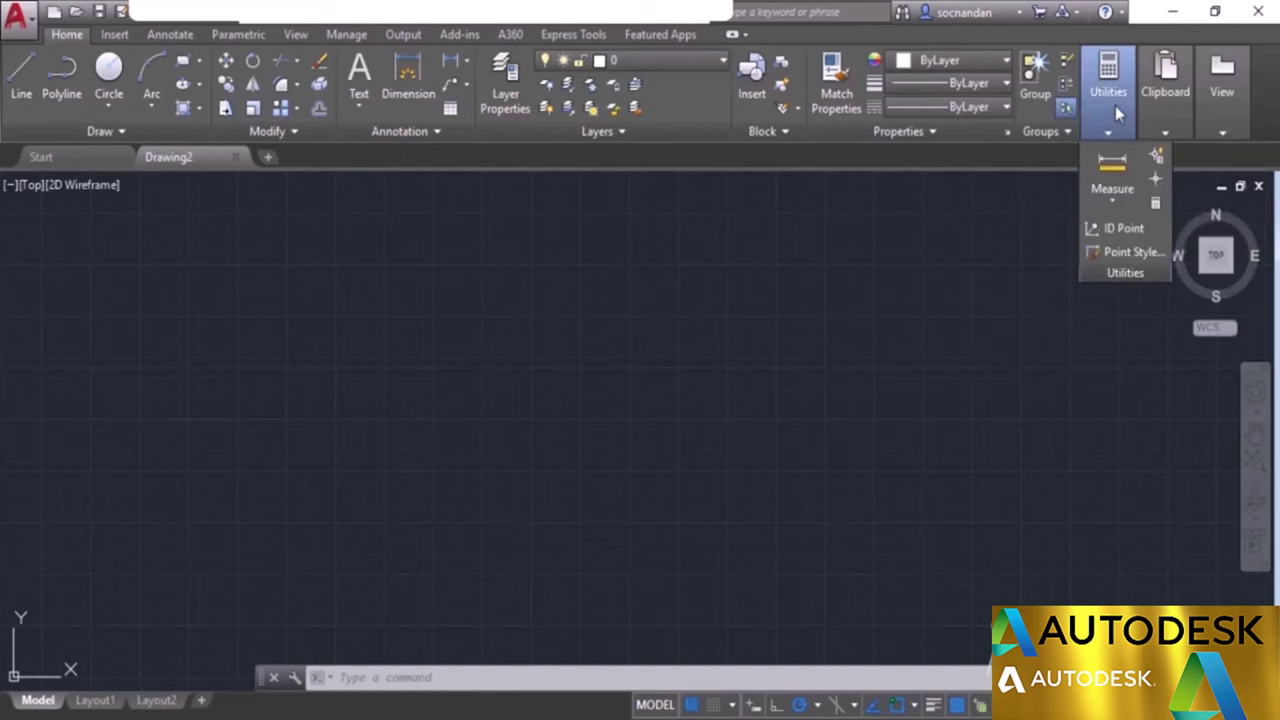
Add the Visualize tab to the ribbon and display its tools.
{"action": "right_click", "coordinate": [1224, 76]}
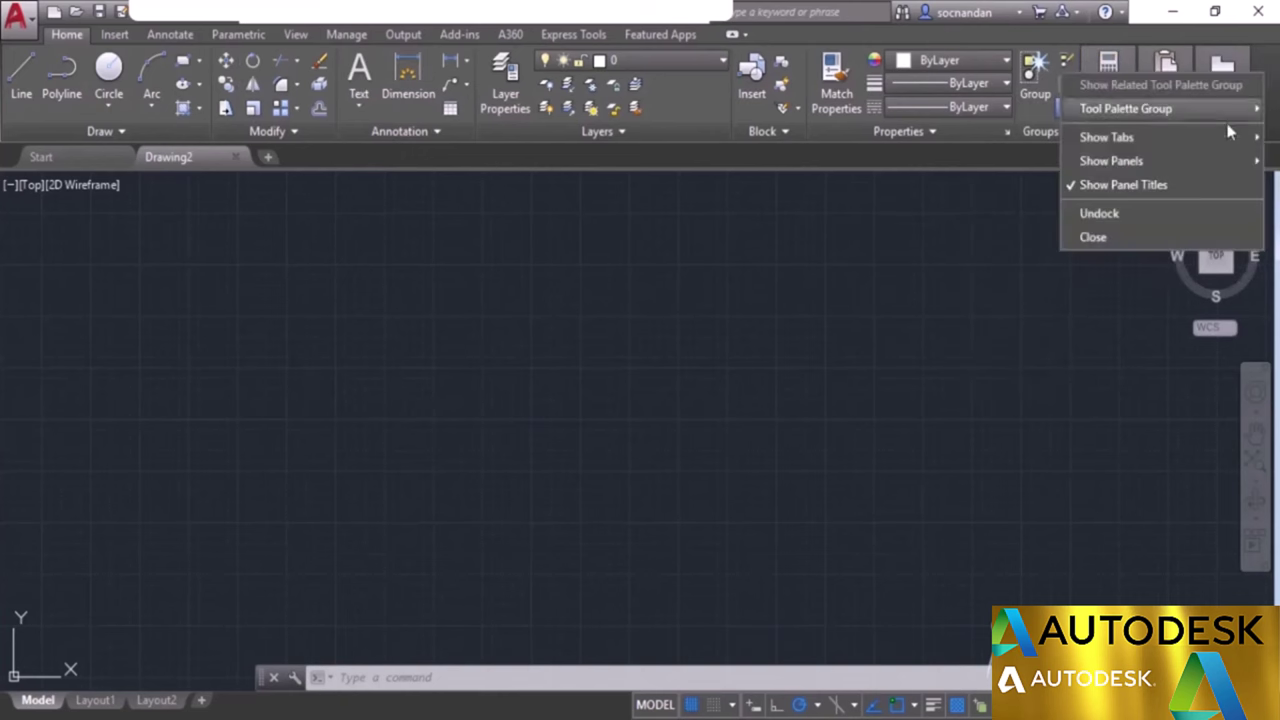
{"action": "mouse_move", "coordinate": [1220, 137]}
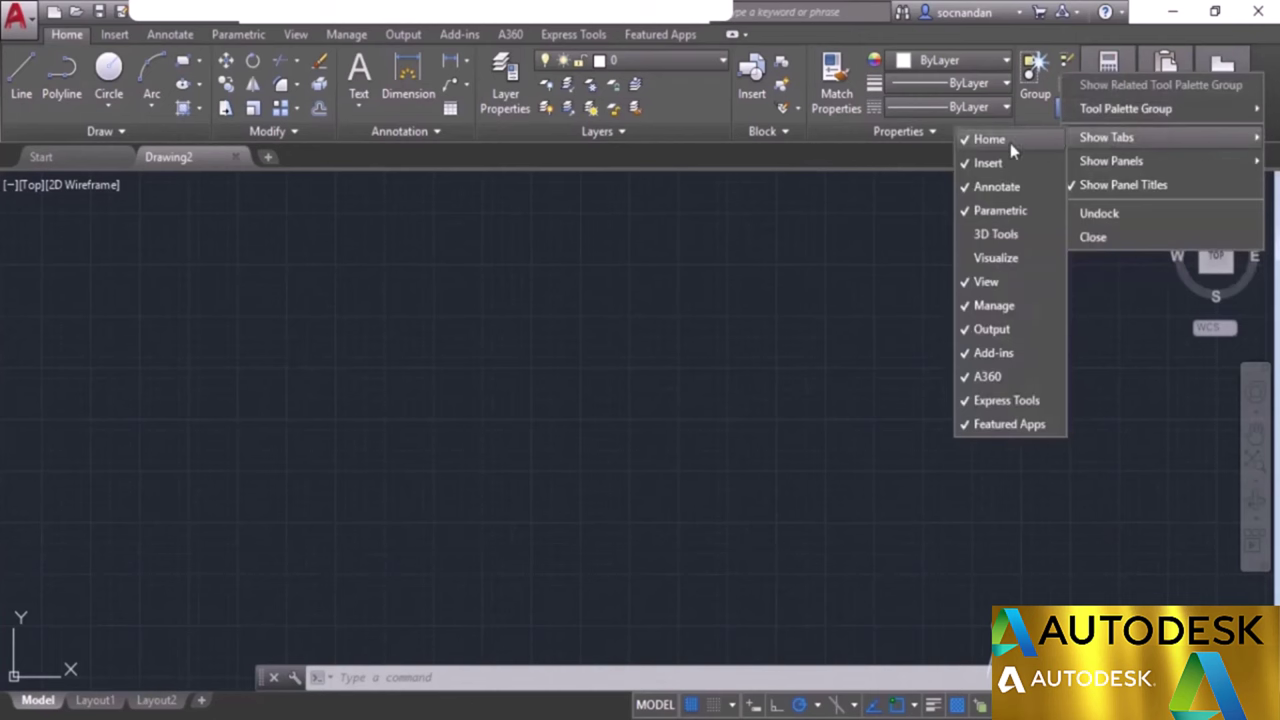
{"action": "left_click", "coordinate": [1026, 259]}
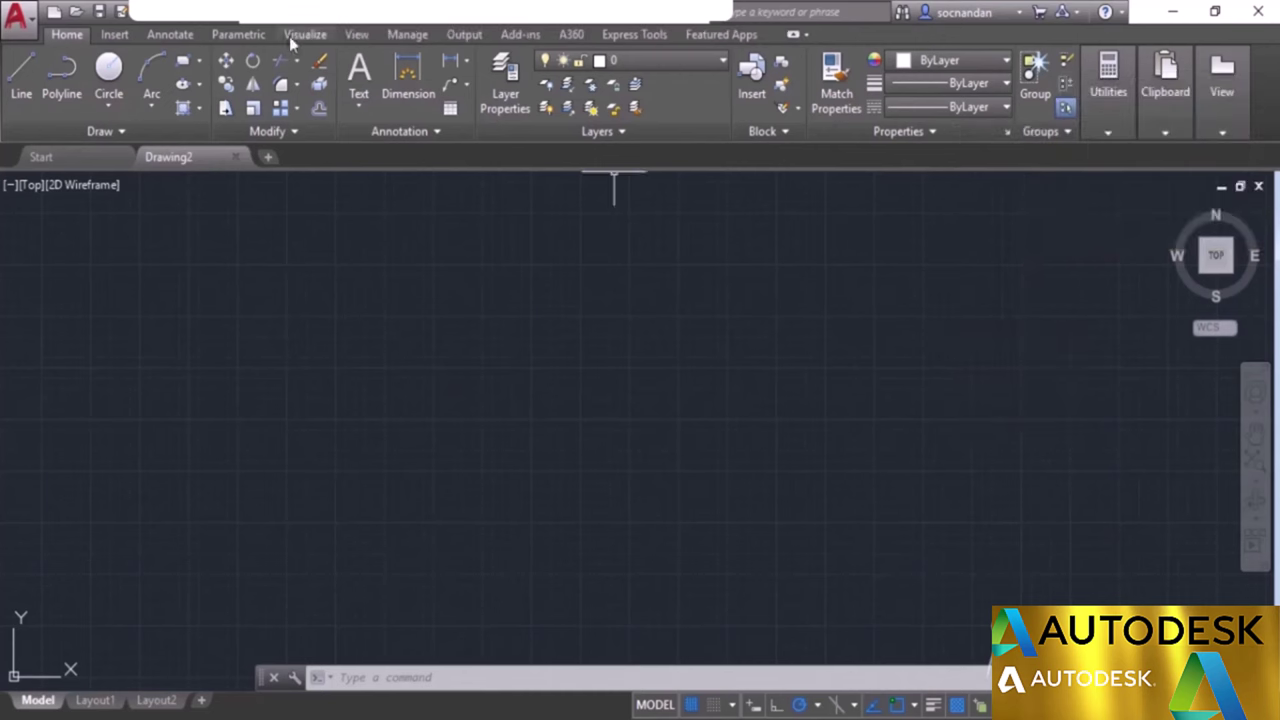
{"action": "left_click", "coordinate": [293, 35]}
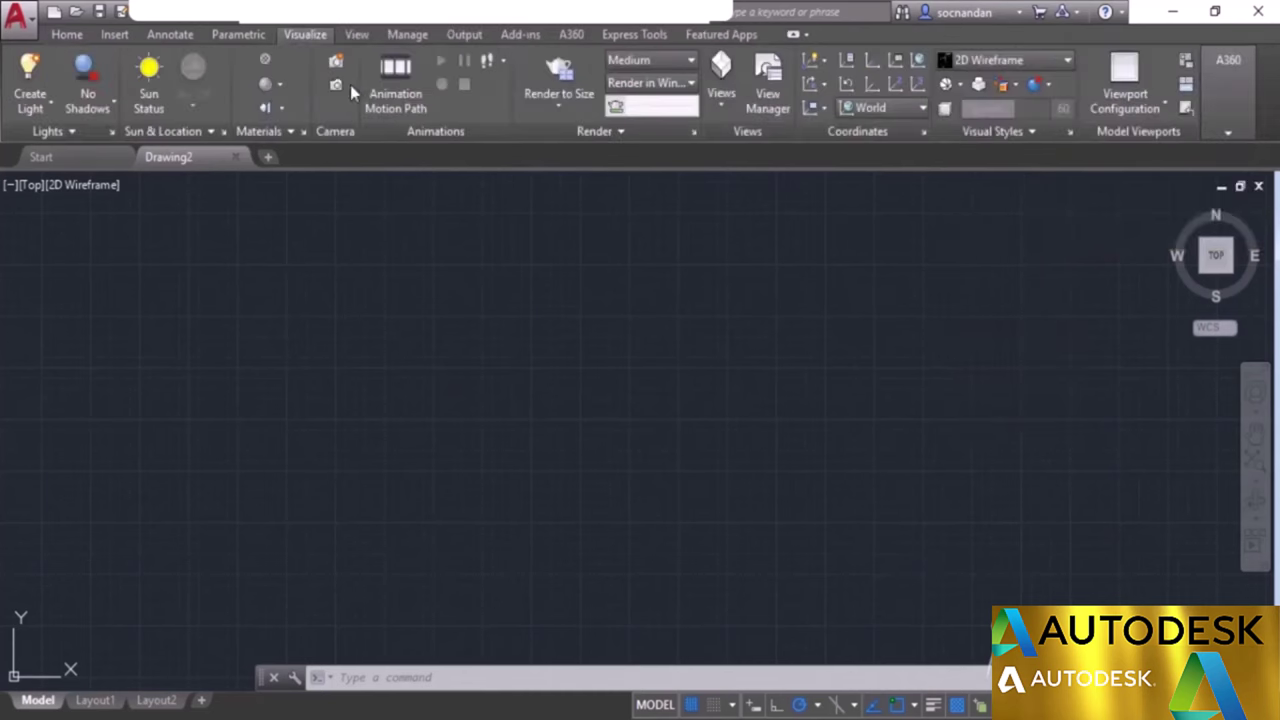
Remove the Visualize tab from the ribbon and return to the Home tools.
{"action": "right_click", "coordinate": [1272, 86]}
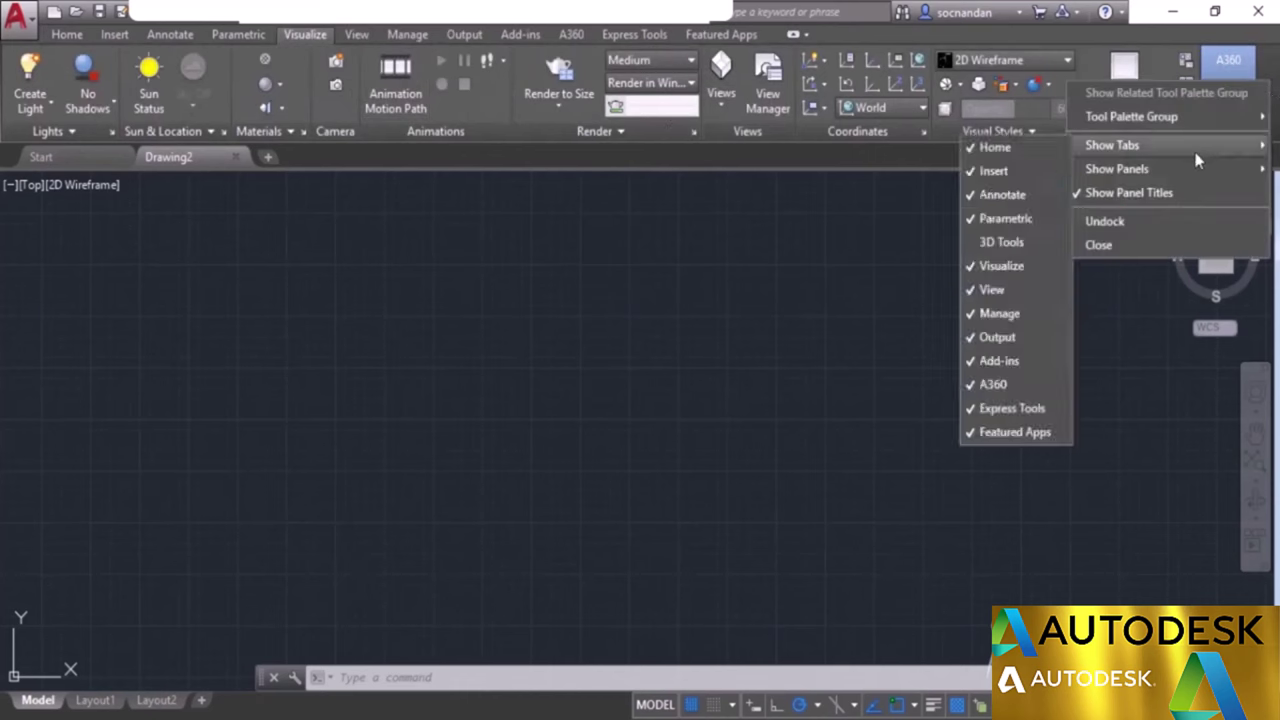
{"action": "left_click", "coordinate": [1011, 271]}
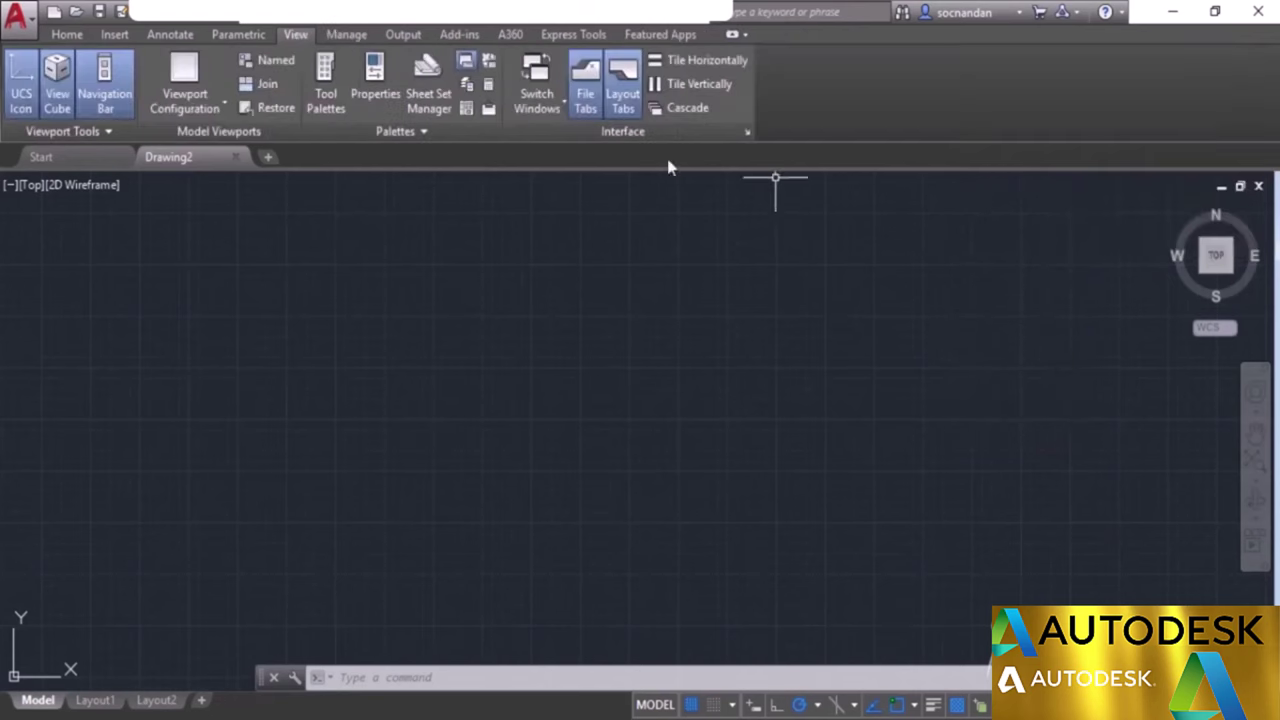
{"action": "left_click", "coordinate": [66, 34]}
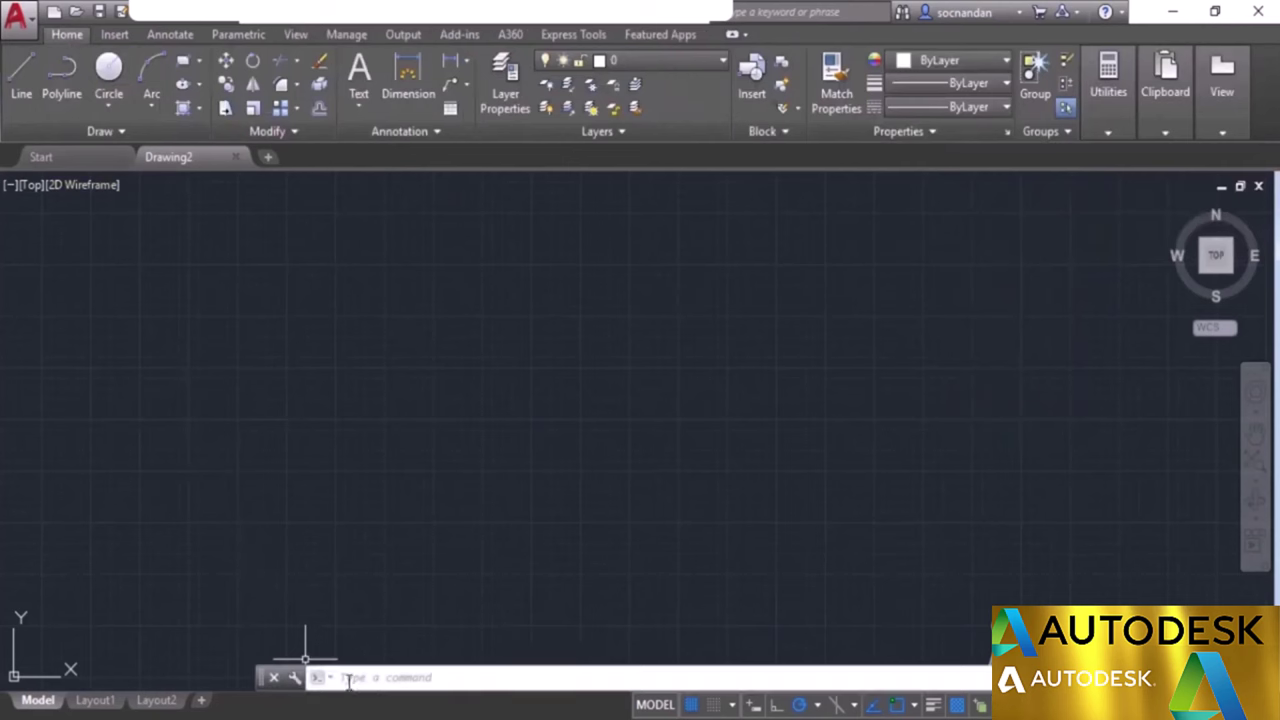
Enlarge the command line window upward to show the command history, and shrink it back to a single line.
{"action": "left_click", "coordinate": [279, 662]}
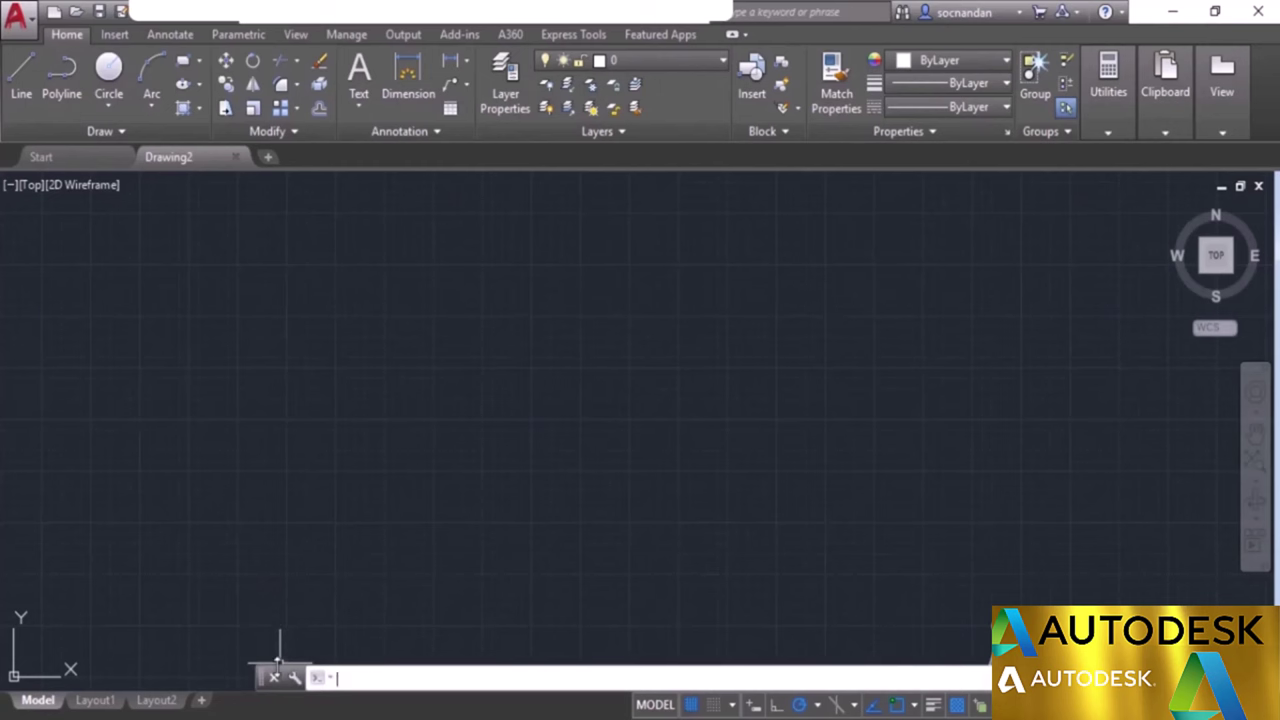
{"action": "left_click_drag", "start_coordinate": [279, 662], "coordinate": [372, 400]}
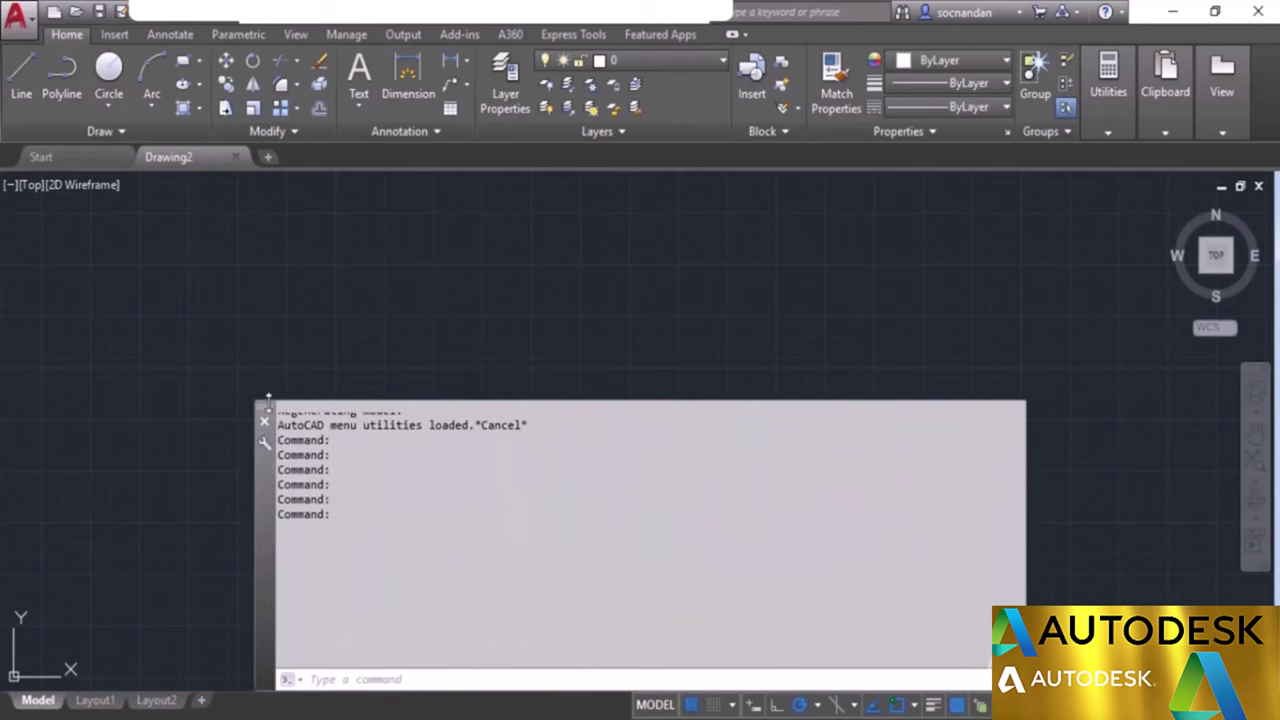
{"action": "left_click_drag", "start_coordinate": [267, 398], "coordinate": [266, 668]}
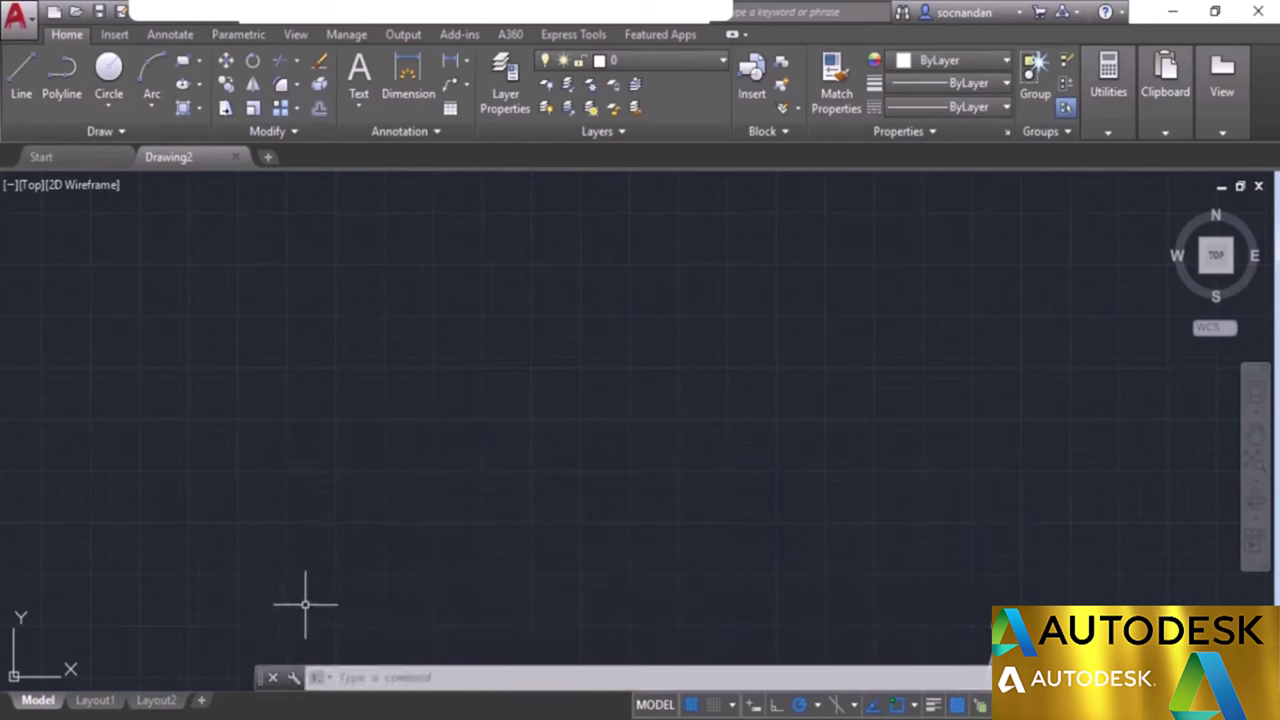
Close the Command Line window and bring it back, twice in a row.
{"action": "left_click", "coordinate": [270, 678]}
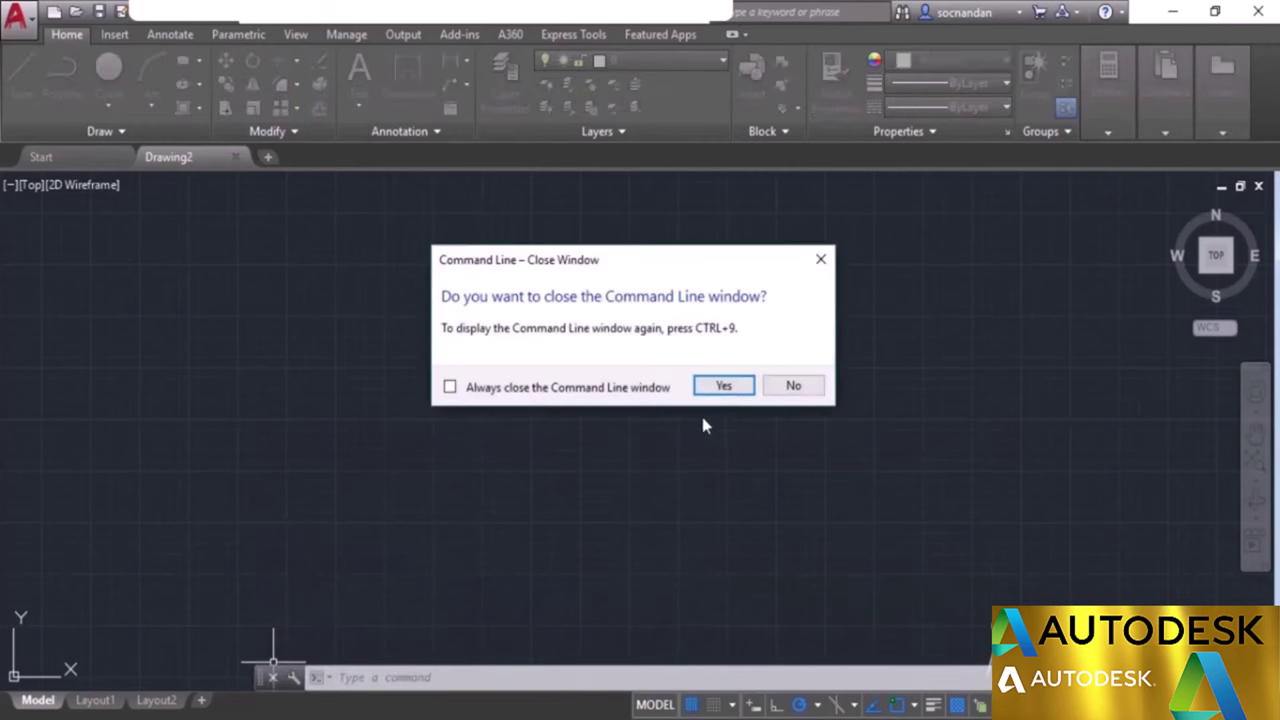
{"action": "left_click", "coordinate": [724, 386]}
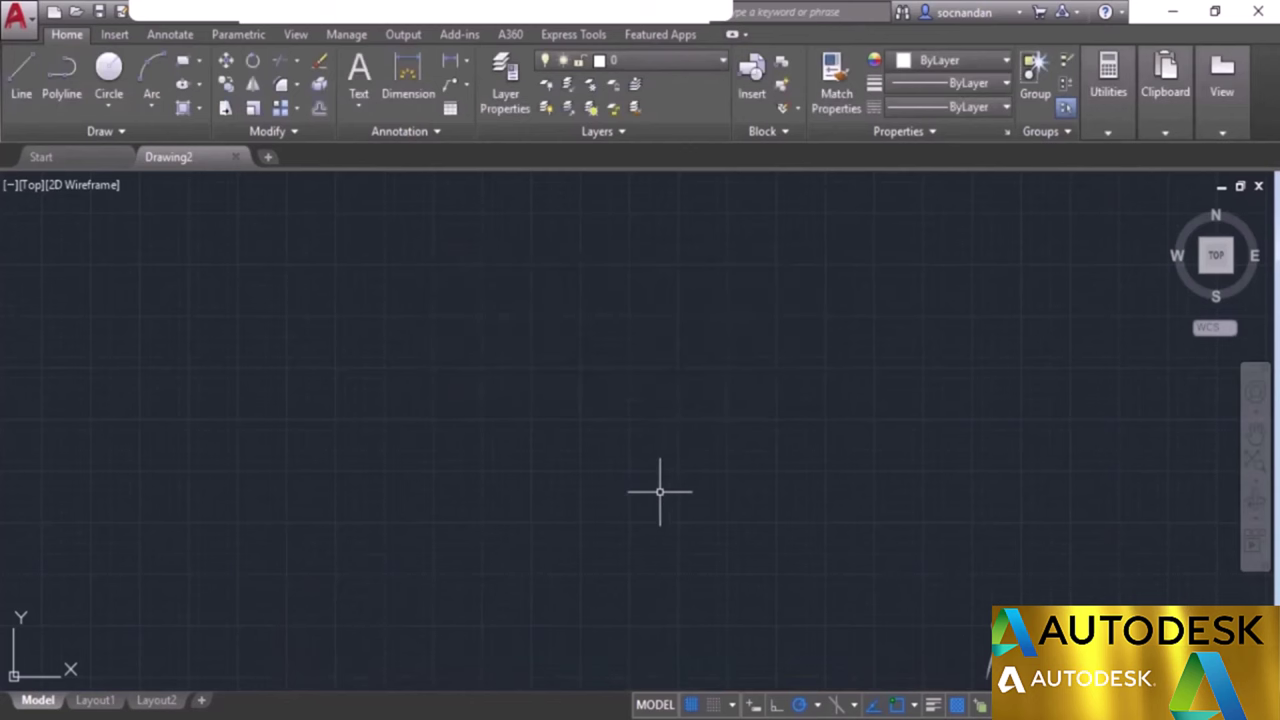
{"action": "key", "text": "ctrl+9"}
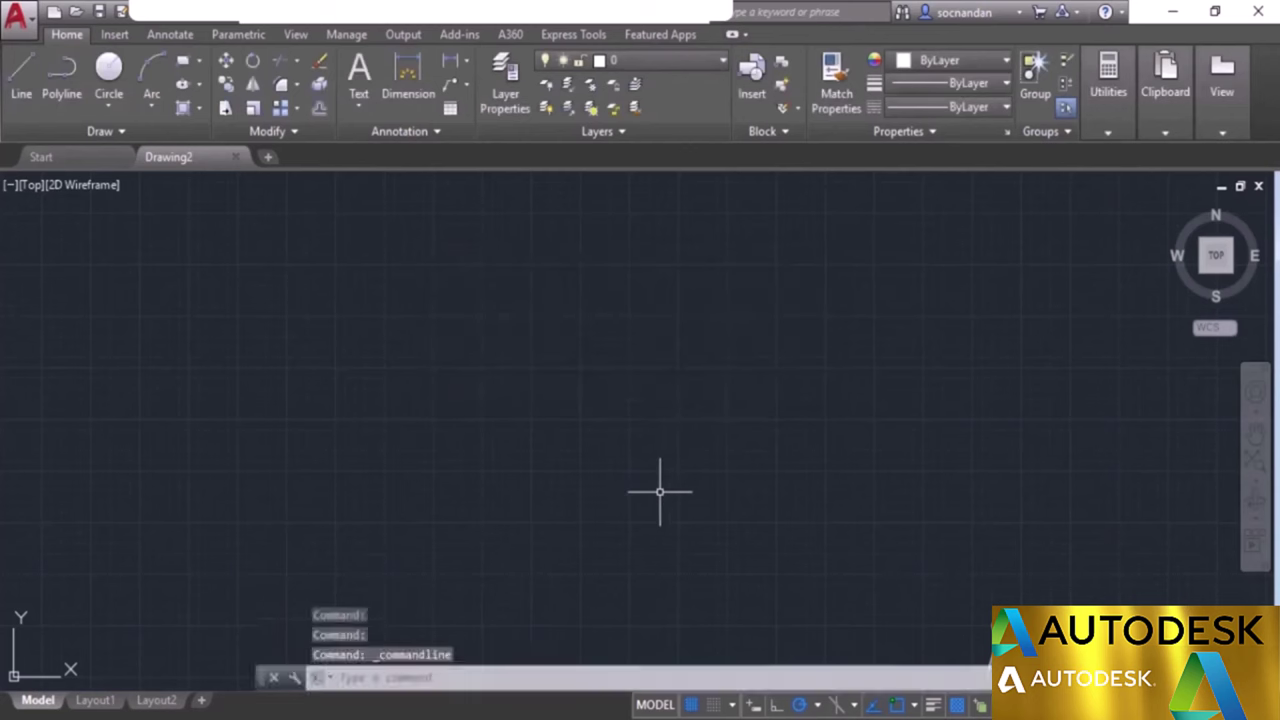
{"action": "key", "text": "ctrl+9"}
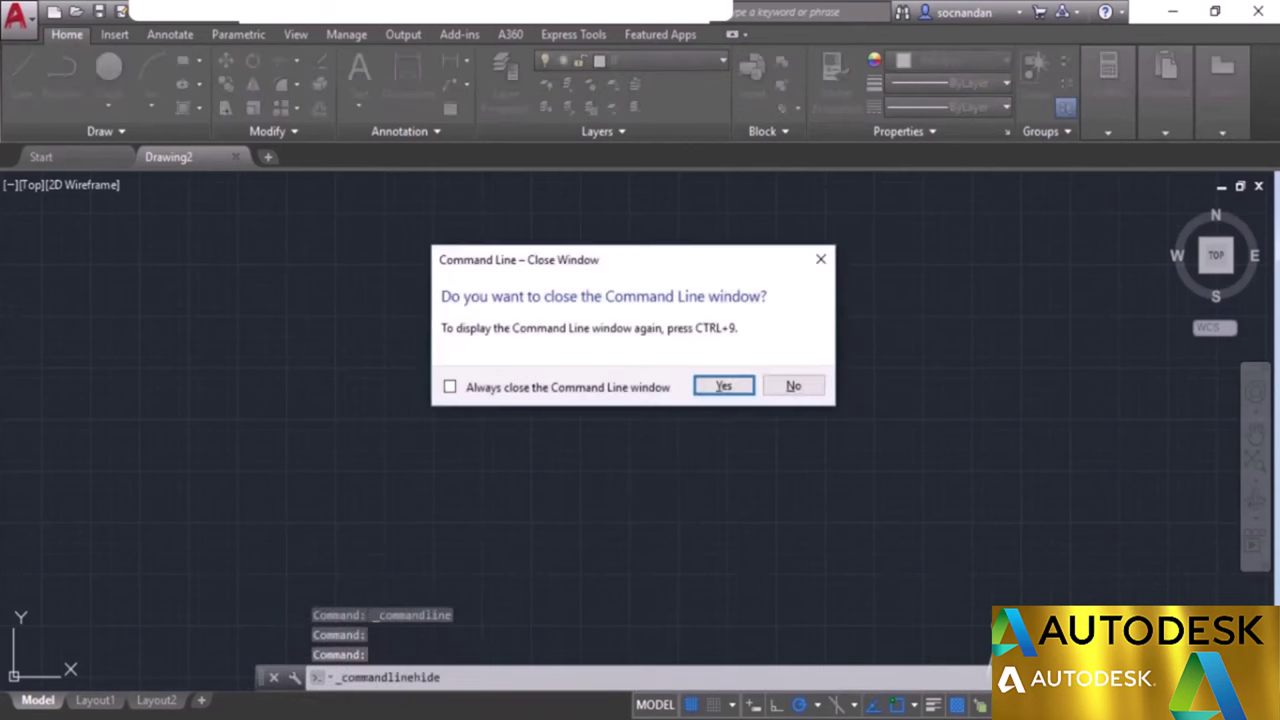
{"action": "left_click", "coordinate": [724, 387]}
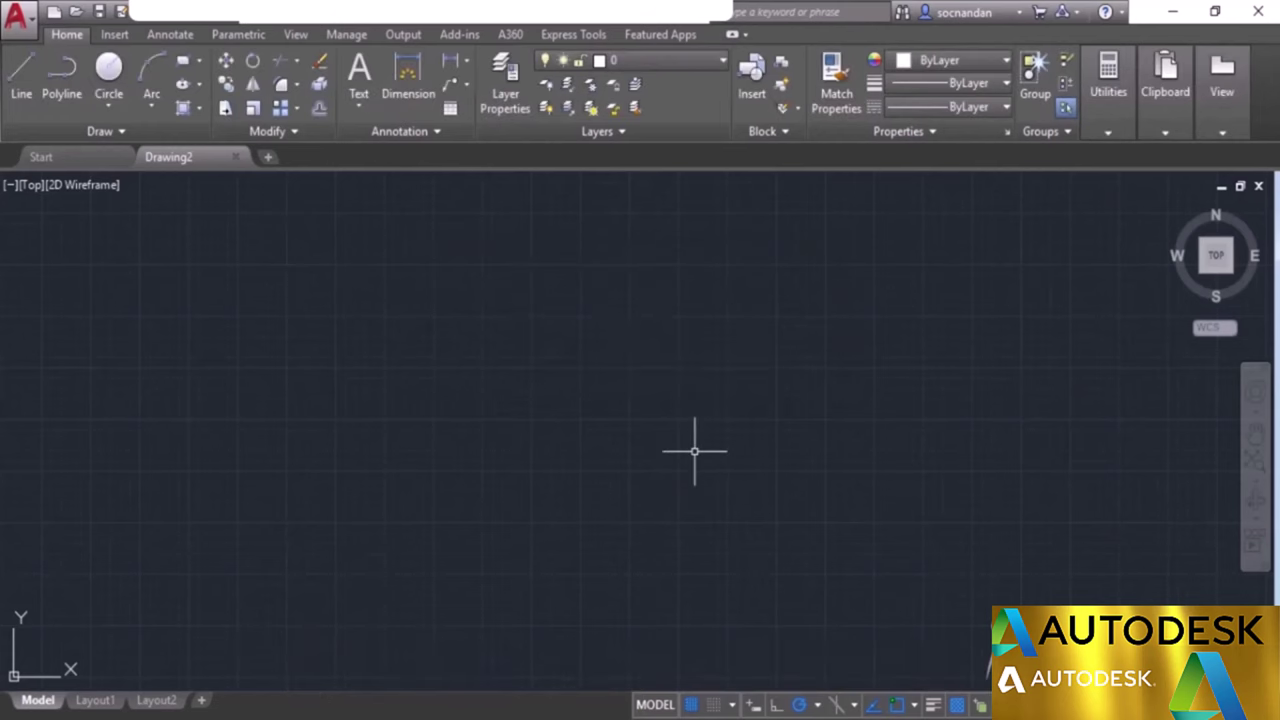
{"action": "key", "text": "ctrl+9"}
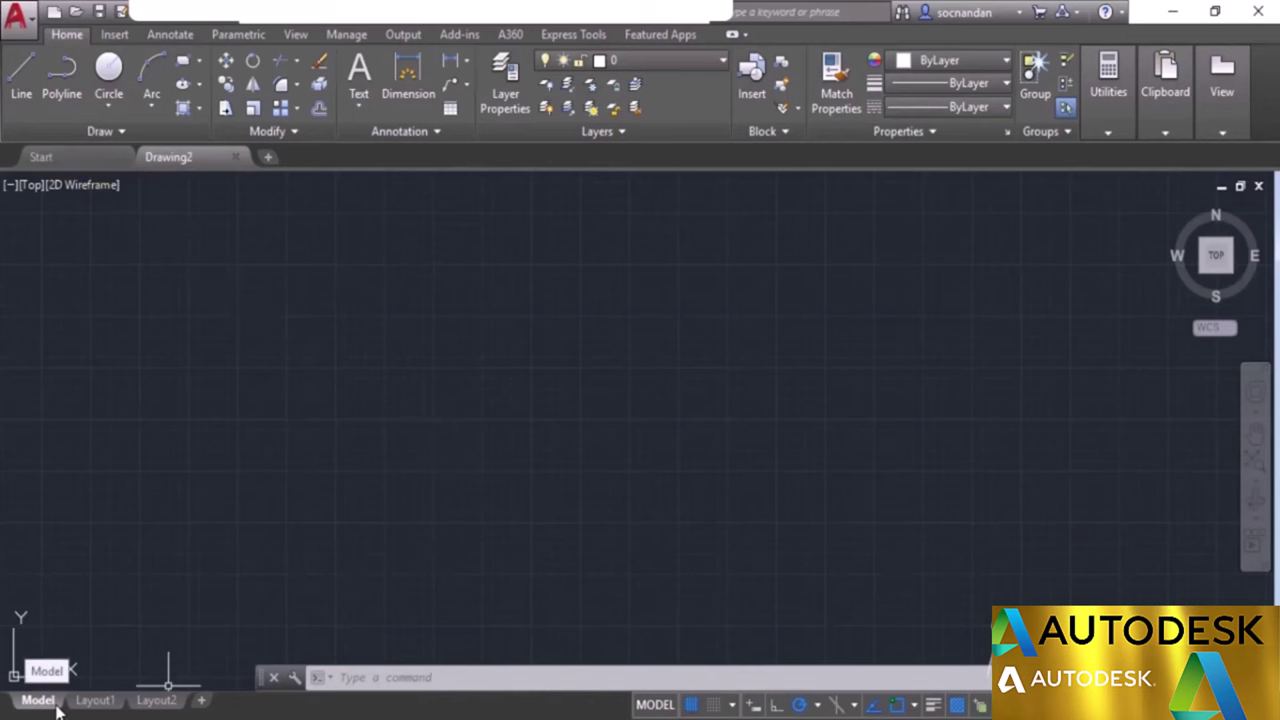
View the Layout1 paper sheet and return to model space.
{"action": "left_click", "coordinate": [95, 701]}
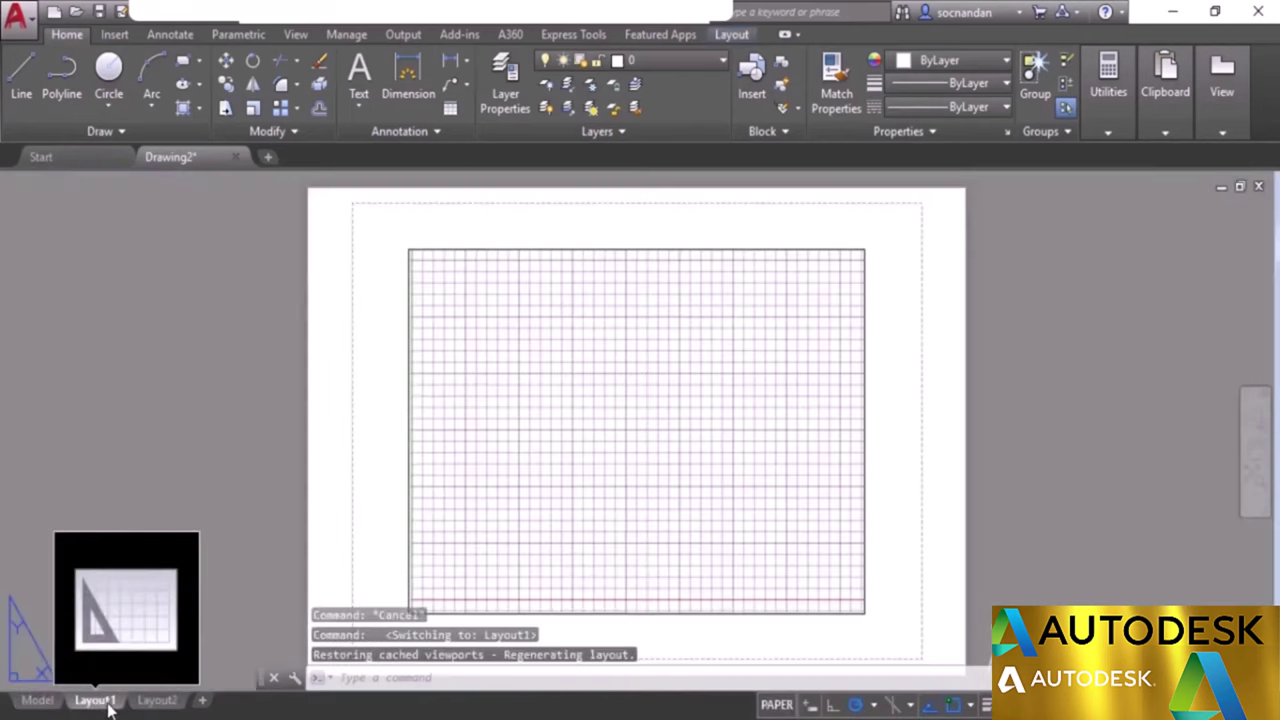
{"action": "left_click", "coordinate": [38, 701]}
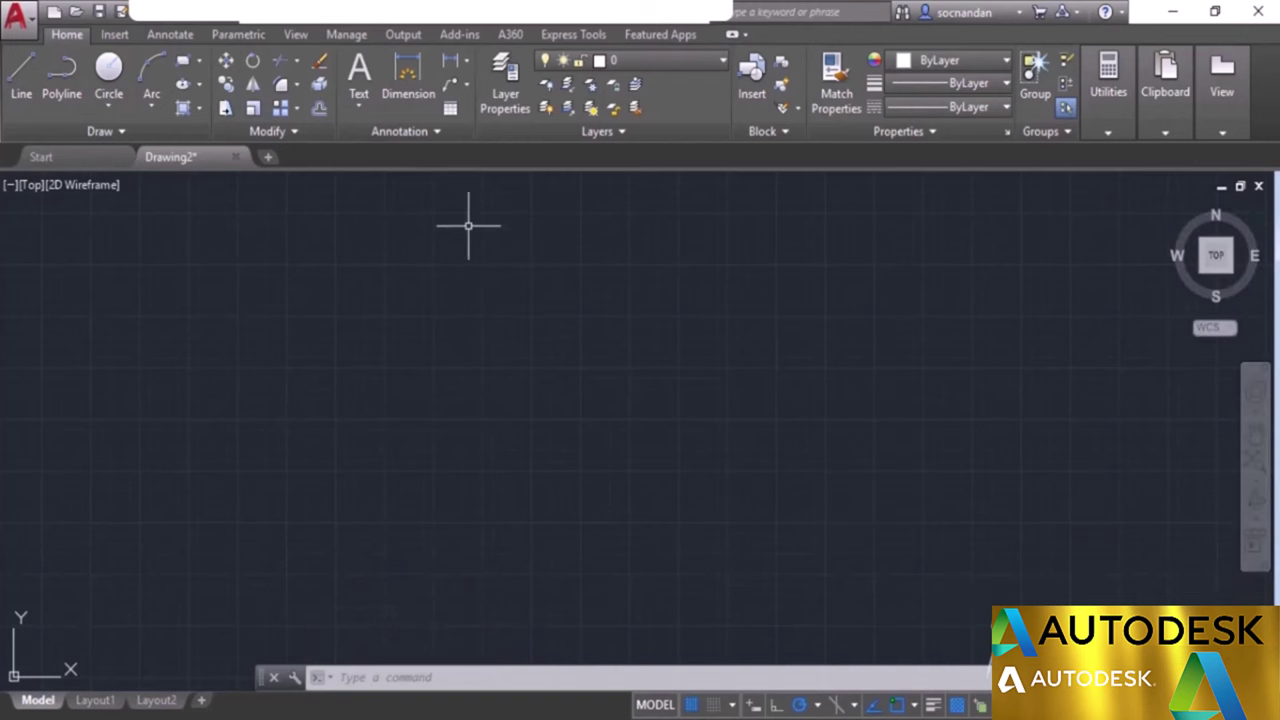
Turn off the display of the File Tabs and Layout Tabs, and turn both on again.
{"action": "left_click", "coordinate": [292, 35]}
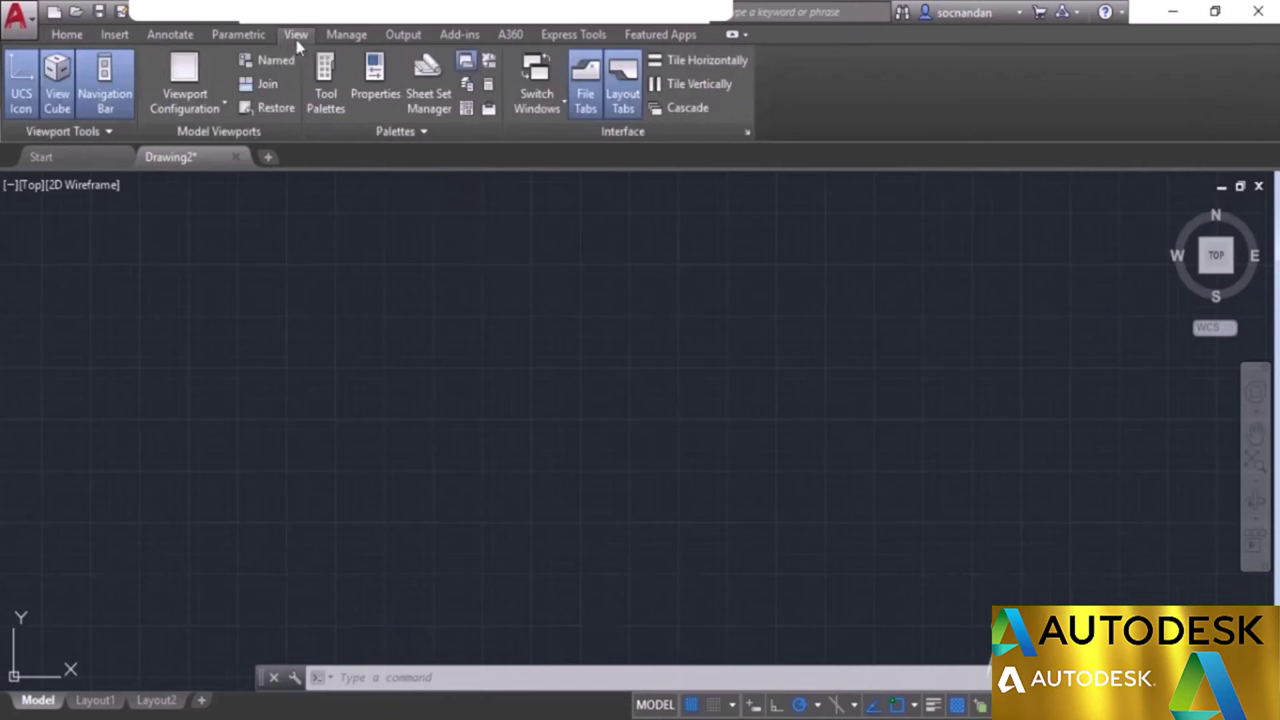
{"action": "left_click", "coordinate": [590, 88]}
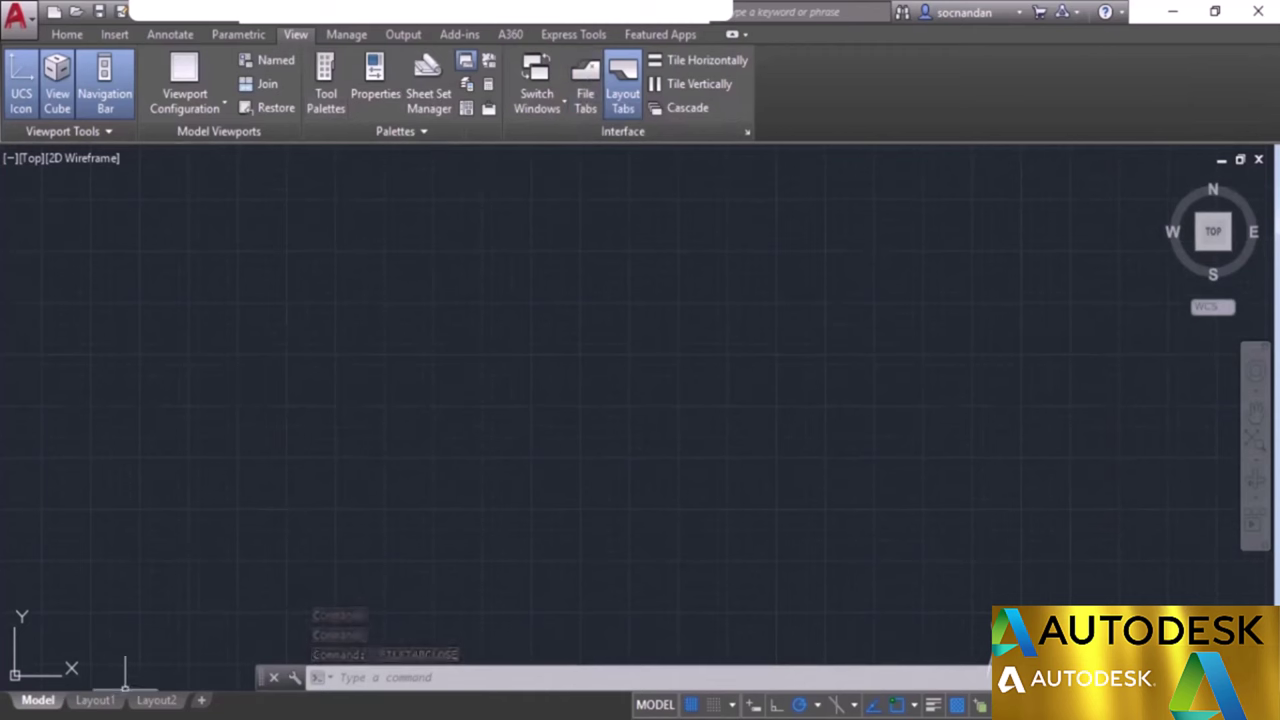
{"action": "left_click", "coordinate": [623, 88]}
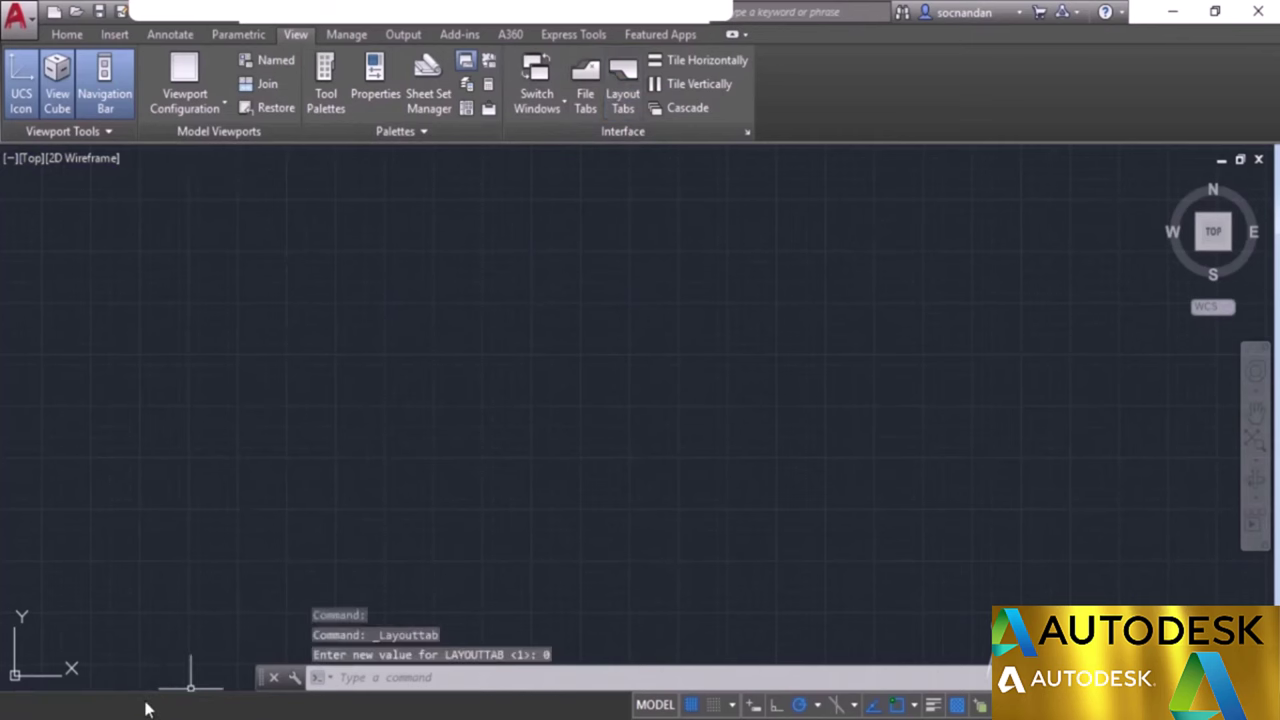
{"action": "left_click", "coordinate": [590, 88]}
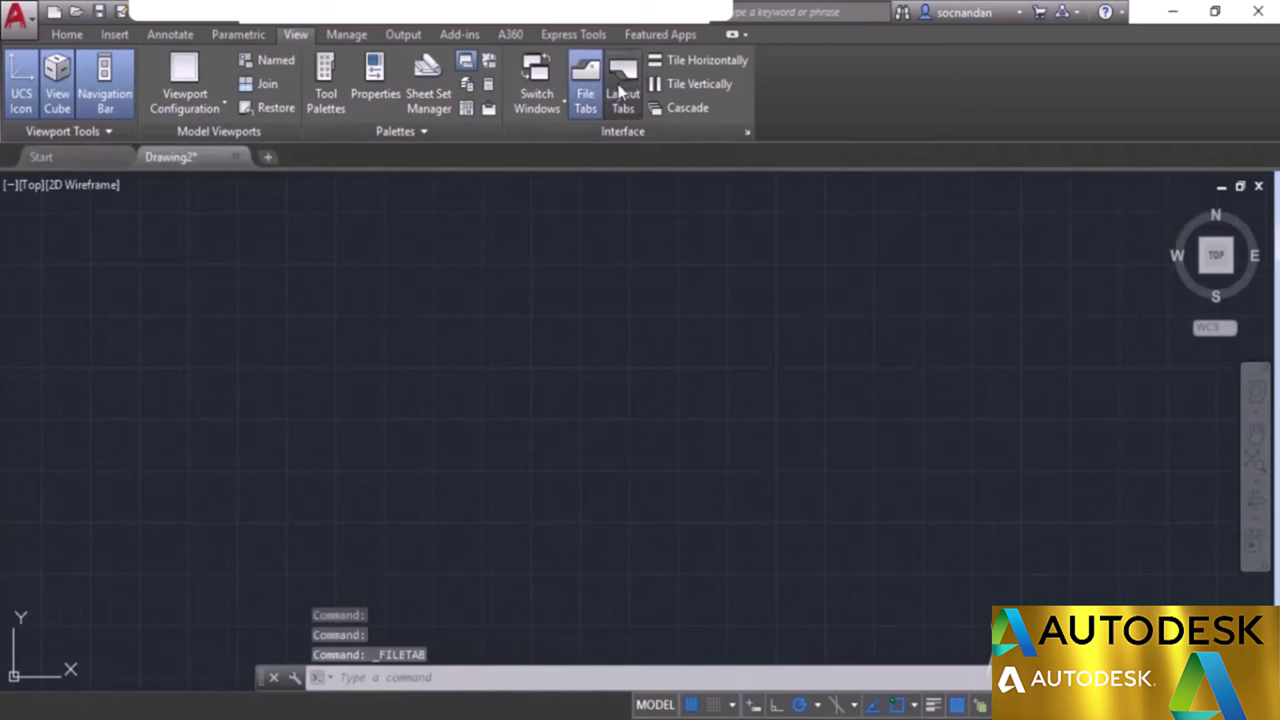
{"action": "left_click", "coordinate": [621, 92]}
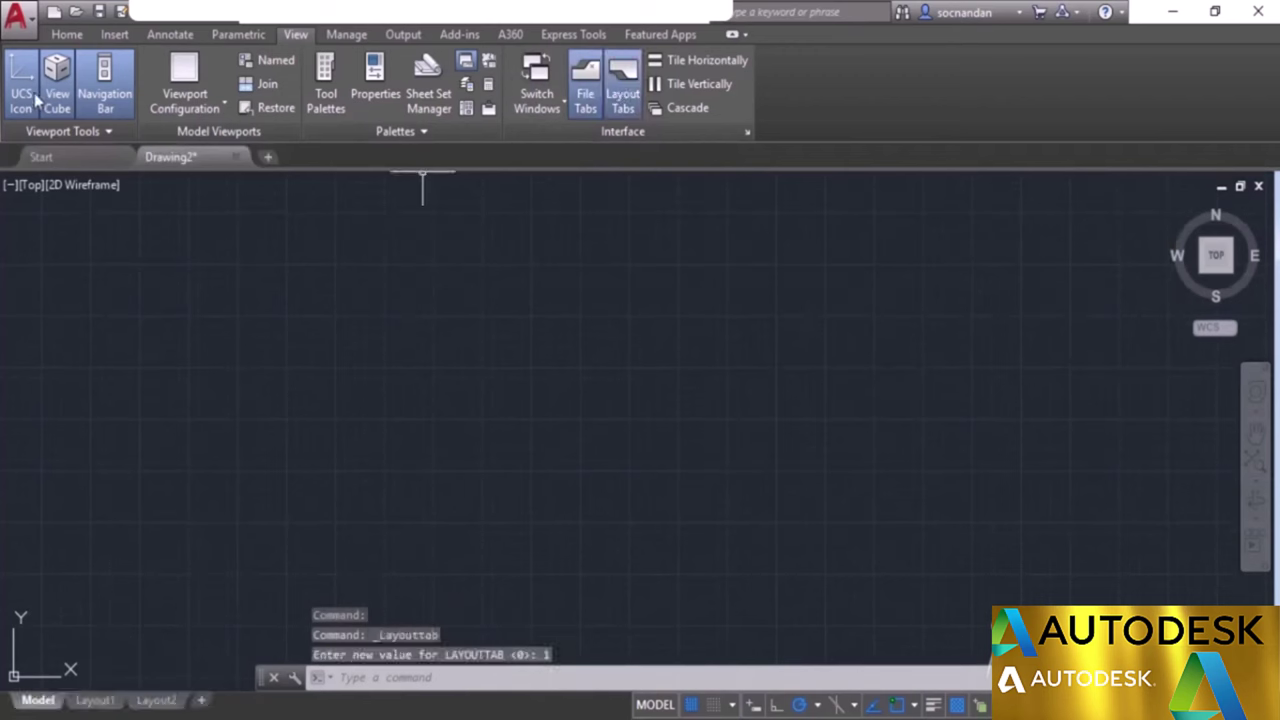
Hide the Navigation Bar, View Cube and UCS Icon in the viewport, and show all three again.
{"action": "left_click", "coordinate": [108, 72]}
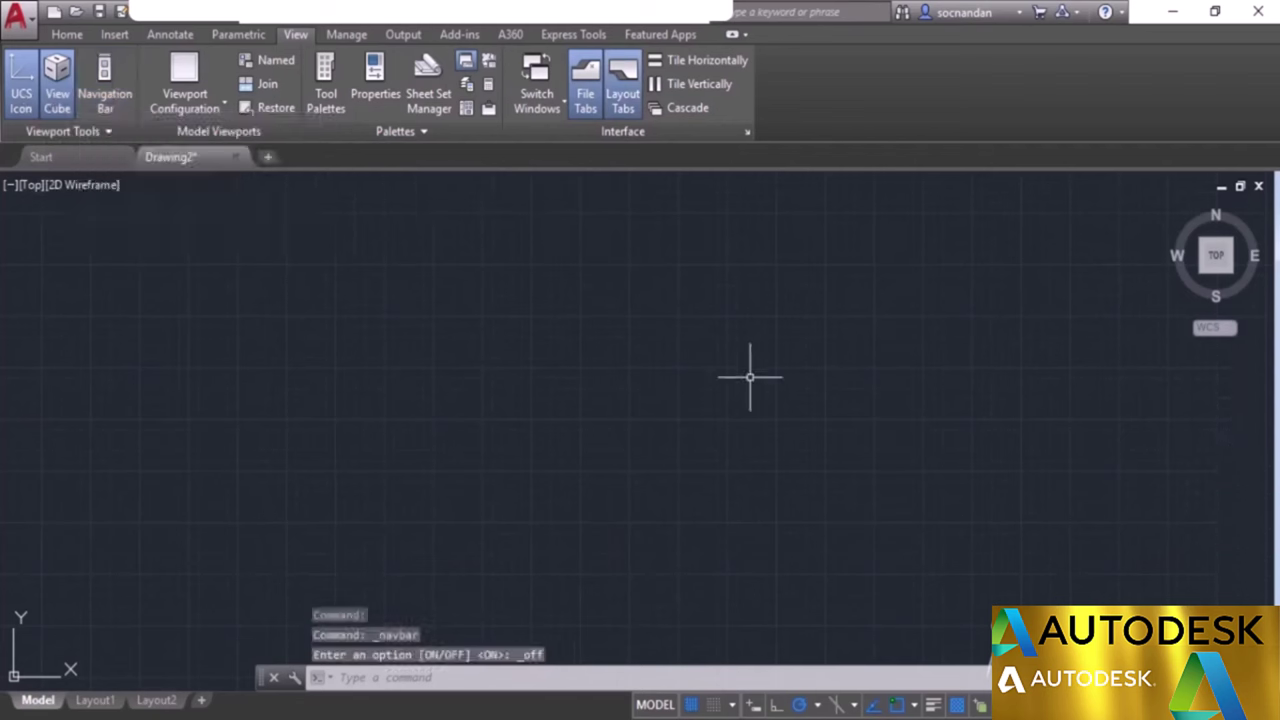
{"action": "left_click", "coordinate": [57, 78]}
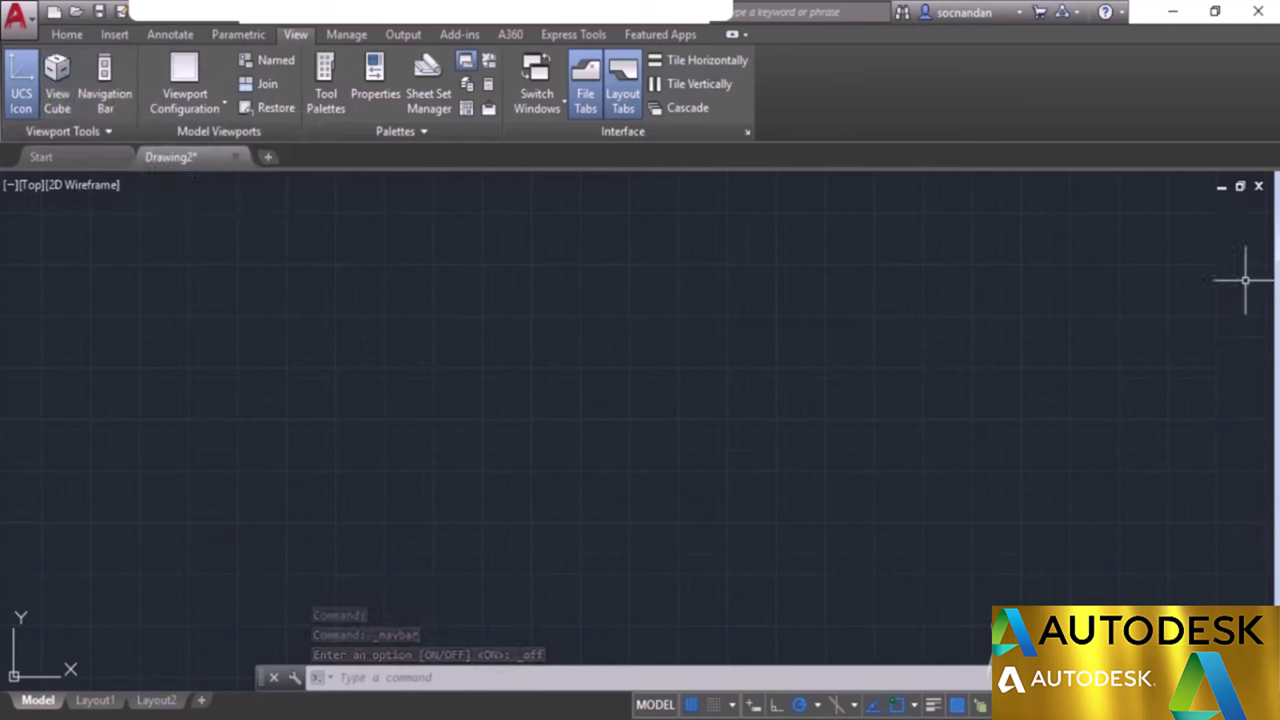
{"action": "left_click", "coordinate": [21, 80]}
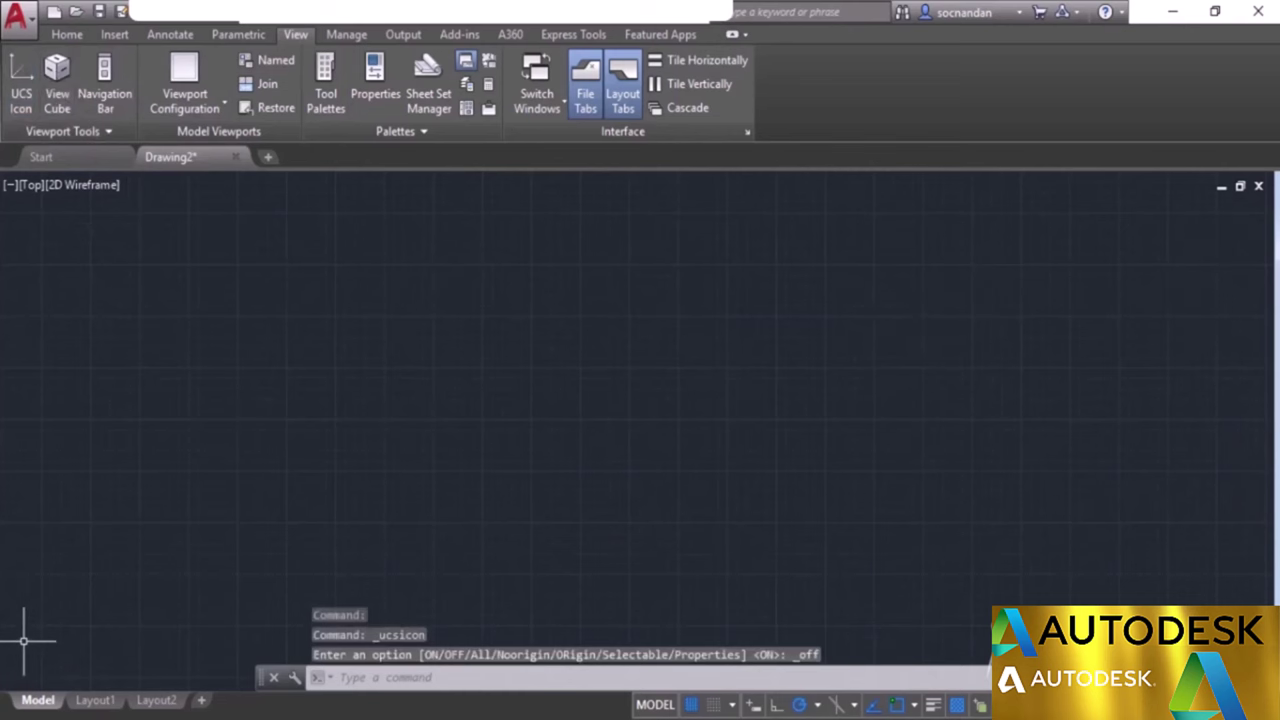
{"action": "left_click", "coordinate": [21, 80]}
{"action": "left_click", "coordinate": [57, 78]}
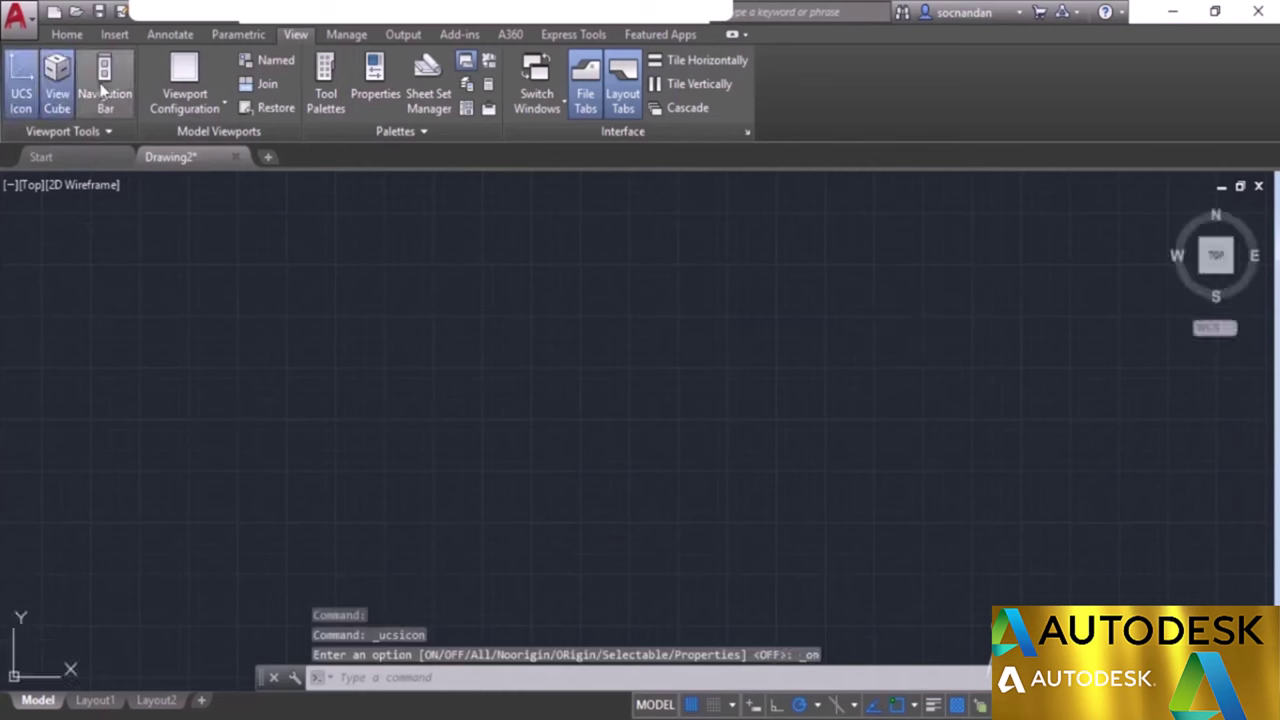
{"action": "left_click", "coordinate": [104, 78]}
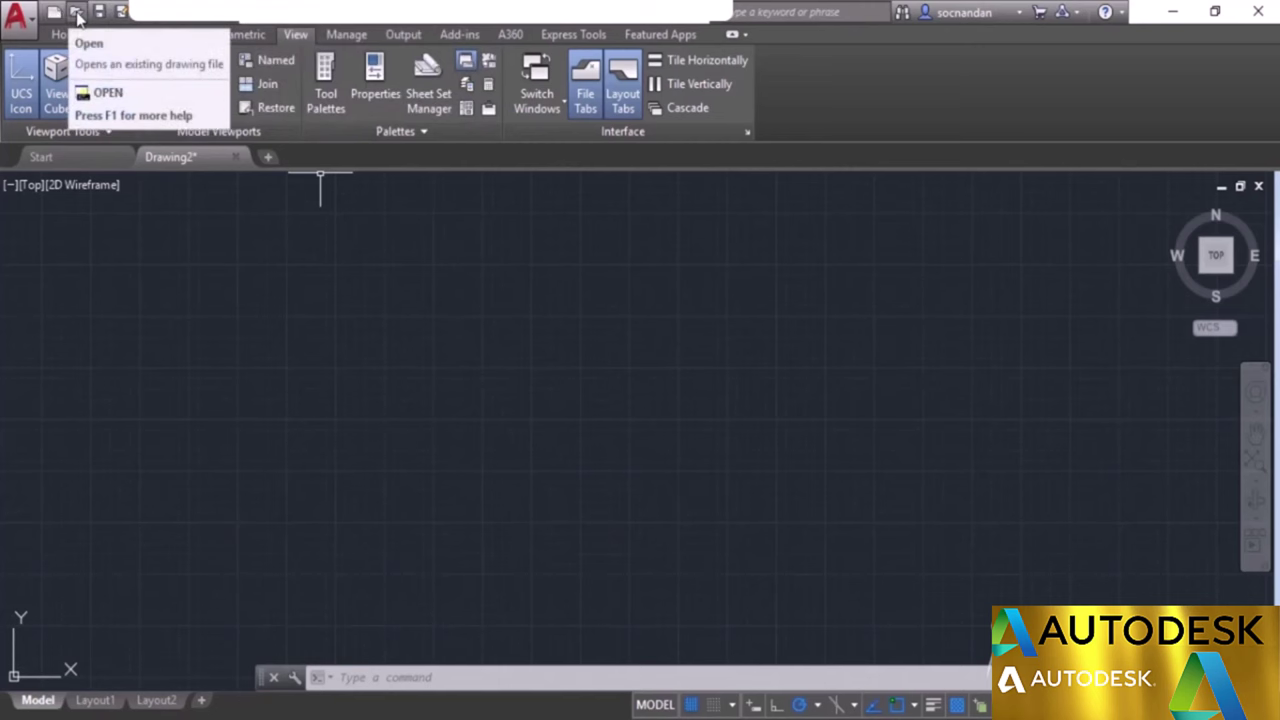
Add the Workspace selector to the Quick Access Toolbar and look at its list of workspaces.
{"action": "left_click", "coordinate": [231, 17]}
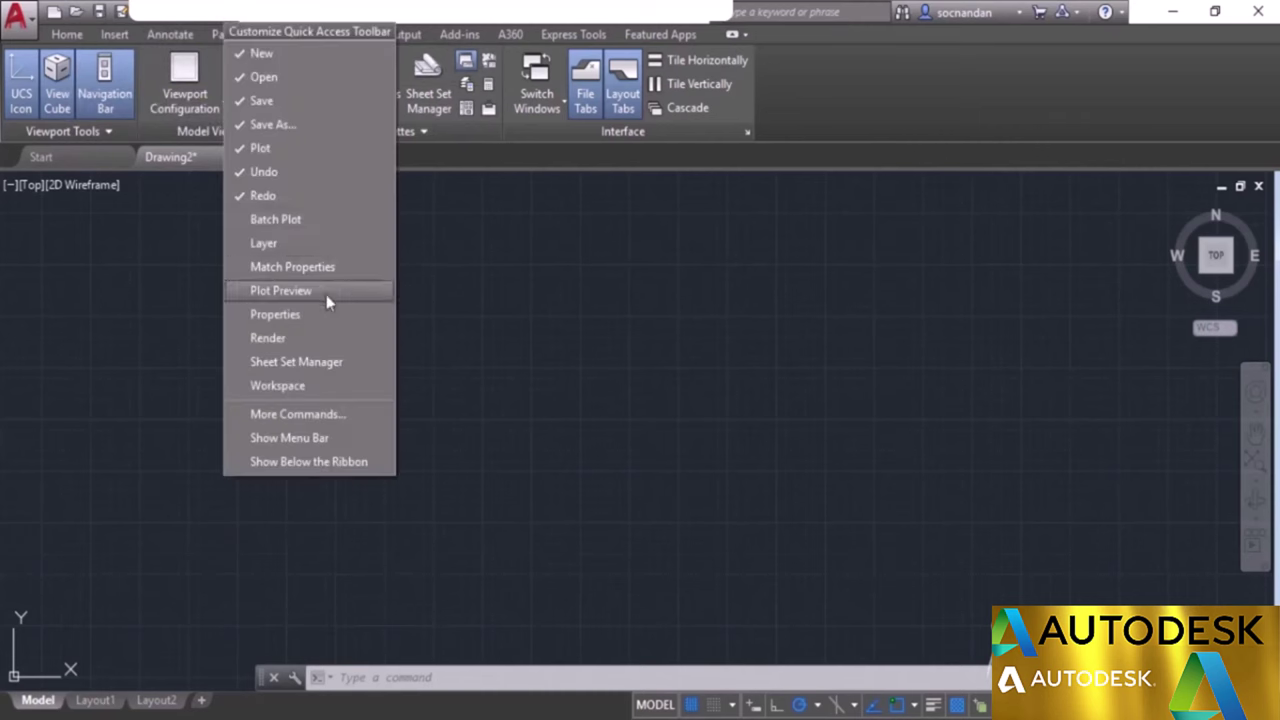
{"action": "left_click", "coordinate": [334, 385]}
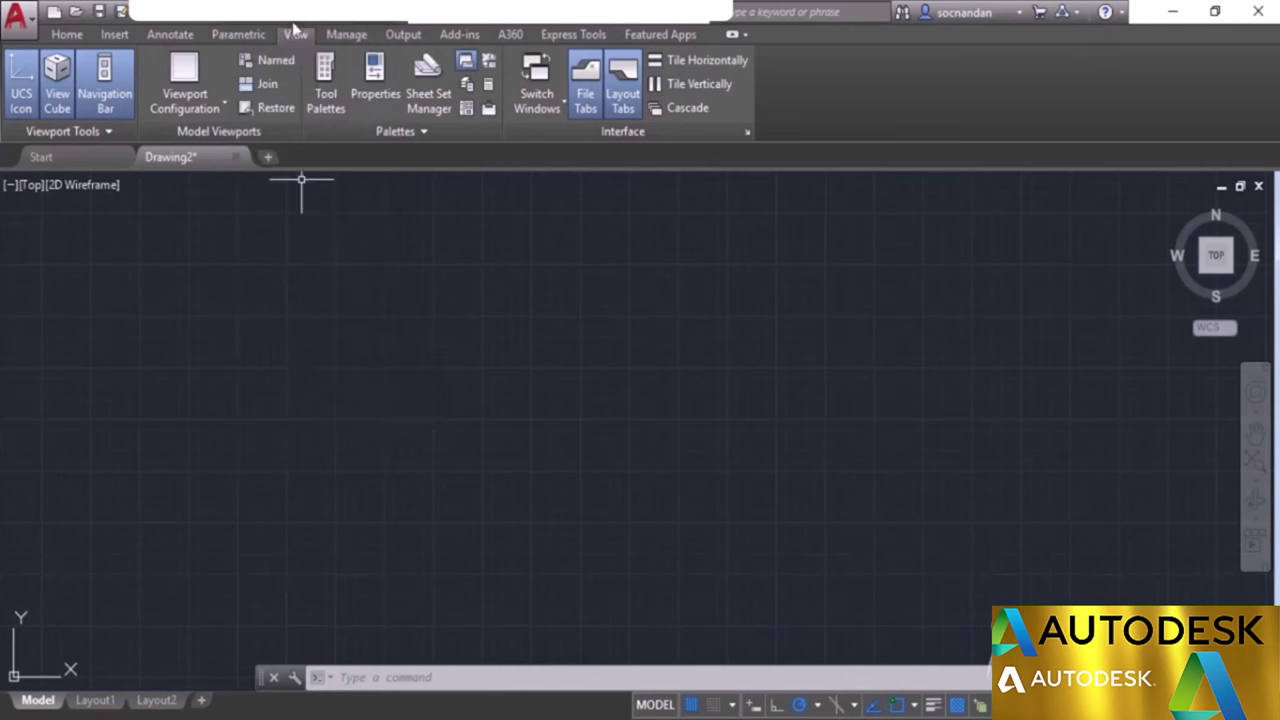
{"action": "left_click", "coordinate": [300, 11]}
{"action": "left_click", "coordinate": [333, 32]}
Add the Layer control to the Quick Access Toolbar, and remove both the Layer and Workspace controls from it.
{"action": "left_click", "coordinate": [409, 17]}
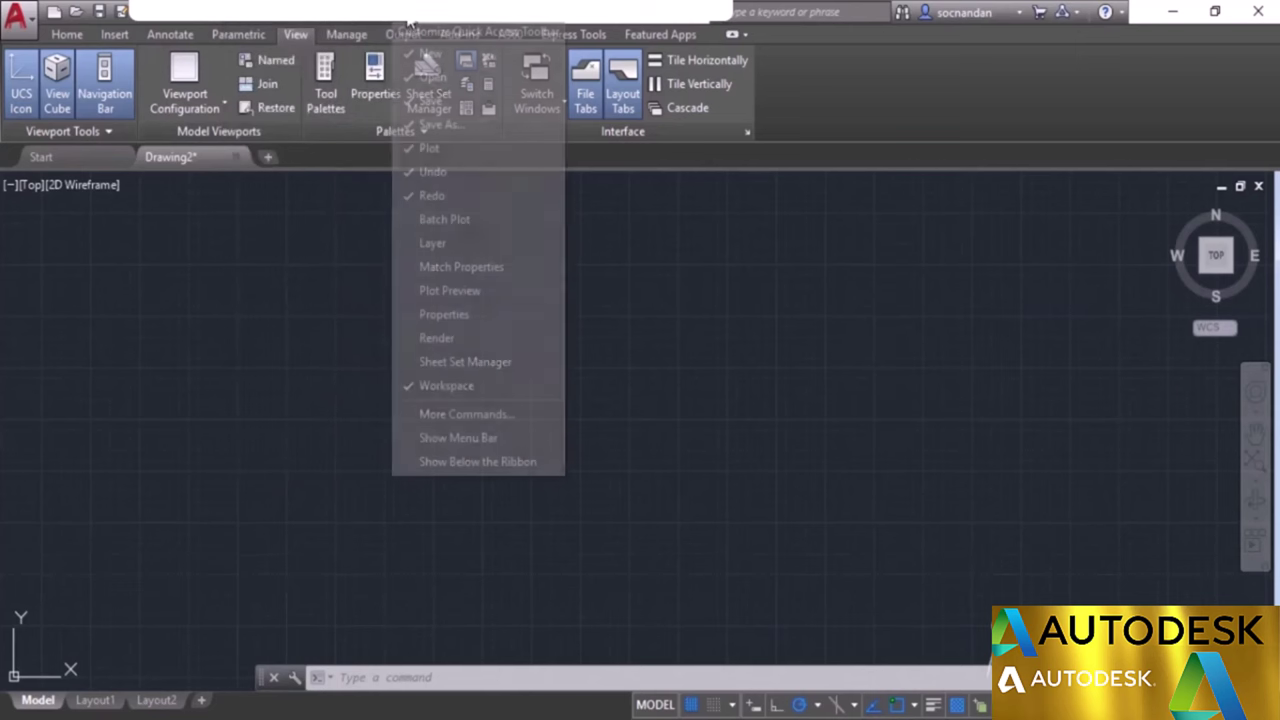
{"action": "left_click", "coordinate": [499, 244]}
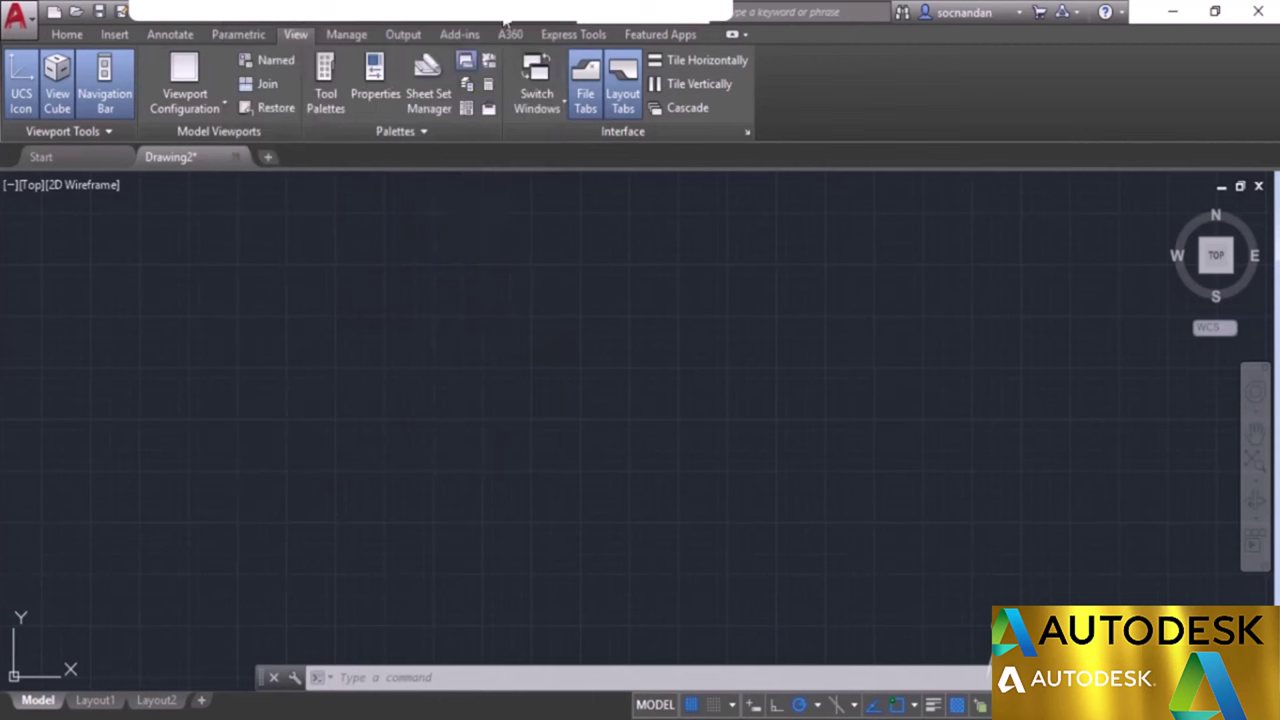
{"action": "left_click", "coordinate": [577, 20]}
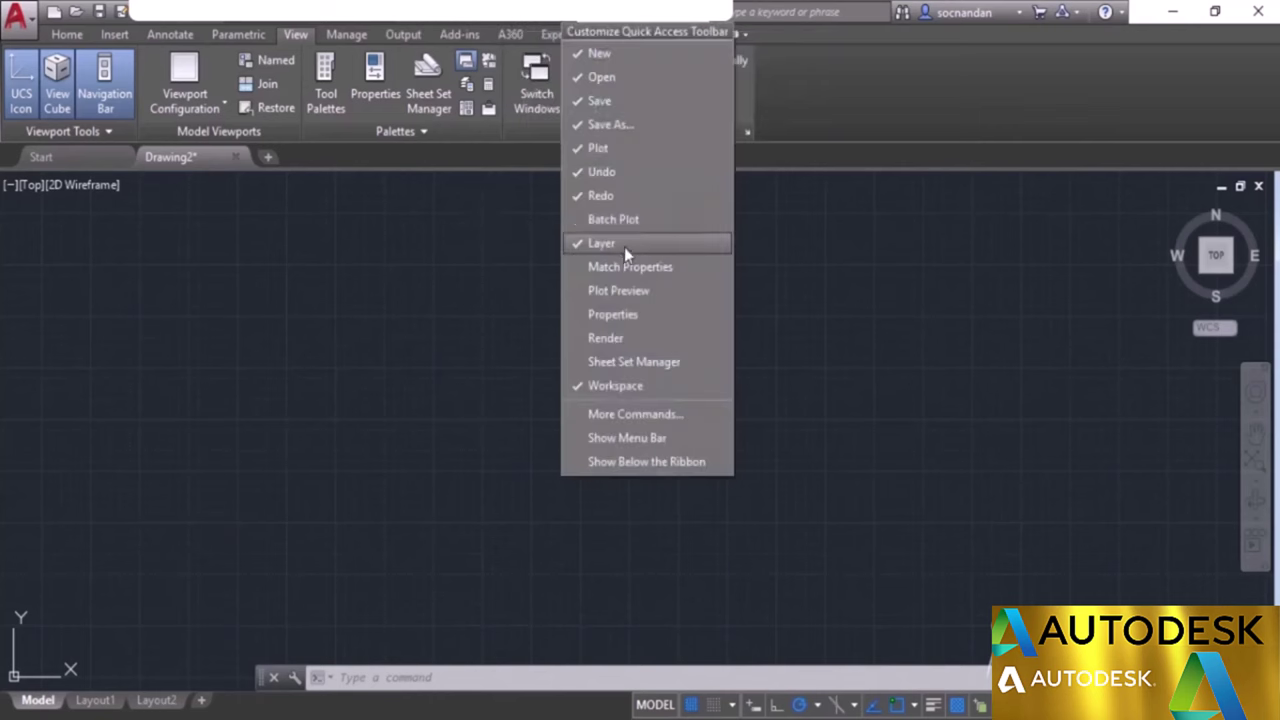
{"action": "left_click", "coordinate": [624, 245]}
{"action": "left_click", "coordinate": [404, 18]}
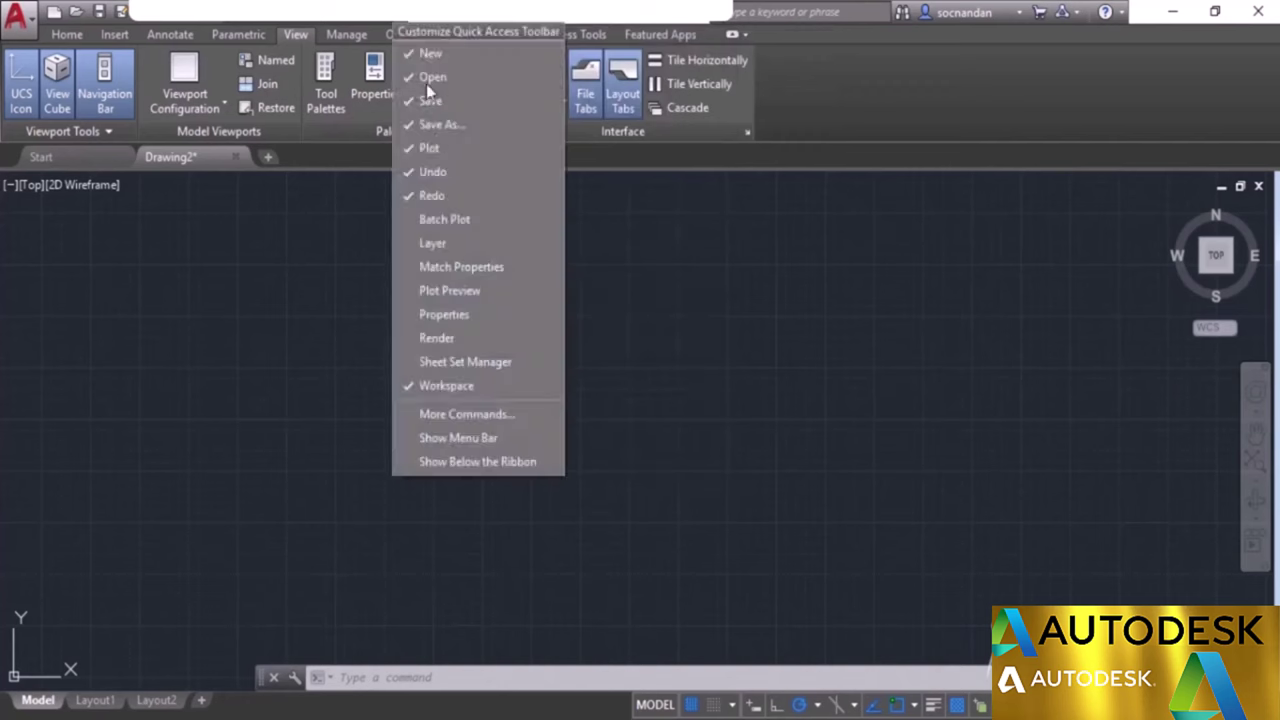
{"action": "left_click", "coordinate": [476, 391]}
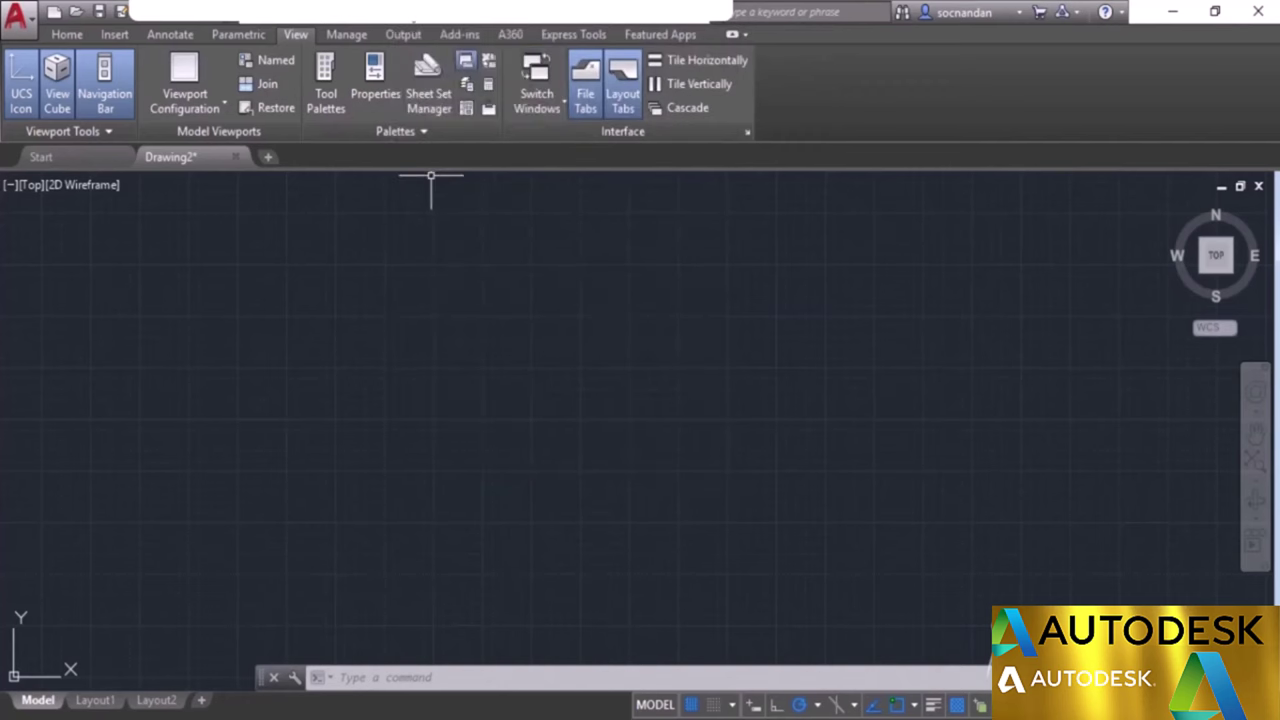
Return to the Home tools and search the application menu for the "circle" command.
{"action": "left_click", "coordinate": [67, 34]}
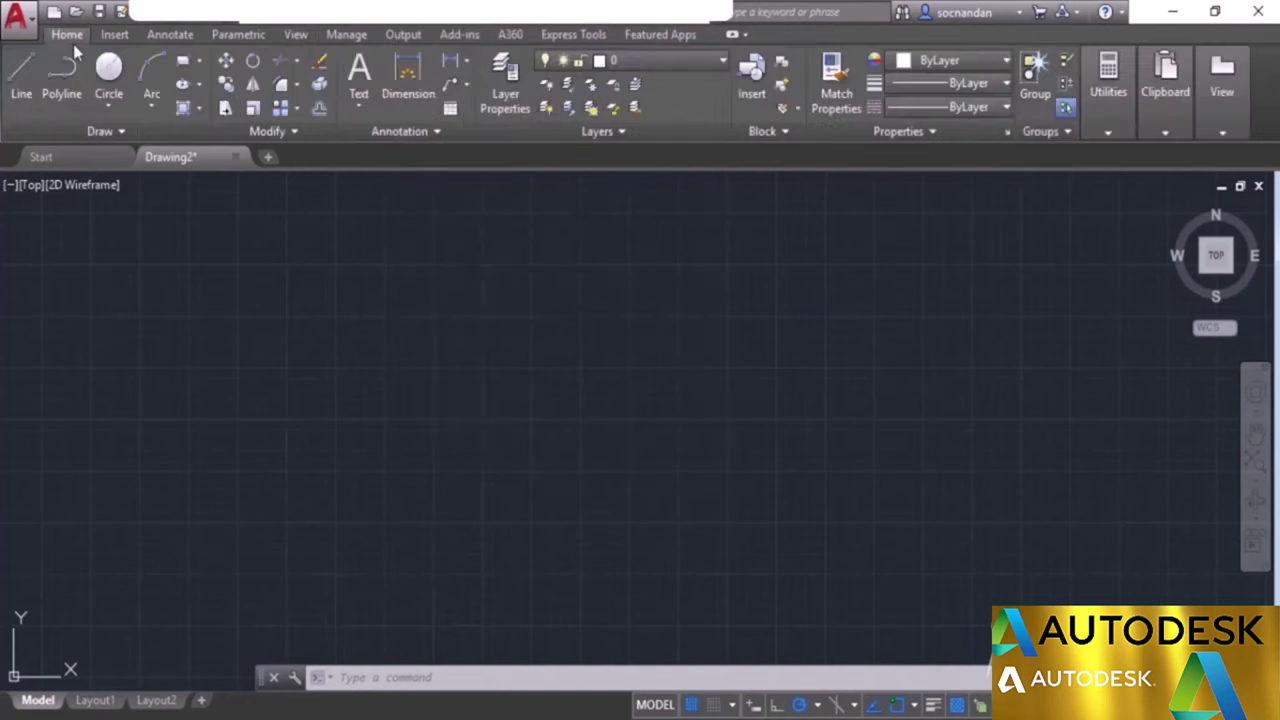
{"action": "left_click", "coordinate": [18, 18]}
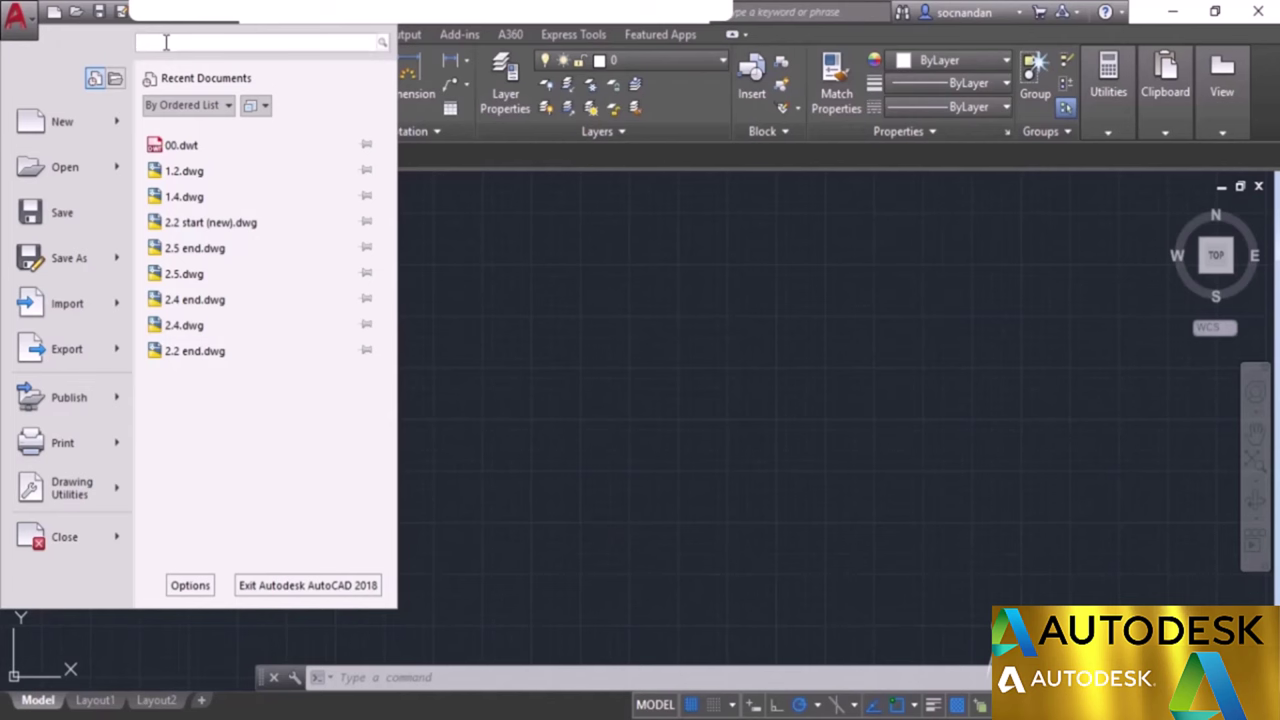
{"action": "type", "text": "c"}
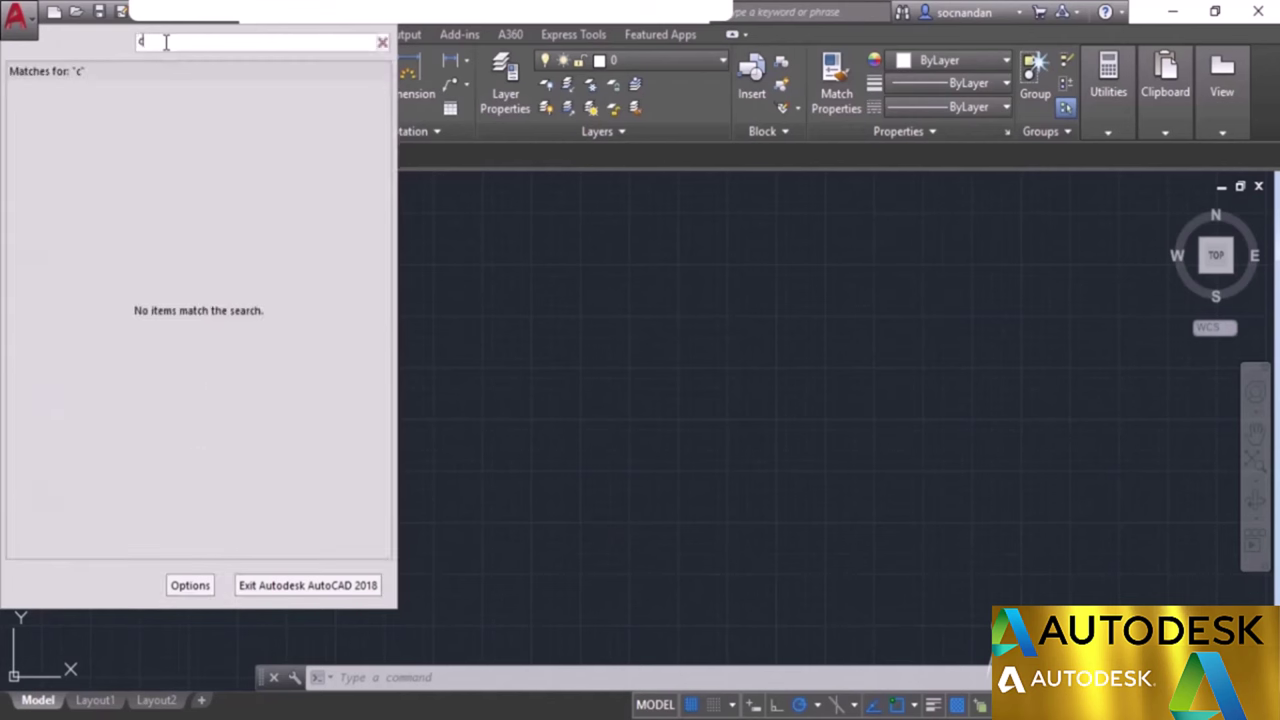
{"action": "type", "text": "ircle"}
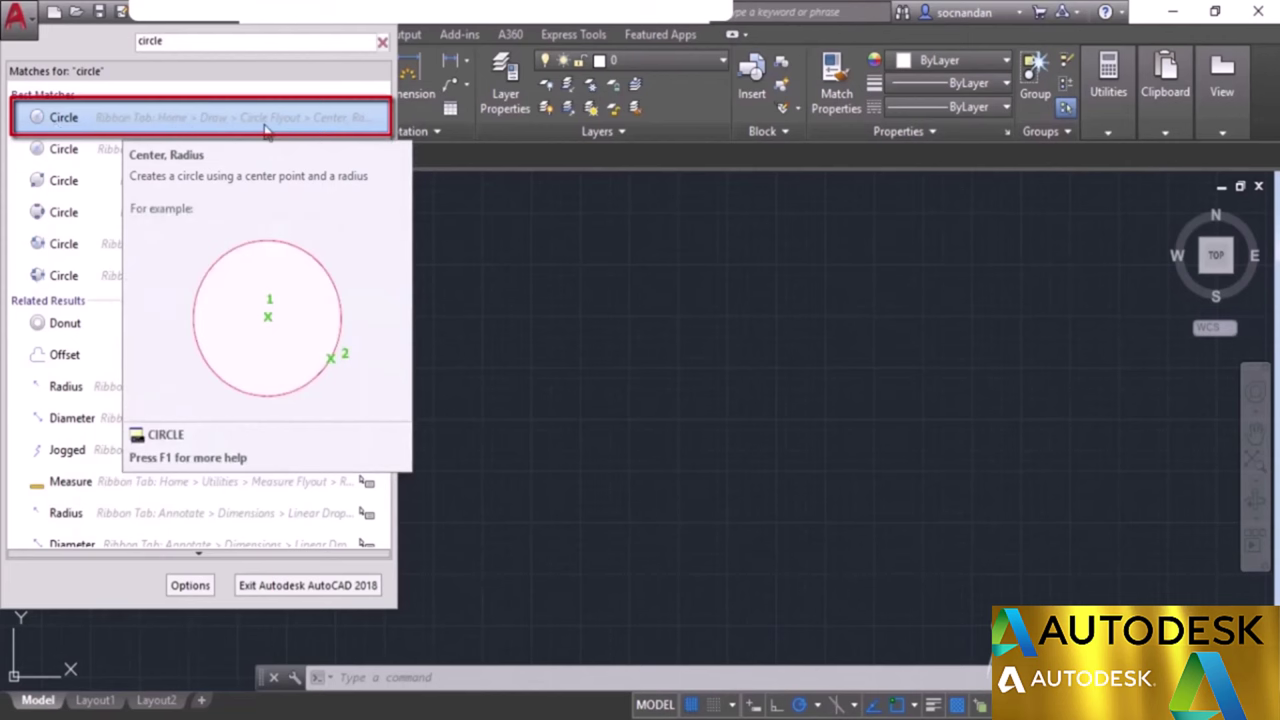
Leave the command search and look at the available circle creation methods and the help resources list.
{"action": "left_click", "coordinate": [278, 27]}
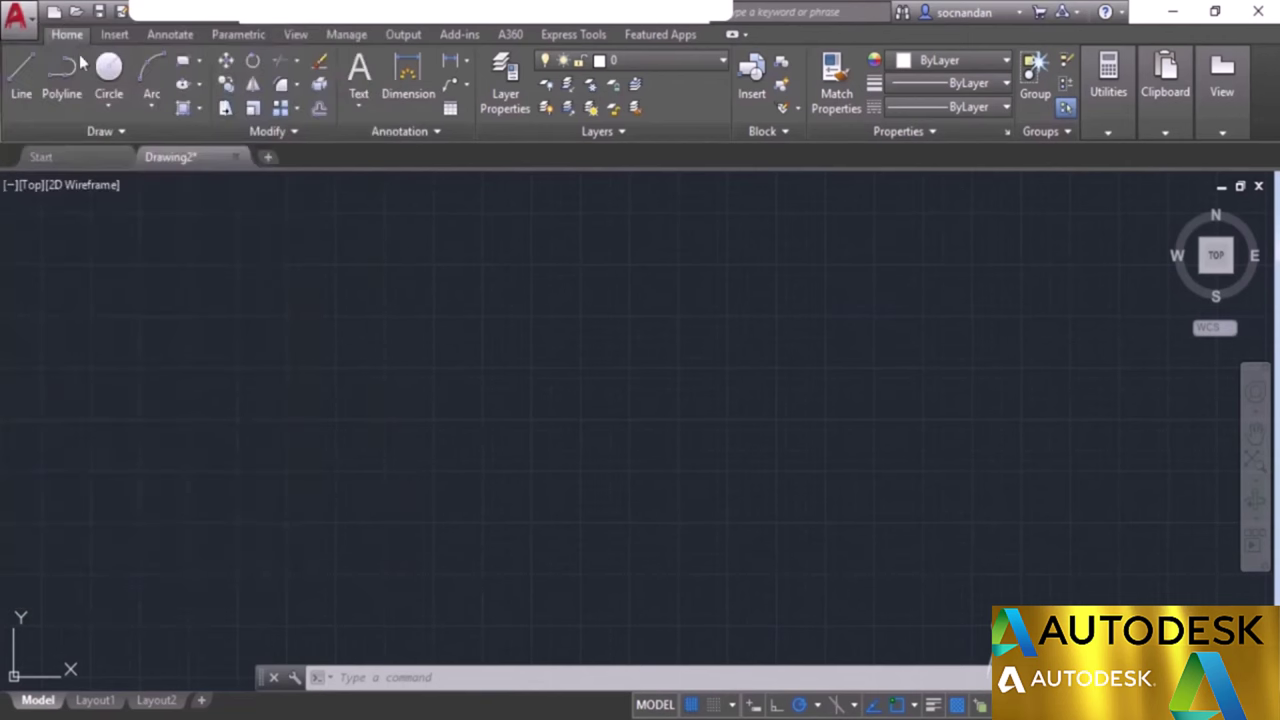
{"action": "left_click", "coordinate": [106, 103]}
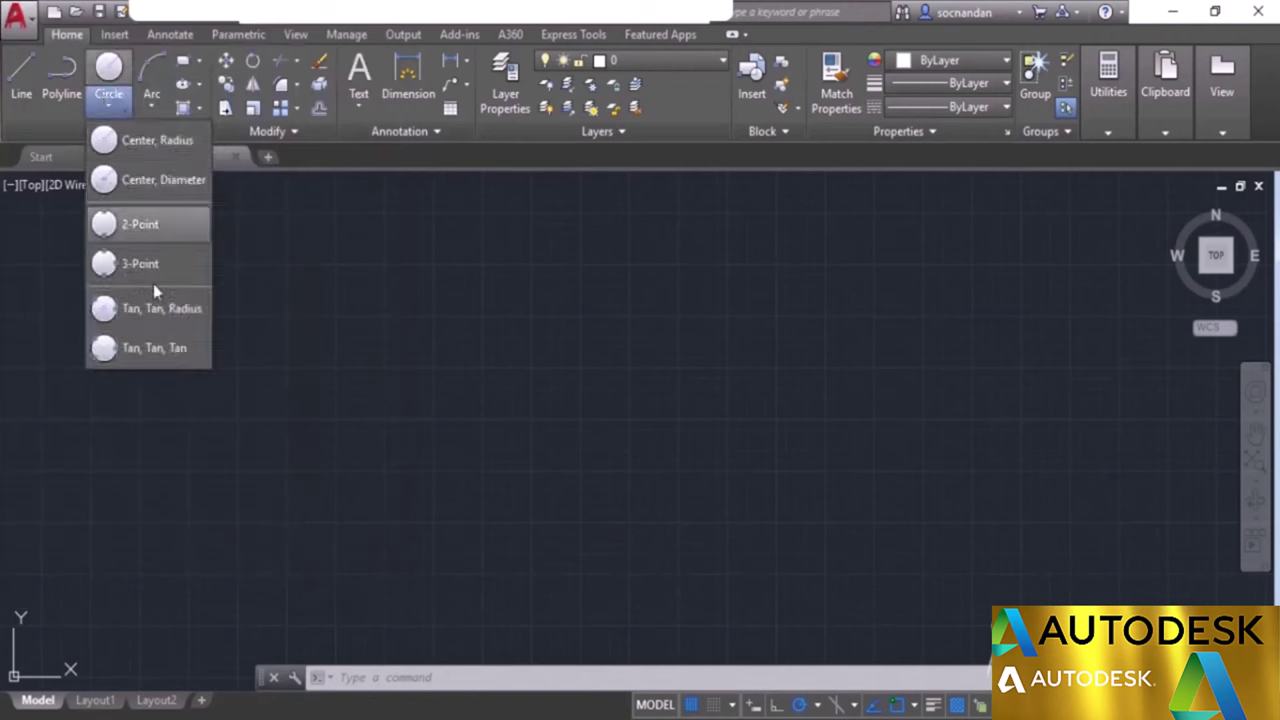
{"action": "left_click", "coordinate": [117, 139]}
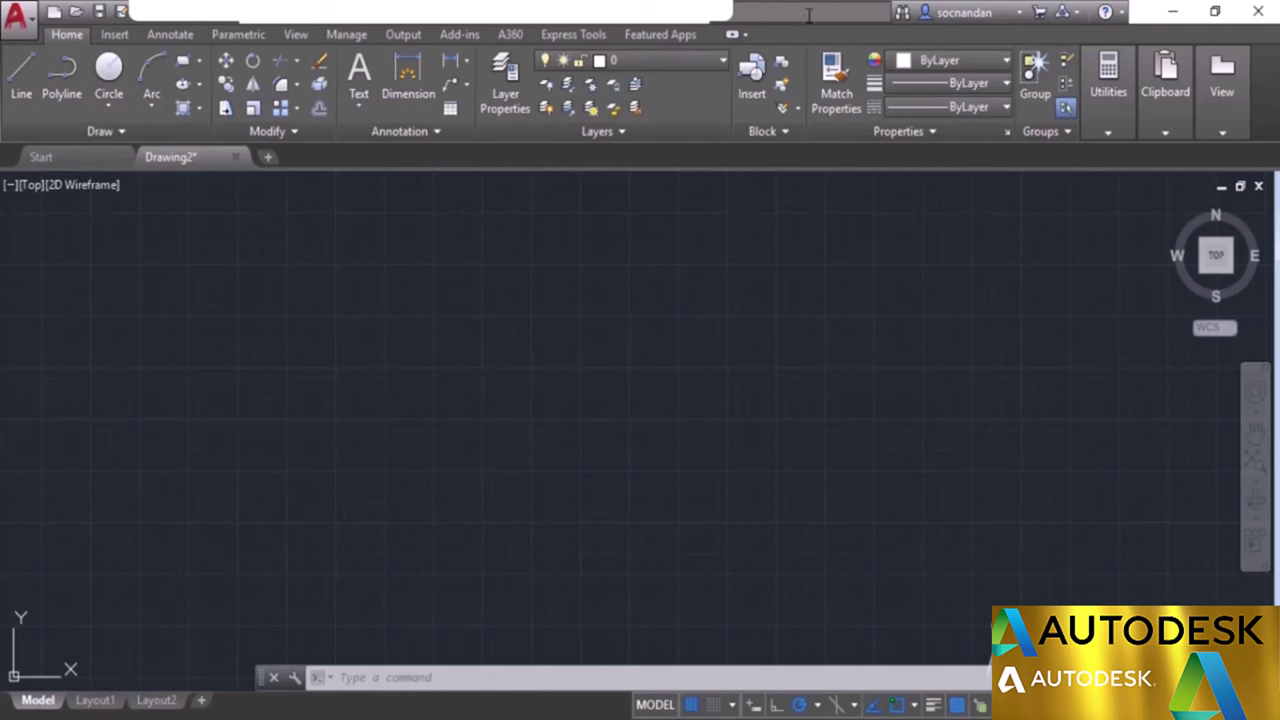
{"action": "left_click", "coordinate": [1123, 12]}
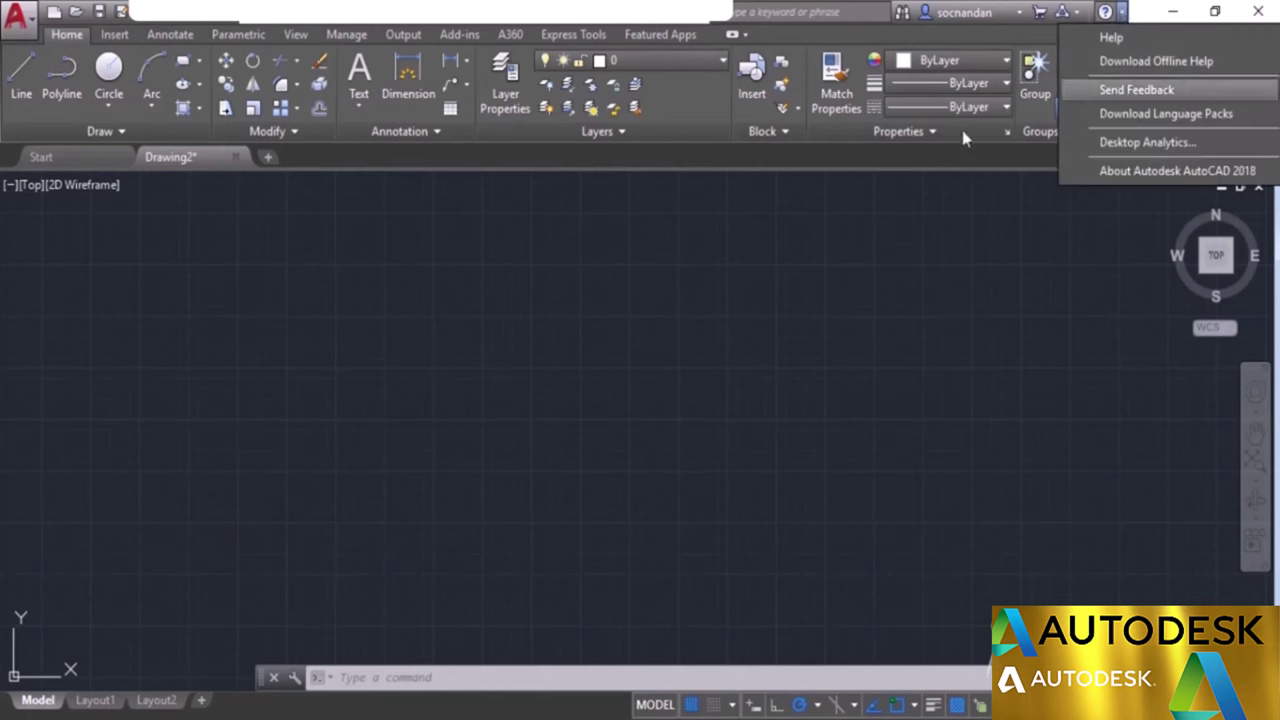
{"action": "left_click", "coordinate": [917, 164]}
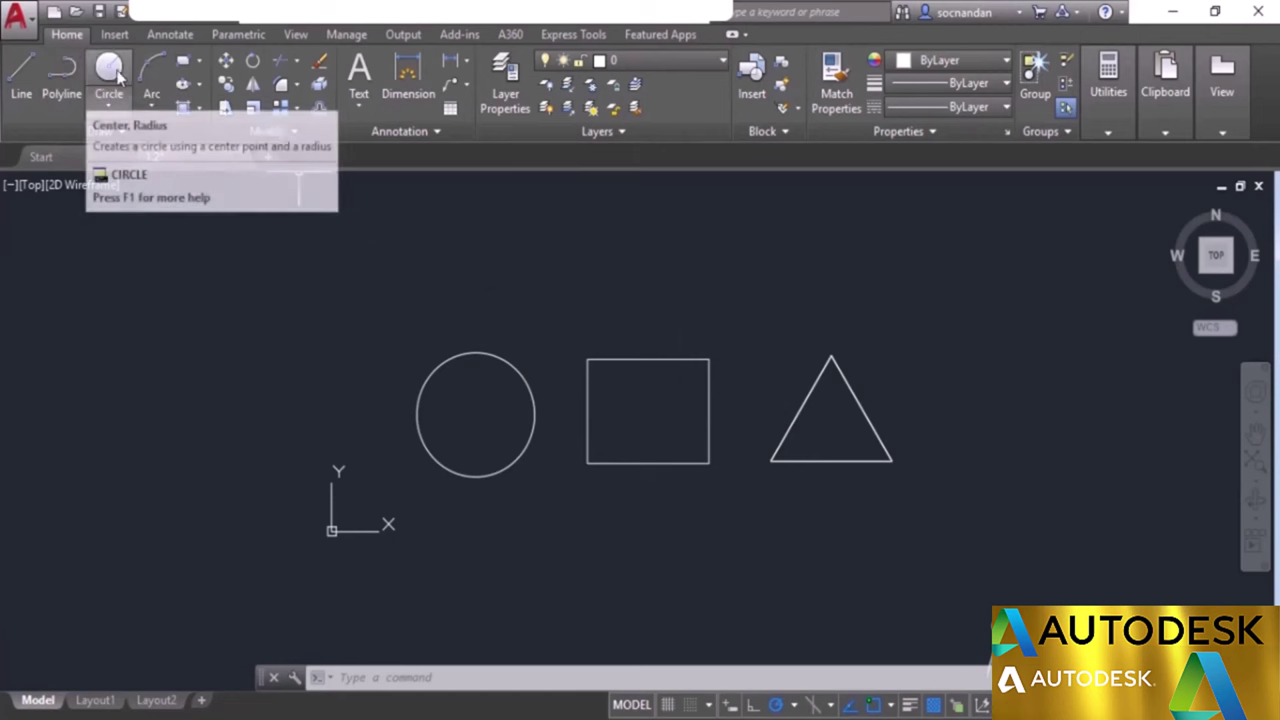
Start and cancel the Line command and the Trim command in turn to compare their cursor shapes.
{"action": "left_click", "coordinate": [21, 75]}
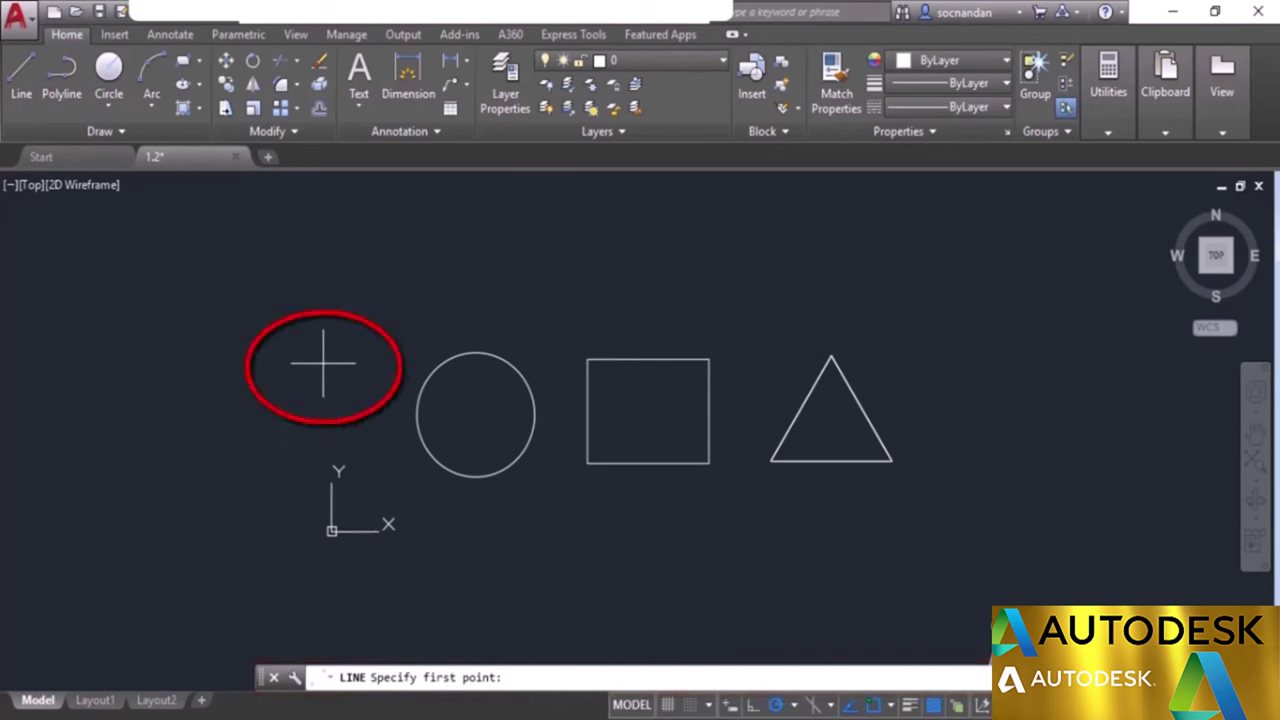
{"action": "key", "text": "Escape"}
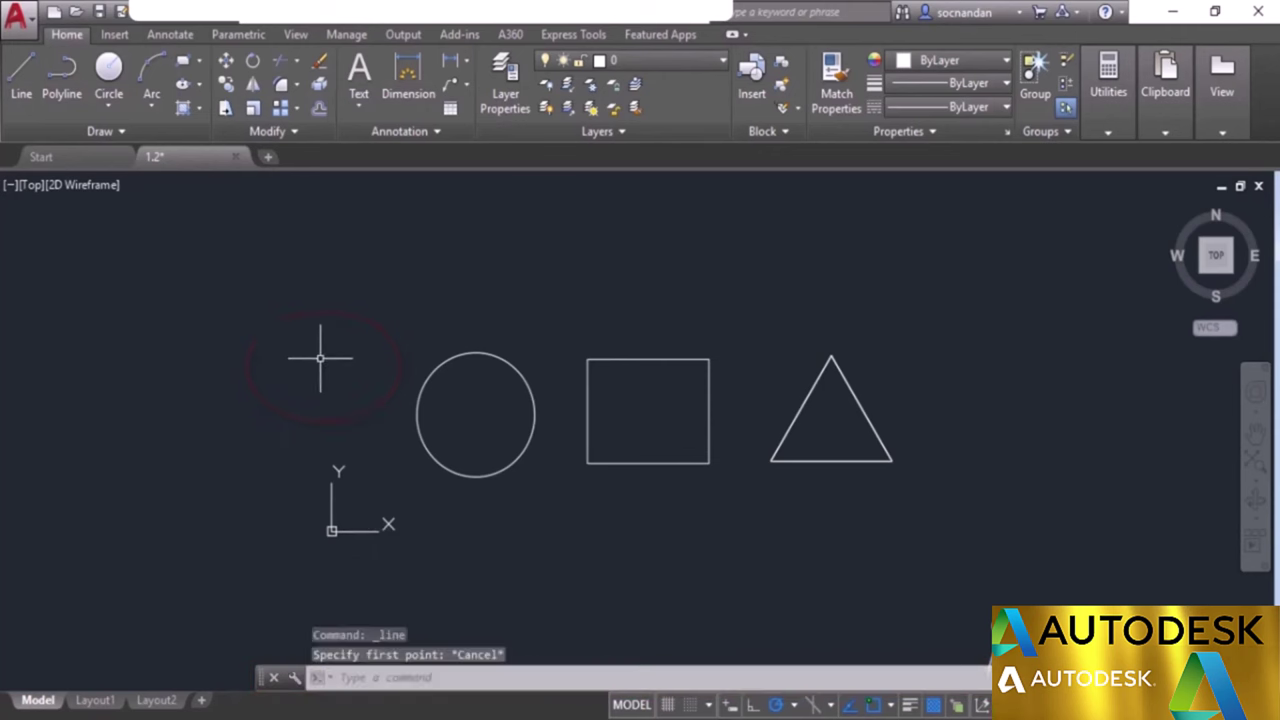
{"action": "left_click", "coordinate": [282, 62]}
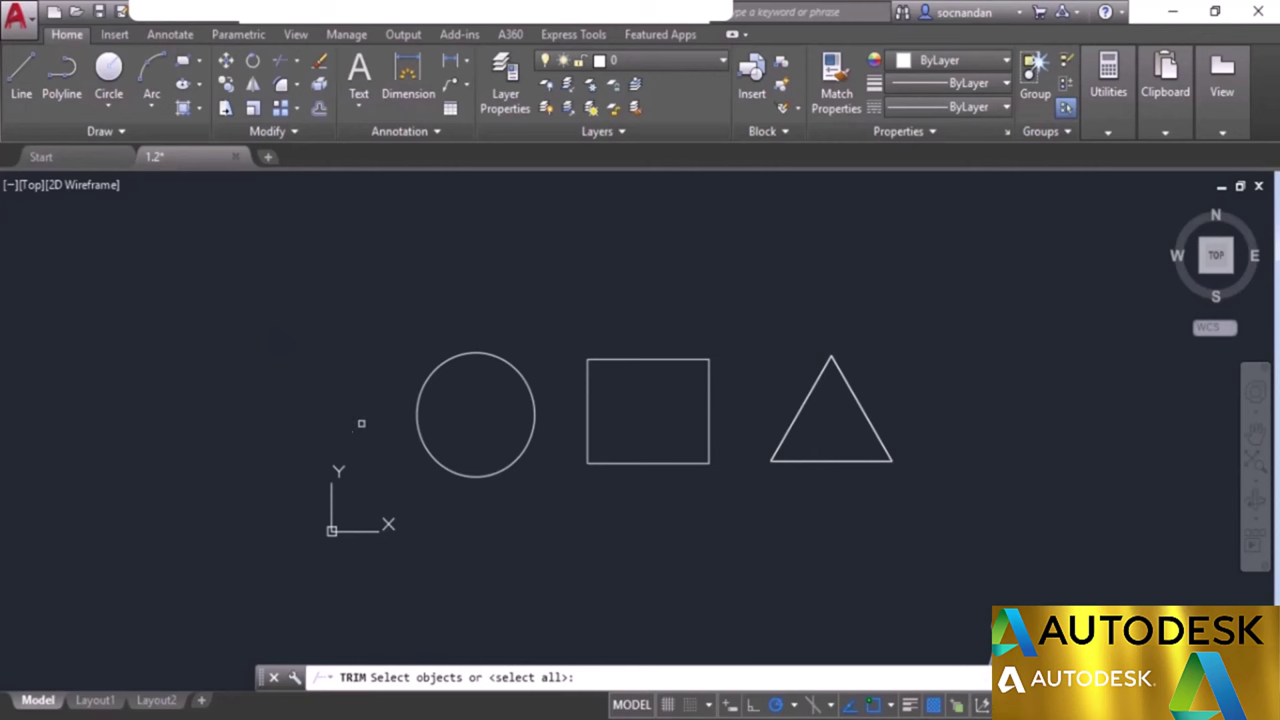
{"action": "key", "text": "Escape"}
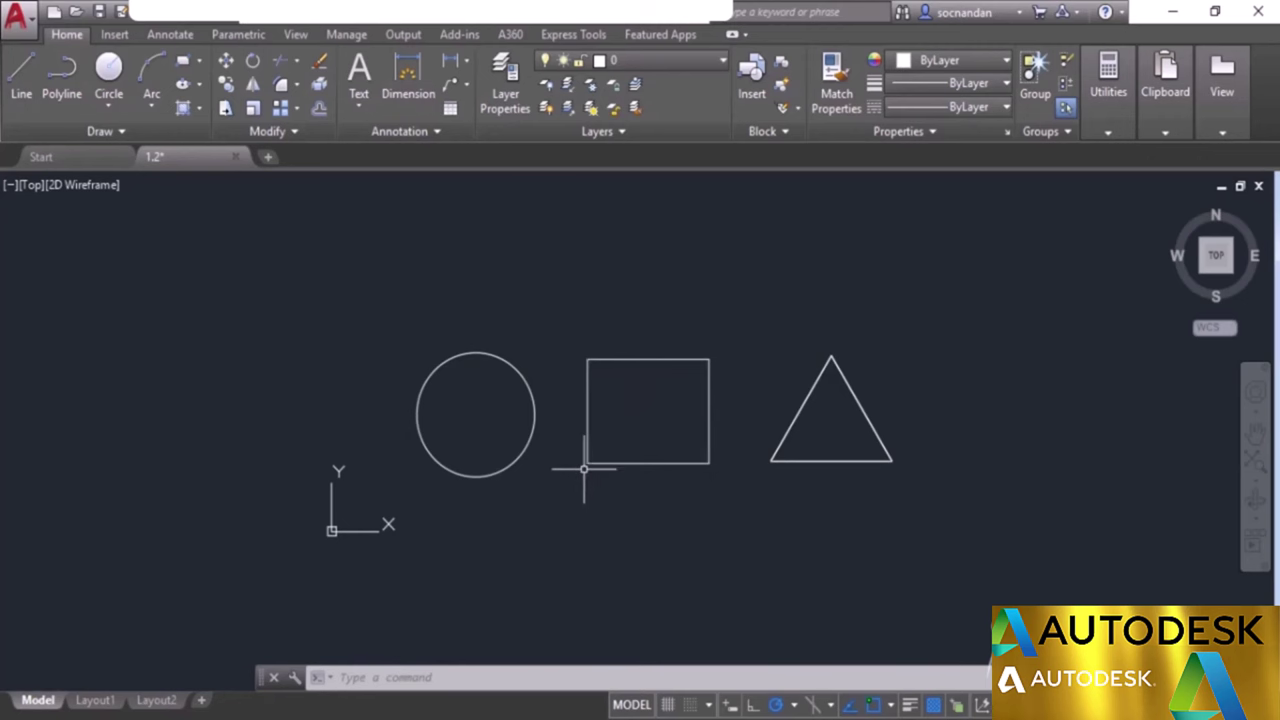
Zoom in and out around the rectangle's lower-left corner, and do the same around the triangle's apex.
{"action": "scroll", "coordinate": [584, 468], "scroll_direction": "up", "scroll_amount": 4}
{"action": "scroll", "coordinate": [583, 467], "scroll_direction": "up", "scroll_amount": 5}
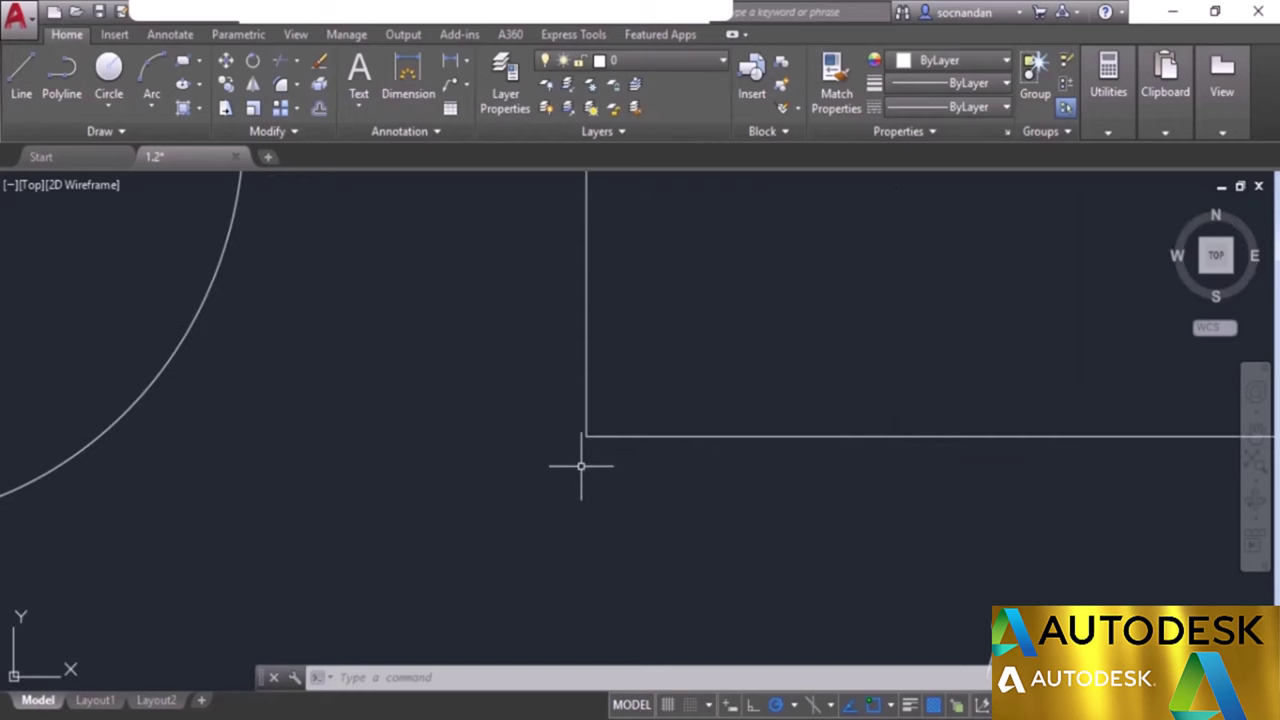
{"action": "scroll", "coordinate": [581, 466], "scroll_direction": "up", "scroll_amount": 2}
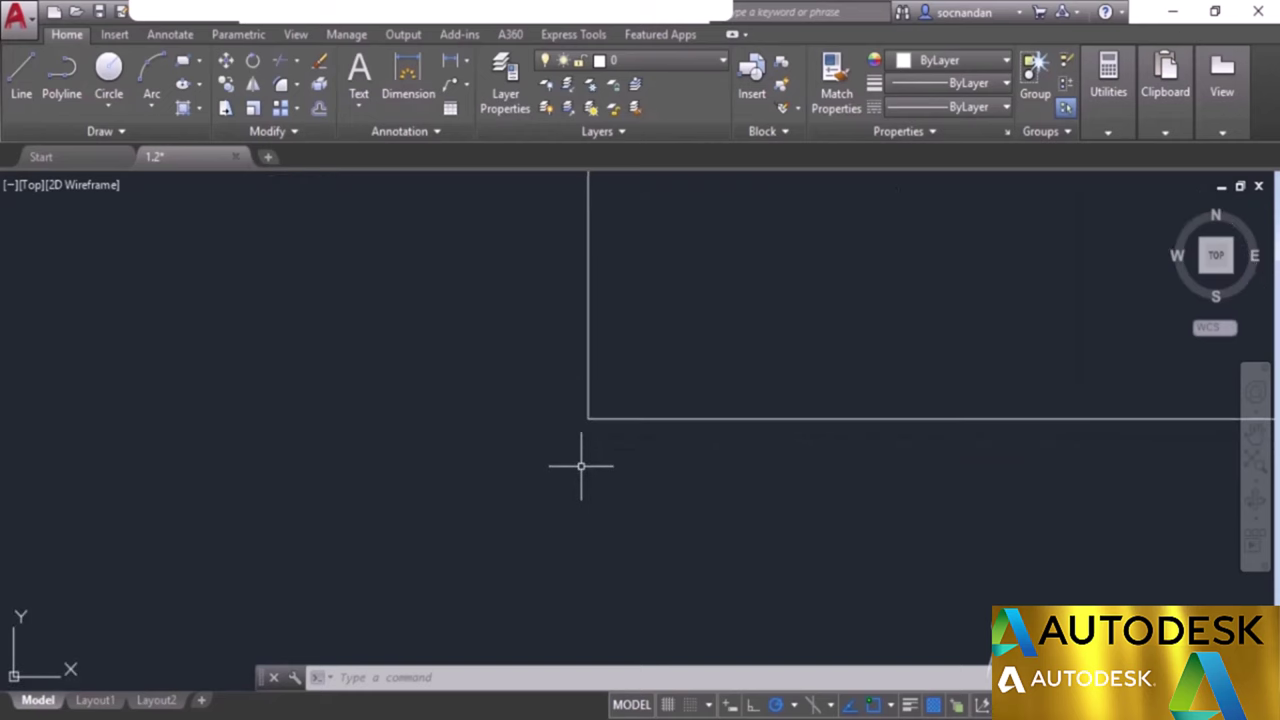
{"action": "scroll", "coordinate": [581, 466], "scroll_direction": "down", "scroll_amount": 4}
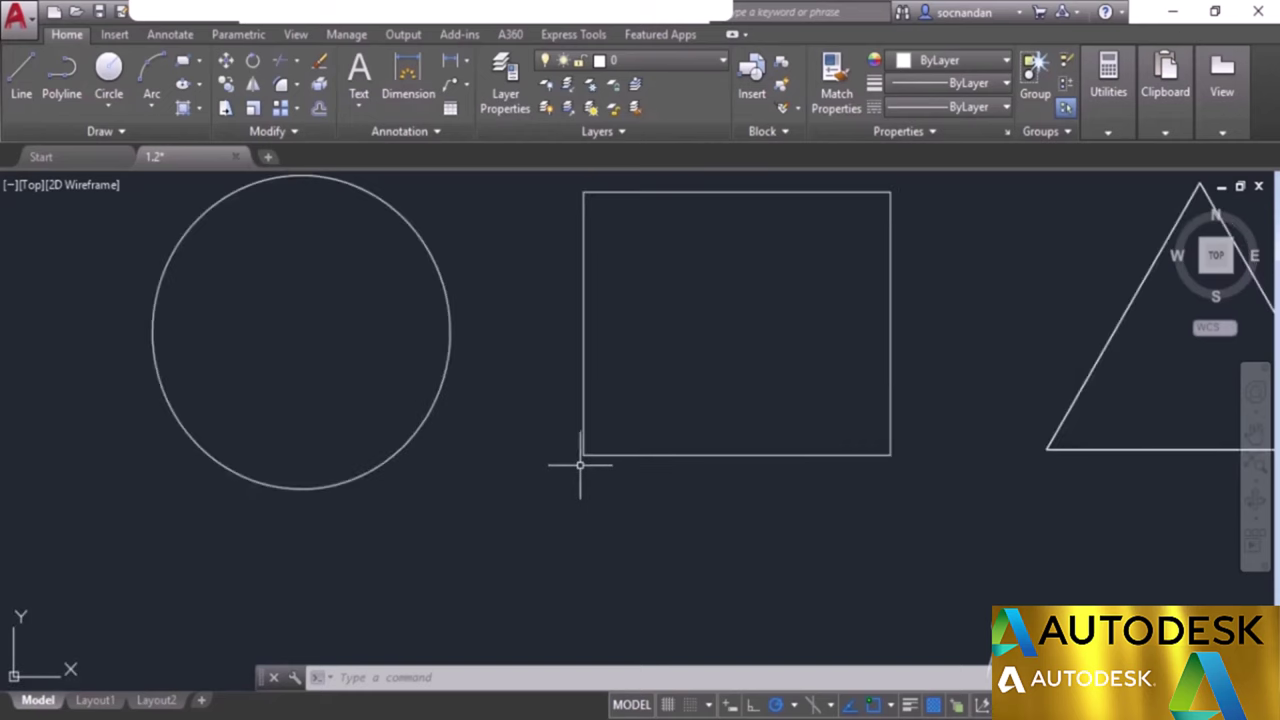
{"action": "scroll", "coordinate": [578, 464], "scroll_direction": "down", "scroll_amount": 4}
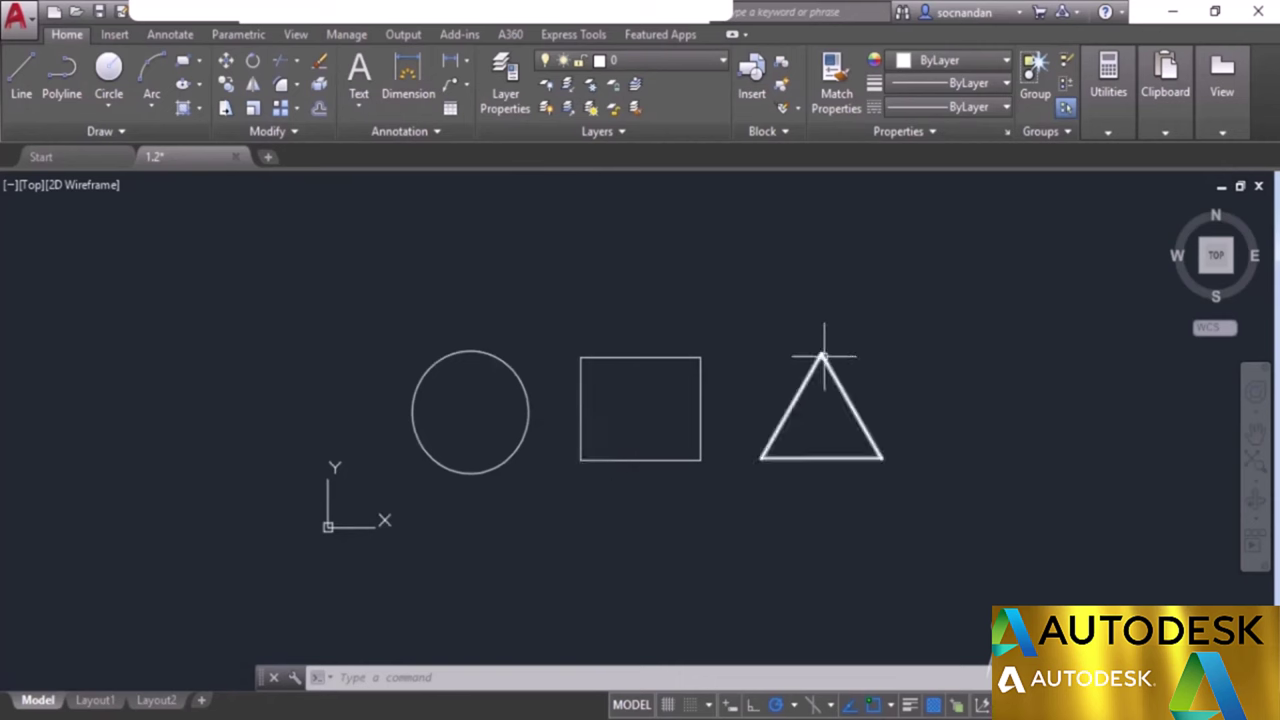
{"action": "scroll", "coordinate": [822, 347], "scroll_direction": "up", "scroll_amount": 6}
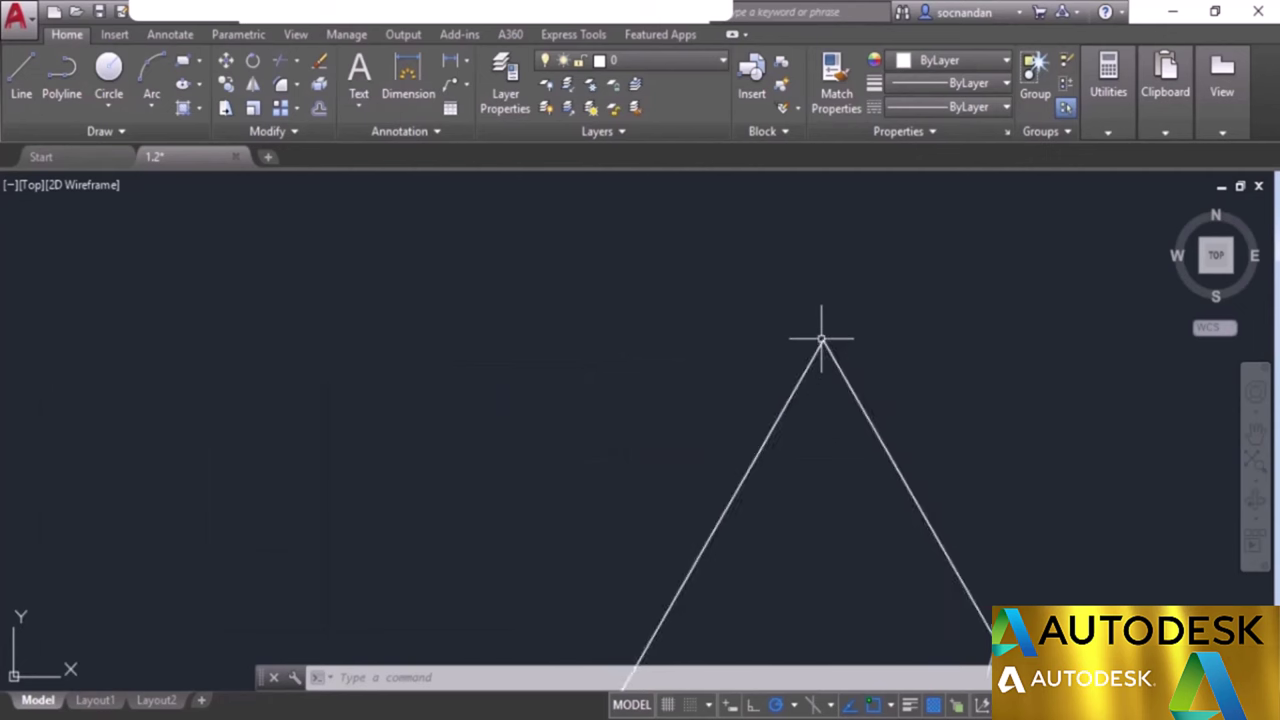
{"action": "scroll", "coordinate": [822, 343], "scroll_direction": "down", "scroll_amount": 6}
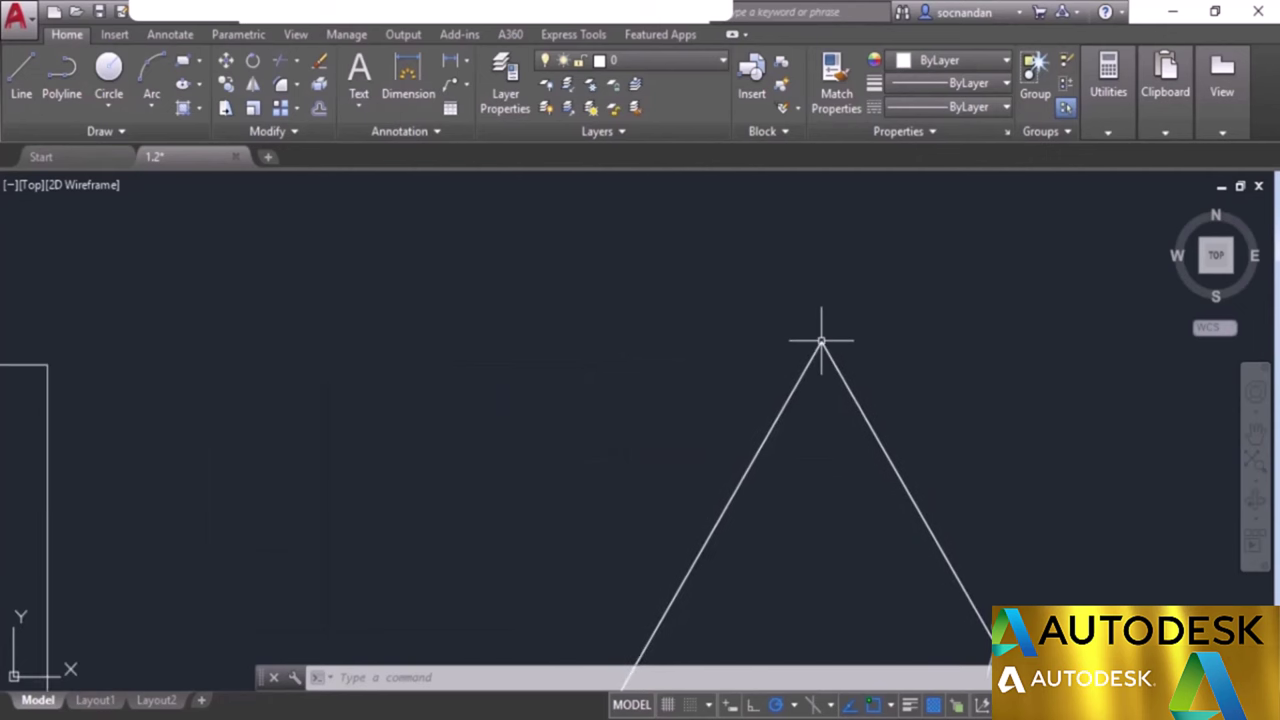
{"action": "mouse_move", "coordinate": [821, 343]}
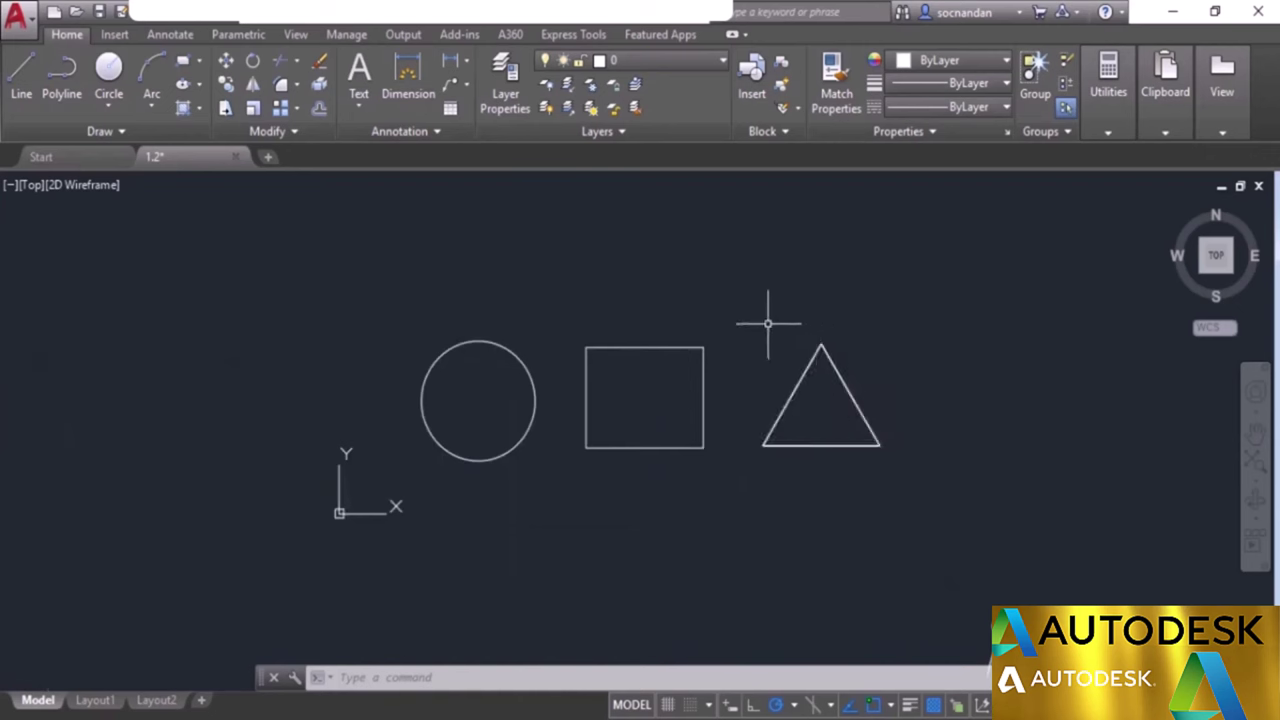
Pan the drawing view directly, and pan it again with the Pan tool.
{"action": "mouse_move", "coordinate": [767, 323]}
{"action": "middle_mouse_down"}
{"action": "mouse_move", "coordinate": [589, 346]}
{"action": "mouse_move", "coordinate": [469, 380]}
{"action": "mouse_move", "coordinate": [900, 311]}
{"action": "mouse_move", "coordinate": [871, 309]}
{"action": "mouse_move", "coordinate": [708, 391]}
{"action": "middle_mouse_up"}
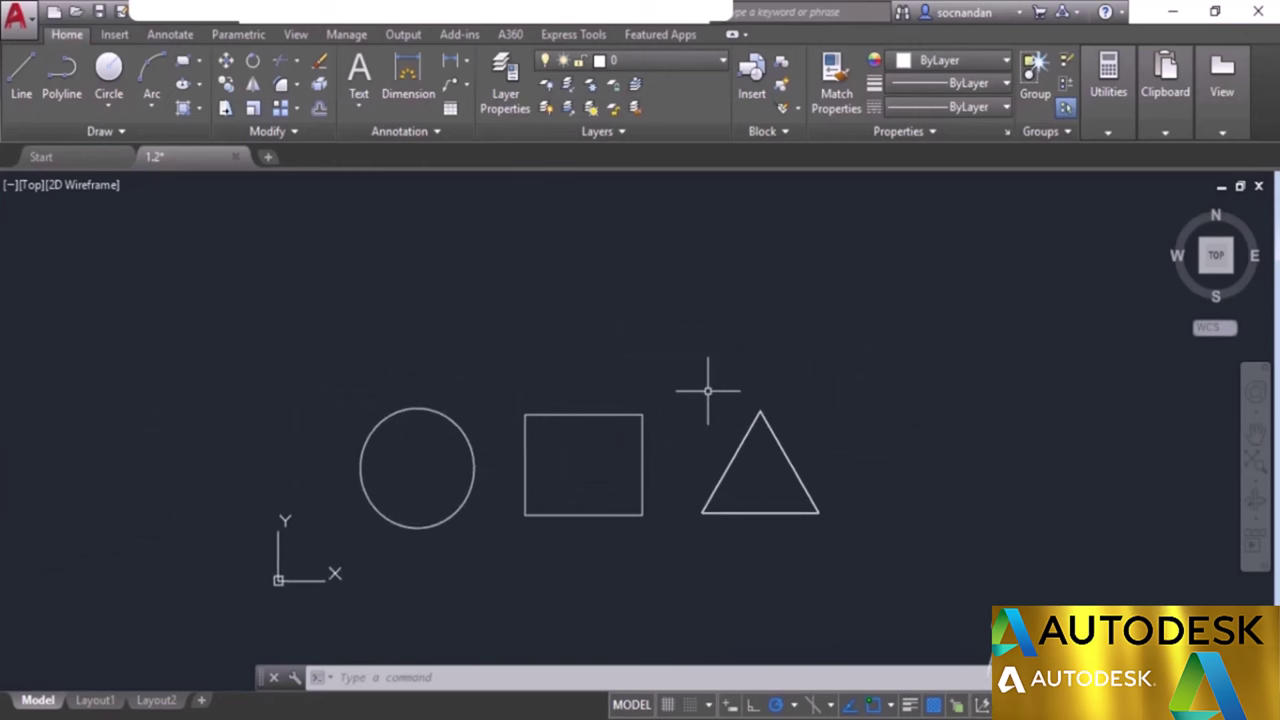
{"action": "left_click", "coordinate": [1256, 437]}
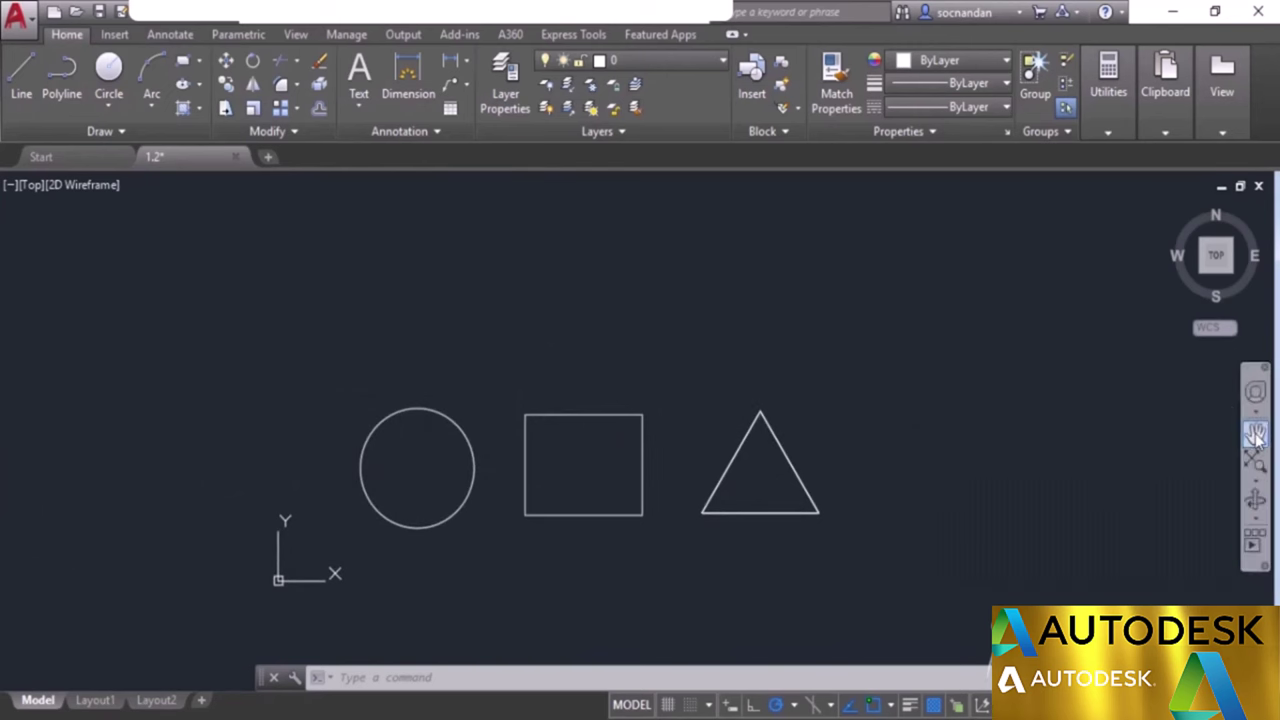
{"action": "mouse_move", "coordinate": [911, 369]}
{"action": "left_mouse_down"}
{"action": "mouse_move", "coordinate": [571, 366]}
{"action": "mouse_move", "coordinate": [828, 367]}
{"action": "mouse_move", "coordinate": [923, 337]}
{"action": "left_mouse_up"}
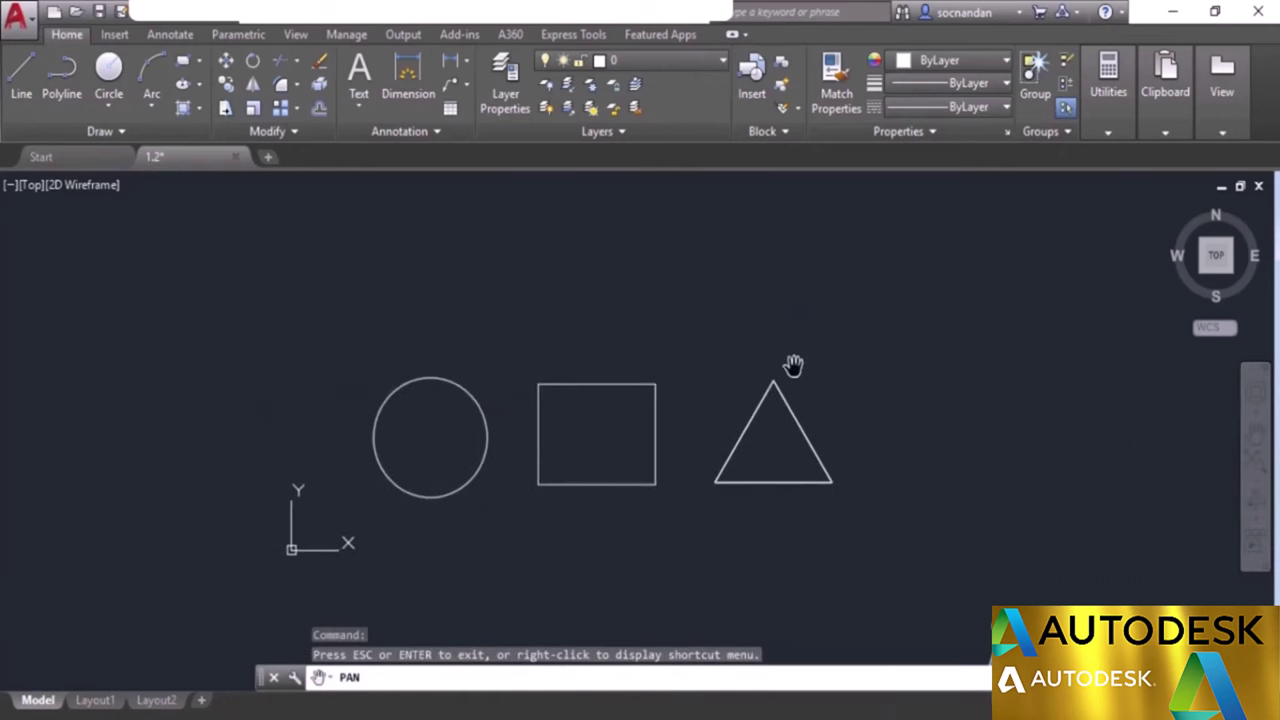
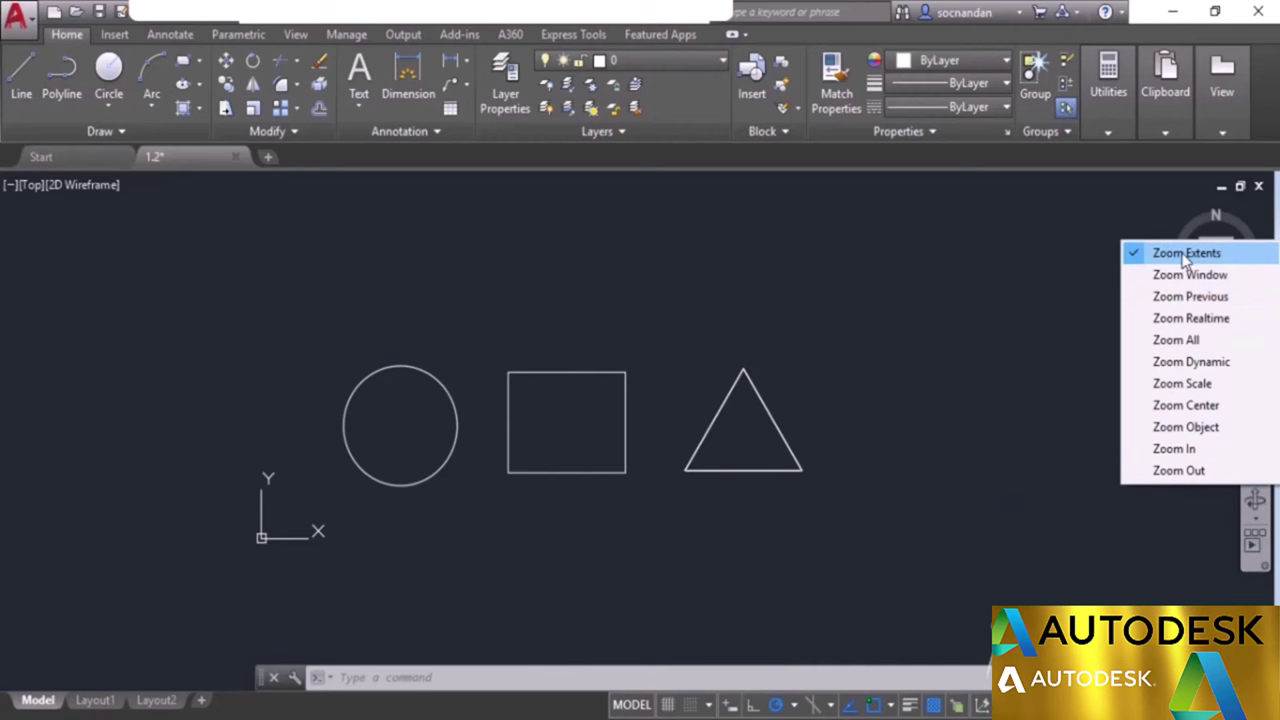
Fit the whole drawing with Zoom Extents, zoom back out, and enlarge the circle with Zoom Window.
{"action": "left_click", "coordinate": [1187, 262]}
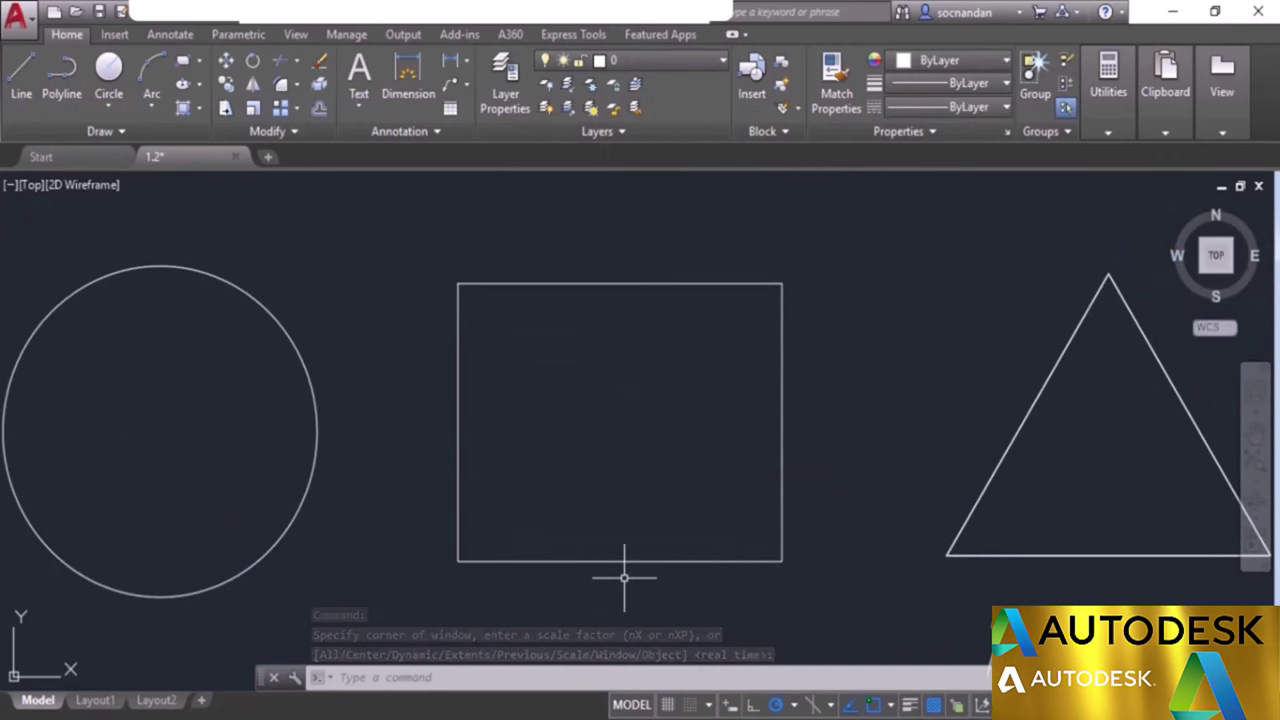
{"action": "scroll", "coordinate": [670, 495], "scroll_direction": "down", "scroll_amount": 4}
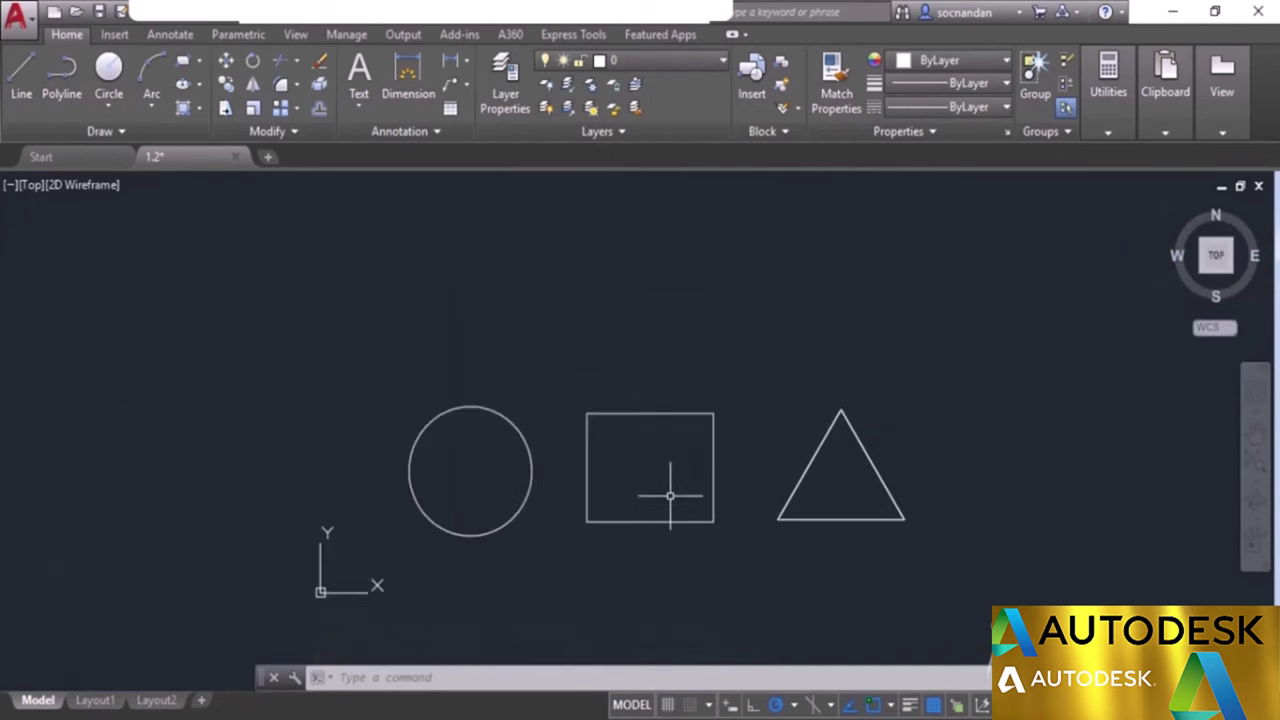
{"action": "left_click", "coordinate": [1255, 484]}
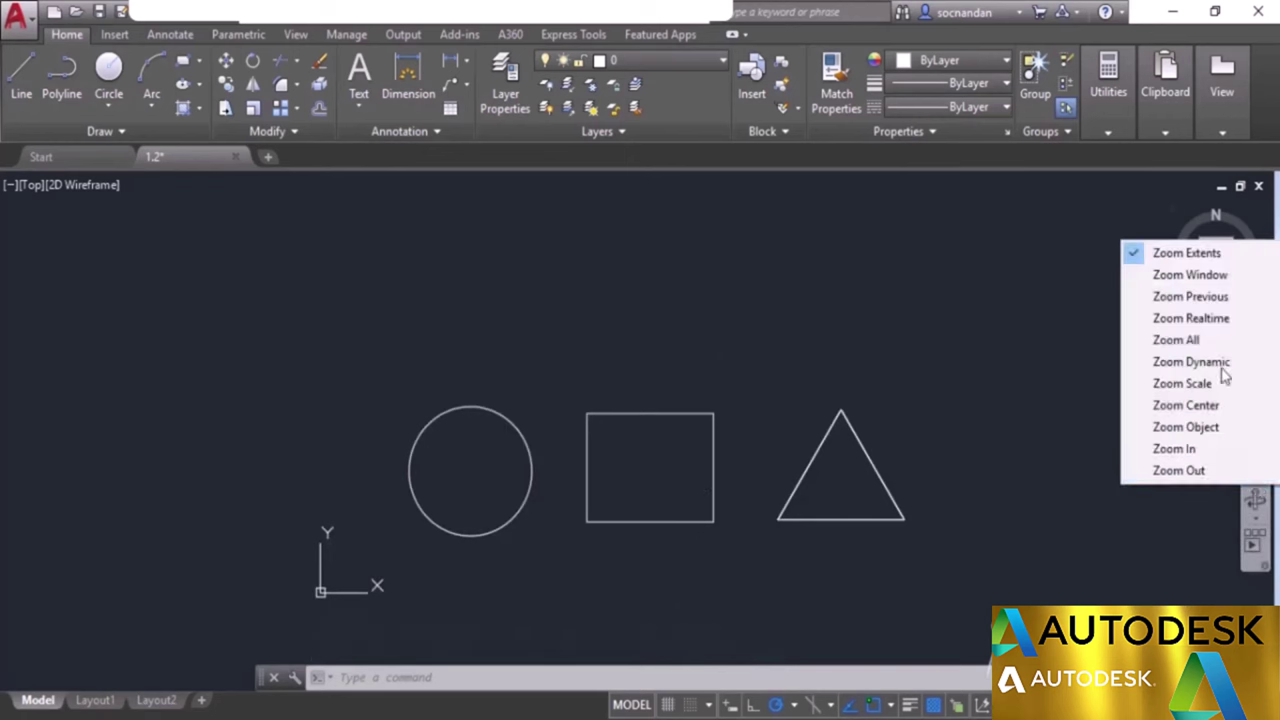
{"action": "left_click", "coordinate": [1171, 274]}
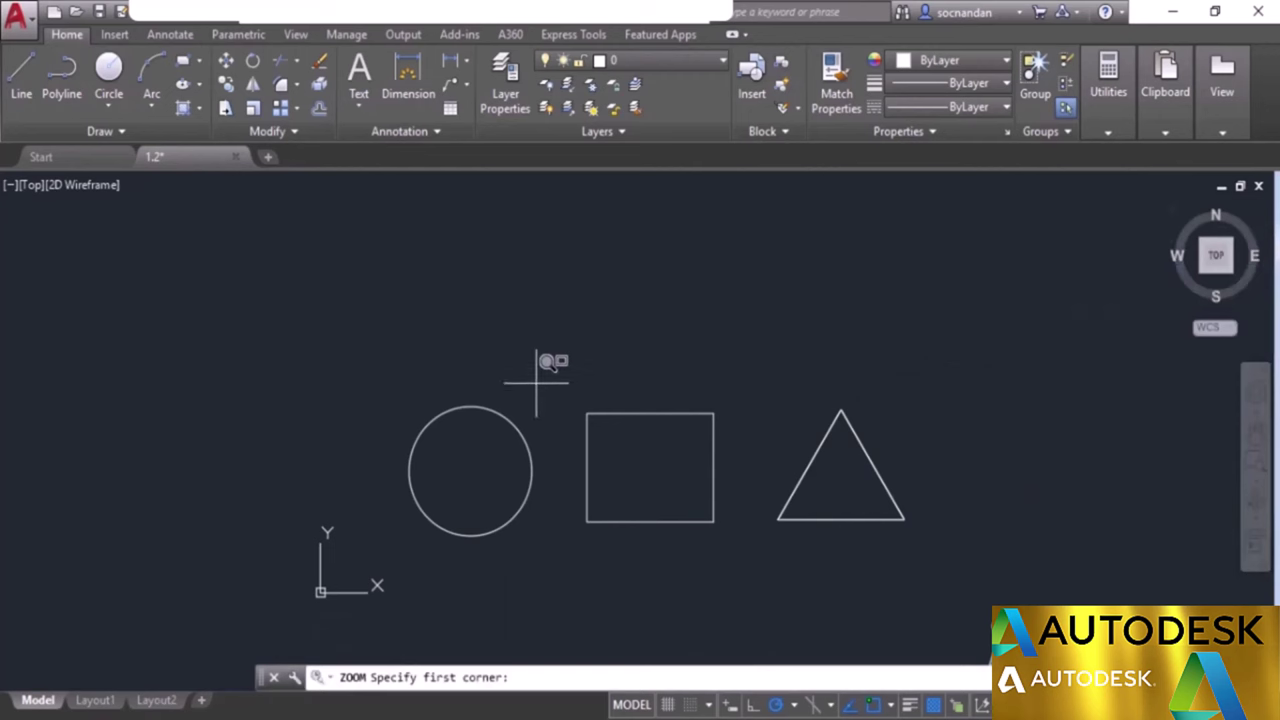
{"action": "left_click", "coordinate": [390, 388]}
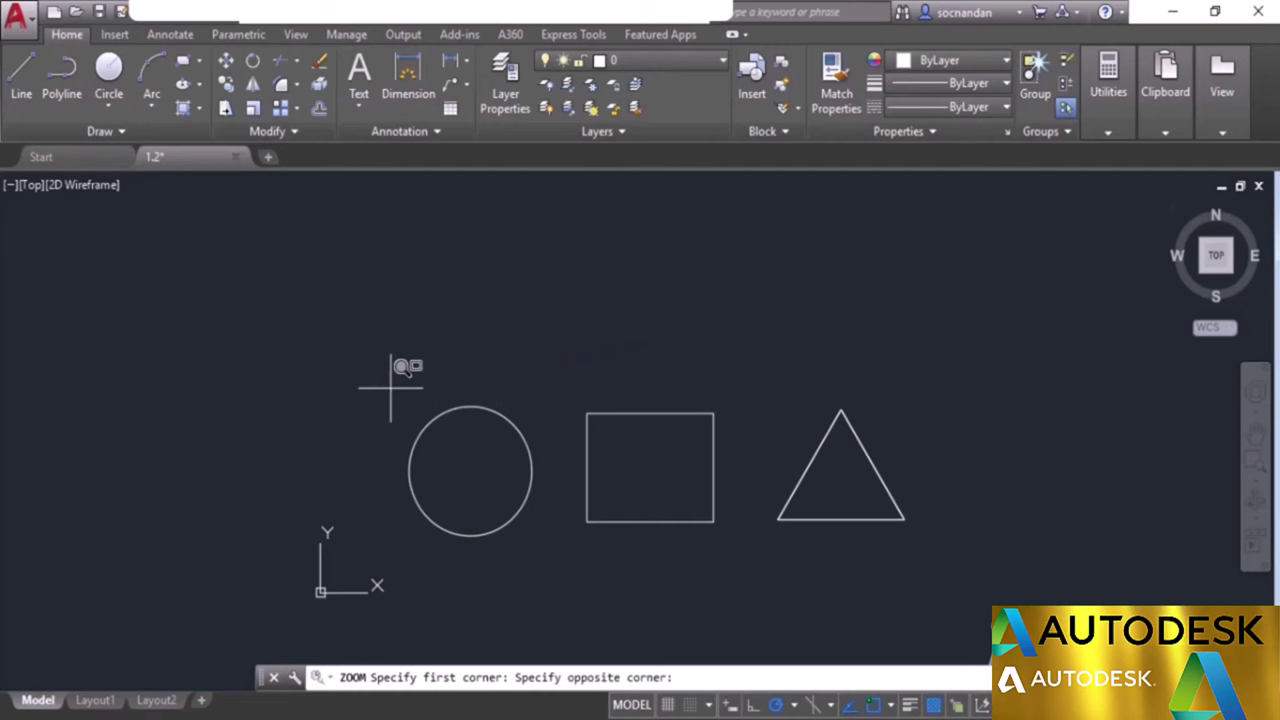
{"action": "left_click", "coordinate": [546, 550]}
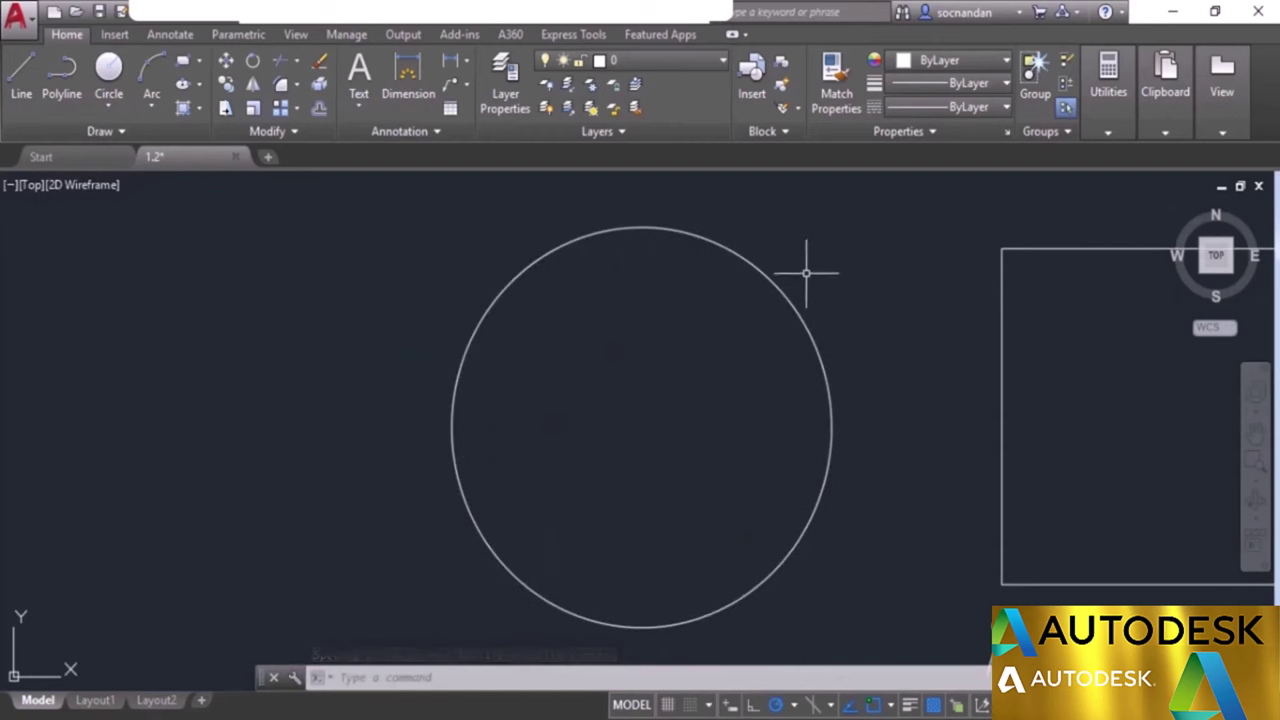
Restore the earlier view with Zoom Previous and enlarge the circle with Zoom Object.
{"action": "left_click", "coordinate": [1256, 492]}
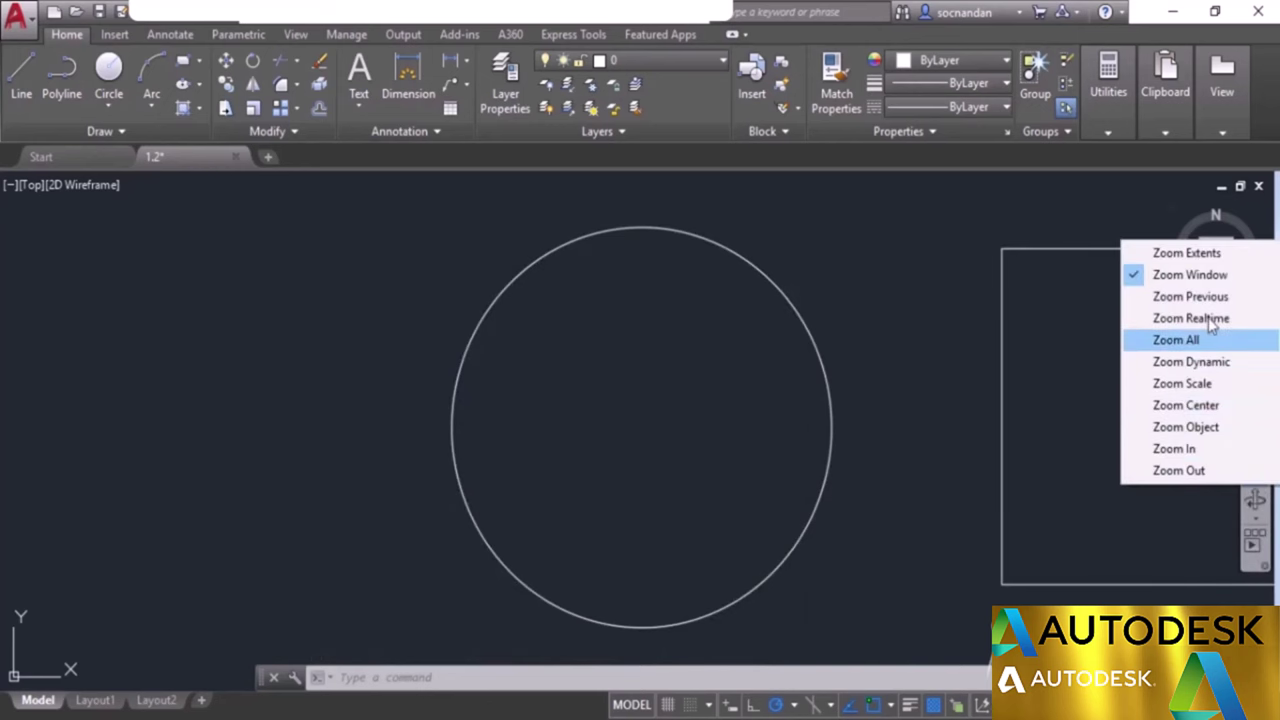
{"action": "left_click", "coordinate": [1209, 301]}
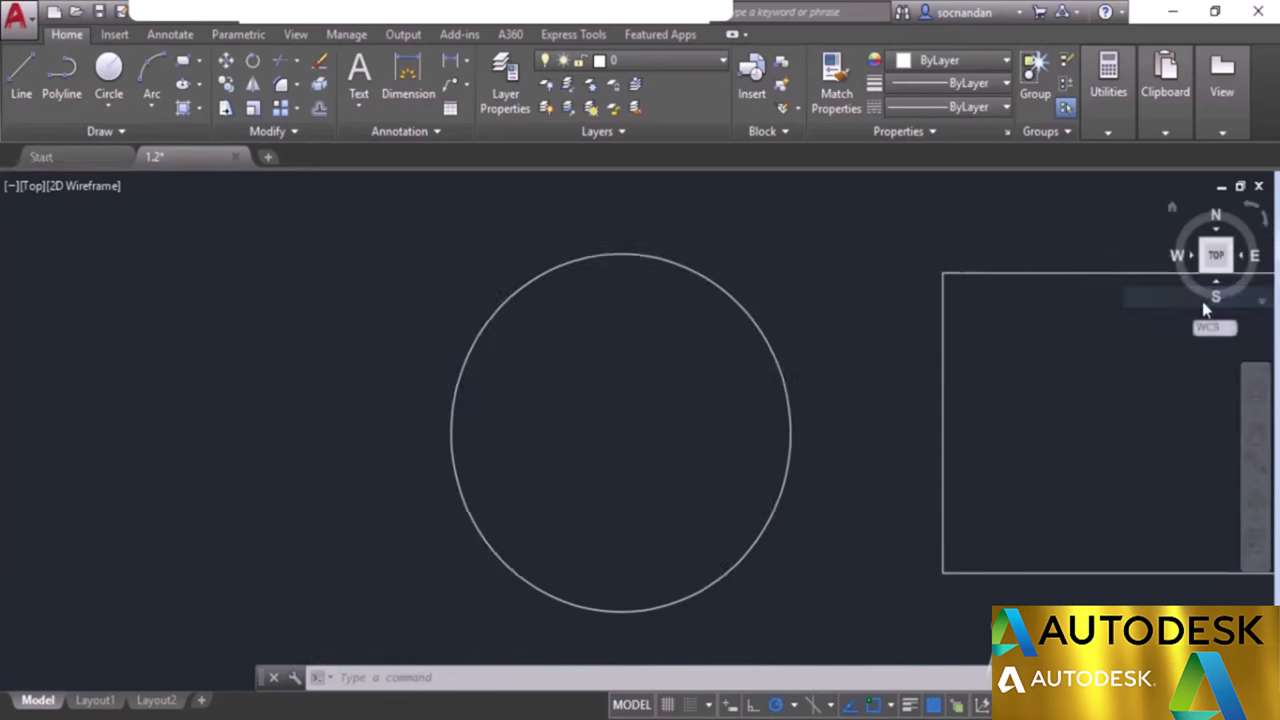
{"action": "left_click", "coordinate": [1256, 492]}
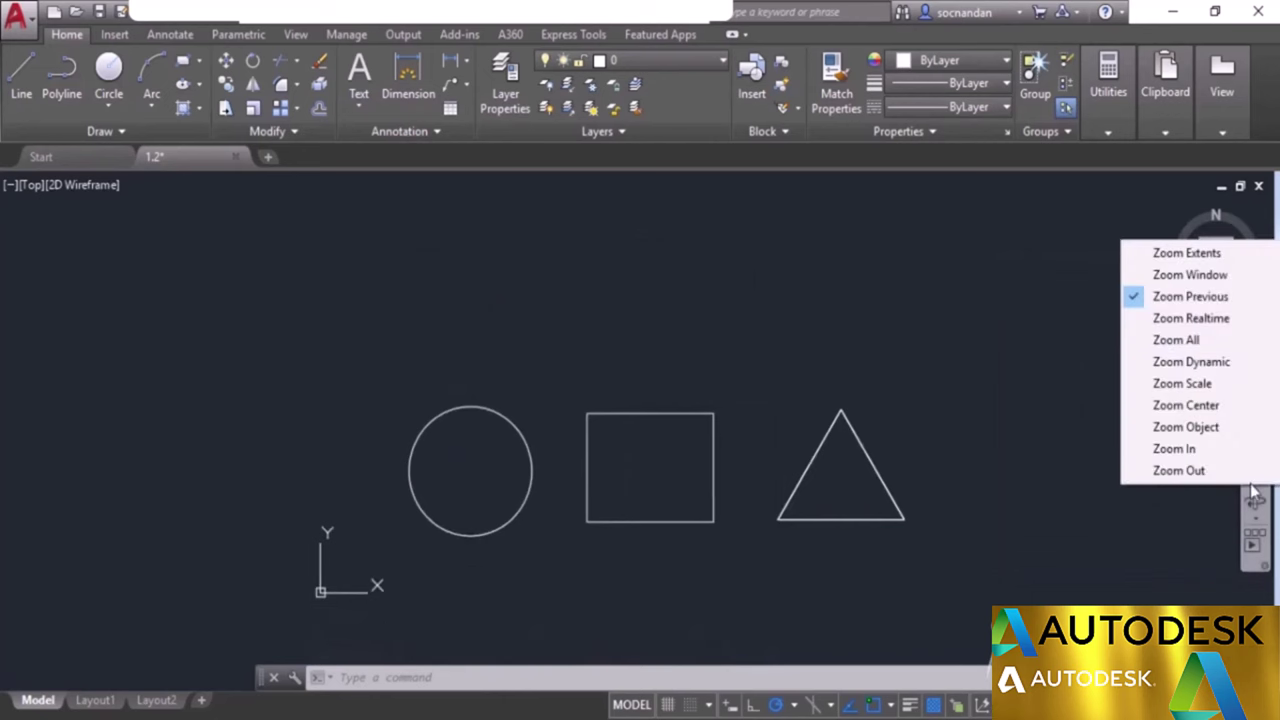
{"action": "left_click", "coordinate": [1208, 430]}
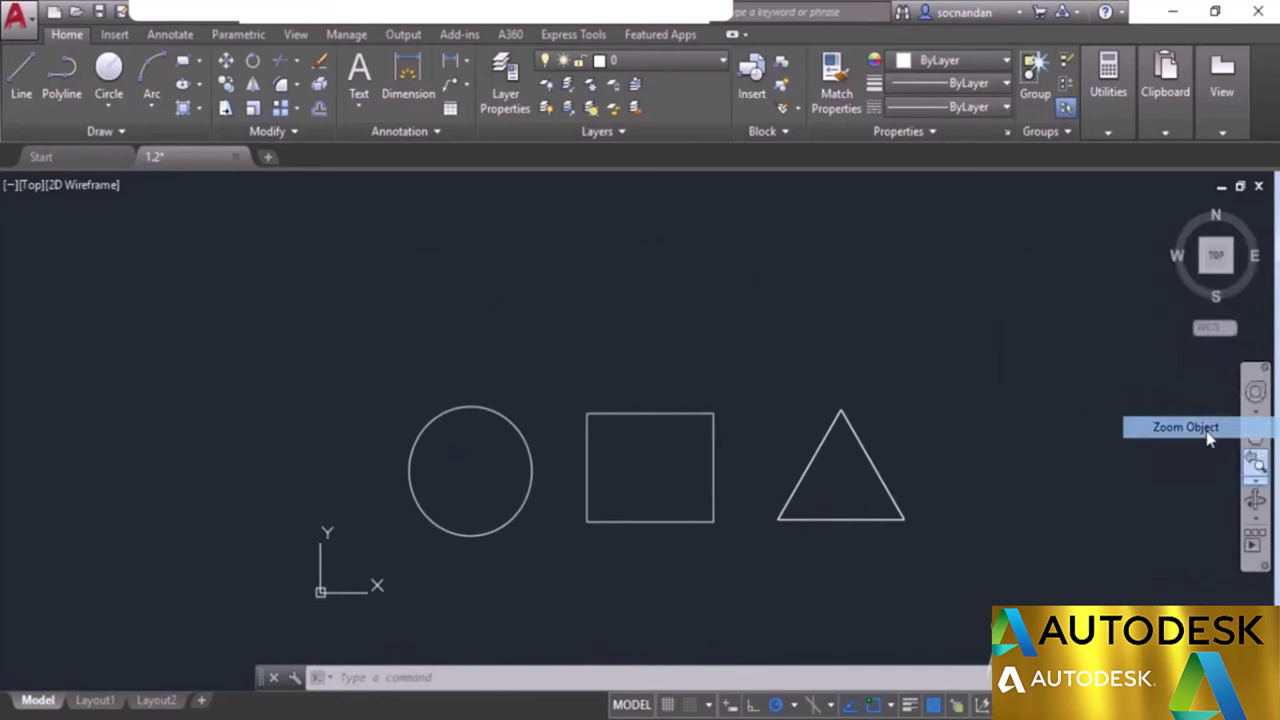
{"action": "left_click", "coordinate": [500, 417]}
{"action": "key", "text": "Return"}
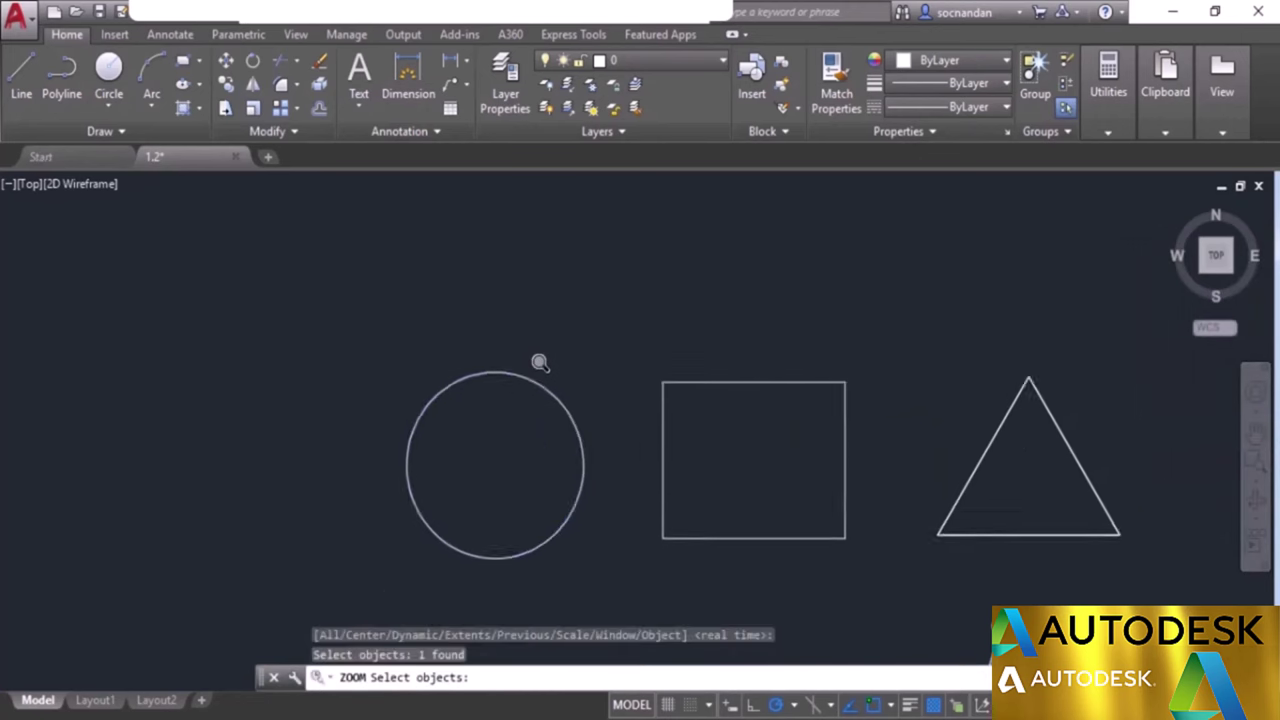
{"action": "key", "text": "Return"}
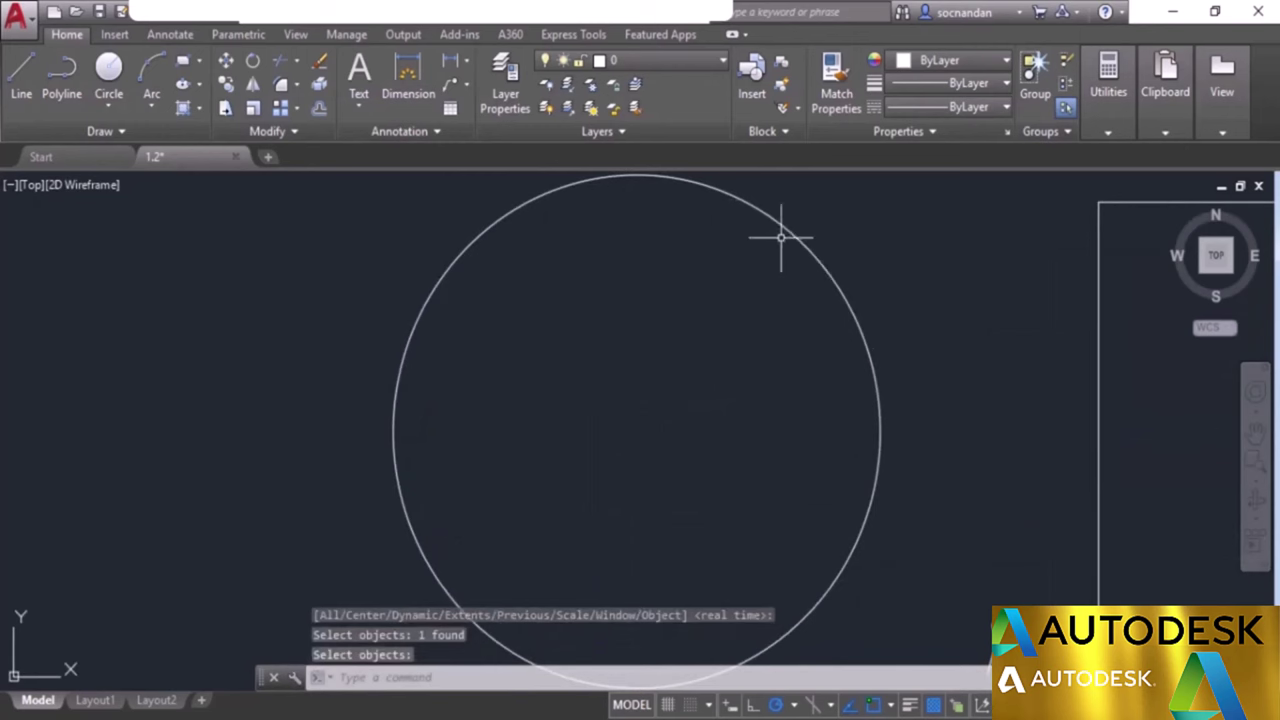
Look over the remaining zoom options, and bring the circle, rectangle and triangle all back into view.
{"action": "left_click", "coordinate": [1256, 472]}
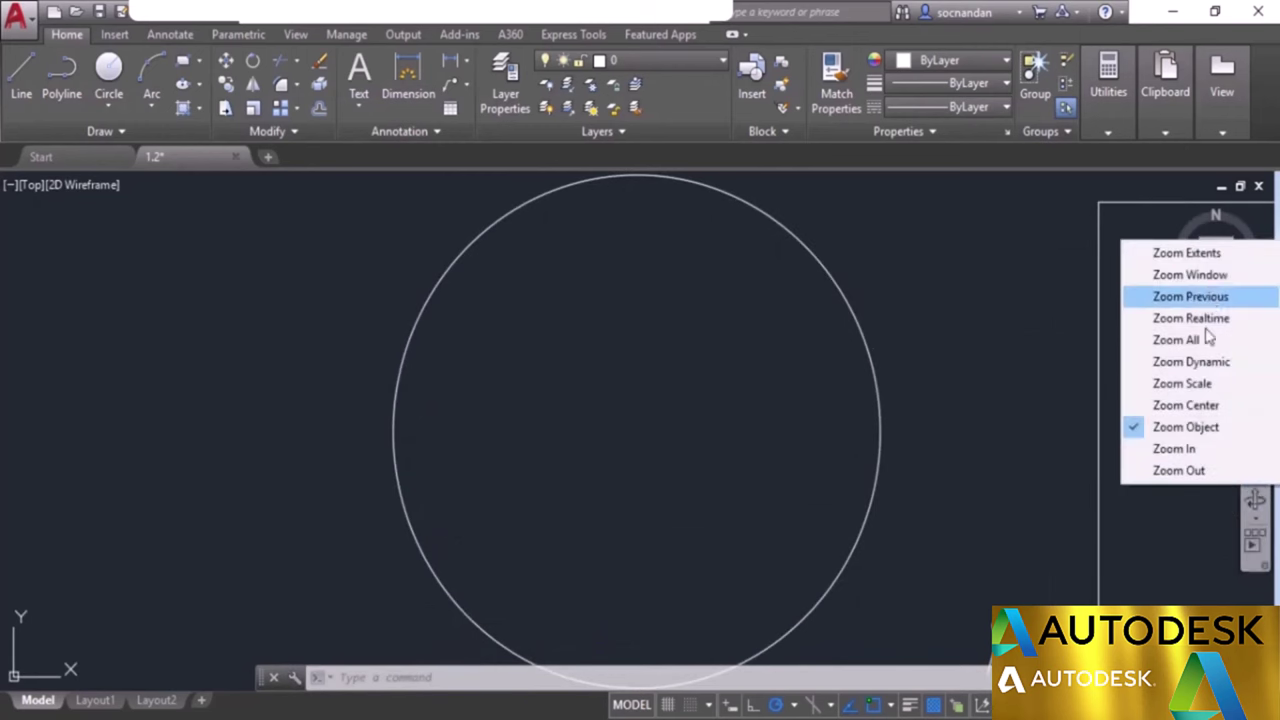
{"action": "left_click", "coordinate": [971, 373]}
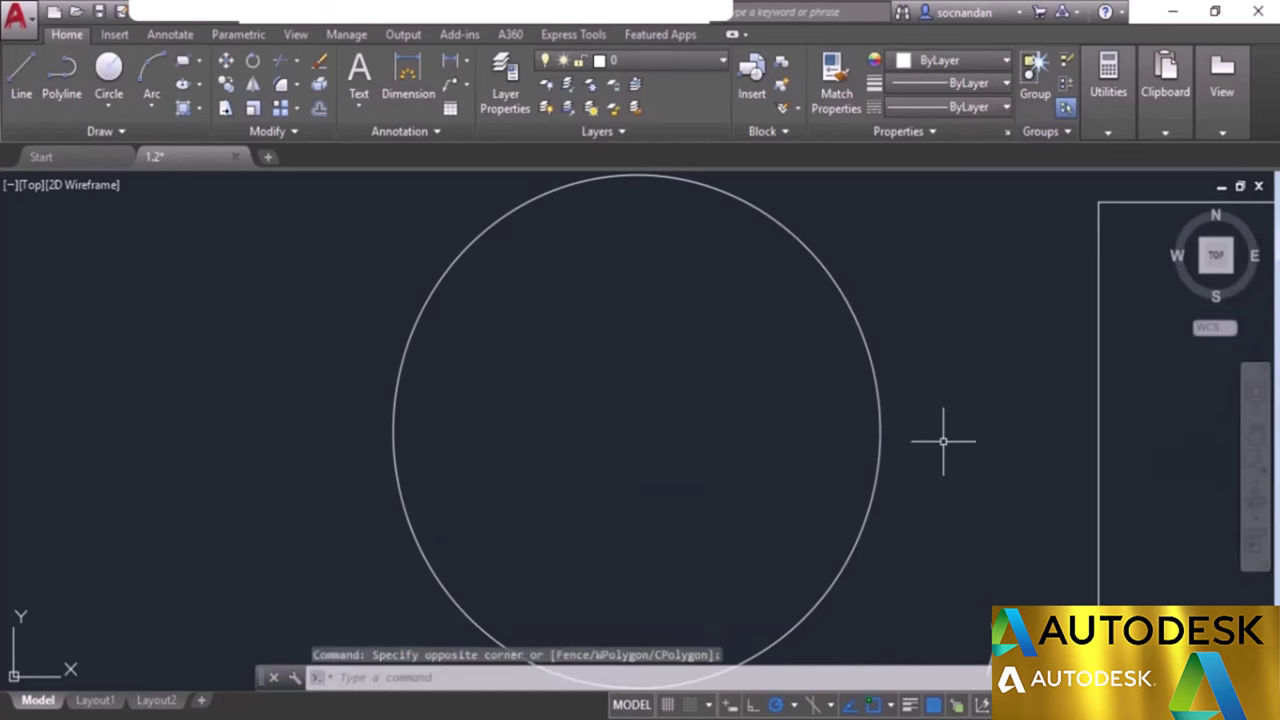
{"action": "scroll", "coordinate": [942, 441], "scroll_direction": "down", "scroll_amount": 4}
{"action": "mouse_move", "coordinate": [943, 437]}
{"action": "middle_mouse_down"}
{"action": "mouse_move", "coordinate": [598, 426]}
{"action": "mouse_move", "coordinate": [492, 439]}
{"action": "middle_mouse_up"}
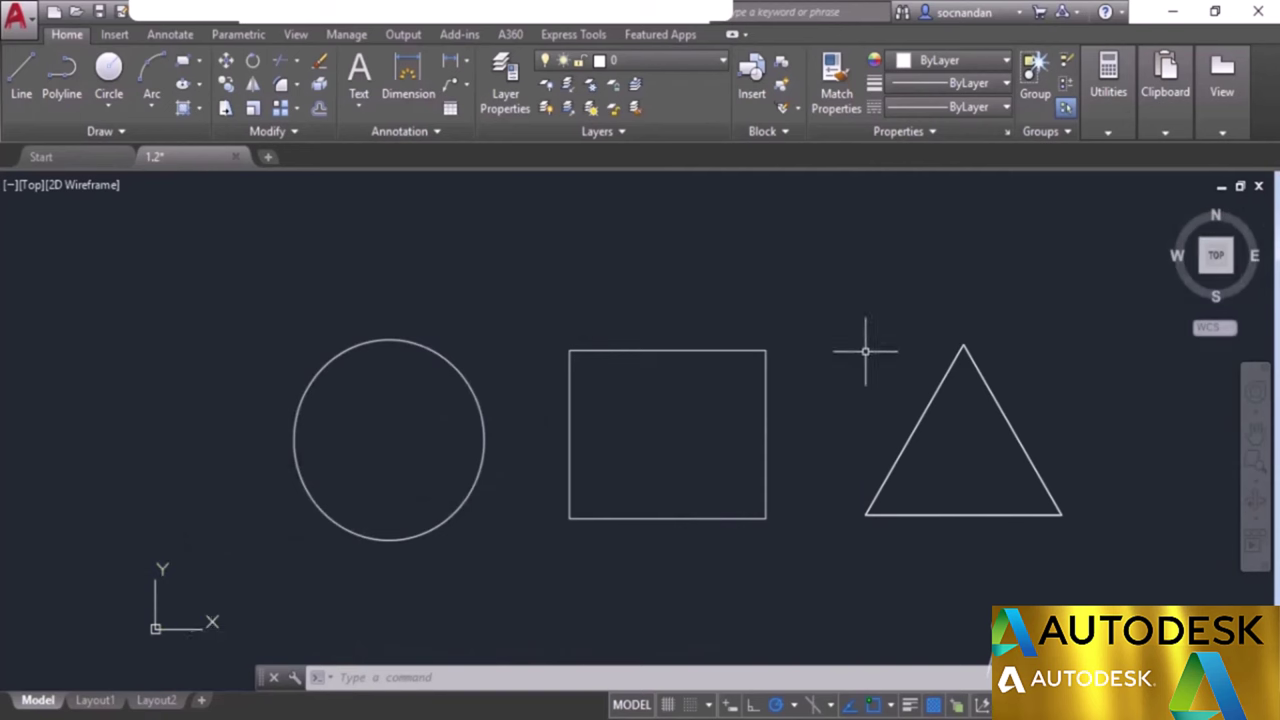
Tilt the drawing into a 3D view with the Orbit tool, pan the shapes within view, and exit orbiting.
{"action": "left_click", "coordinate": [1256, 516]}
{"action": "left_click", "coordinate": [1157, 537]}
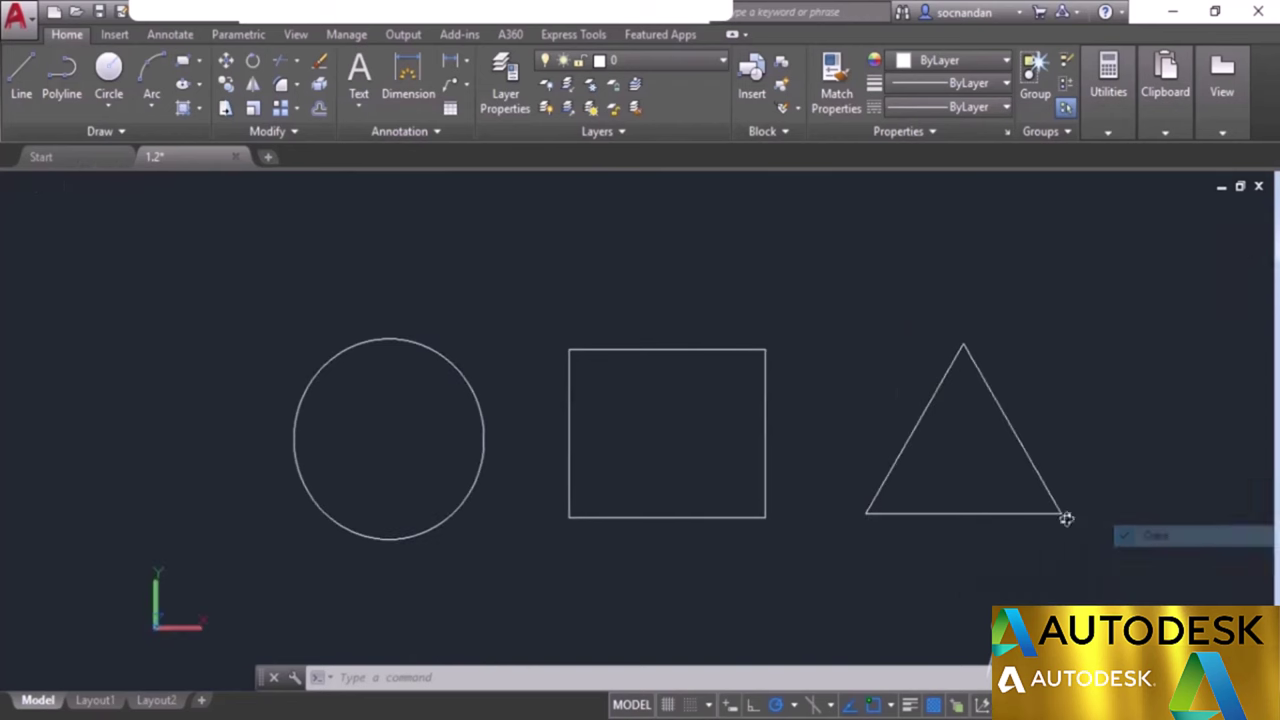
{"action": "left_click_drag", "start_coordinate": [757, 495], "coordinate": [759, 329]}
{"action": "middle_click_drag", "start_coordinate": [759, 329], "coordinate": [668, 447]}
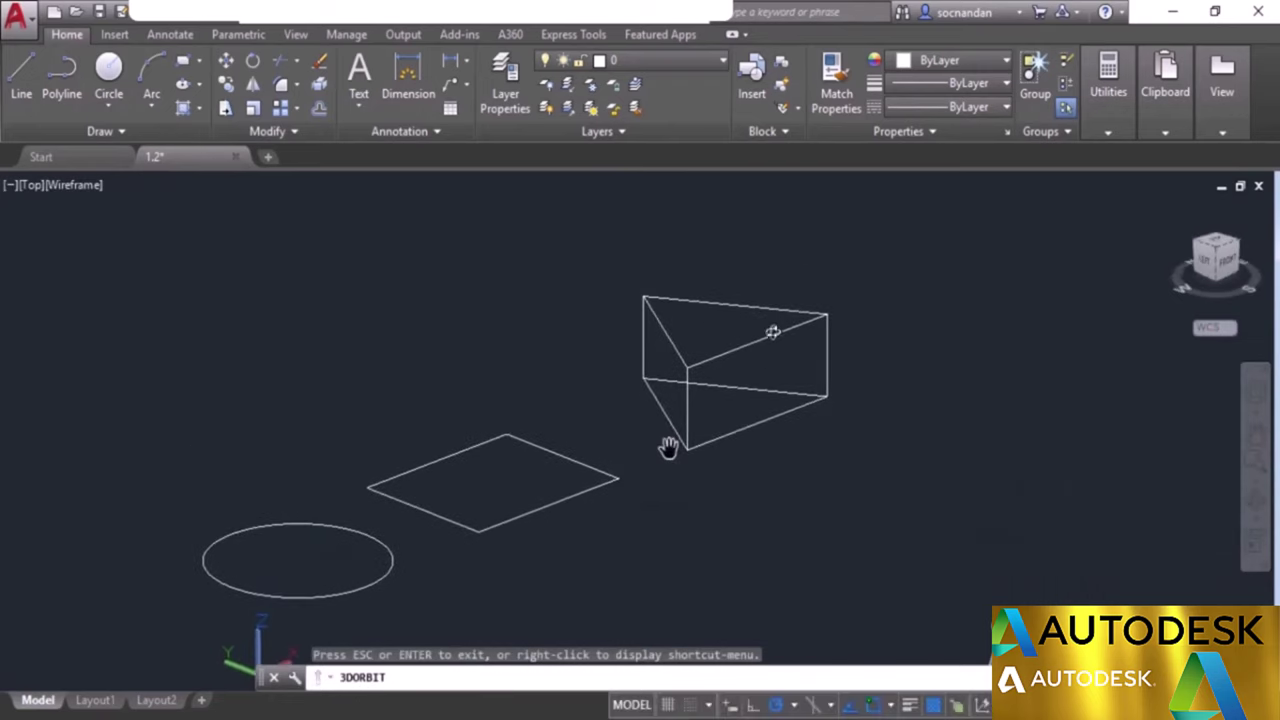
{"action": "right_click", "coordinate": [823, 275]}
{"action": "left_click", "coordinate": [830, 286]}
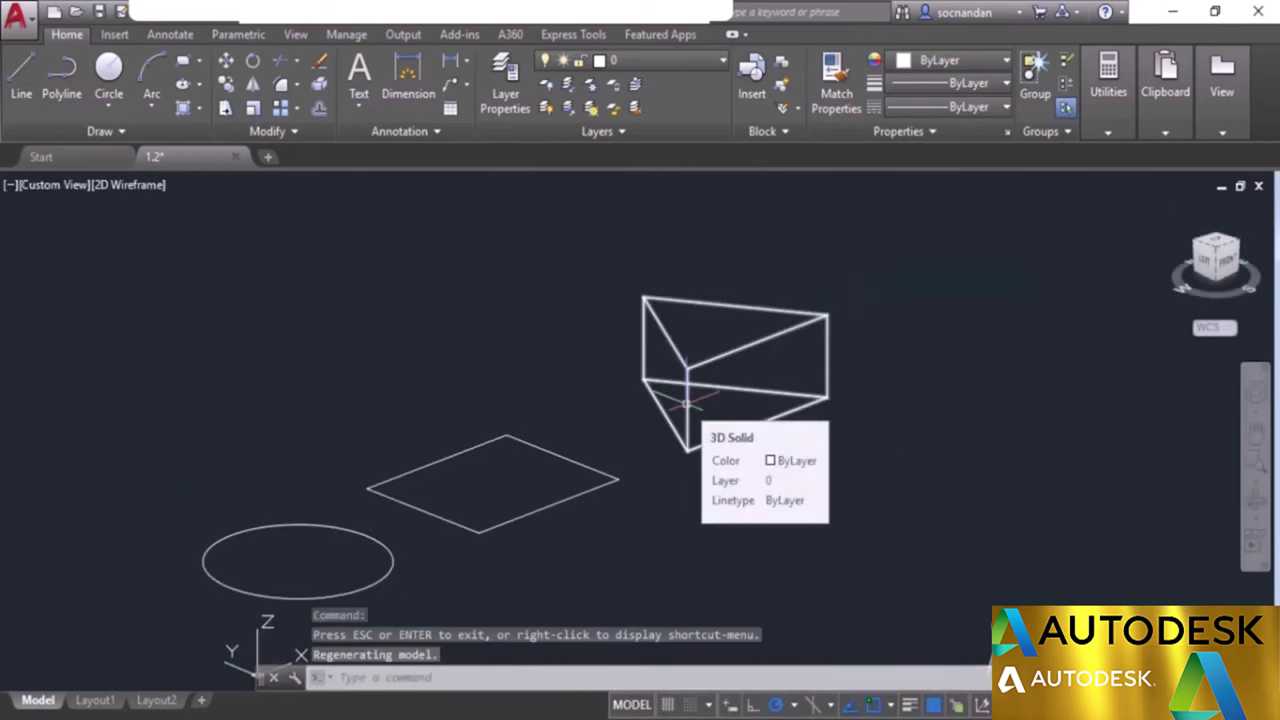
Rotate the shapes freely in several directions with Free Orbit, and exit the command.
{"action": "left_click", "coordinate": [1257, 520]}
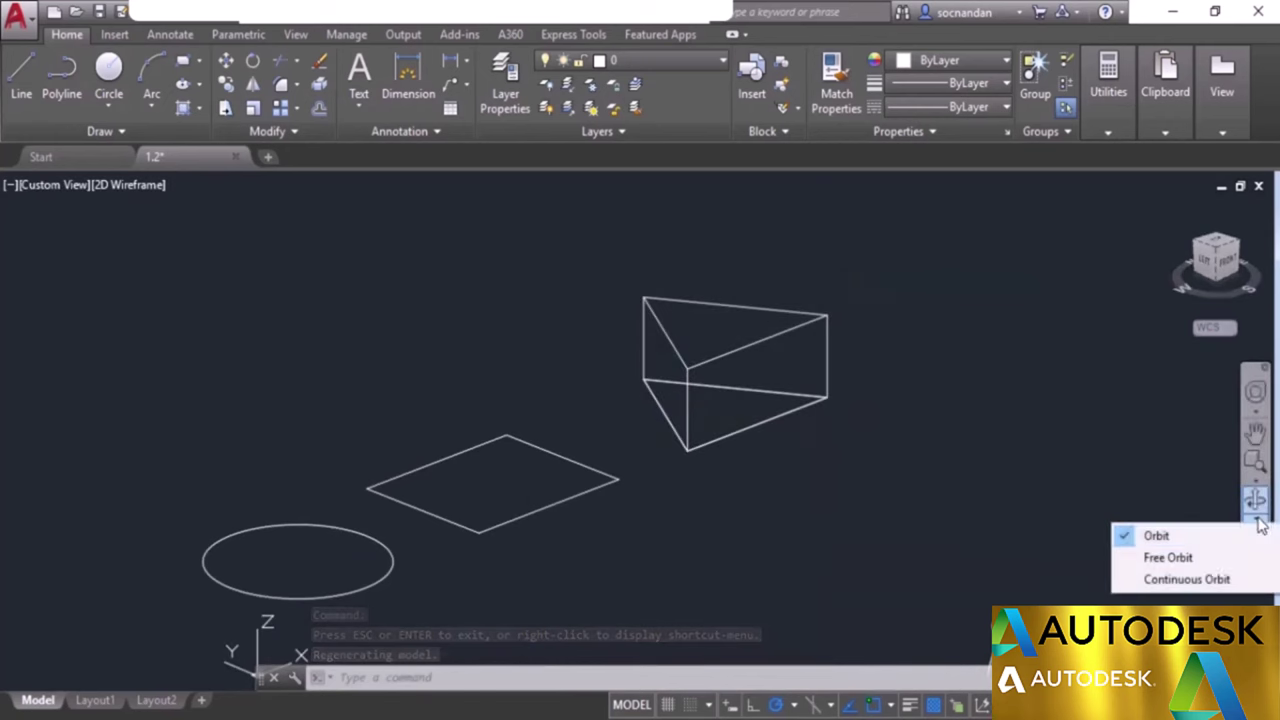
{"action": "left_click", "coordinate": [1166, 558]}
{"action": "left_click_drag", "start_coordinate": [714, 294], "coordinate": [694, 463]}
{"action": "left_click_drag", "start_coordinate": [631, 286], "coordinate": [660, 297]}
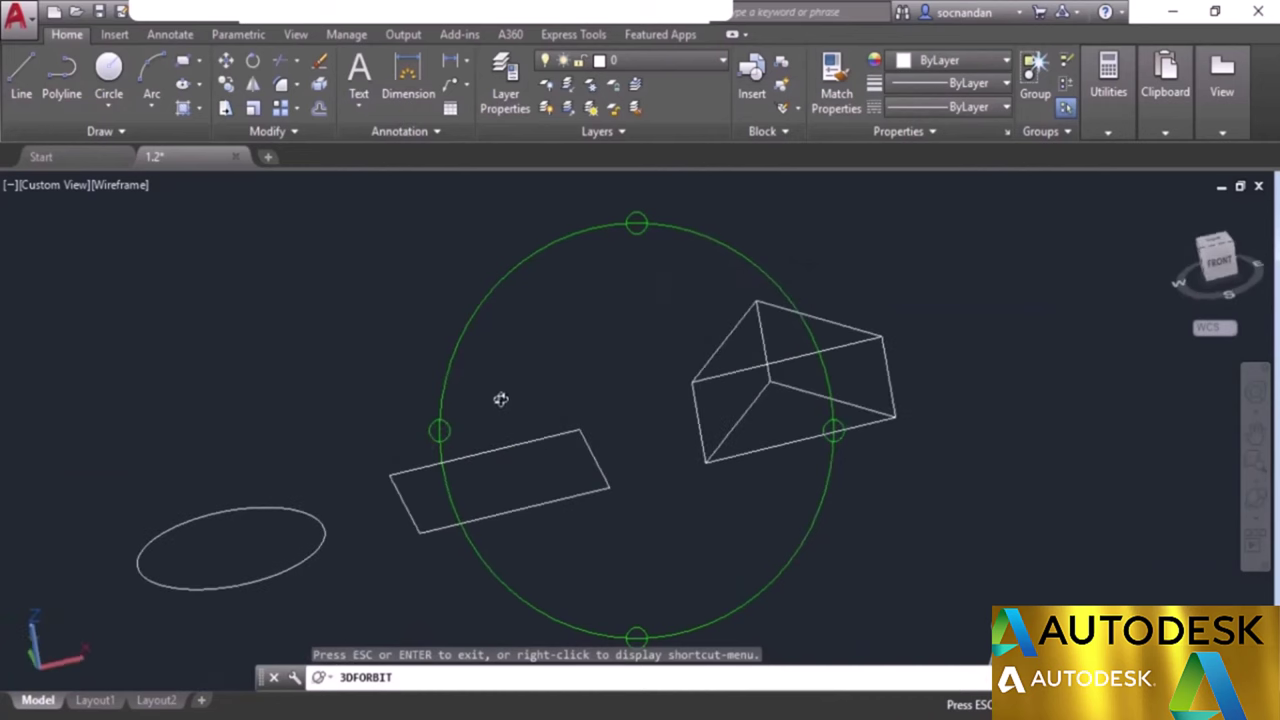
{"action": "left_click_drag", "start_coordinate": [501, 399], "coordinate": [632, 399]}
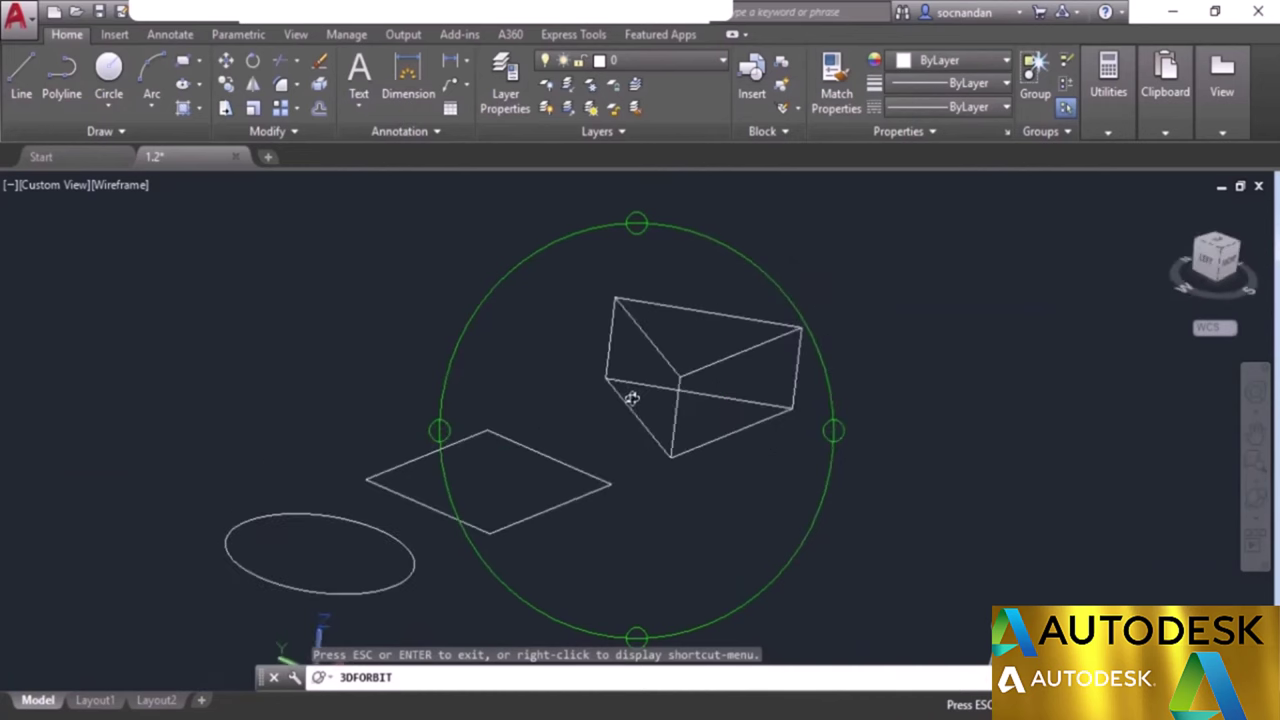
{"action": "key", "text": "Escape"}
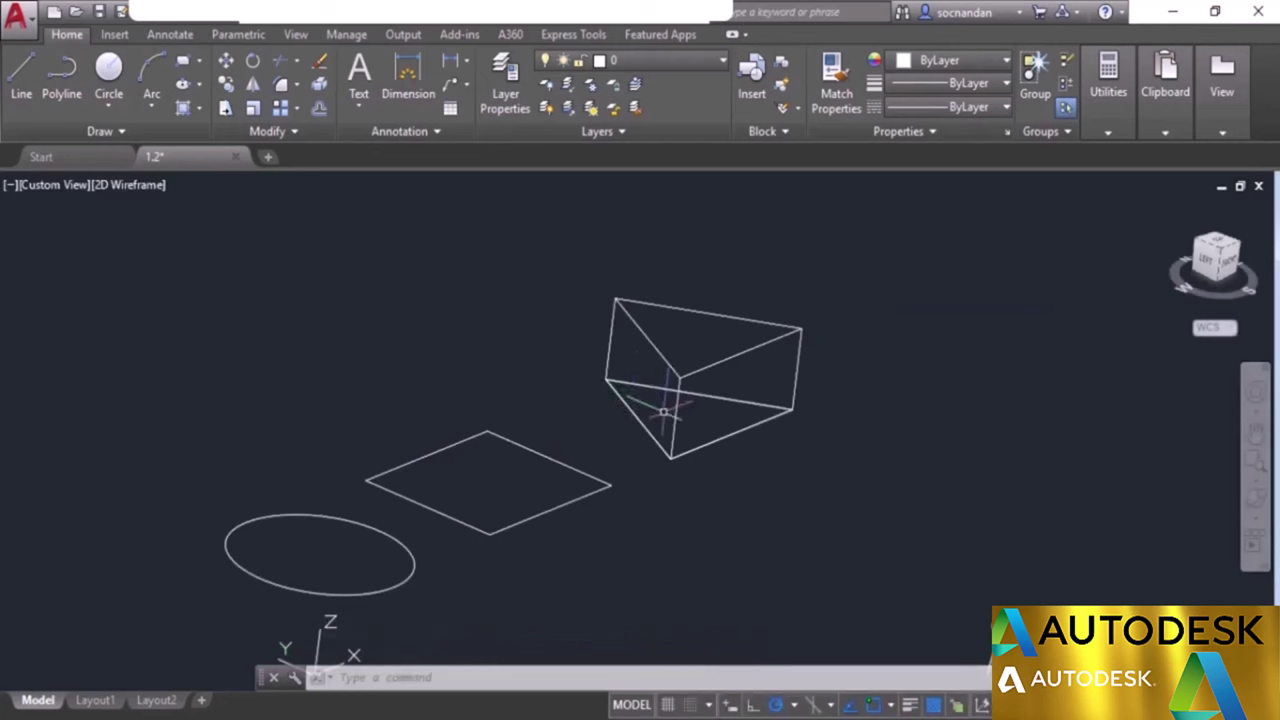
Orbit the view directly without starting a tool, and use the ViewCube to show the Top view and turn it.
{"action": "mouse_move", "coordinate": [661, 408]}
{"action": "middle_mouse_down", "text": "shift"}
{"action": "mouse_move", "coordinate": [646, 408]}
{"action": "mouse_move", "coordinate": [651, 449]}
{"action": "mouse_move", "coordinate": [600, 519]}
{"action": "mouse_move", "coordinate": [549, 503]}
{"action": "mouse_move", "coordinate": [497, 383]}
{"action": "mouse_move", "coordinate": [443, 314]}
{"action": "mouse_move", "coordinate": [509, 403]}
{"action": "mouse_move", "coordinate": [651, 460]}
{"action": "mouse_move", "coordinate": [654, 437]}
{"action": "mouse_move", "coordinate": [603, 371]}
{"action": "mouse_move", "coordinate": [543, 443]}
{"action": "mouse_move", "coordinate": [434, 383]}
{"action": "mouse_move", "coordinate": [486, 454]}
{"action": "mouse_move", "coordinate": [574, 471]}
{"action": "mouse_move", "coordinate": [660, 418]}
{"action": "middle_mouse_up", "text": "shift"}
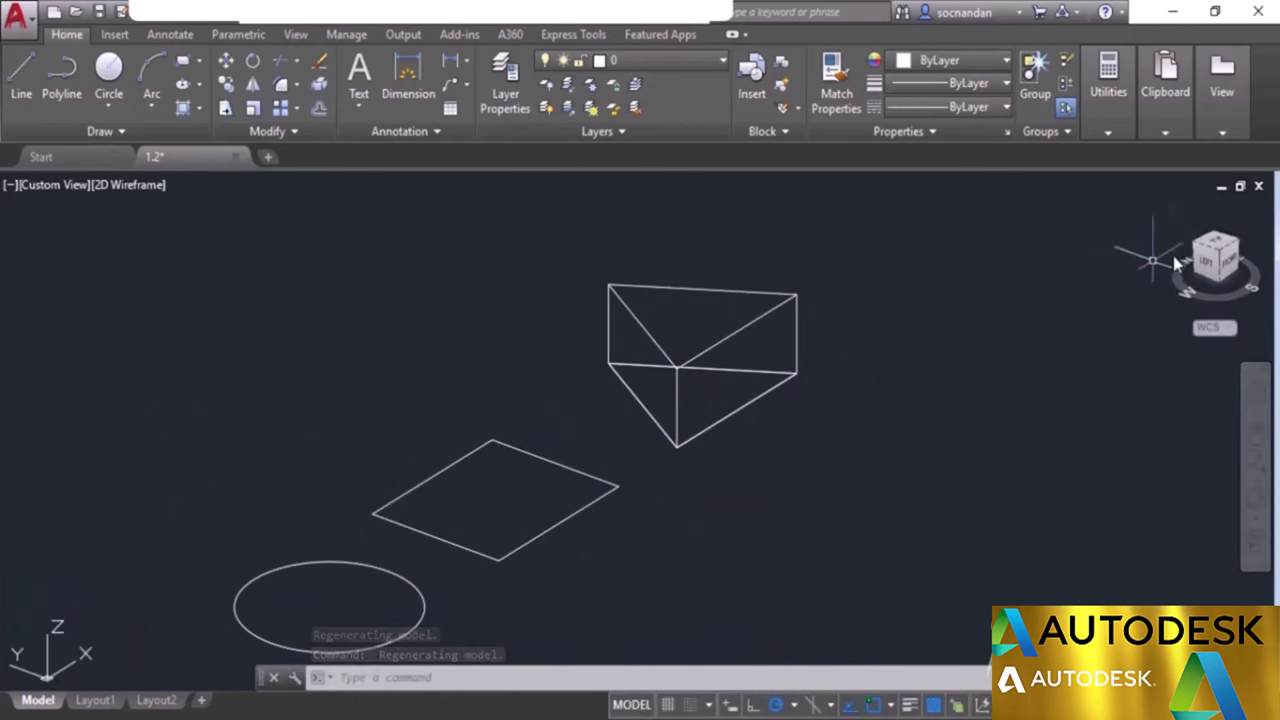
{"action": "left_click", "coordinate": [1217, 246]}
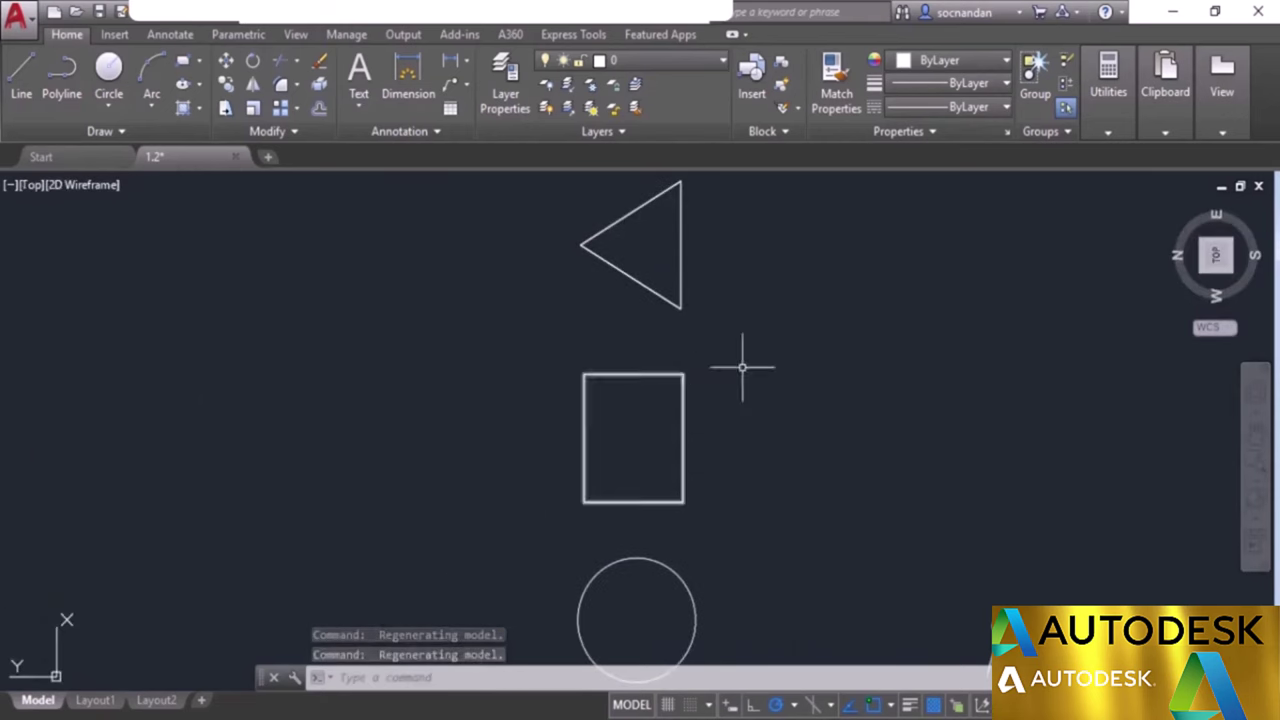
{"action": "left_click", "coordinate": [1266, 226]}
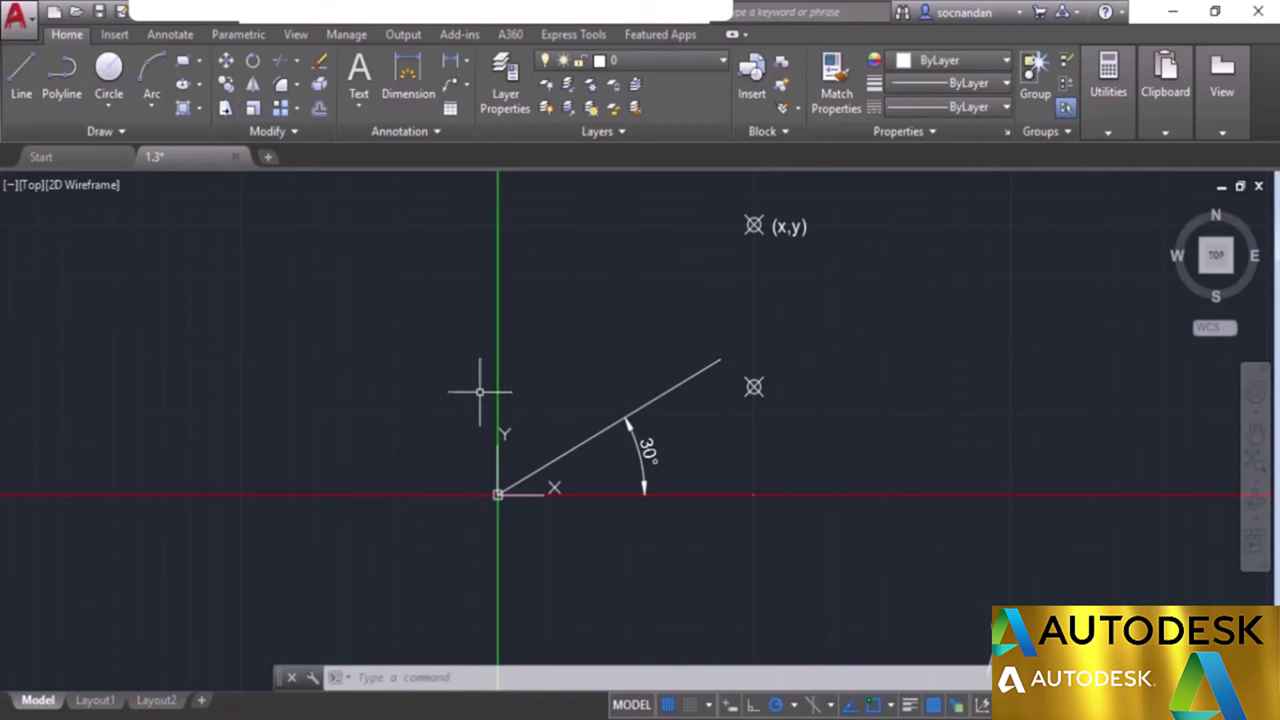
{"action": "left_click", "coordinate": [497, 495]}
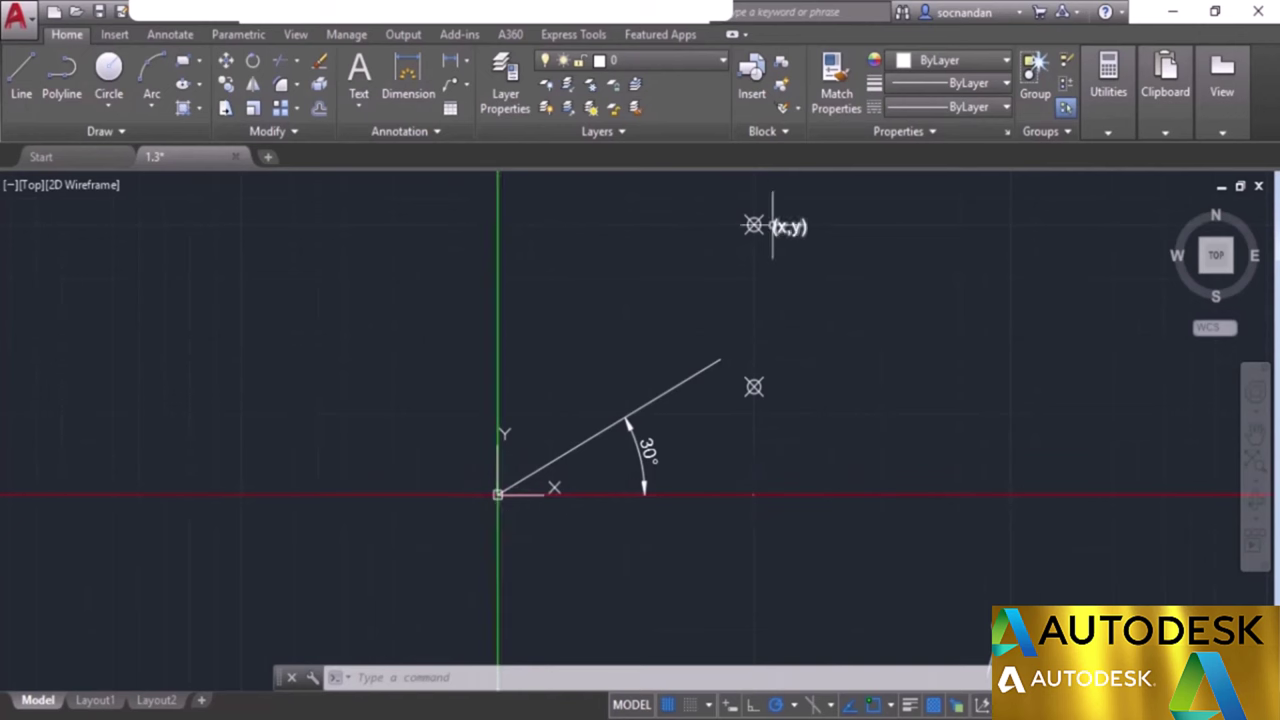
{"action": "mouse_move", "coordinate": [753, 225]}
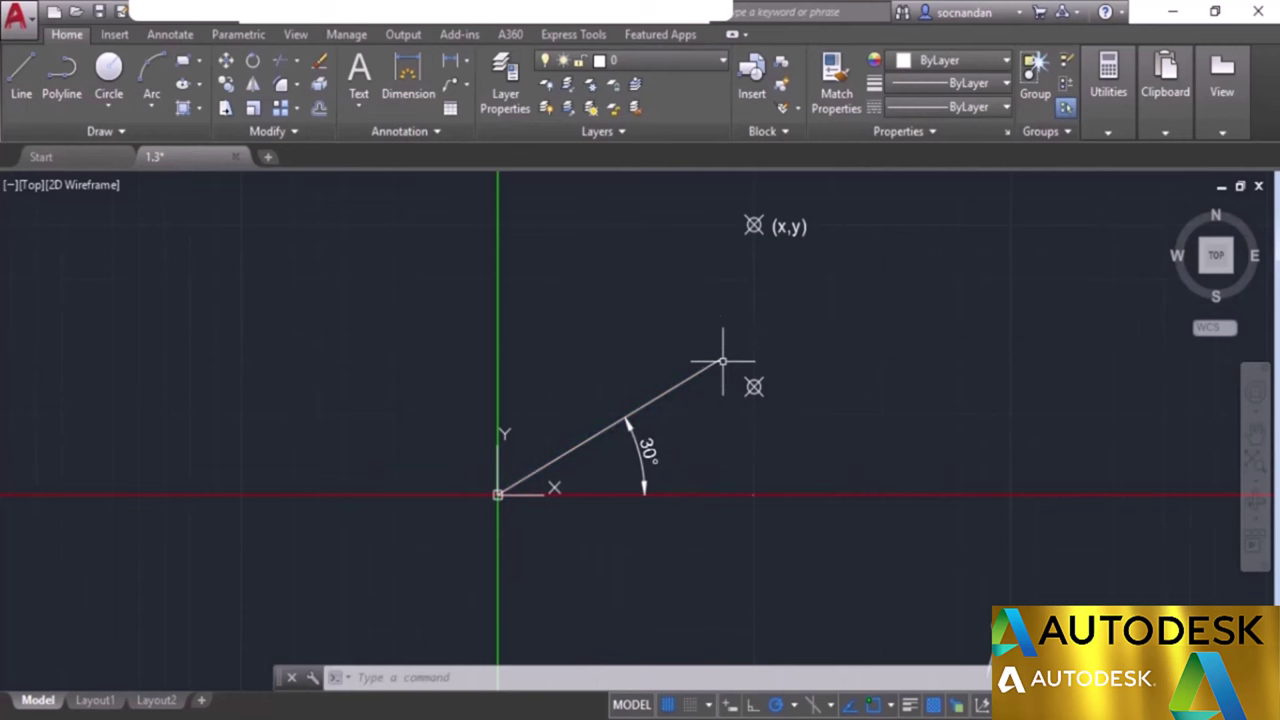
{"action": "left_click", "coordinate": [725, 357]}
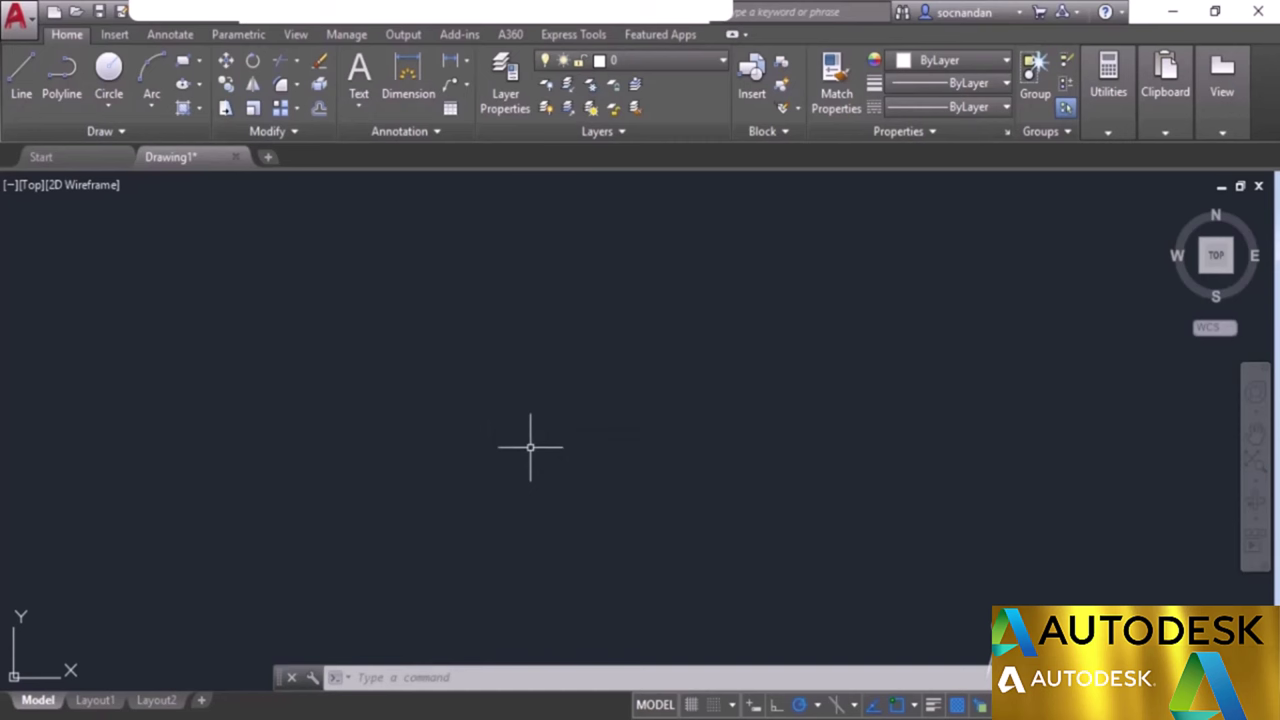
Set the model space limits with the LIMITS command to a lower left corner of 0,0 and an upper right corner of 100,60.
{"action": "type", "text": "li"}
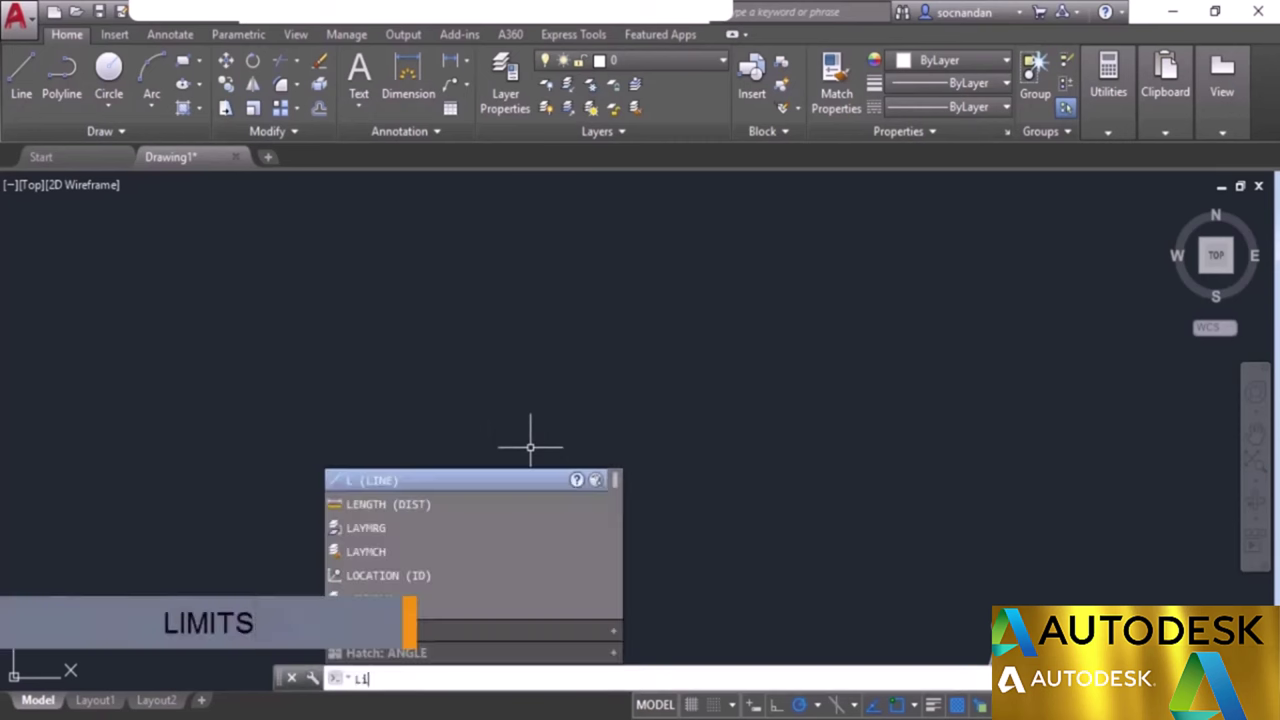
{"action": "key", "text": "Return"}
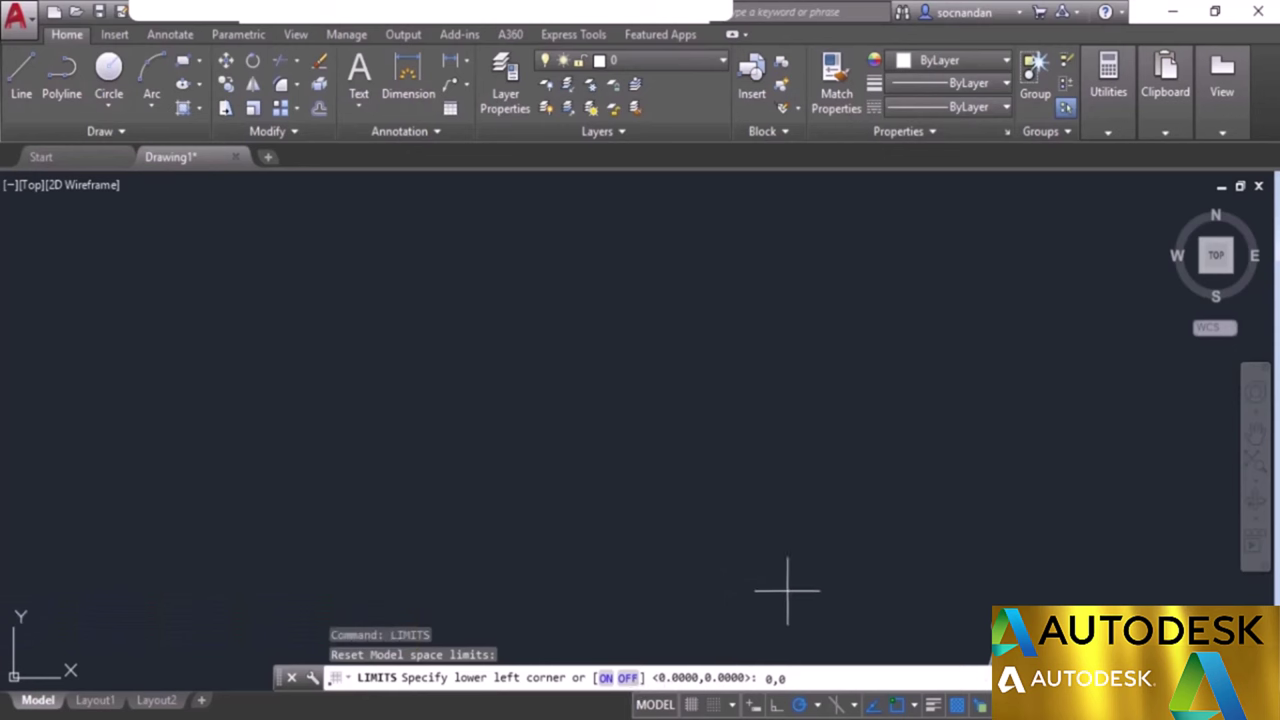
{"action": "key", "text": "Return"}
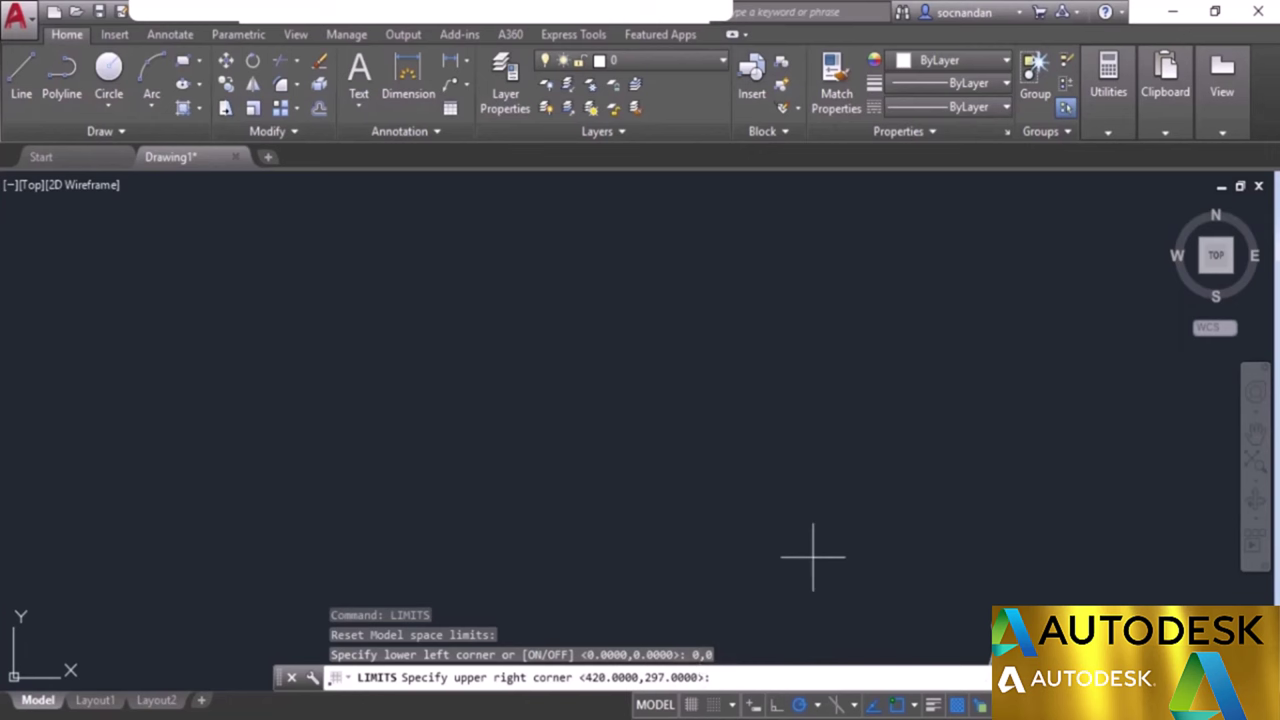
{"action": "type", "text": "1"}
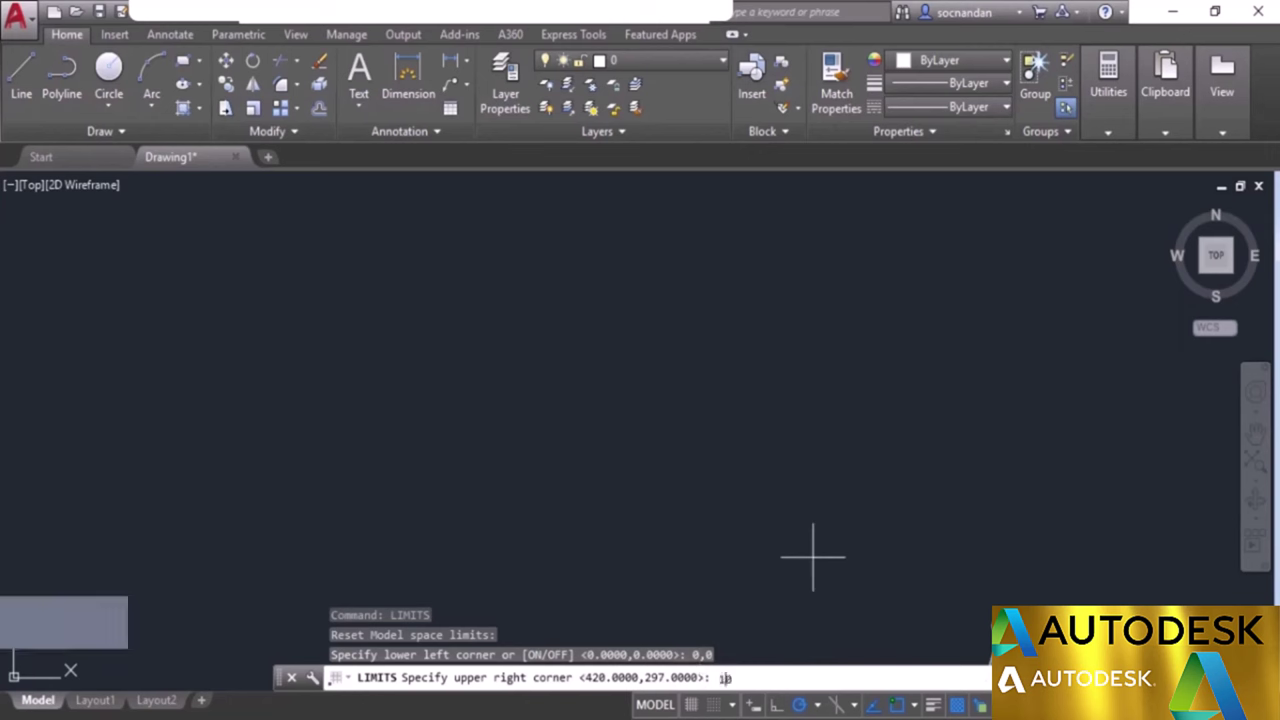
{"action": "type", "text": "00,"}
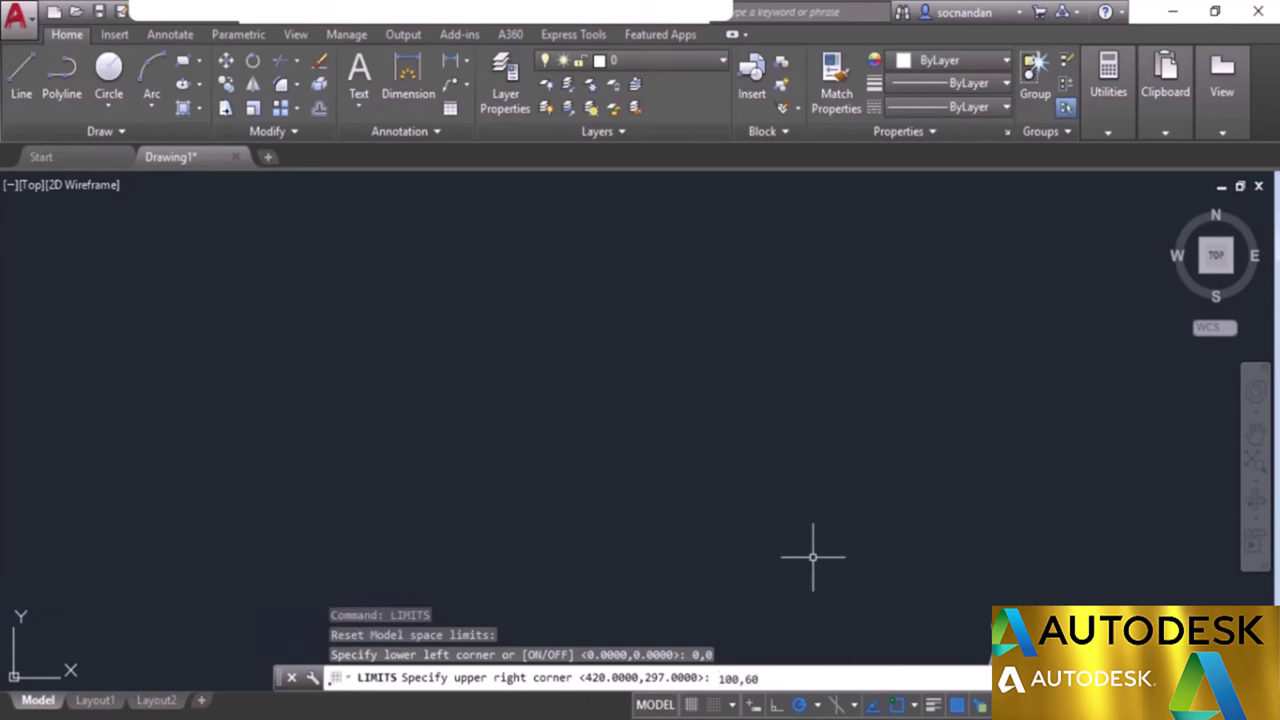
{"action": "type", "text": "60"}
{"action": "key", "text": "Return"}
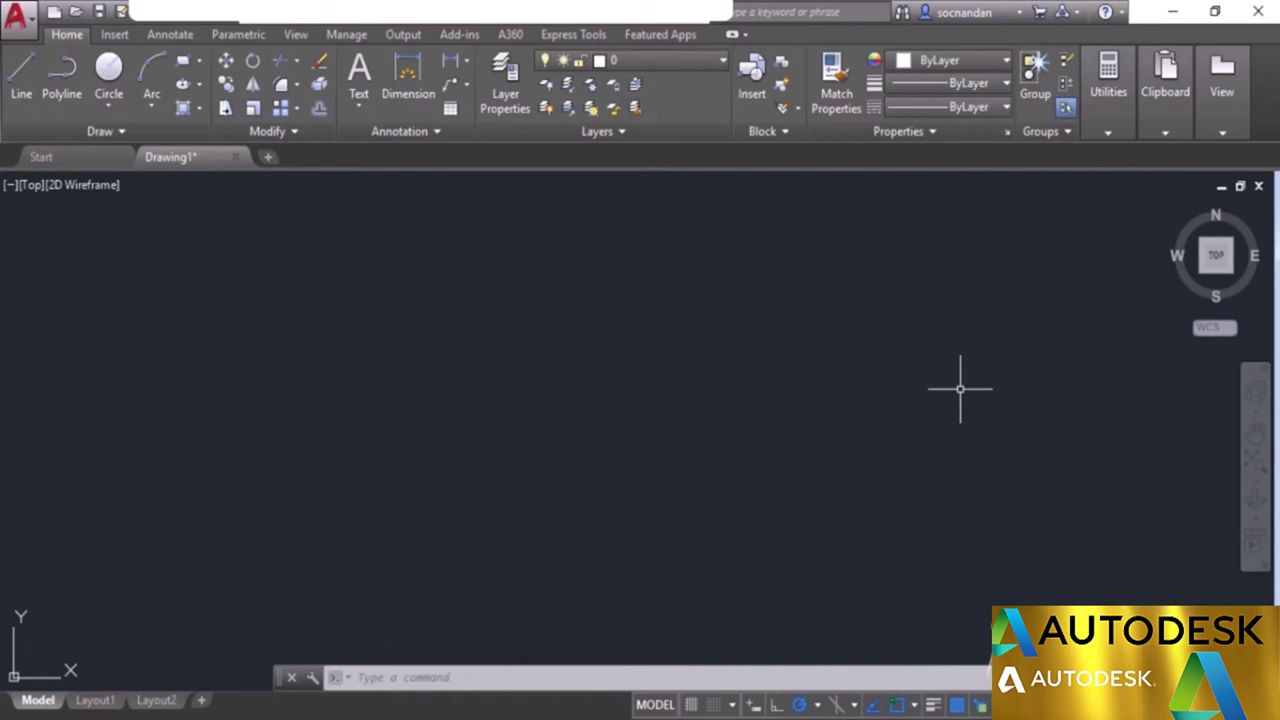
Fit the drawing limits to the viewport with the All option of the ZOOM command.
{"action": "type", "text": "z"}
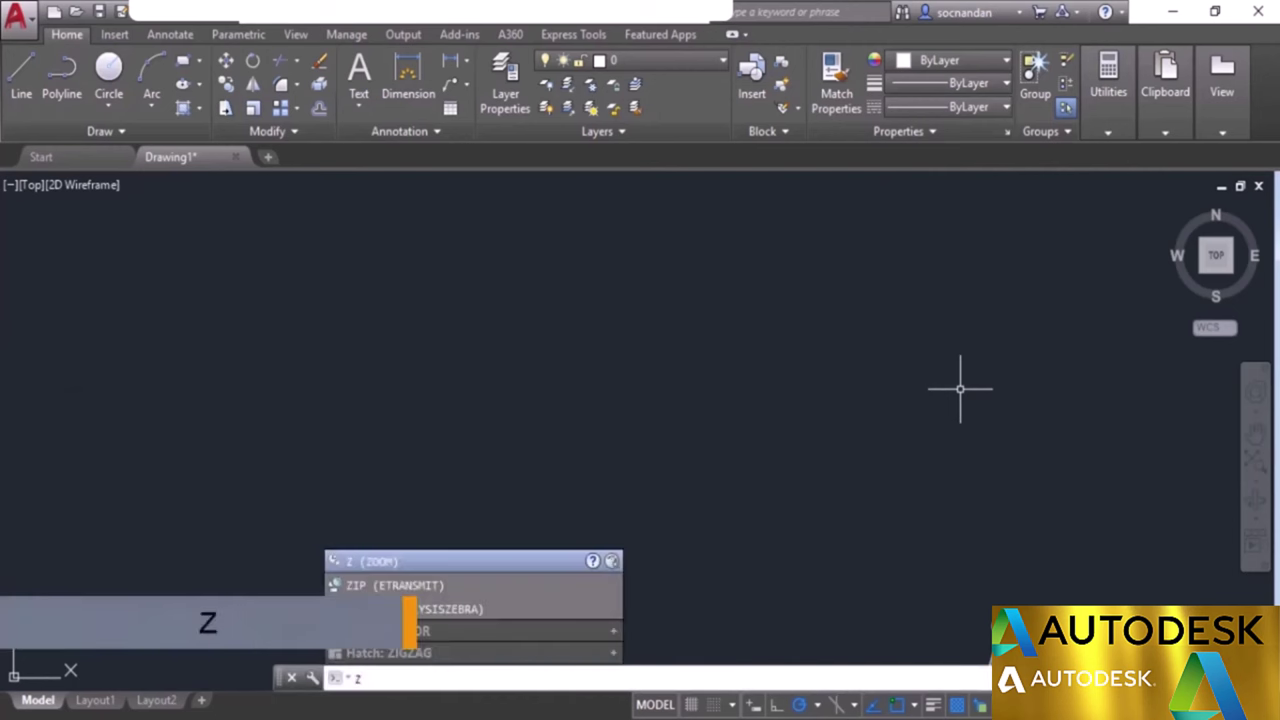
{"action": "key", "text": "Return"}
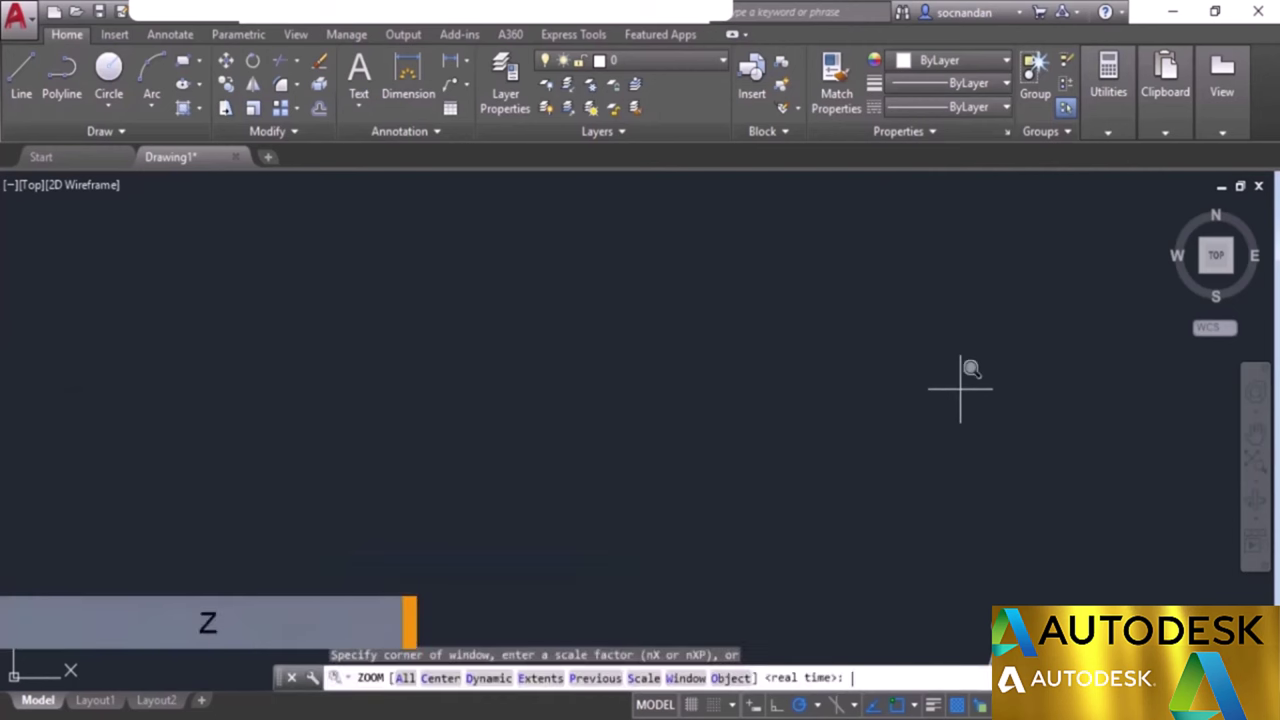
{"action": "type", "text": "a"}
{"action": "key", "text": "Return"}
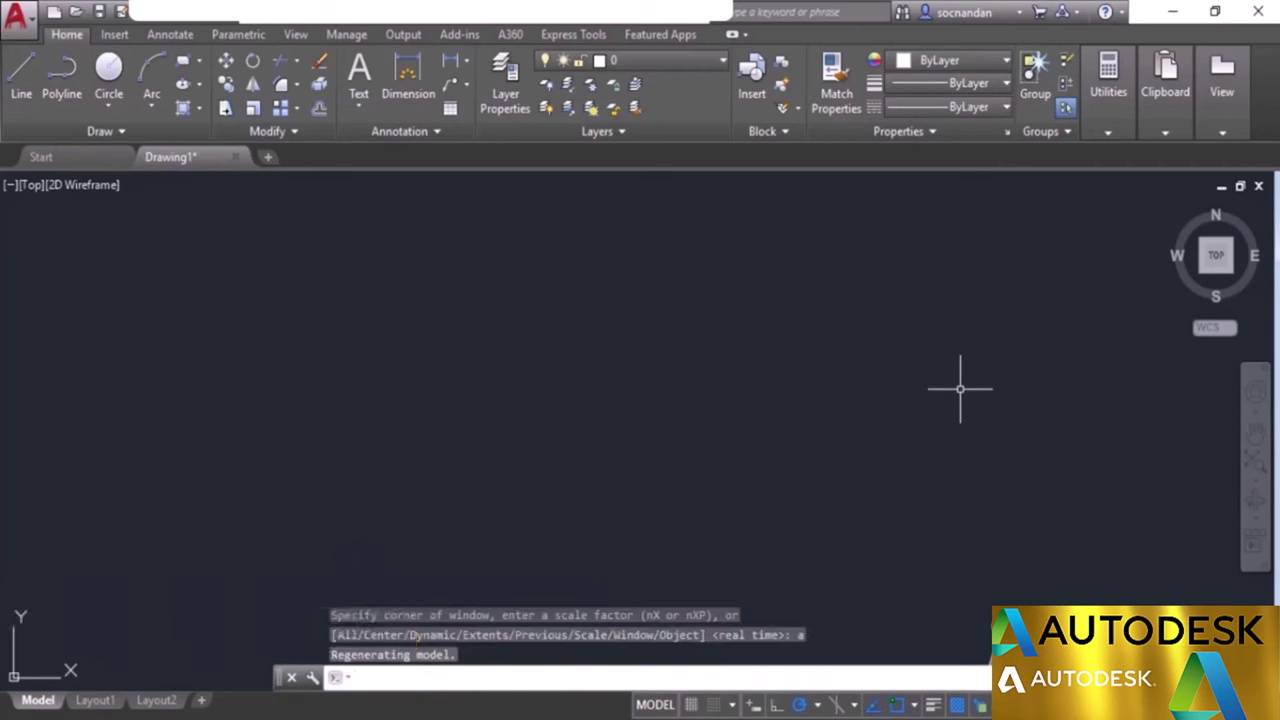
Draw a vertical line 60 units long near the right edge of the drawing area to test the limits.
{"action": "left_click", "coordinate": [22, 75]}
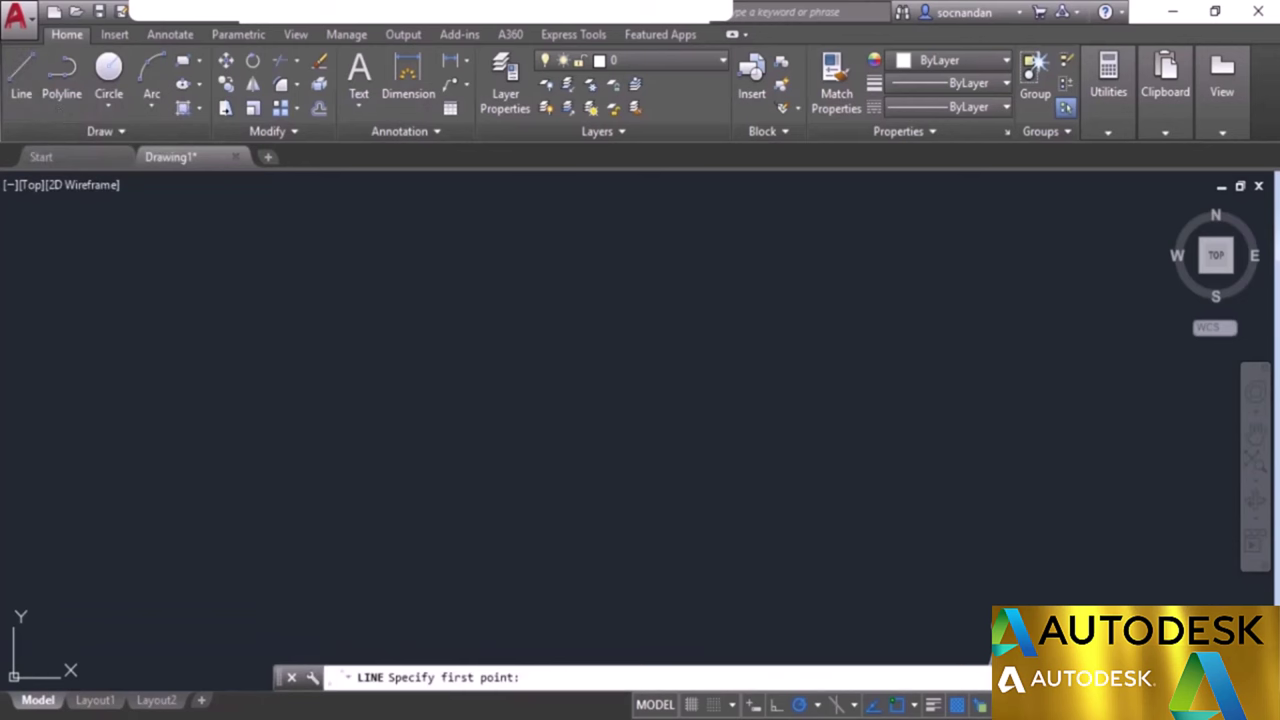
{"action": "left_click", "coordinate": [1044, 660]}
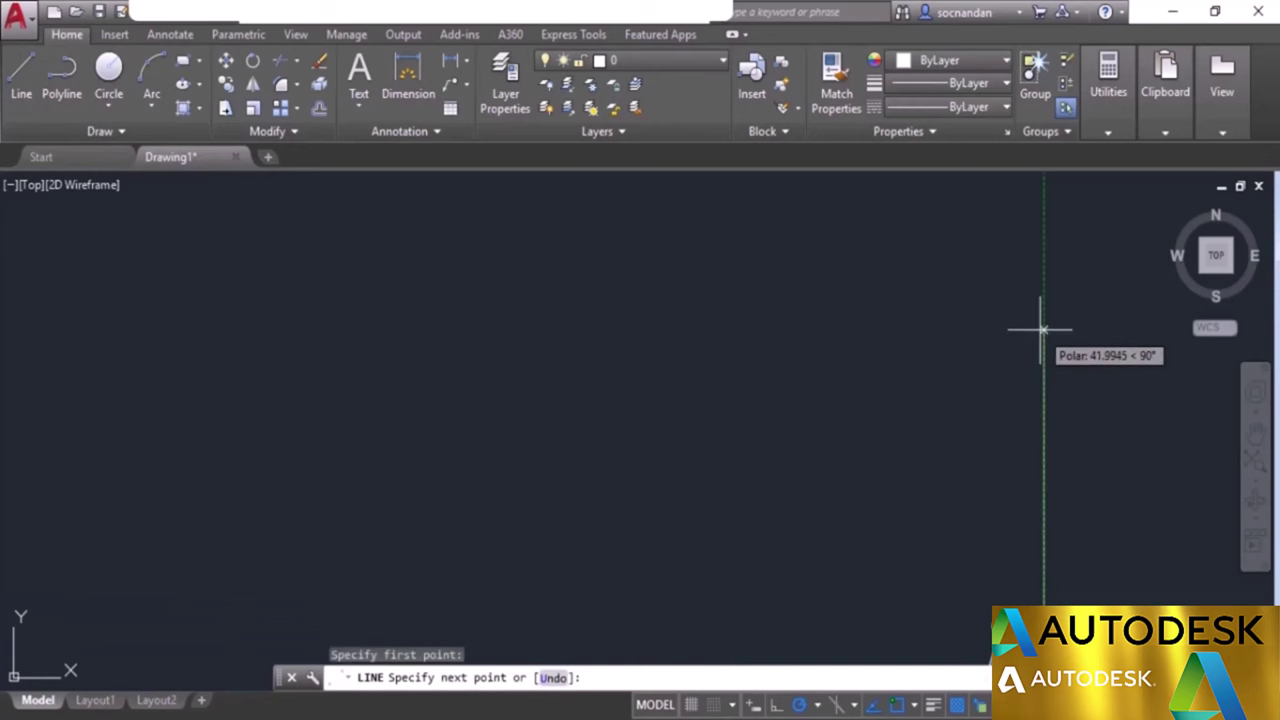
{"action": "key", "text": "Return"}
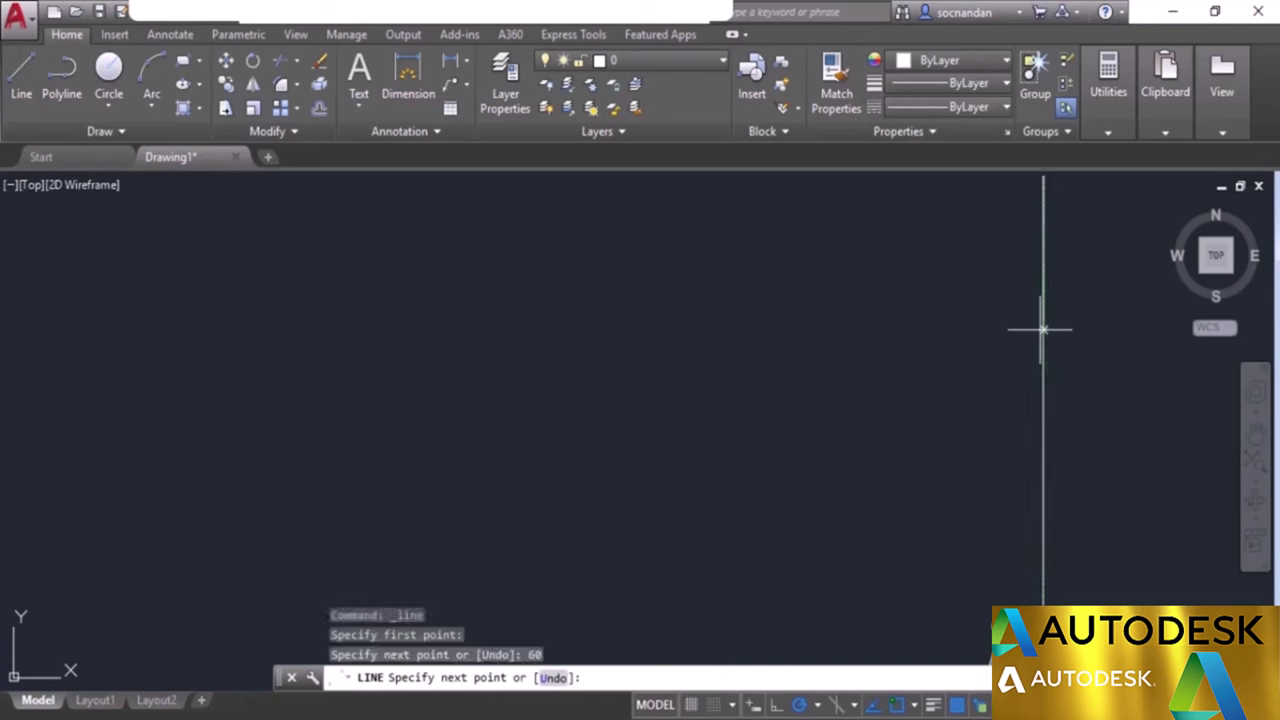
{"action": "key", "text": "Return"}
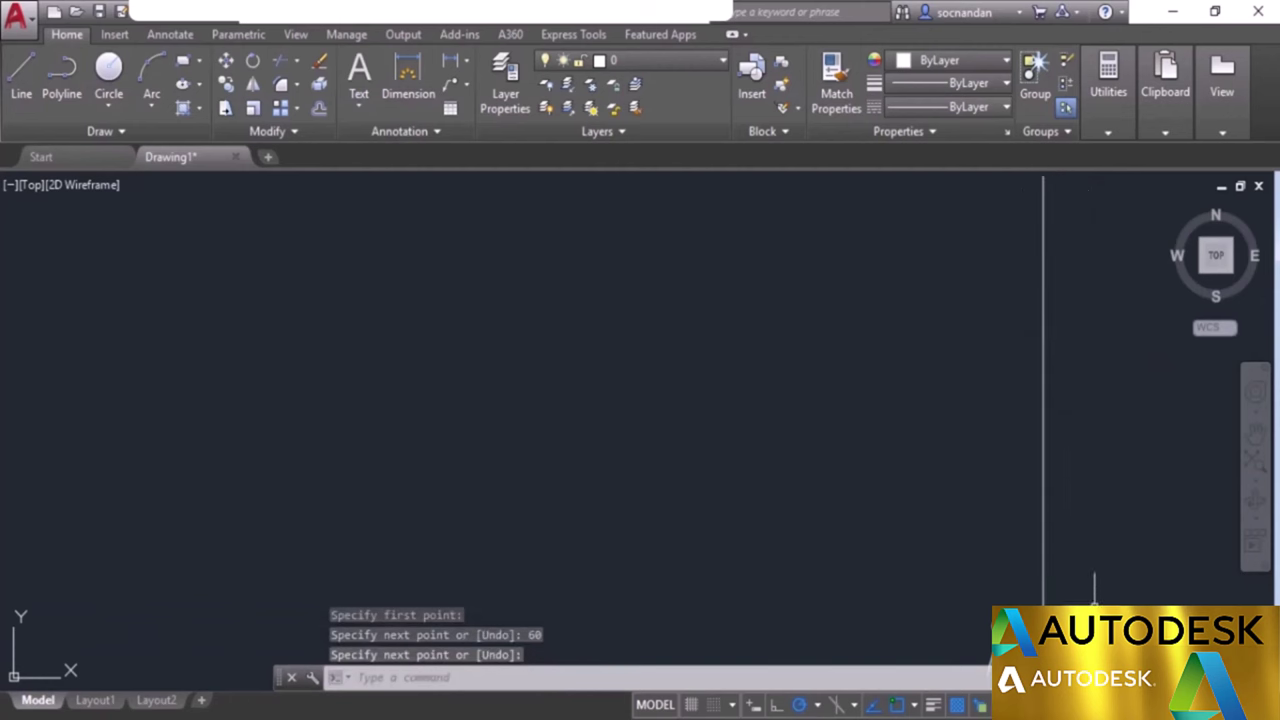
{"action": "scroll", "coordinate": [1094, 602], "scroll_direction": "down", "scroll_amount": 1}
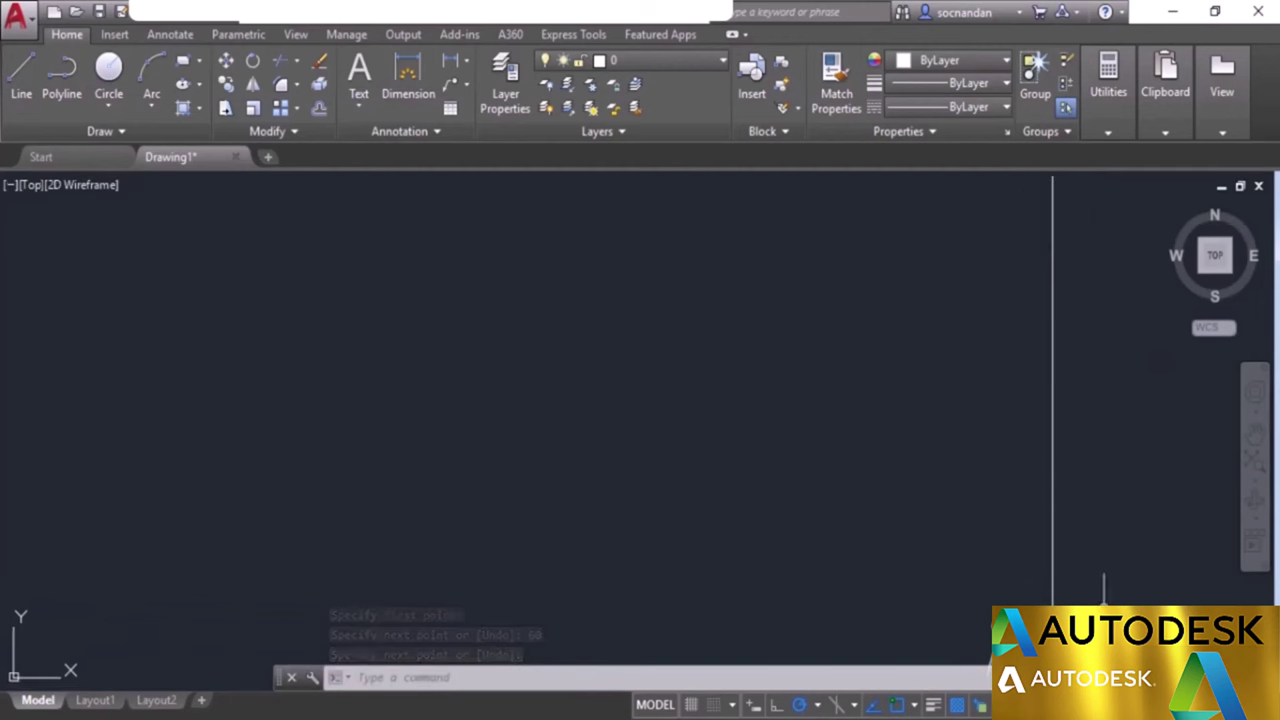
Erase the vertical test line.
{"action": "left_click", "coordinate": [1052, 403]}
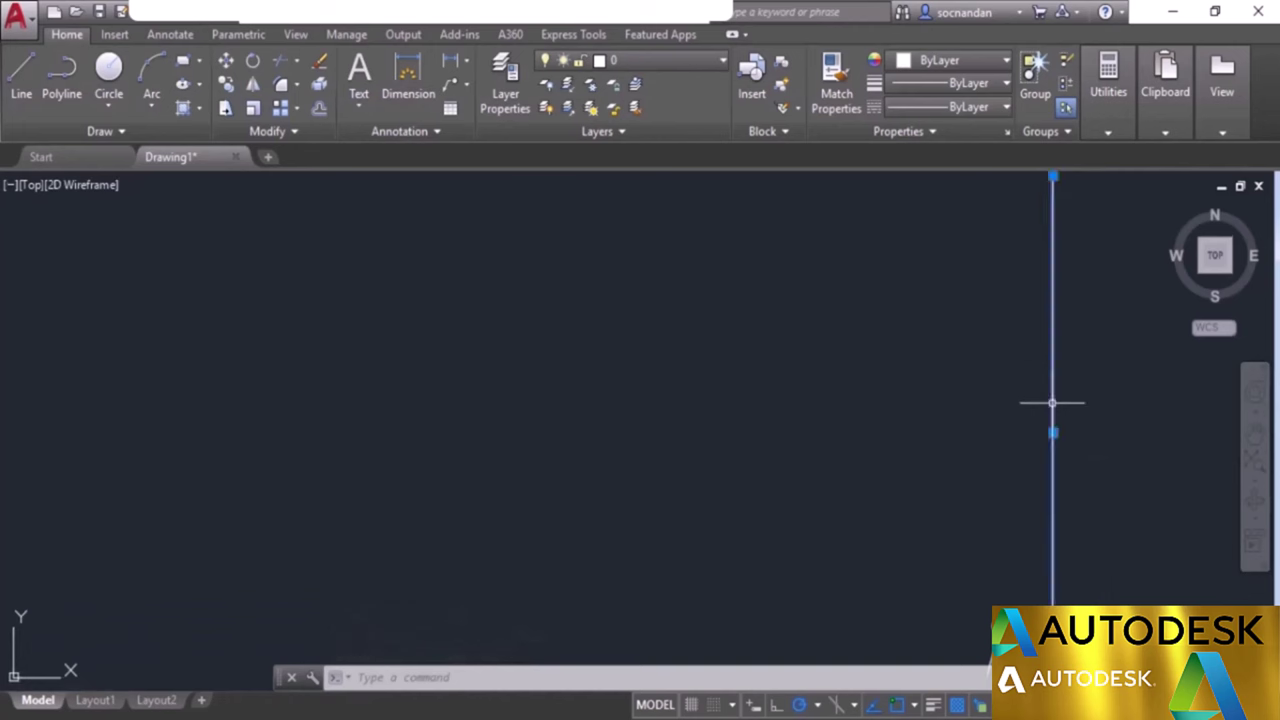
{"action": "right_click", "coordinate": [649, 380]}
{"action": "left_click", "coordinate": [680, 358]}
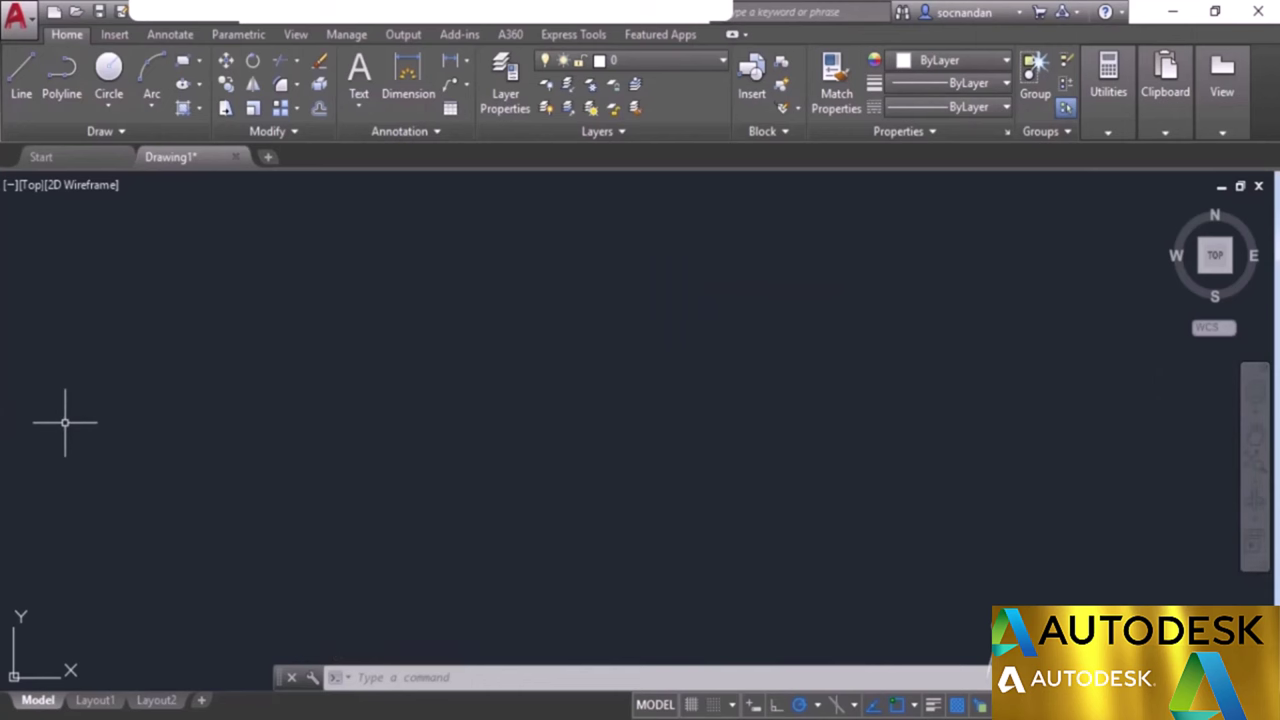
Open the Drawing Units settings from the drawing utilities.
{"action": "left_click", "coordinate": [18, 15]}
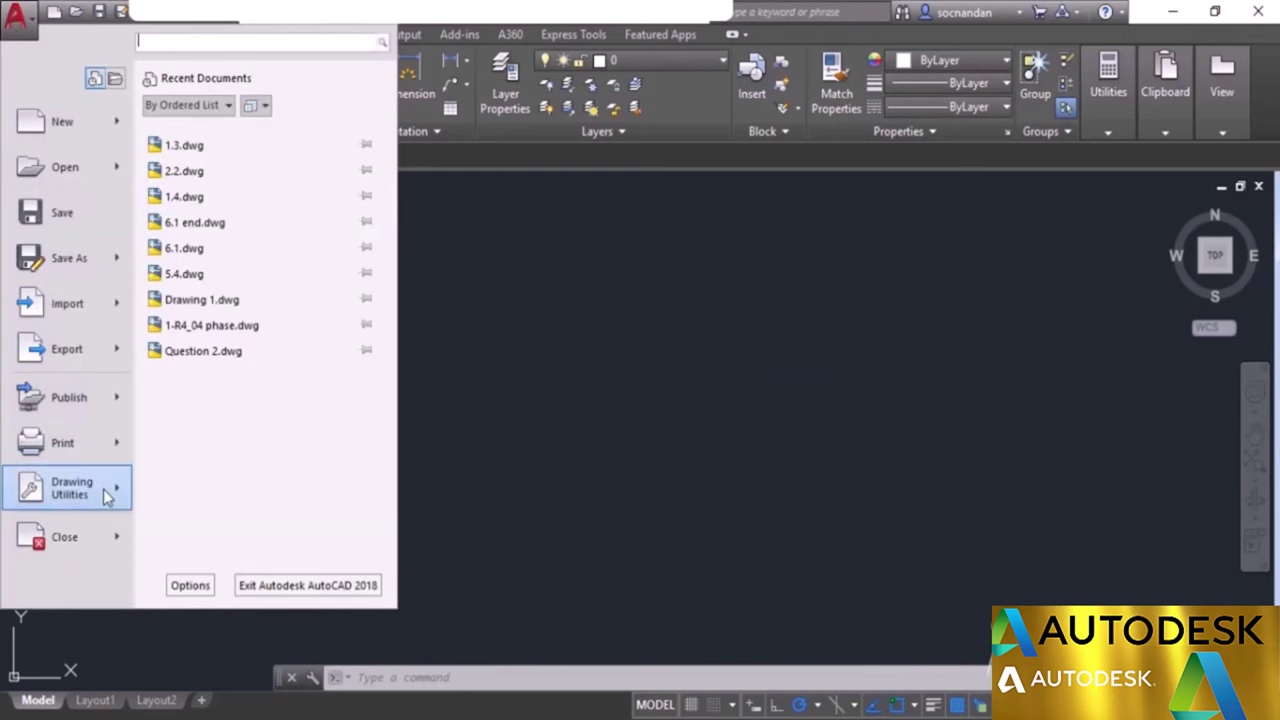
{"action": "mouse_move", "coordinate": [106, 490]}
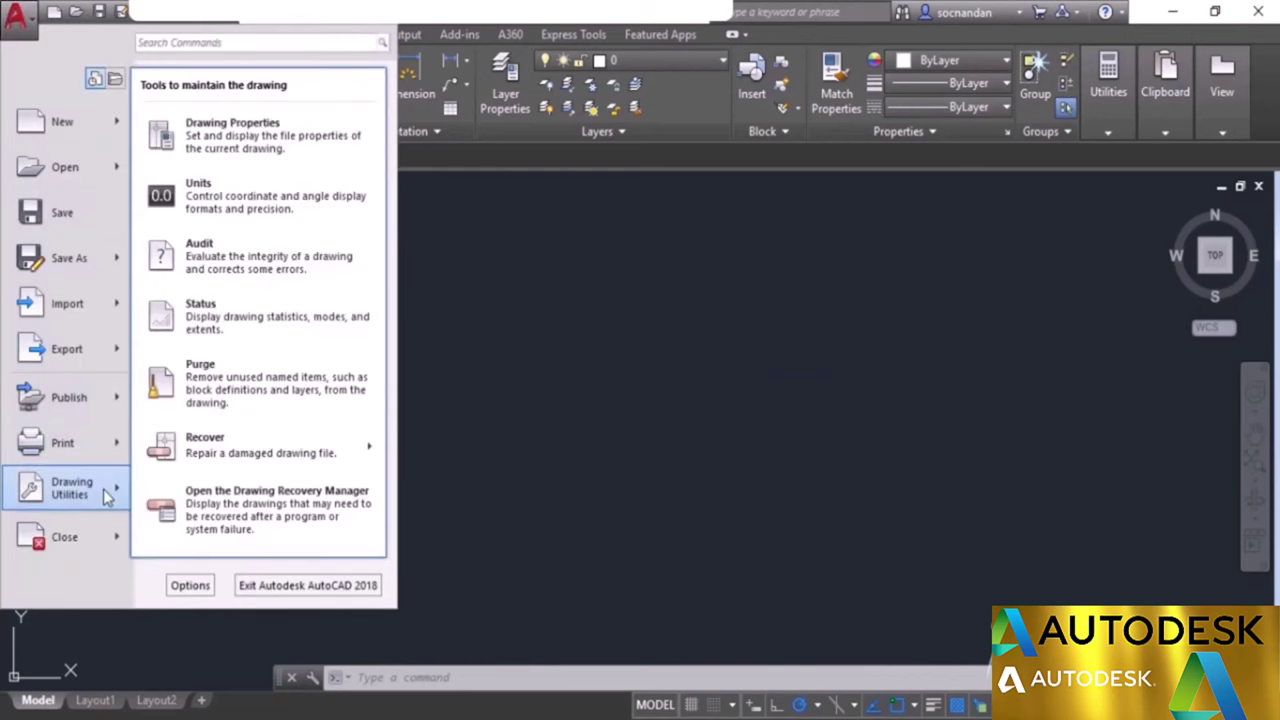
{"action": "left_click", "coordinate": [265, 201]}
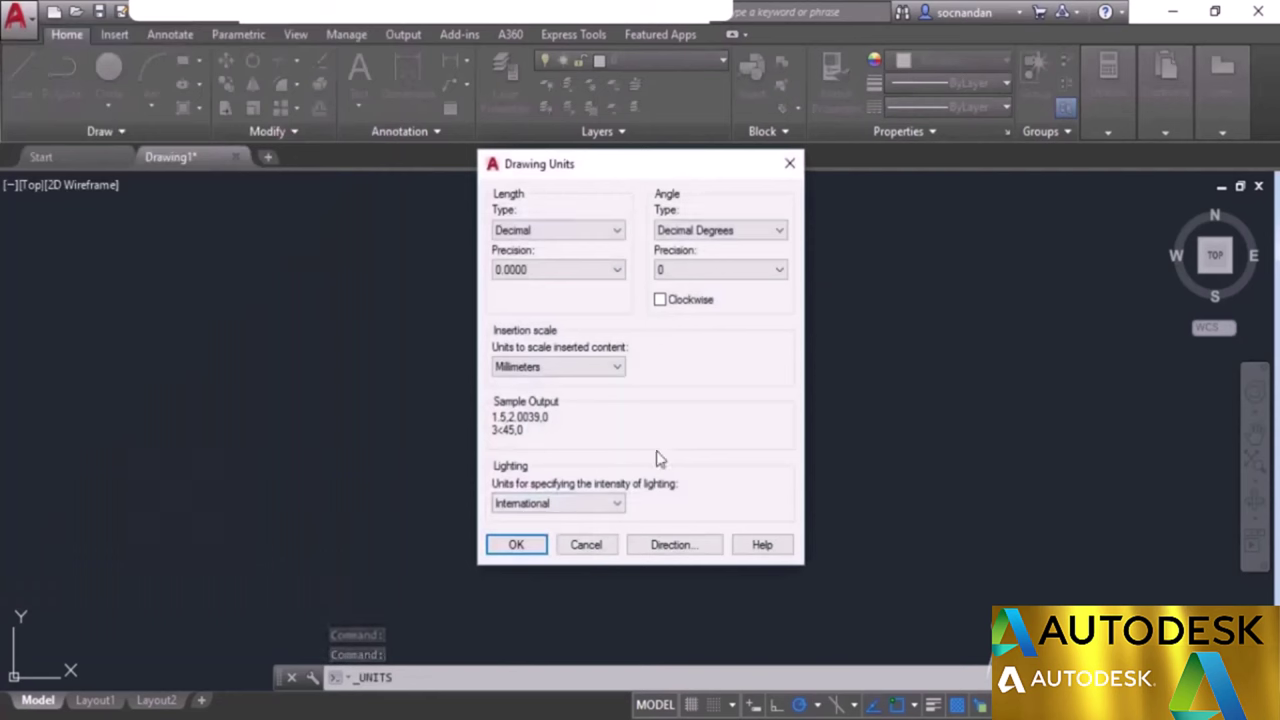
Try the Architectural length type in the drawing units, and set the length type back to Decimal.
{"action": "left_click", "coordinate": [579, 238]}
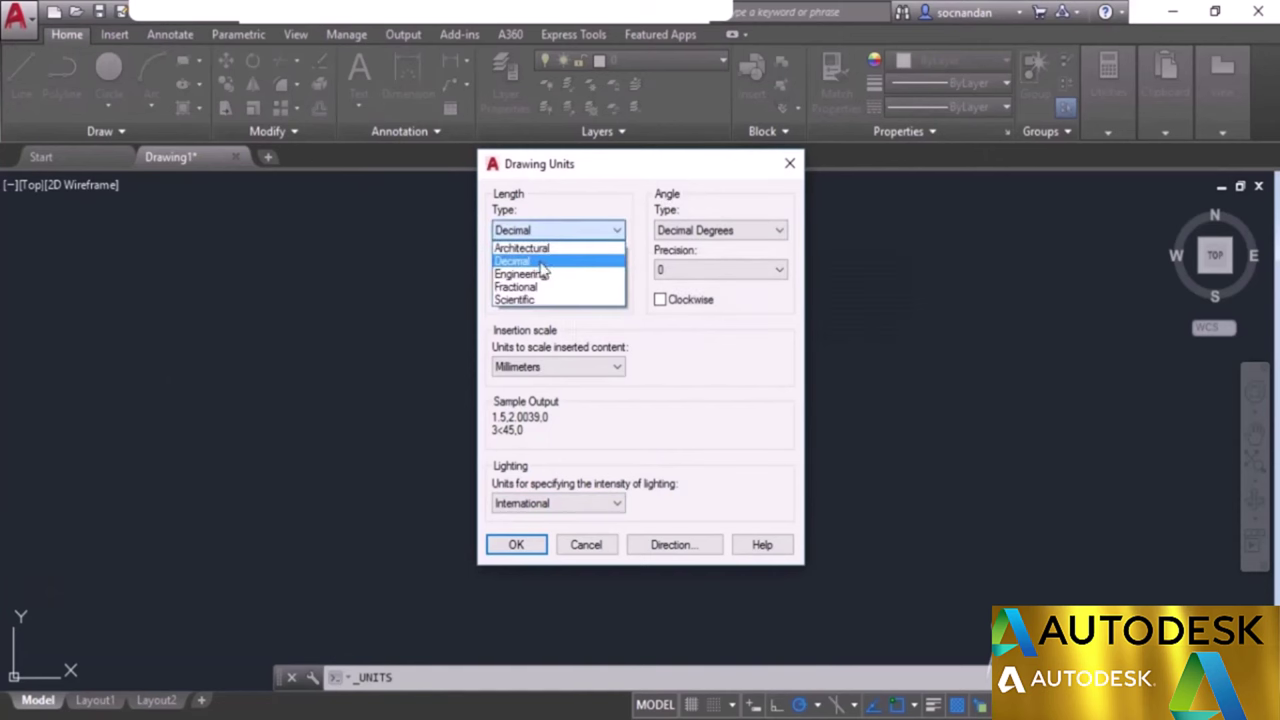
{"action": "left_click", "coordinate": [556, 248]}
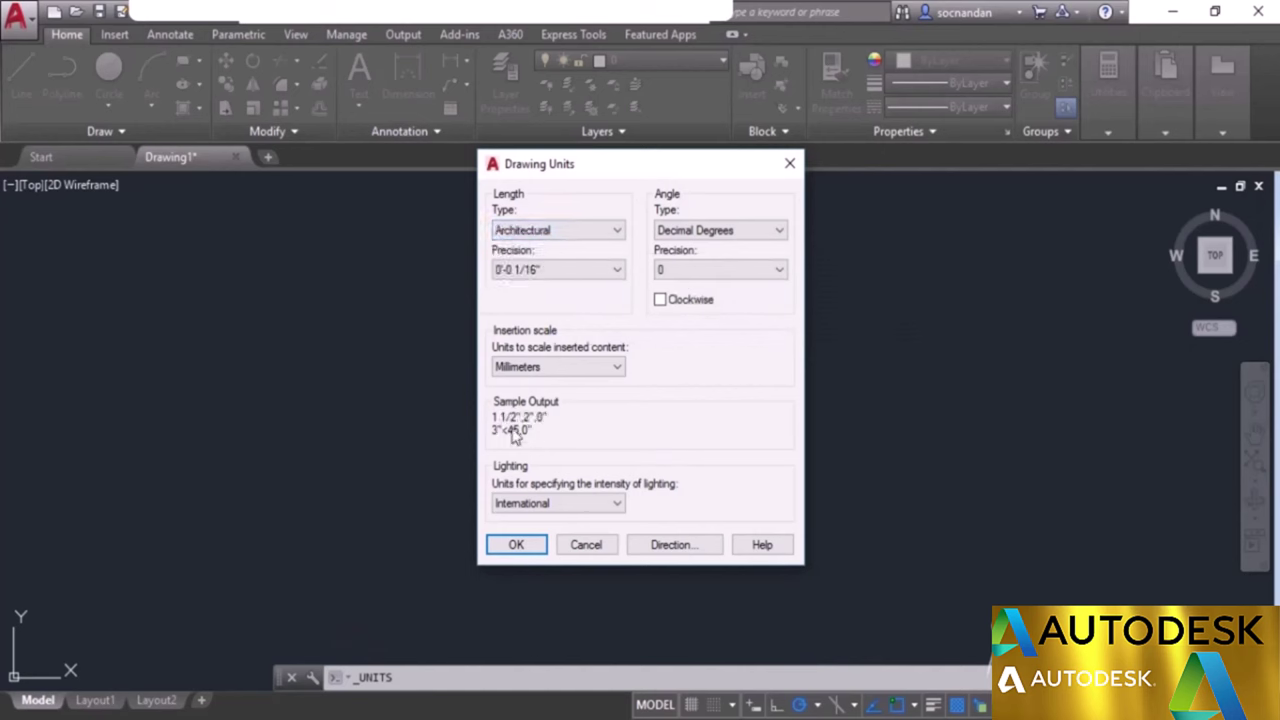
{"action": "left_click", "coordinate": [566, 238]}
{"action": "left_click", "coordinate": [563, 260]}
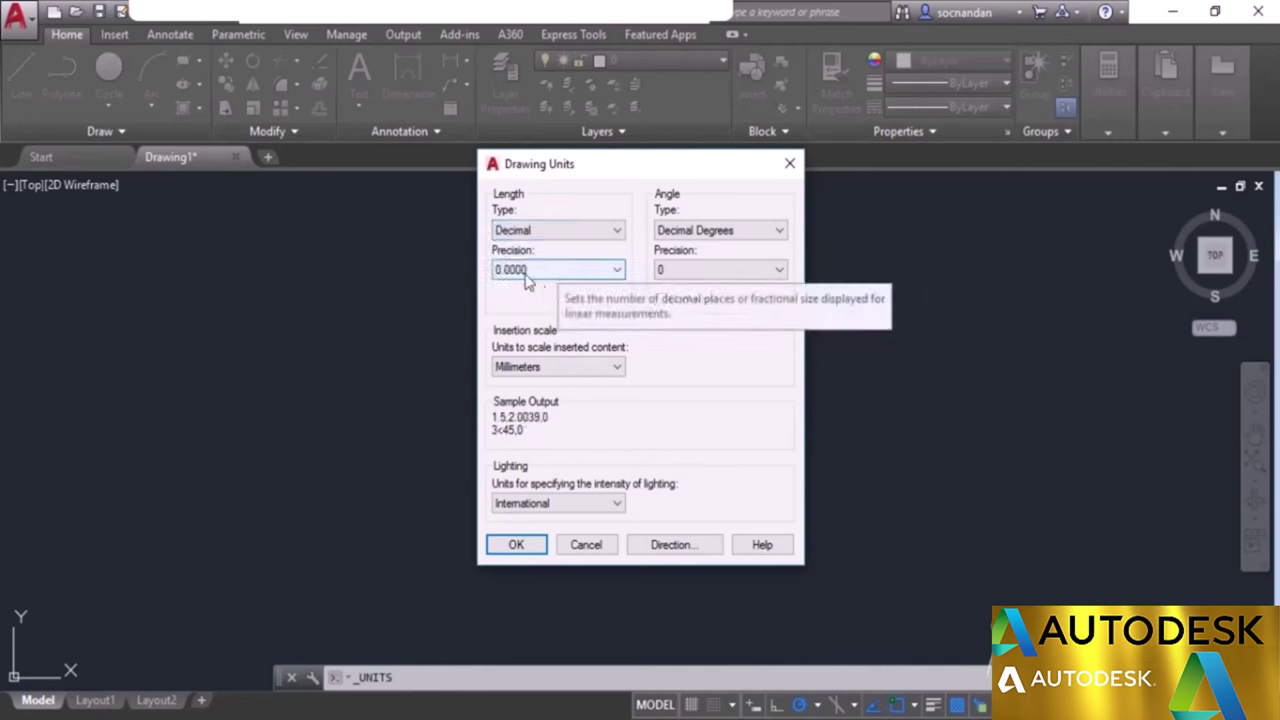
Set the length precision to 0.00, try Inches as the insertion scale, and set the insertion scale back to Millimeters.
{"action": "left_click", "coordinate": [528, 272]}
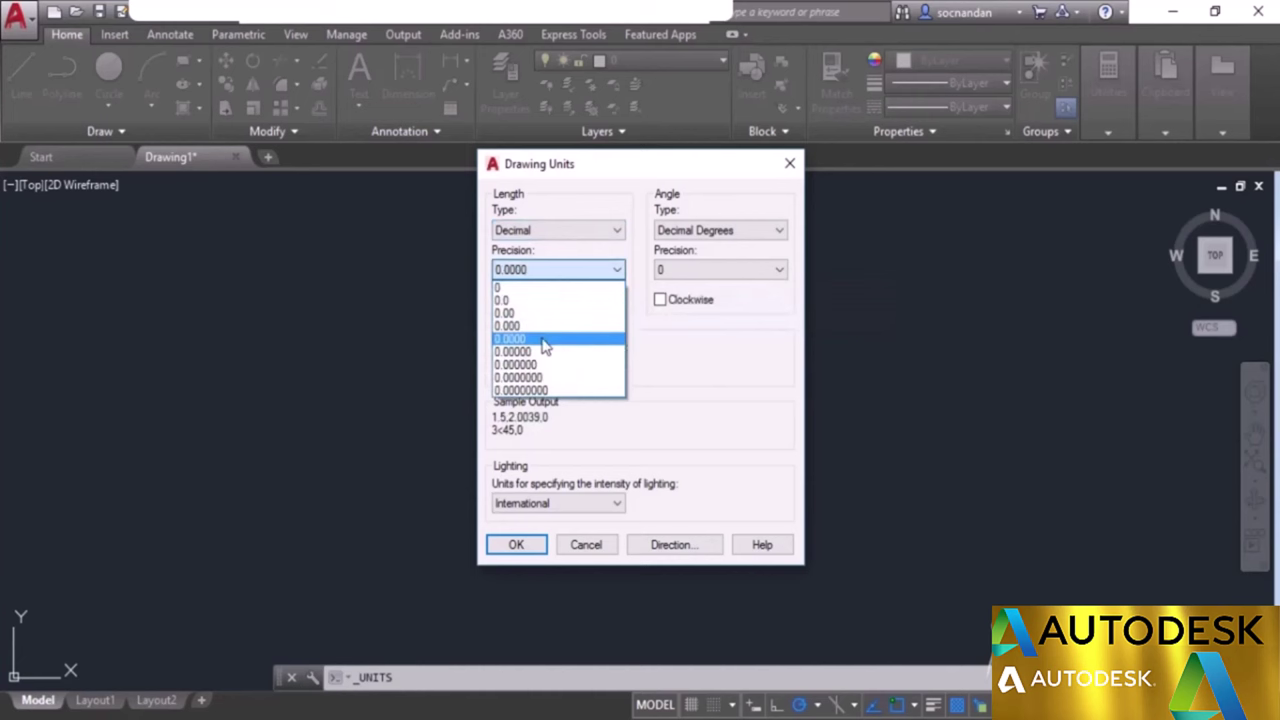
{"action": "left_click", "coordinate": [551, 313]}
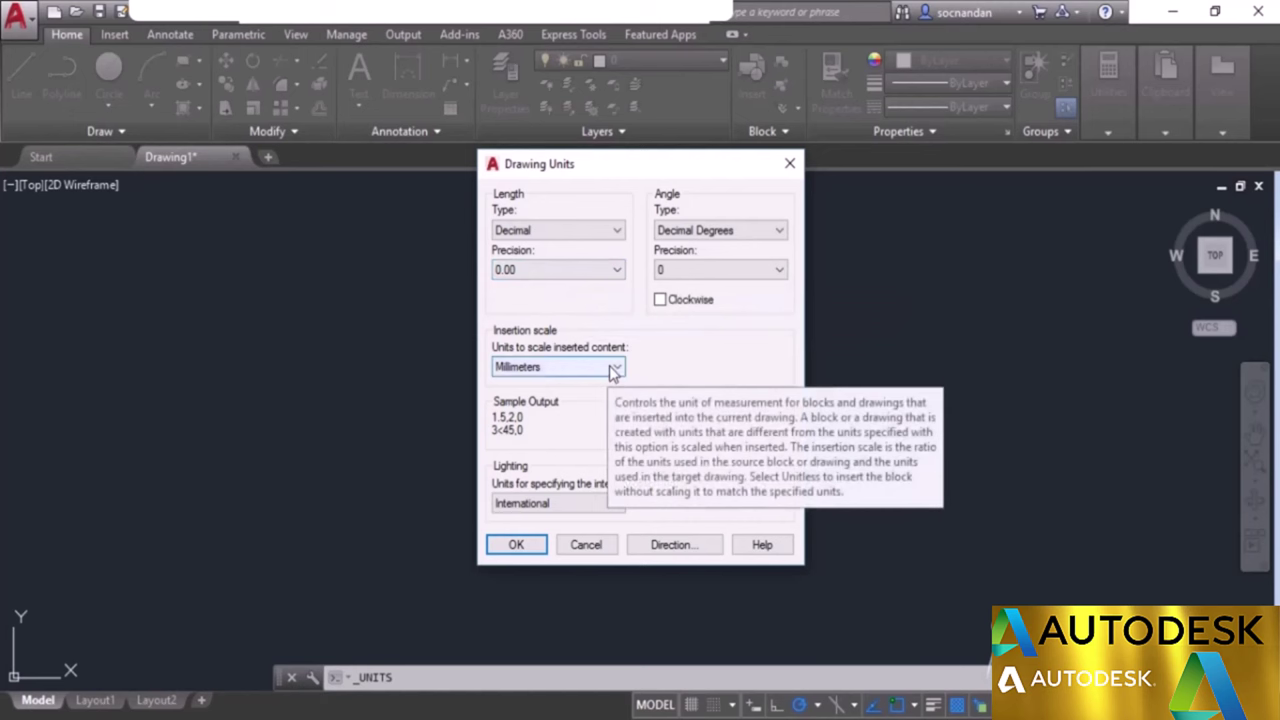
{"action": "left_click", "coordinate": [541, 373]}
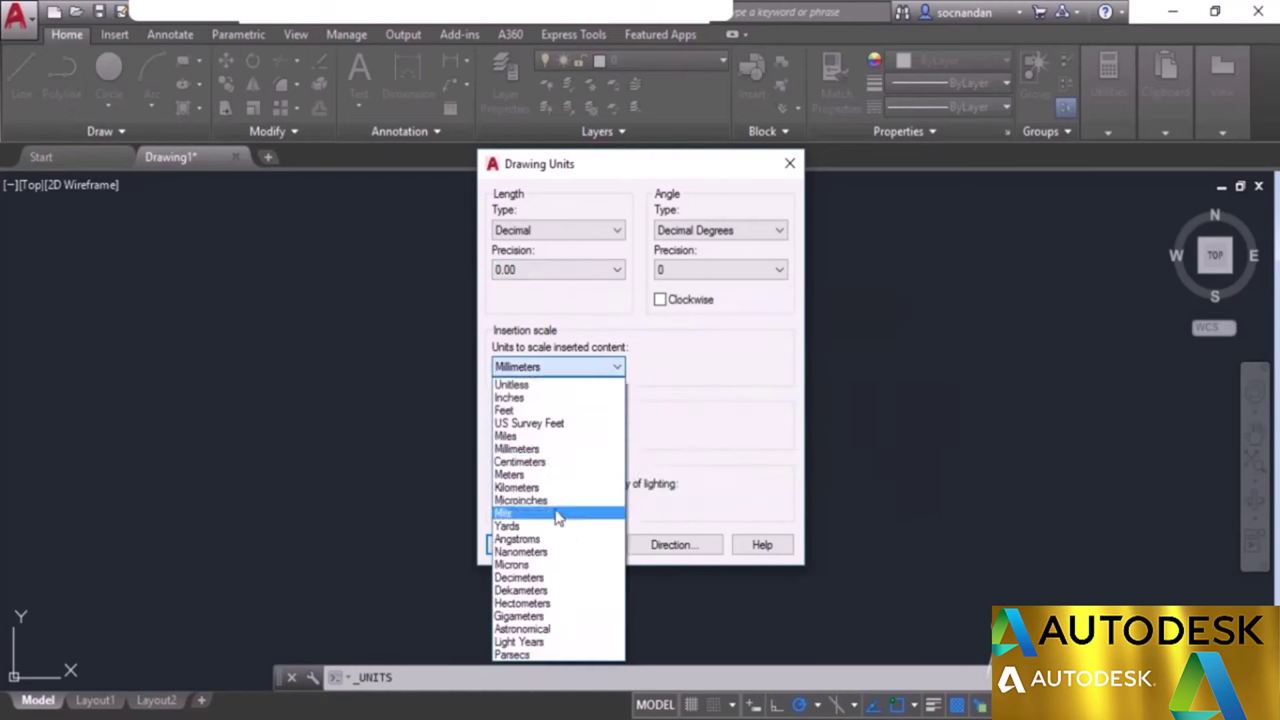
{"action": "left_click", "coordinate": [558, 398]}
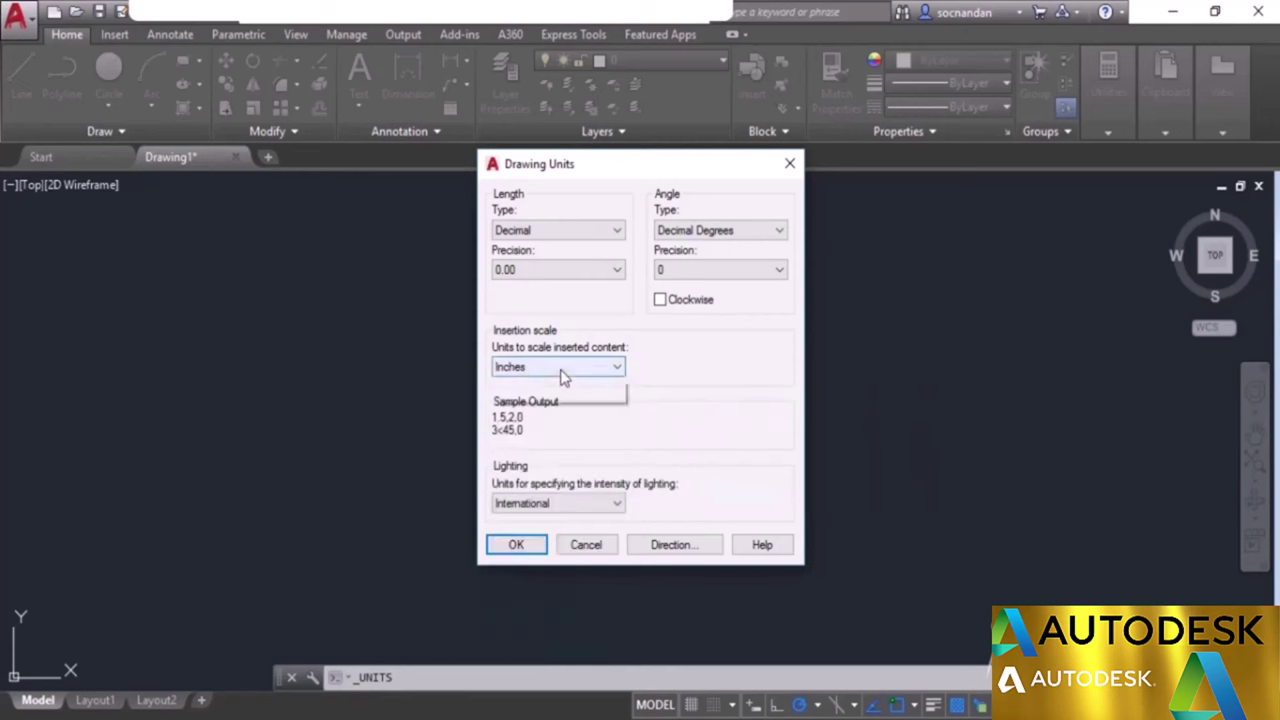
{"action": "left_click", "coordinate": [560, 370]}
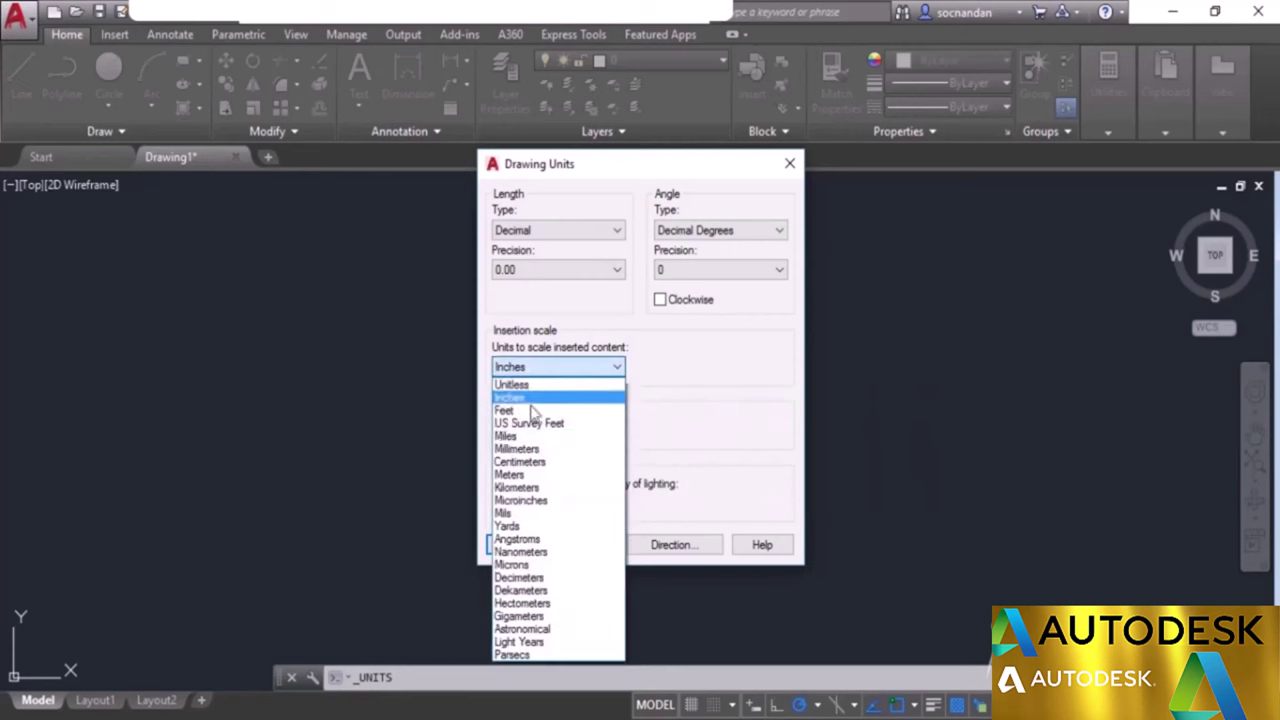
{"action": "left_click", "coordinate": [540, 450]}
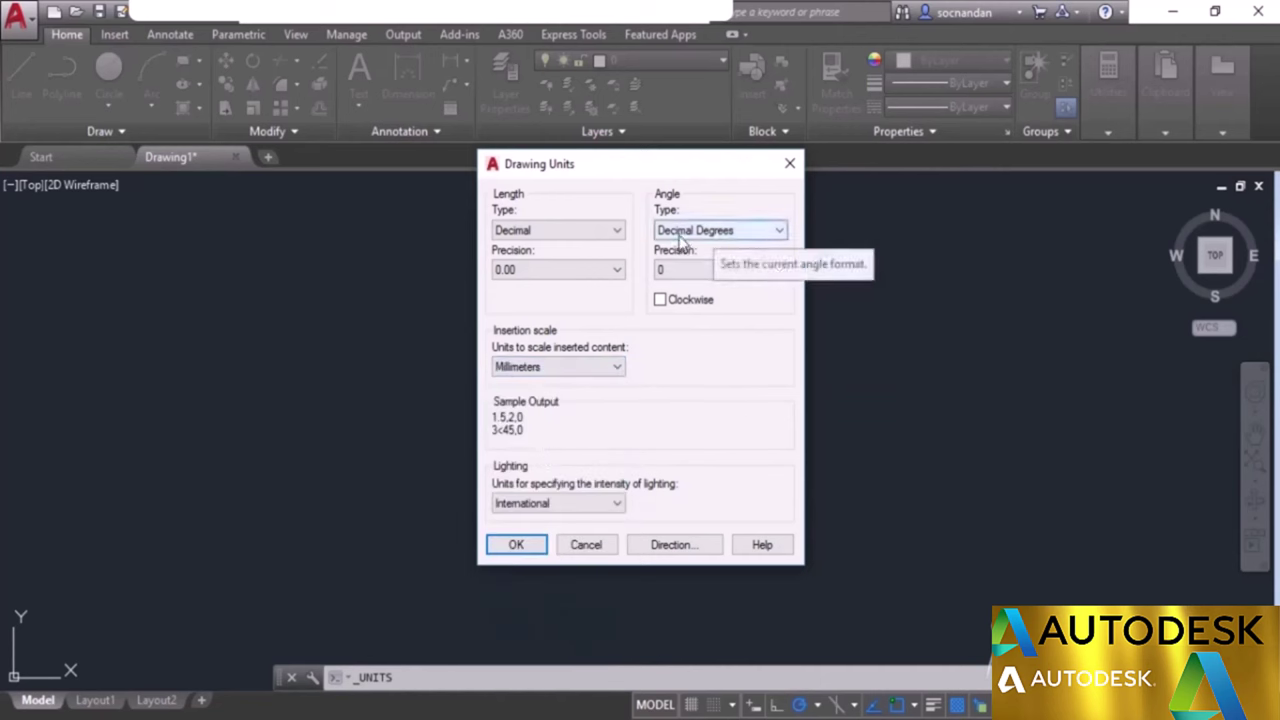
Review the angle types, keep Decimal Degrees, and set the angle precision to 0.00.
{"action": "left_click", "coordinate": [722, 232]}
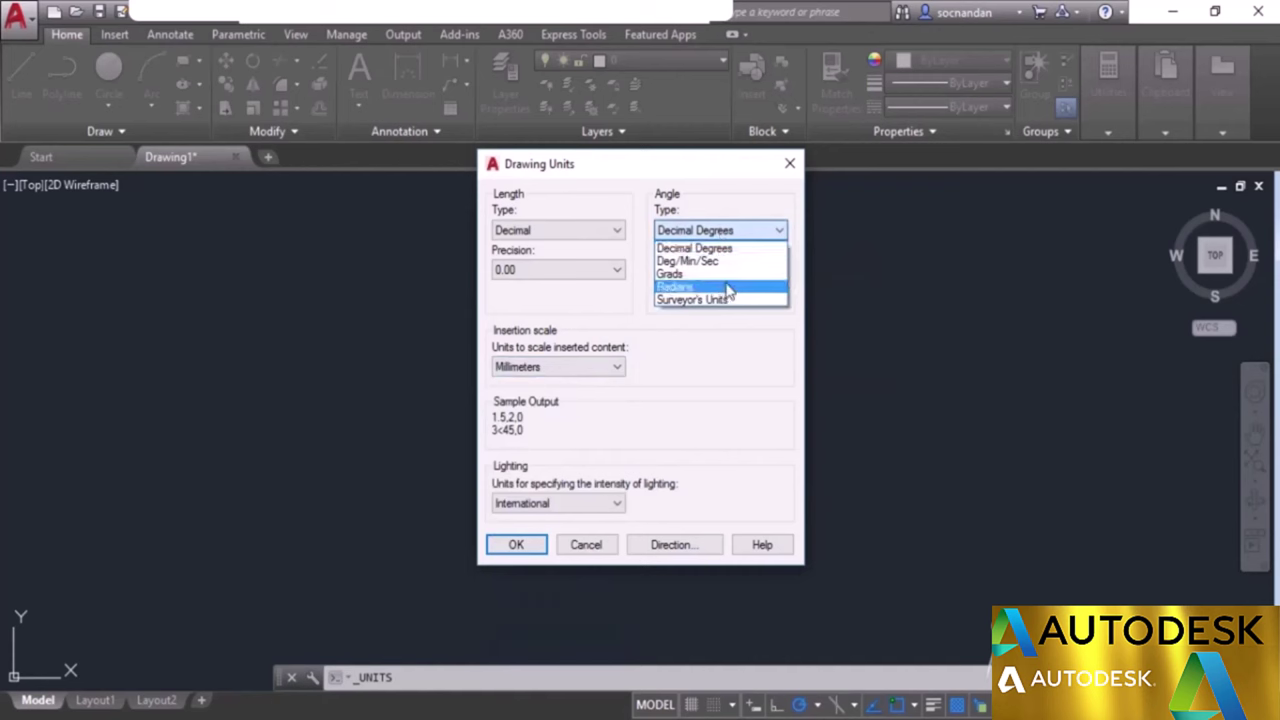
{"action": "left_click", "coordinate": [757, 238]}
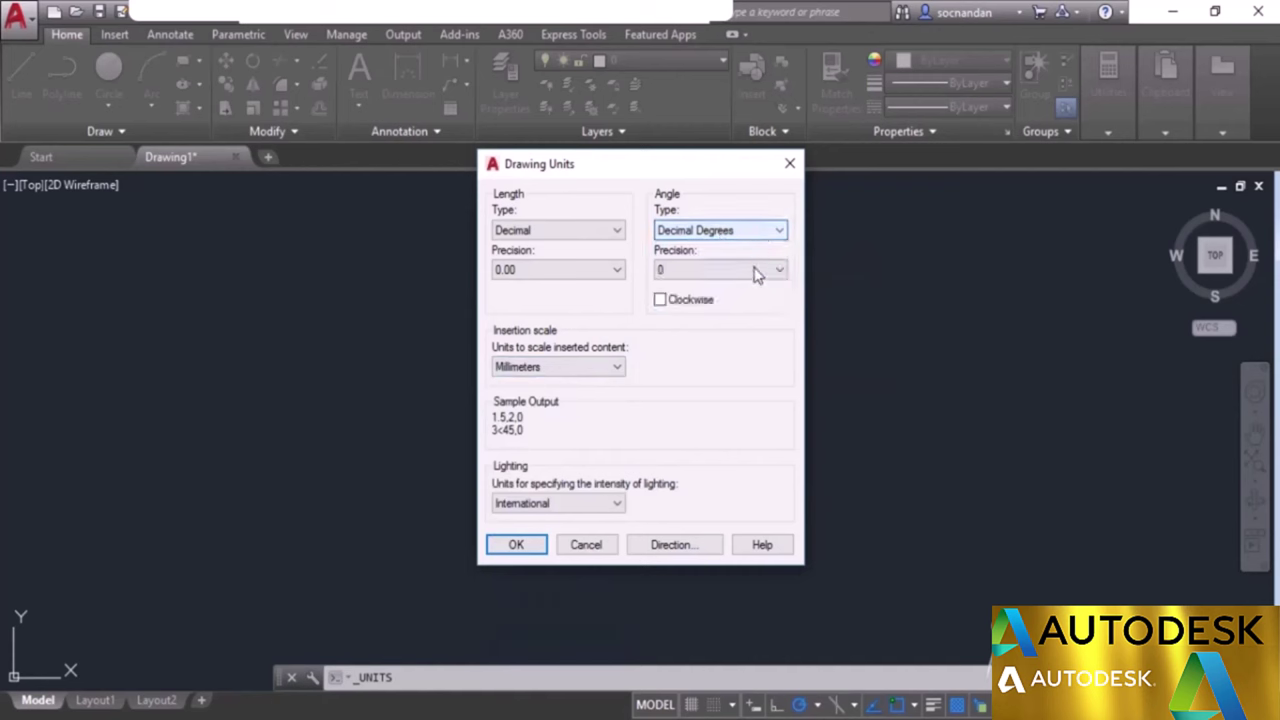
{"action": "left_click", "coordinate": [757, 270]}
{"action": "left_click", "coordinate": [748, 314]}
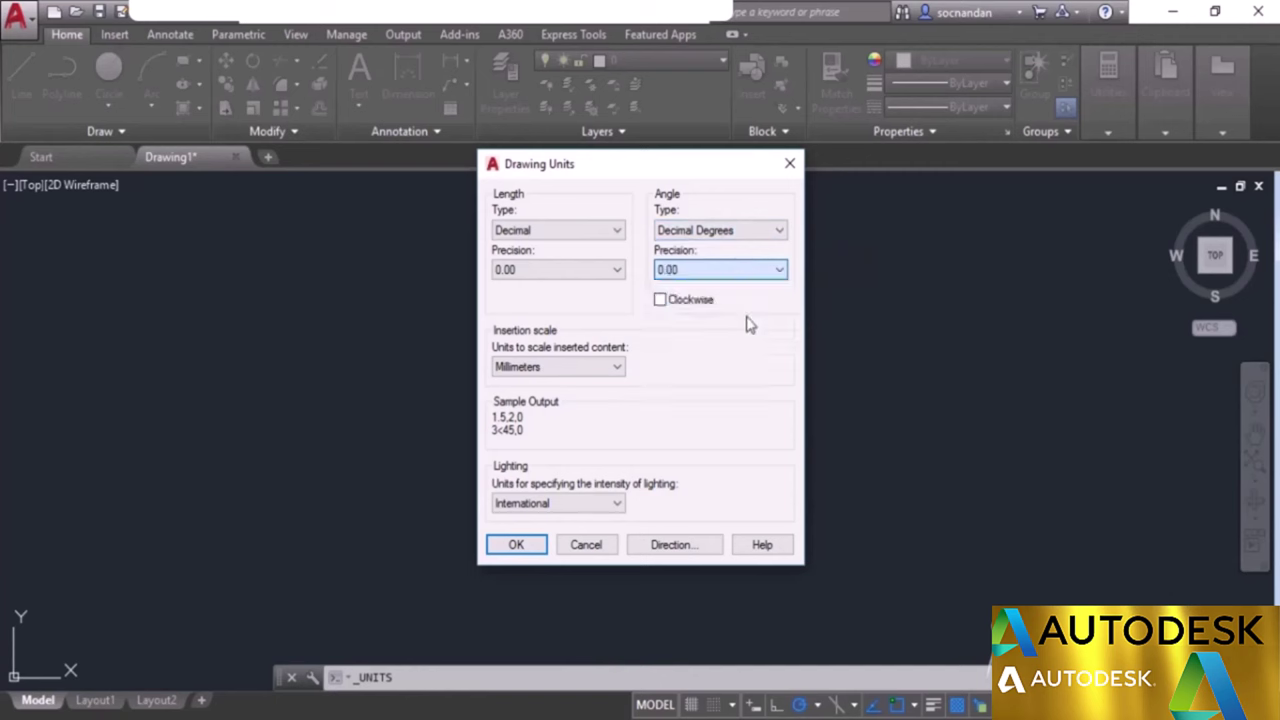
Try the Clockwise angle direction, leave it switched off, and accept the drawing units.
{"action": "left_click", "coordinate": [664, 305]}
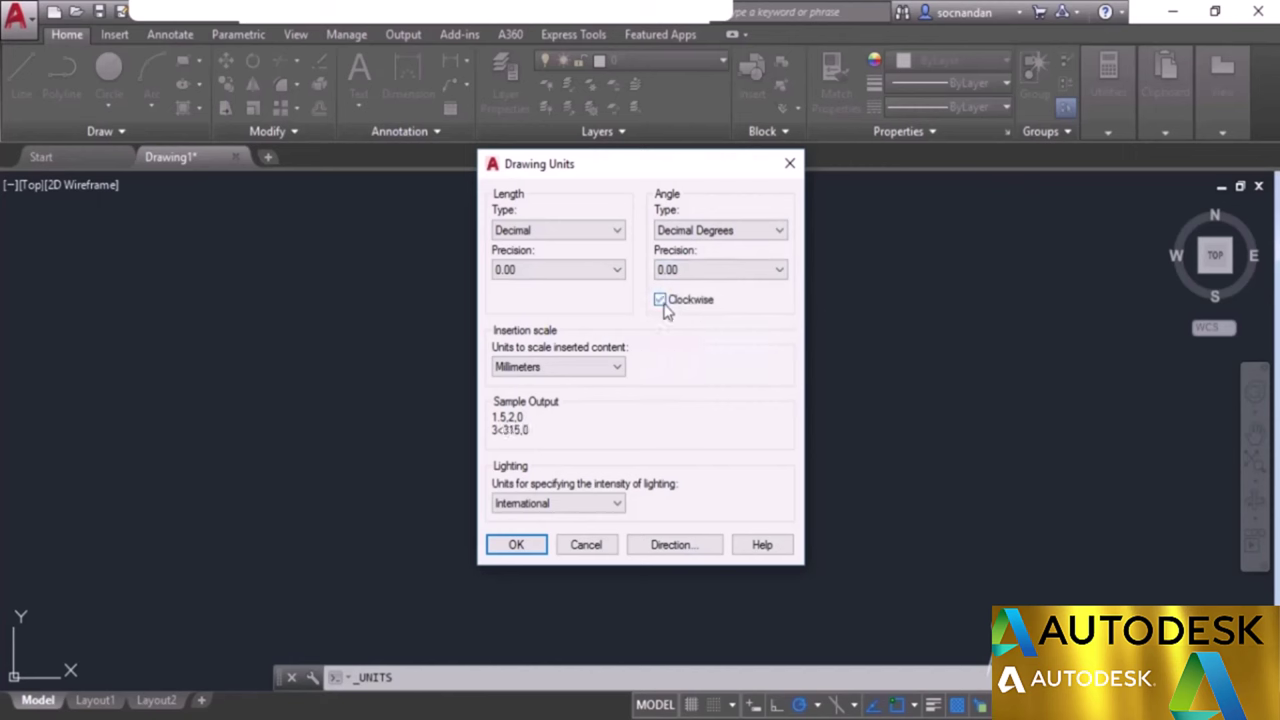
{"action": "left_click", "coordinate": [664, 305]}
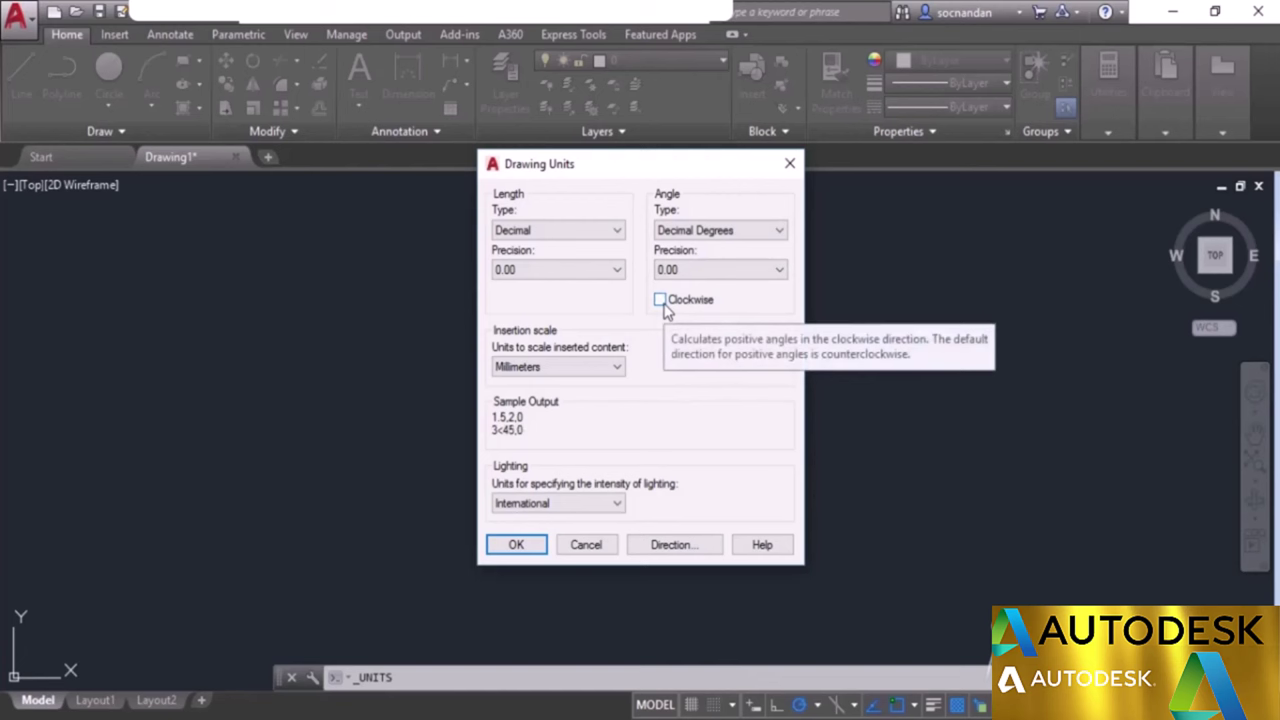
{"action": "left_click", "coordinate": [665, 308]}
{"action": "left_click", "coordinate": [665, 305]}
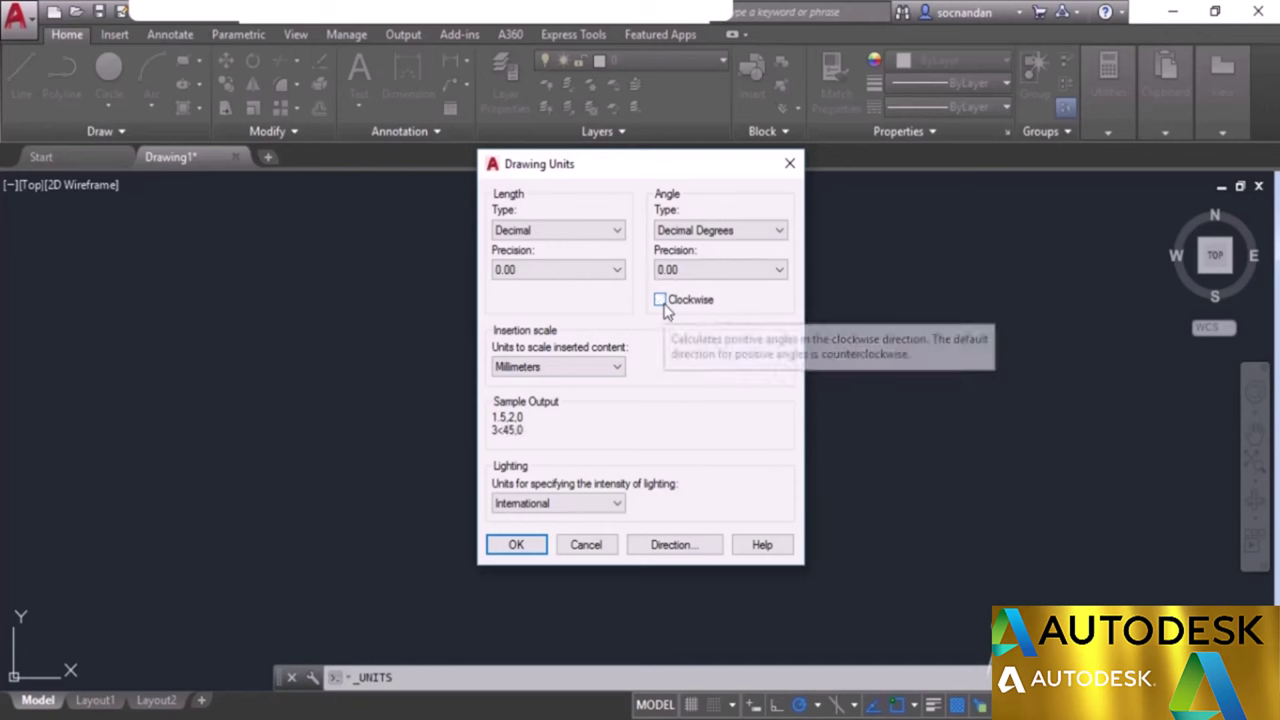
{"action": "left_click", "coordinate": [536, 548]}
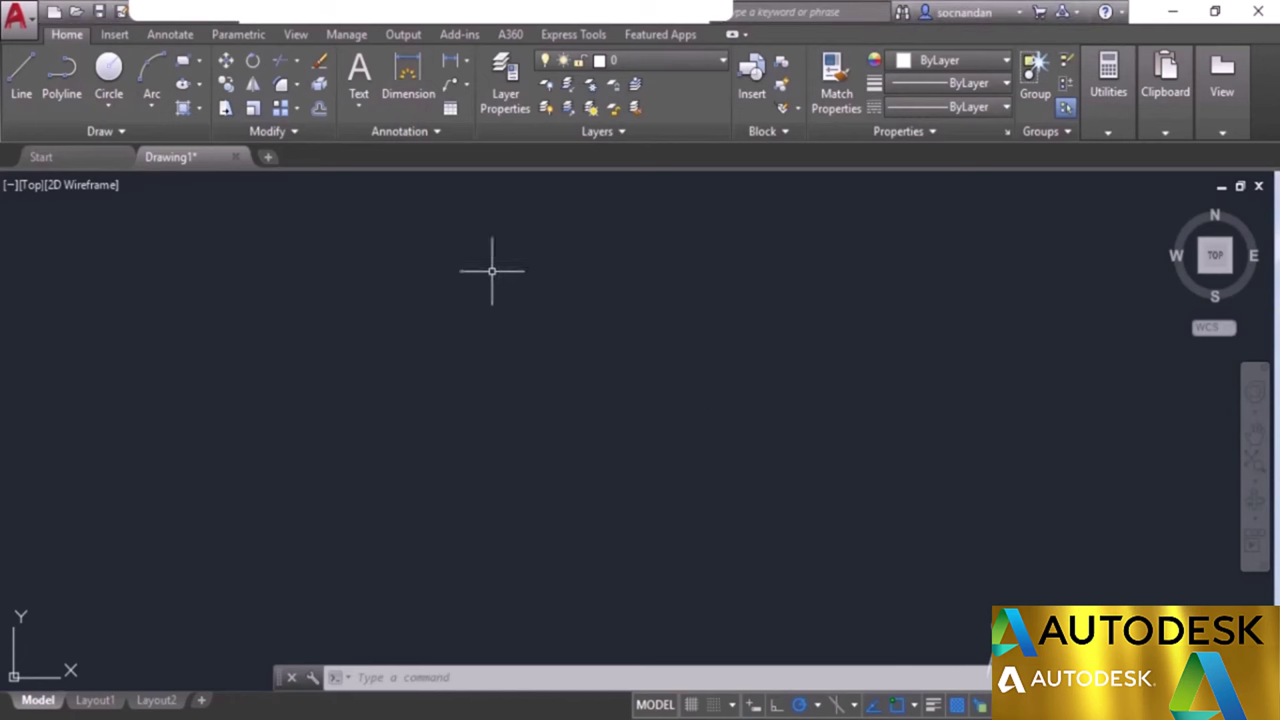
Start saving the drawing as a drawing template (DWT) and choose the Desktop as the destination folder.
{"action": "left_click", "coordinate": [14, 18]}
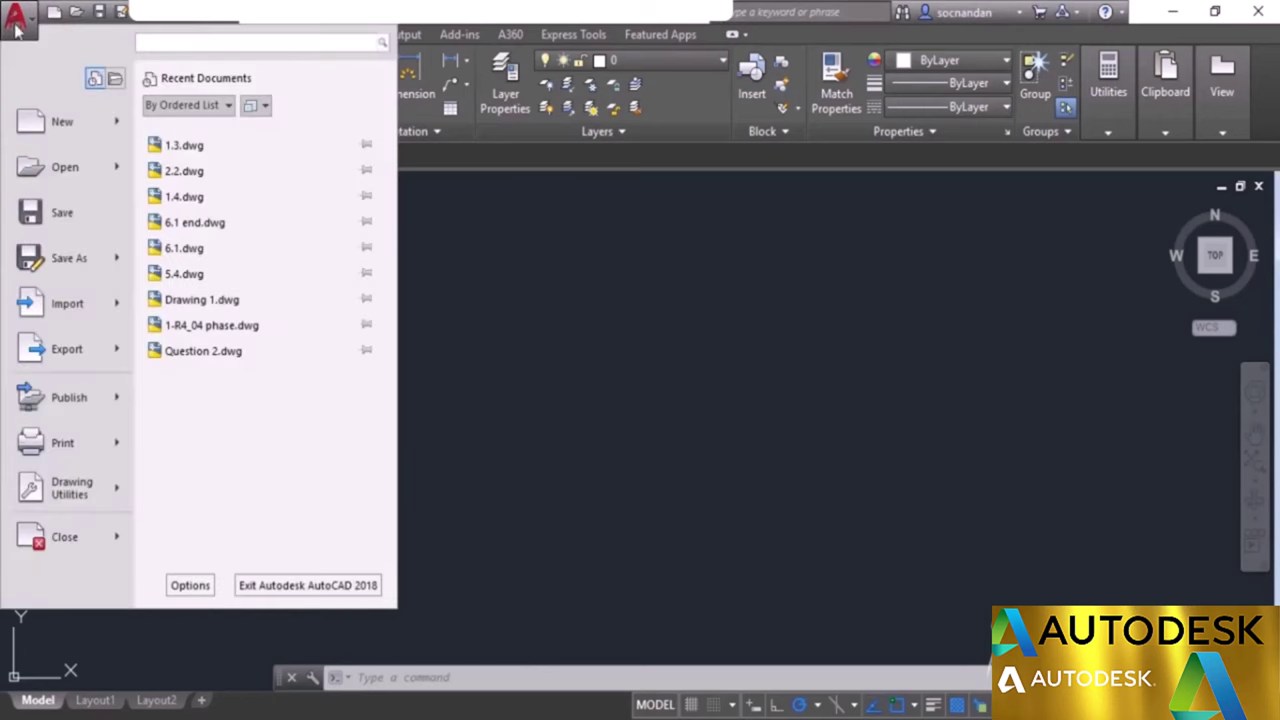
{"action": "mouse_move", "coordinate": [118, 261]}
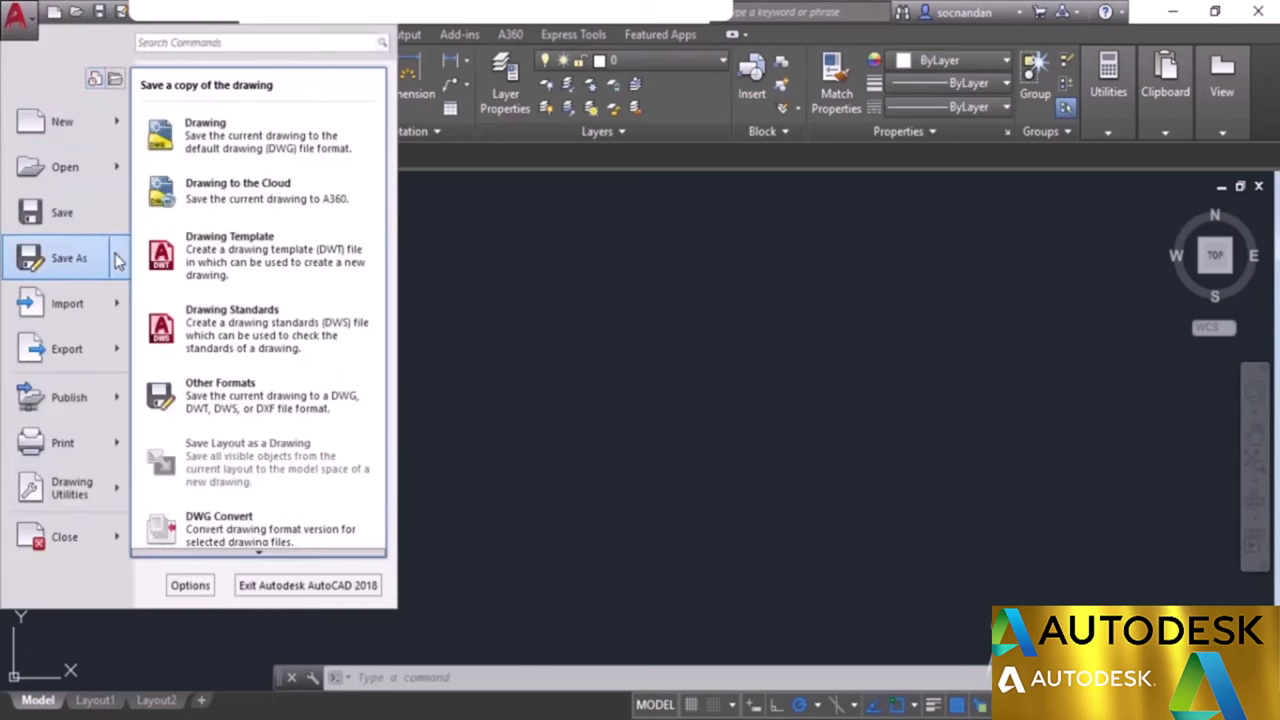
{"action": "left_click", "coordinate": [324, 260]}
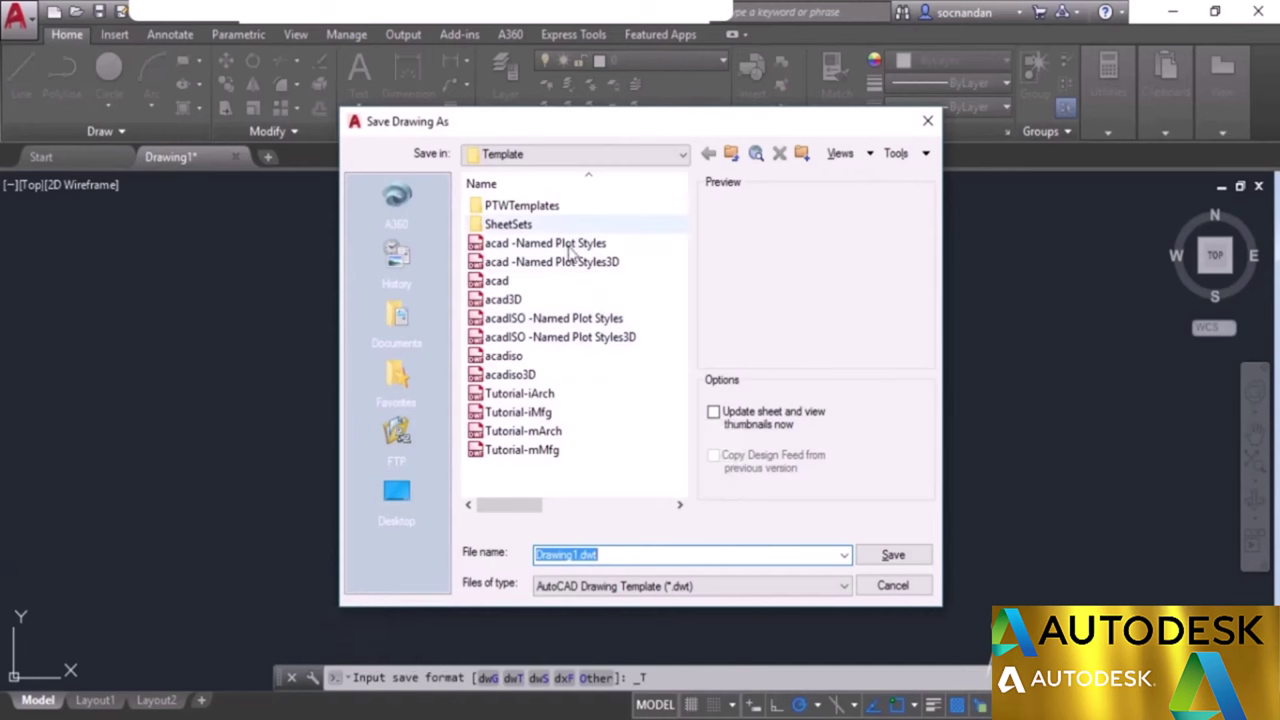
{"action": "left_click", "coordinate": [680, 154]}
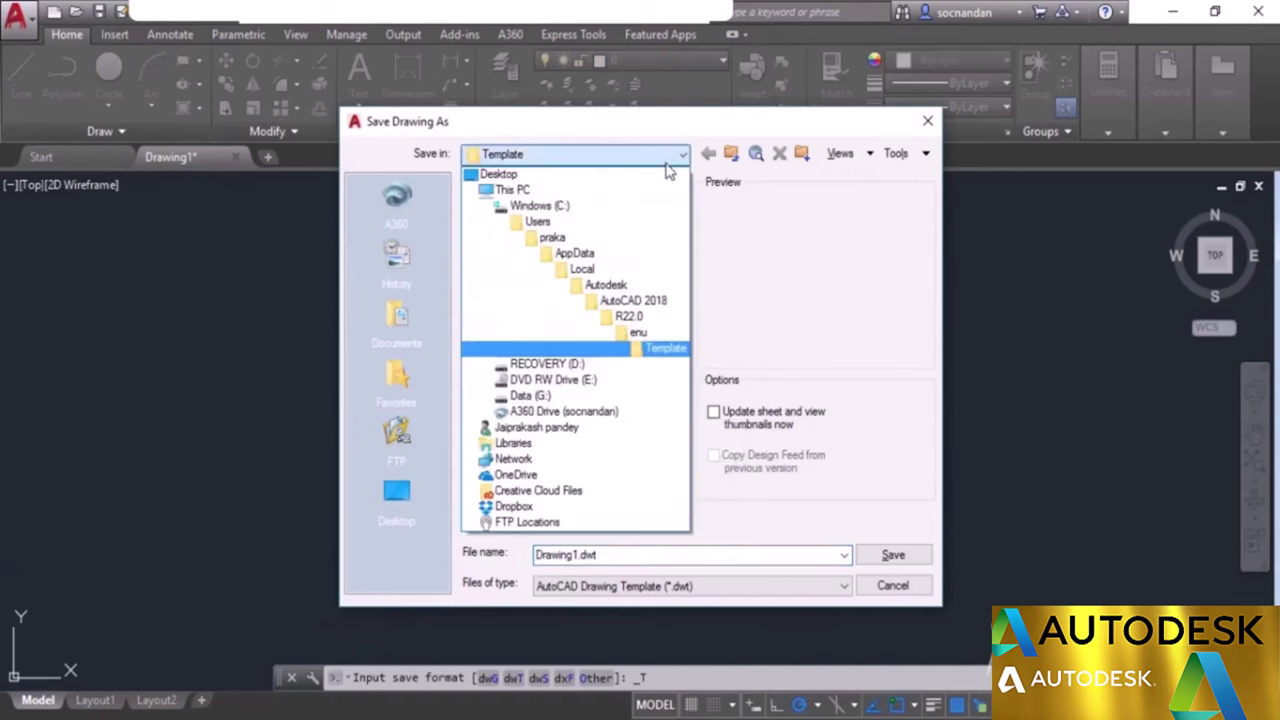
{"action": "left_click", "coordinate": [673, 355]}
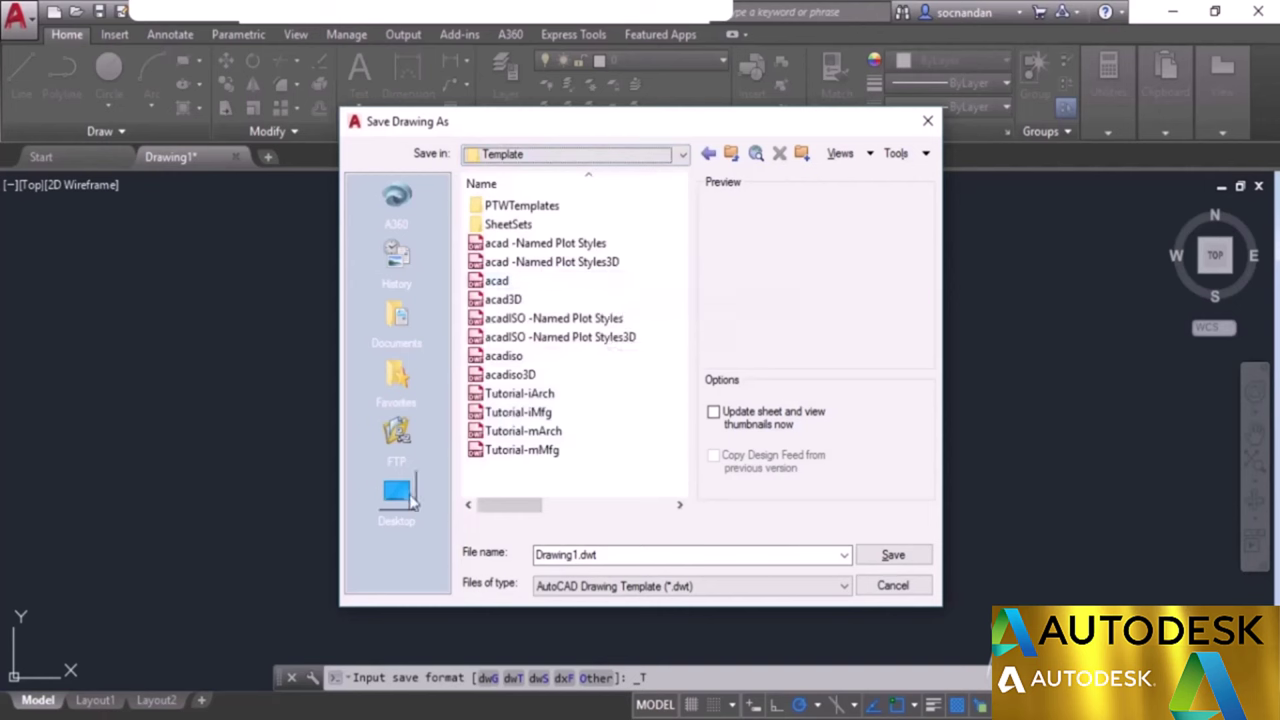
{"action": "left_click", "coordinate": [397, 494]}
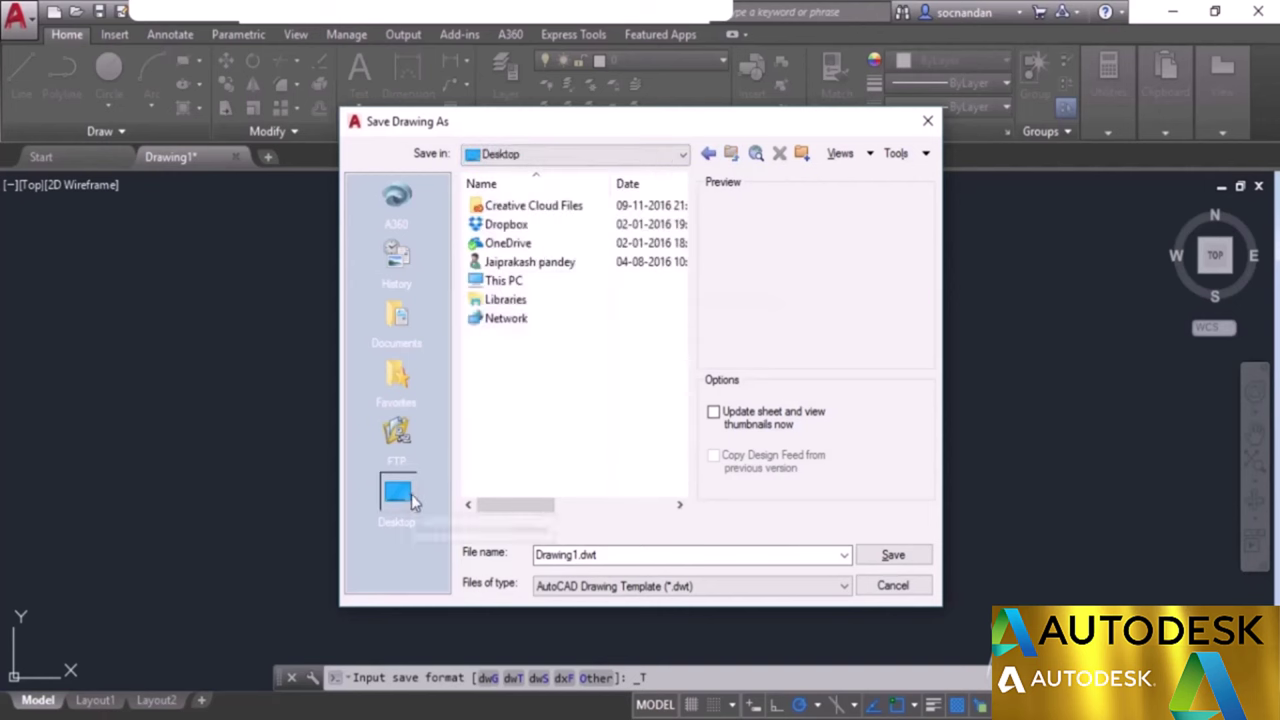
Save the template as Sample template with its existing description and Metric measurement, and close its drawing.
{"action": "left_click", "coordinate": [643, 557]}
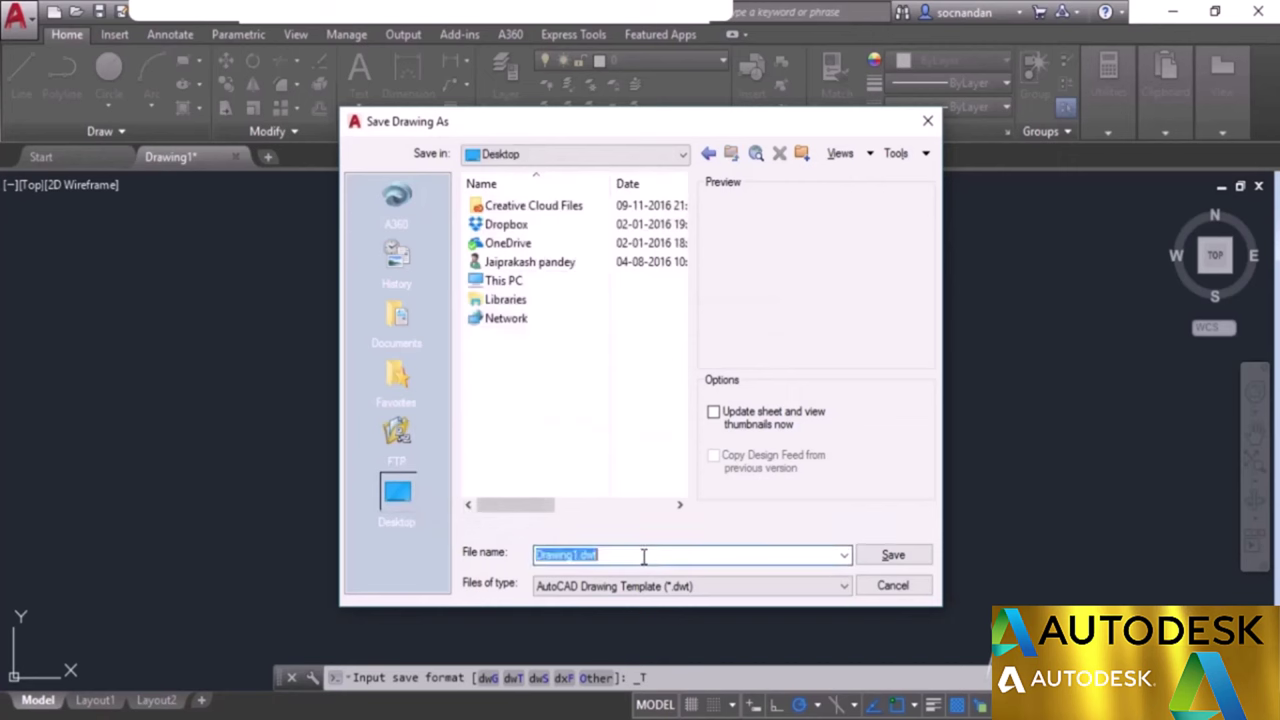
{"action": "type", "text": "Sample template"}
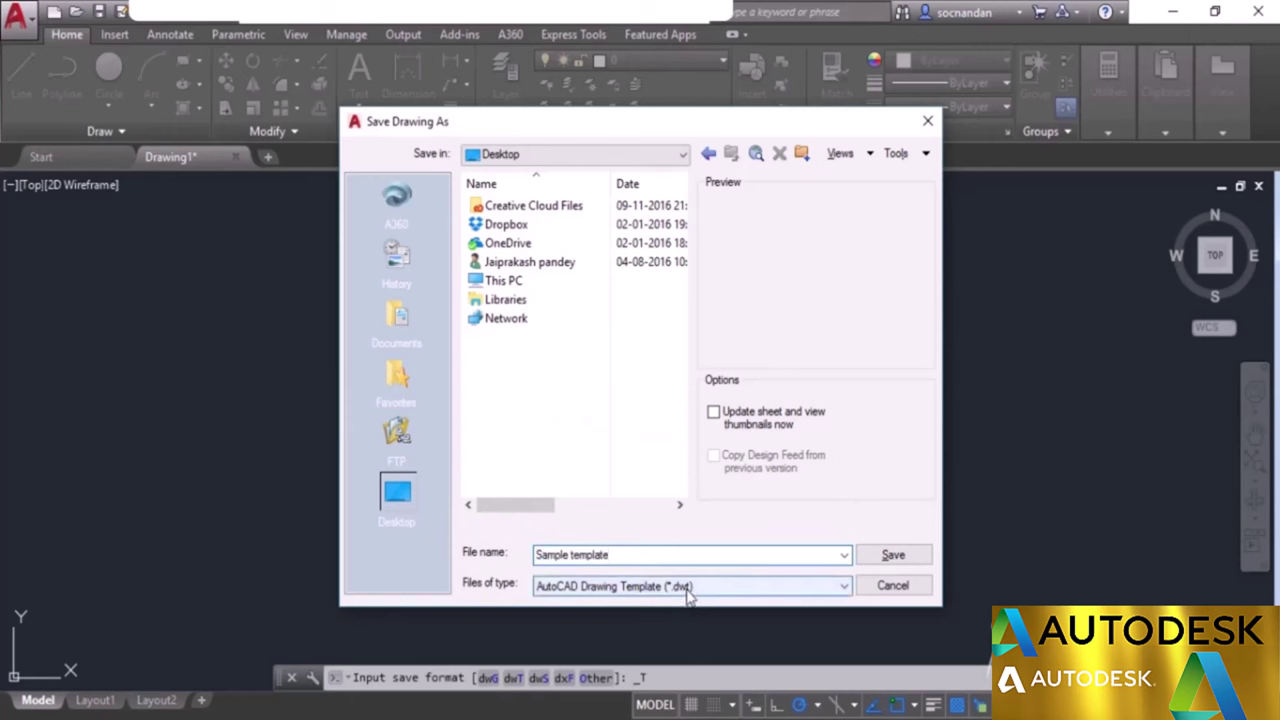
{"action": "left_click", "coordinate": [892, 555]}
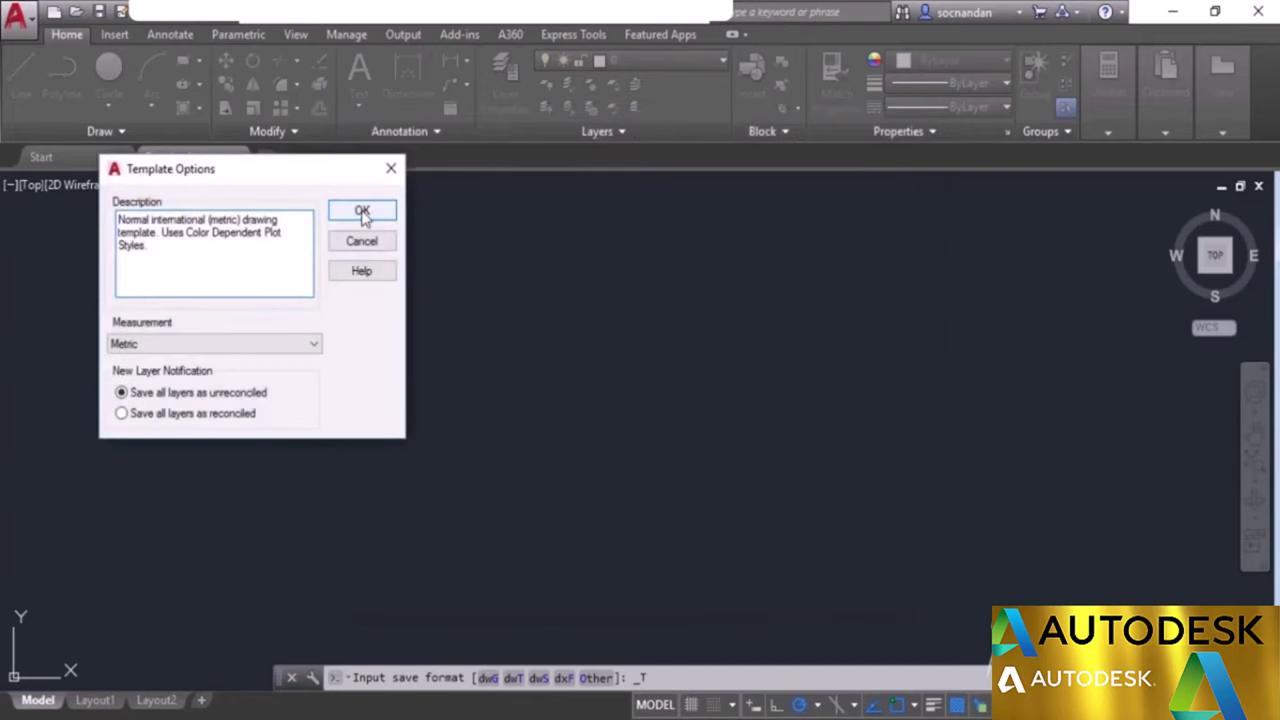
{"action": "left_click_drag", "start_coordinate": [290, 178], "coordinate": [568, 233]}
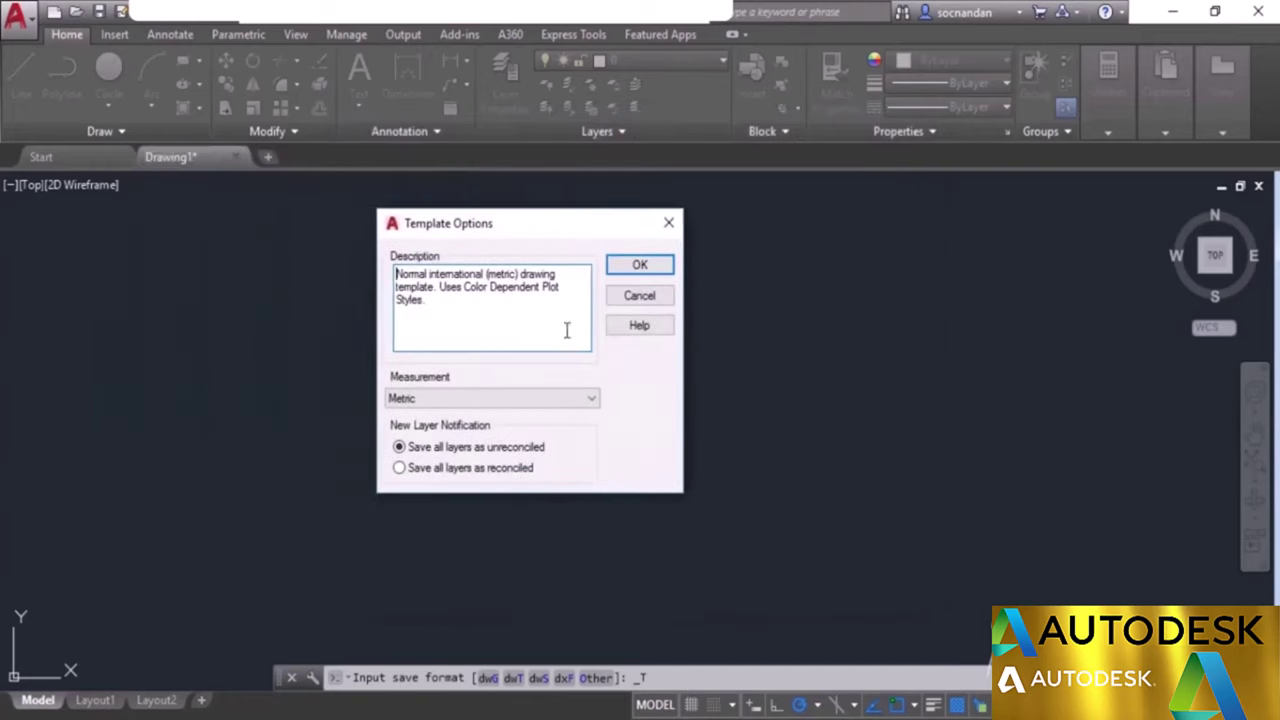
{"action": "left_click", "coordinate": [640, 266]}
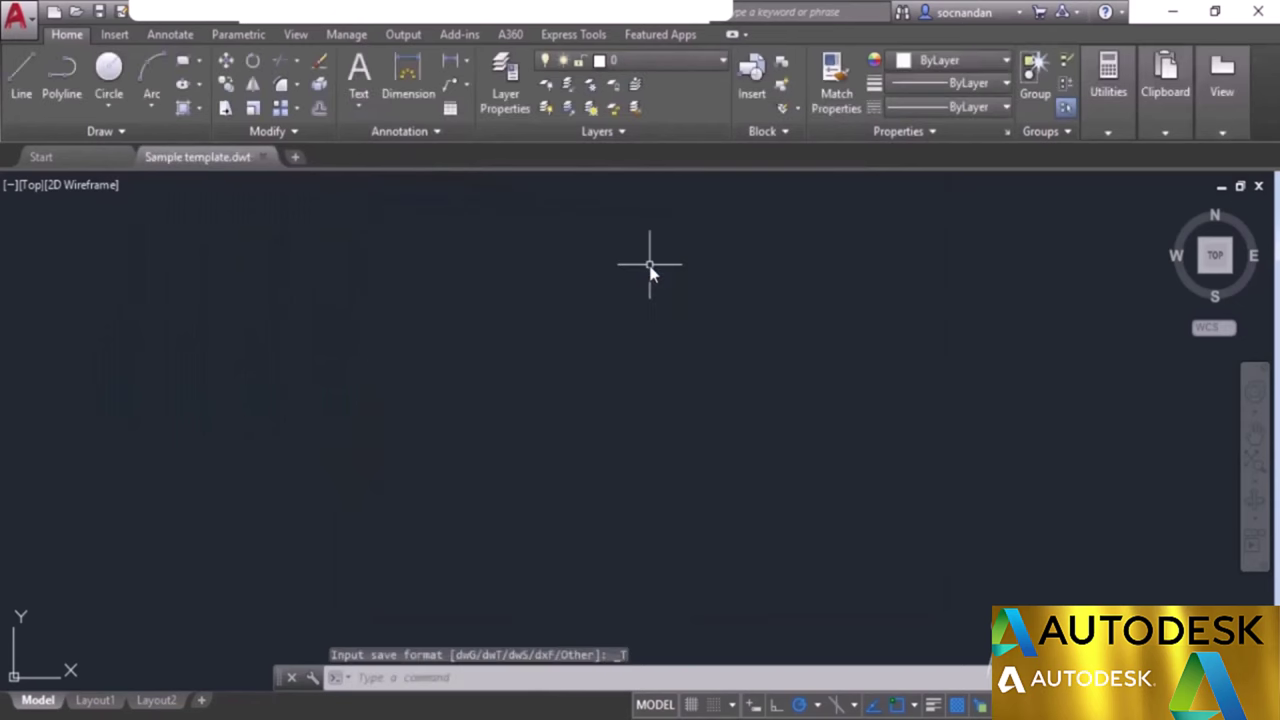
{"action": "left_click", "coordinate": [262, 157]}
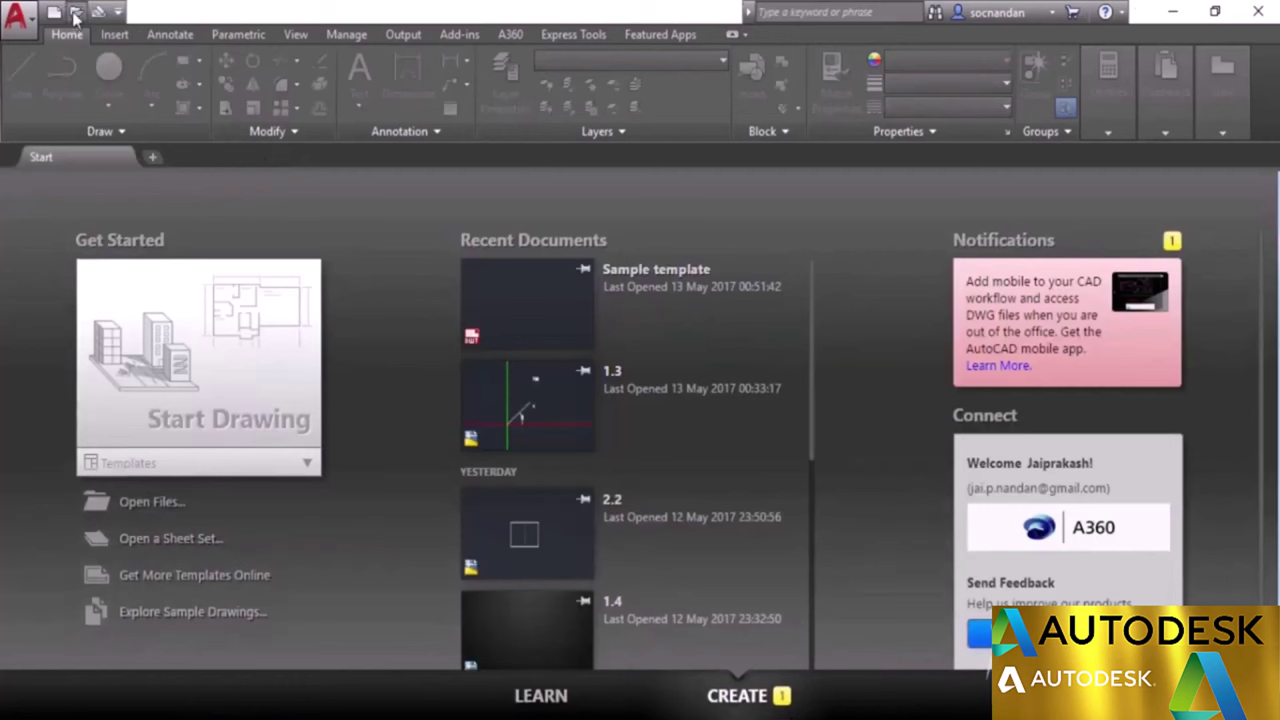
Browse the list of available drawing templates on the start page.
{"action": "left_click", "coordinate": [309, 465]}
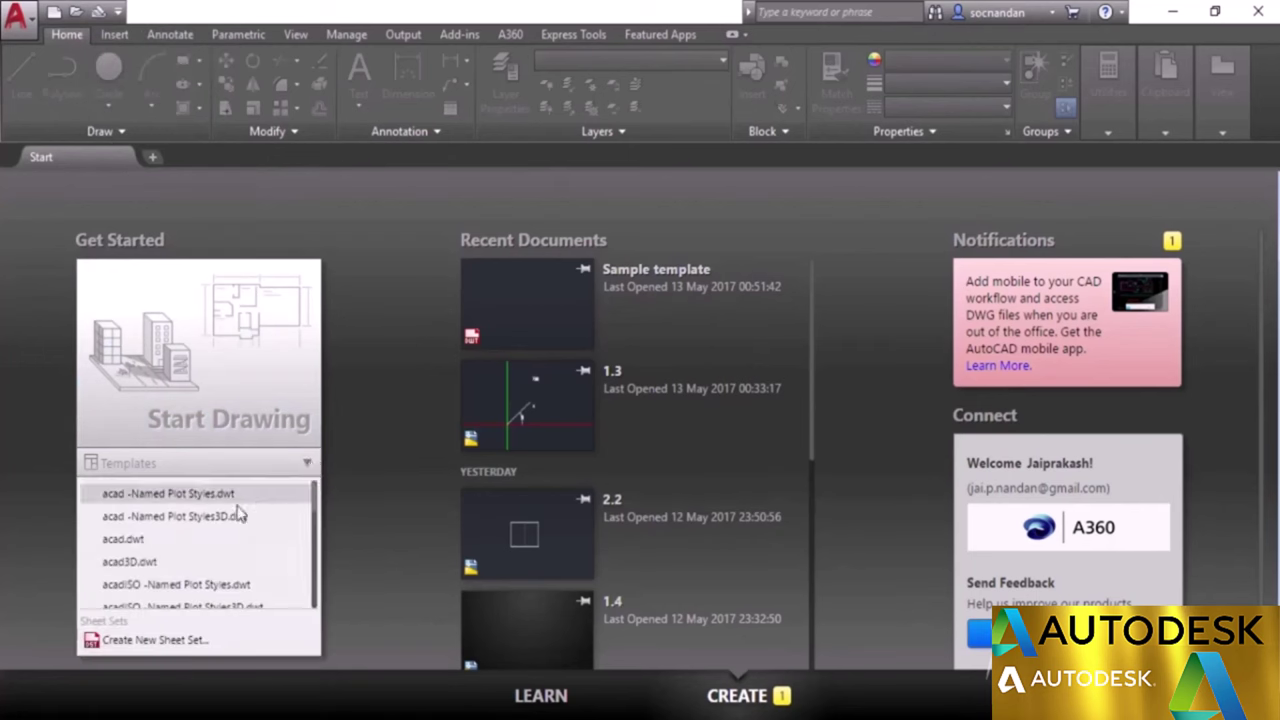
{"action": "scroll", "coordinate": [197, 510], "scroll_direction": "down", "scroll_amount": 2}
{"action": "scroll", "coordinate": [197, 510], "scroll_direction": "down", "scroll_amount": 3}
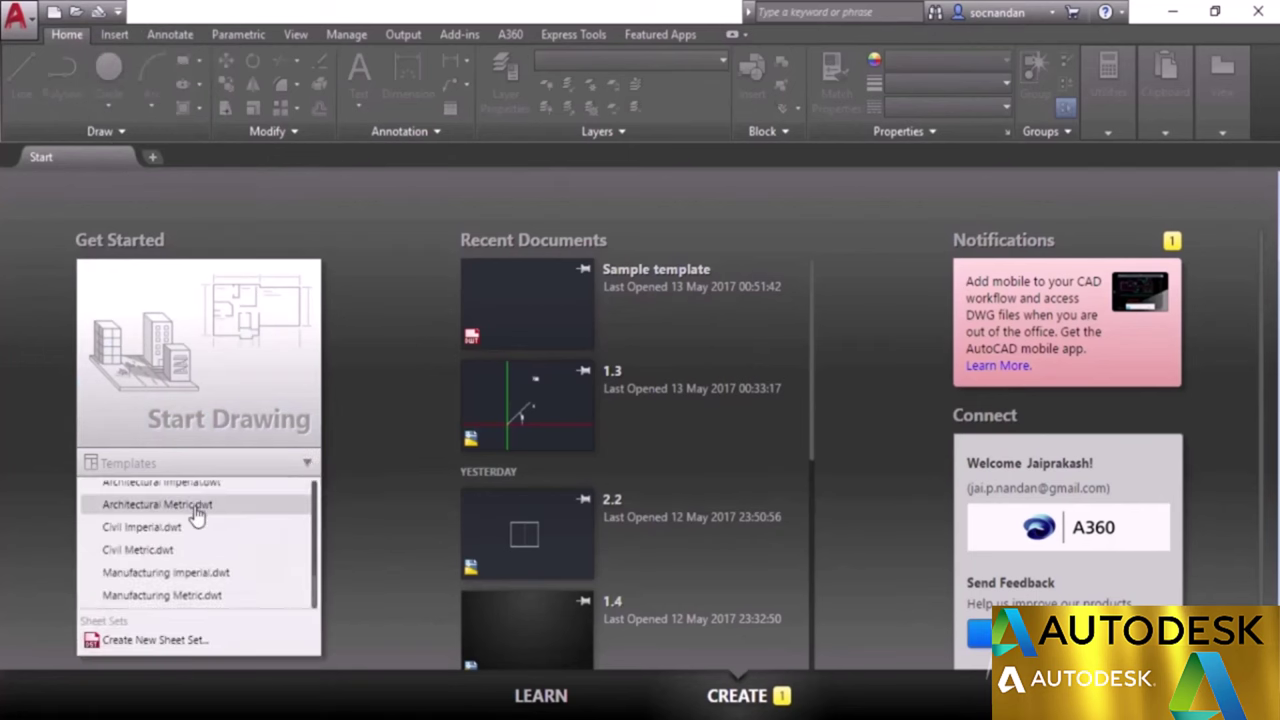
{"action": "scroll", "coordinate": [195, 512], "scroll_direction": "up", "scroll_amount": 6}
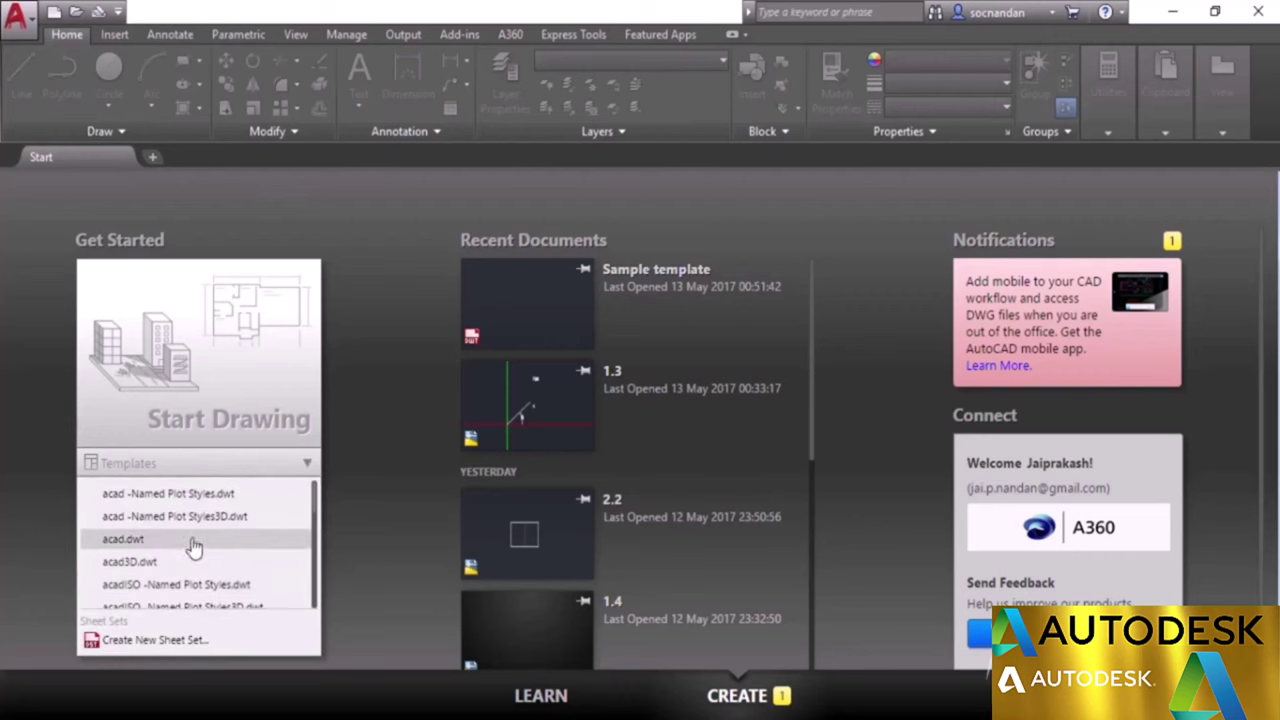
{"action": "left_click", "coordinate": [308, 464]}
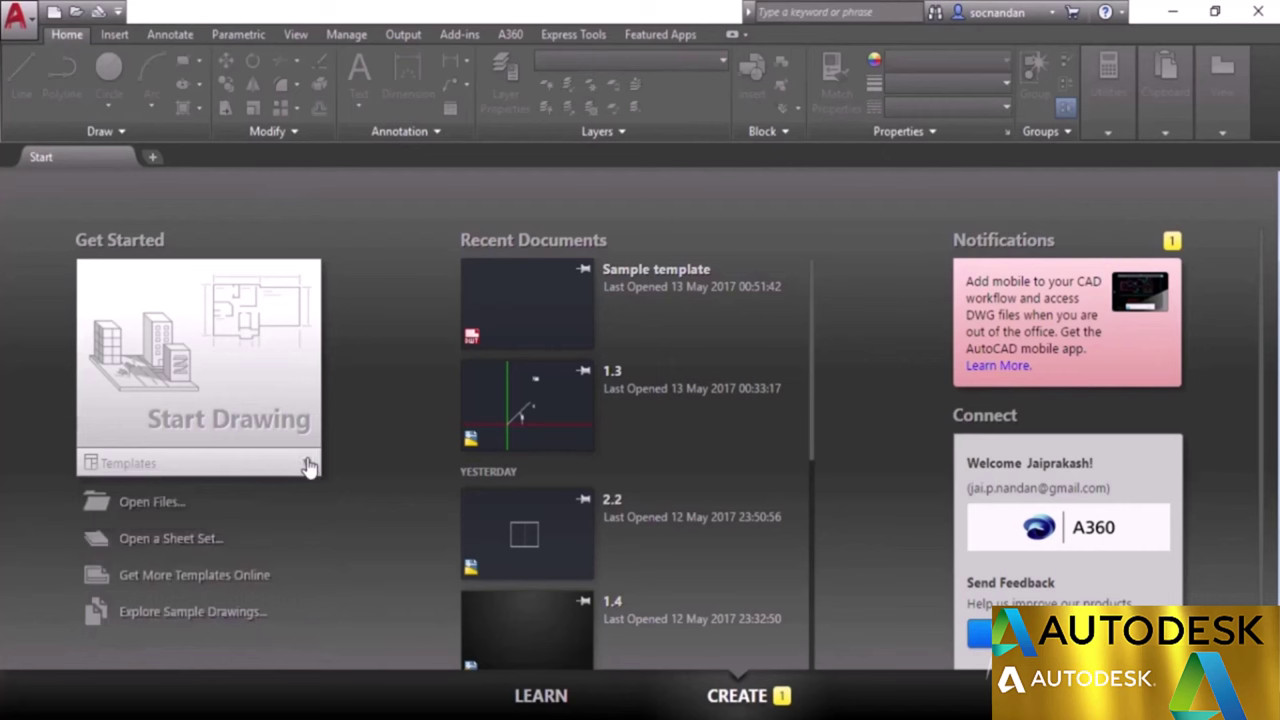
Open the Sample template file from the Desktop using the Drawing Template (*.dwt) file type.
{"action": "left_click", "coordinate": [146, 505]}
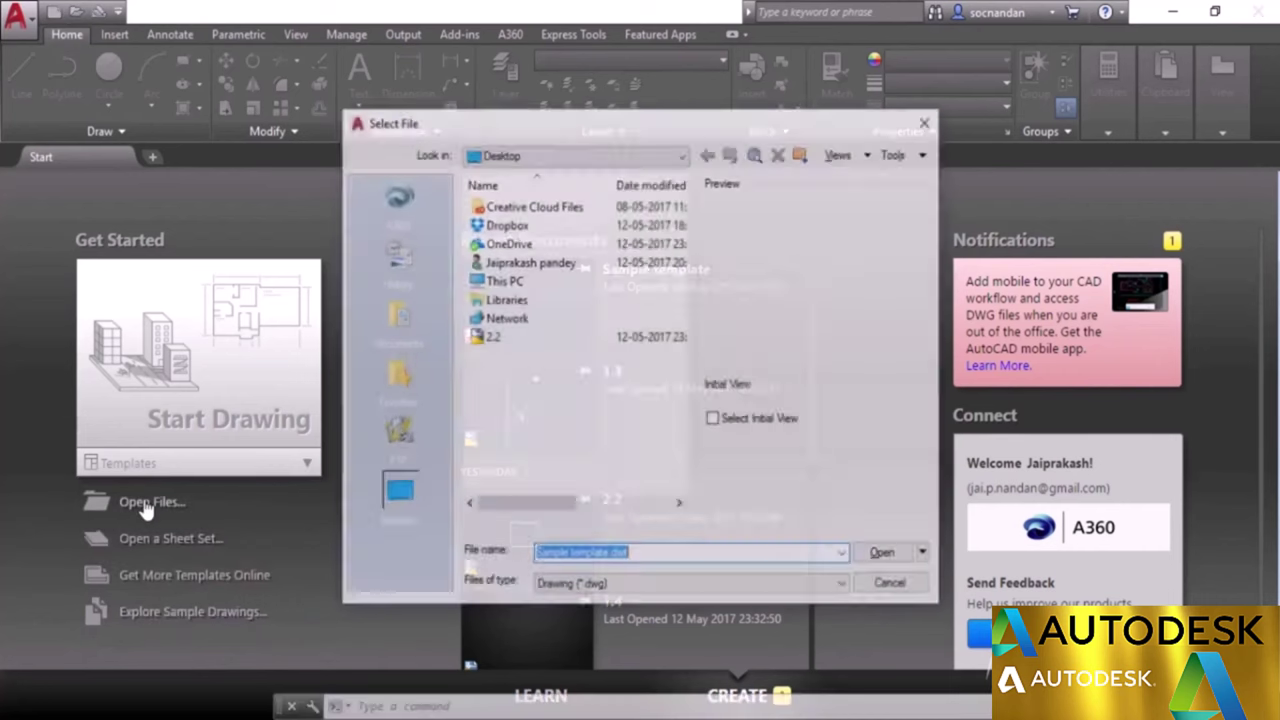
{"action": "left_click", "coordinate": [625, 588]}
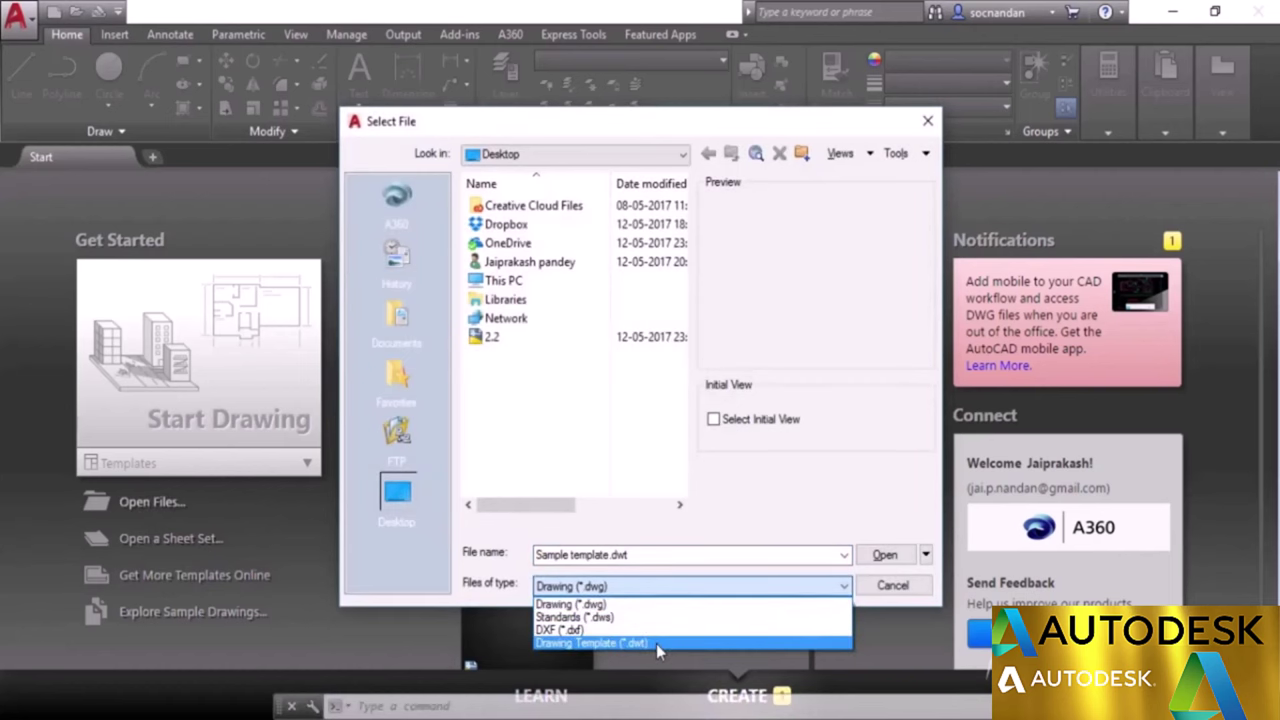
{"action": "left_click", "coordinate": [655, 643]}
{"action": "left_click", "coordinate": [390, 495]}
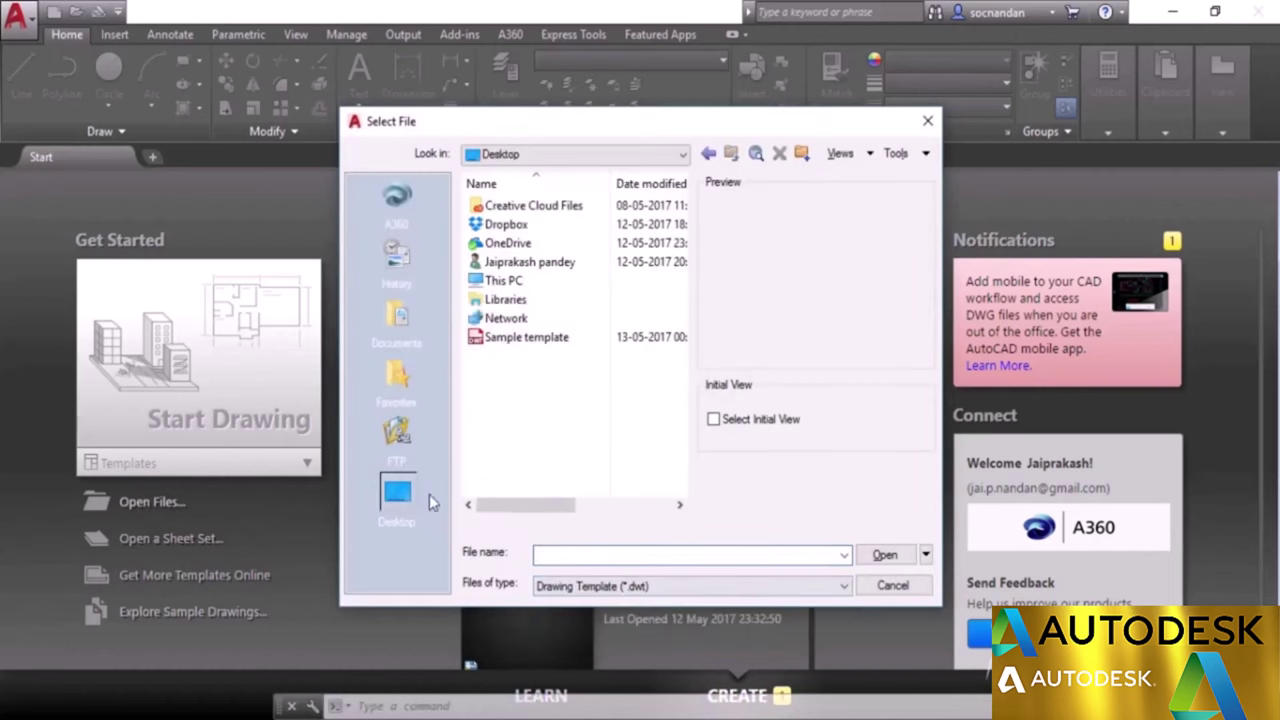
{"action": "left_click", "coordinate": [570, 340]}
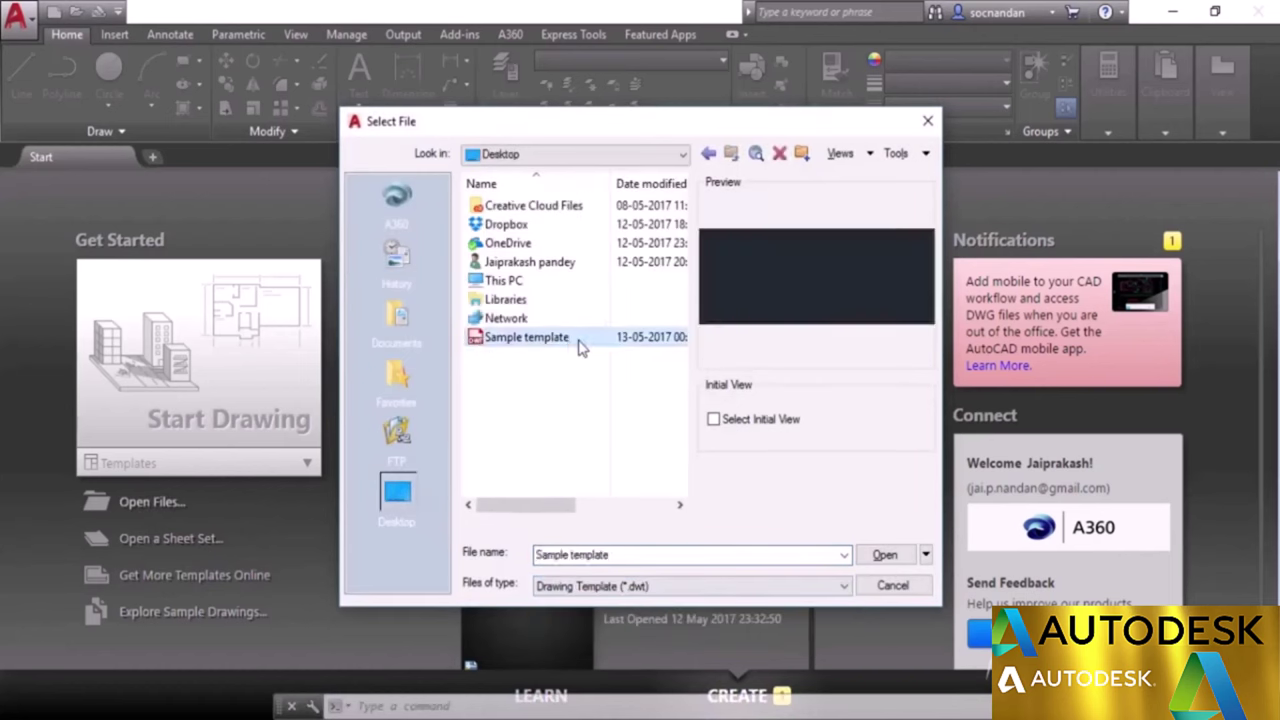
{"action": "left_click", "coordinate": [900, 557]}
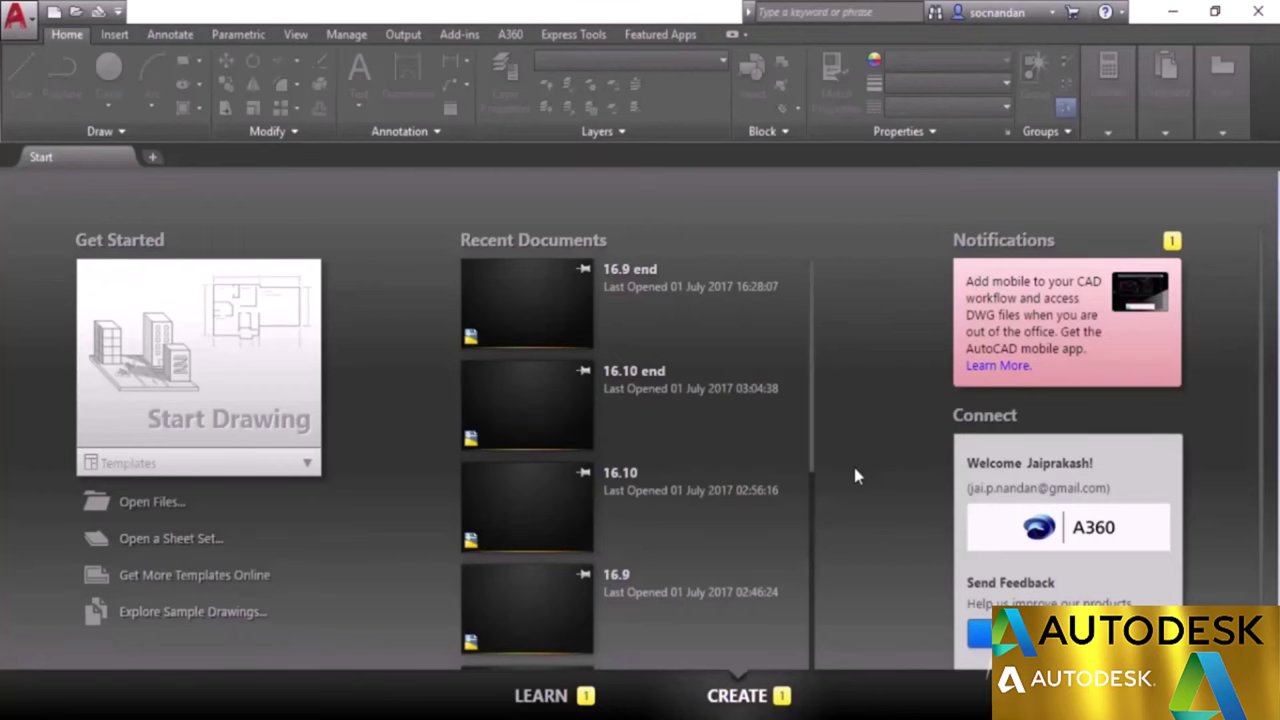
Start a new blank drawing from the start page.
{"action": "left_click", "coordinate": [295, 378]}
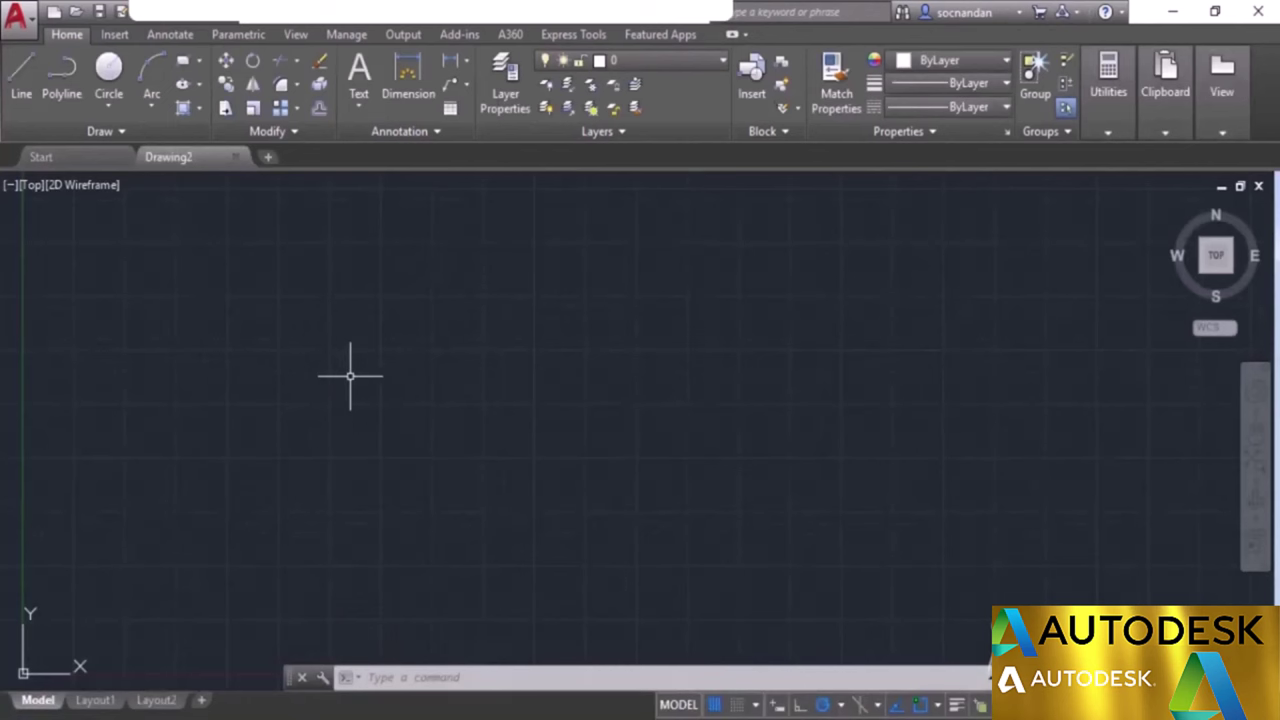
List the available length units with the -DWGUNITS command and exit without choosing one.
{"action": "type", "text": "-Dwg"}
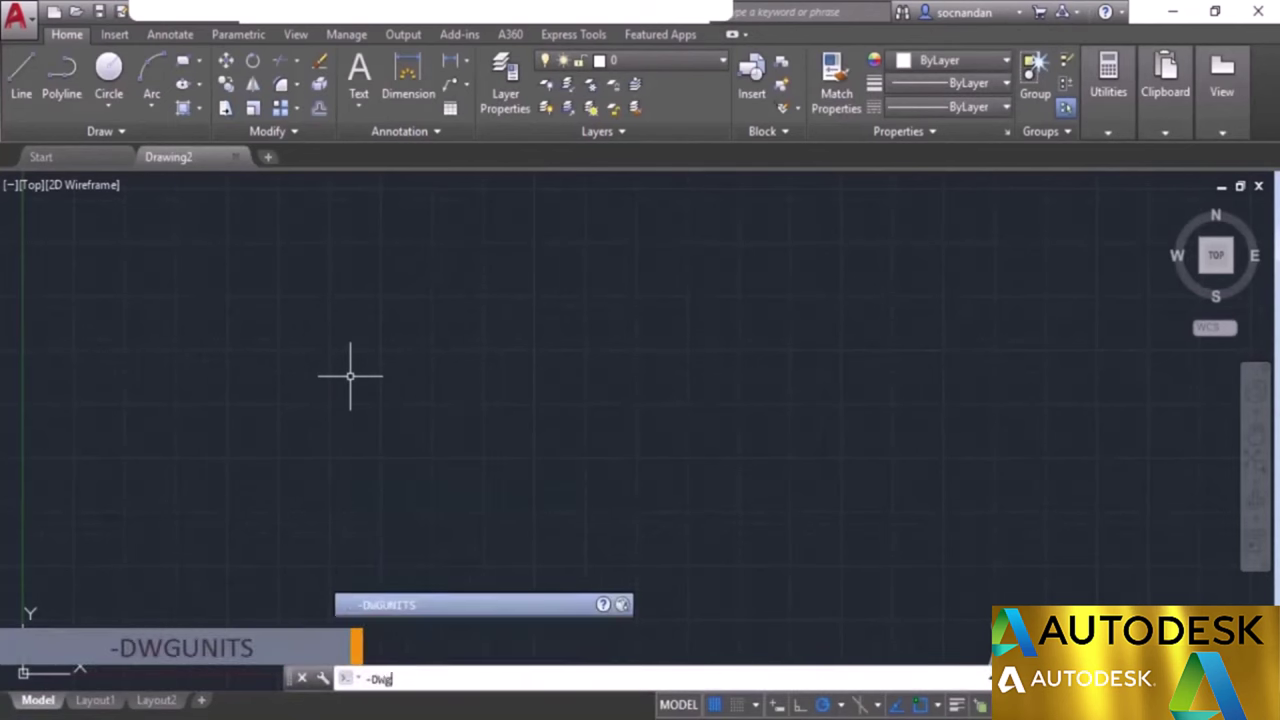
{"action": "type", "text": "UNITS"}
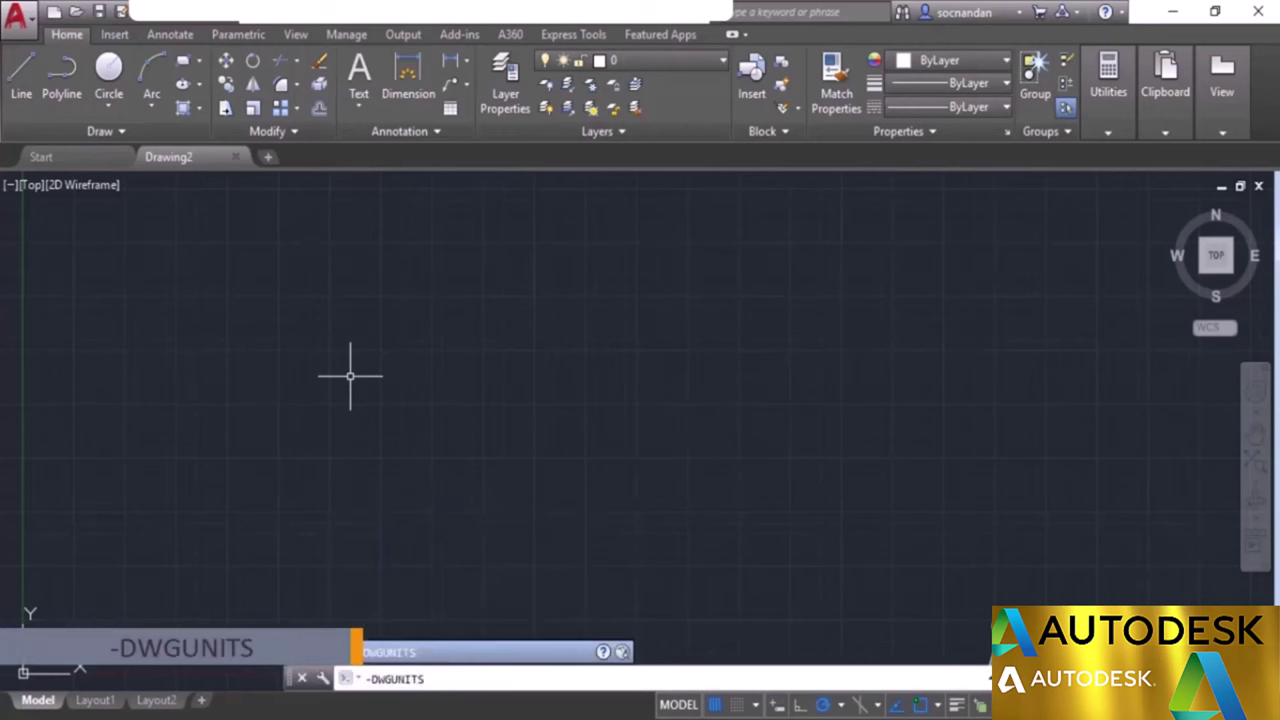
{"action": "key", "text": "Return"}
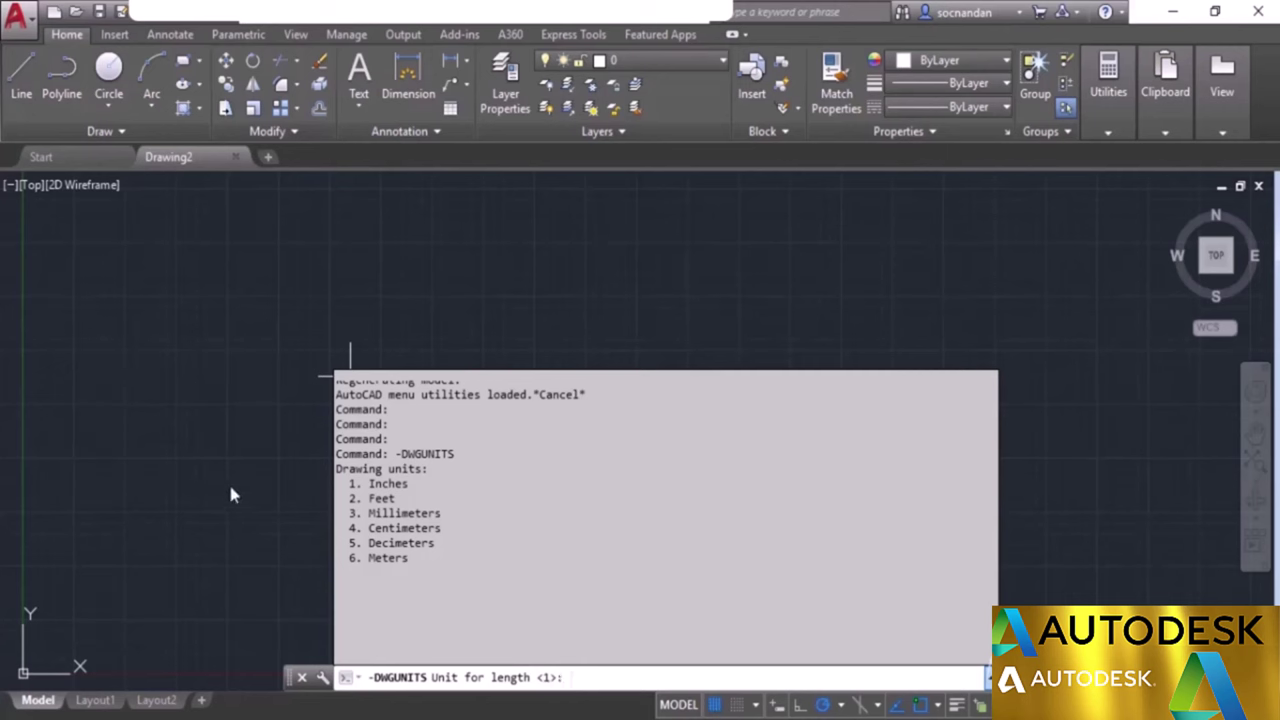
{"action": "key", "text": "Escape"}
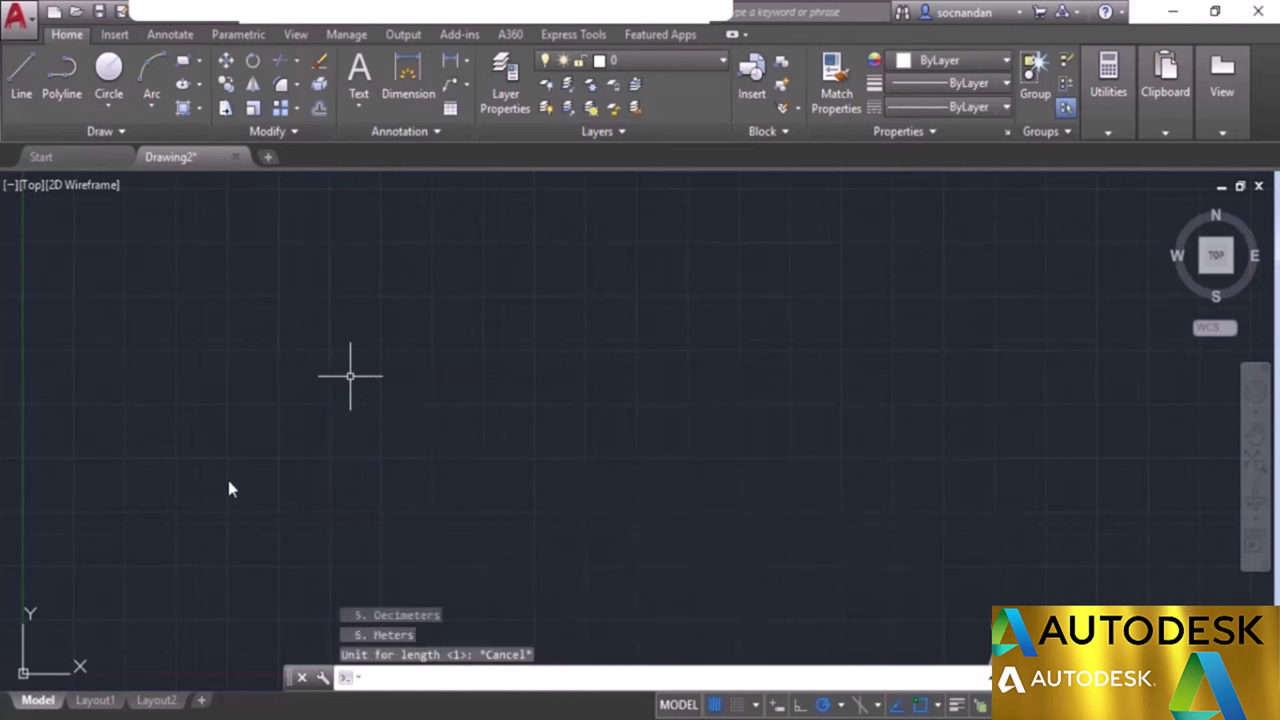
Set the drawing's length units to Architectural with a precision of 0'-0 1/4".
{"action": "type", "text": "UN"}
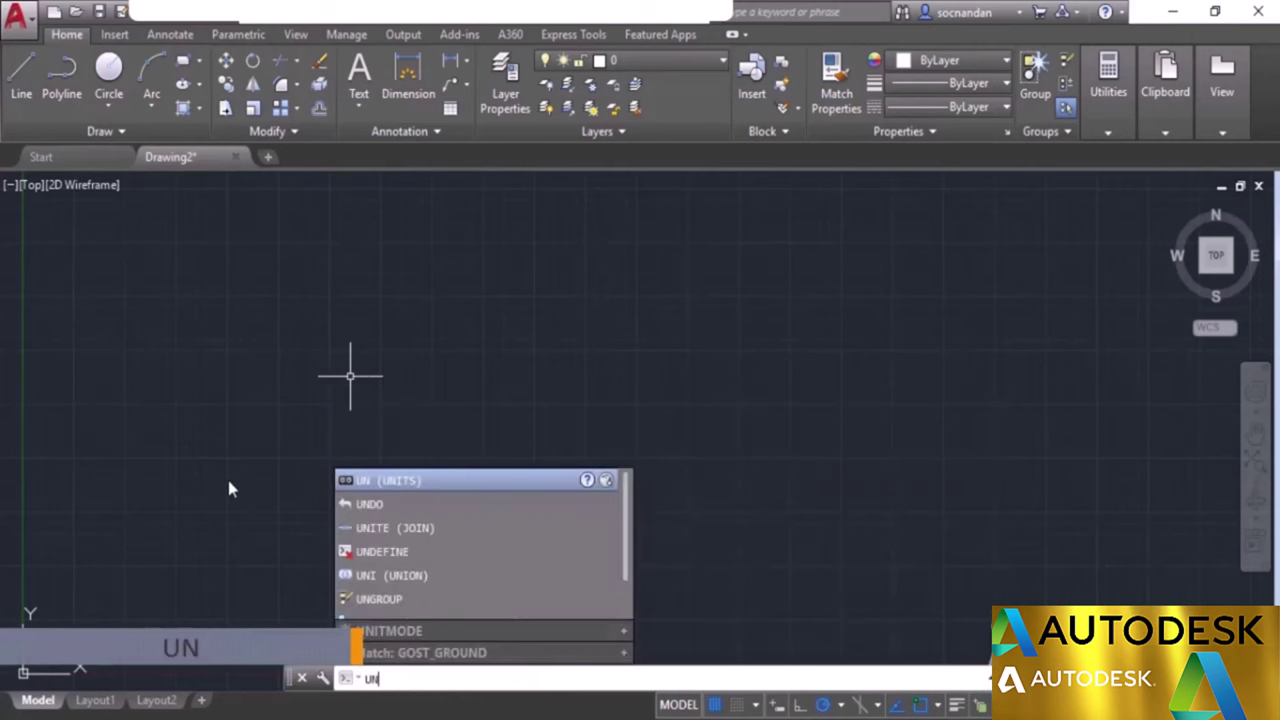
{"action": "key", "text": "Return"}
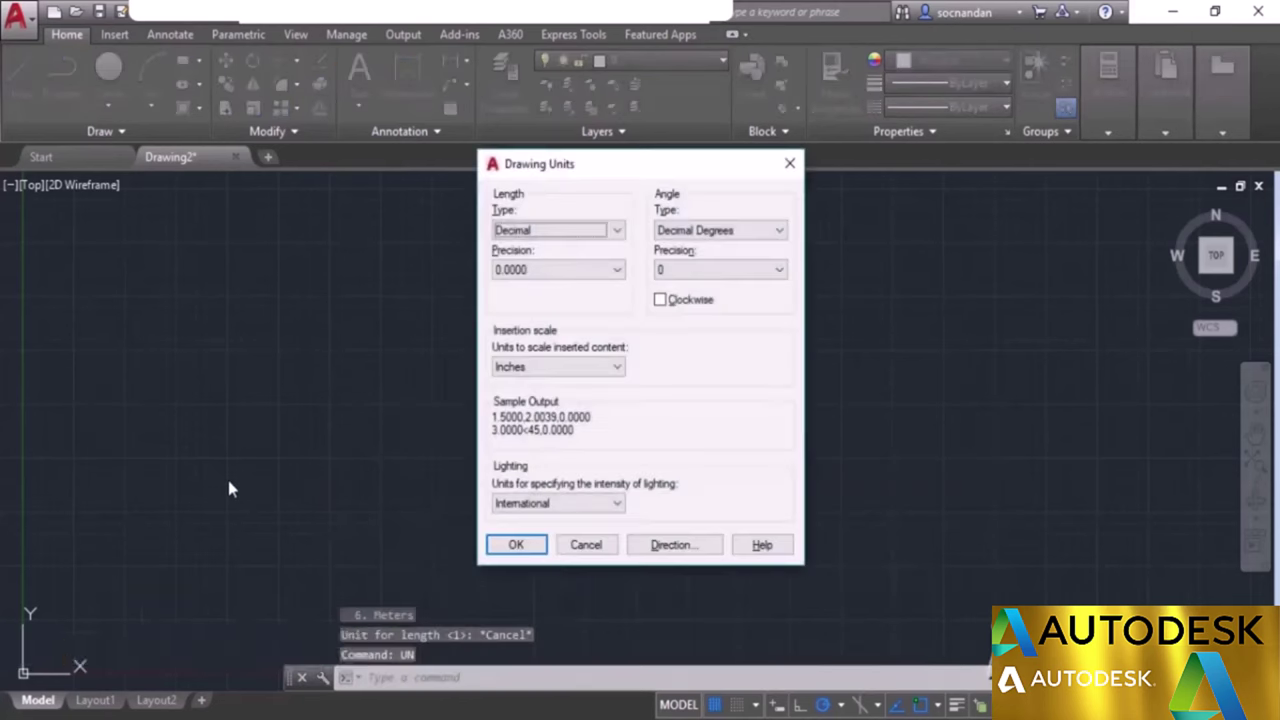
{"action": "left_click", "coordinate": [563, 235]}
{"action": "left_click", "coordinate": [565, 248]}
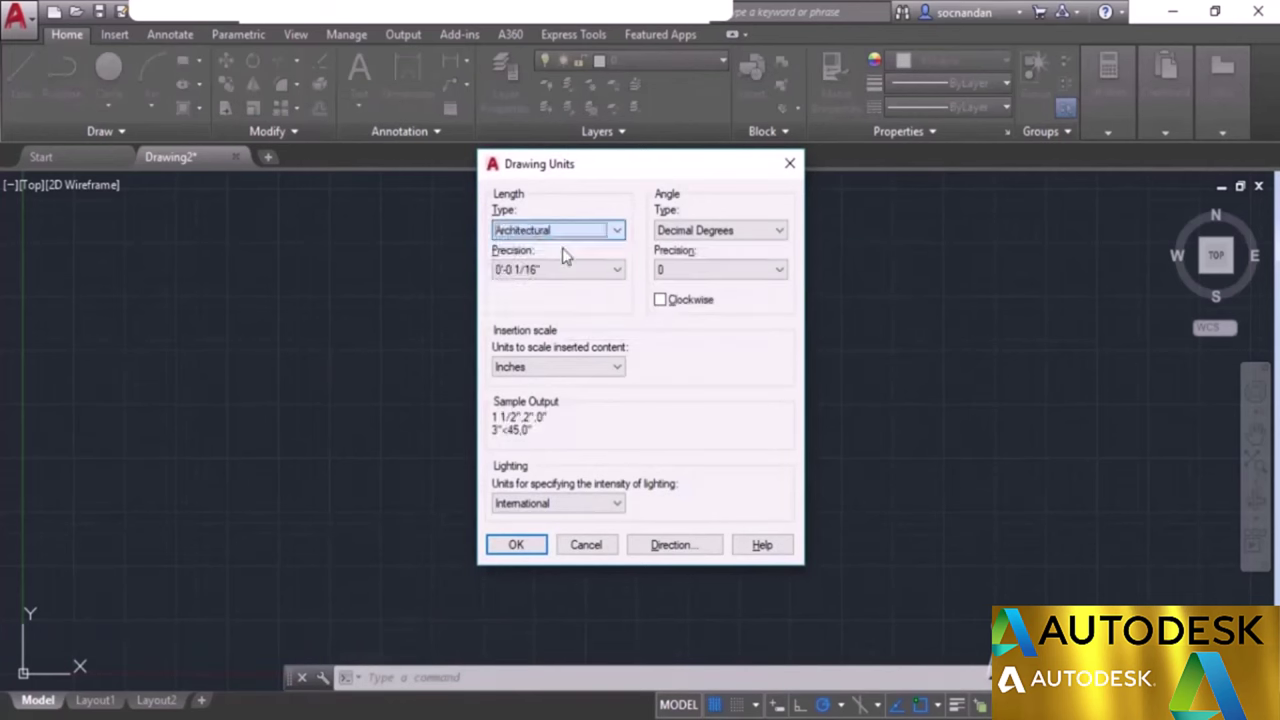
{"action": "left_click", "coordinate": [566, 270]}
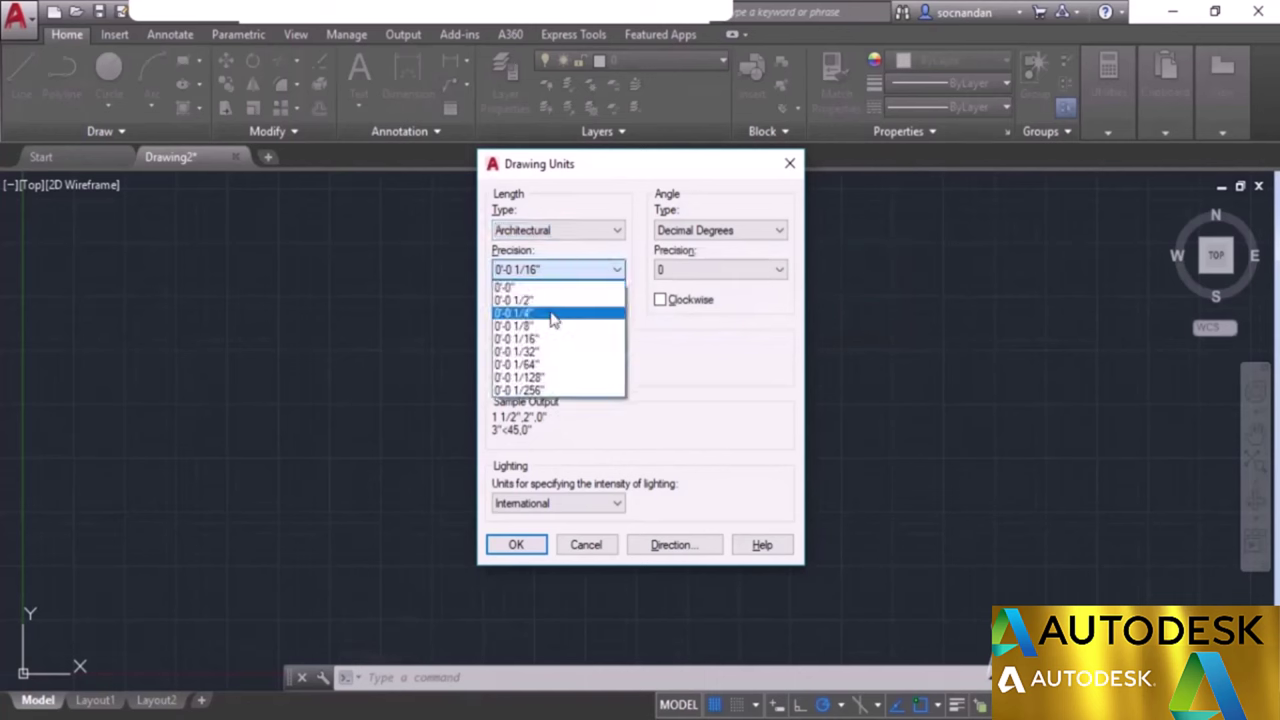
{"action": "left_click", "coordinate": [552, 313]}
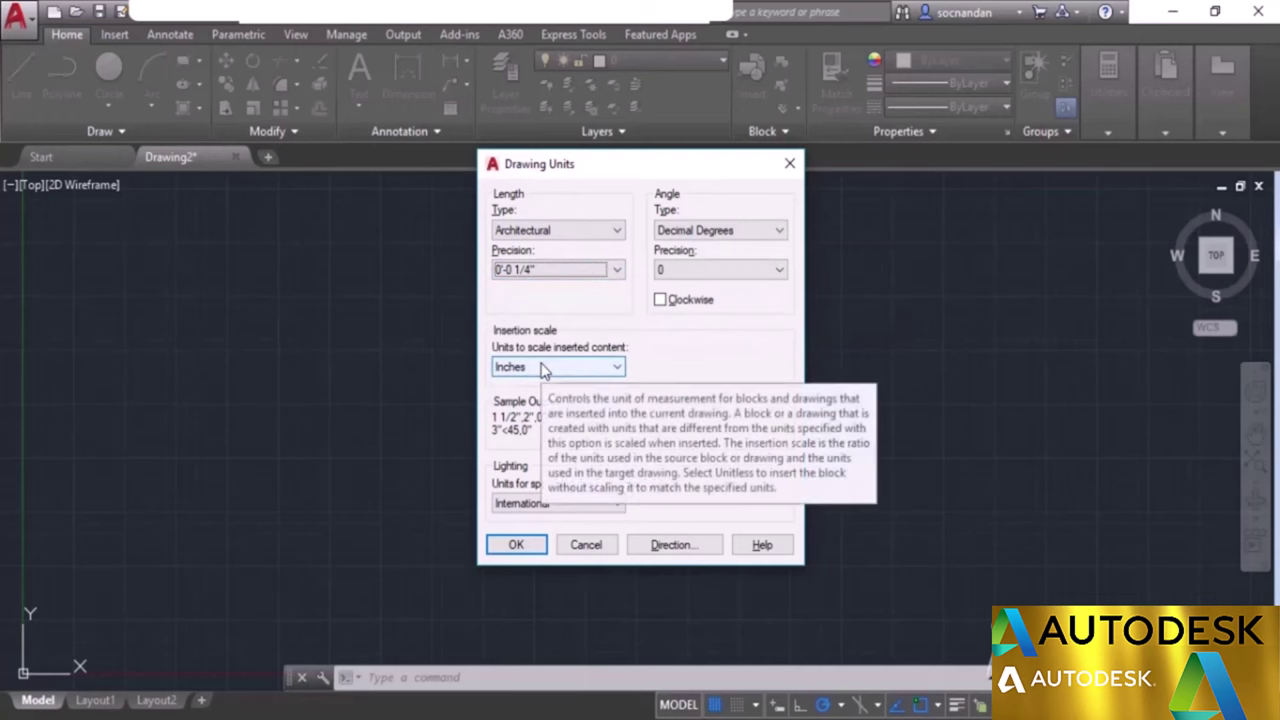
{"action": "left_click", "coordinate": [518, 550]}
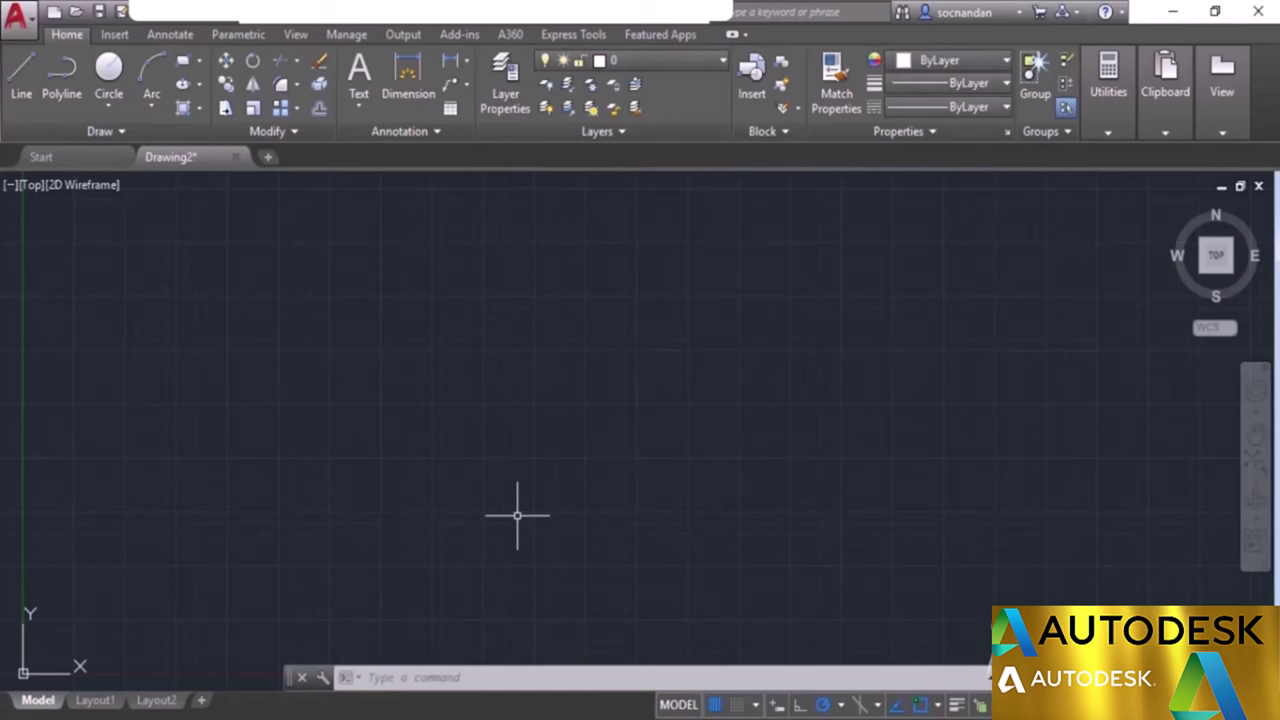
Set the model space limits with the default lower-left corner and an upper-right corner of 100",50".
{"action": "type", "text": "limits"}
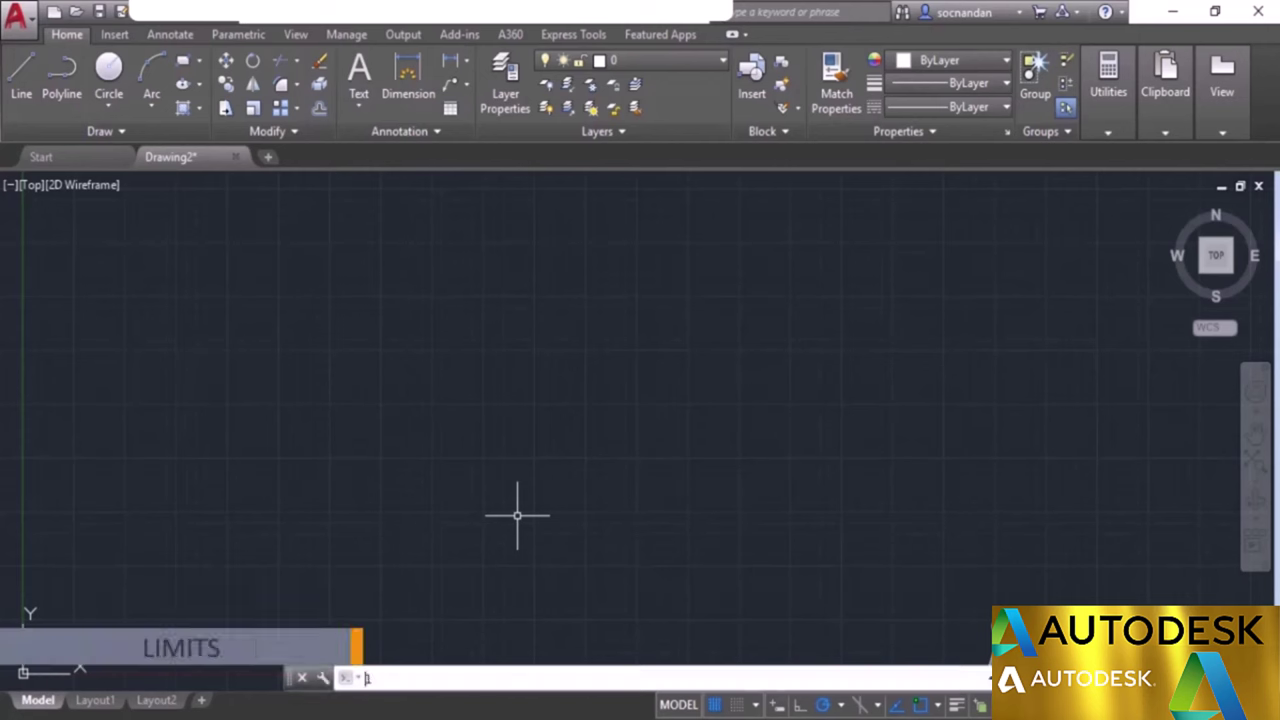
{"action": "key", "text": "Return"}
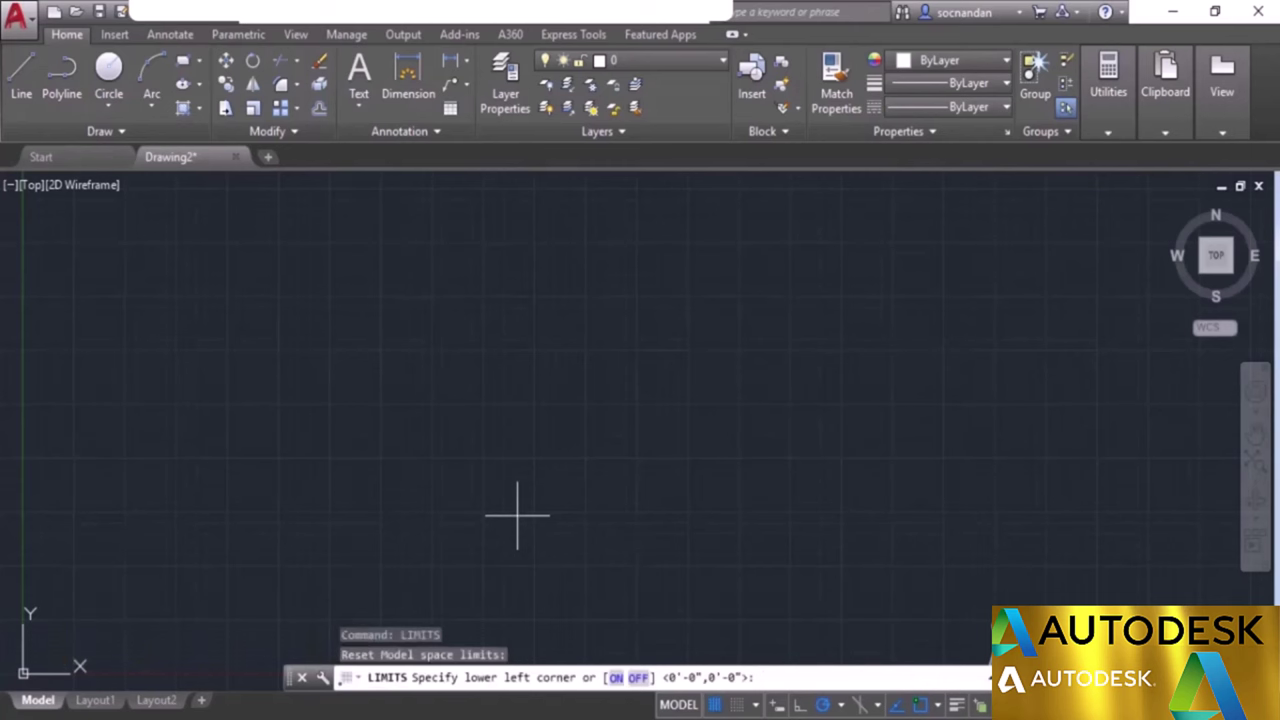
{"action": "key", "text": "Return"}
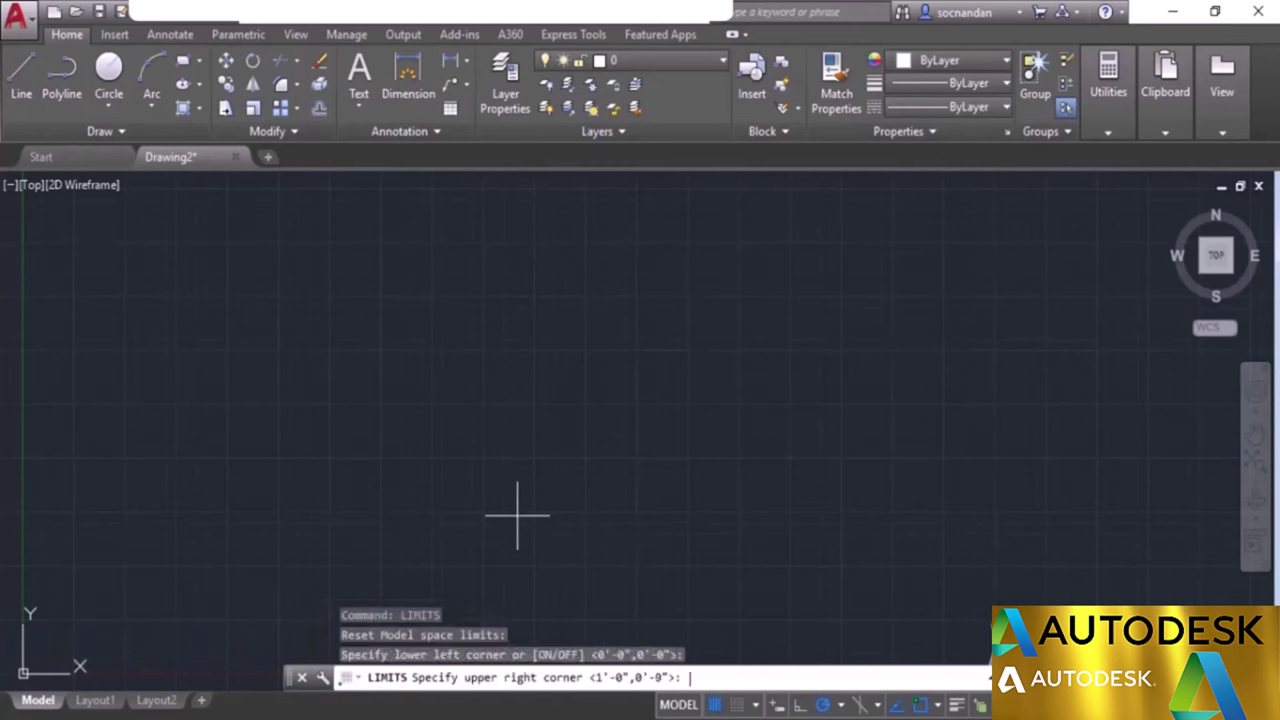
{"action": "type", "text": "100"}
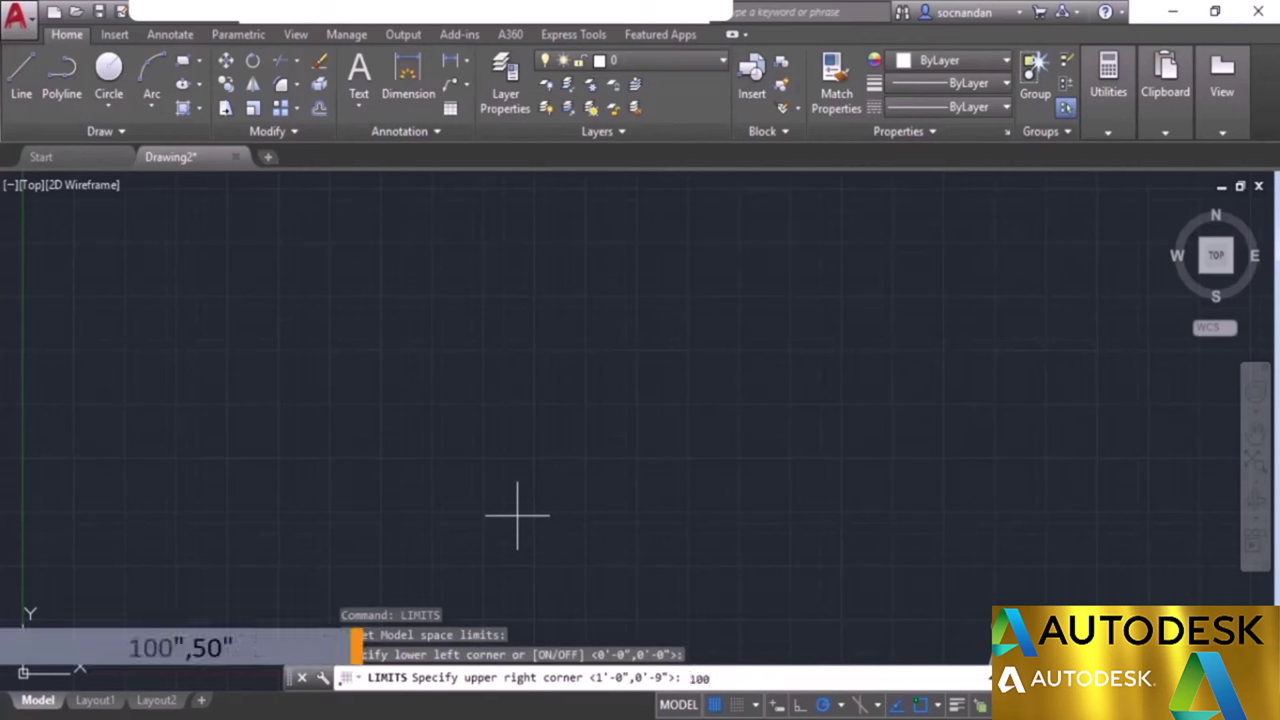
{"action": "type", "text": ","}
{"action": "type", "text": "50"}
{"action": "type", "text": "\""}
{"action": "key", "text": "End"}
{"action": "type", "text": "\""}
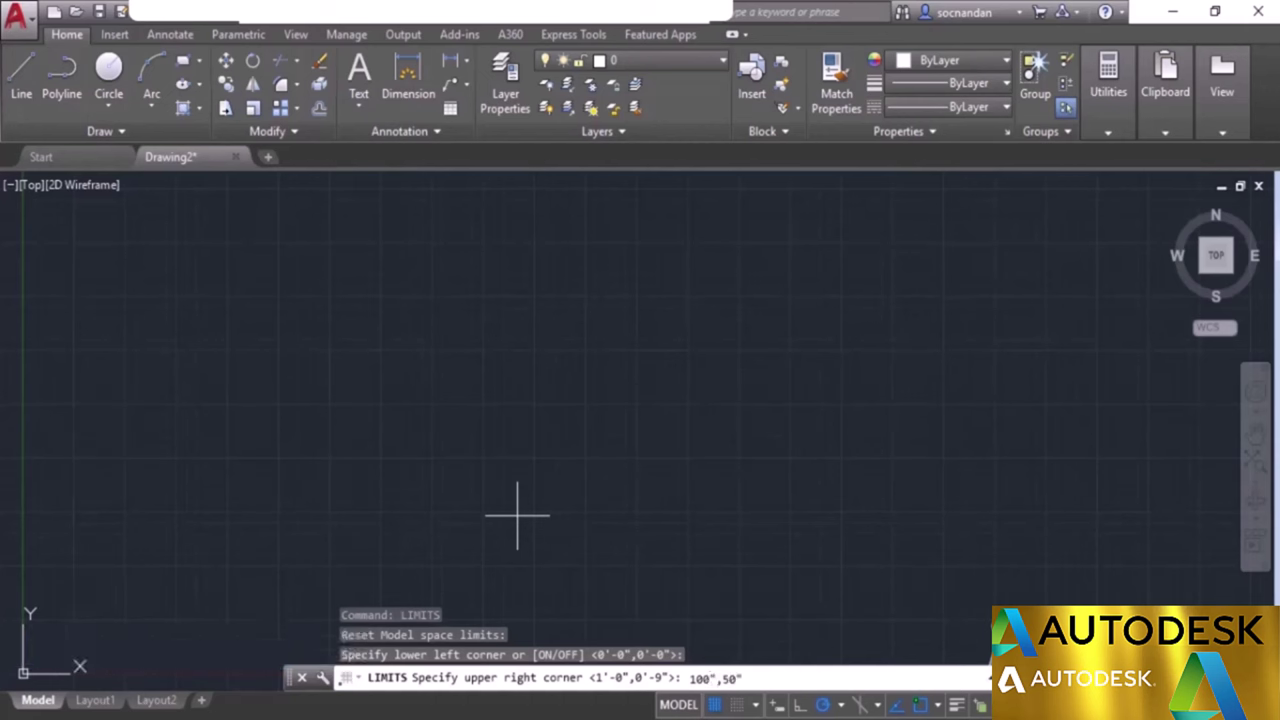
{"action": "key", "text": "Return"}
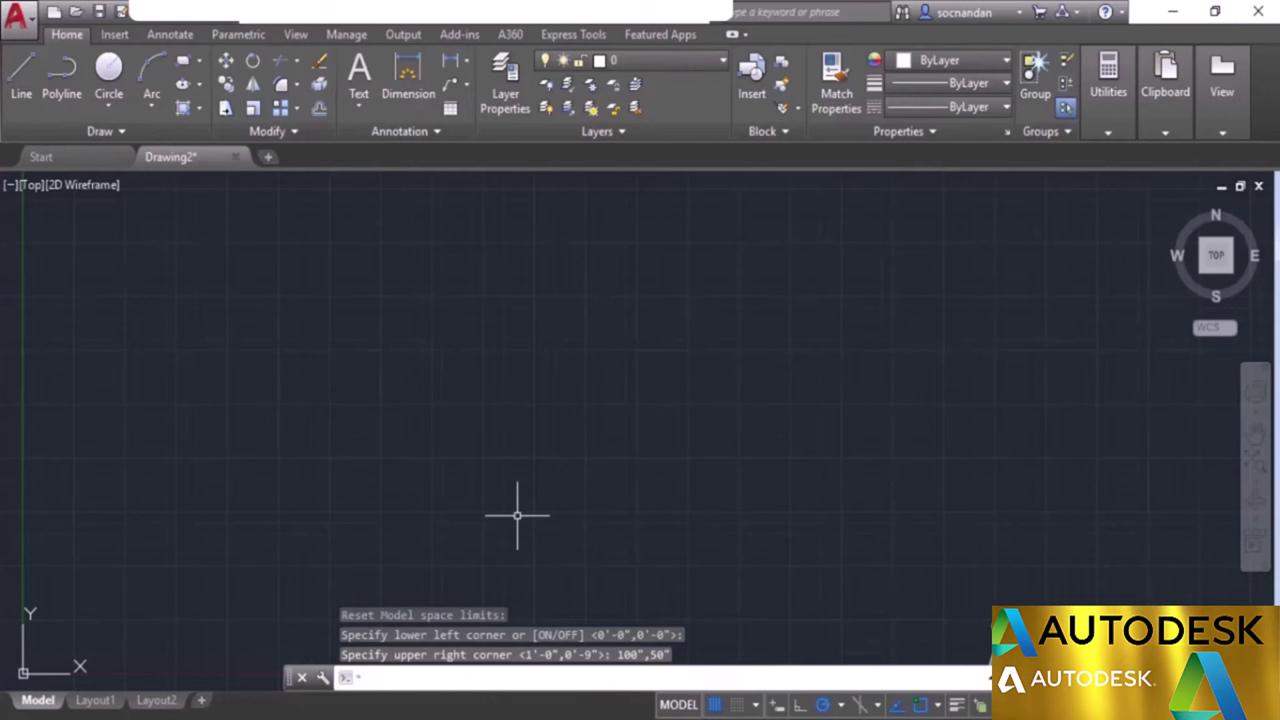
Zoom the view to All so it covers the drawing limits.
{"action": "type", "text": "z"}
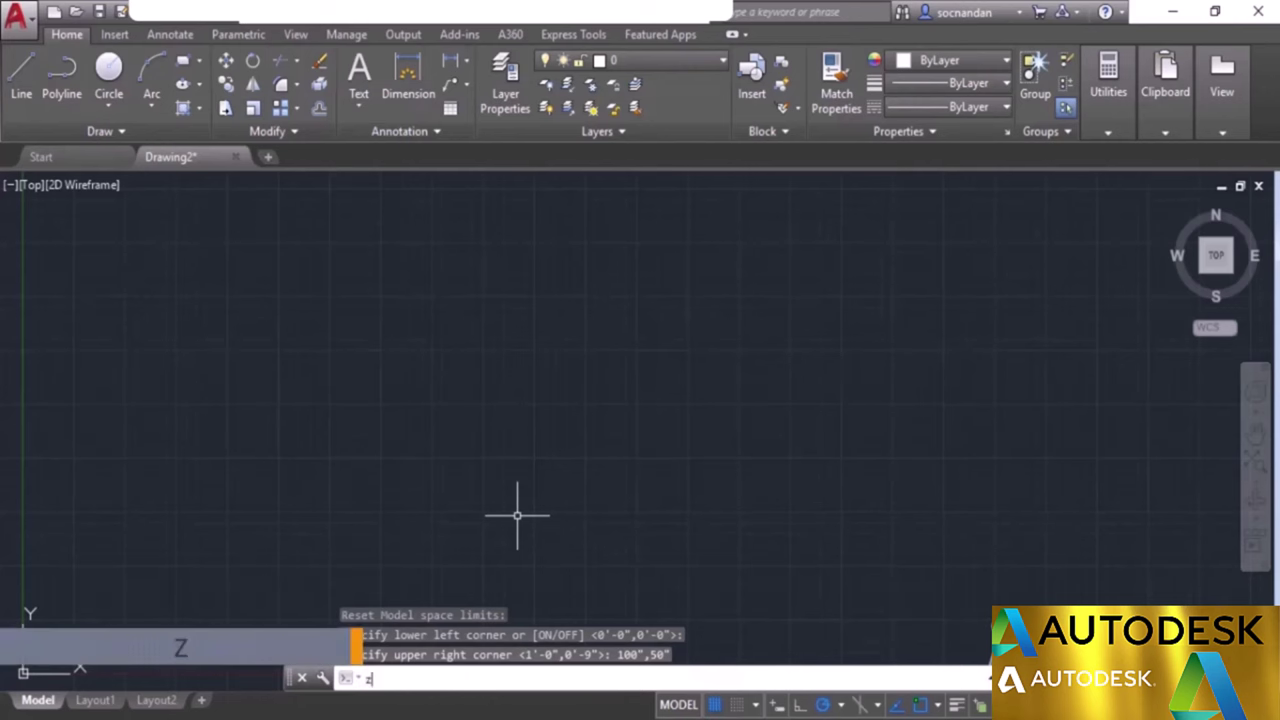
{"action": "key", "text": "Return"}
{"action": "type", "text": "a"}
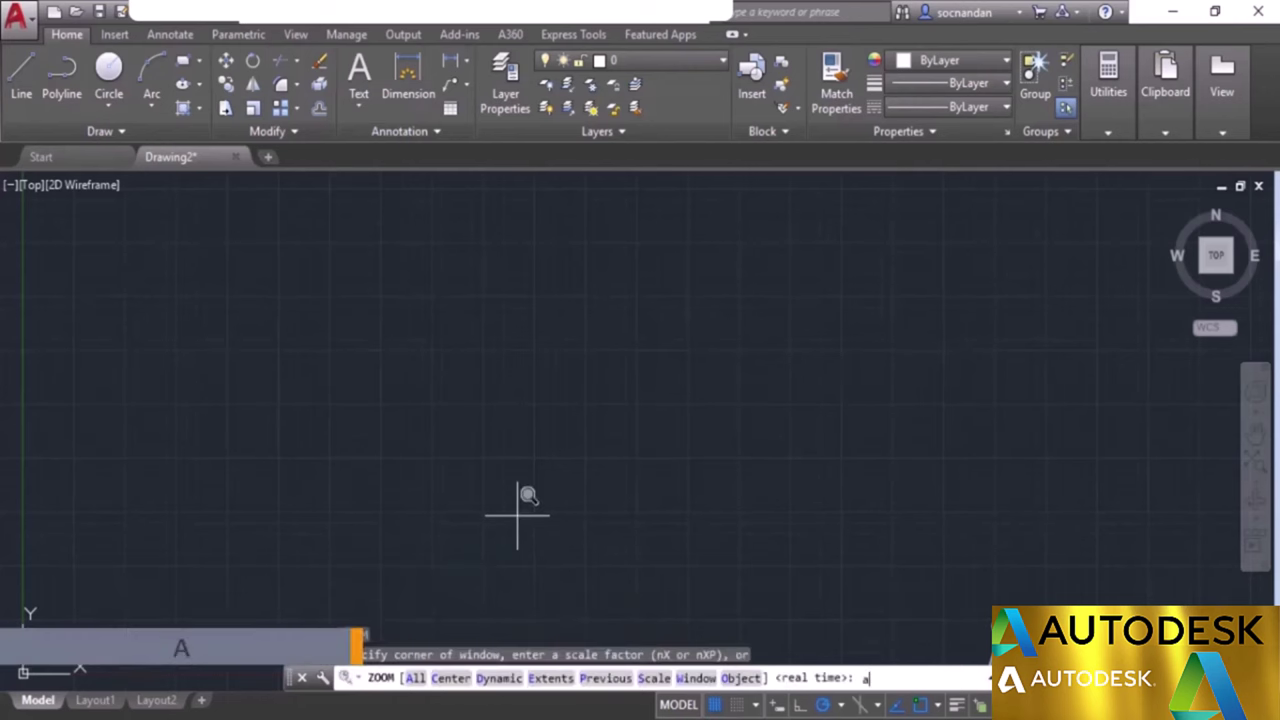
{"action": "key", "text": "Return"}
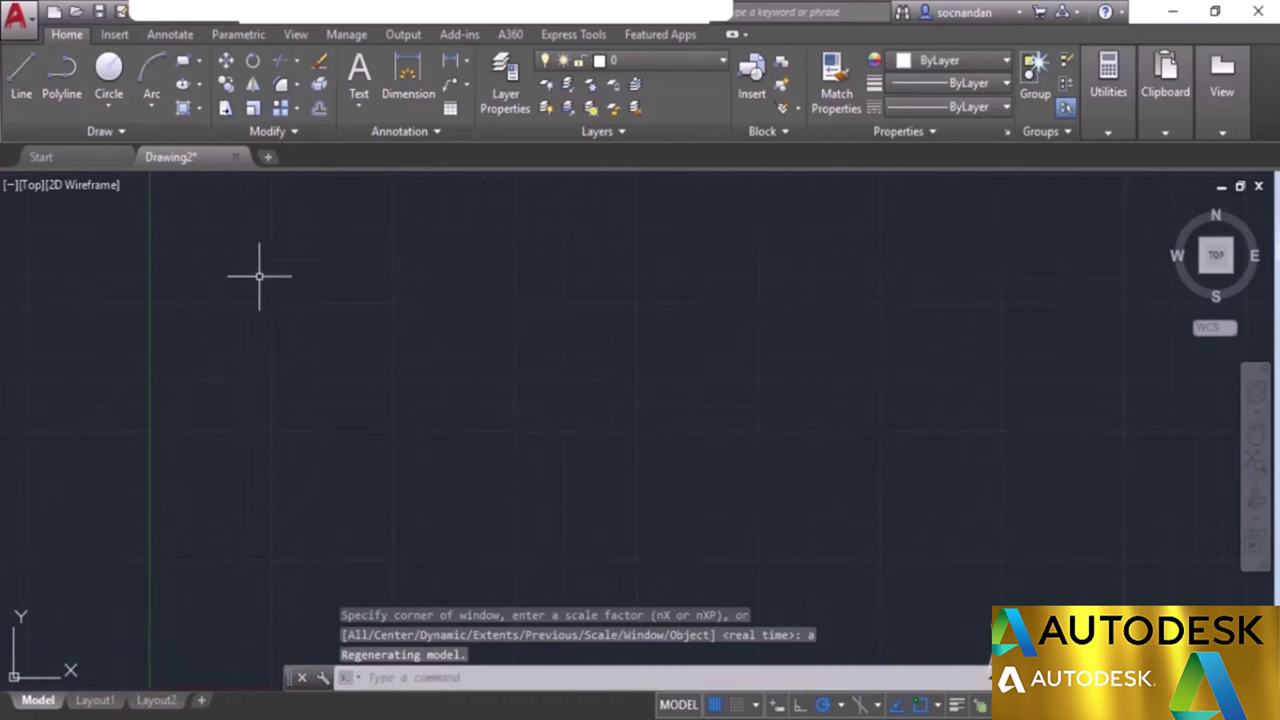
Save the drawing to the Desktop as a drawing template named My Template, keeping the existing description and English measurement.
{"action": "left_click", "coordinate": [18, 18]}
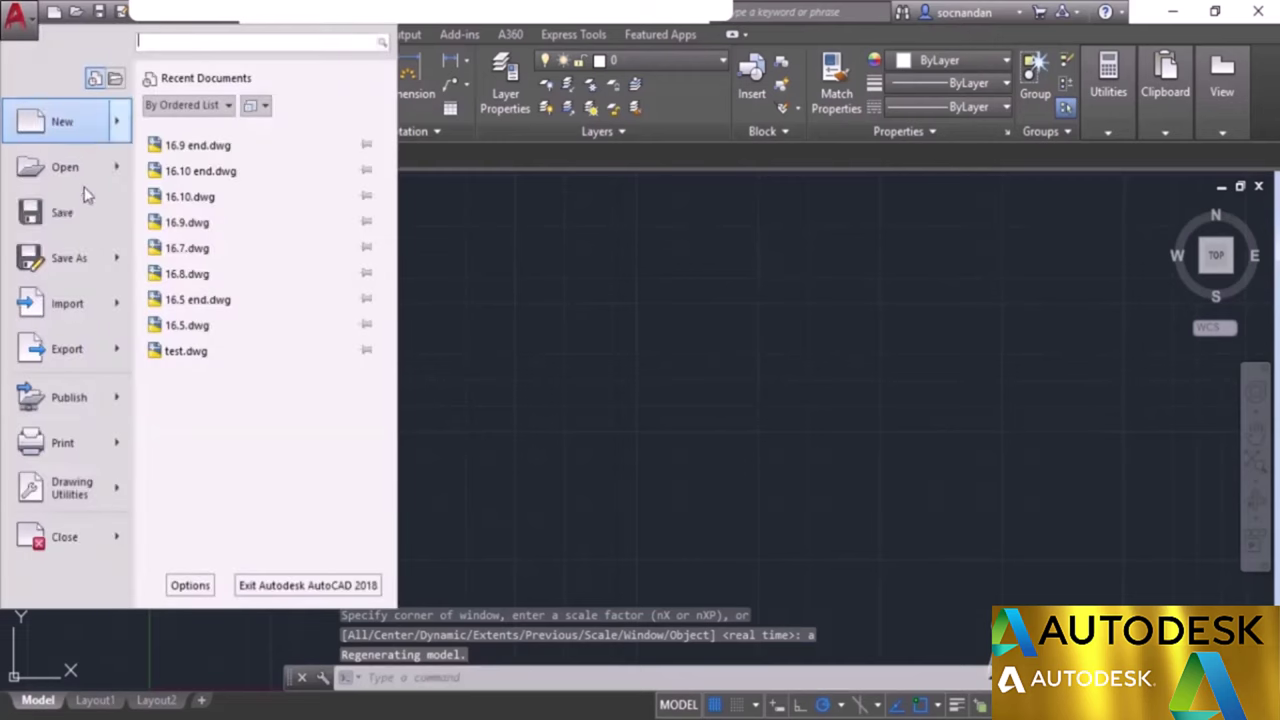
{"action": "mouse_move", "coordinate": [108, 260]}
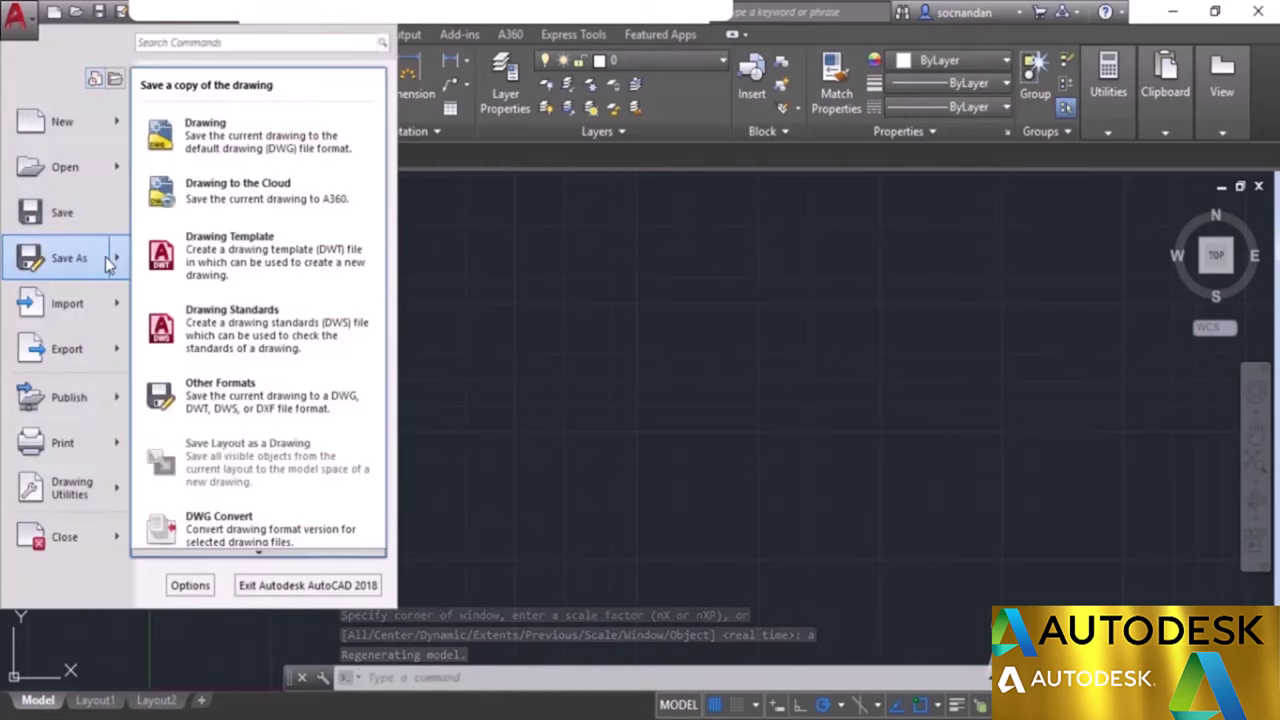
{"action": "left_click", "coordinate": [272, 258]}
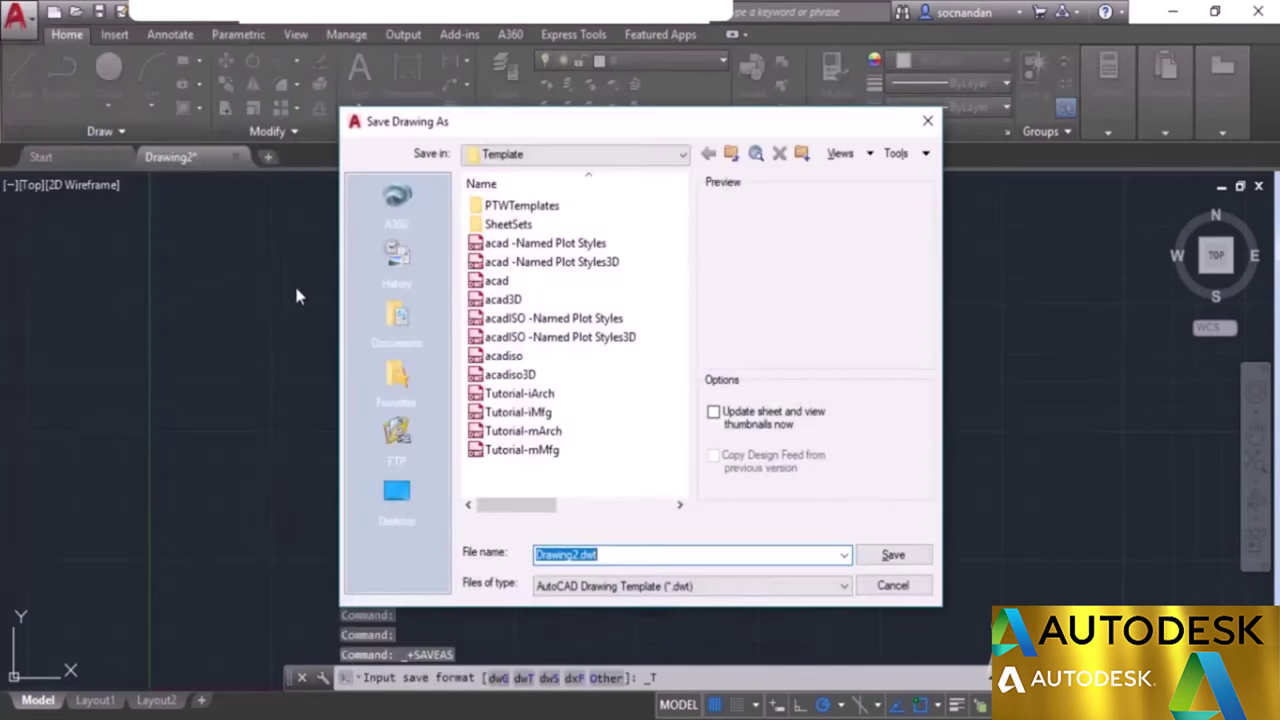
{"action": "left_click", "coordinate": [410, 500]}
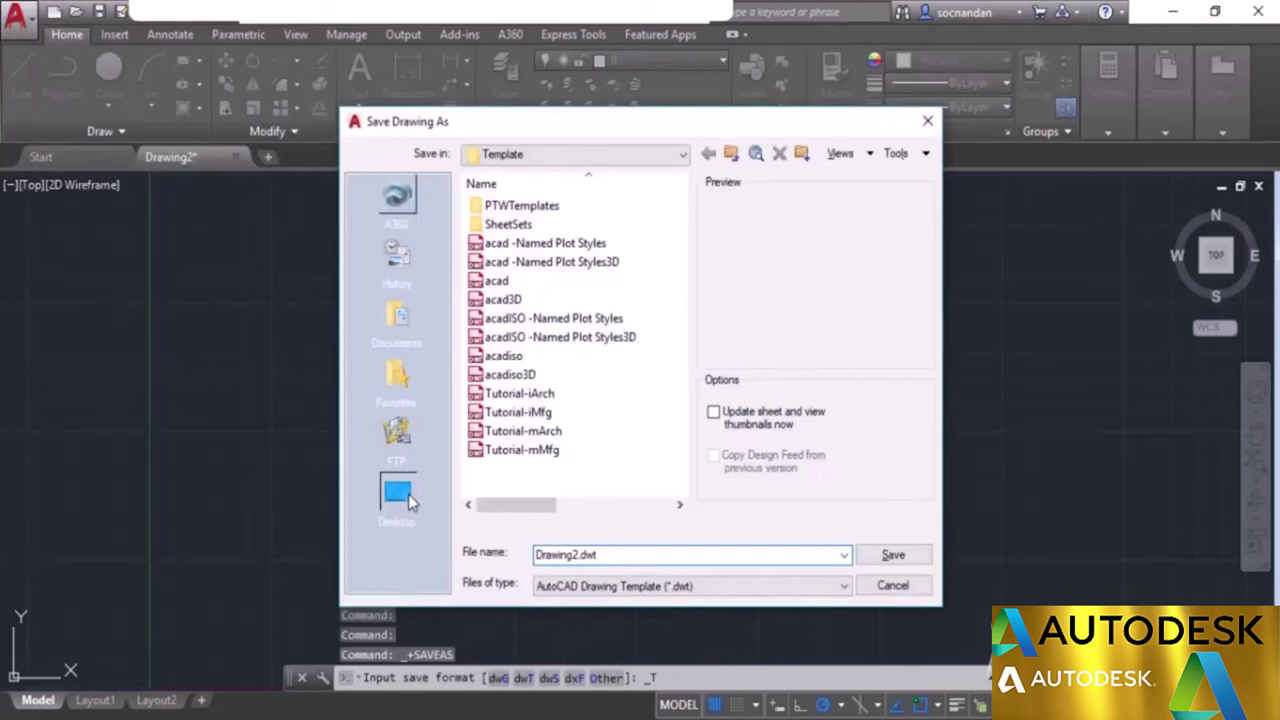
{"action": "double_click", "coordinate": [607, 556]}
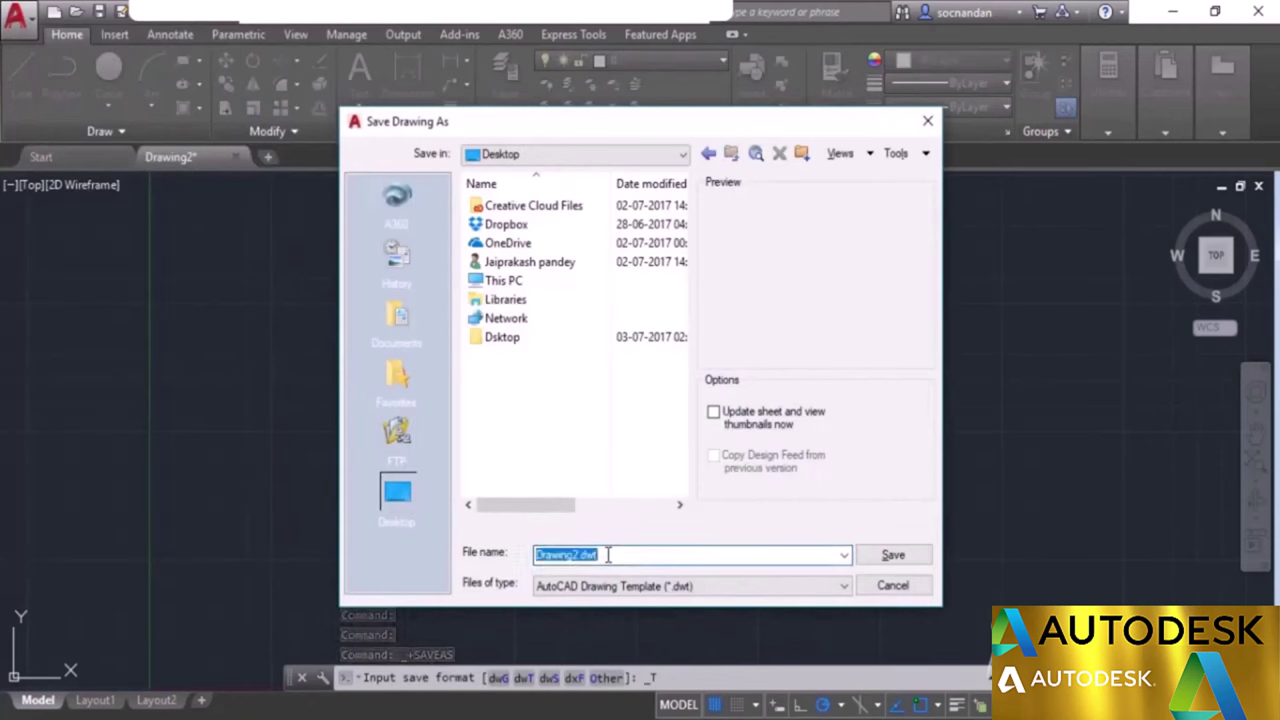
{"action": "type", "text": "My Template"}
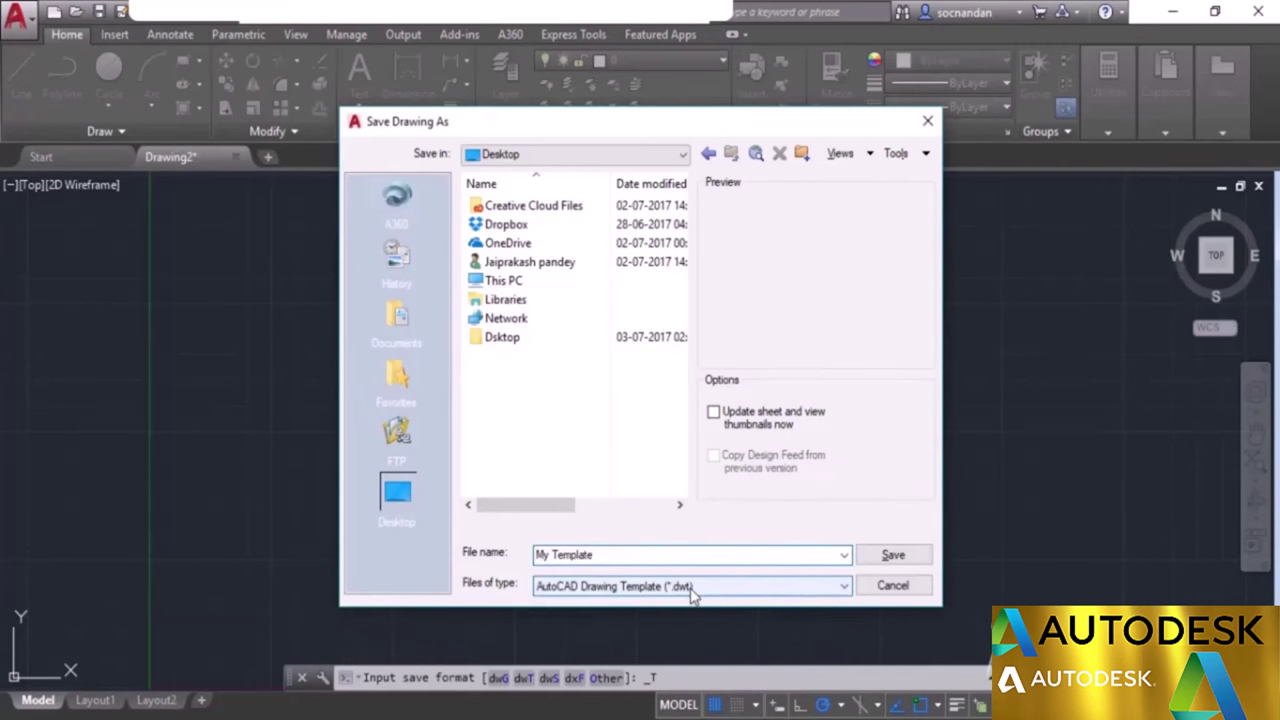
{"action": "left_click", "coordinate": [893, 556]}
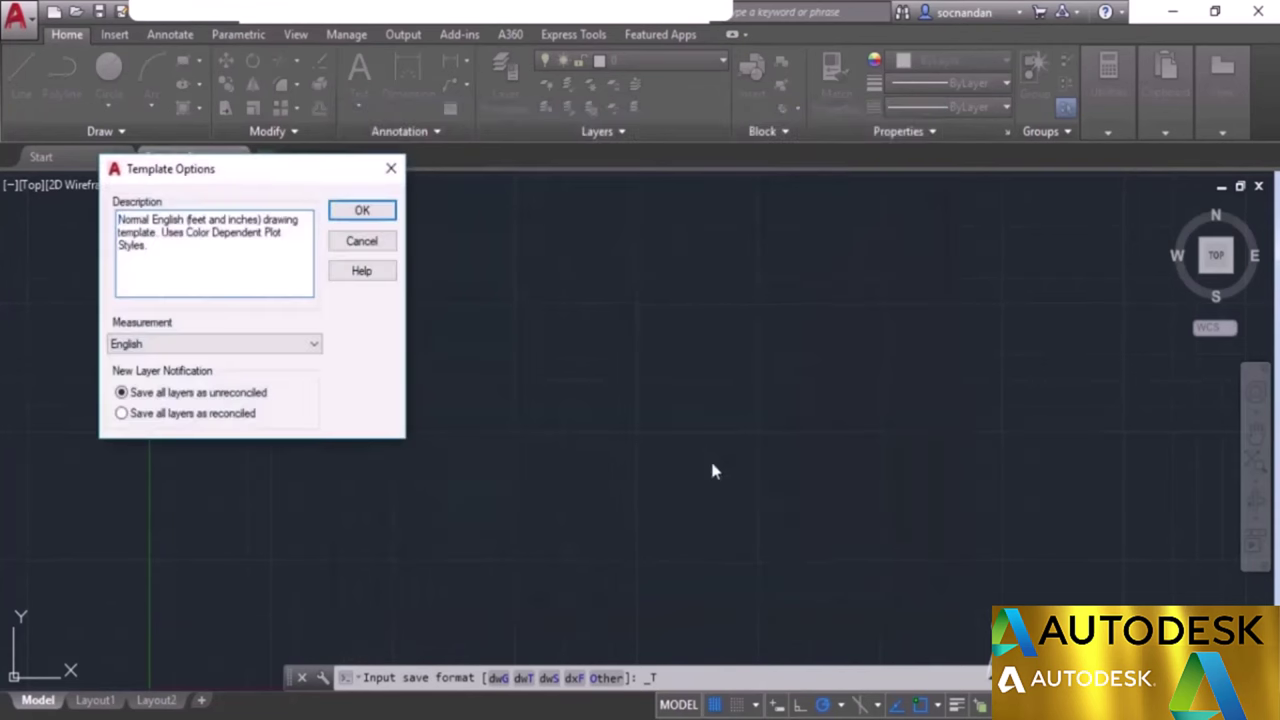
{"action": "left_click", "coordinate": [381, 214]}
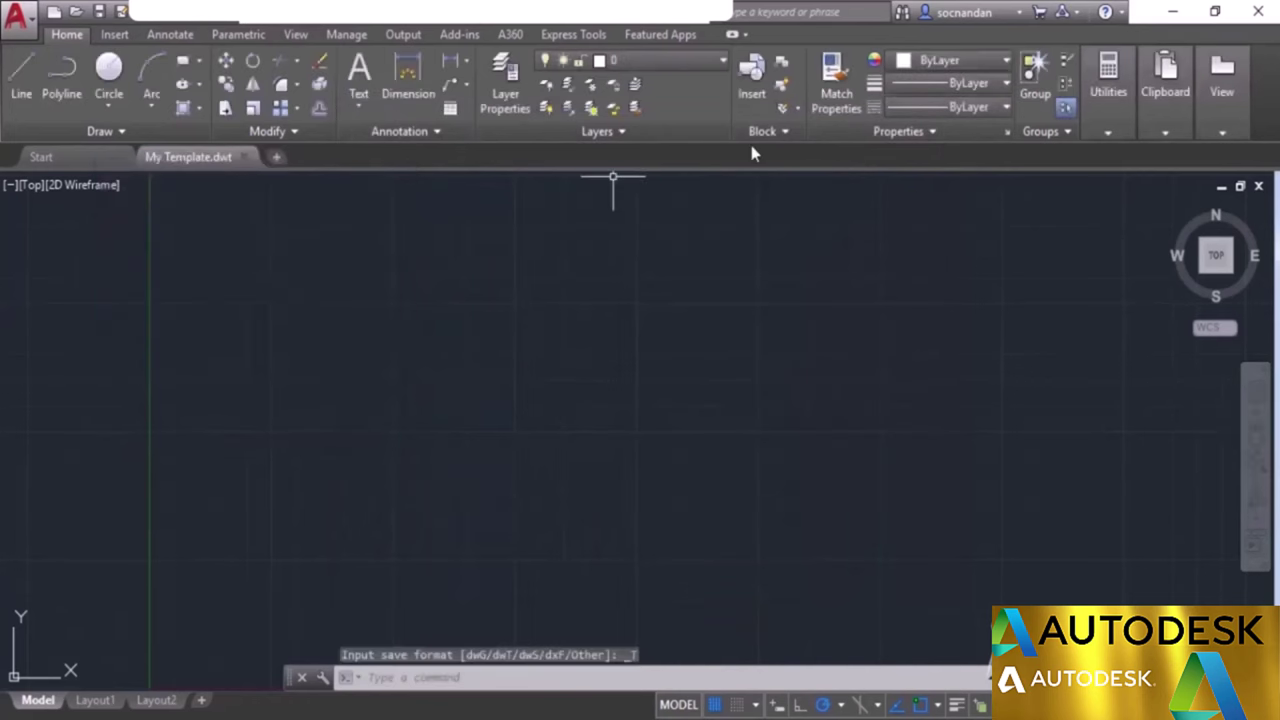
Switch to the Windows desktop and open the My Template file from there.
{"action": "left_click", "coordinate": [1170, 14]}
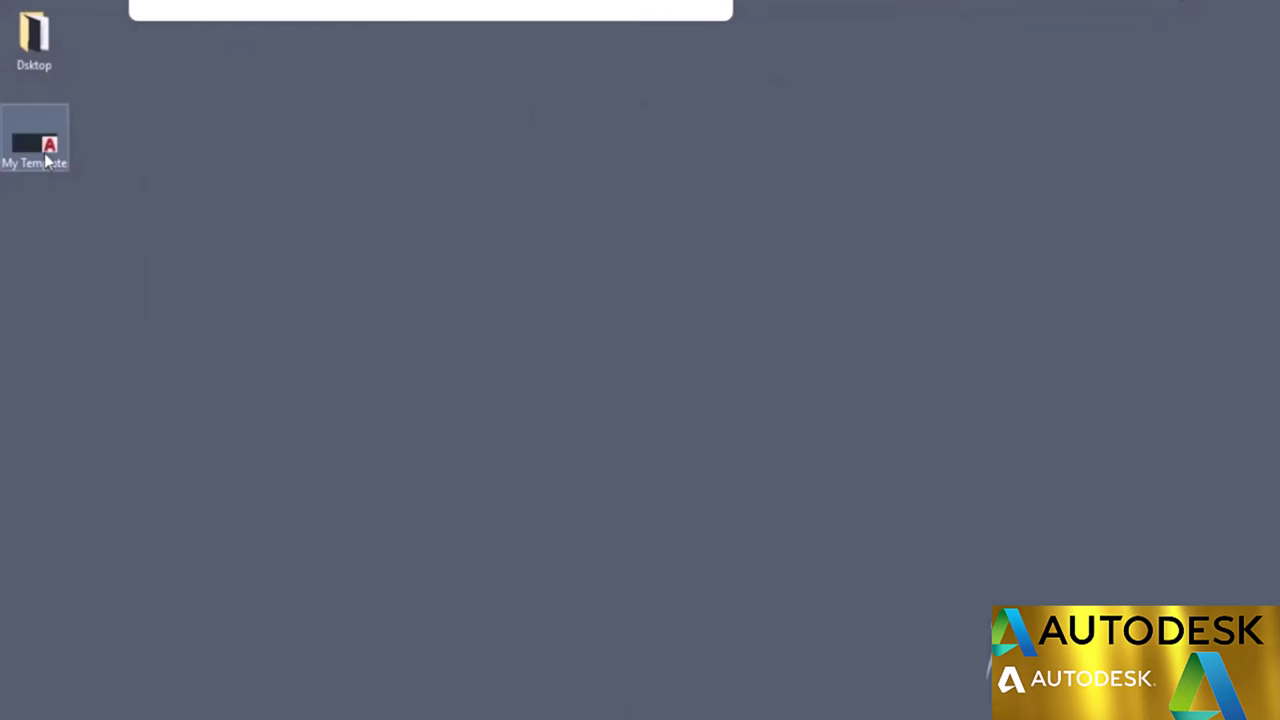
{"action": "double_click", "coordinate": [46, 150]}
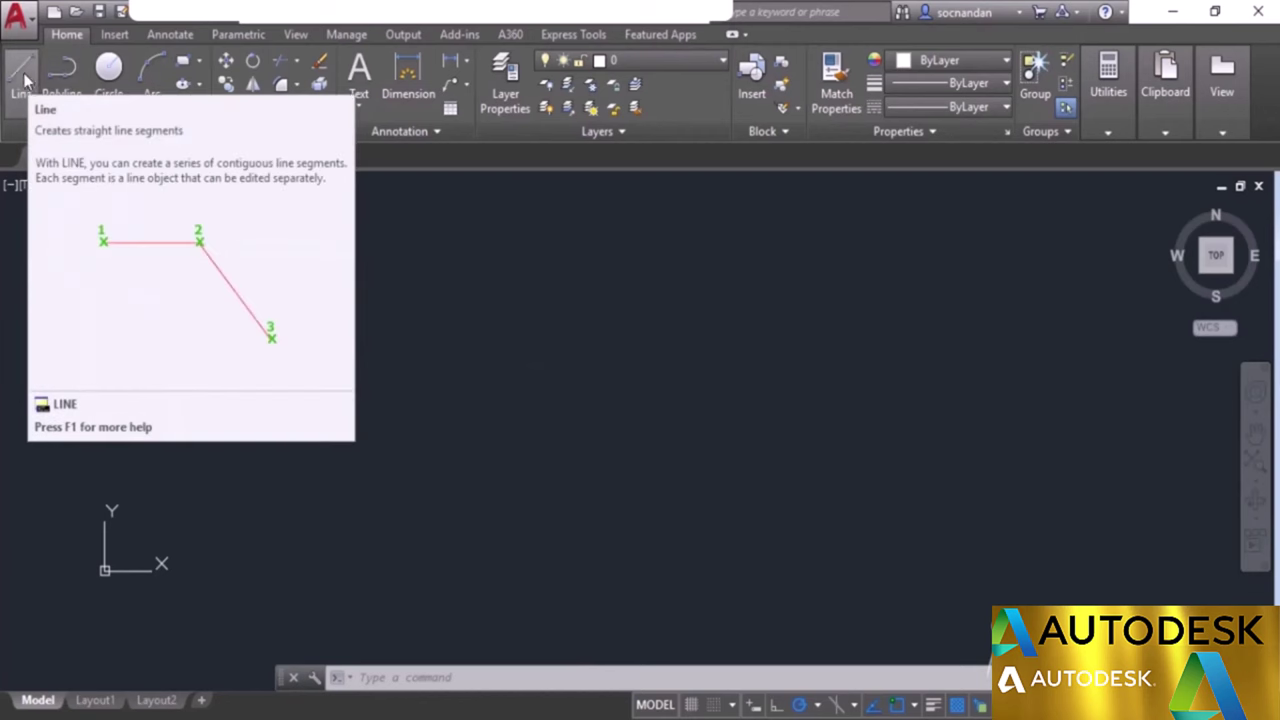
Start a line at a free point in the drawing area and draw a horizontal segment 10 units long to the right.
{"action": "left_click", "coordinate": [22, 78]}
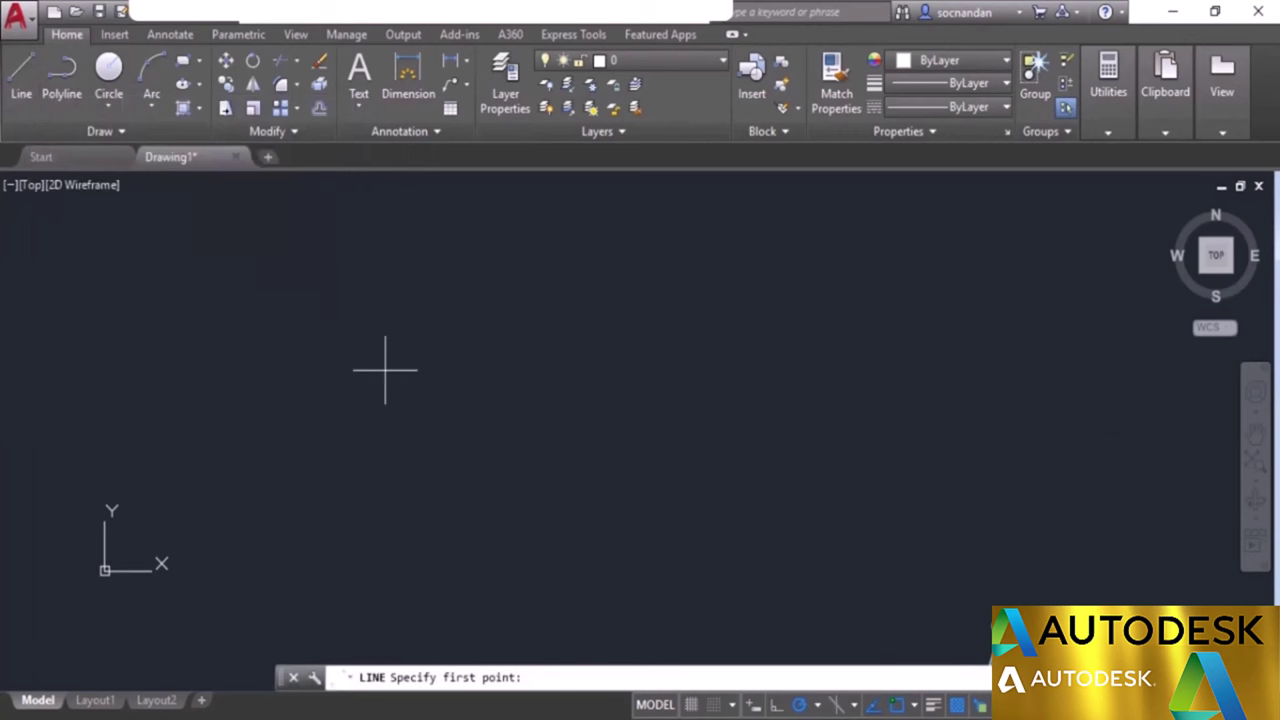
{"action": "key", "text": "Escape"}
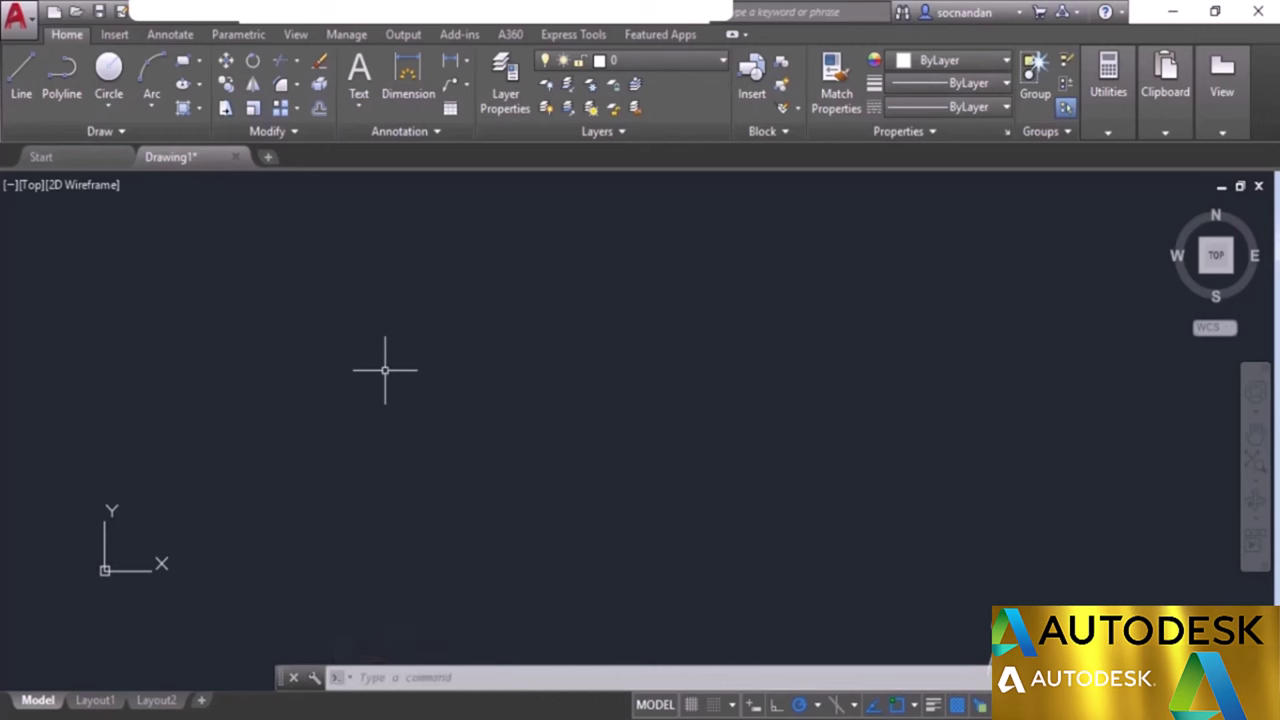
{"action": "type", "text": "l"}
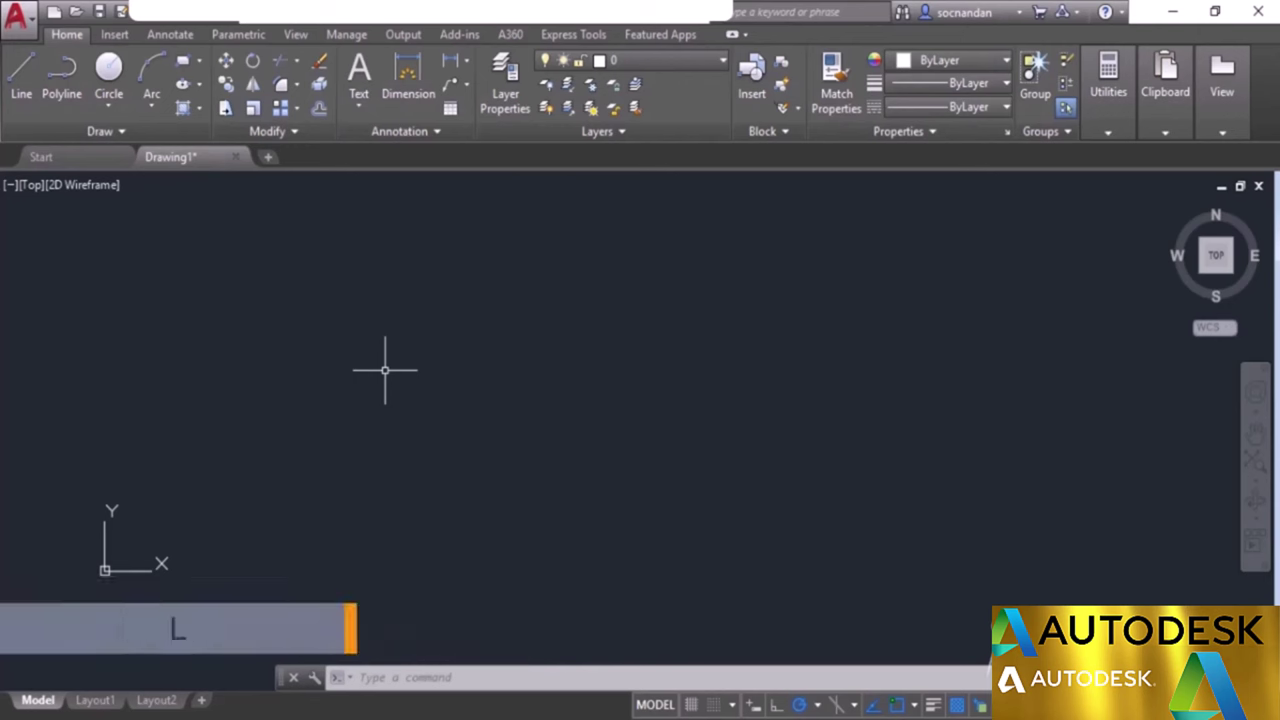
{"action": "key", "text": "Return"}
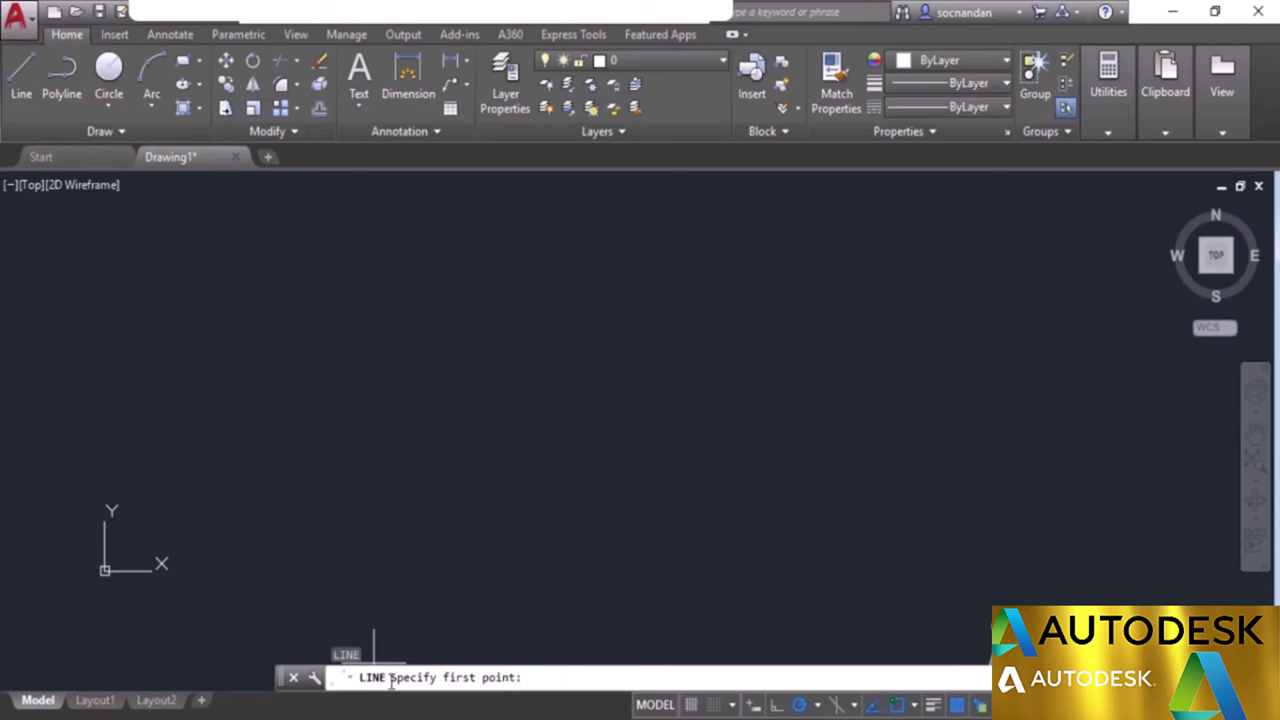
{"action": "left_click", "coordinate": [410, 480]}
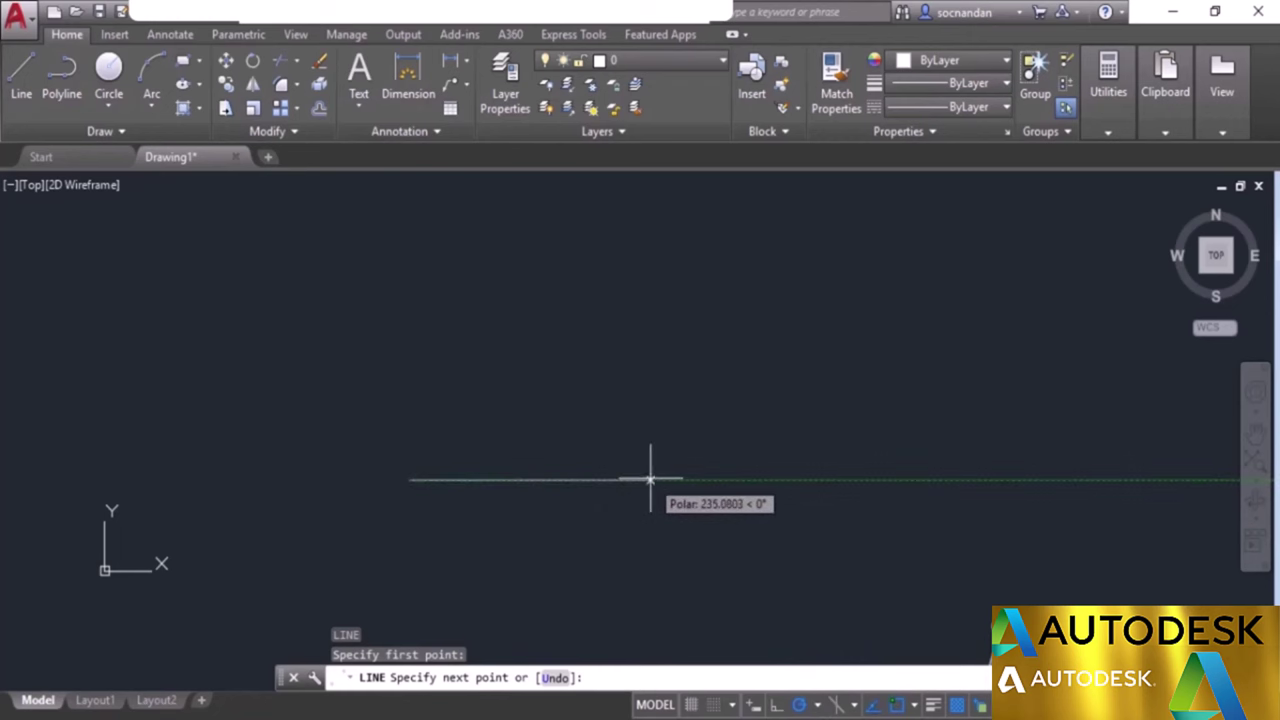
{"action": "type", "text": "10"}
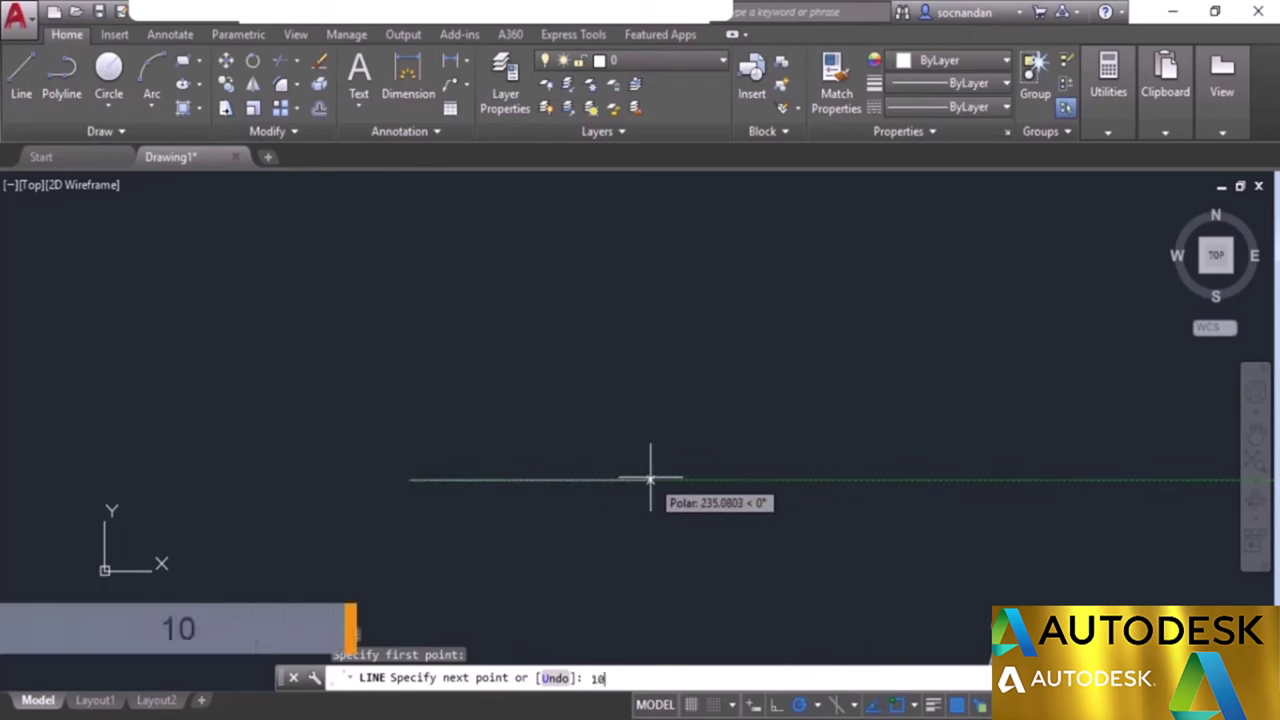
{"action": "key", "text": "Return"}
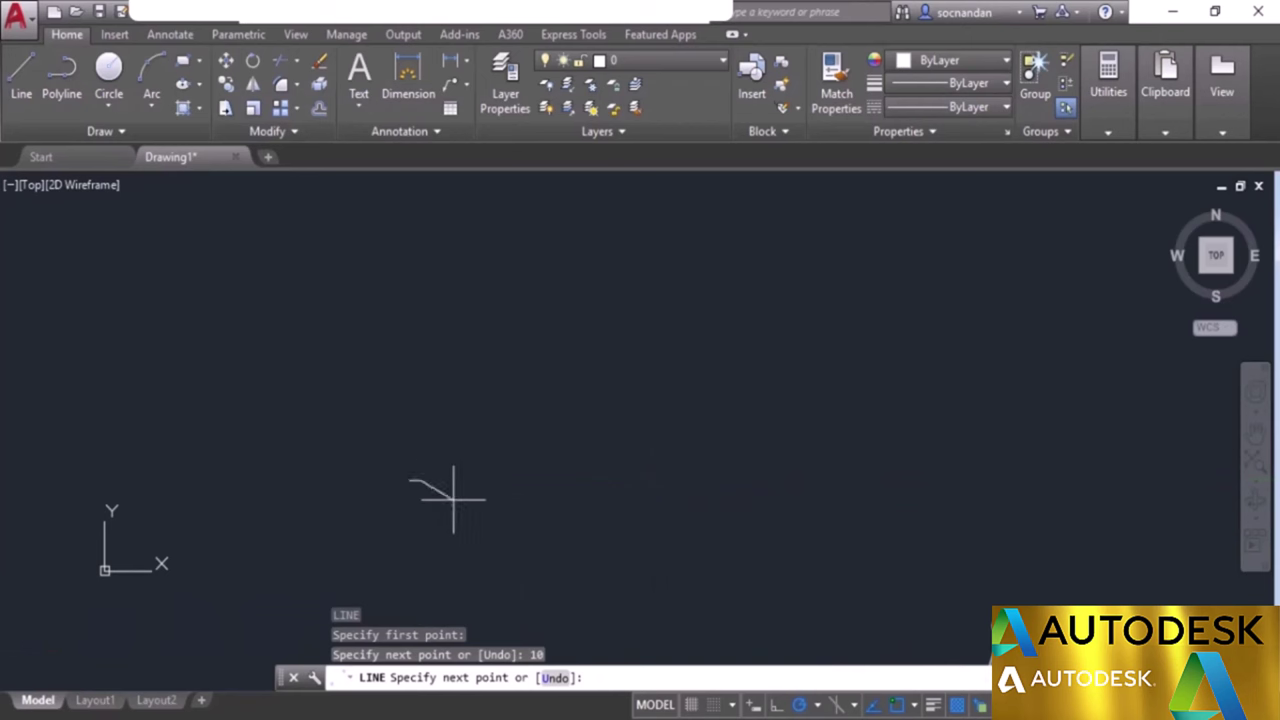
Continue the line from the end of the horizontal segment with a vertical segment 5 units long upward.
{"action": "scroll", "coordinate": [478, 490], "scroll_direction": "up", "scroll_amount": 6}
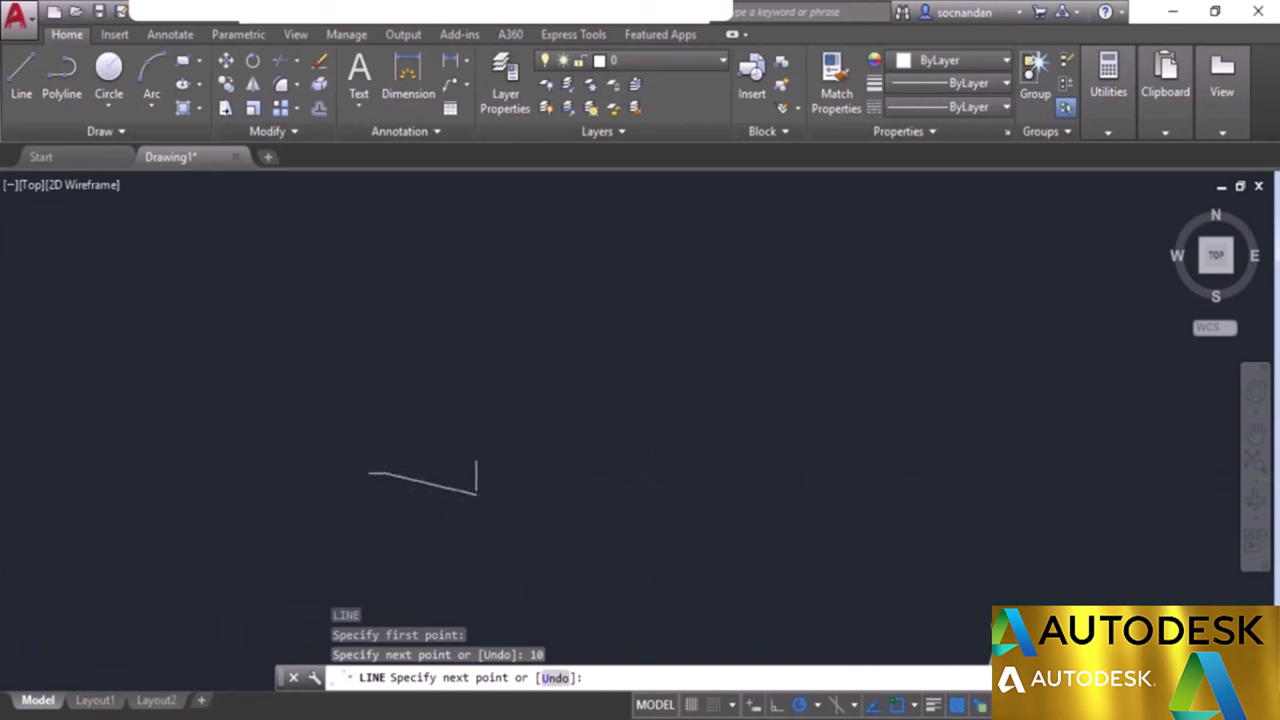
{"action": "middle_click_drag", "start_coordinate": [463, 466], "coordinate": [786, 471]}
{"action": "scroll", "coordinate": [780, 468], "scroll_direction": "up", "scroll_amount": 4}
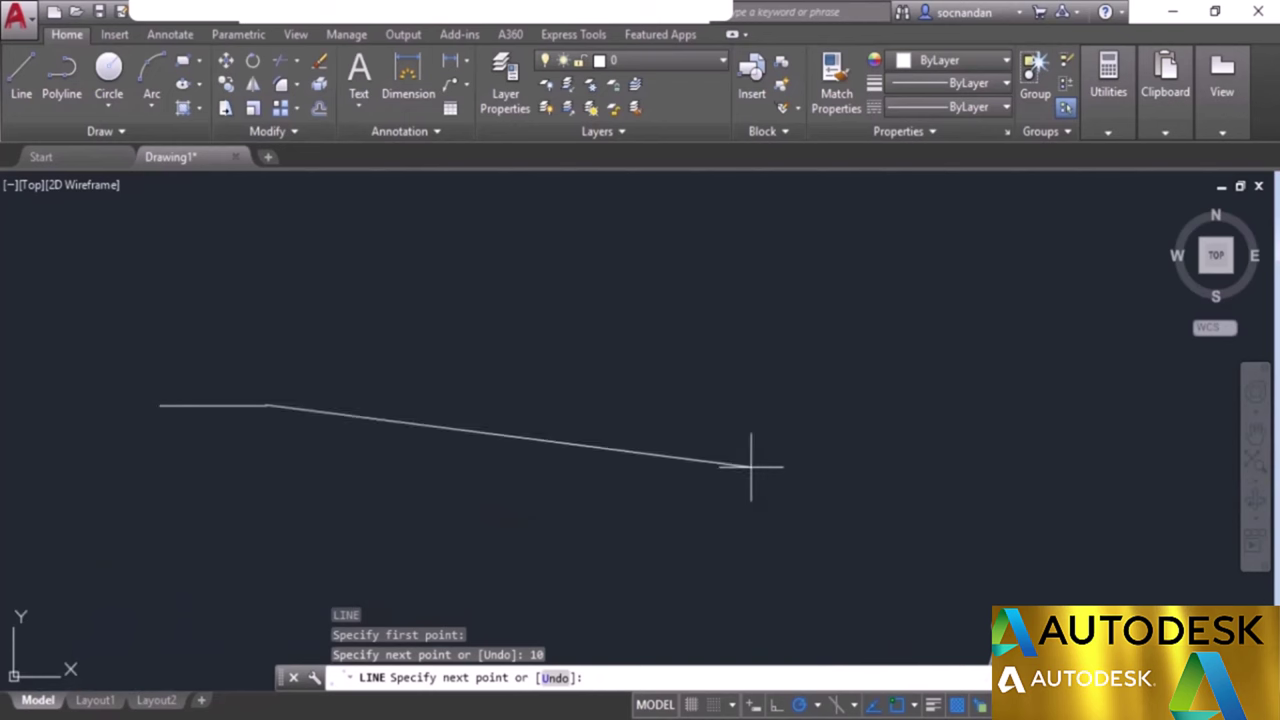
{"action": "middle_click_drag", "start_coordinate": [457, 426], "coordinate": [783, 488]}
{"action": "scroll", "coordinate": [785, 488], "scroll_direction": "up", "scroll_amount": 2}
{"action": "scroll", "coordinate": [620, 486], "scroll_direction": "up", "scroll_amount": 3}
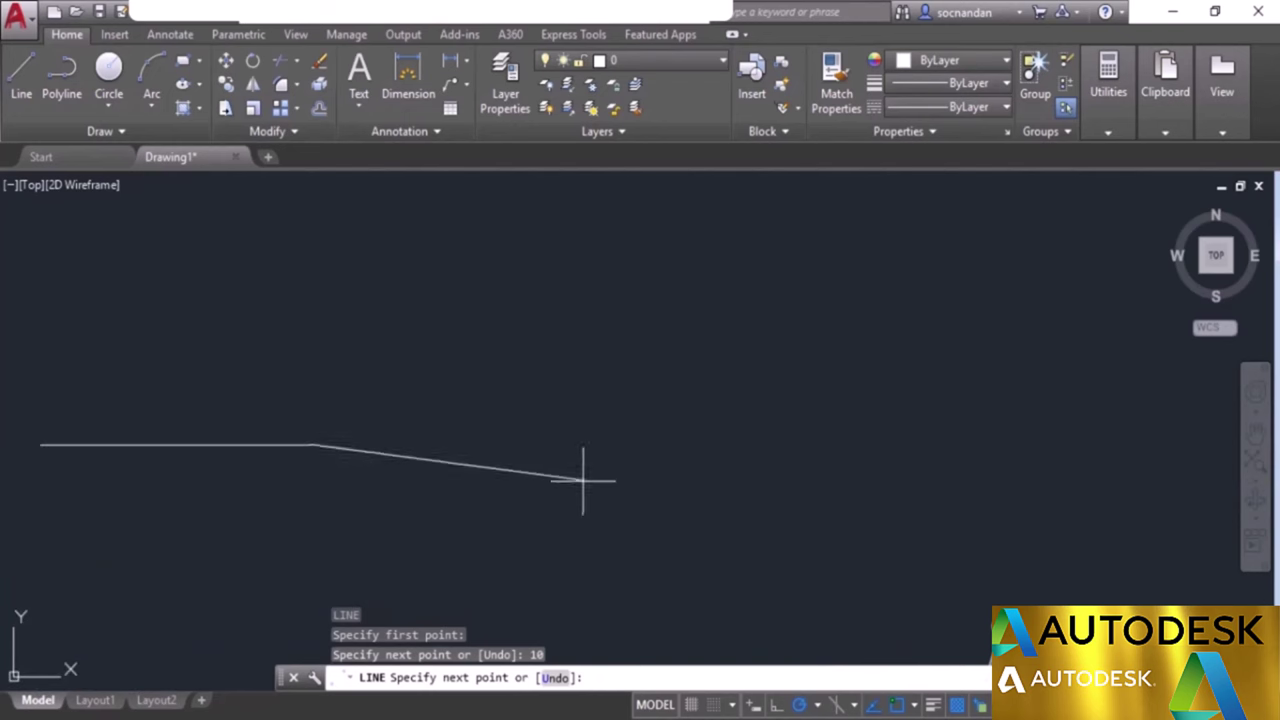
{"action": "middle_click_drag", "start_coordinate": [583, 486], "coordinate": [931, 542]}
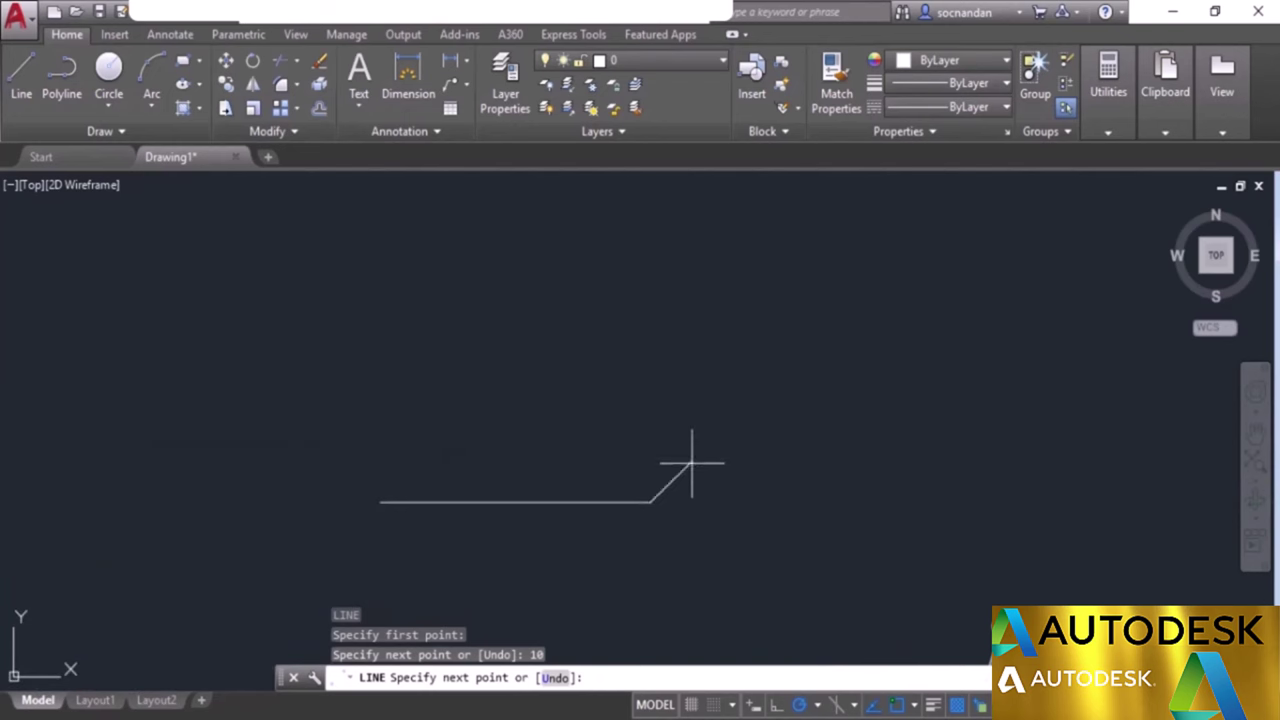
{"action": "middle_click_drag", "start_coordinate": [721, 482], "coordinate": [779, 486]}
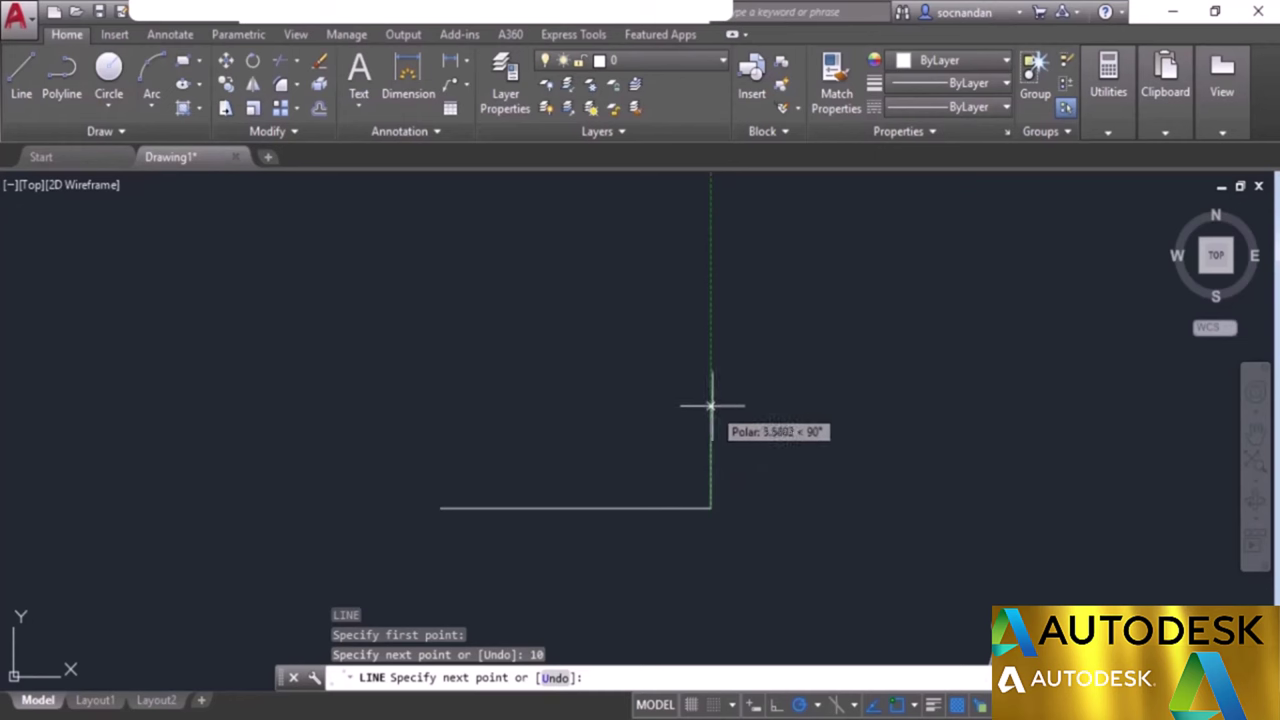
{"action": "type", "text": "5"}
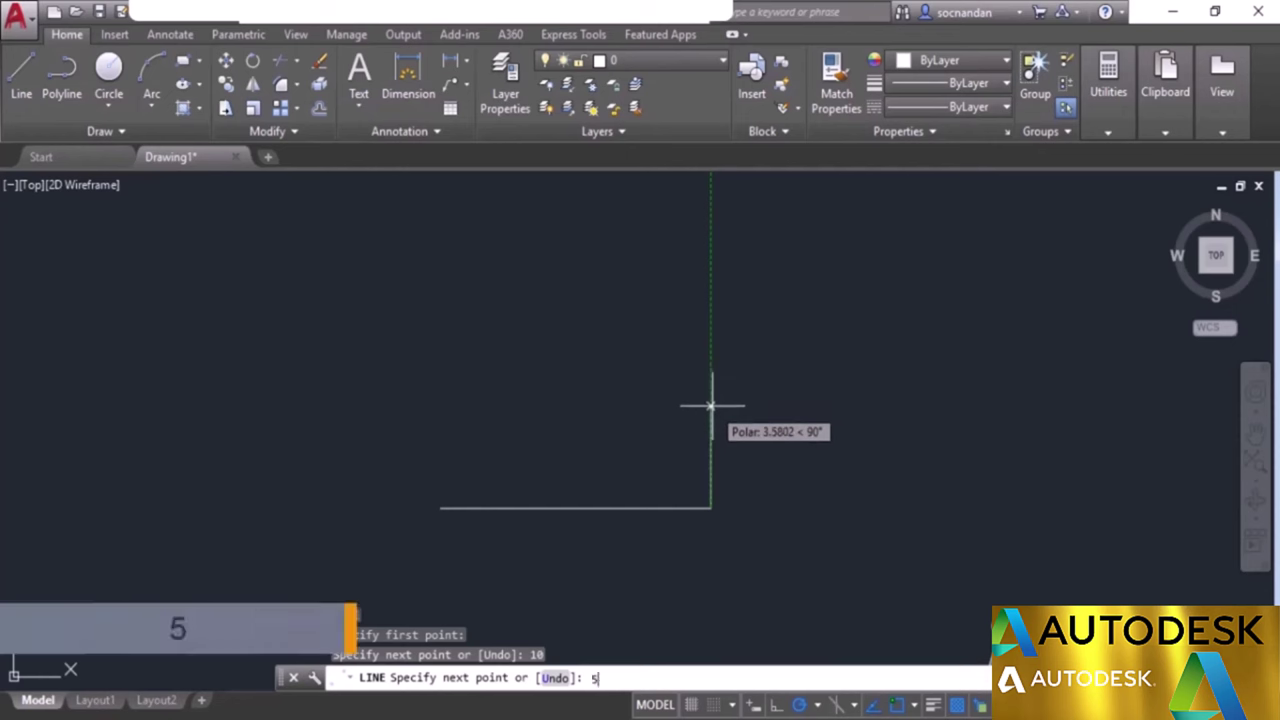
{"action": "key", "text": "Return"}
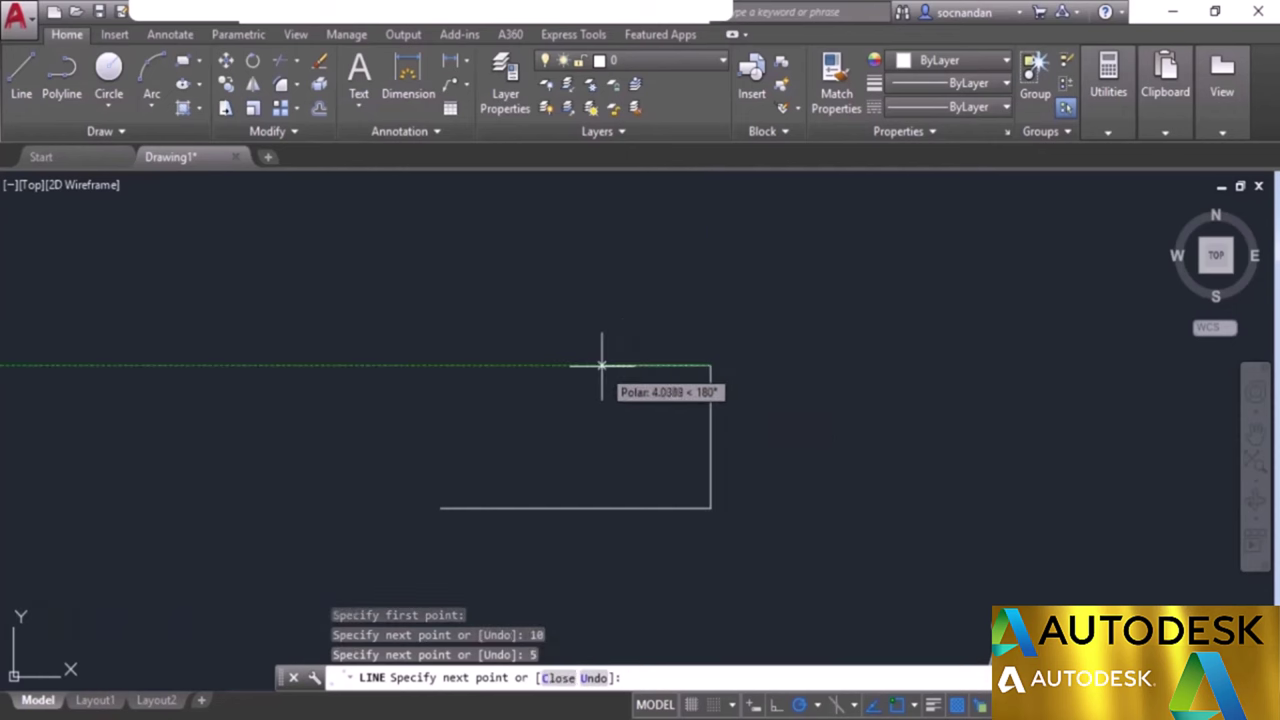
Draw a 10-unit horizontal segment back to the left and close the line chain into a rectangle.
{"action": "type", "text": "10"}
{"action": "key", "text": "Return"}
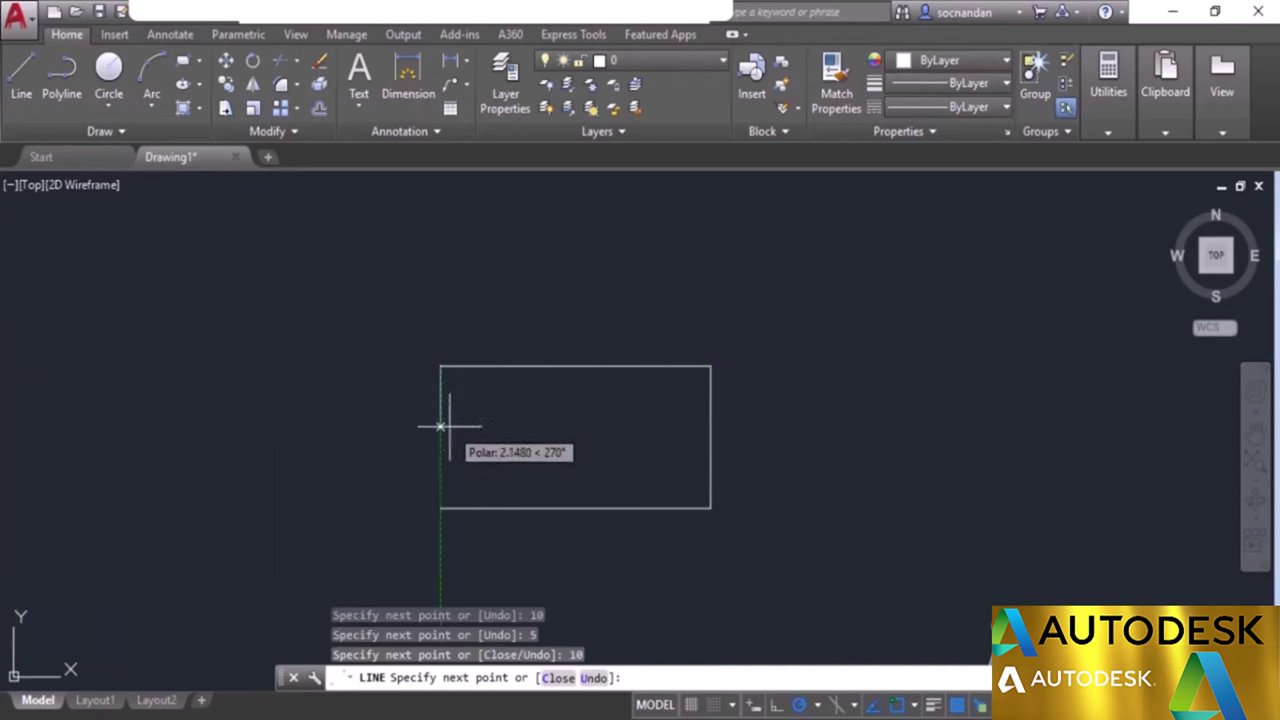
{"action": "type", "text": "c"}
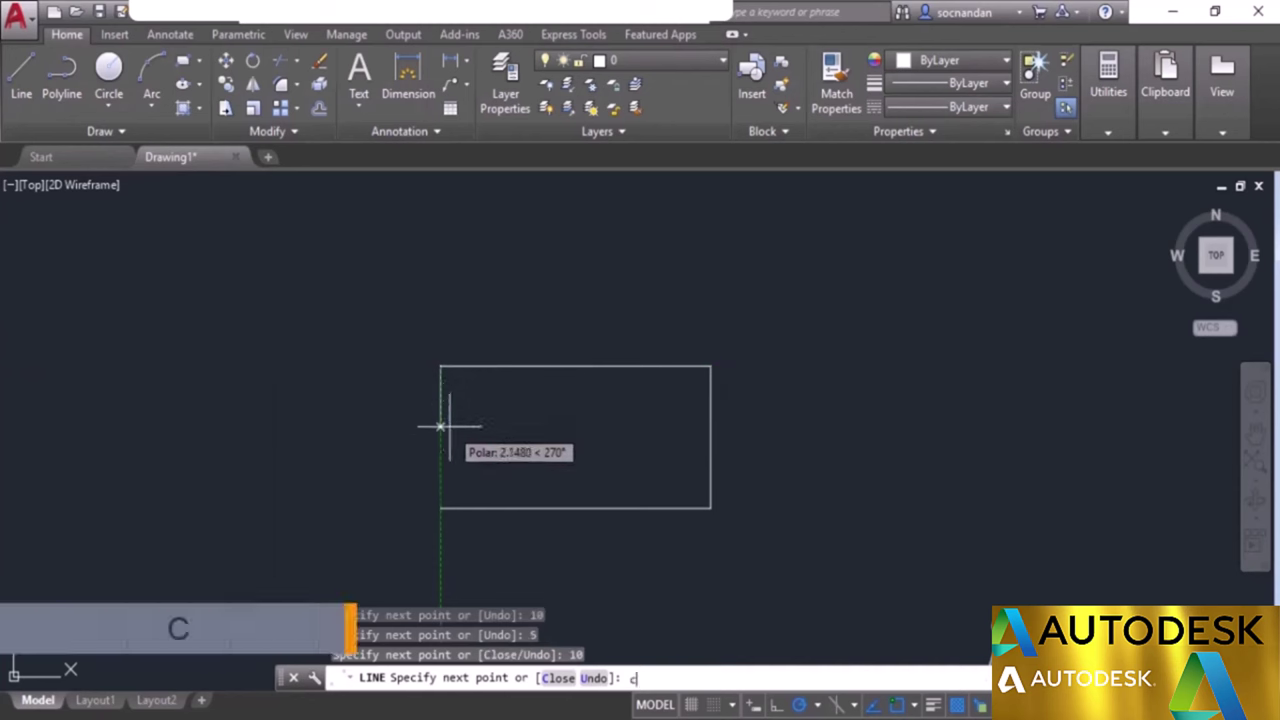
{"action": "key", "text": "Return"}
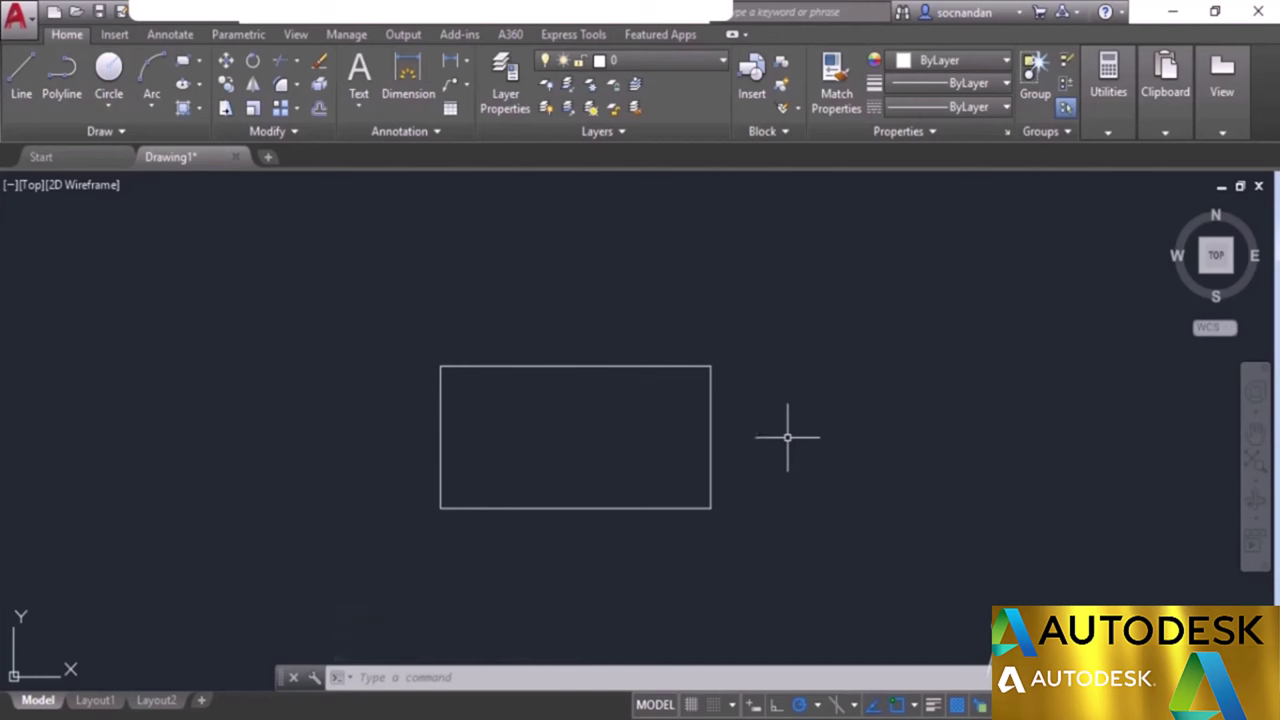
Select all four lines of the rectangle and erase them.
{"action": "left_click", "coordinate": [403, 335]}
{"action": "left_click", "coordinate": [824, 569]}
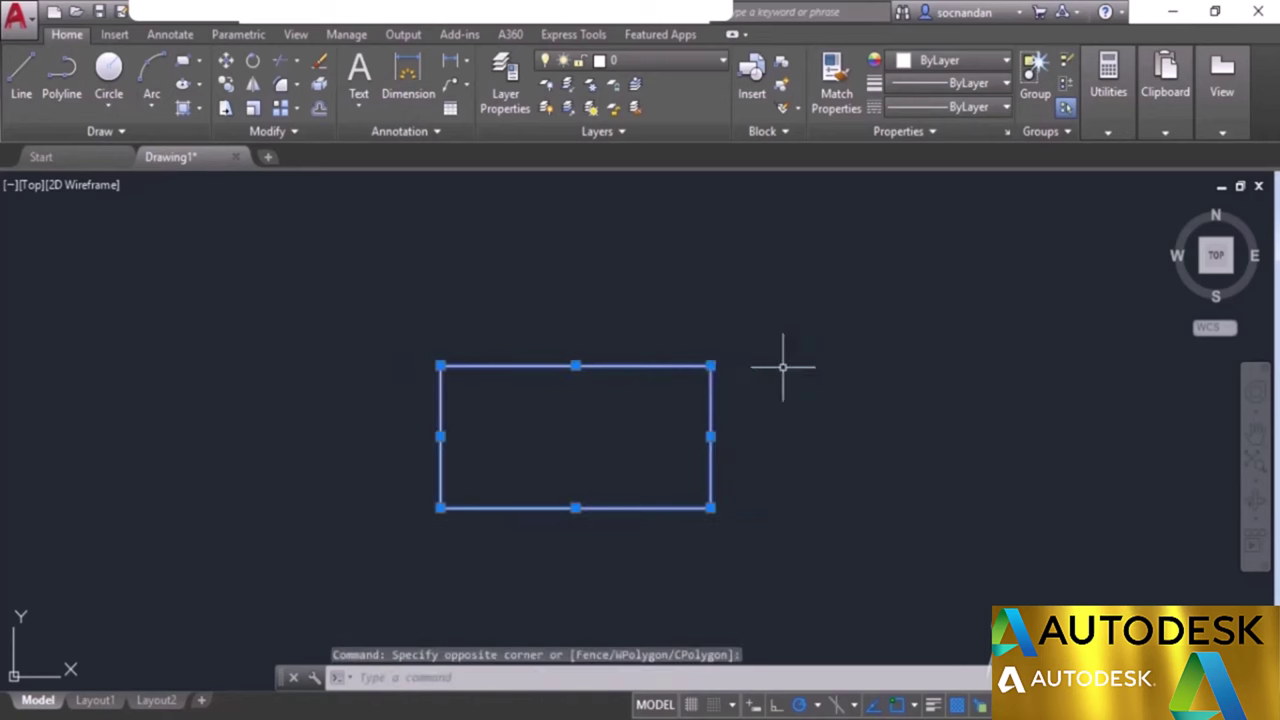
{"action": "right_click", "coordinate": [785, 365]}
{"action": "left_click", "coordinate": [800, 386]}
Begin a new line in the empty drawing with the UCS origin centred in the drawing area.
{"action": "middle_click_drag", "start_coordinate": [307, 582], "coordinate": [829, 371]}
{"action": "middle_click_drag", "start_coordinate": [329, 557], "coordinate": [768, 337]}
{"action": "scroll", "coordinate": [768, 337], "scroll_direction": "up", "scroll_amount": 4}
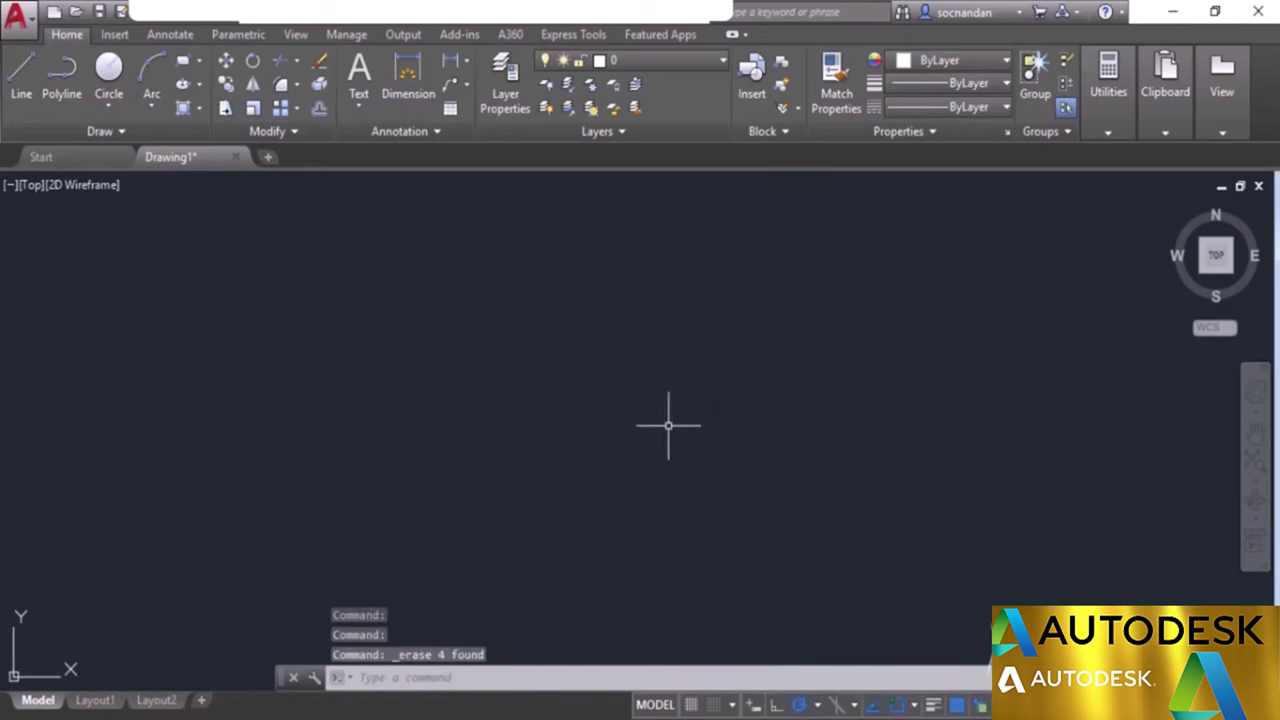
{"action": "middle_click_drag", "start_coordinate": [541, 491], "coordinate": [399, 462]}
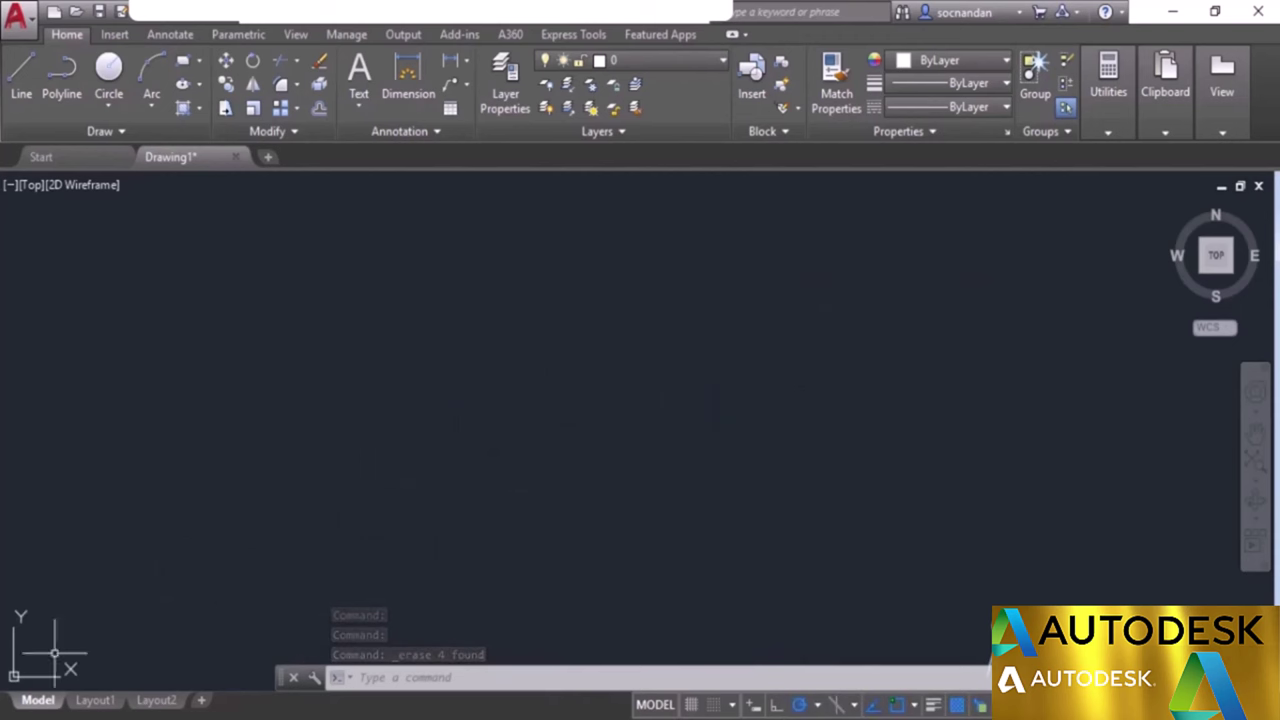
{"action": "left_click", "coordinate": [1256, 464]}
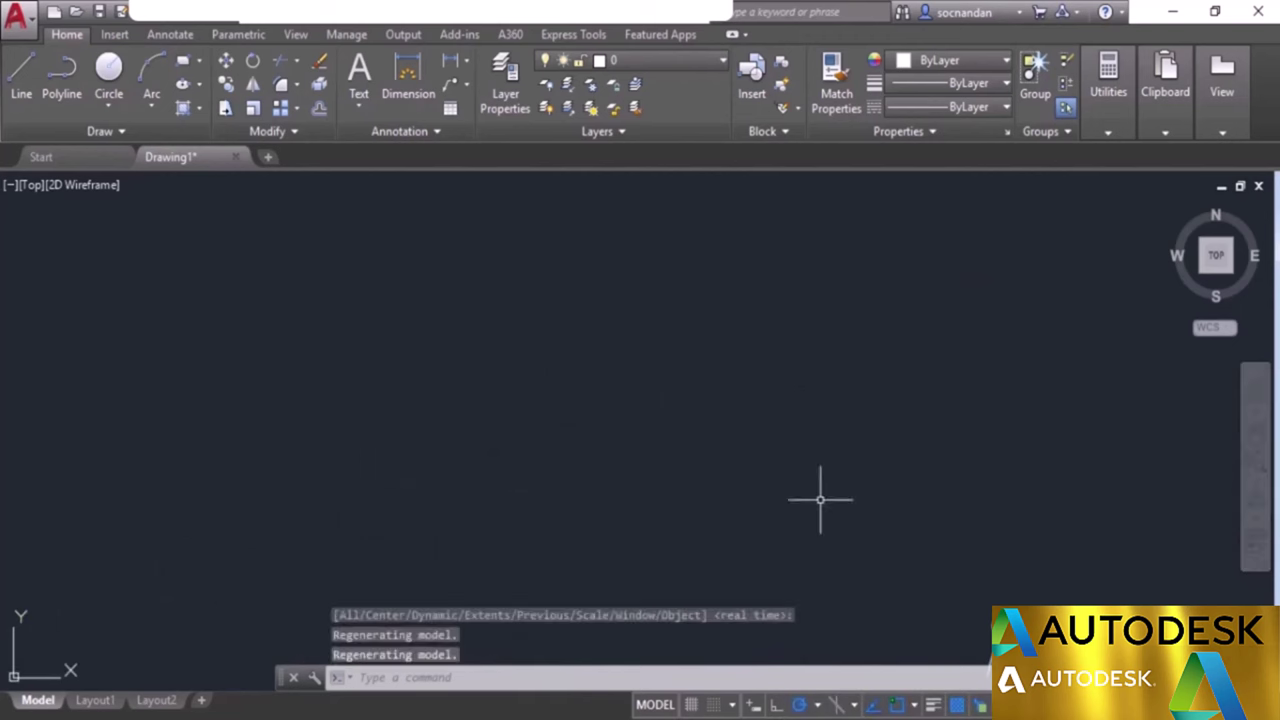
{"action": "mouse_move", "coordinate": [920, 472]}
{"action": "middle_mouse_down"}
{"action": "mouse_move", "coordinate": [711, 494]}
{"action": "mouse_move", "coordinate": [686, 471]}
{"action": "middle_mouse_up"}
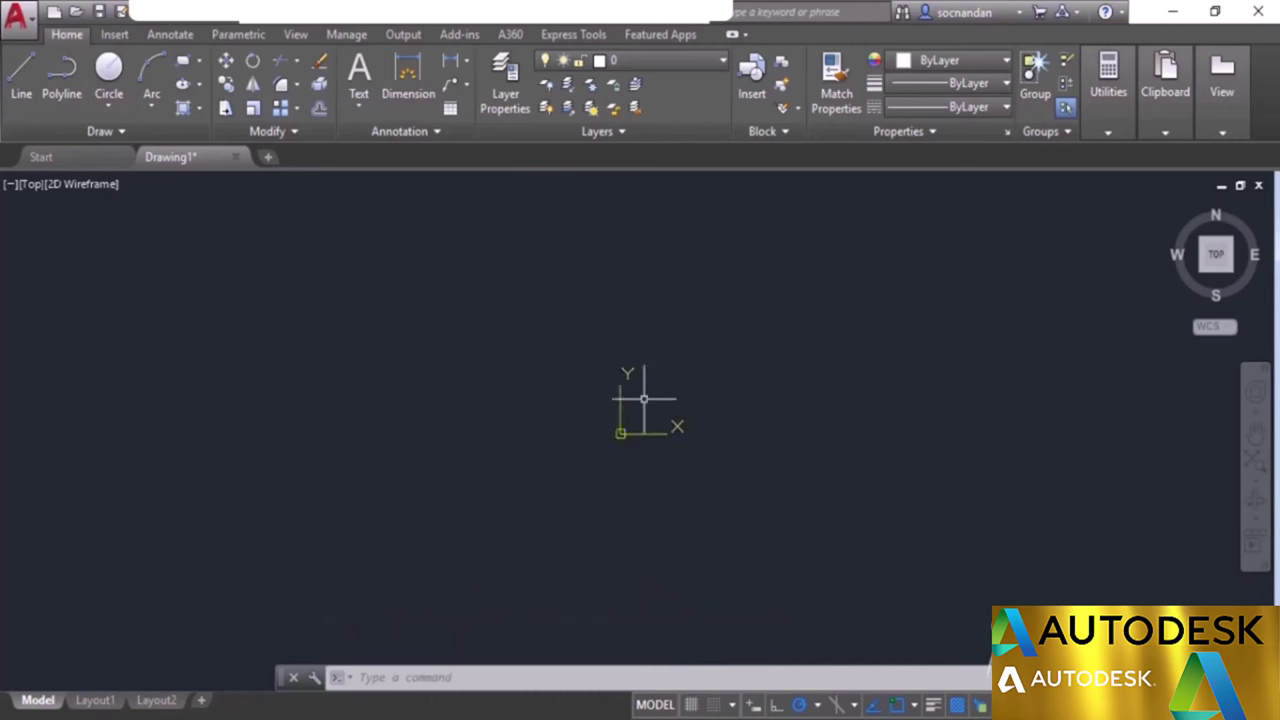
{"action": "left_click", "coordinate": [21, 72]}
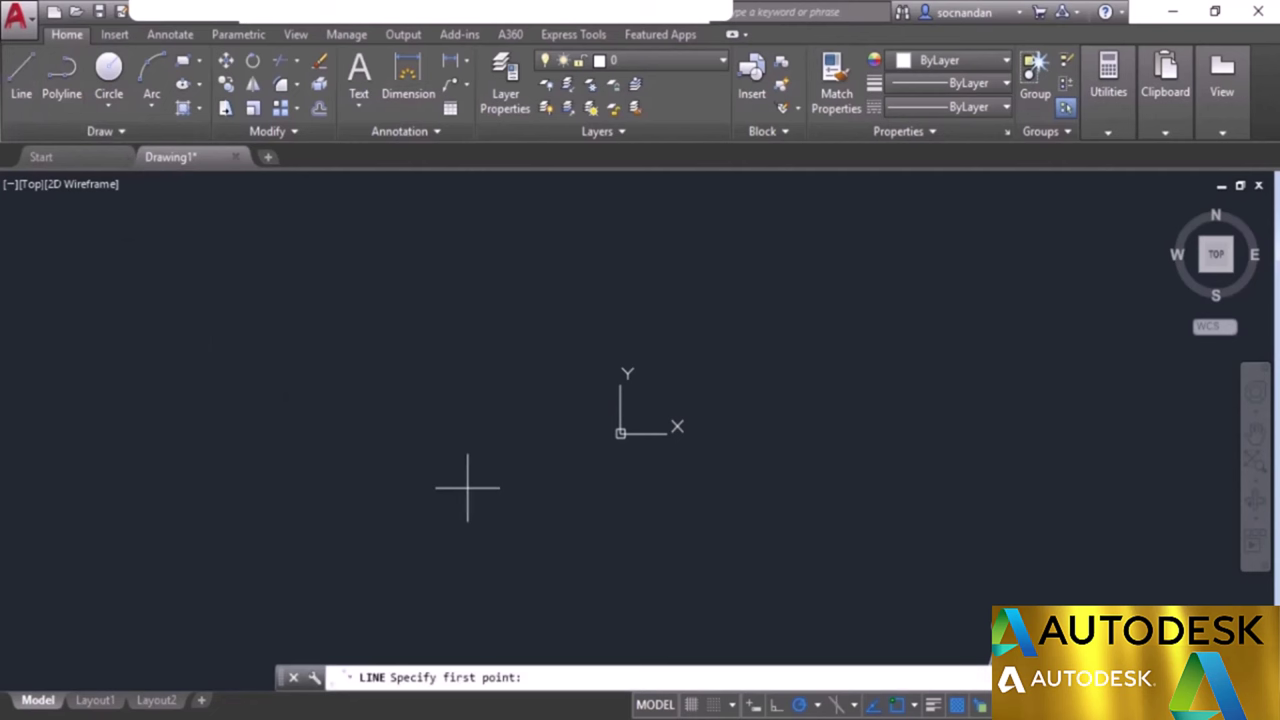
Draw the rectangle's lower edge as a line from absolute coordinates 0,0 to 10,0.
{"action": "type", "text": "0,0"}
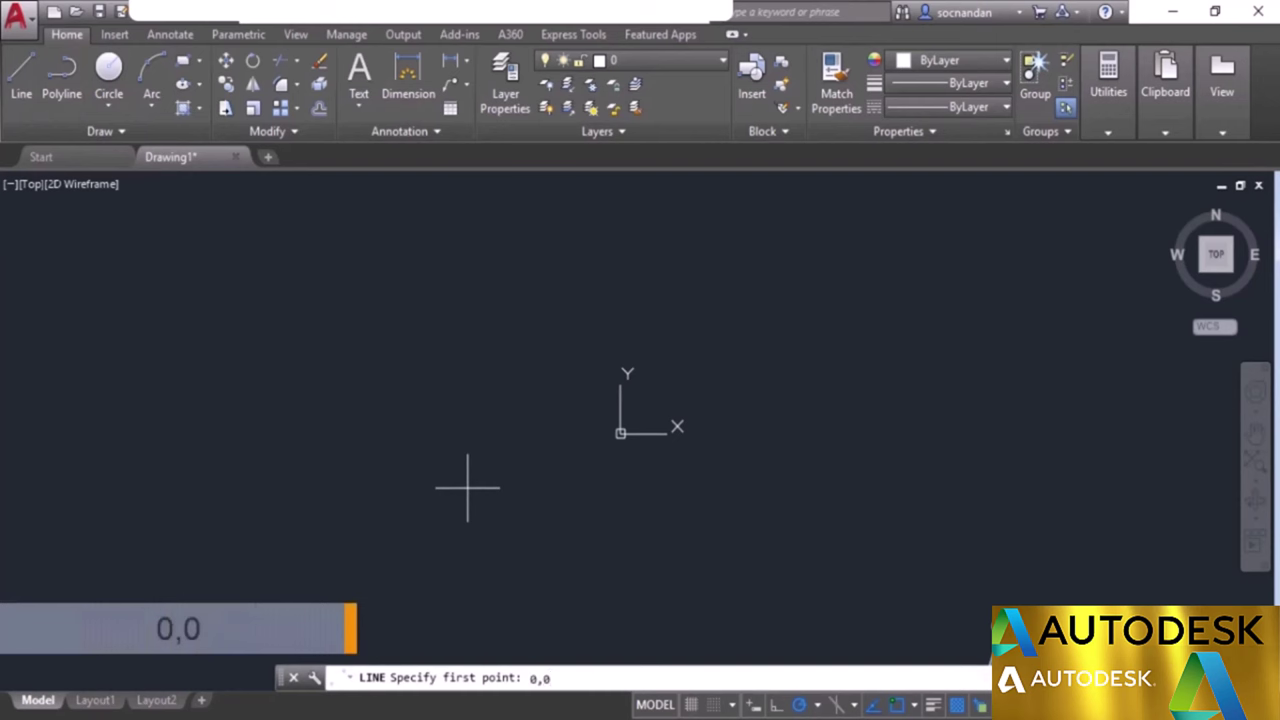
{"action": "key", "text": "Return"}
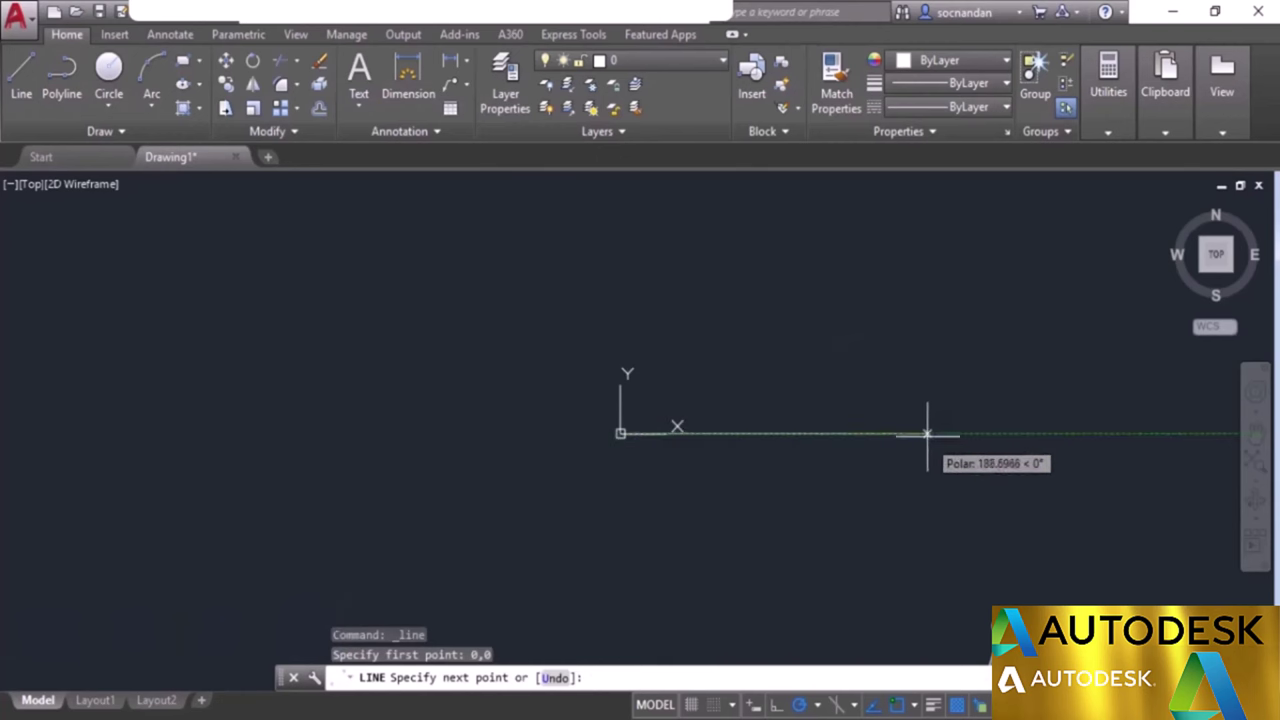
{"action": "middle_click_drag", "start_coordinate": [920, 434], "coordinate": [779, 468]}
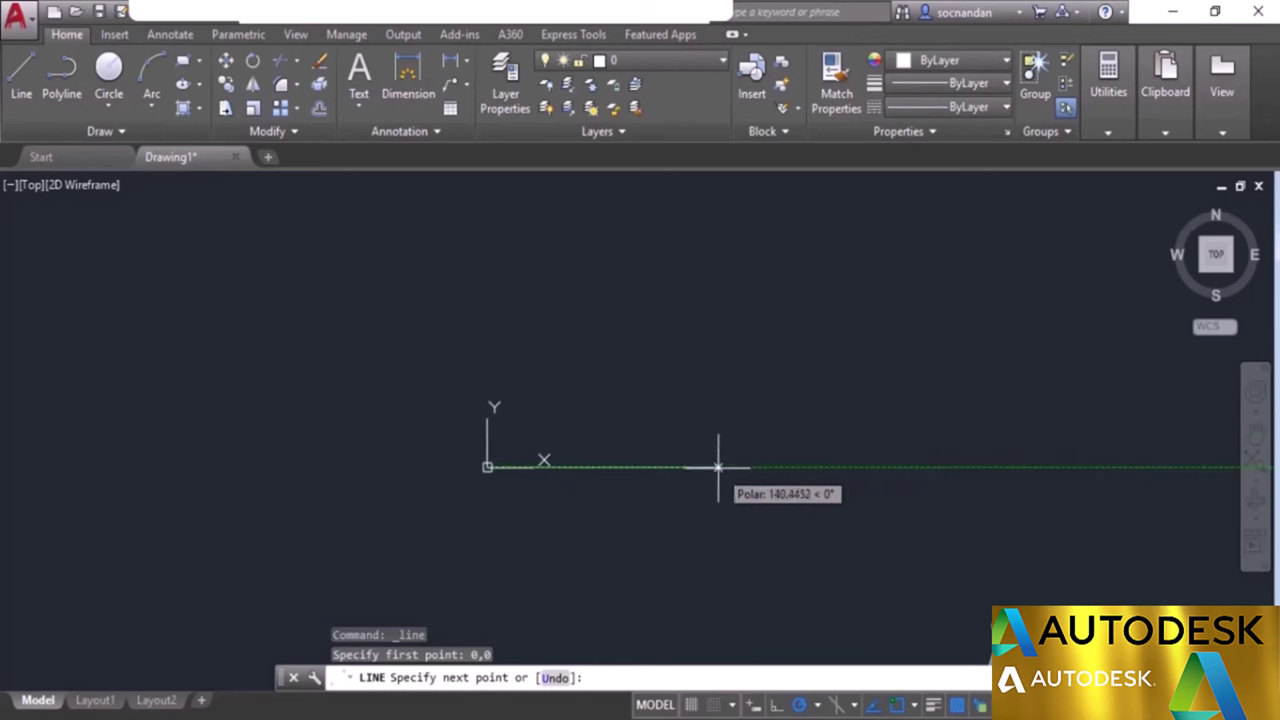
{"action": "type", "text": "10,"}
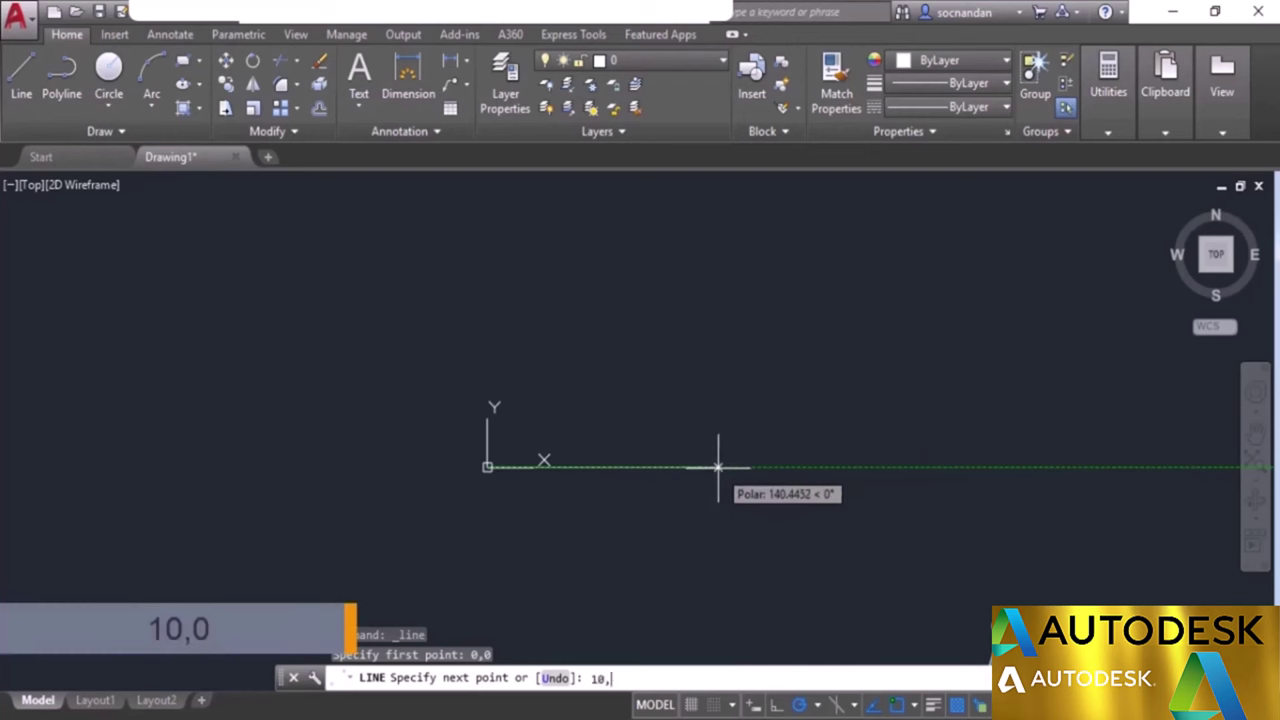
{"action": "type", "text": "0"}
{"action": "key", "text": "Return"}
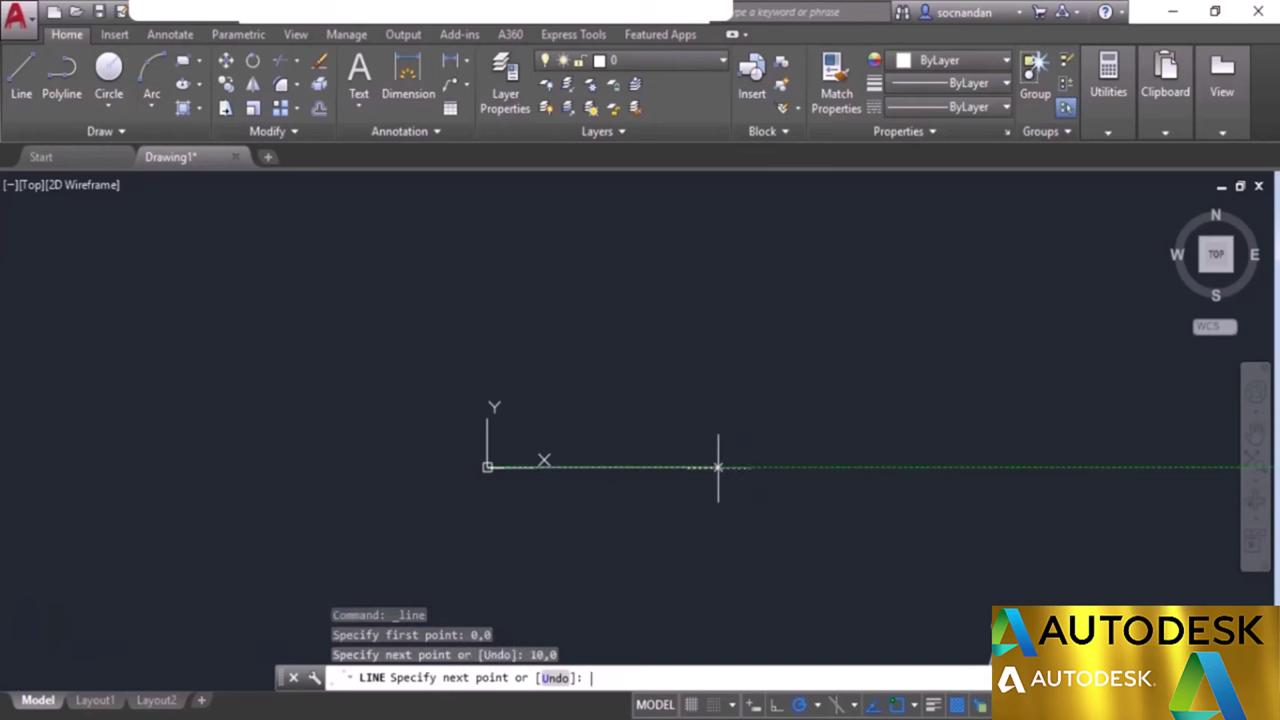
Continue the line from the lower edge up to absolute coordinates 10,5 for the vertical side.
{"action": "scroll", "coordinate": [503, 412], "scroll_direction": "up", "scroll_amount": 4}
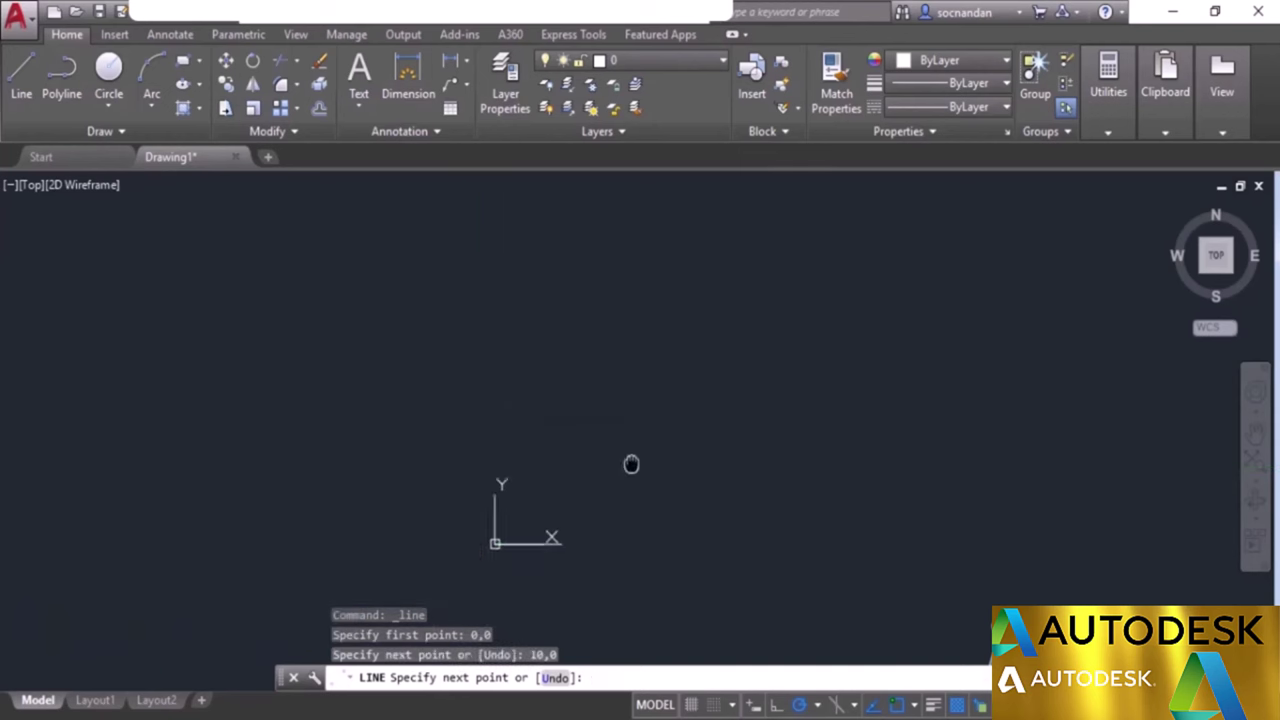
{"action": "scroll", "coordinate": [666, 445], "scroll_direction": "up", "scroll_amount": 6}
{"action": "mouse_move", "coordinate": [640, 451]}
{"action": "middle_mouse_down"}
{"action": "mouse_move", "coordinate": [657, 463]}
{"action": "mouse_move", "coordinate": [823, 433]}
{"action": "middle_mouse_up"}
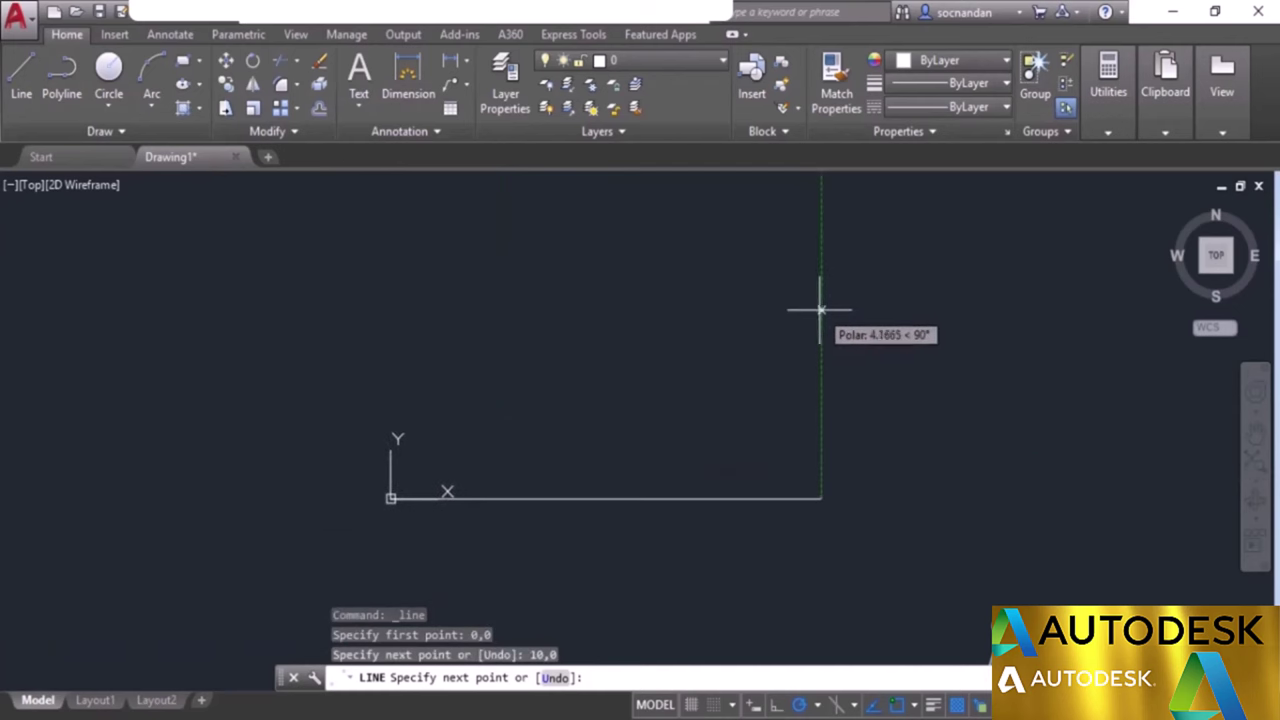
{"action": "middle_click_drag", "start_coordinate": [820, 306], "coordinate": [817, 380]}
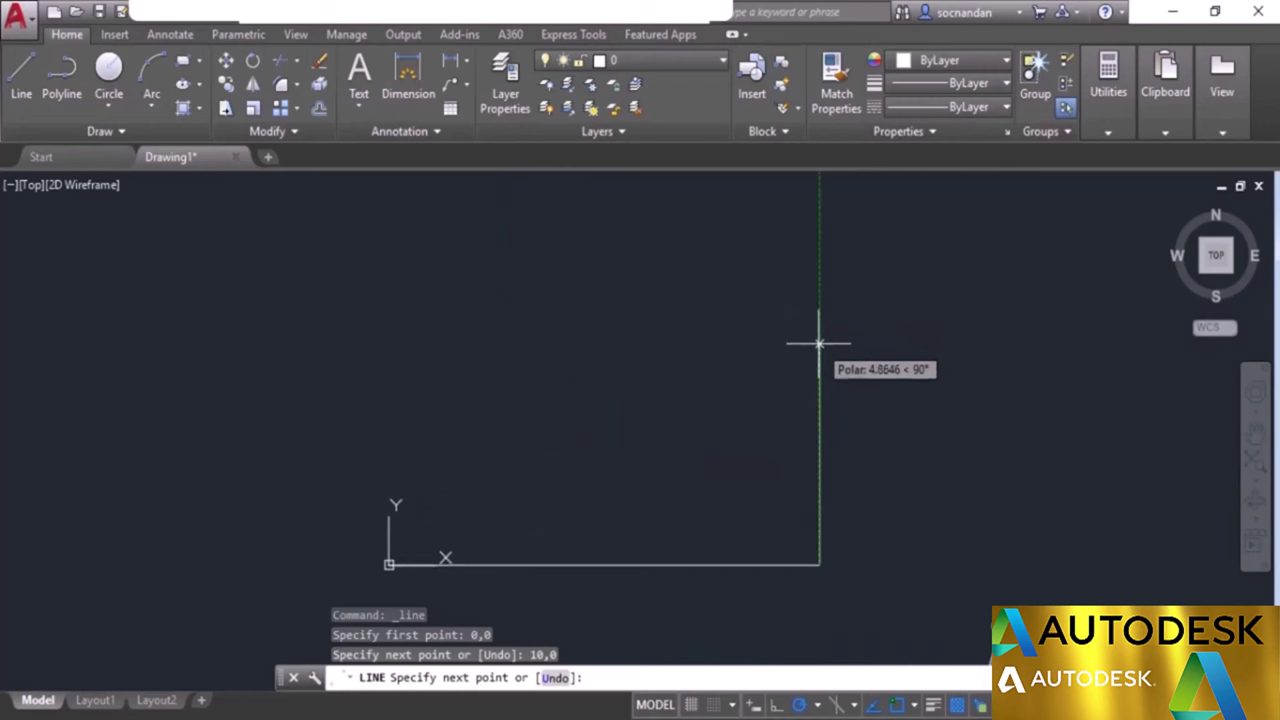
{"action": "type", "text": "10,5"}
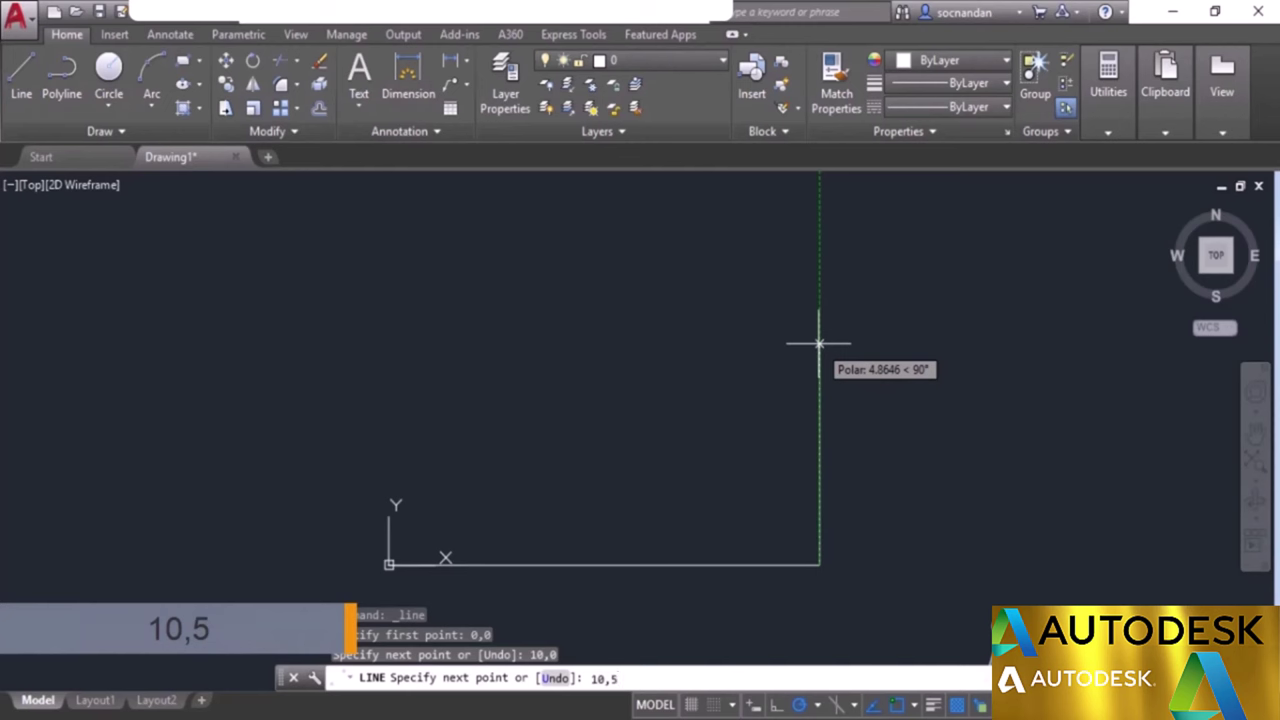
{"action": "key", "text": "Return"}
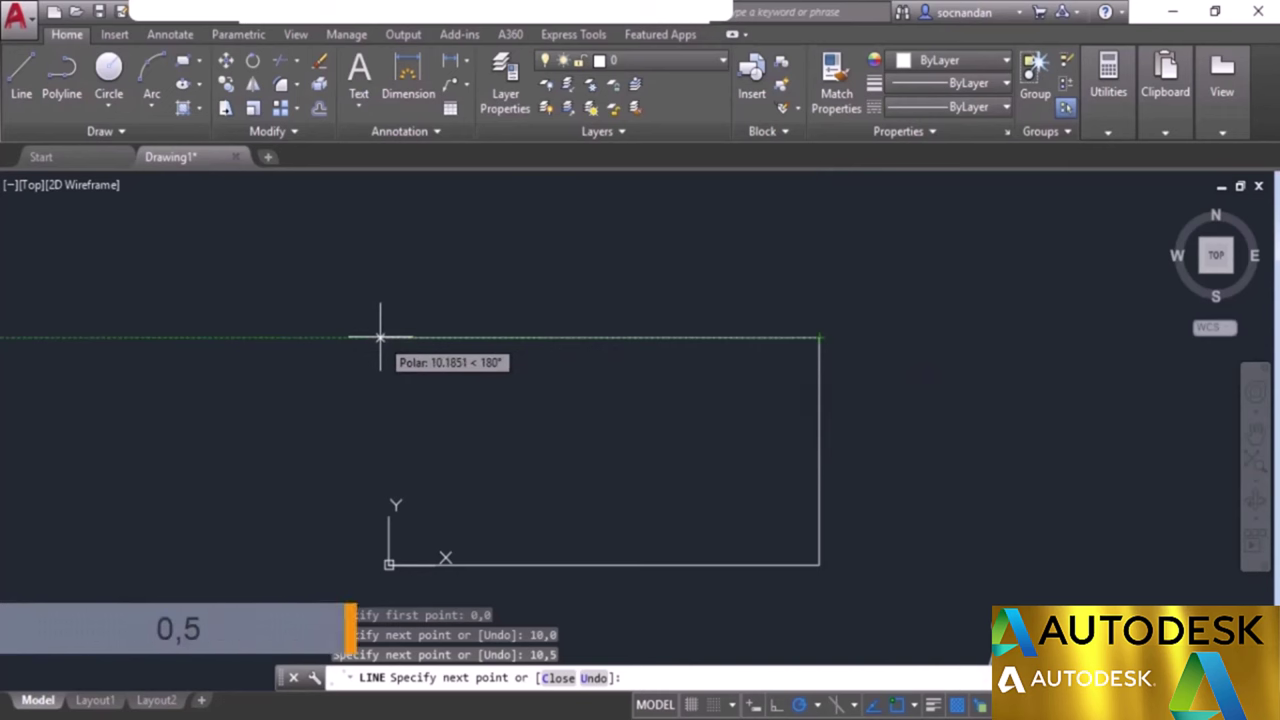
Complete the rectangle with line points at 0,5 and back at 0,0, and end the Line command.
{"action": "type", "text": "0,5"}
{"action": "key", "text": "Return"}
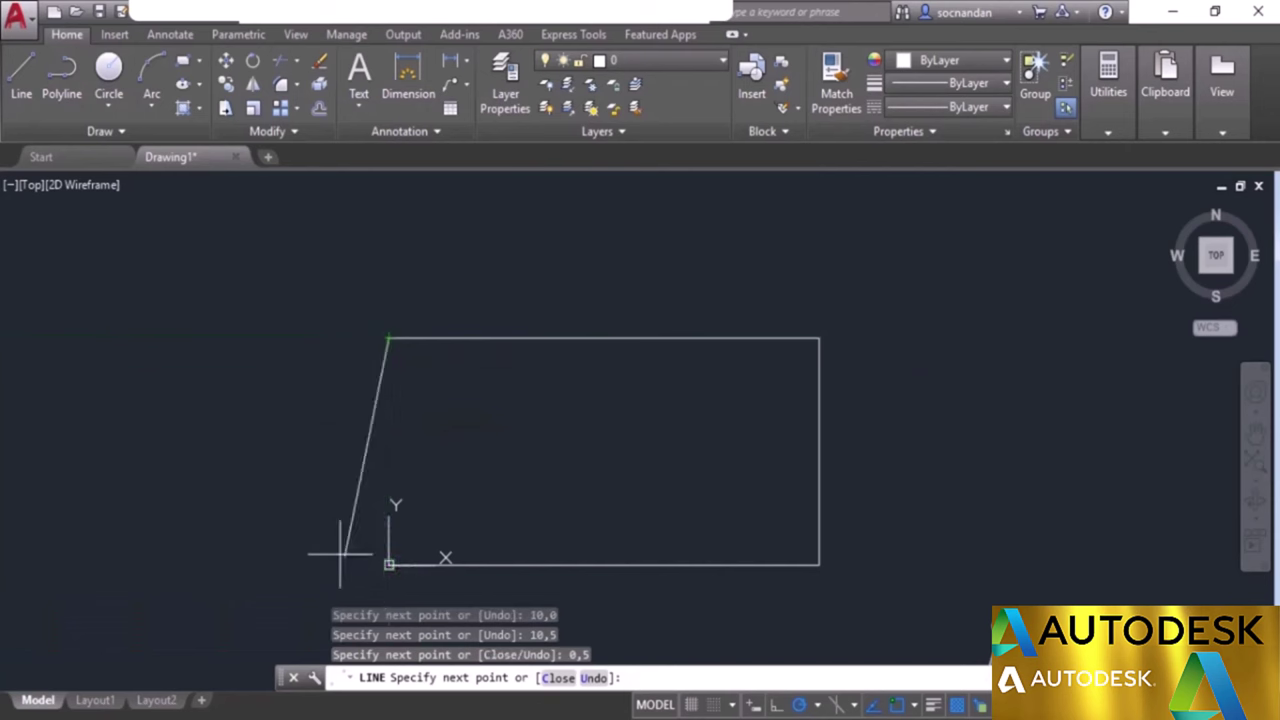
{"action": "type", "text": "0,"}
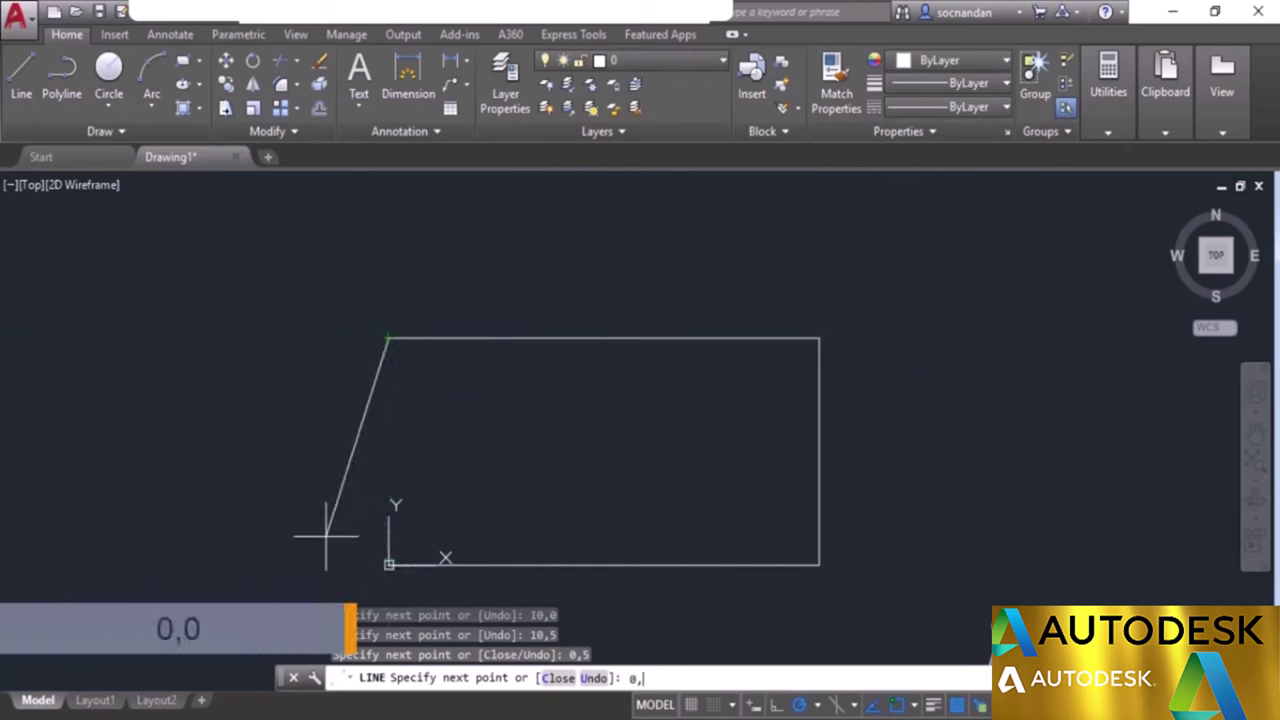
{"action": "type", "text": "0"}
{"action": "key", "text": "Return"}
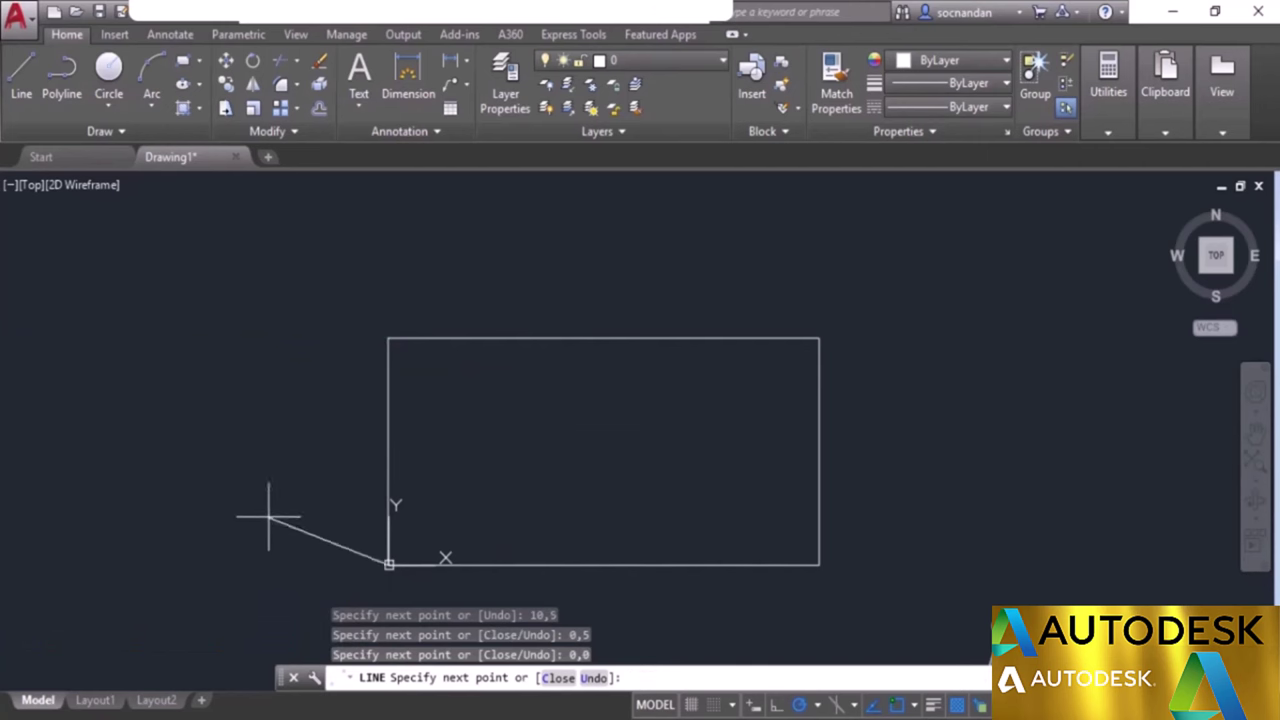
{"action": "key", "text": "Return"}
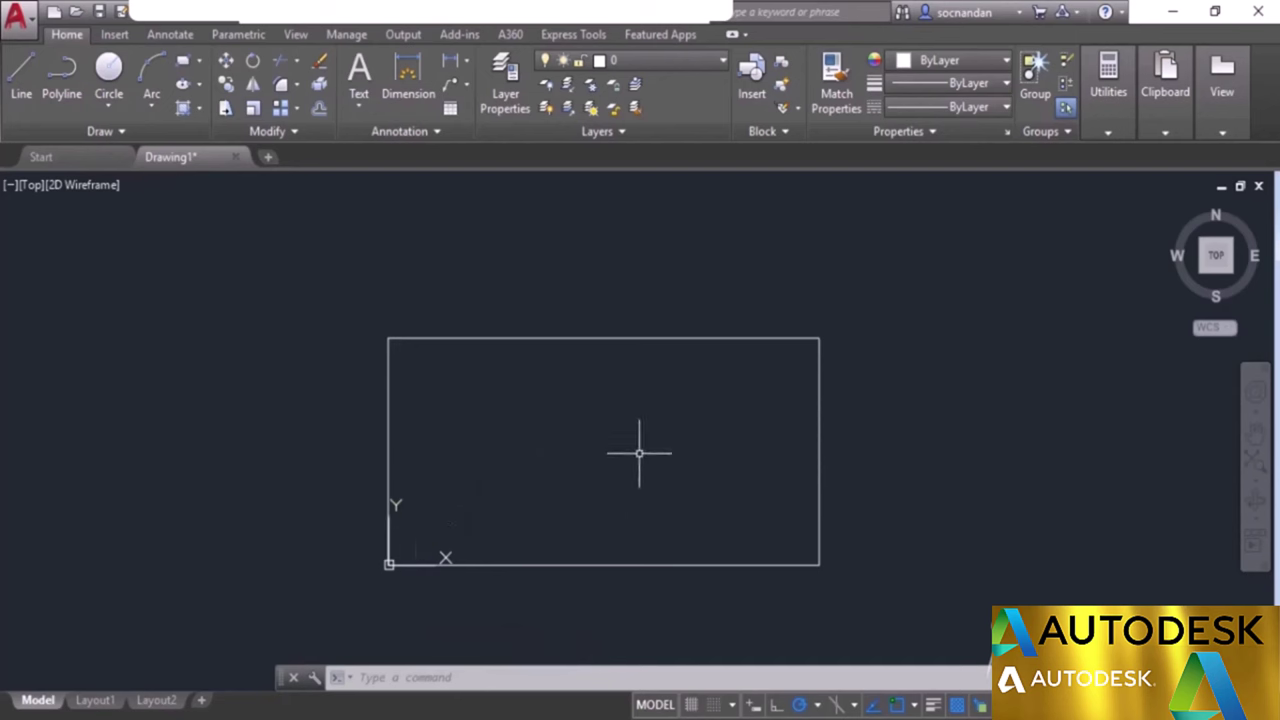
Draw a line from a free point inside the rectangle to absolute coordinates 10,0.
{"action": "left_click", "coordinate": [24, 72]}
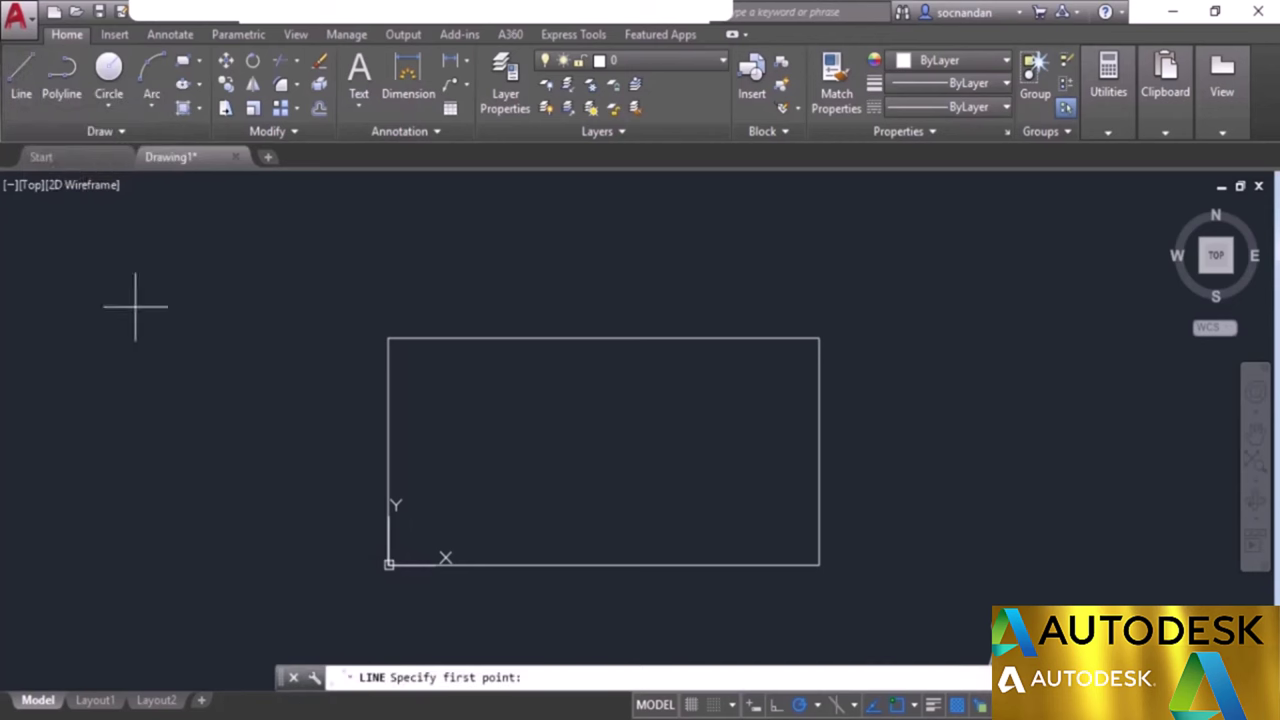
{"action": "left_click", "coordinate": [532, 486]}
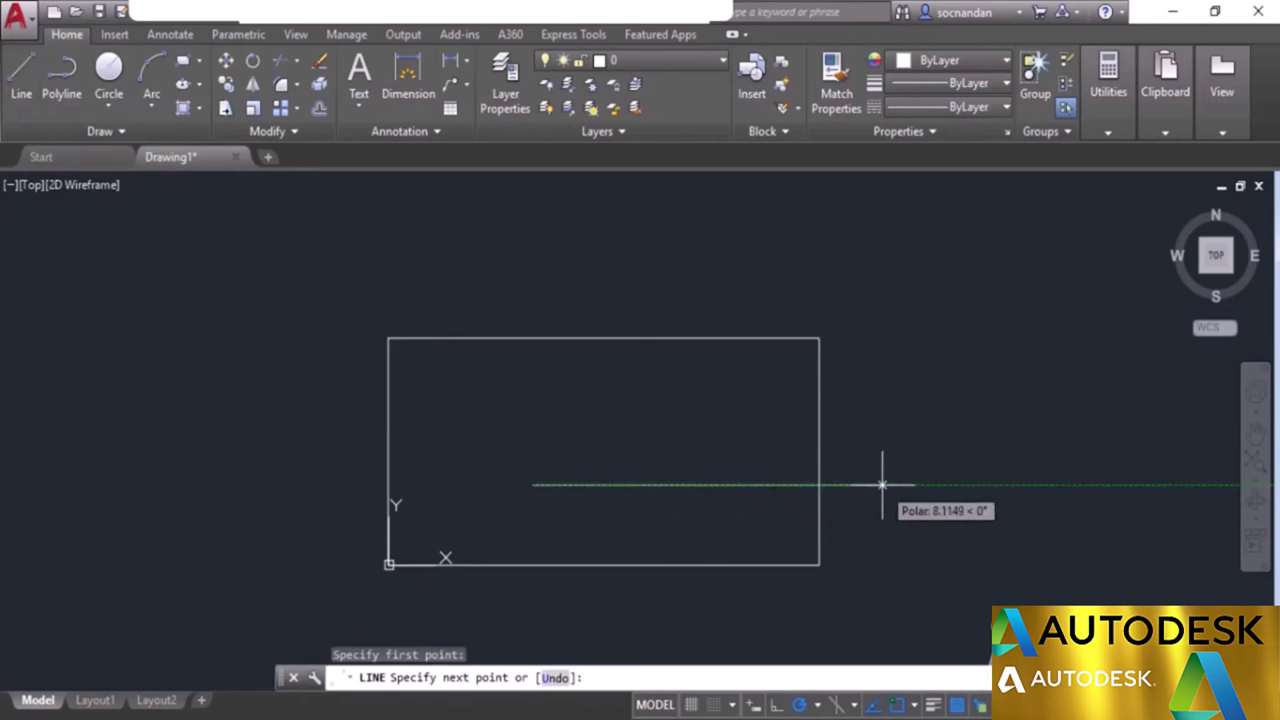
{"action": "type", "text": "10"}
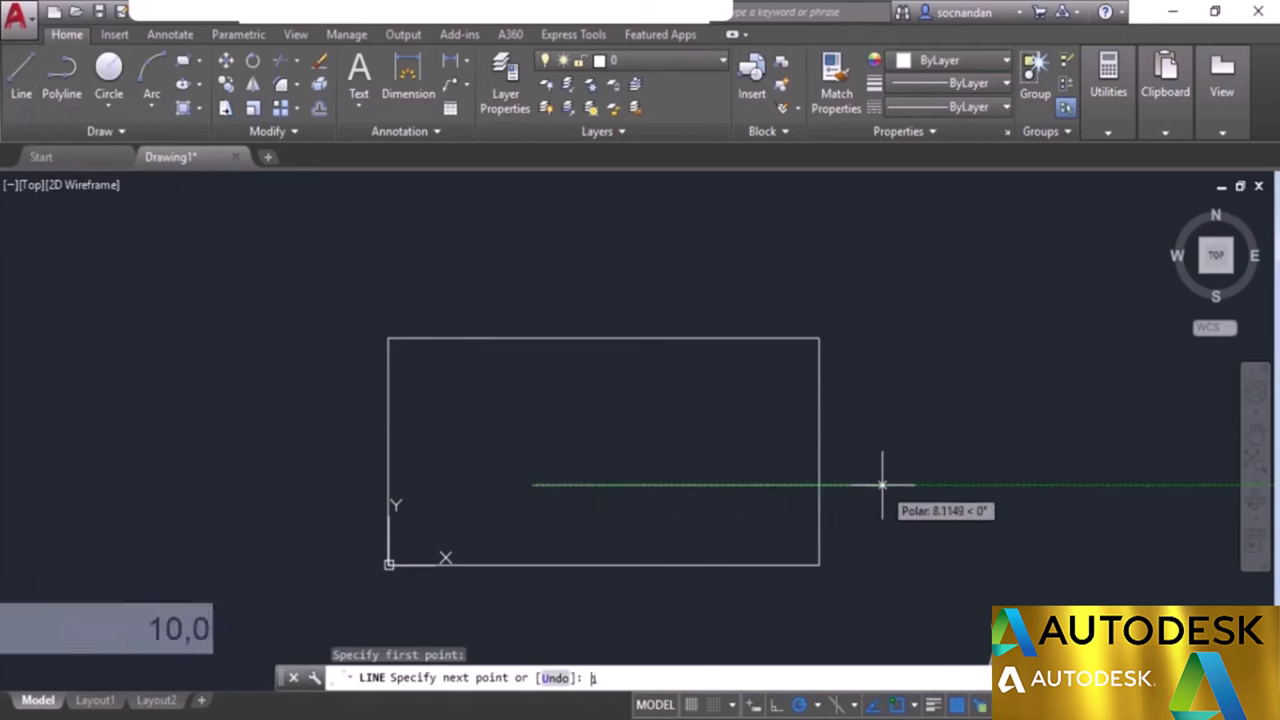
{"action": "type", "text": ",0"}
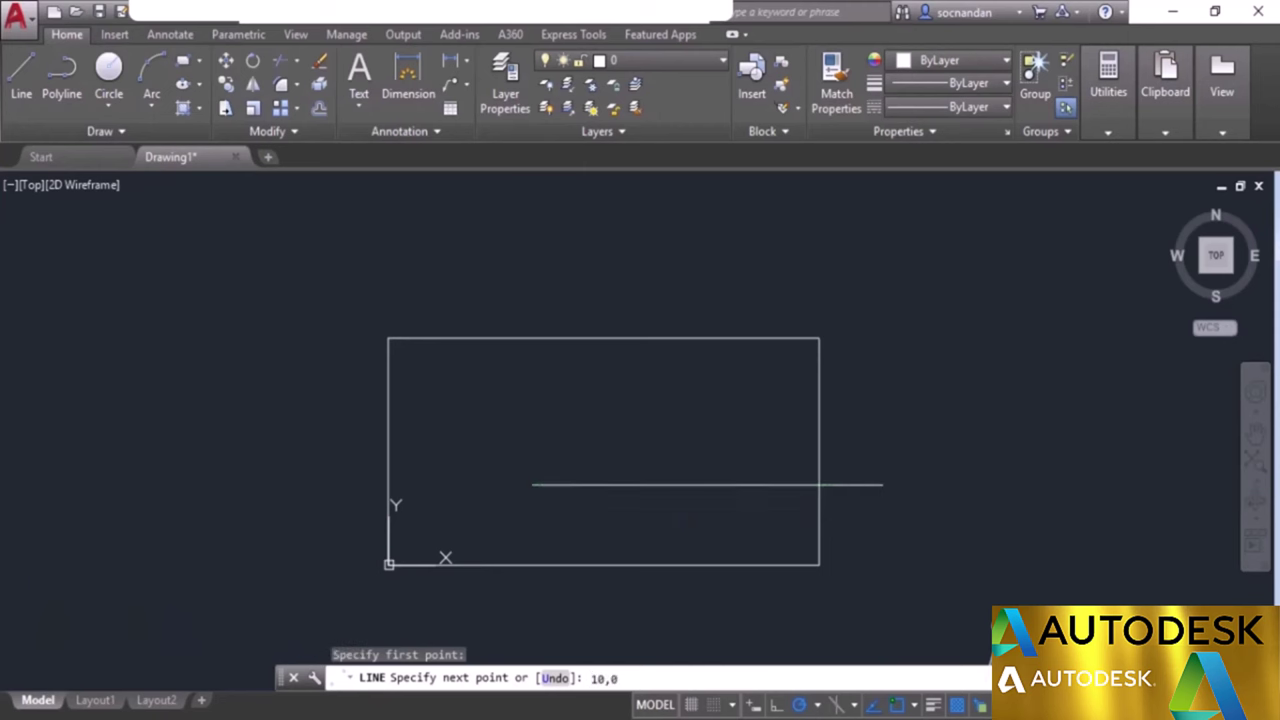
{"action": "key", "text": "Return"}
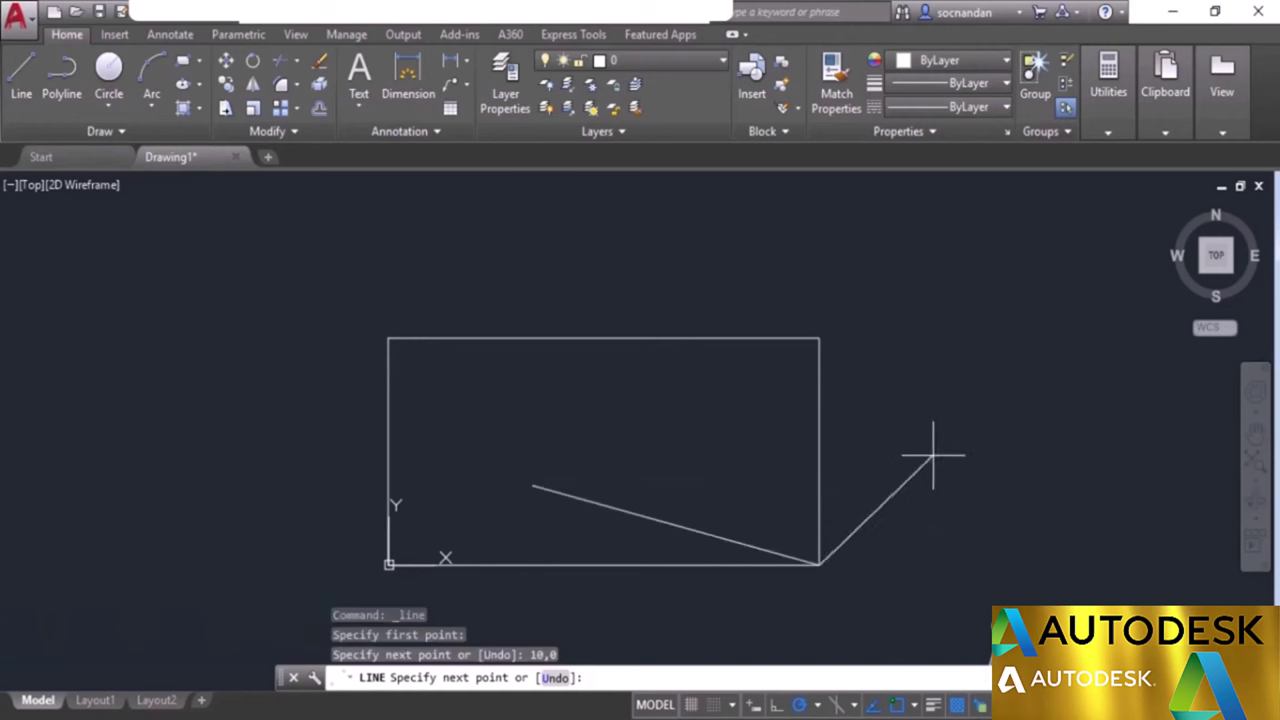
{"action": "left_click", "coordinate": [818, 564]}
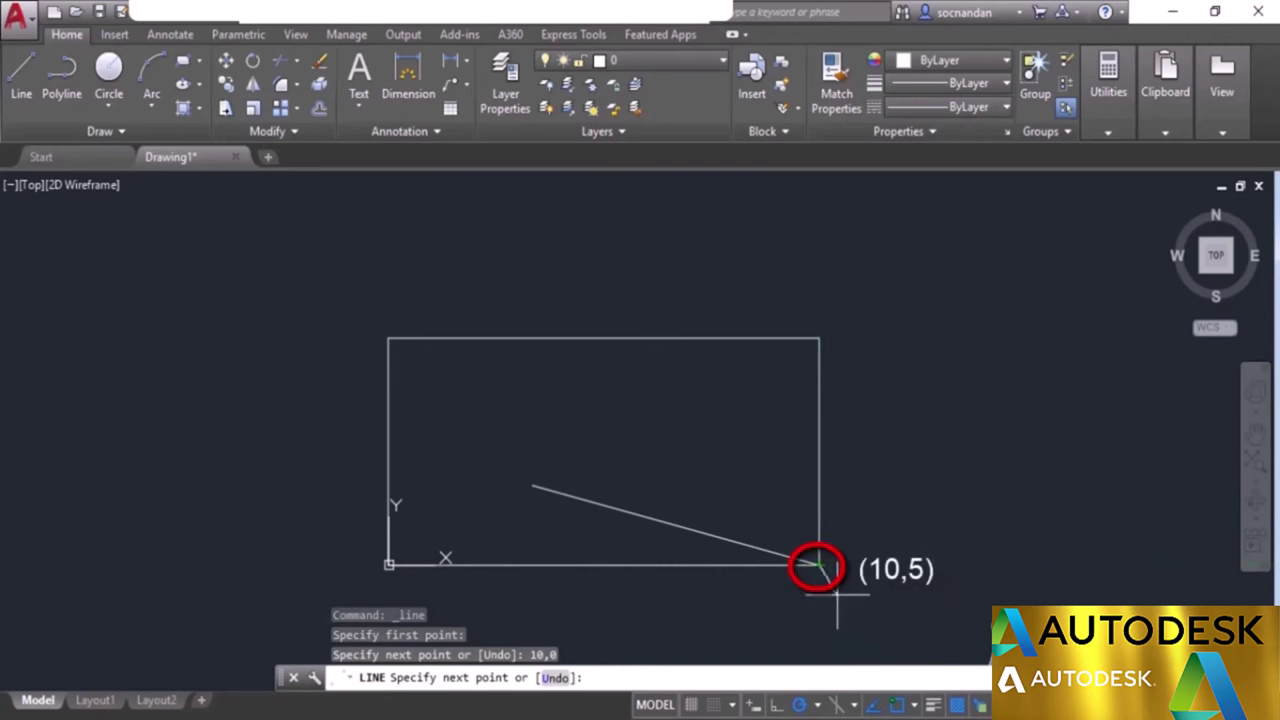
{"action": "key", "text": "Return"}
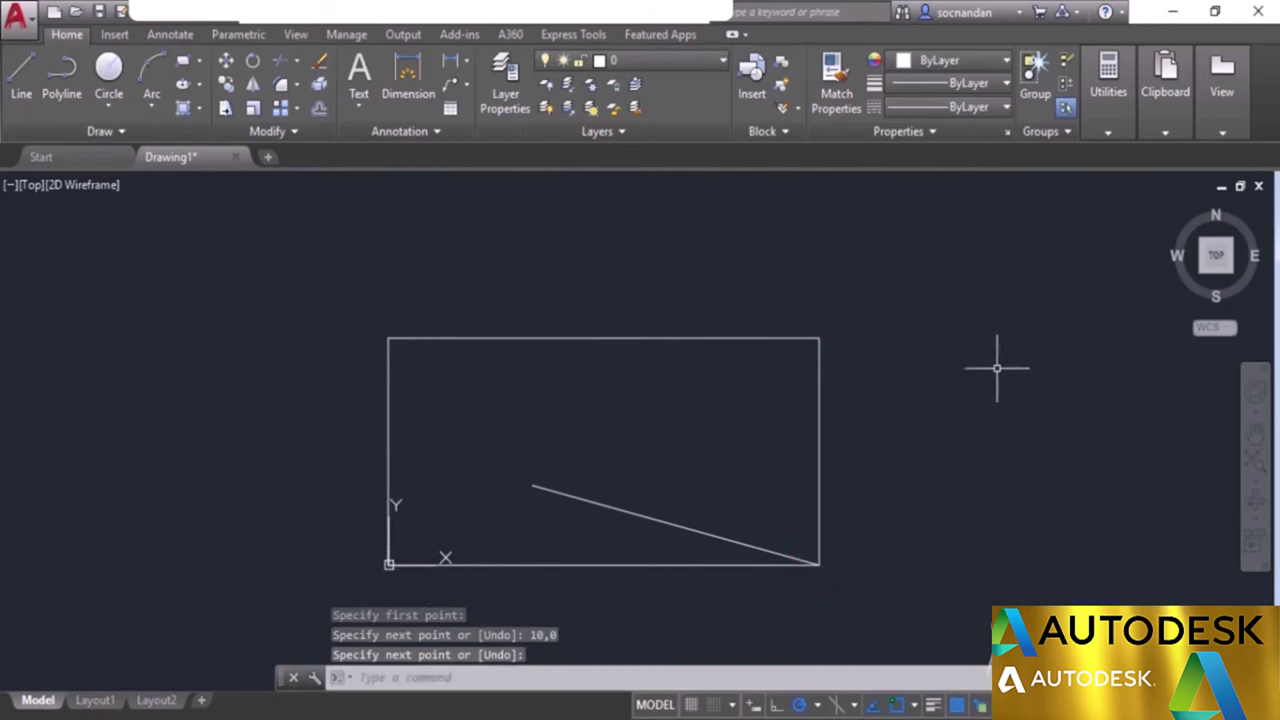
Erase the slanted line inside the rectangle.
{"action": "left_click", "coordinate": [600, 504]}
{"action": "right_click", "coordinate": [642, 435]}
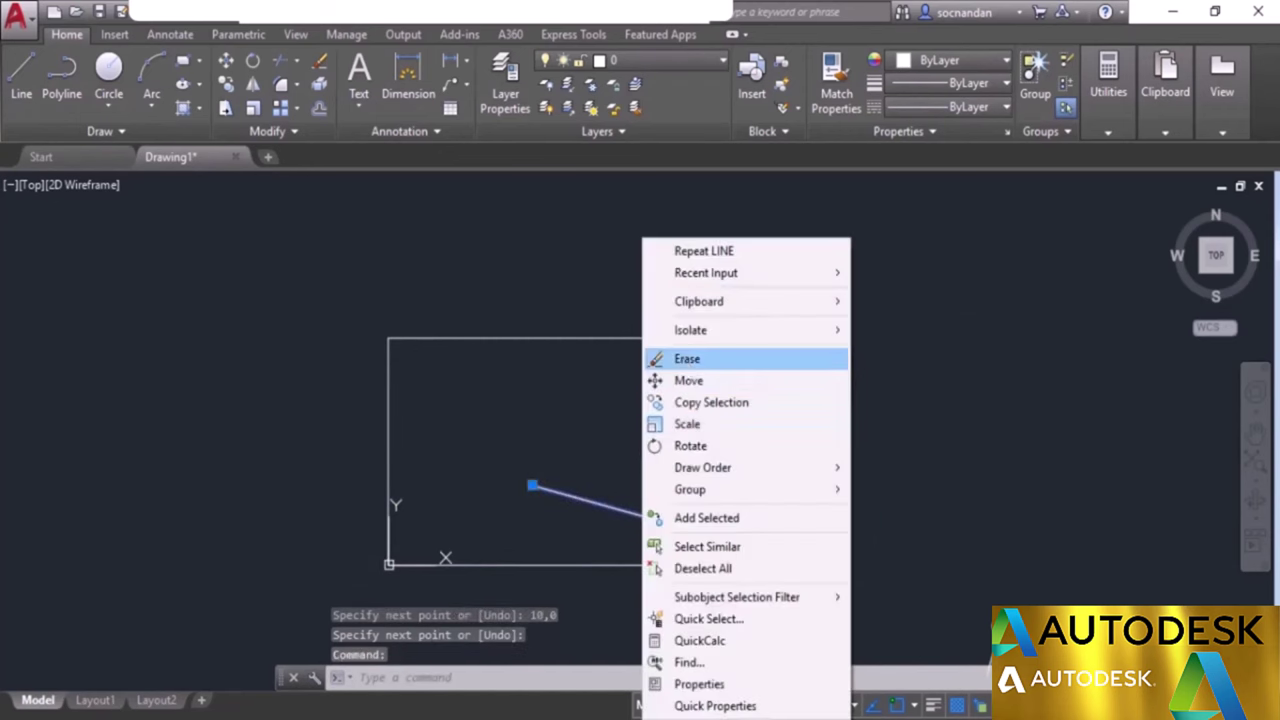
{"action": "left_click", "coordinate": [684, 358]}
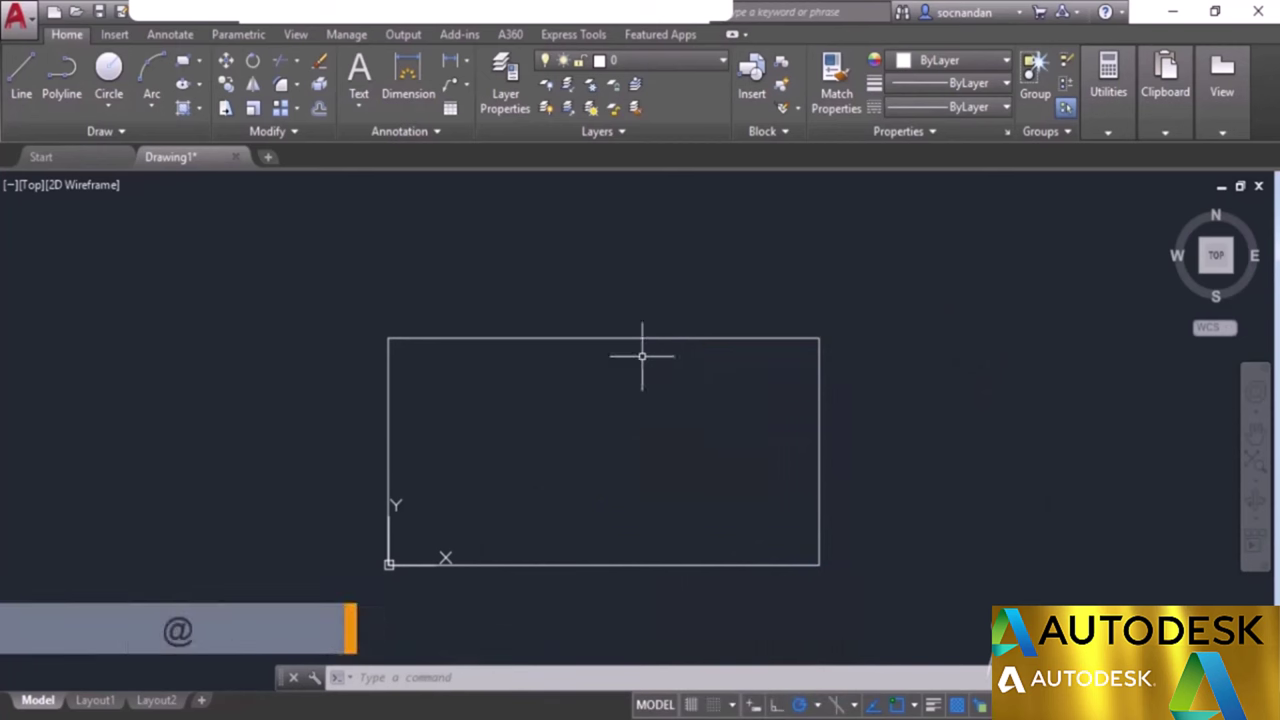
{"action": "middle_click_drag", "start_coordinate": [963, 460], "coordinate": [655, 462]}
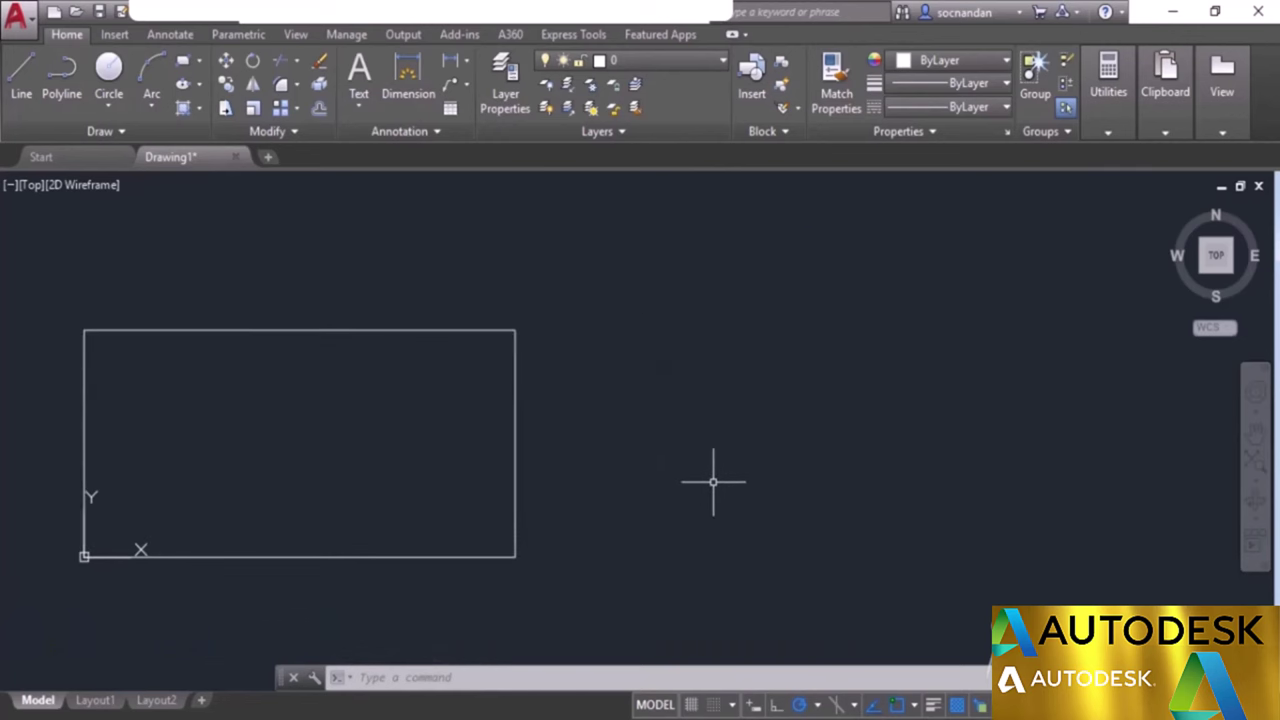
{"action": "left_click", "coordinate": [22, 84]}
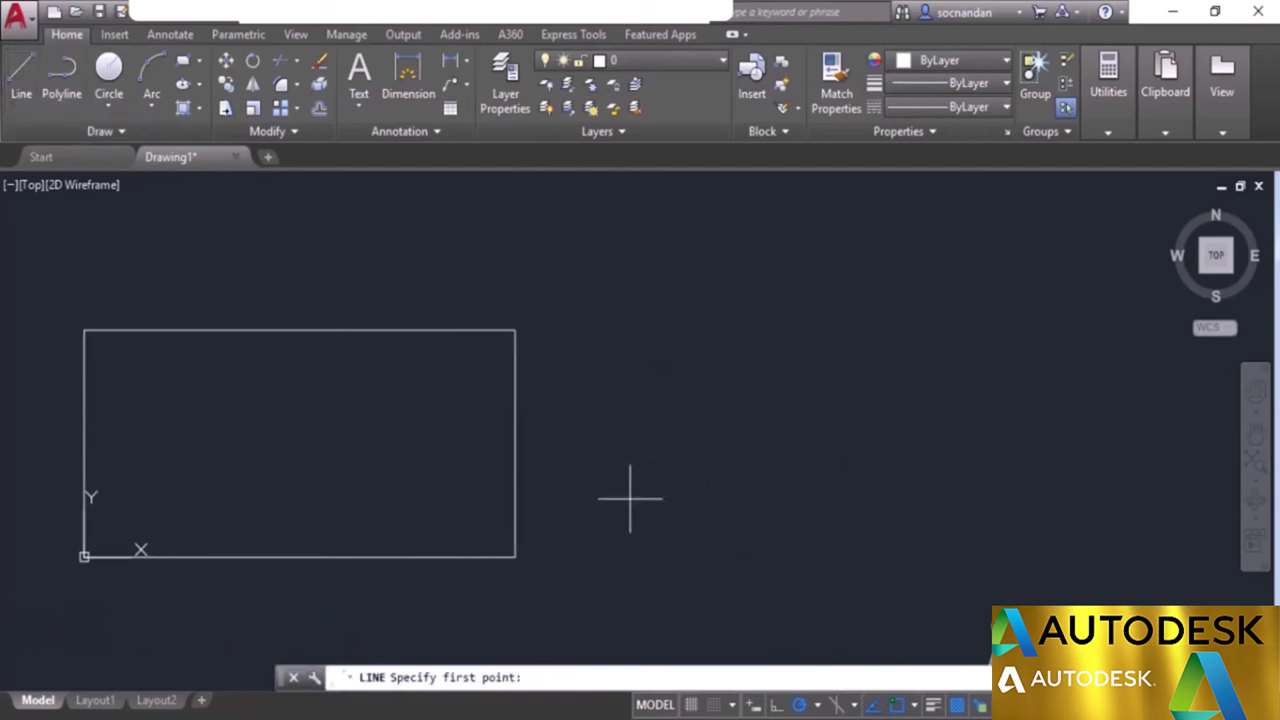
{"action": "left_click", "coordinate": [631, 498]}
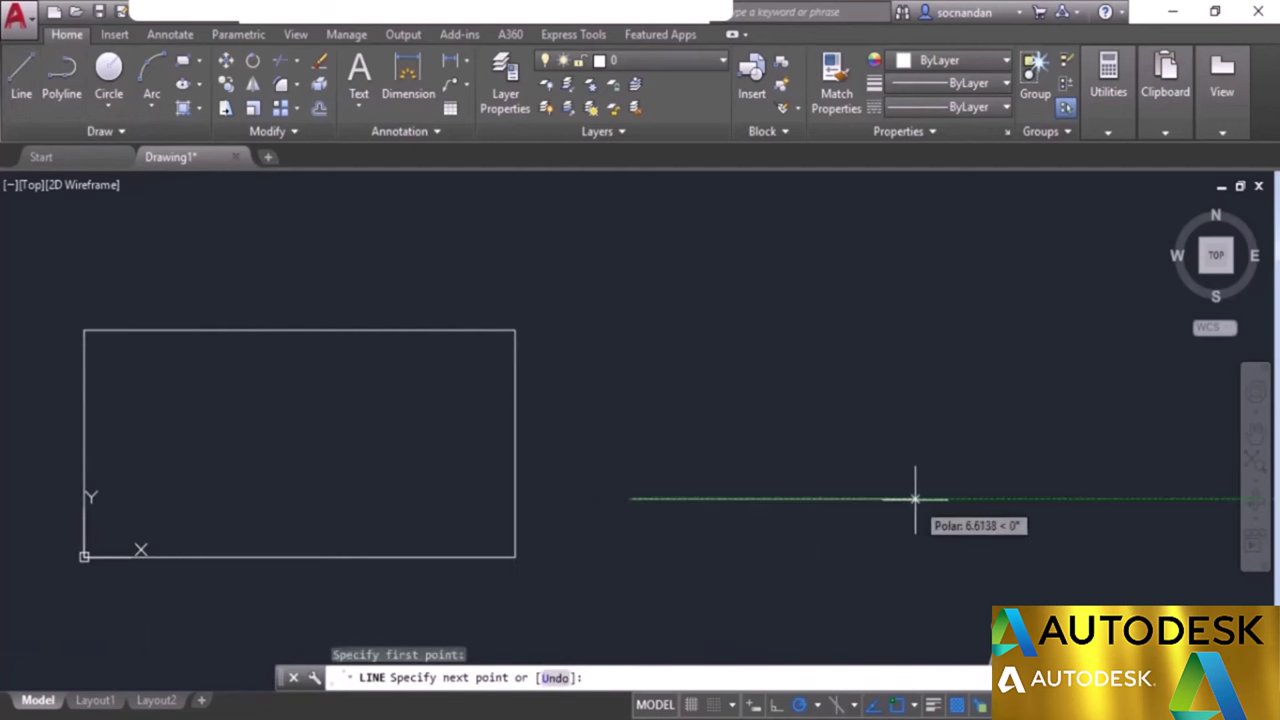
{"action": "type", "text": "@10"}
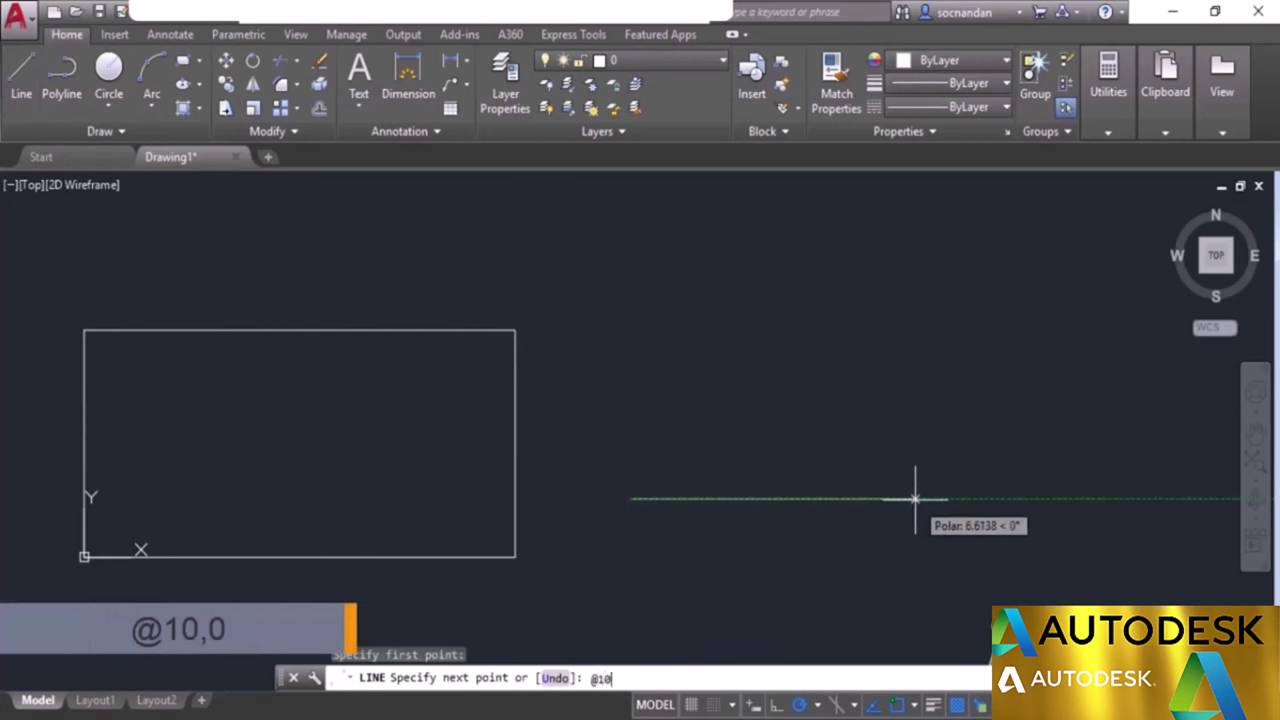
{"action": "type", "text": ",0"}
{"action": "left_click", "coordinate": [648, 499]}
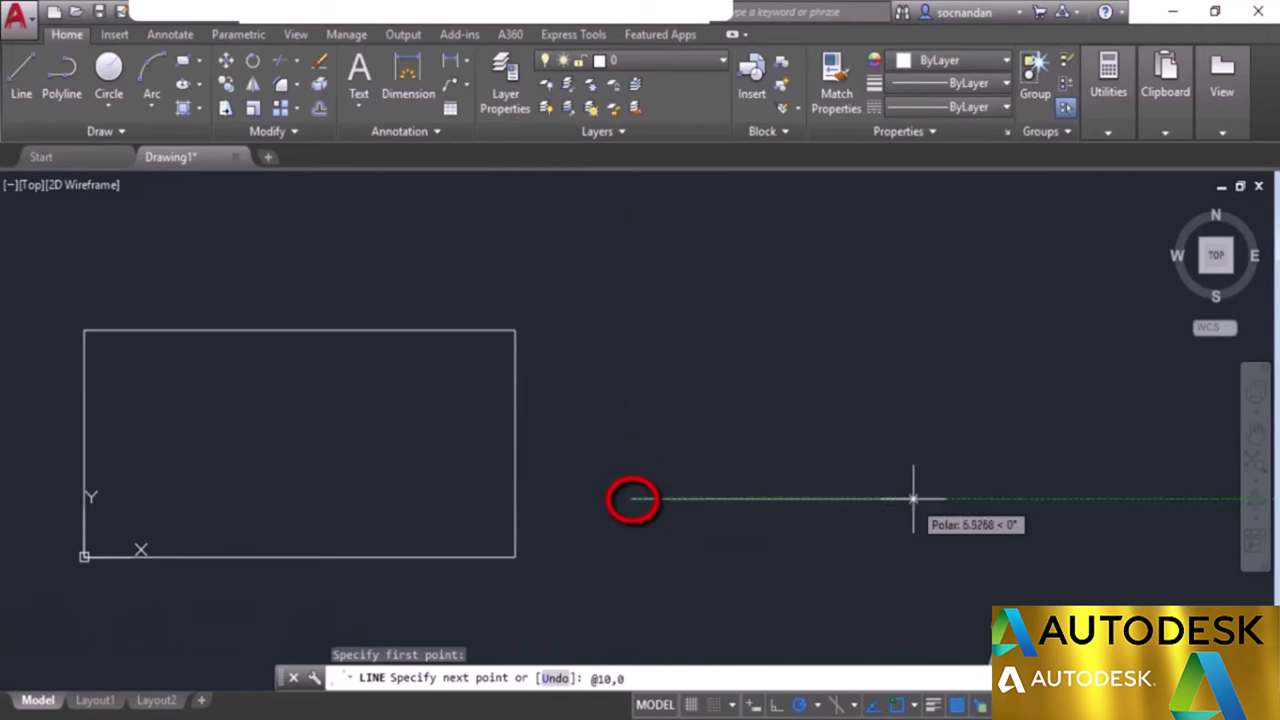
{"action": "type", "text": "@10,0"}
{"action": "key", "text": "Return"}
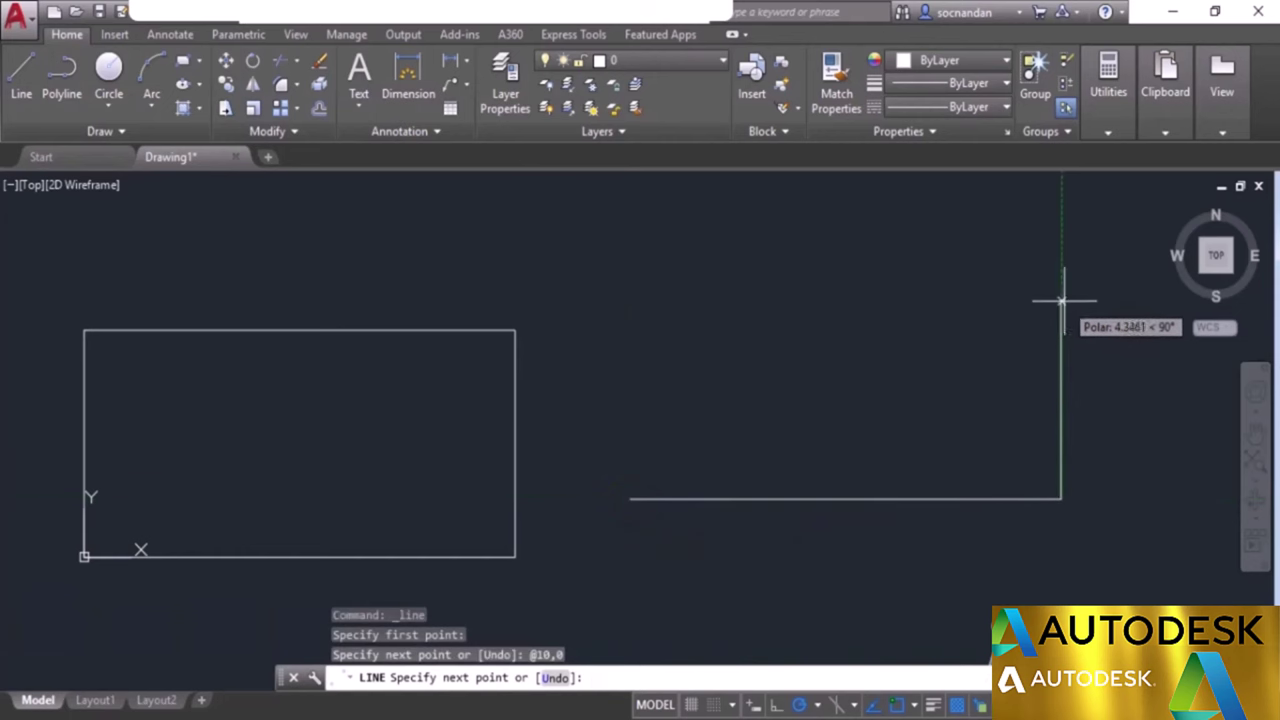
Continue the line upward from its right end to relative coordinates @0,5.
{"action": "key", "text": "F8"}
{"action": "type", "text": "@"}
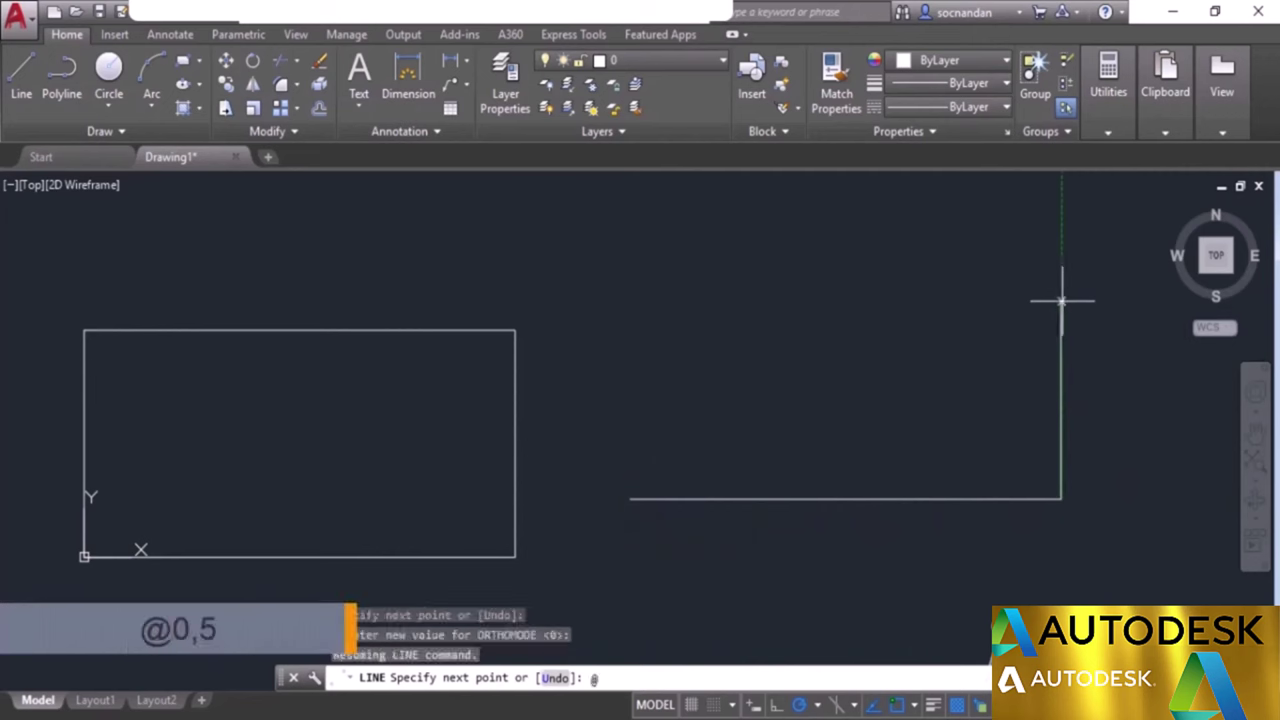
{"action": "type", "text": "0,"}
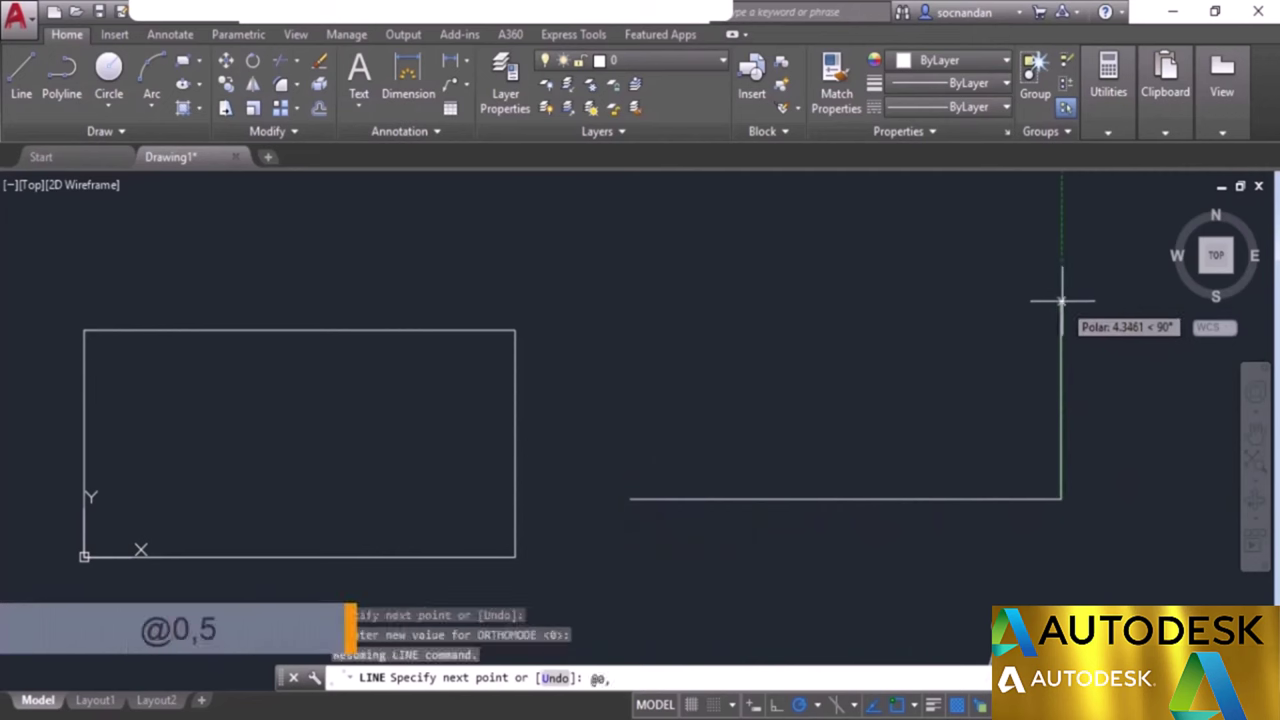
{"action": "type", "text": "5"}
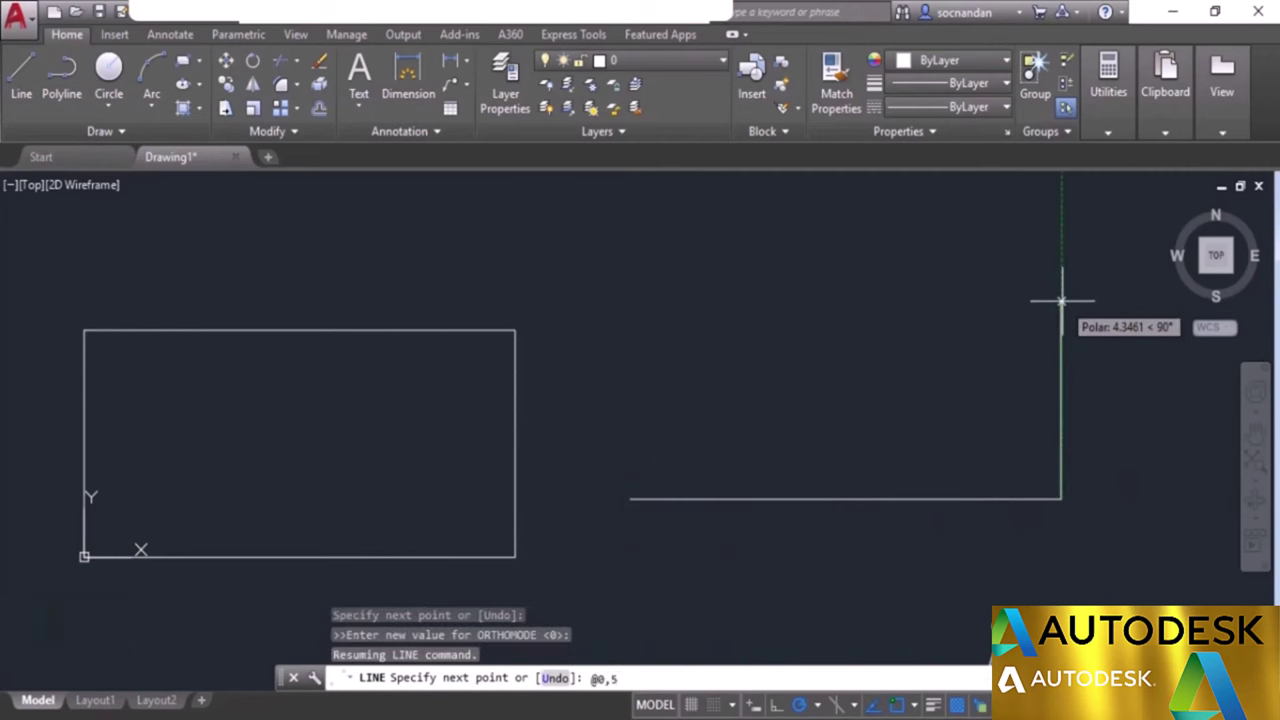
{"action": "left_click", "coordinate": [1060, 500]}
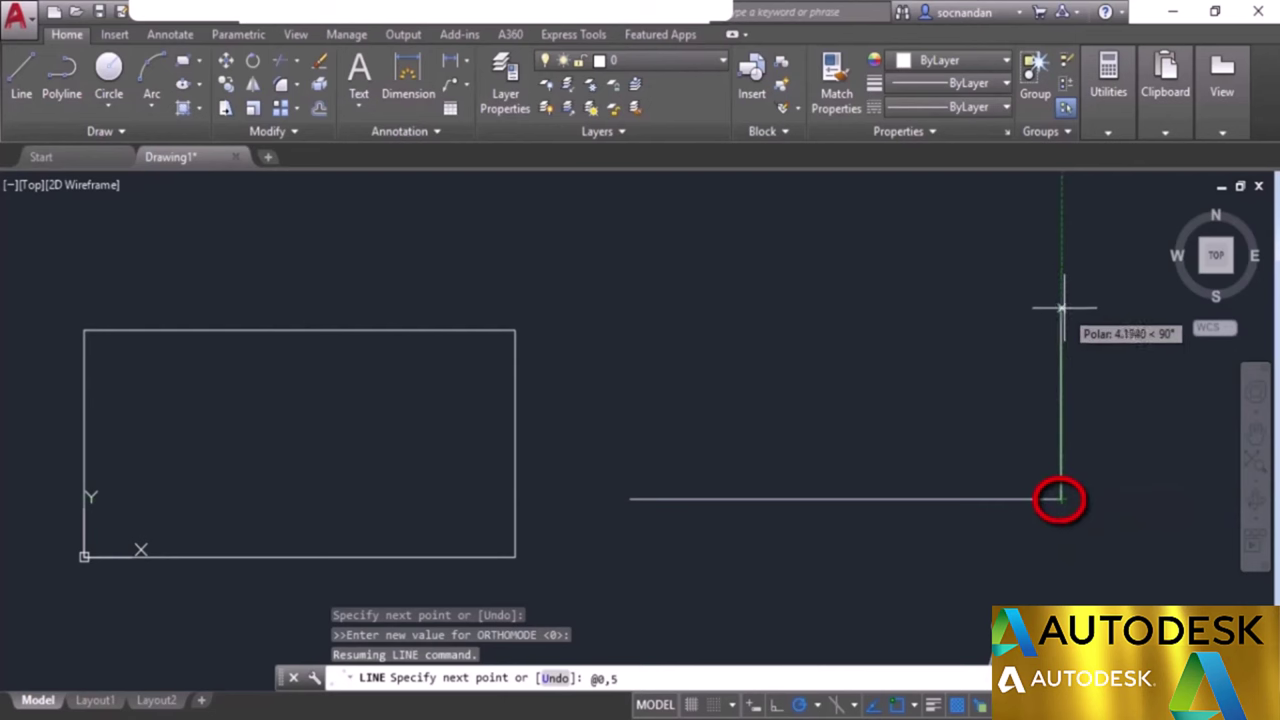
{"action": "key", "text": "Return"}
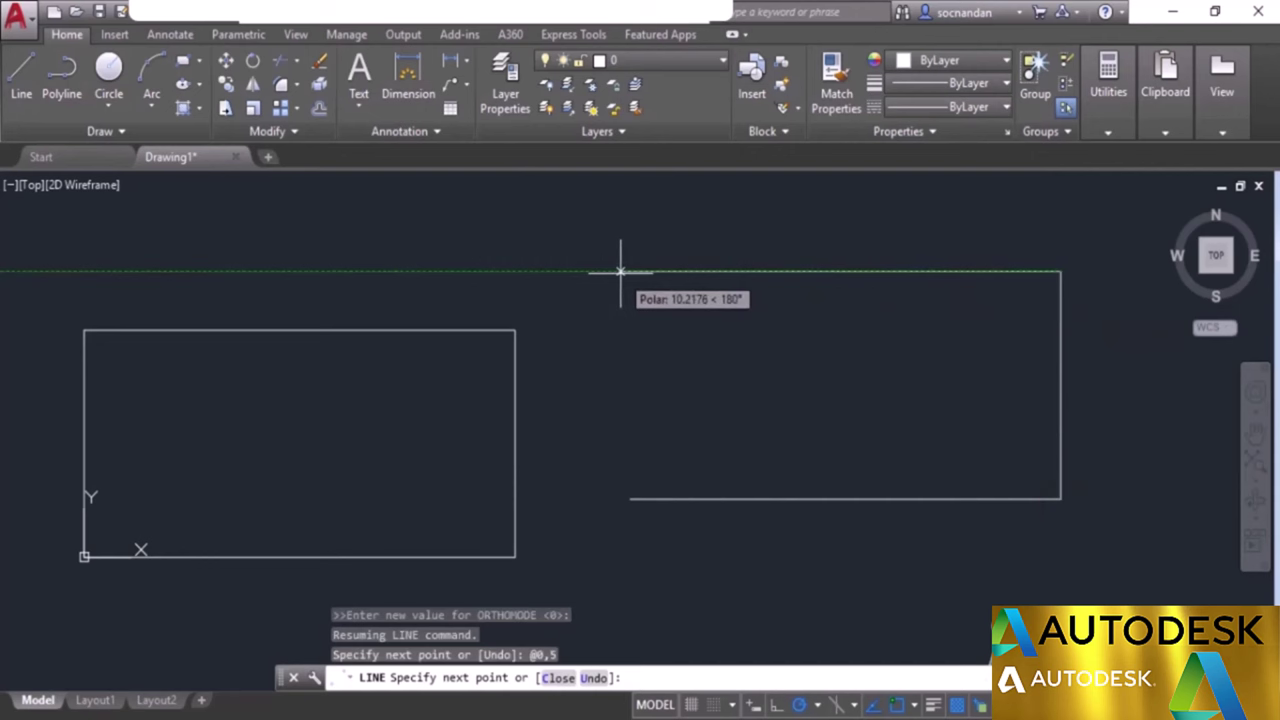
Continue the second rectangle's line leftward from its upper-right corner to relative coordinates @-10,0.
{"action": "type", "text": "@"}
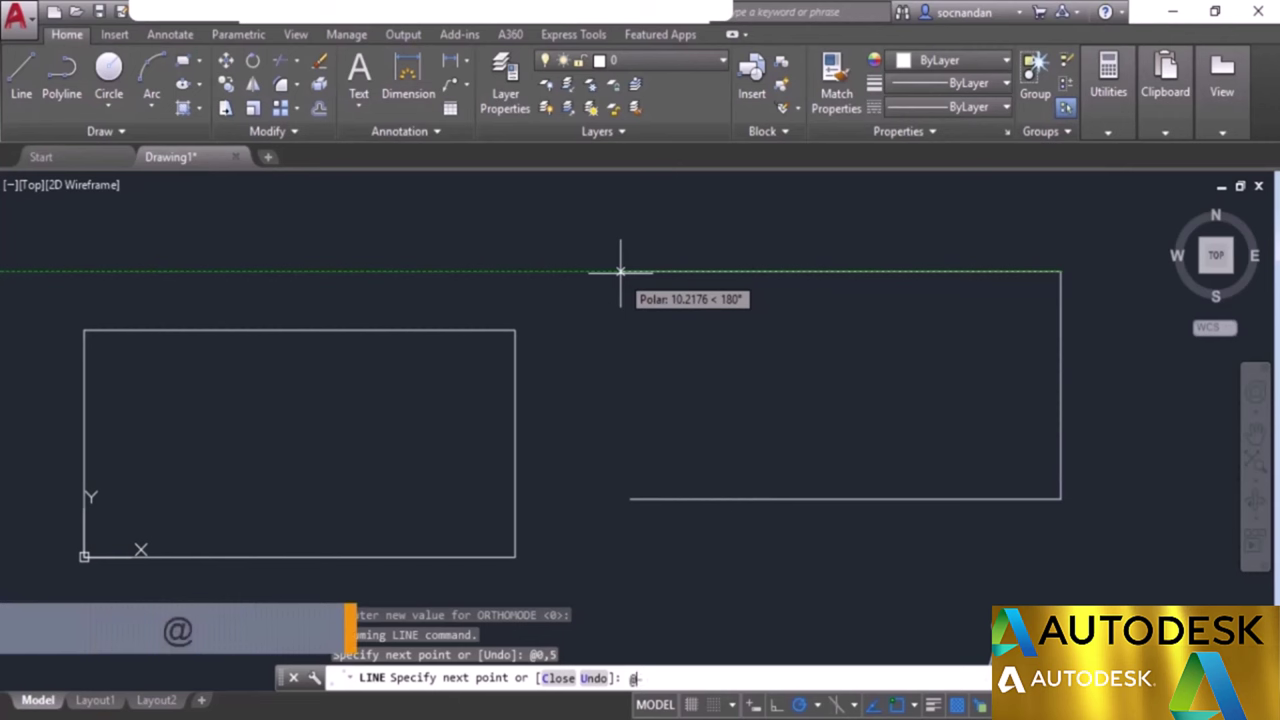
{"action": "type", "text": "-10"}
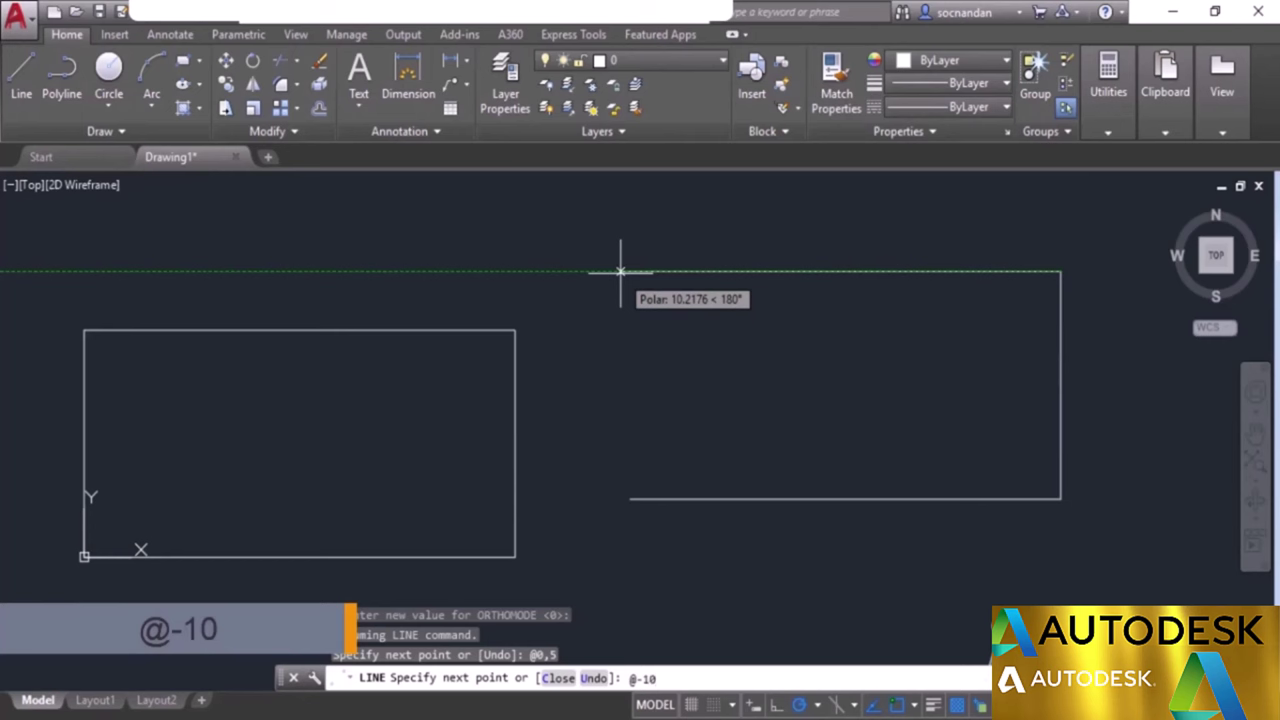
{"action": "type", "text": ",0"}
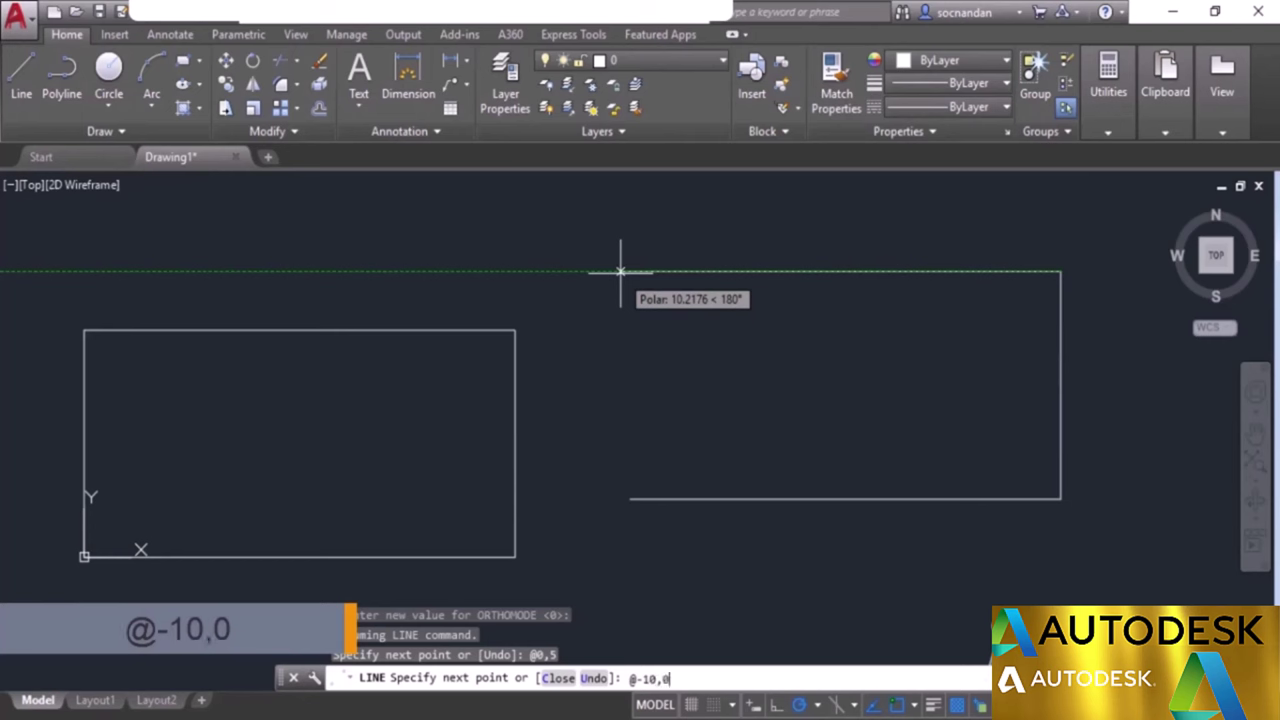
{"action": "key", "text": "Return"}
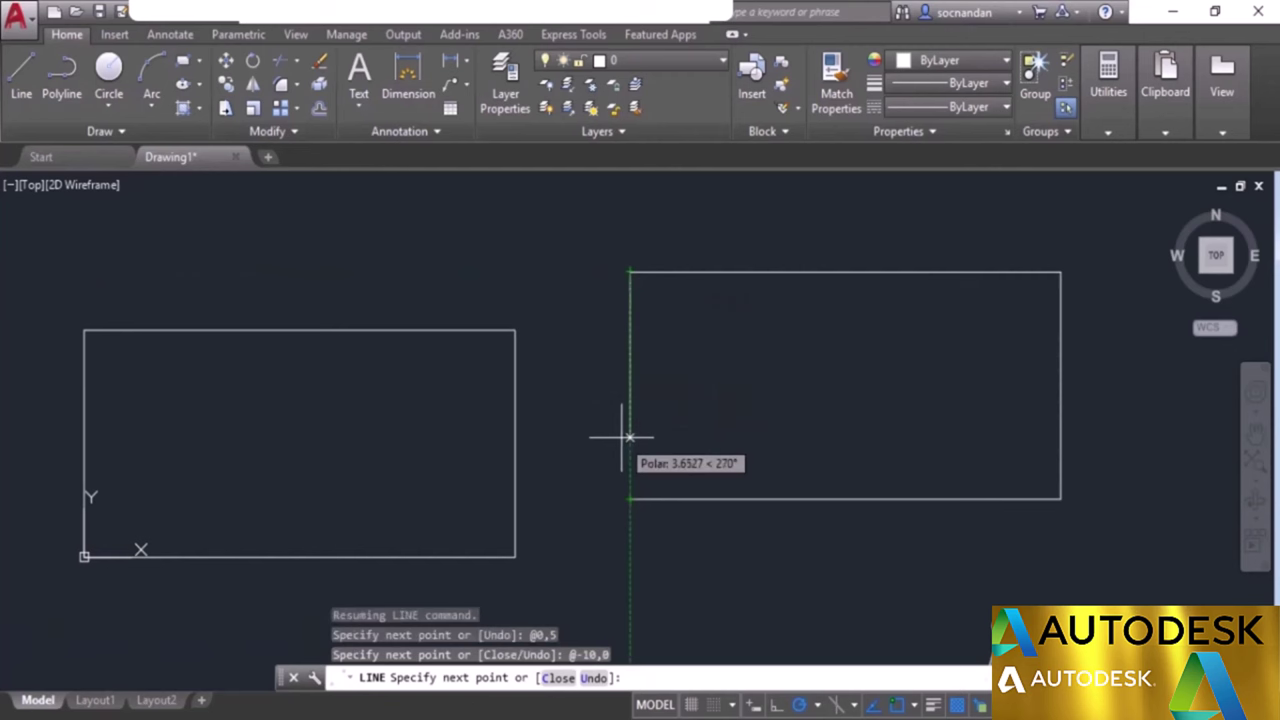
Draw the second rectangle's remaining left edge down to relative coordinates @0,-5 and end the line.
{"action": "type", "text": "@0"}
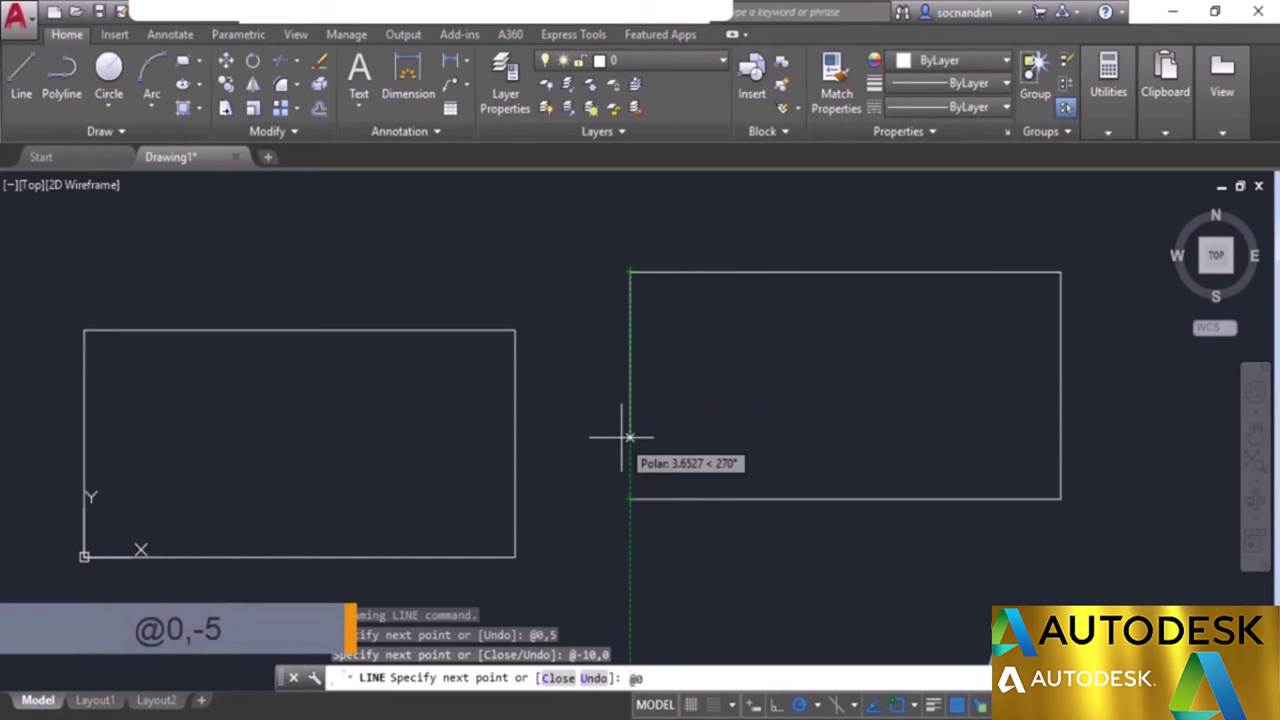
{"action": "type", "text": ",-5"}
{"action": "key", "text": "Return"}
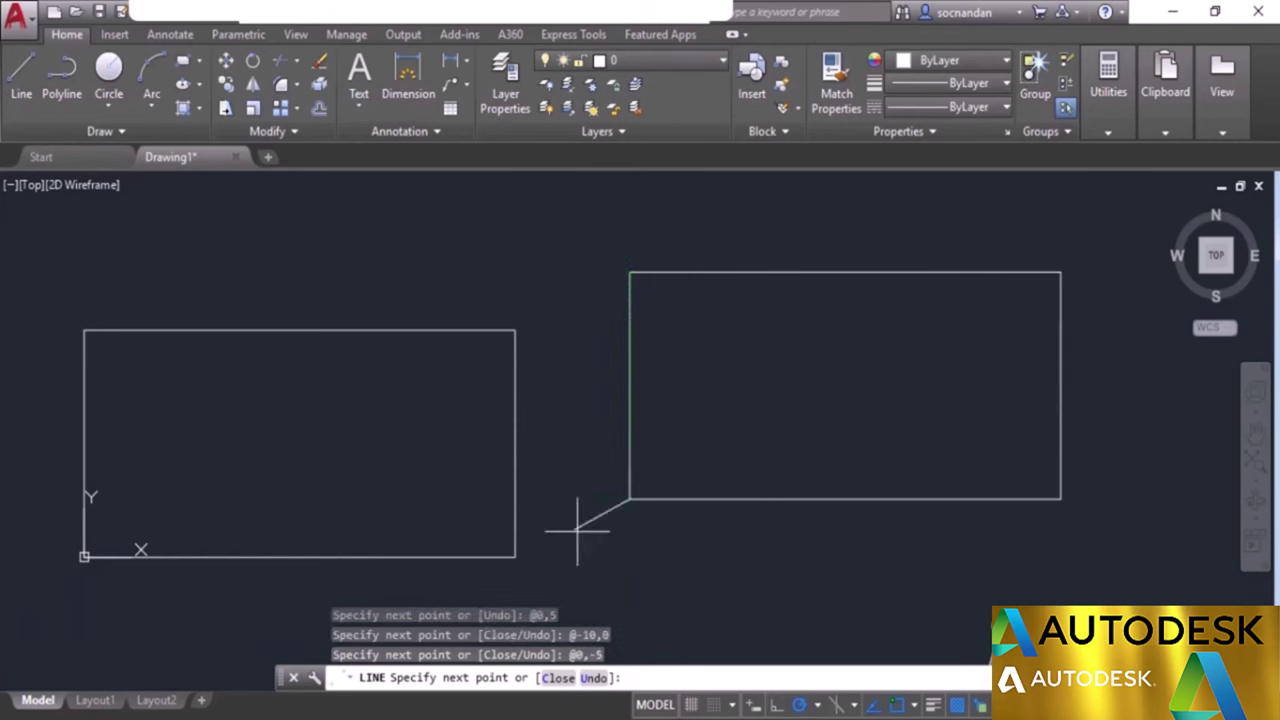
{"action": "key", "text": "Return"}
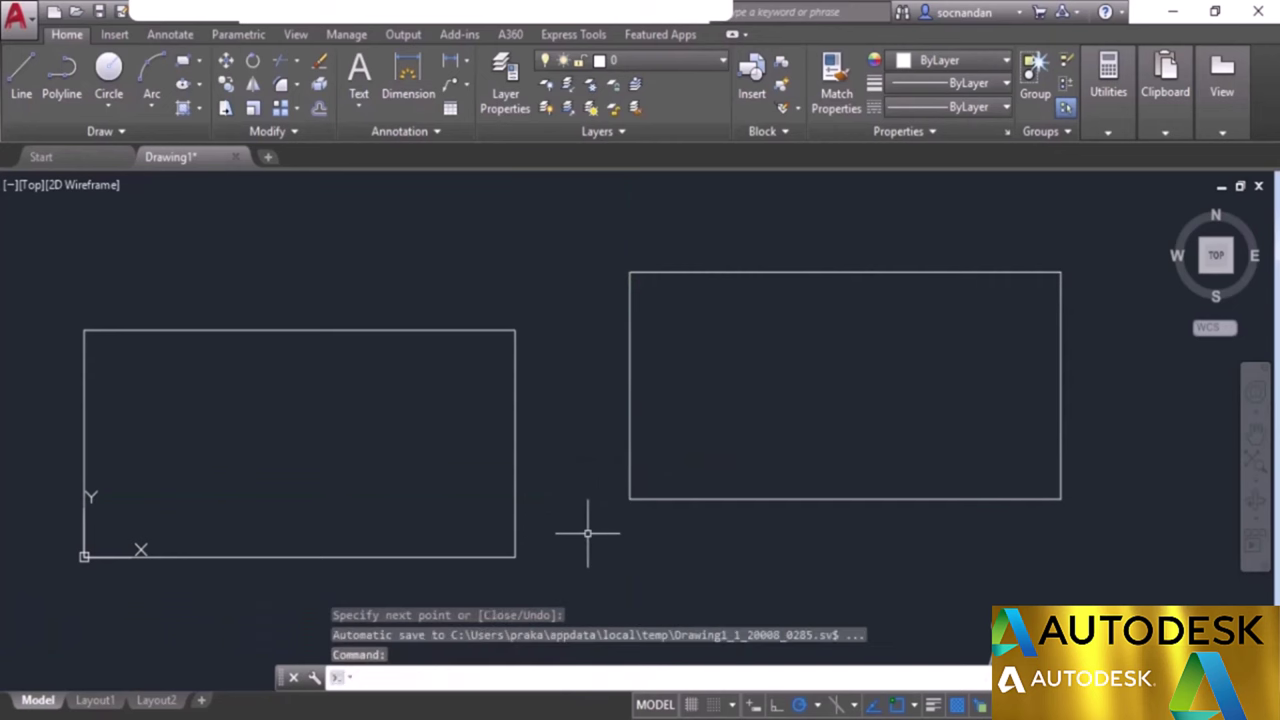
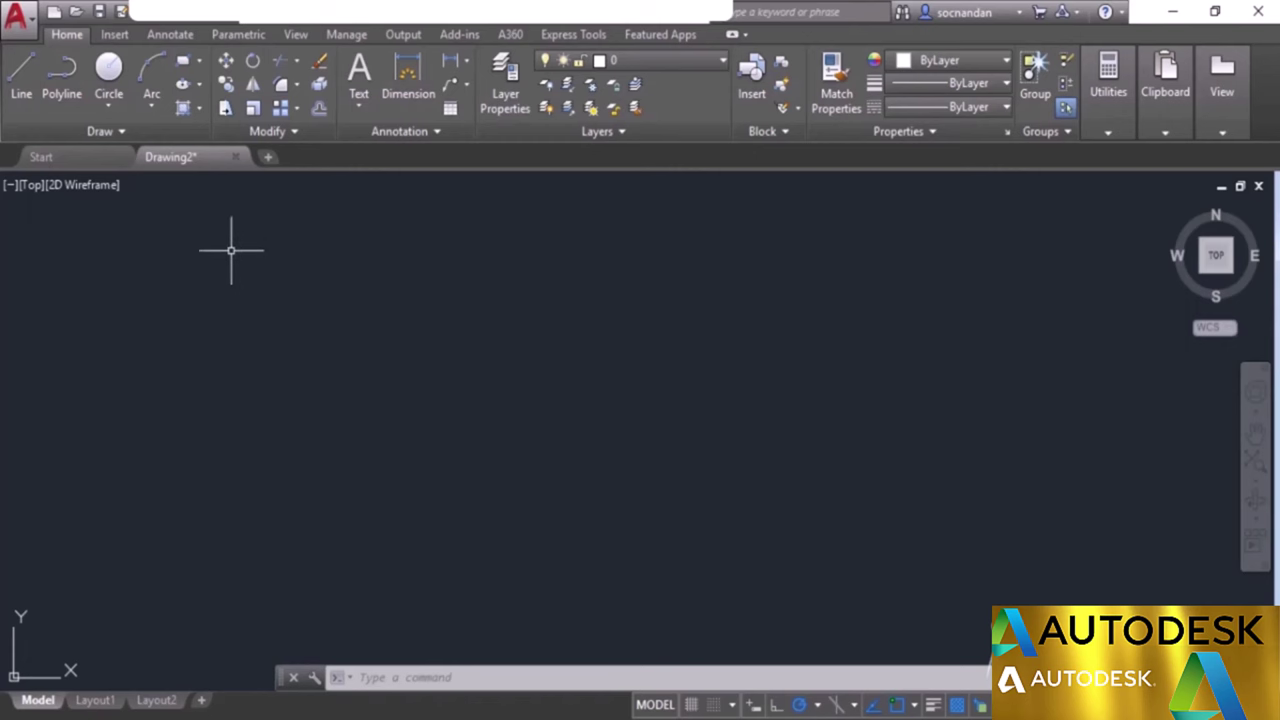
Draw a line from a free point in the empty drawing with the angle locked by <30 and a length of 5.
{"action": "left_click", "coordinate": [22, 86]}
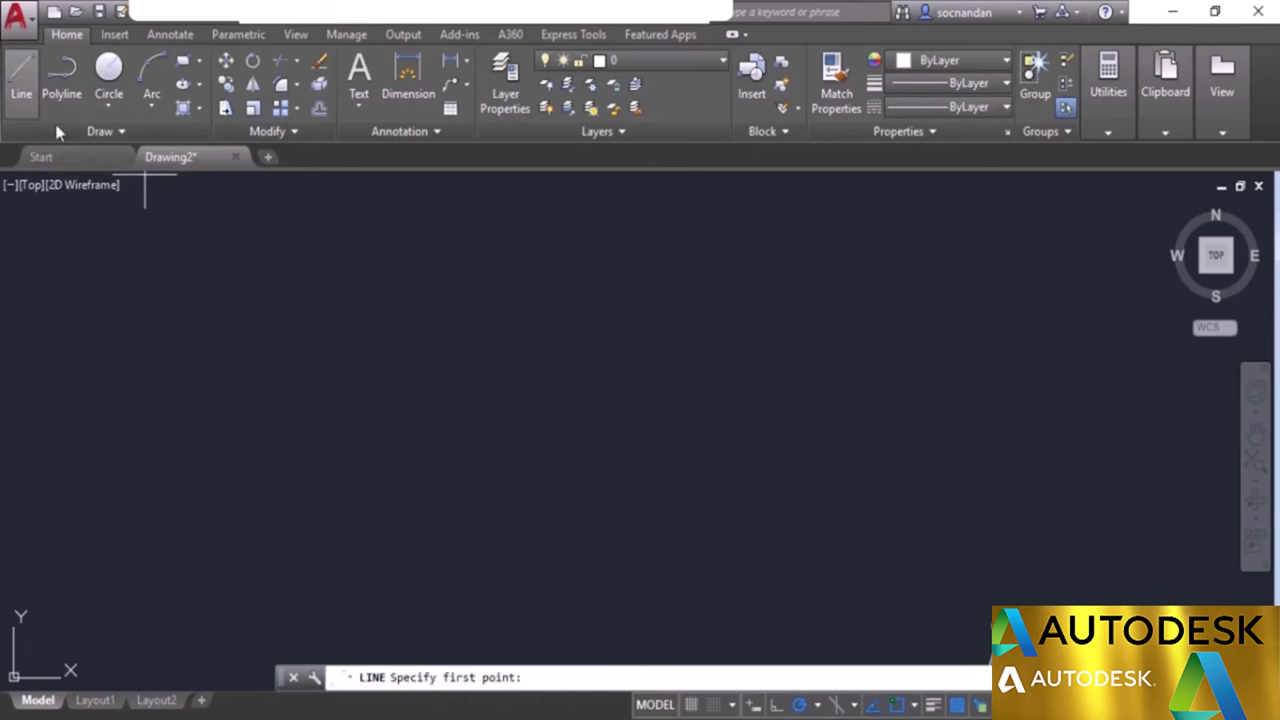
{"action": "left_click", "coordinate": [479, 459]}
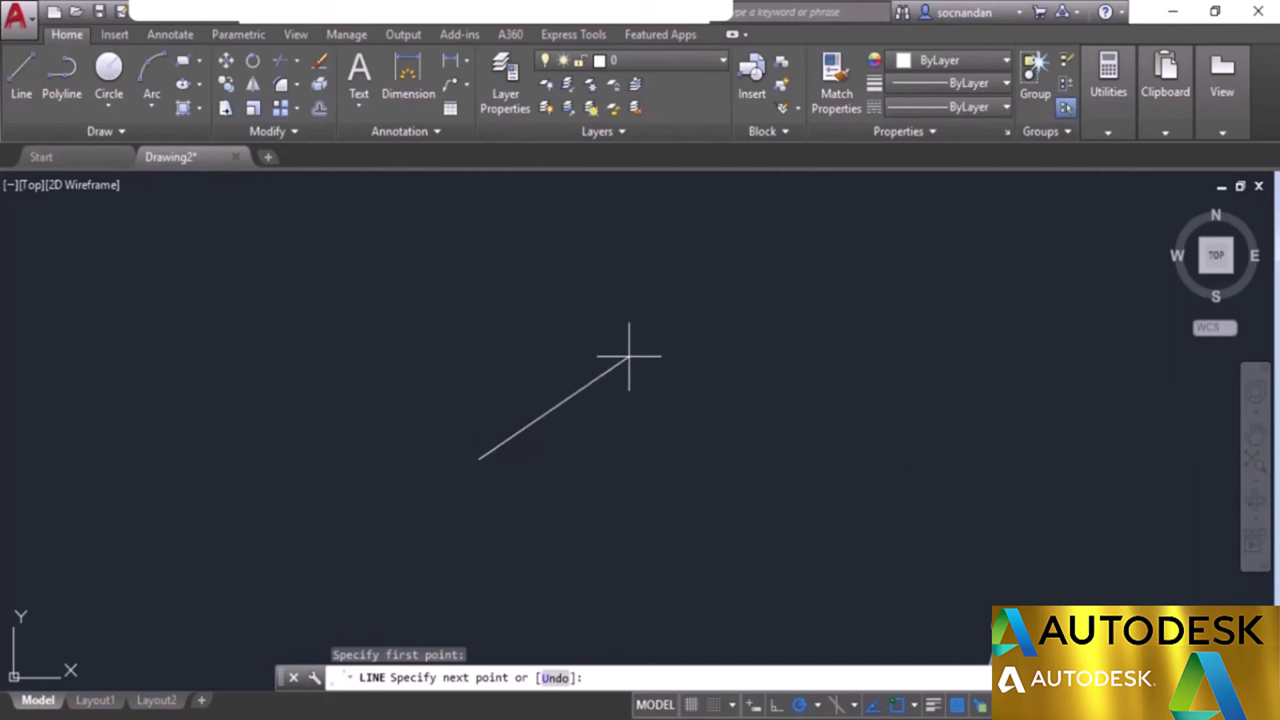
{"action": "type", "text": "<"}
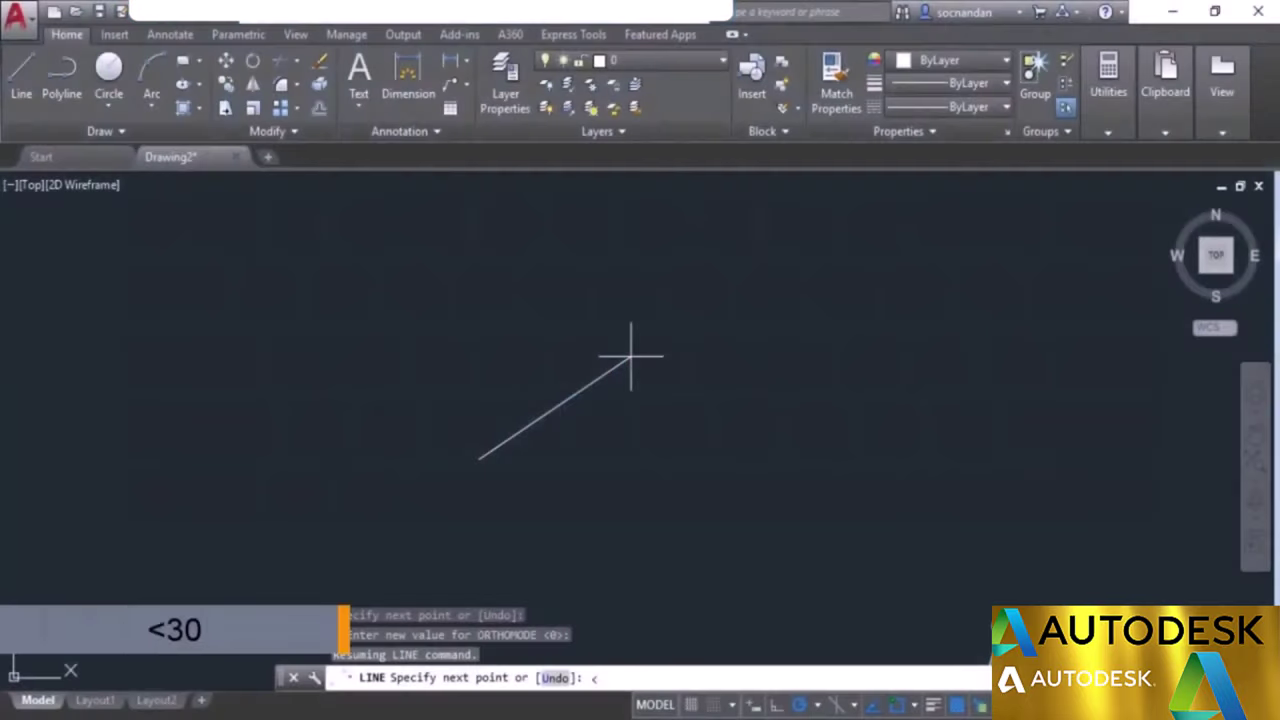
{"action": "type", "text": "30"}
{"action": "key", "text": "Return"}
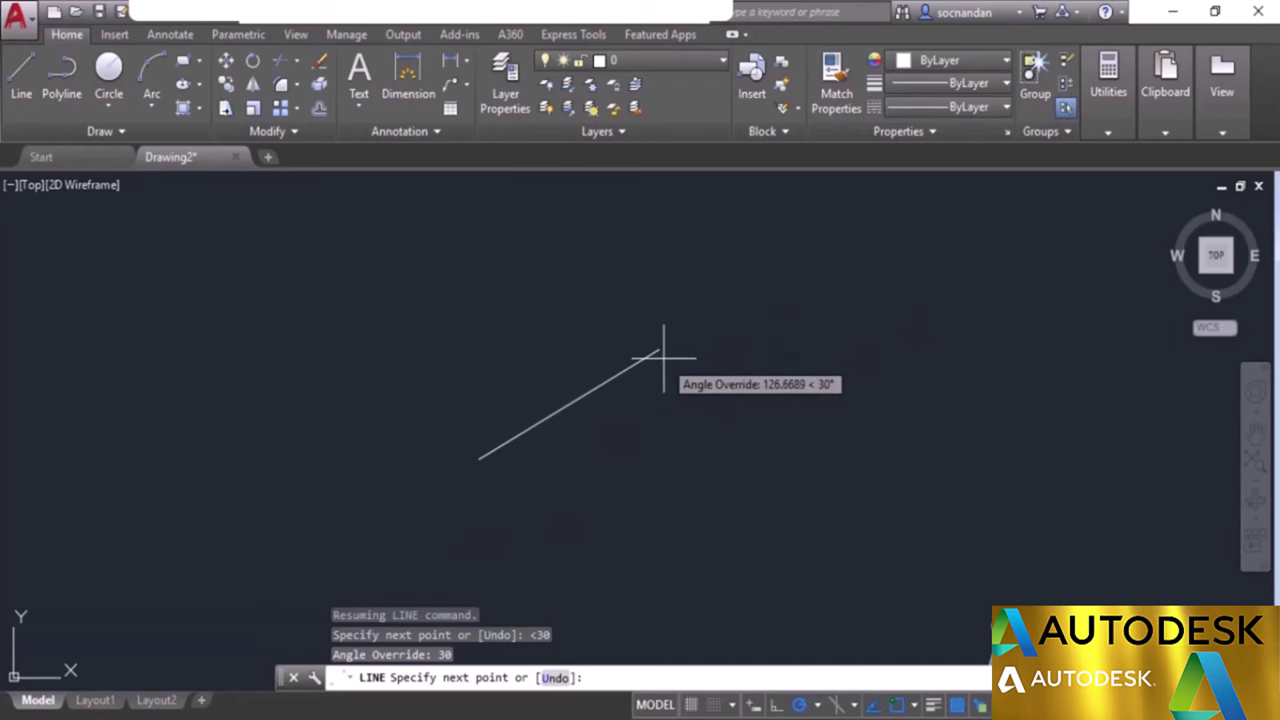
{"action": "type", "text": "5"}
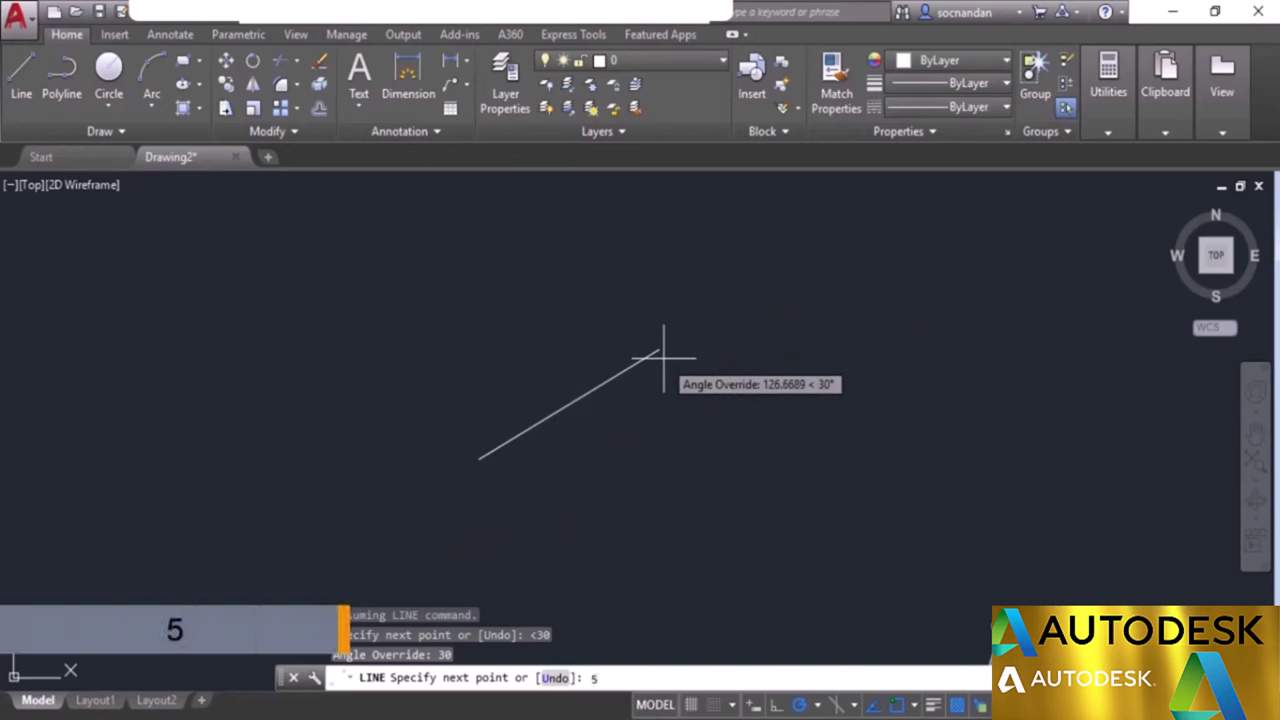
{"action": "key", "text": "Return"}
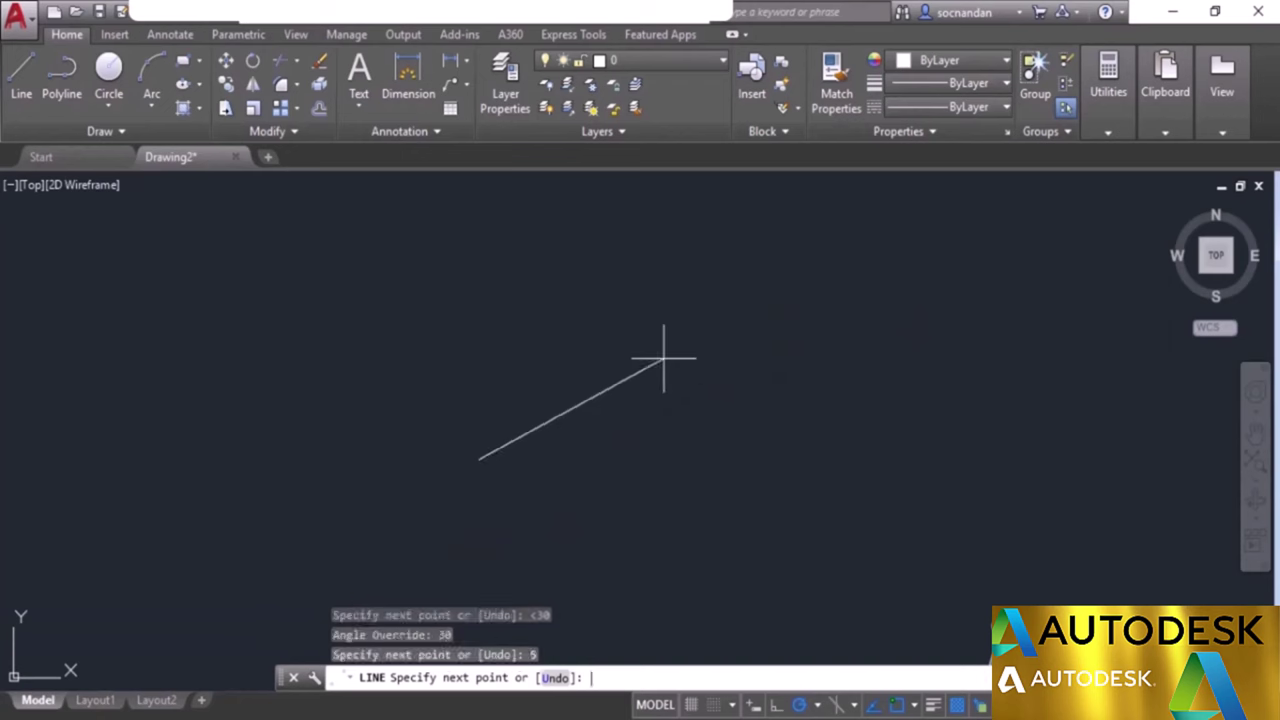
{"action": "key", "text": "Return"}
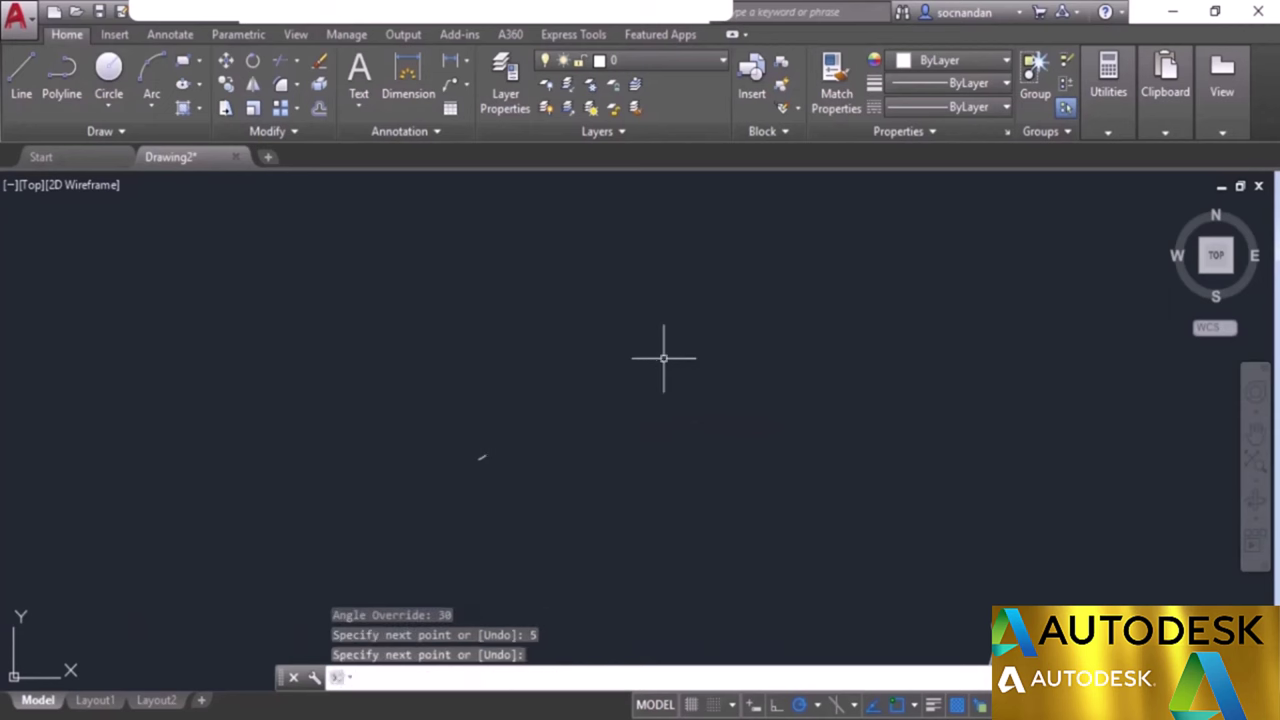
Draw a second line from a free point to the right of the first one to relative polar coordinates @5<30.
{"action": "scroll", "coordinate": [484, 428], "scroll_direction": "up", "scroll_amount": 10}
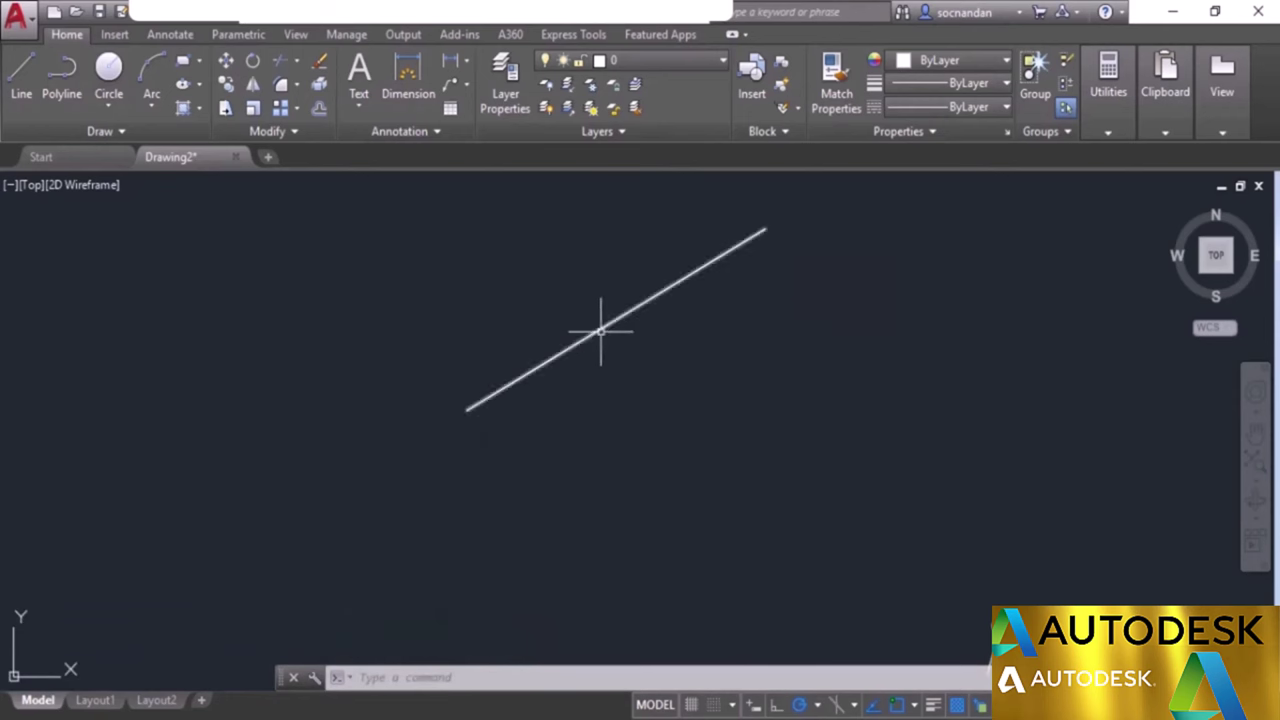
{"action": "middle_click_drag", "start_coordinate": [787, 327], "coordinate": [549, 460]}
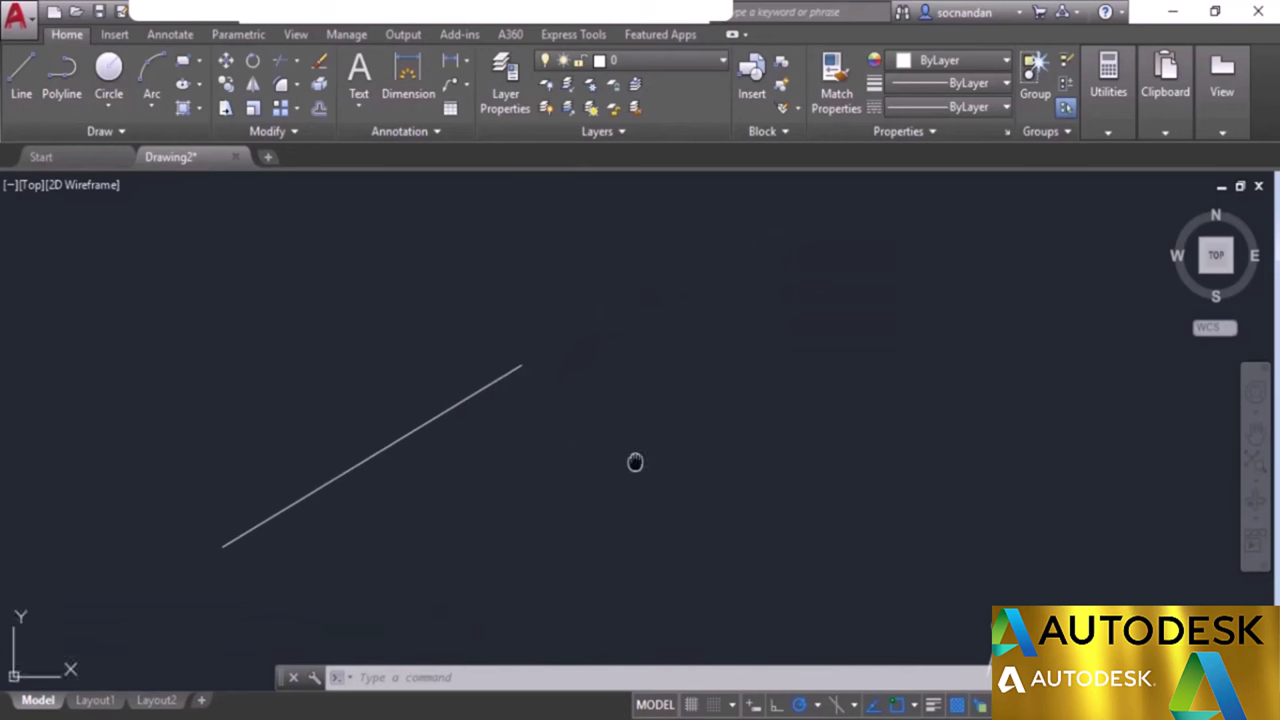
{"action": "middle_click_drag", "start_coordinate": [635, 461], "coordinate": [587, 416]}
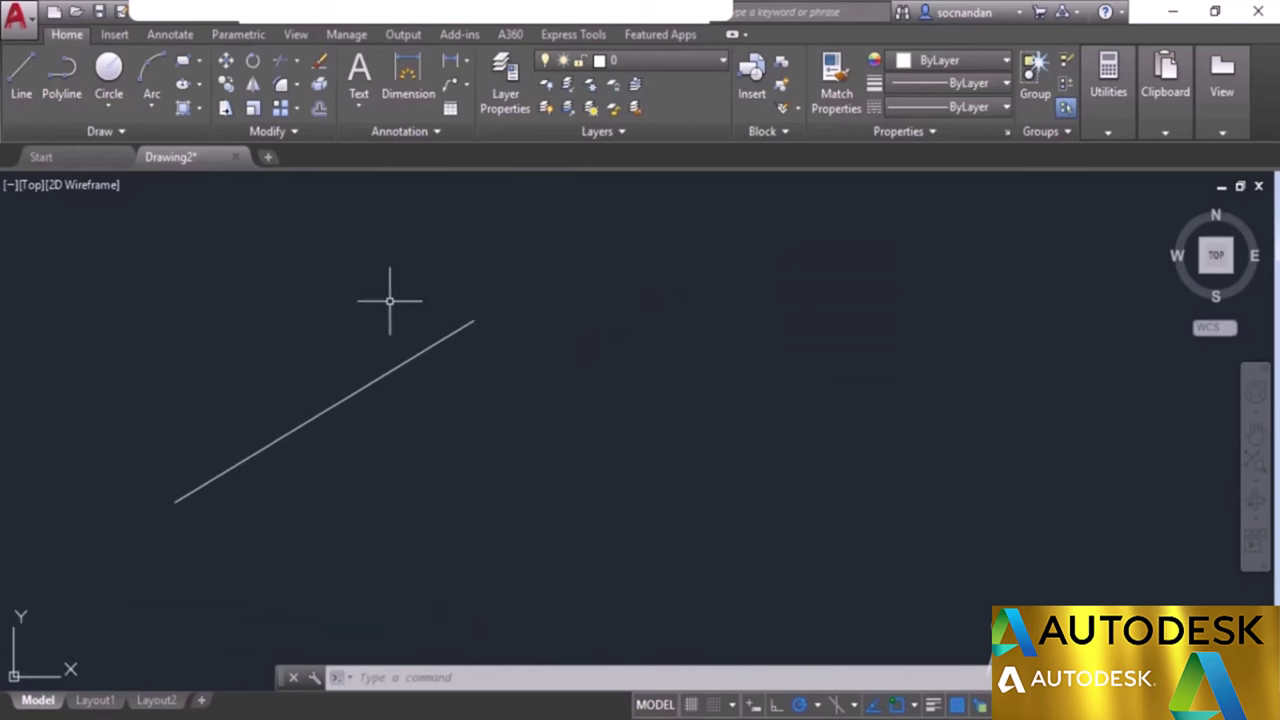
{"action": "left_click", "coordinate": [21, 75]}
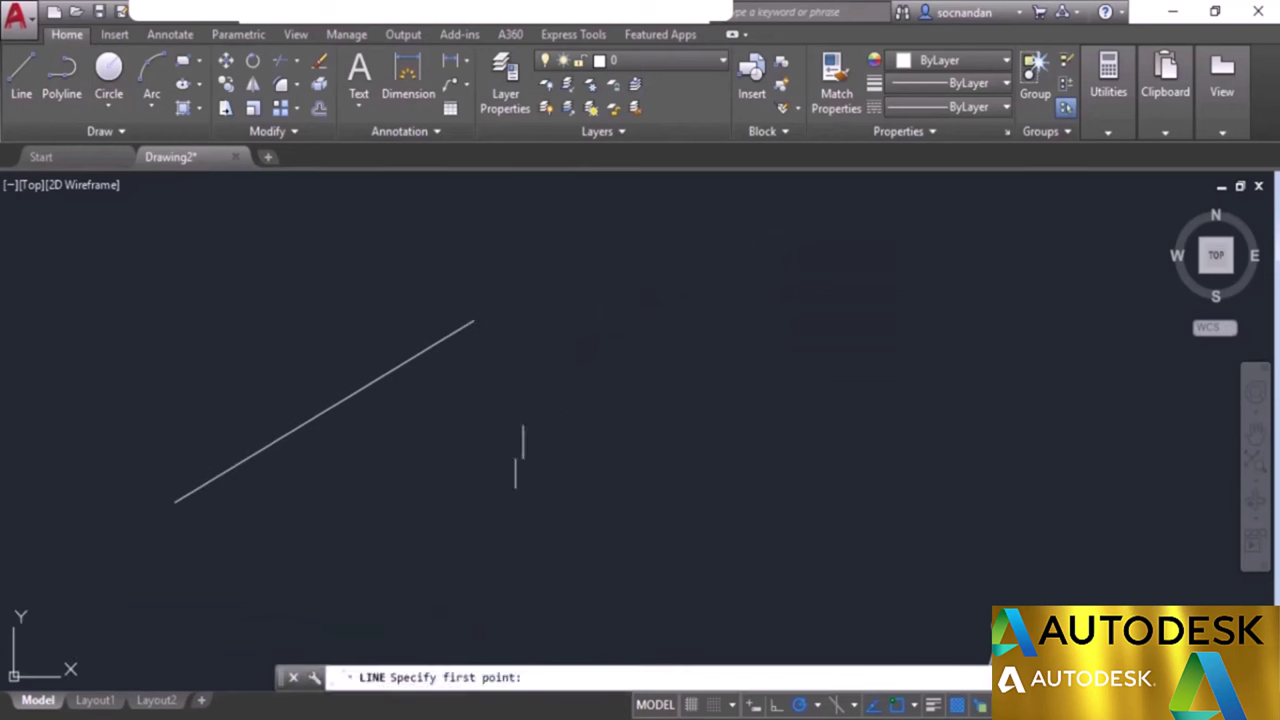
{"action": "left_click", "coordinate": [657, 516]}
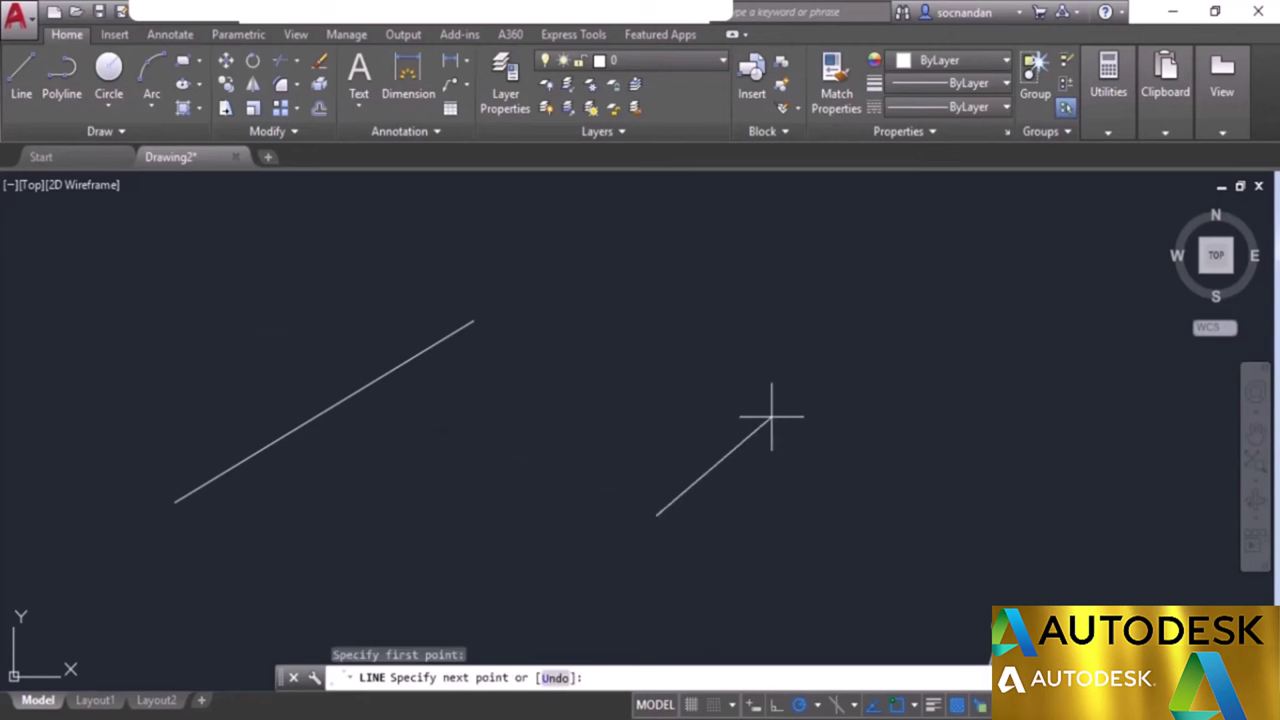
{"action": "type", "text": "@"}
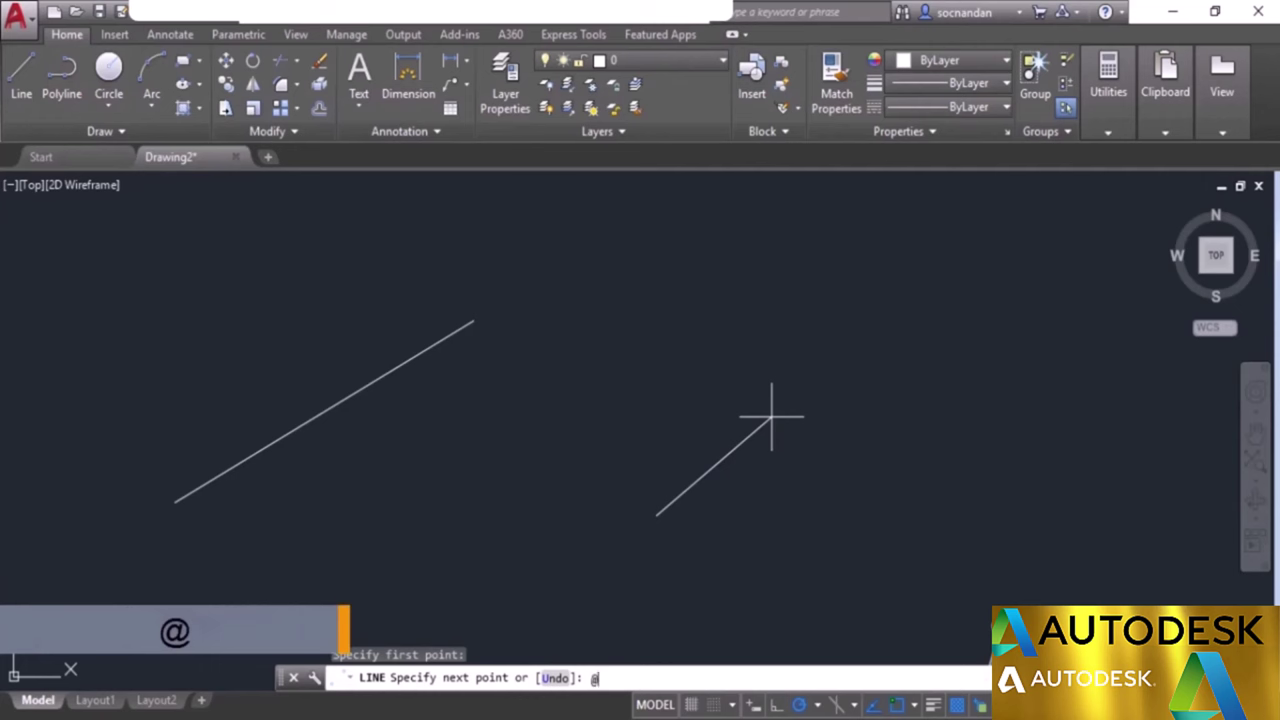
{"action": "type", "text": "5"}
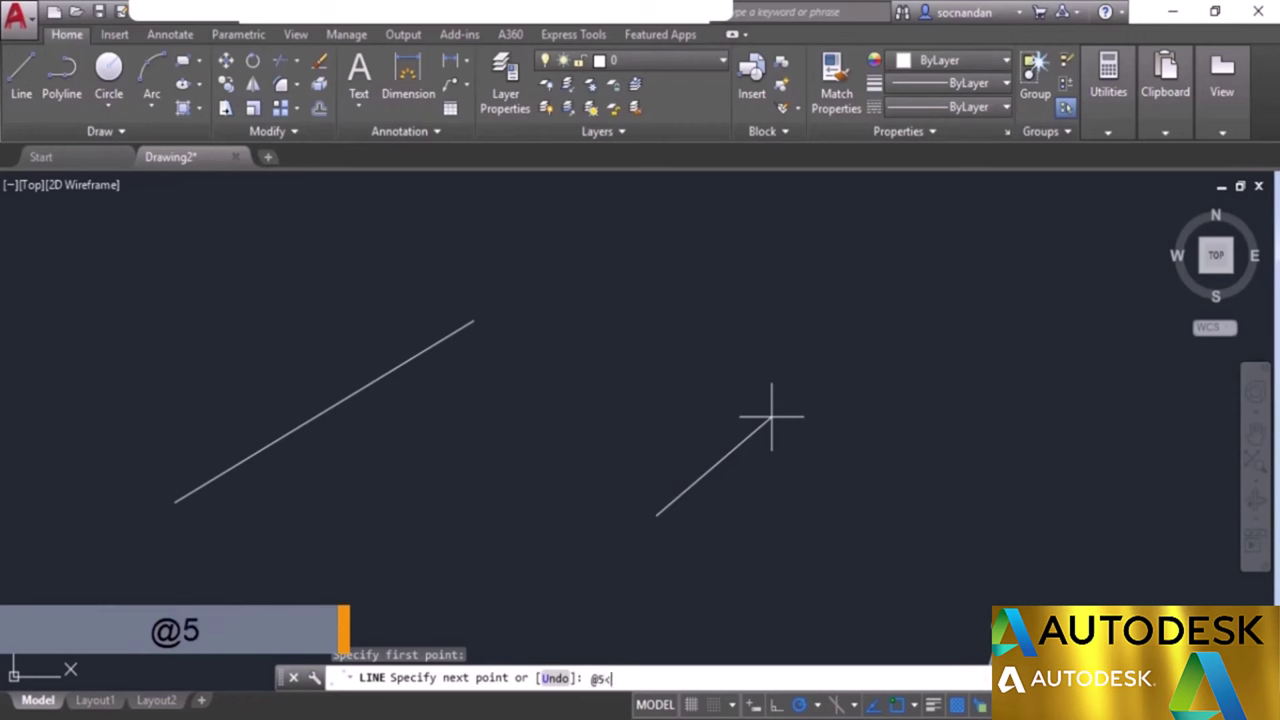
{"action": "type", "text": "<30"}
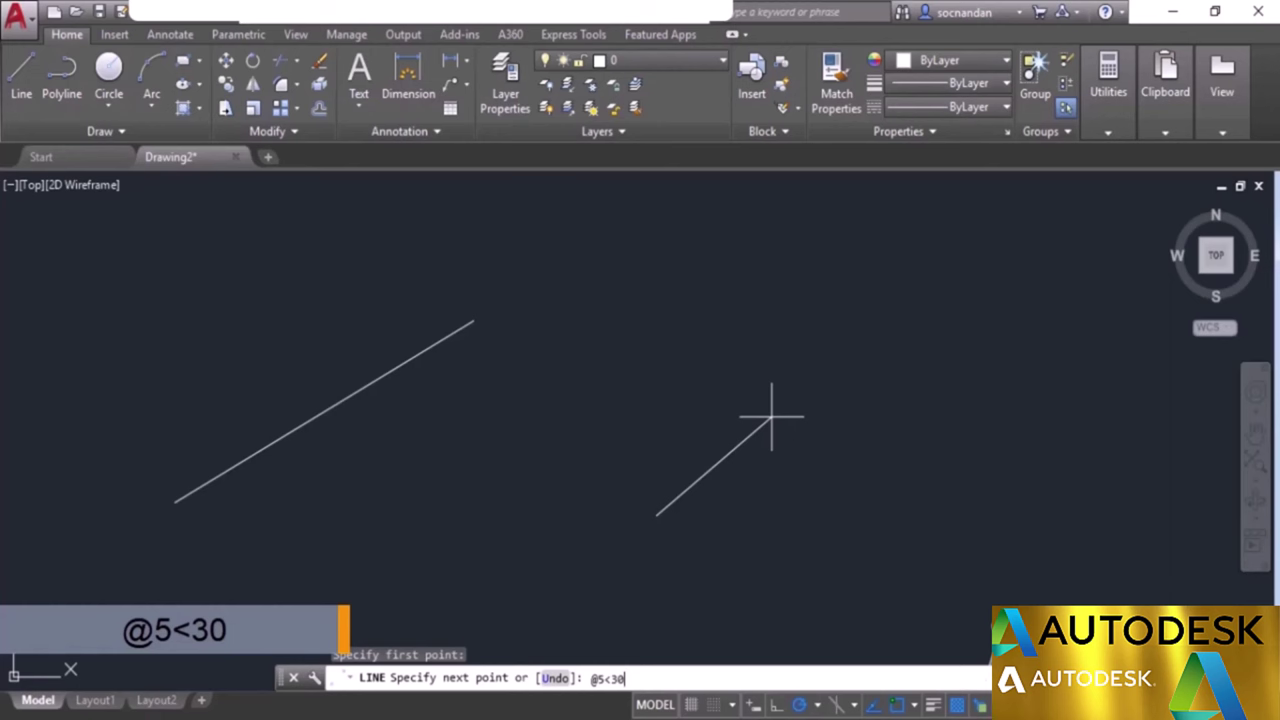
{"action": "key", "text": "Return"}
{"action": "key", "text": "Return"}
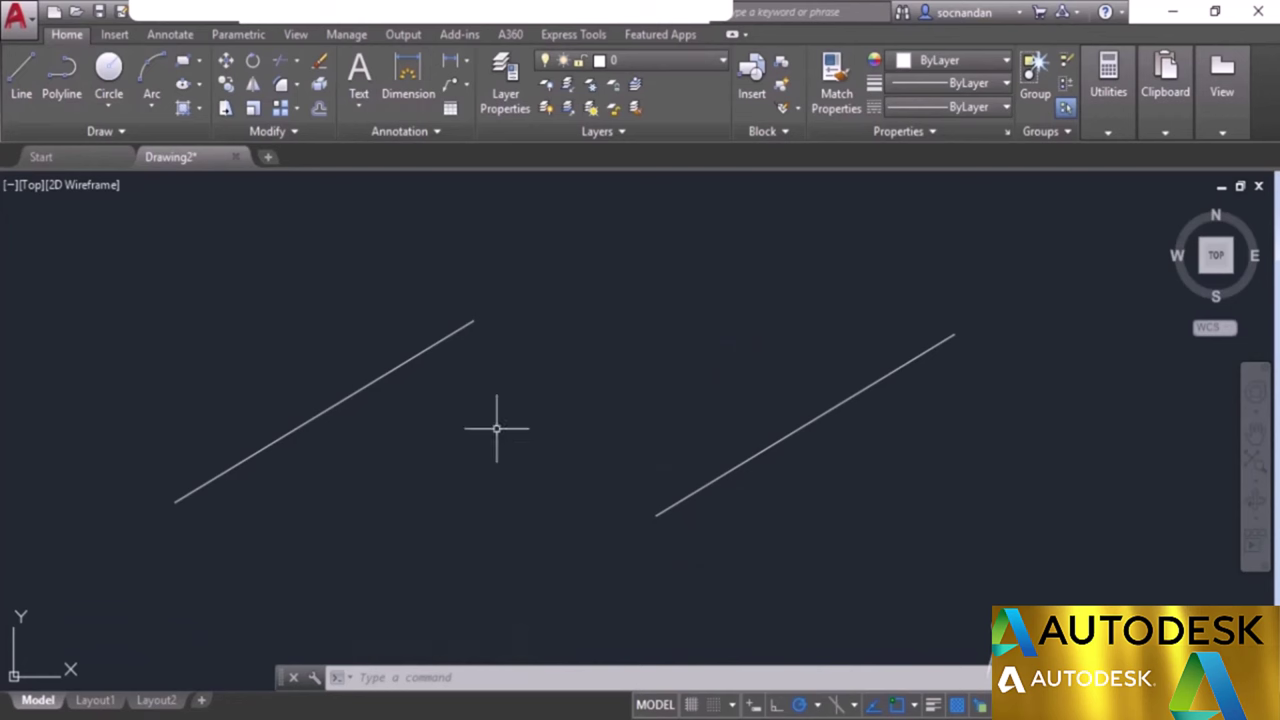
Select both slanted lines with a crossing window and erase them.
{"action": "left_click", "coordinate": [862, 445]}
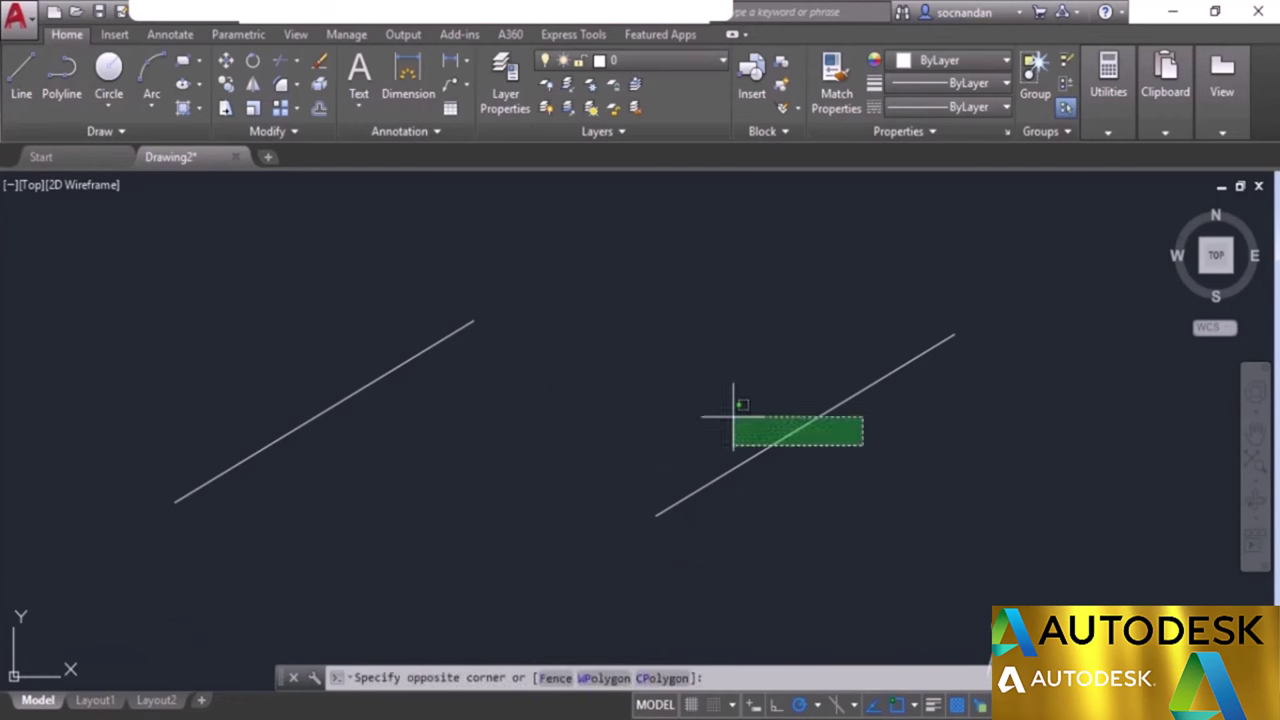
{"action": "left_click", "coordinate": [408, 268]}
{"action": "right_click", "coordinate": [400, 270]}
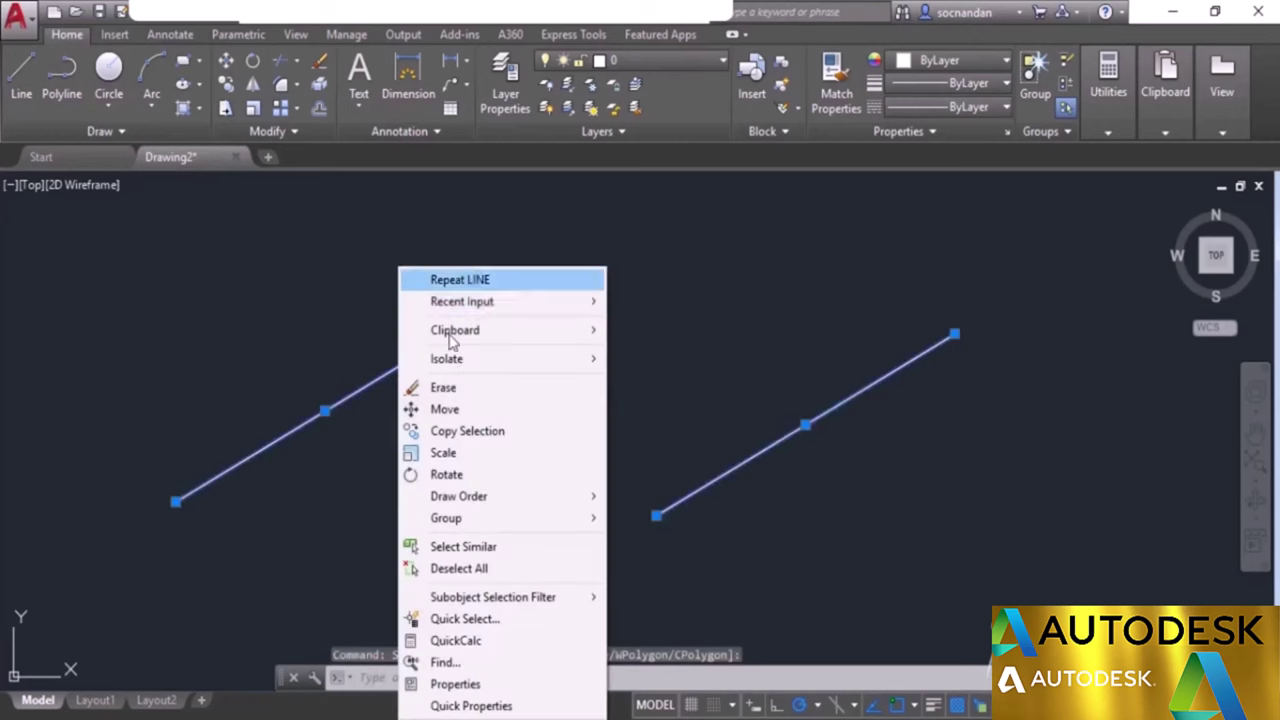
{"action": "left_click", "coordinate": [478, 388]}
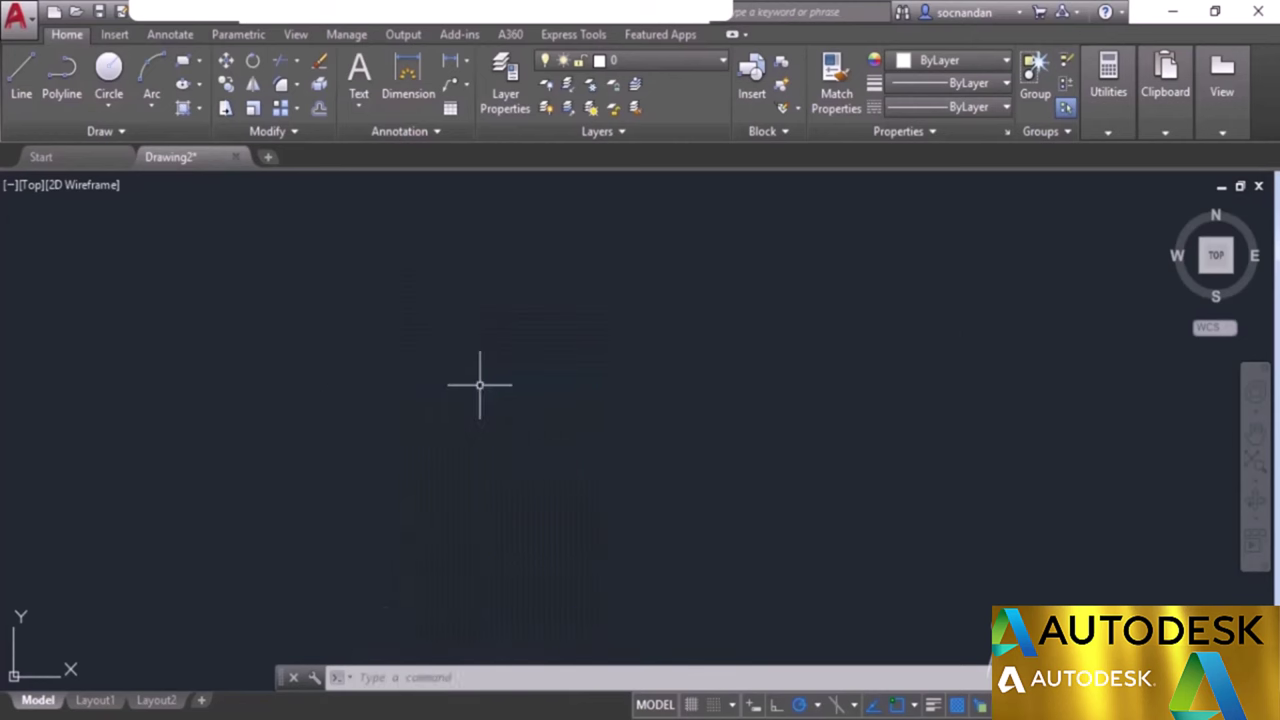
Draw a line from a free point near the middle of the drawing to relative polar coordinates @5<45.
{"action": "left_click", "coordinate": [21, 80]}
{"action": "left_click", "coordinate": [552, 434]}
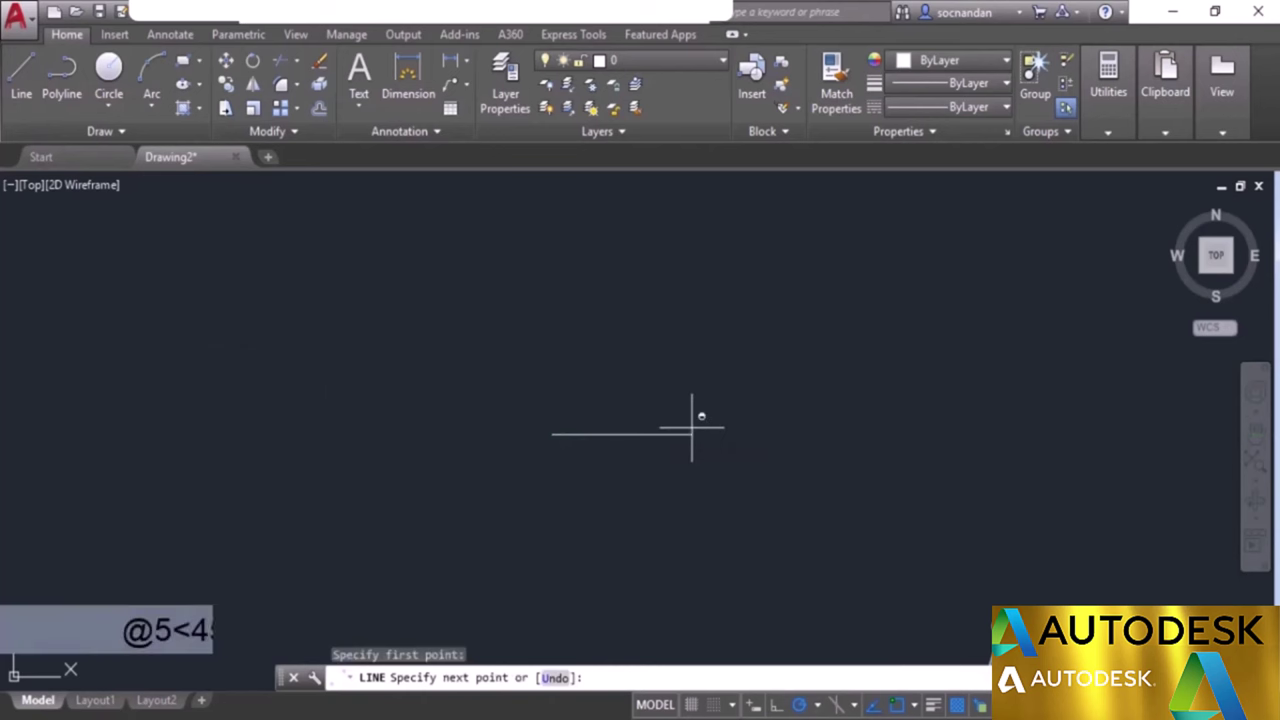
{"action": "type", "text": "@"}
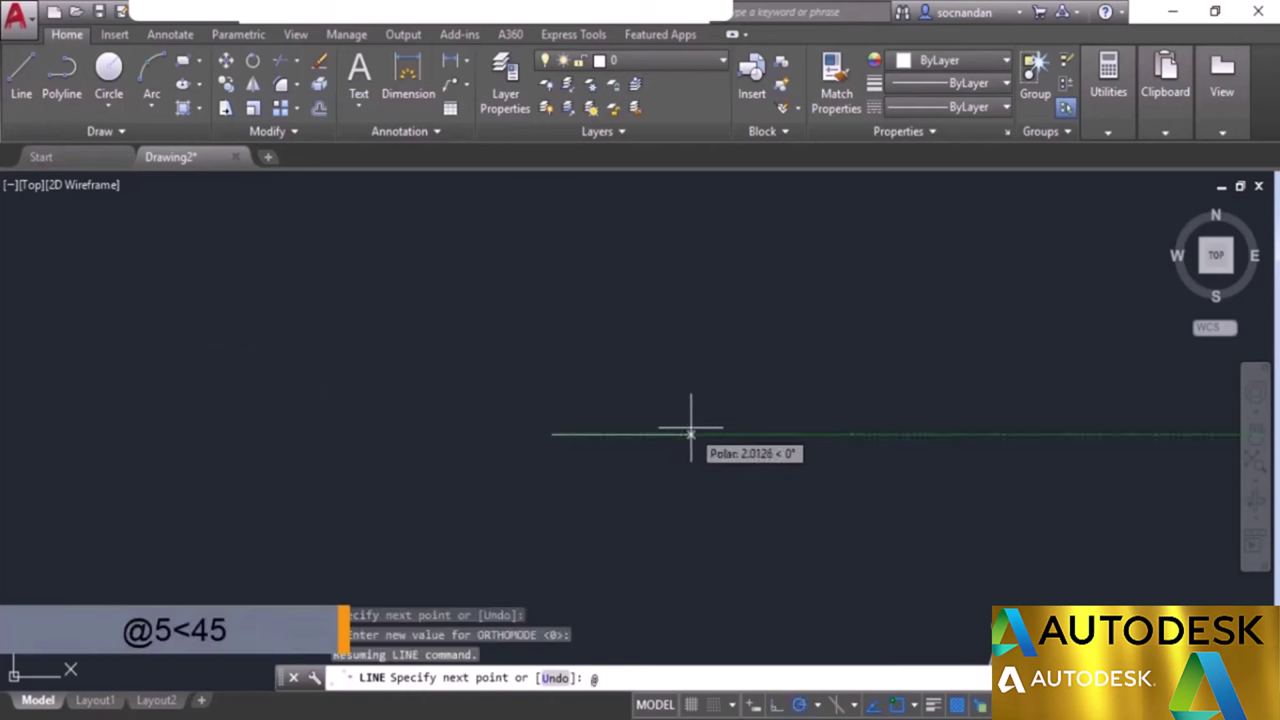
{"action": "type", "text": "5<45"}
{"action": "key", "text": "Return"}
{"action": "key", "text": "Return"}
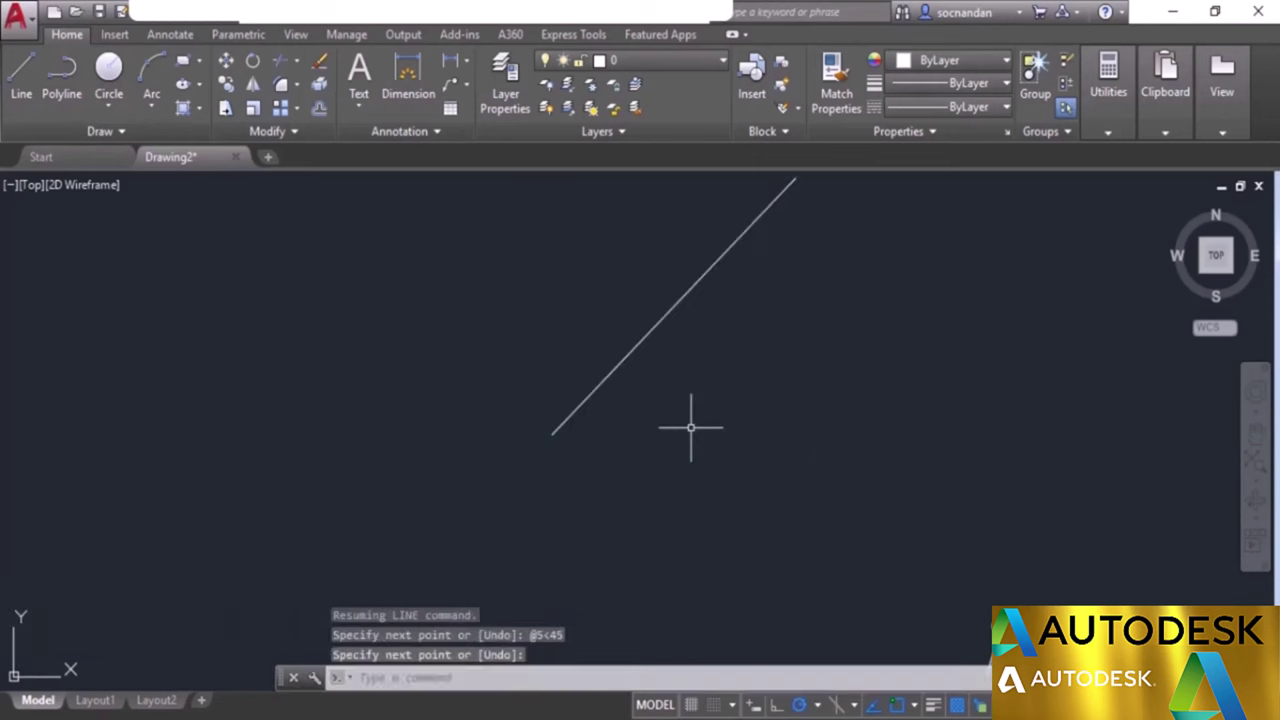
Draw a line from the lower end of the existing slanted line to relative polar coordinates @5<-60.
{"action": "scroll", "coordinate": [671, 389], "scroll_direction": "down", "scroll_amount": 2}
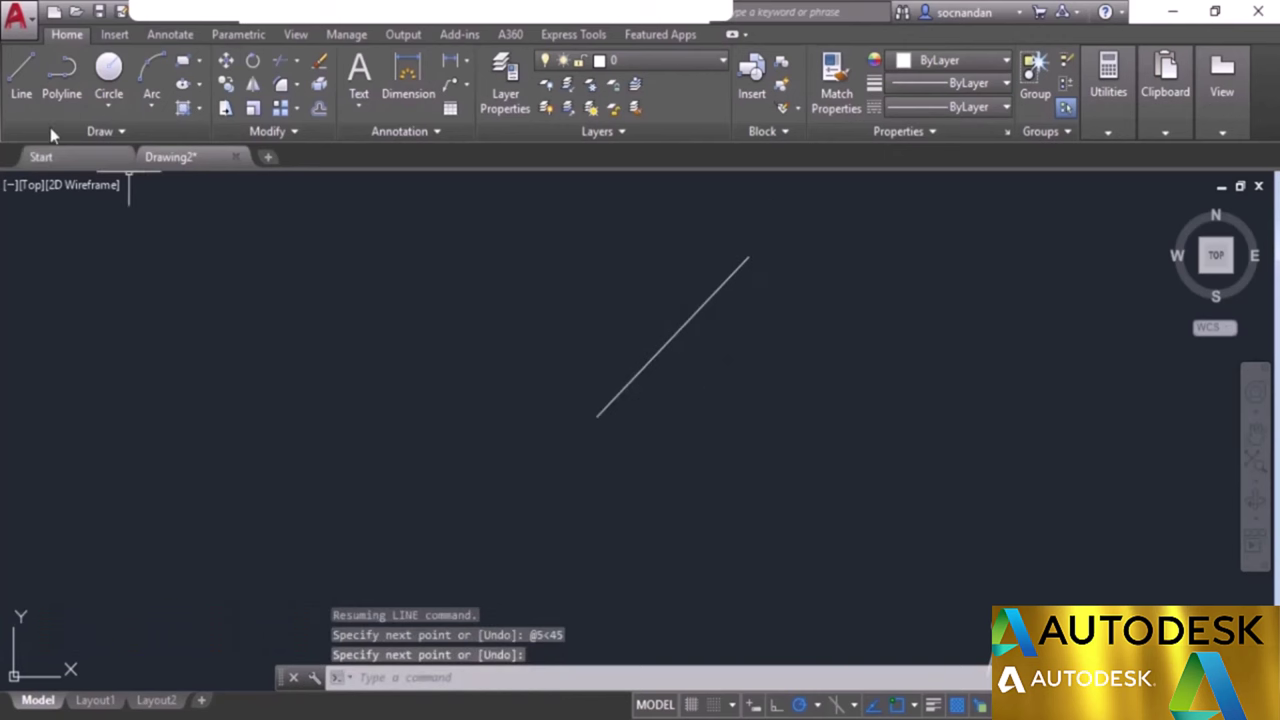
{"action": "left_click", "coordinate": [21, 72]}
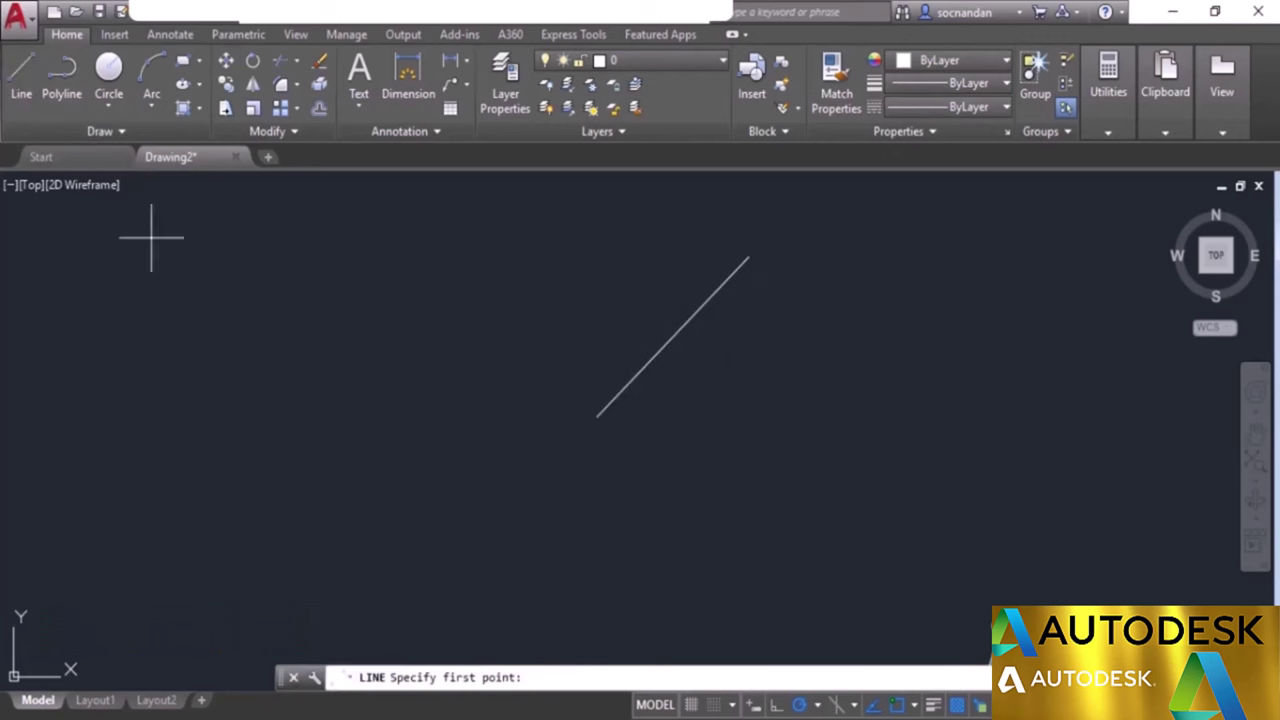
{"action": "left_click", "coordinate": [598, 418]}
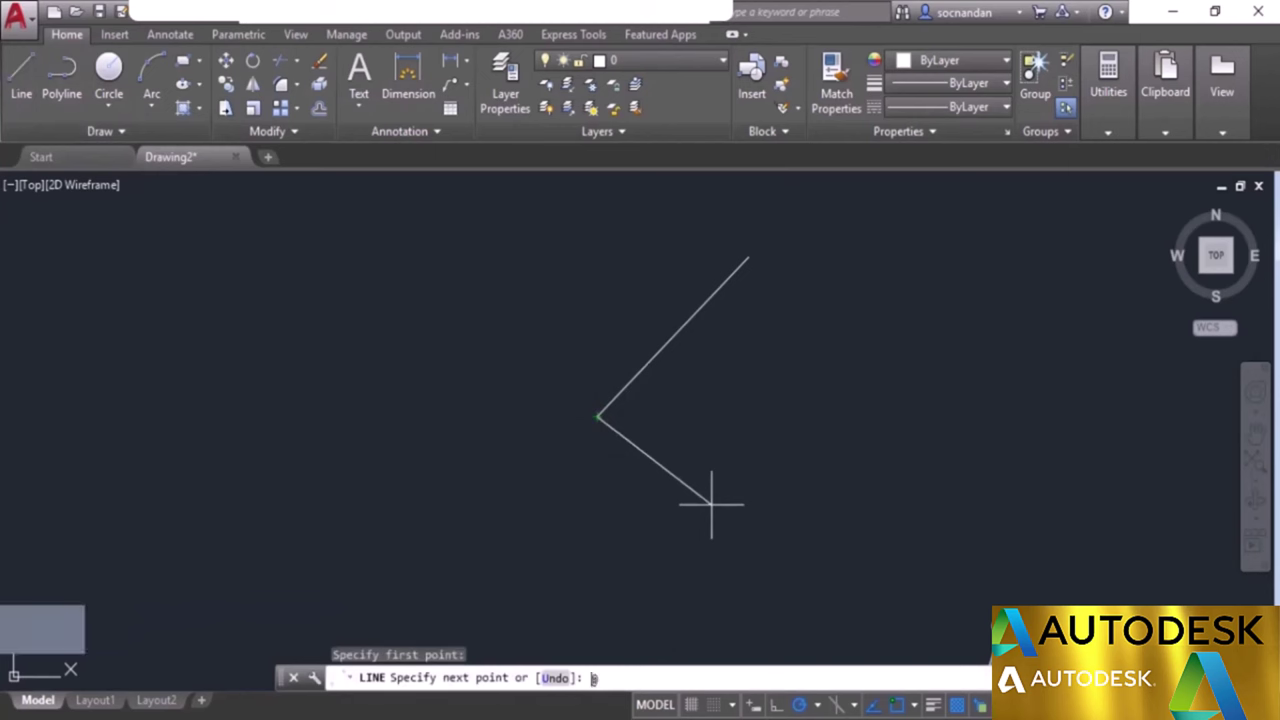
{"action": "type", "text": "@5"}
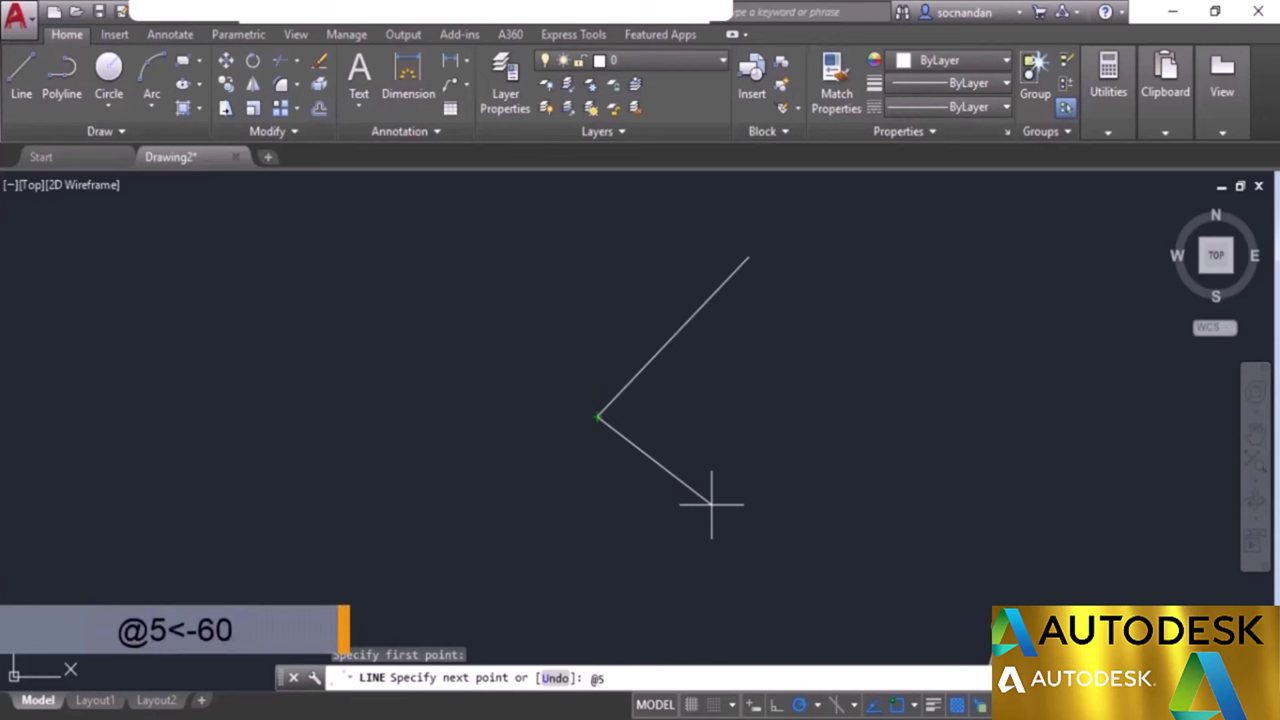
{"action": "type", "text": "<-60"}
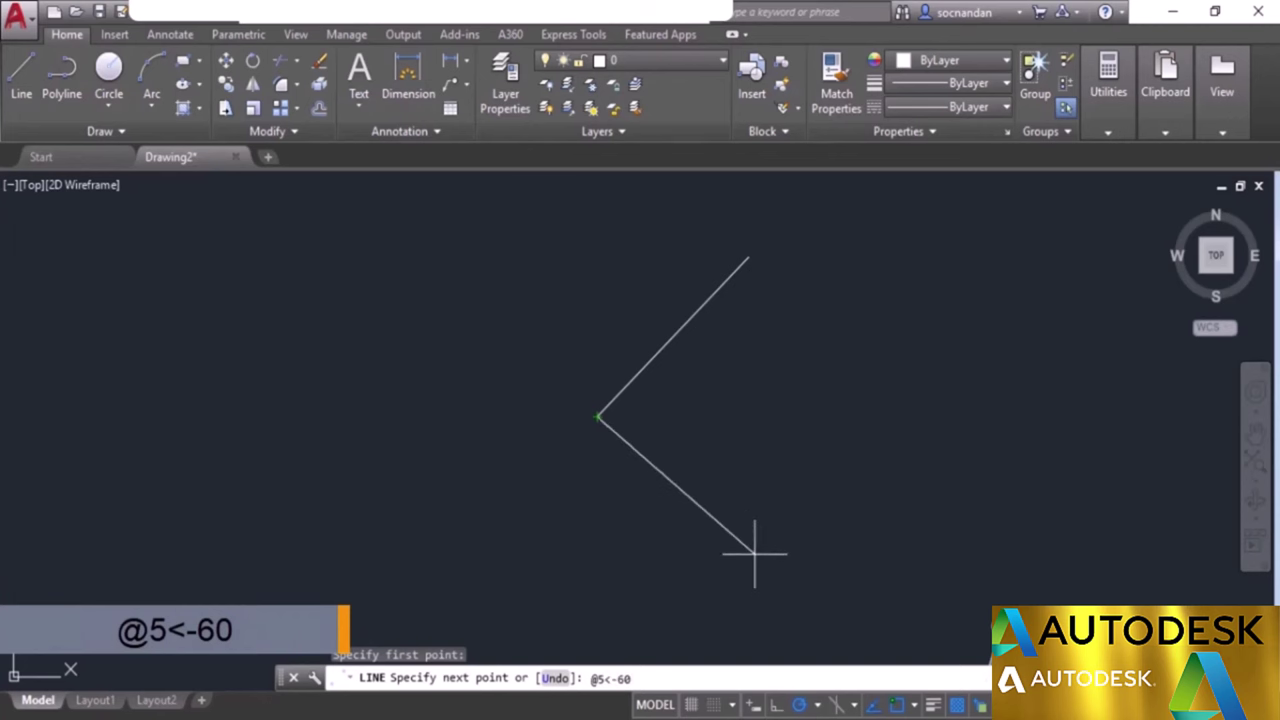
{"action": "key", "text": "Return"}
{"action": "key", "text": "Return"}
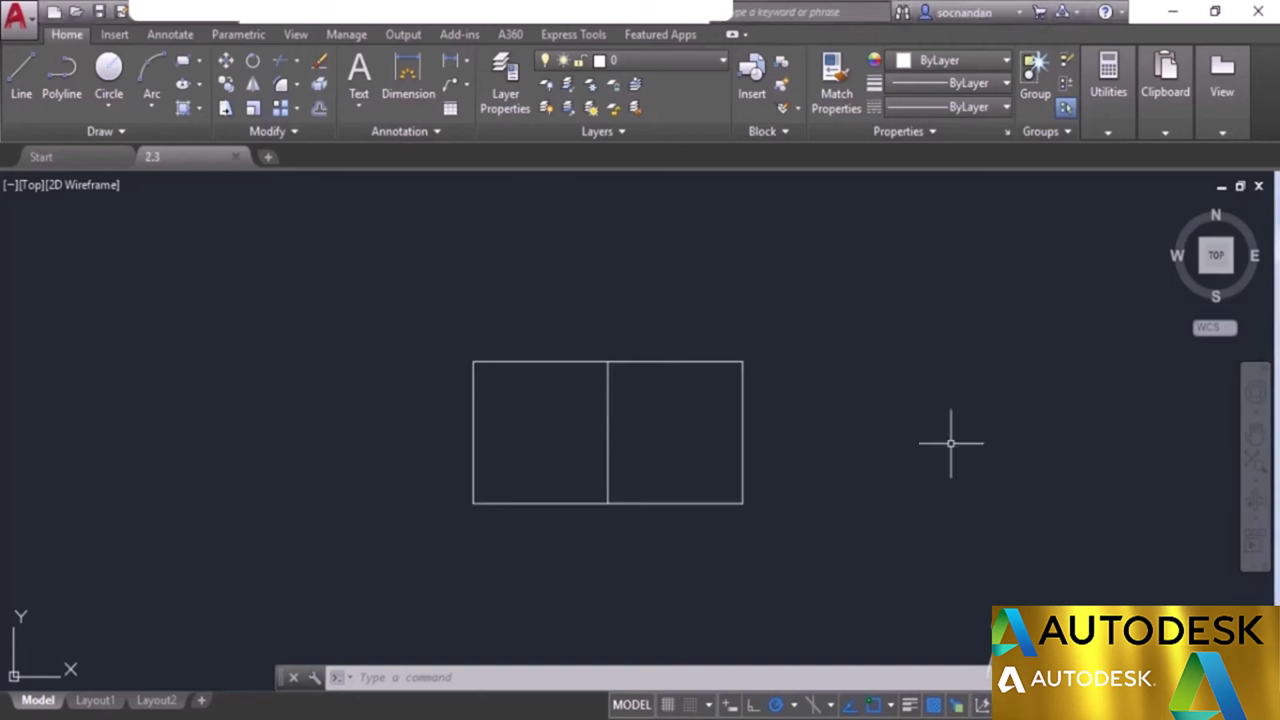
Draw a Center, Radius circle of radius 1 centred on the midpoint of the rectangle's vertical dividing line.
{"action": "left_click", "coordinate": [118, 103]}
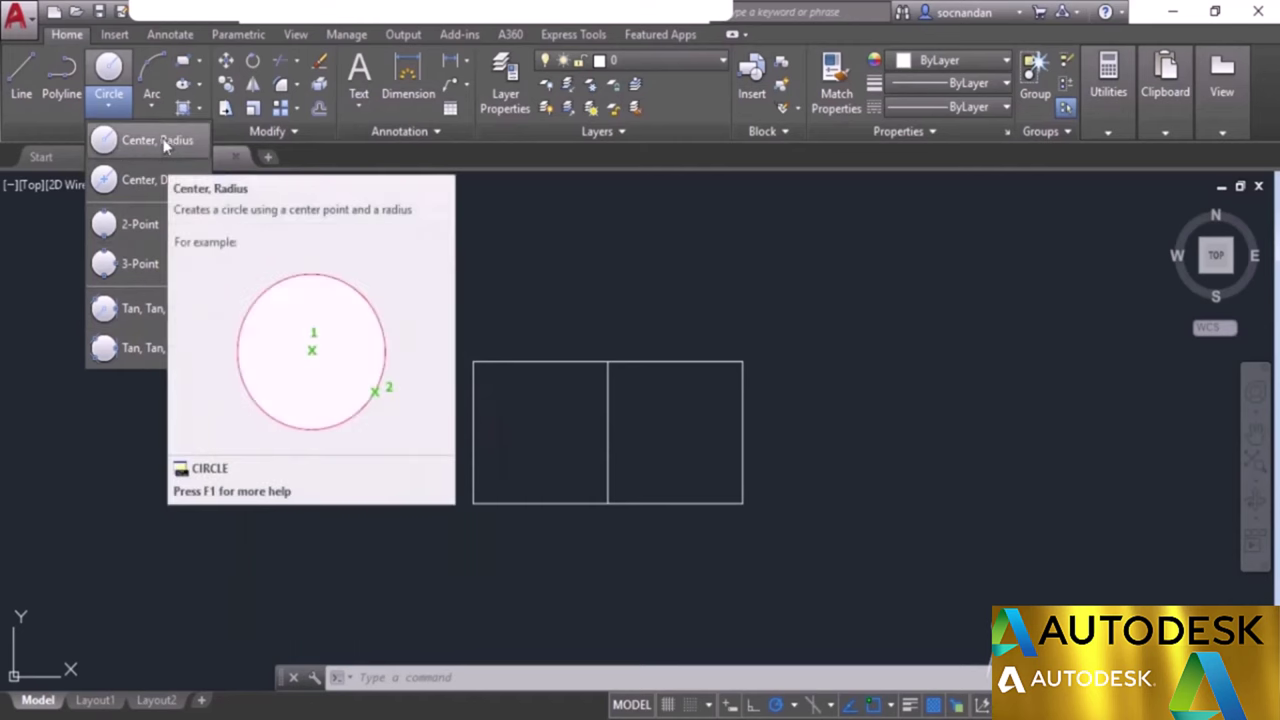
{"action": "left_click", "coordinate": [157, 141]}
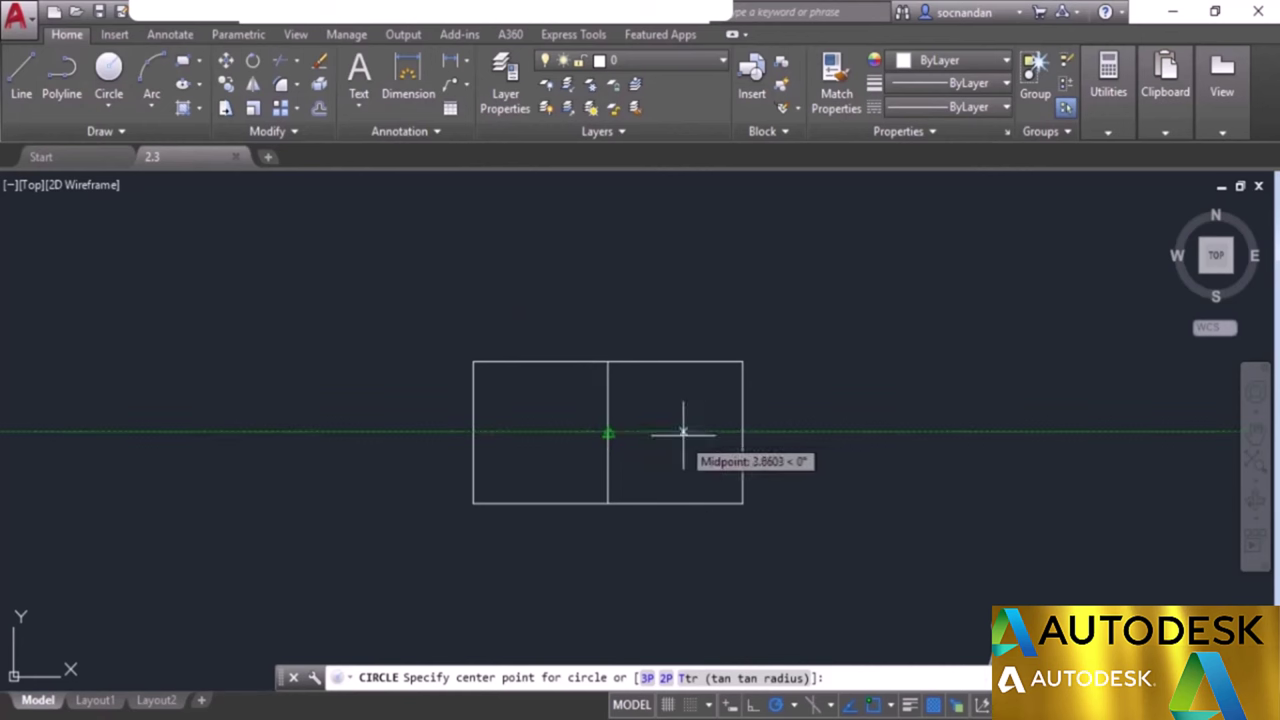
{"action": "left_click", "coordinate": [608, 432]}
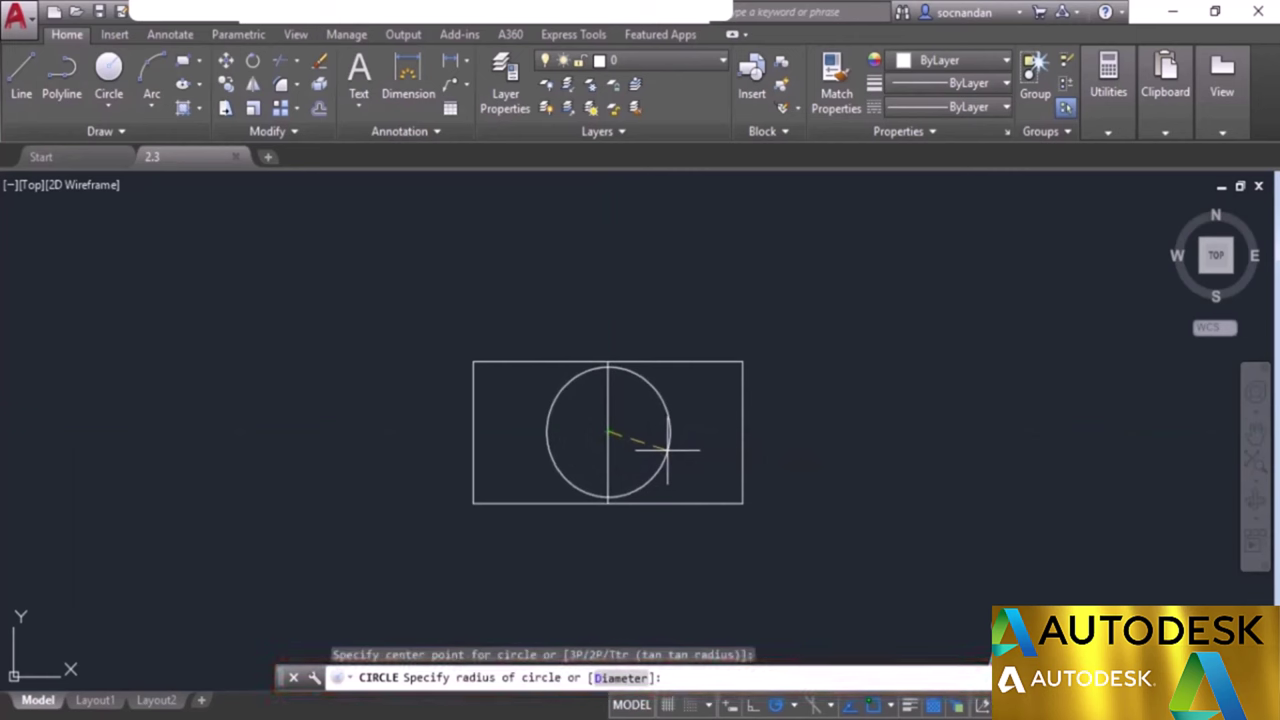
{"action": "type", "text": "1"}
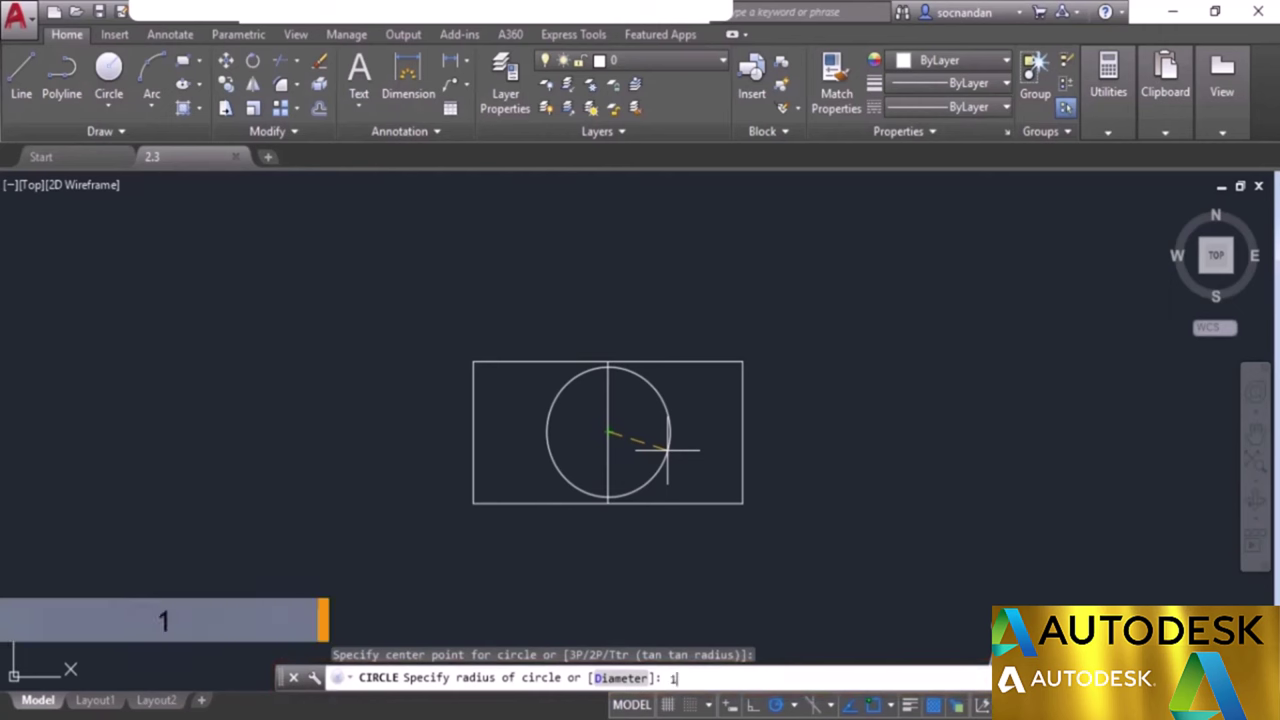
{"action": "key", "text": "Return"}
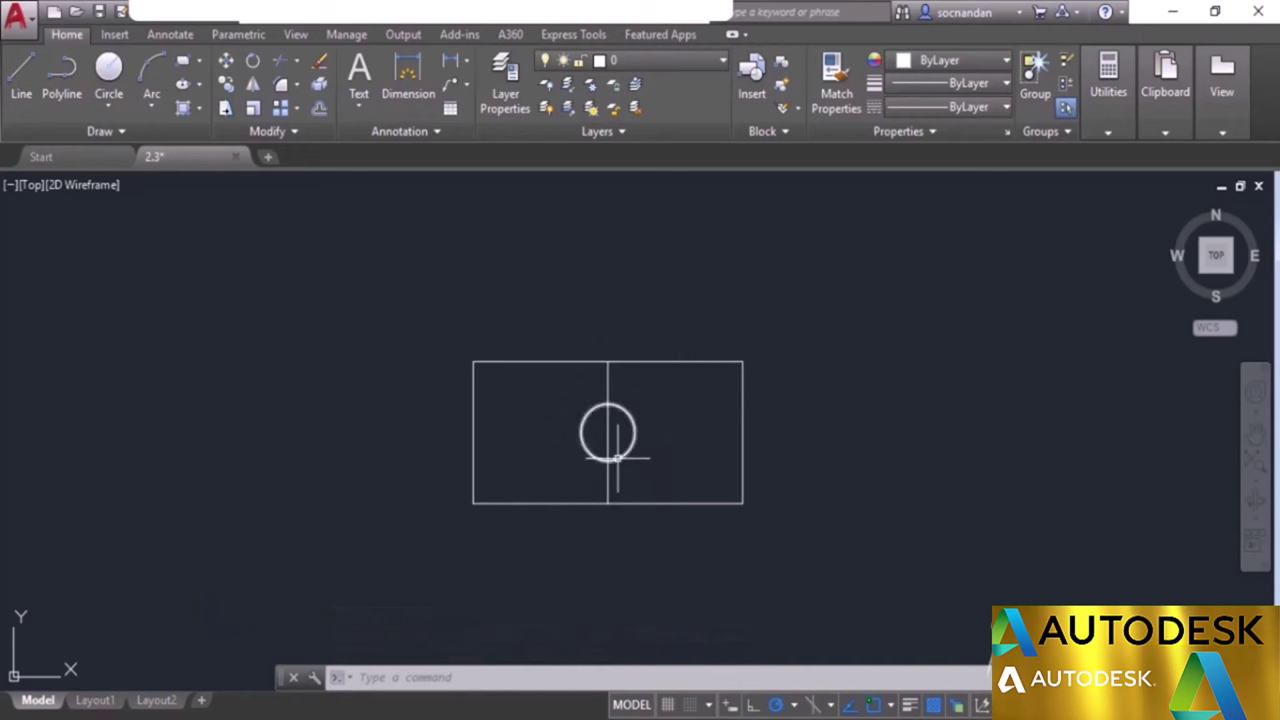
Draw a concentric Center, Diameter circle of diameter 3 around the small circle at the dividing line's midpoint.
{"action": "left_click", "coordinate": [109, 107]}
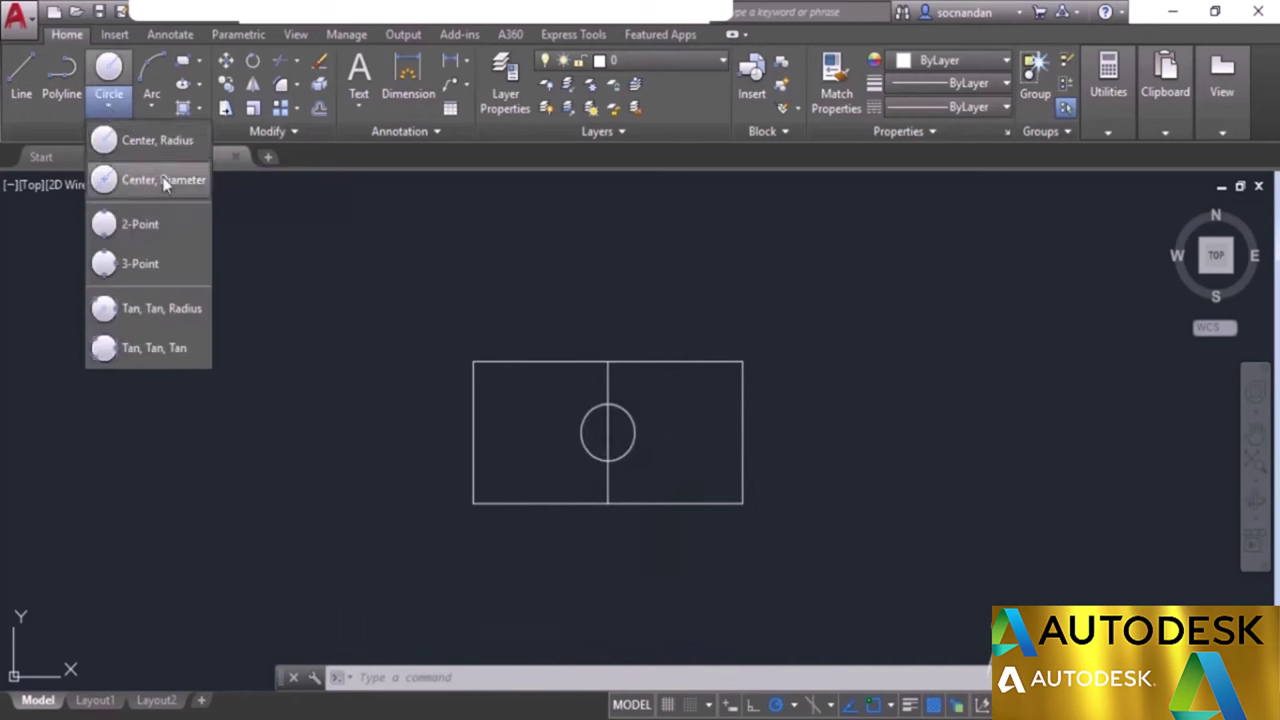
{"action": "left_click", "coordinate": [167, 183]}
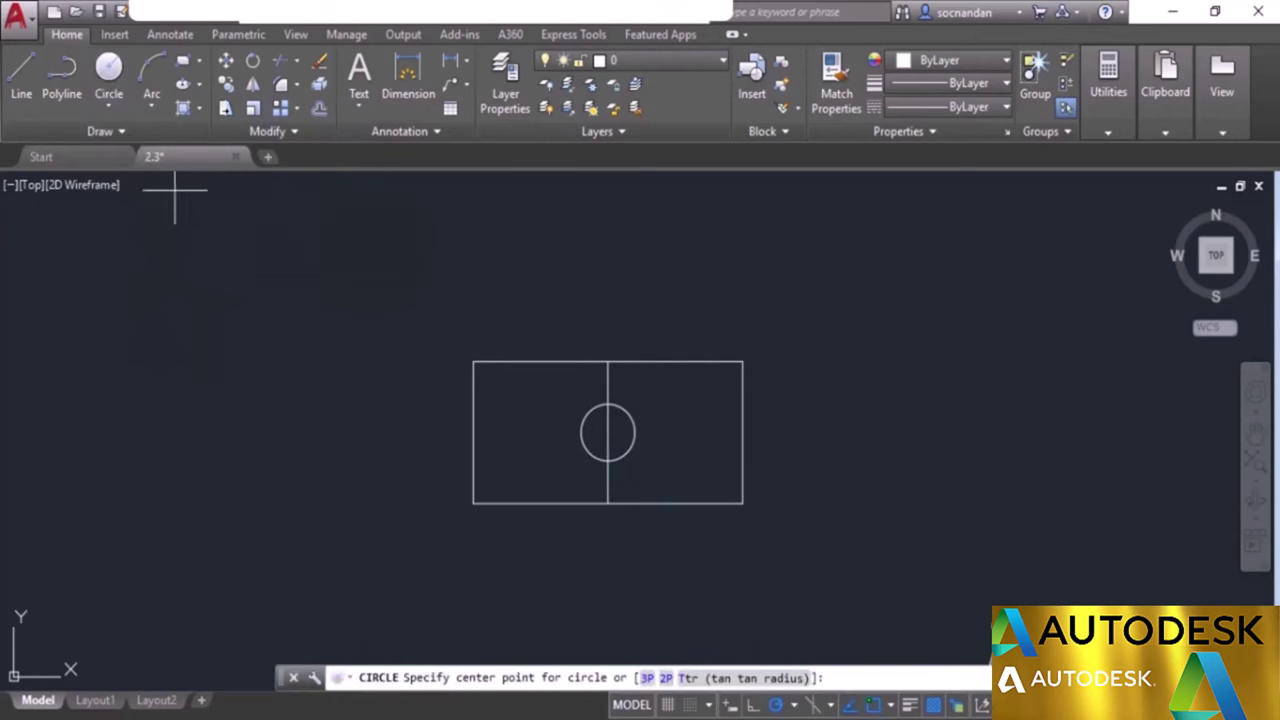
{"action": "left_click", "coordinate": [608, 433]}
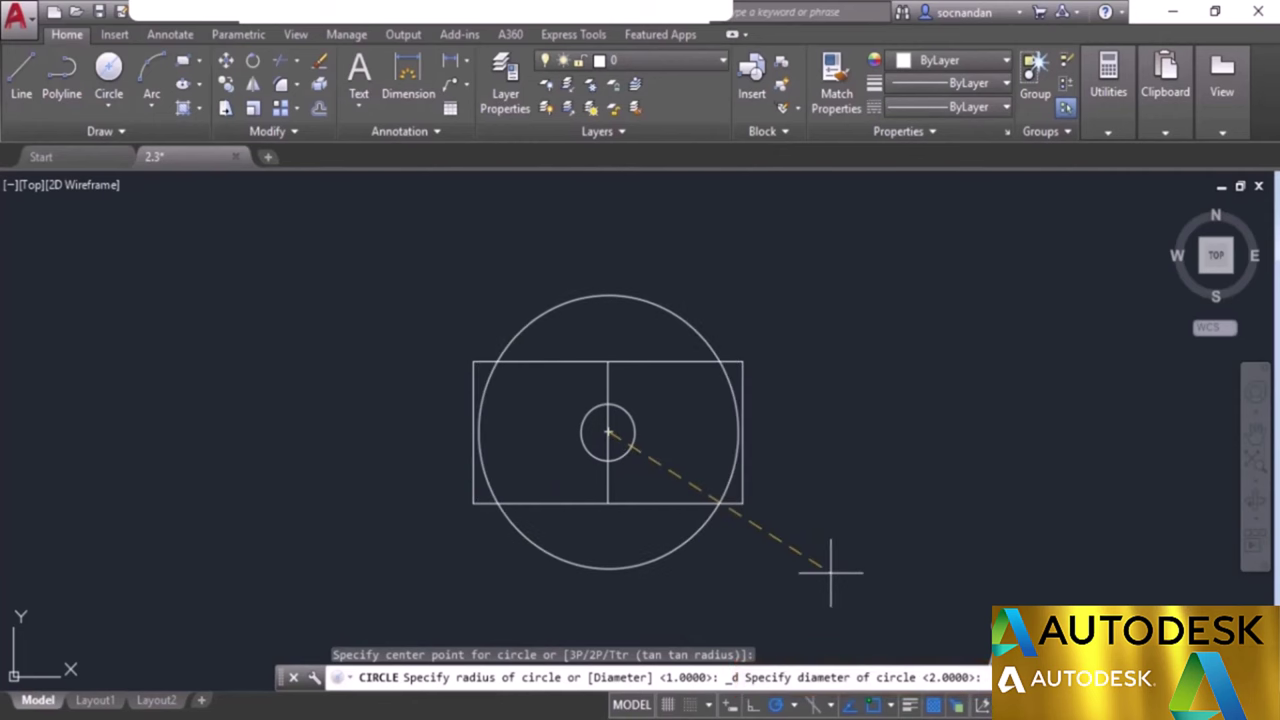
{"action": "type", "text": "3"}
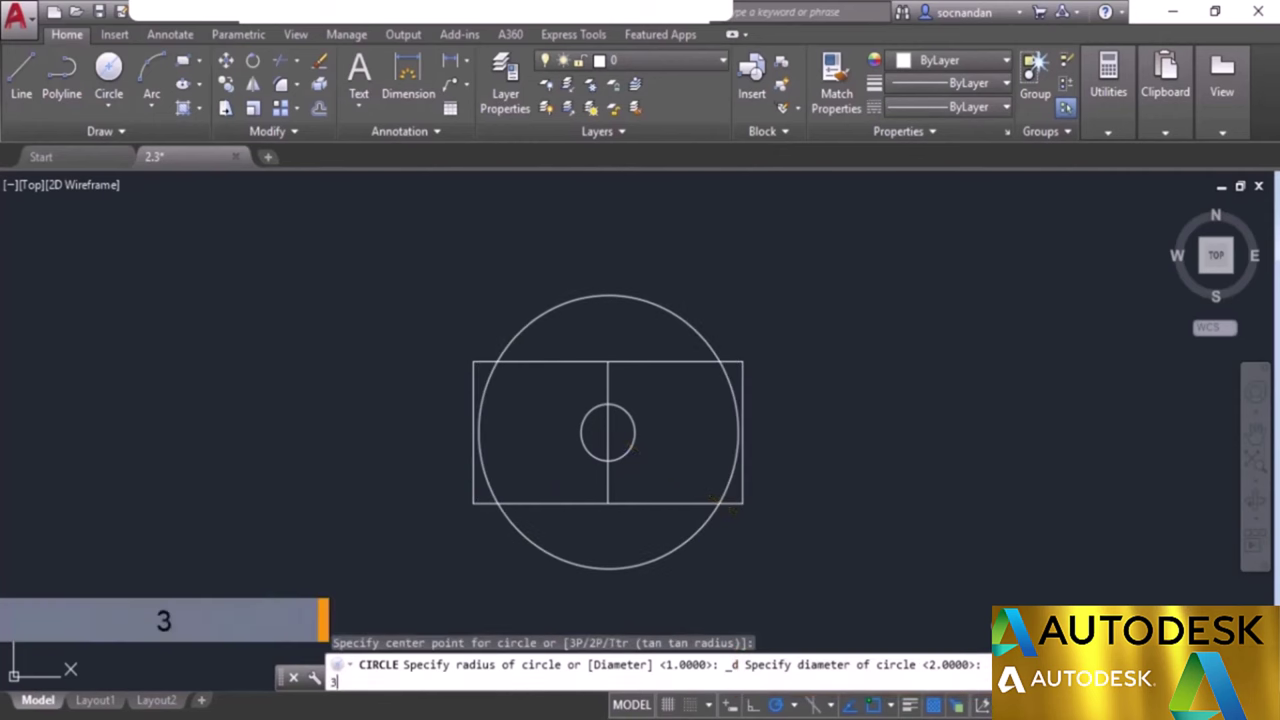
{"action": "key", "text": "Return"}
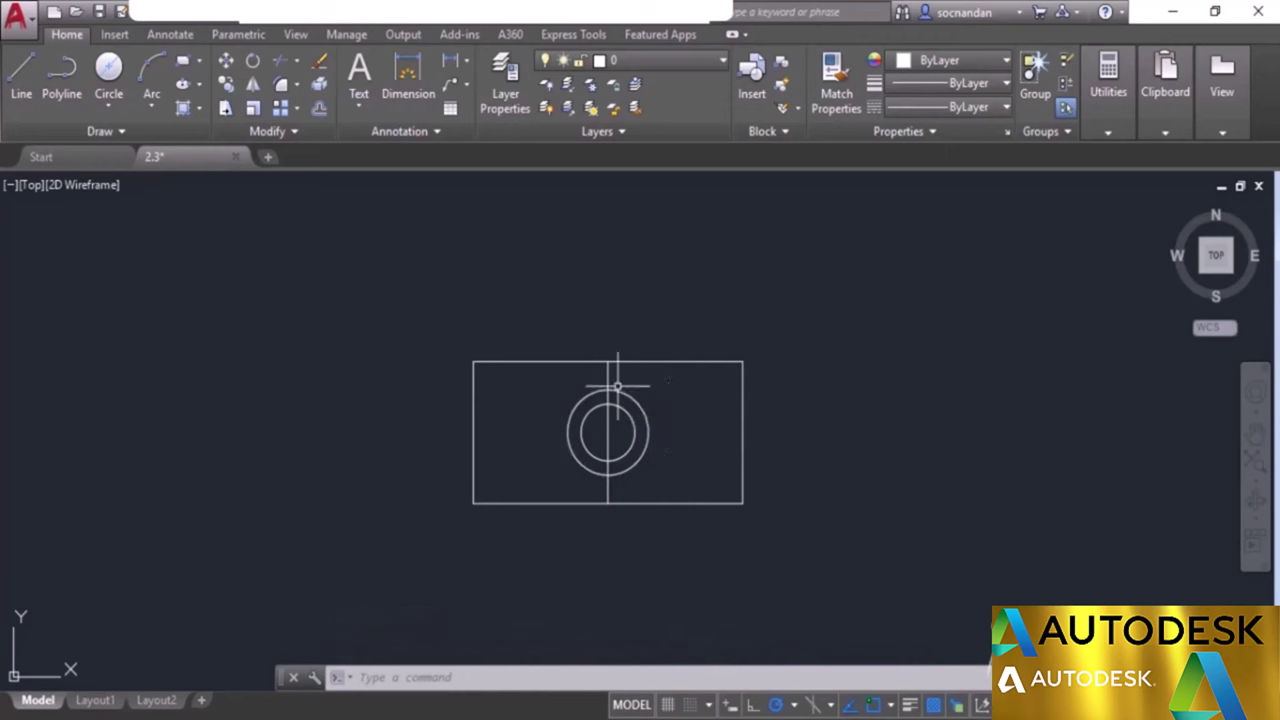
Draw a third concentric circle with Center, Radius, switching to the Diameter option and entering a diameter of 4.
{"action": "left_click", "coordinate": [109, 103]}
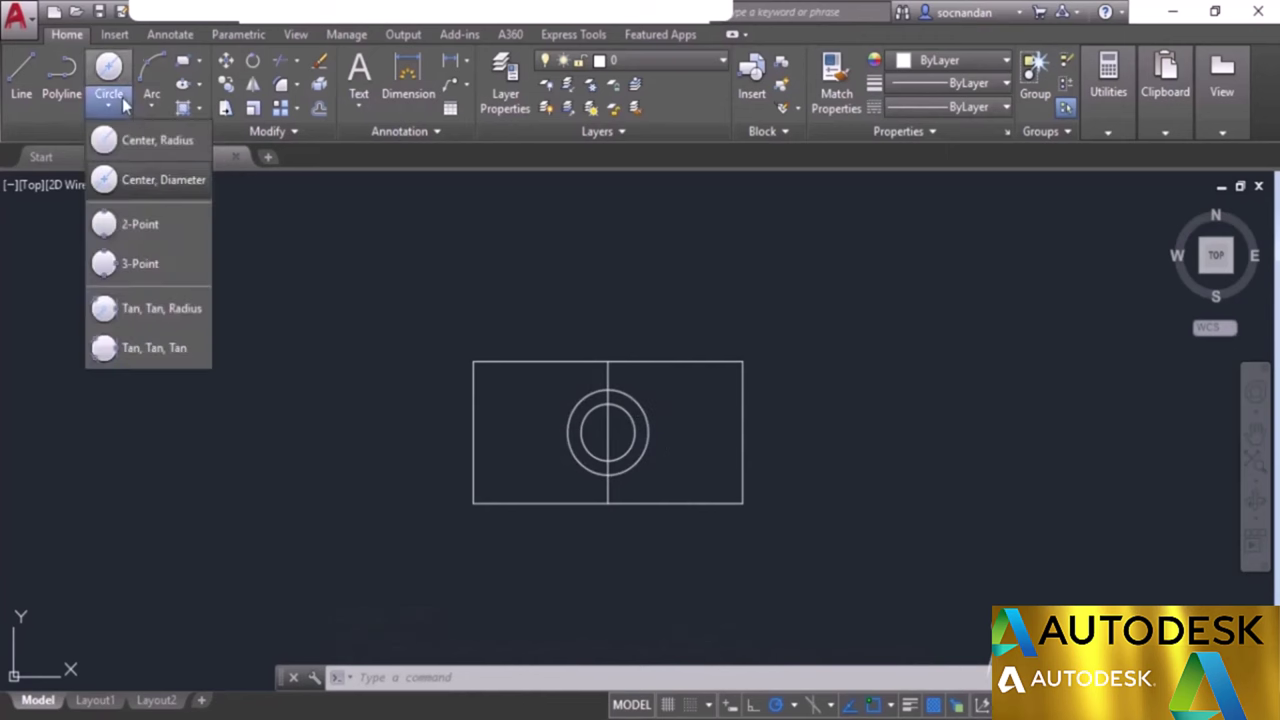
{"action": "left_click", "coordinate": [157, 141]}
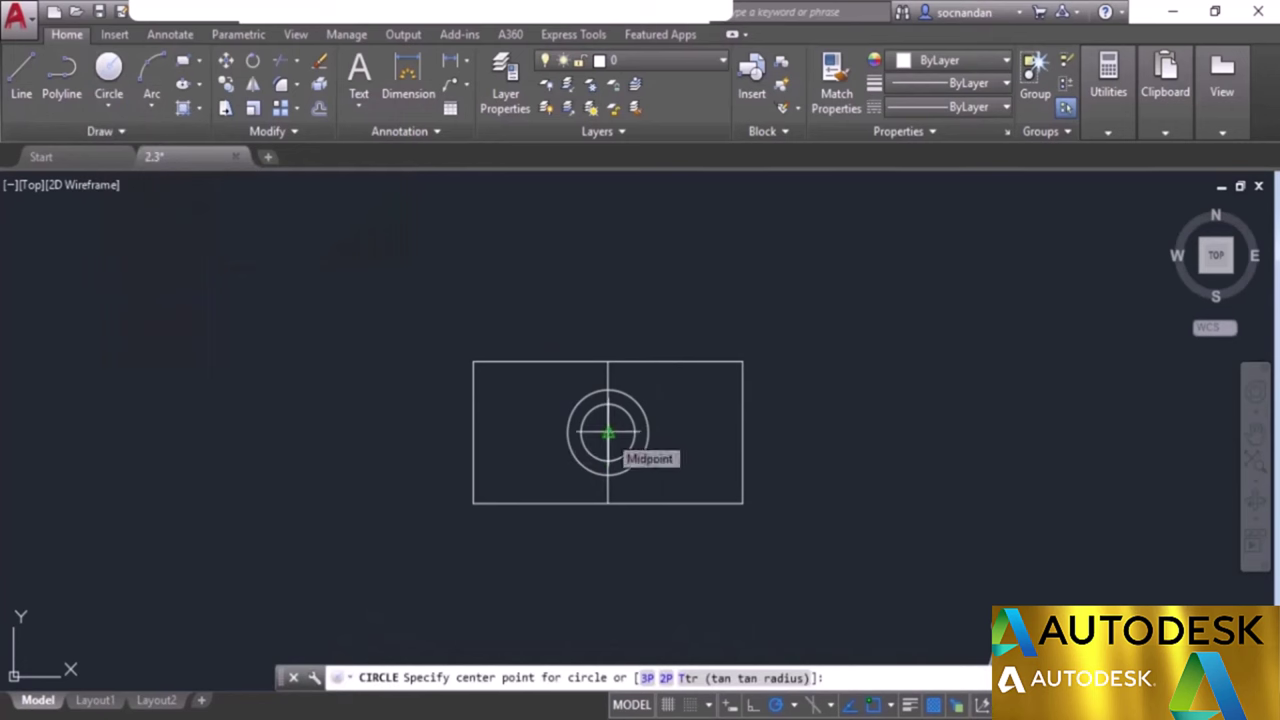
{"action": "left_click", "coordinate": [607, 432]}
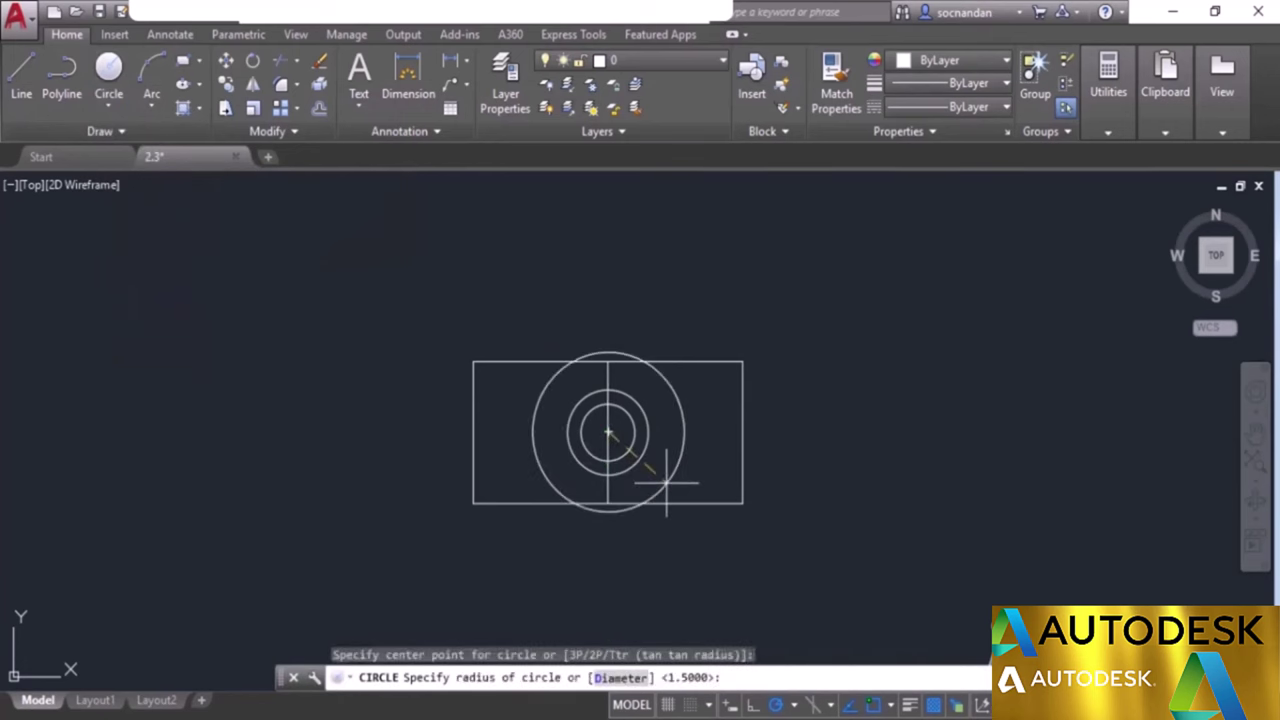
{"action": "left_click", "coordinate": [620, 679]}
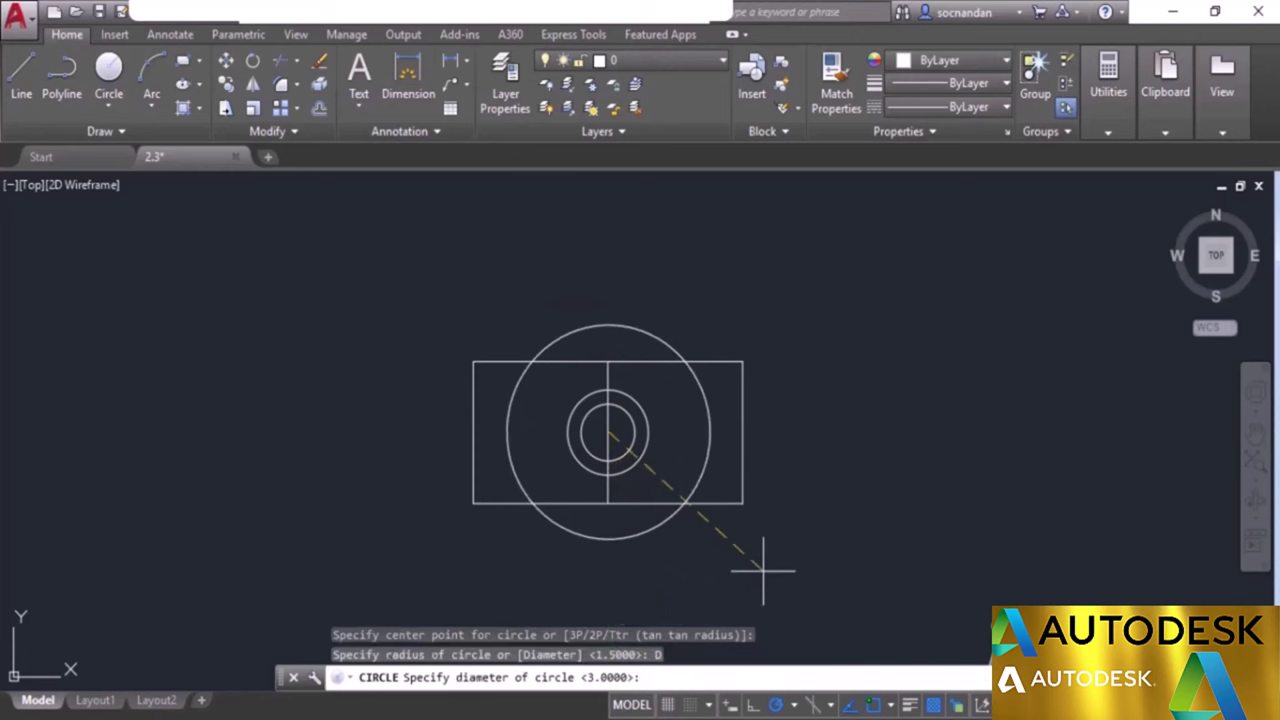
{"action": "type", "text": "4"}
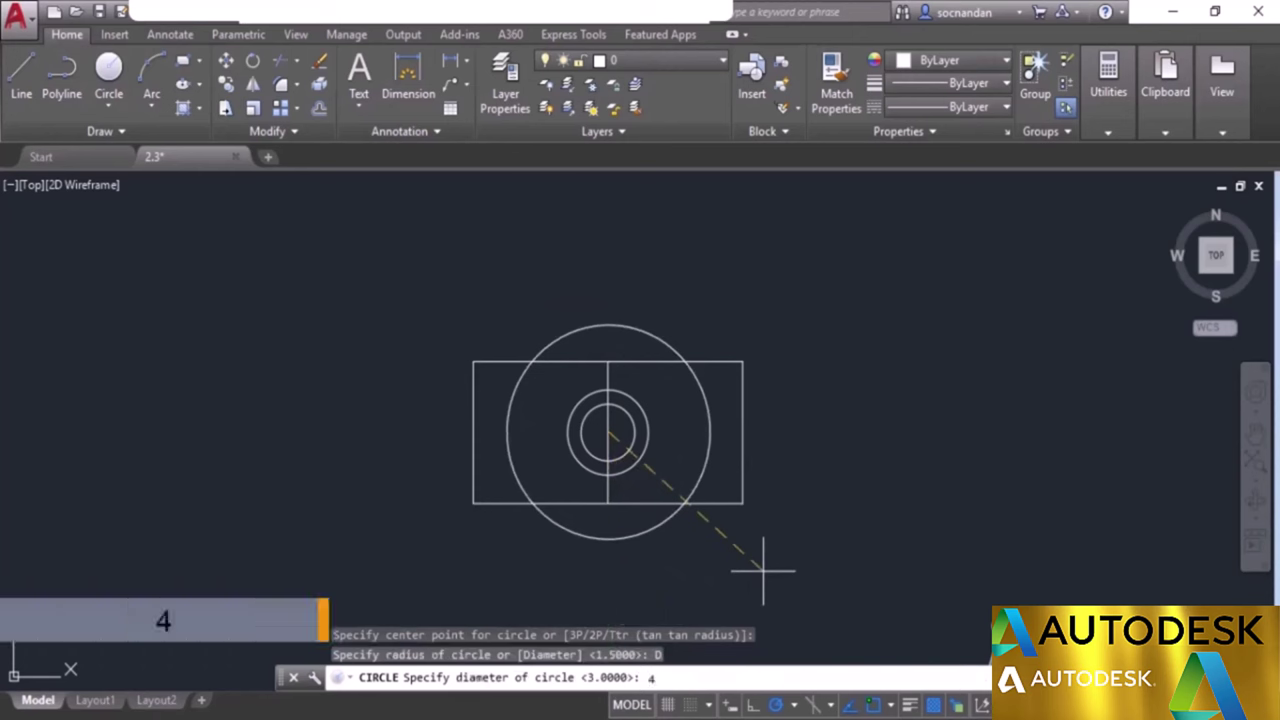
{"action": "key", "text": "Return"}
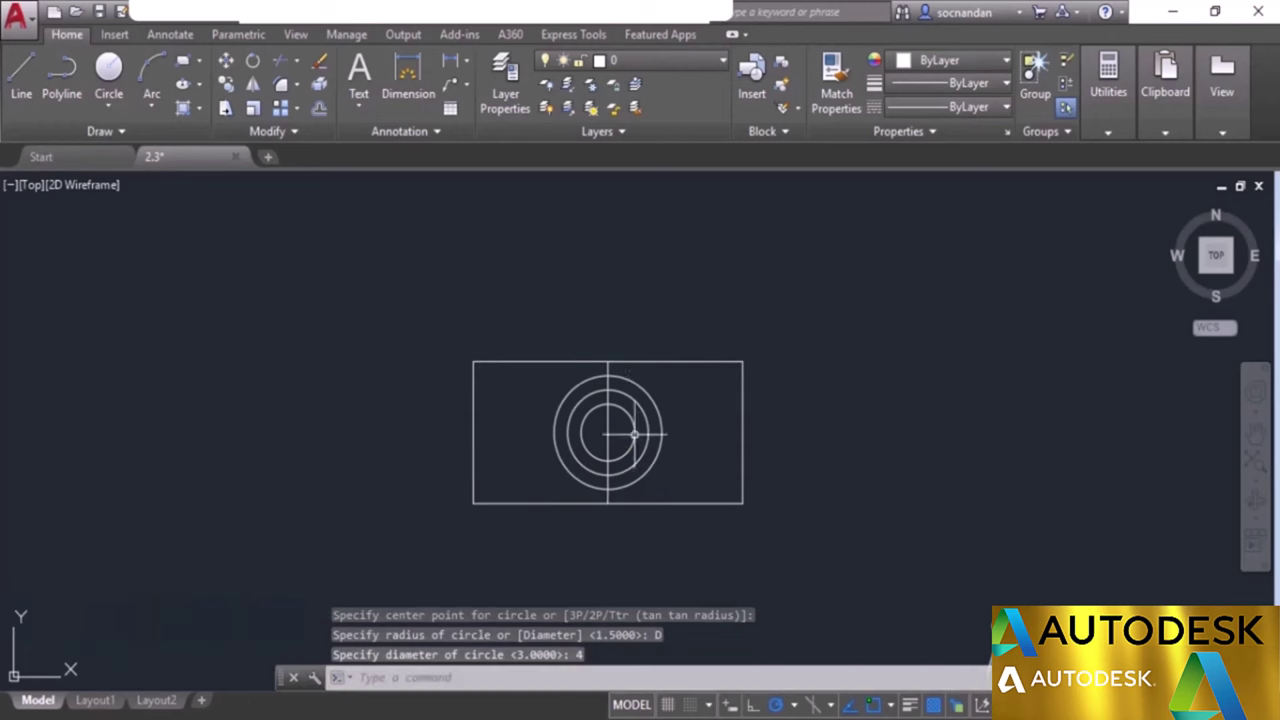
Select the three concentric circles with a crossing window and erase them.
{"action": "mouse_move", "coordinate": [632, 382]}
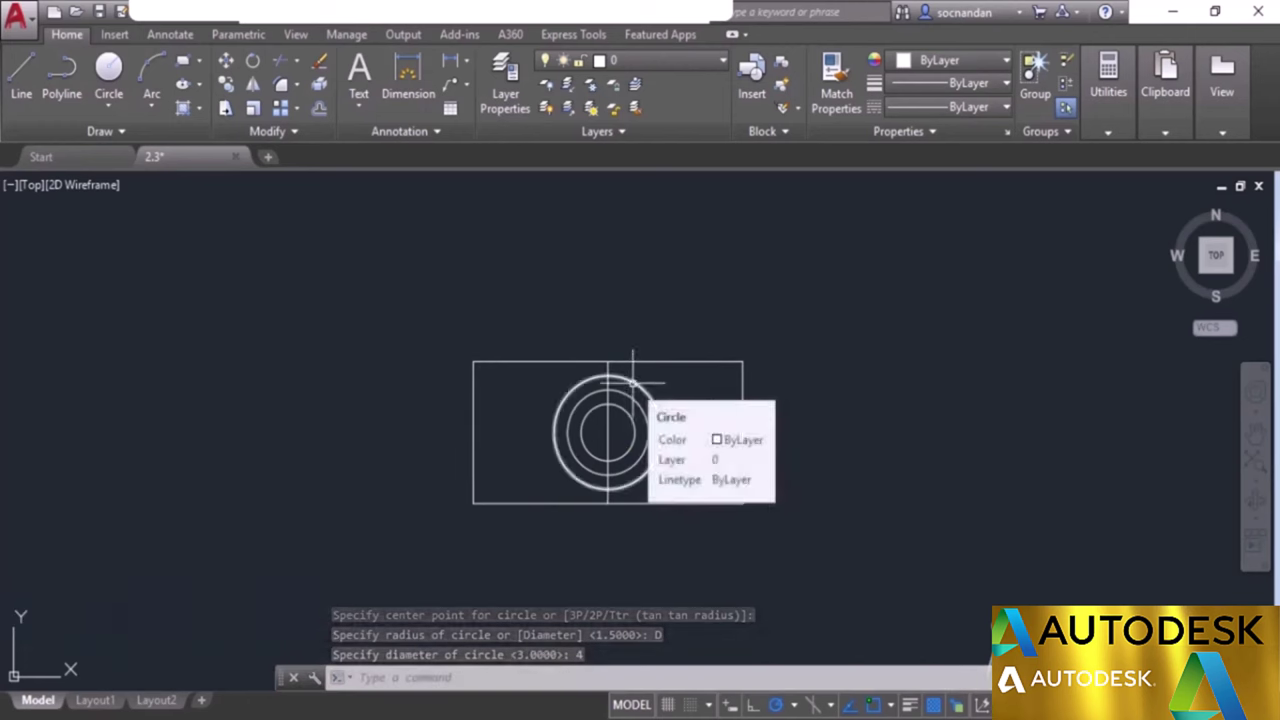
{"action": "left_click", "coordinate": [686, 450]}
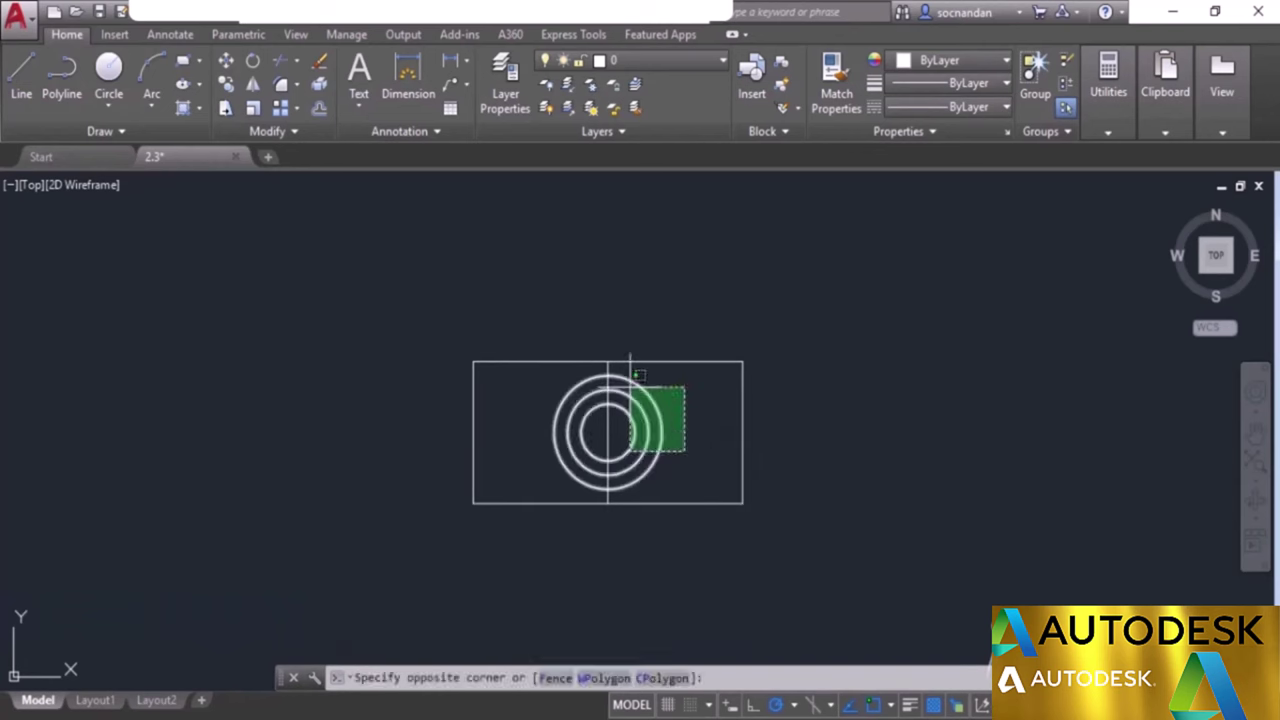
{"action": "left_click", "coordinate": [629, 386]}
{"action": "right_click", "coordinate": [649, 320]}
{"action": "left_click", "coordinate": [698, 387]}
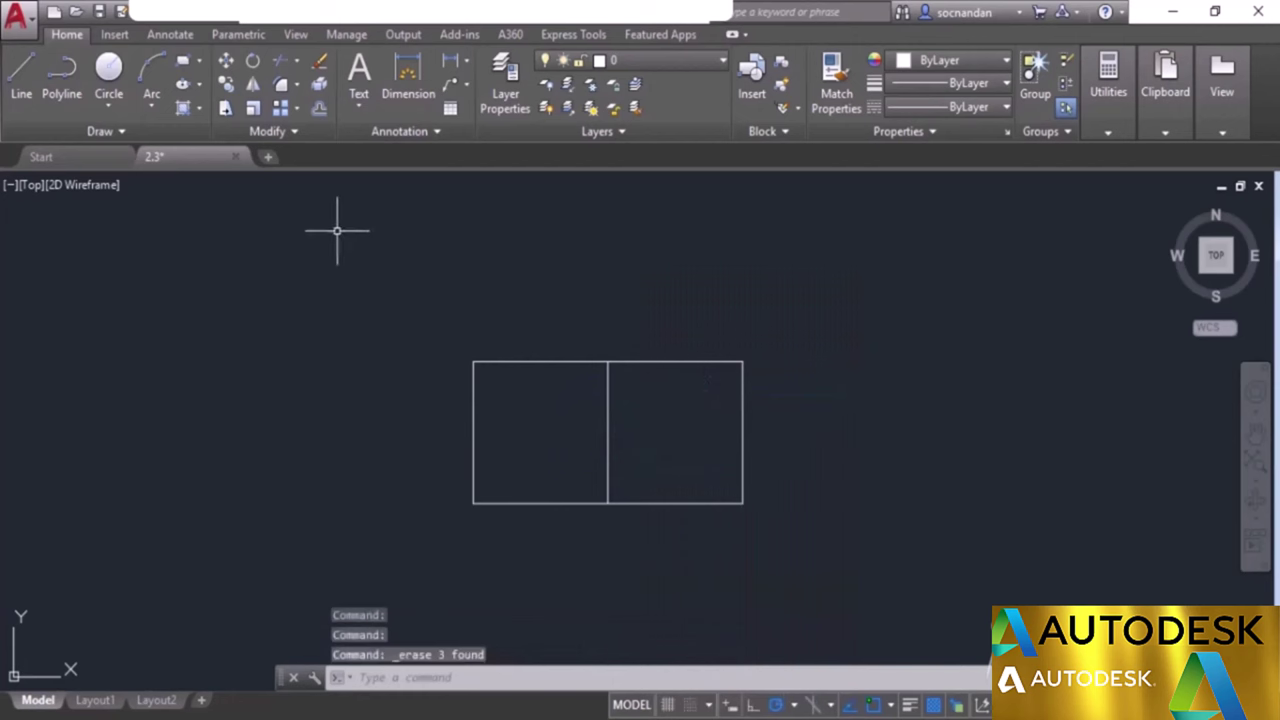
Draw a 2-Point circle whose diameter runs from the upper to the lower corner of the rectangle's left edge.
{"action": "left_click", "coordinate": [119, 111]}
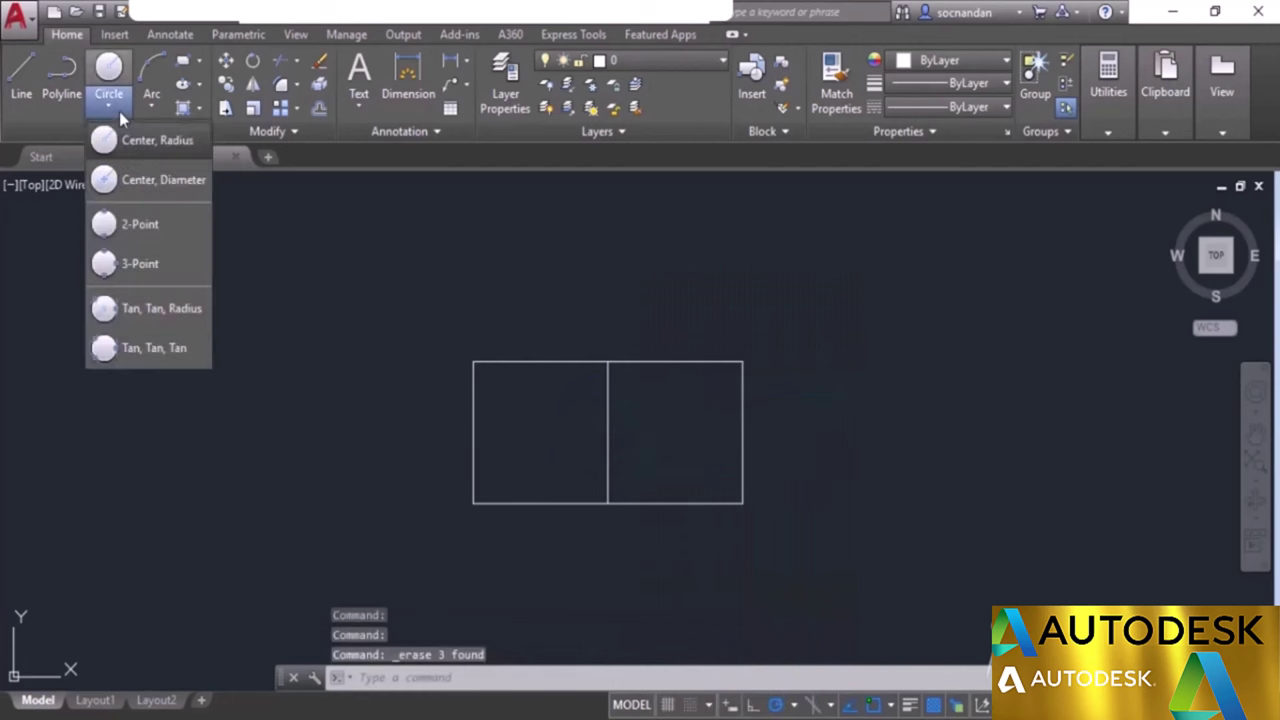
{"action": "left_click", "coordinate": [172, 224]}
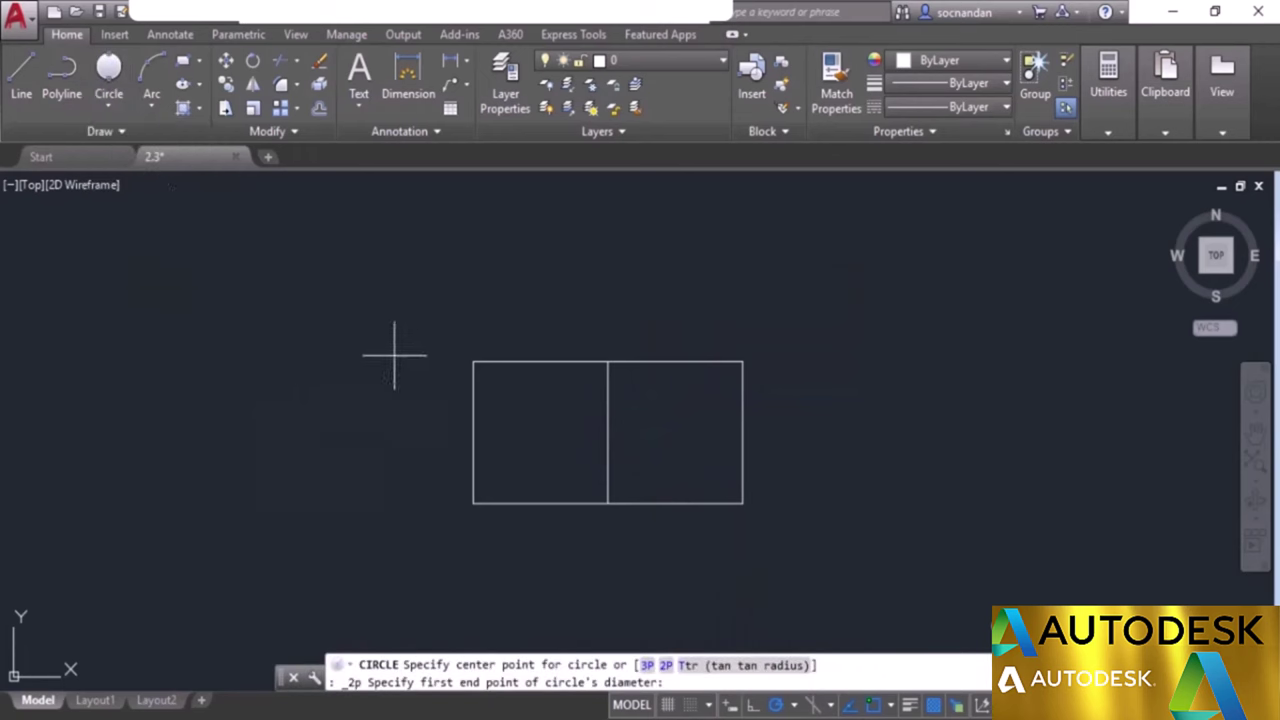
{"action": "left_click", "coordinate": [473, 361]}
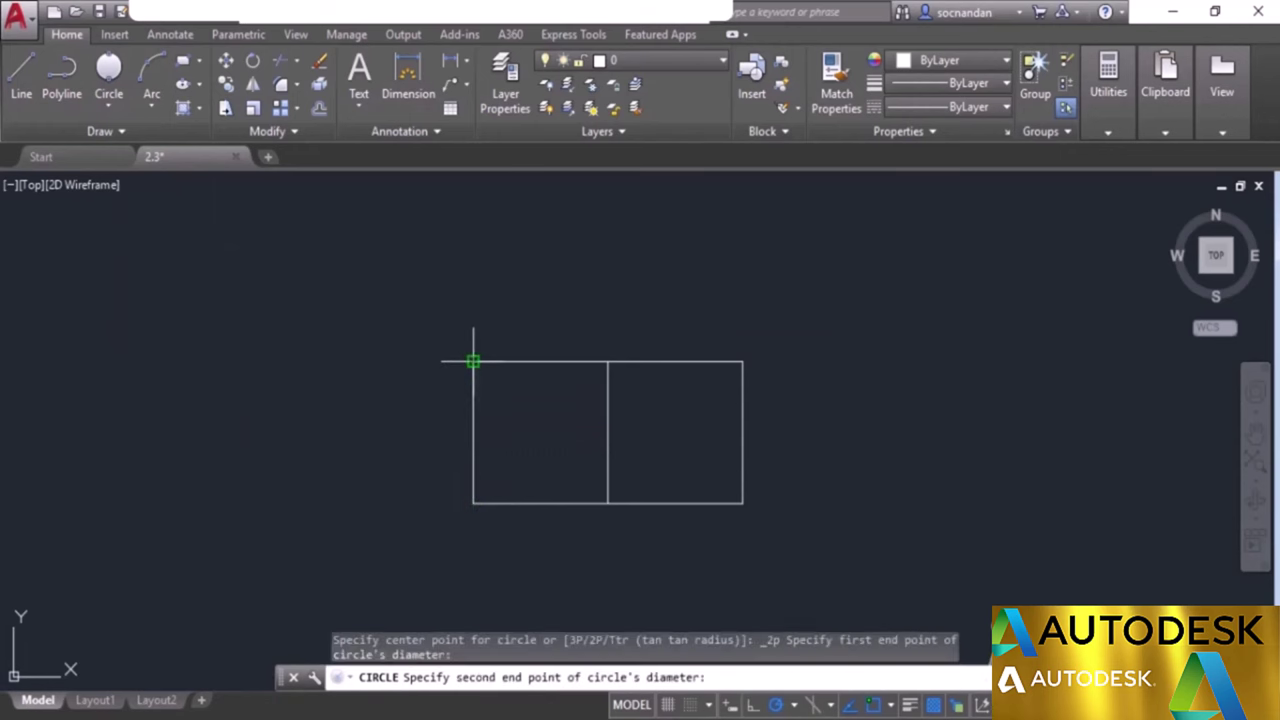
{"action": "left_click", "coordinate": [473, 503]}
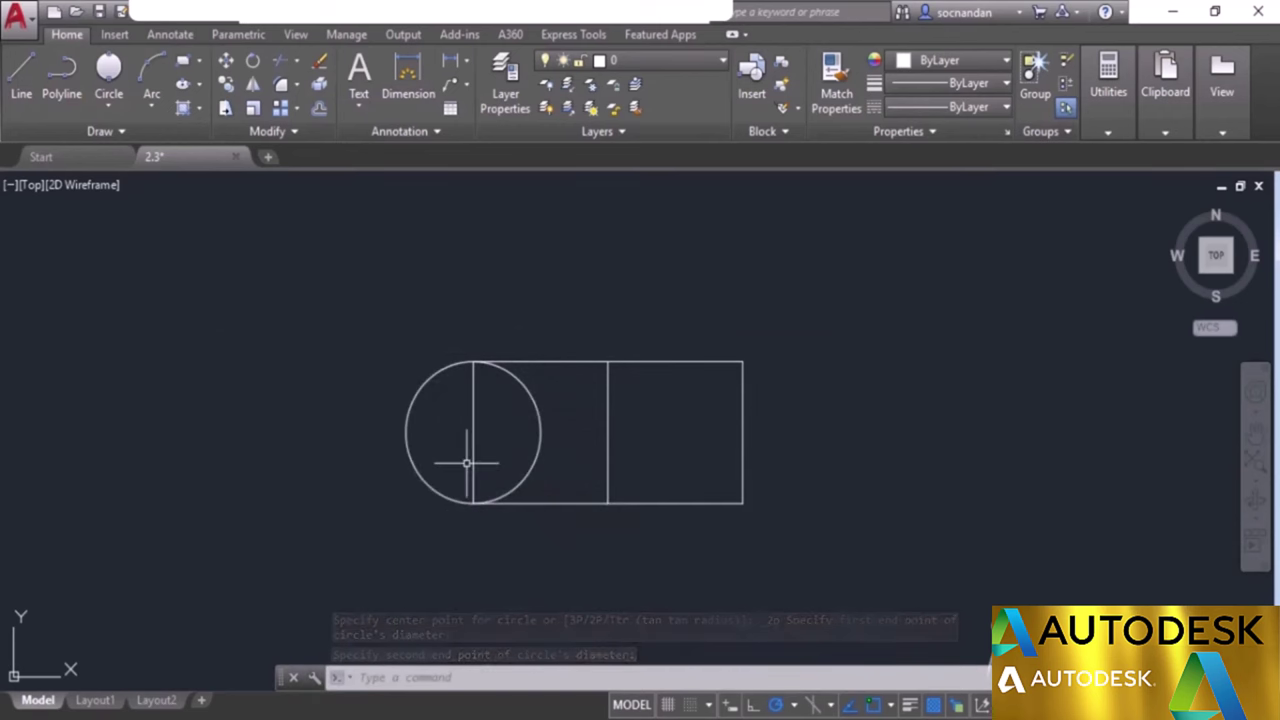
Draw a 3-Point circle in the rectangle's right half through the midpoints of the dividing line, right edge and lower edge.
{"action": "left_click", "coordinate": [115, 106]}
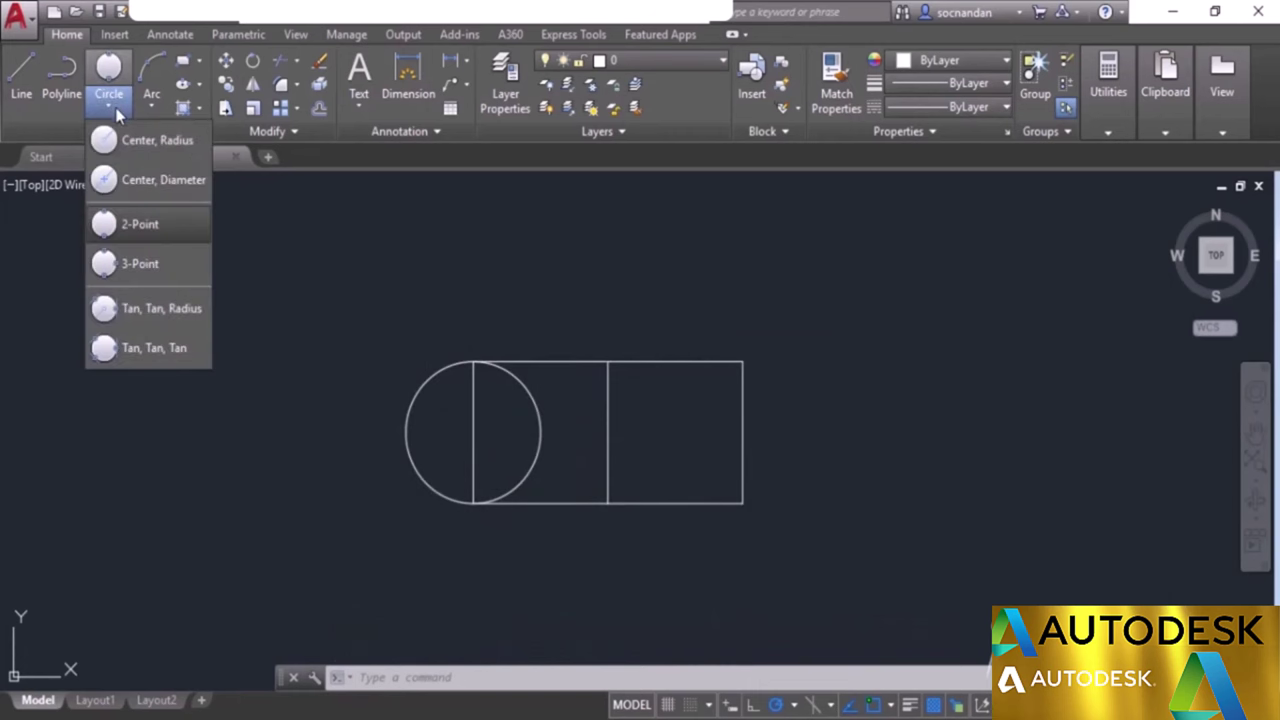
{"action": "left_click", "coordinate": [145, 264]}
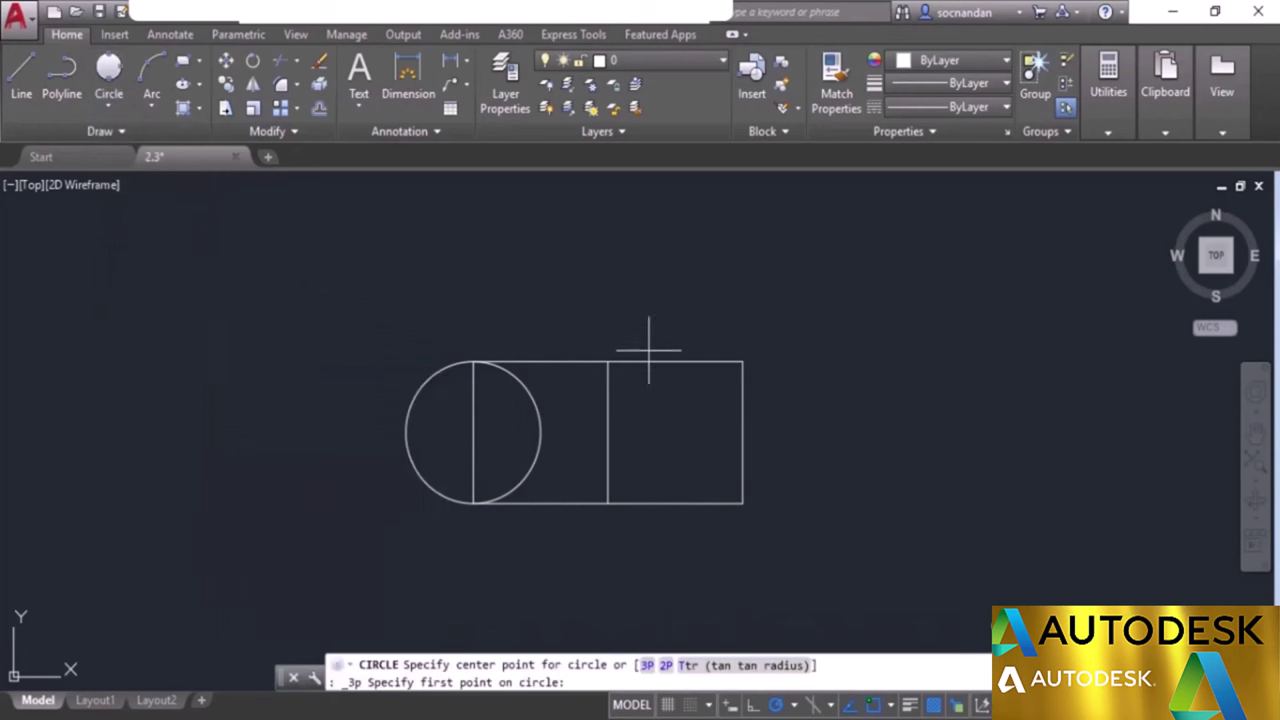
{"action": "left_click", "coordinate": [608, 432]}
{"action": "left_click", "coordinate": [742, 432]}
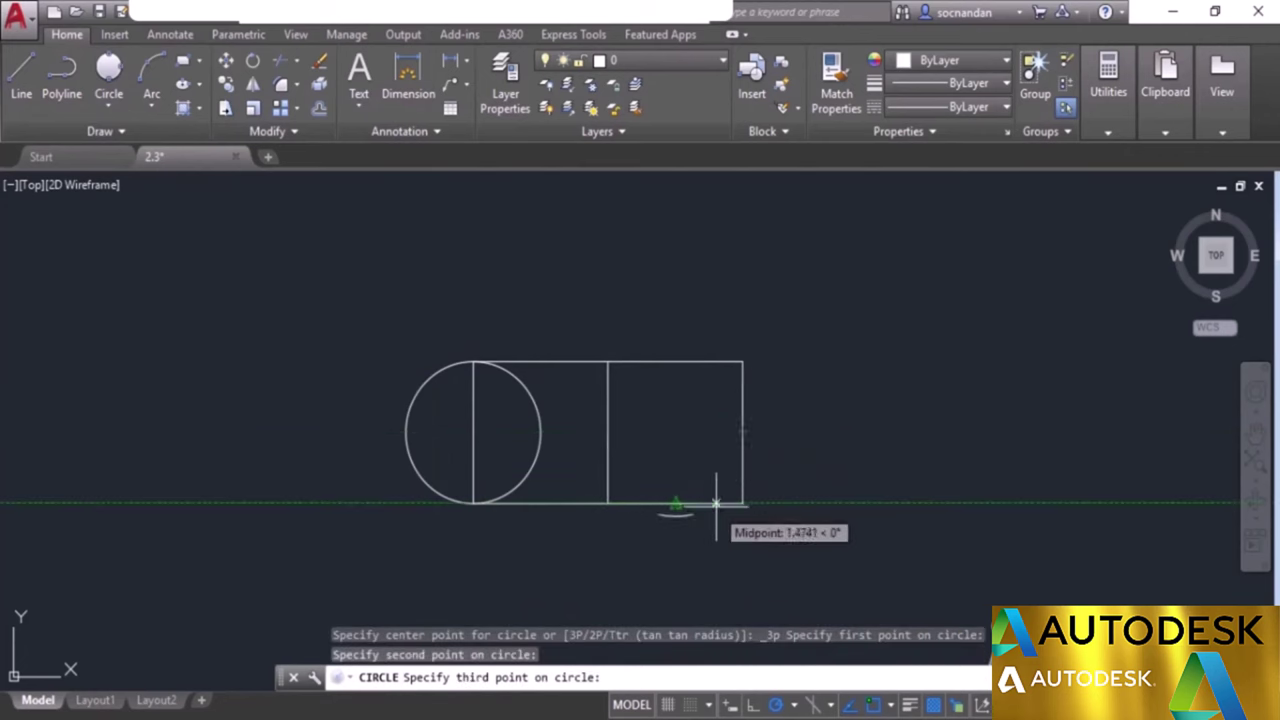
{"action": "left_click", "coordinate": [676, 503]}
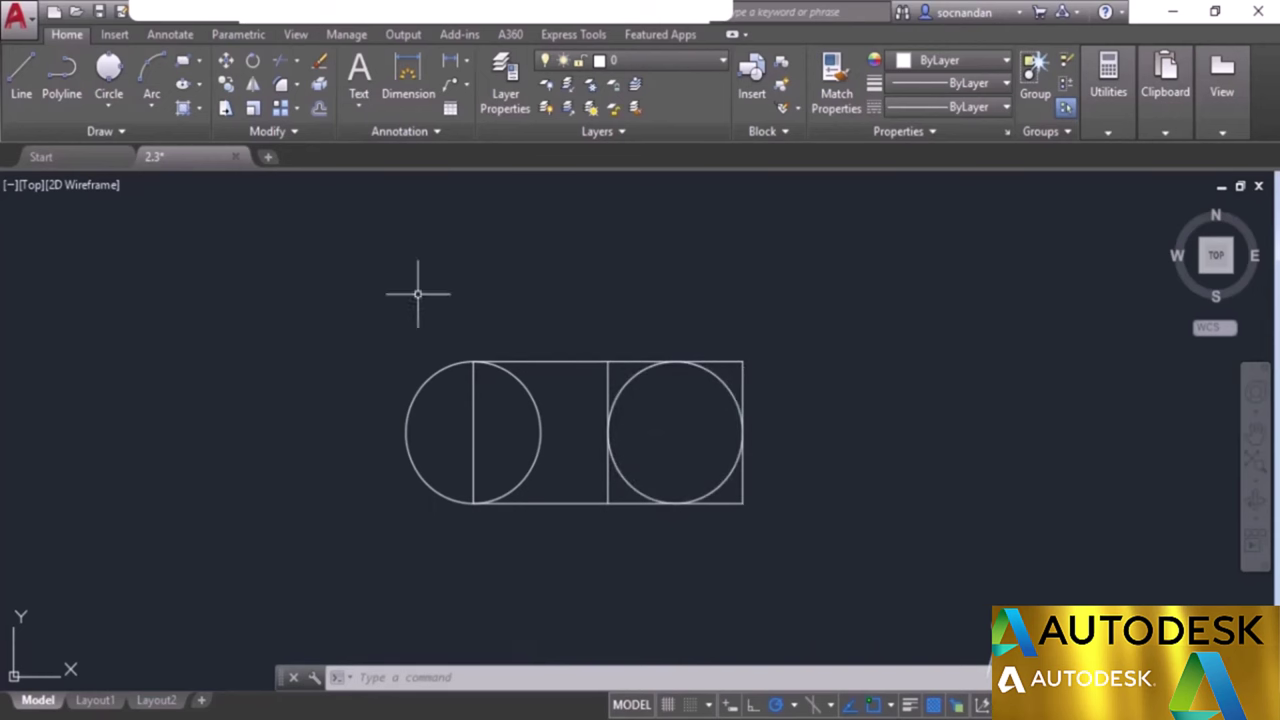
Draw a Tan, Tan, Radius circle of radius 2 tangent to the left circle and the rectangle's upper edge.
{"action": "left_click", "coordinate": [110, 110]}
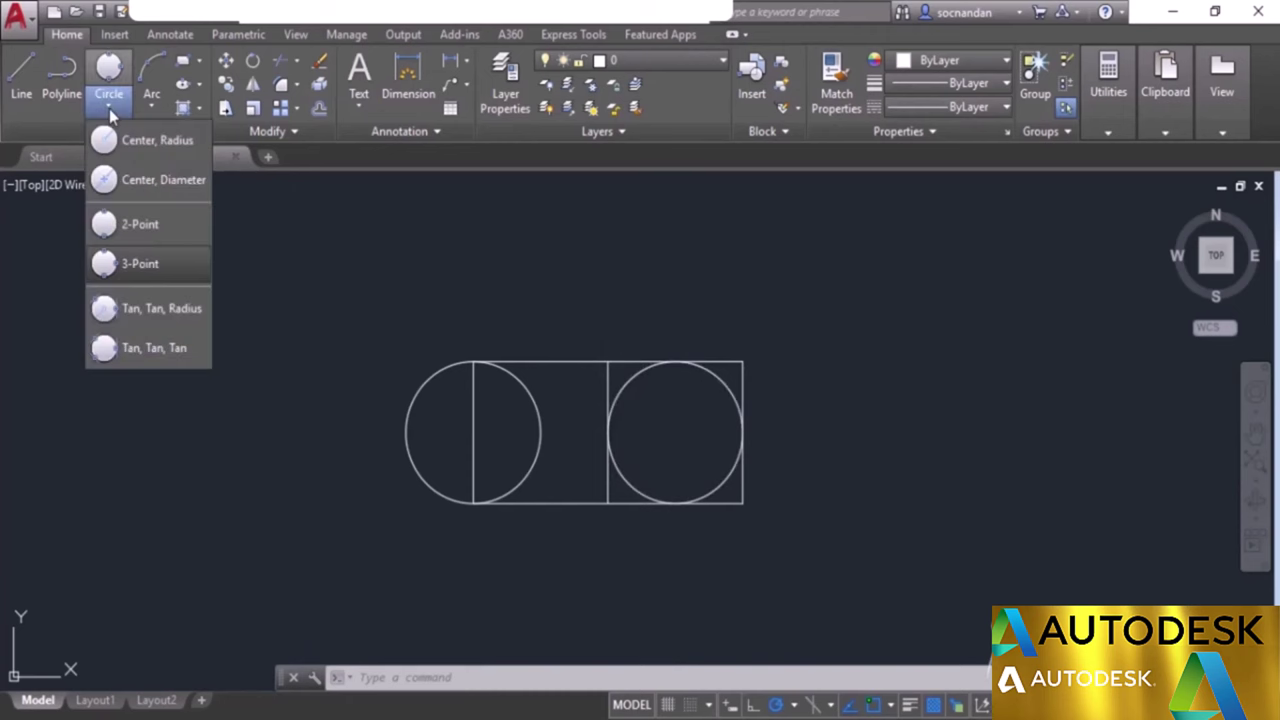
{"action": "left_click", "coordinate": [152, 311]}
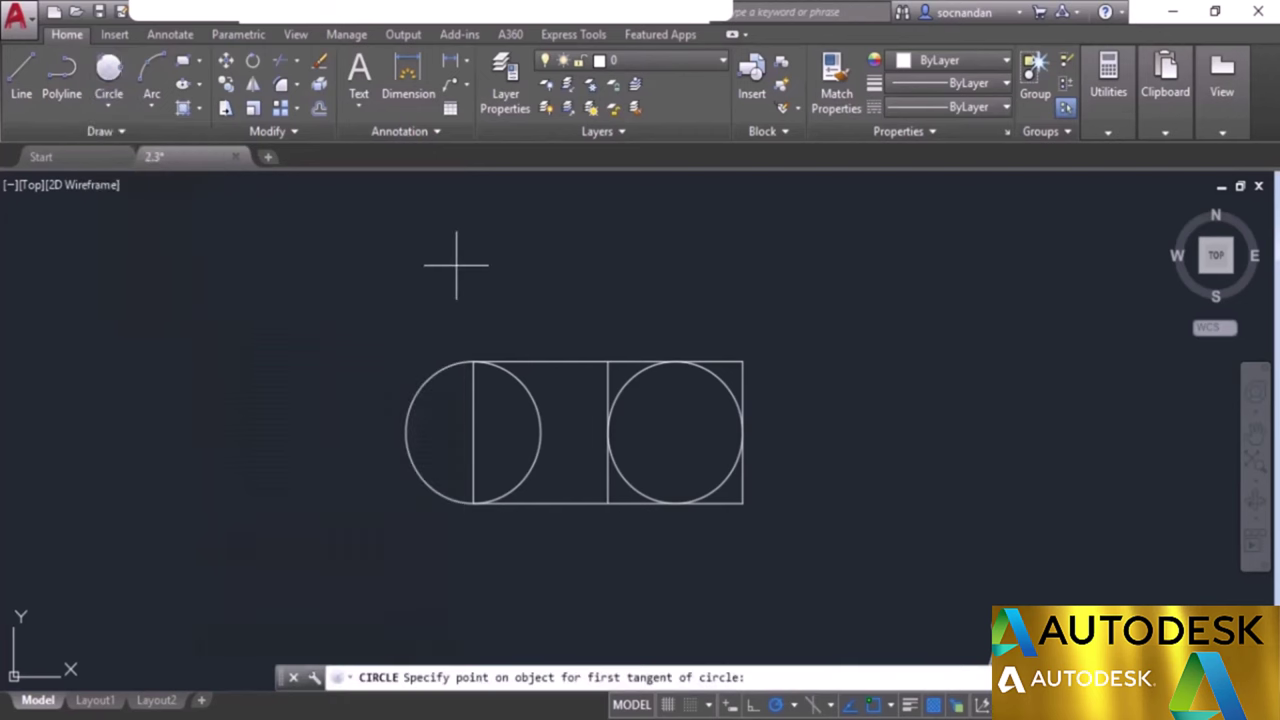
{"action": "left_click", "coordinate": [534, 402]}
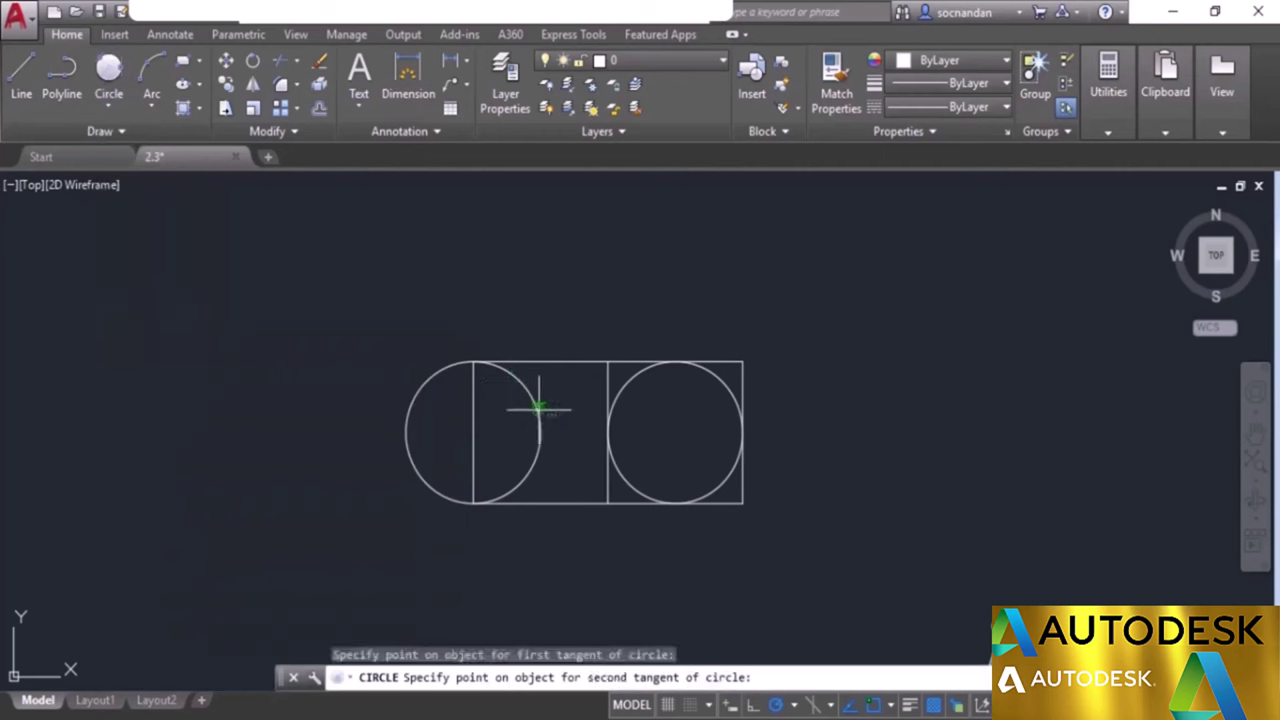
{"action": "left_click", "coordinate": [574, 360]}
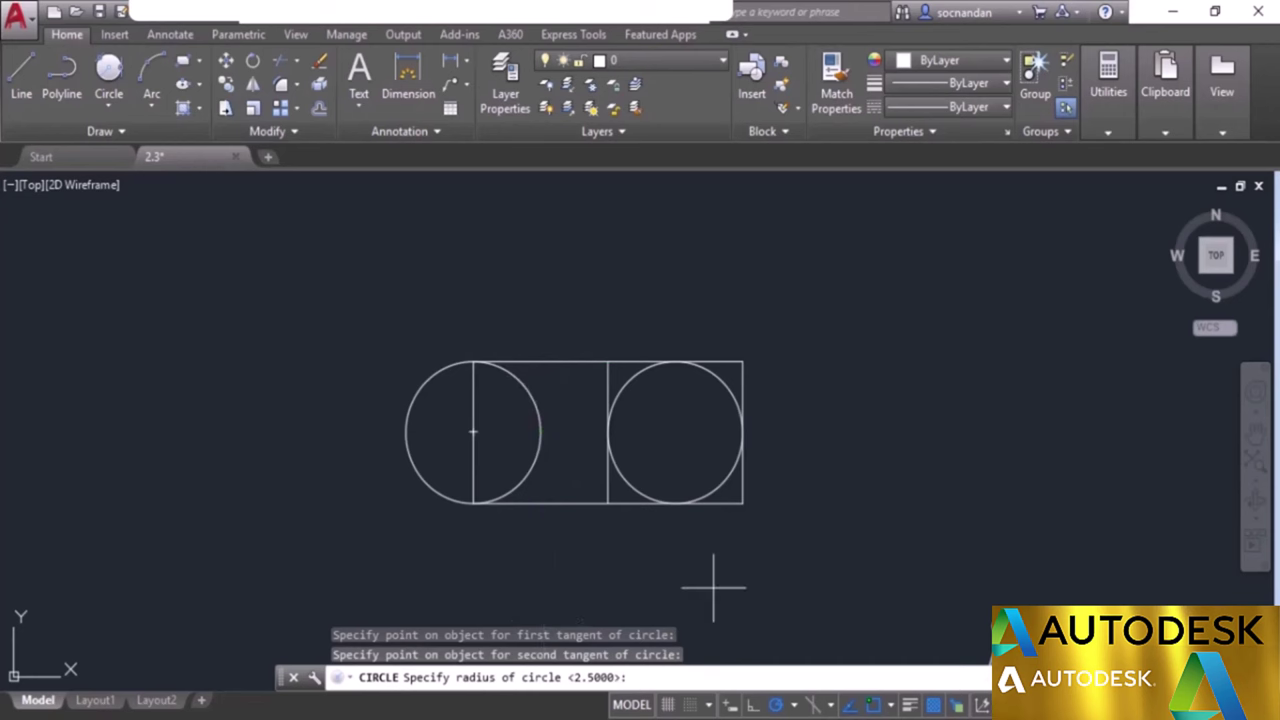
{"action": "type", "text": "2"}
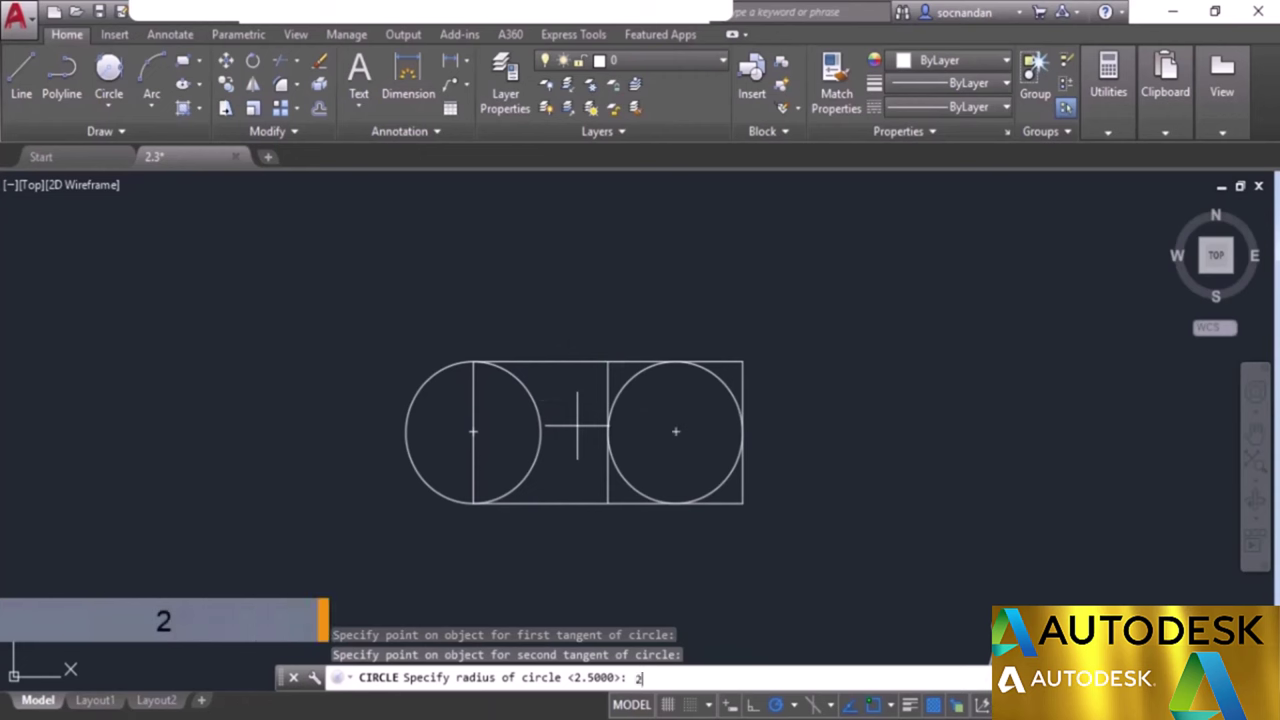
{"action": "key", "text": "Return"}
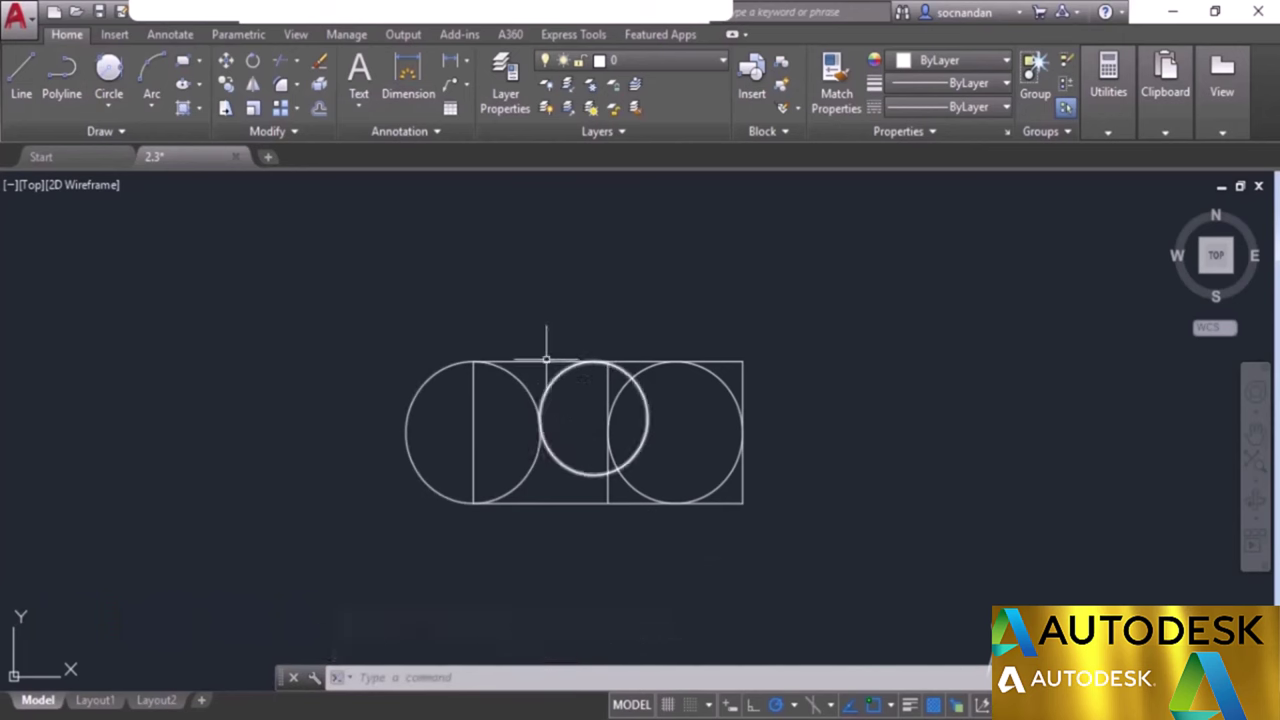
Erase the rectangle's vertical dividing line and the radius 2 tangent circle.
{"action": "left_click", "coordinate": [621, 390]}
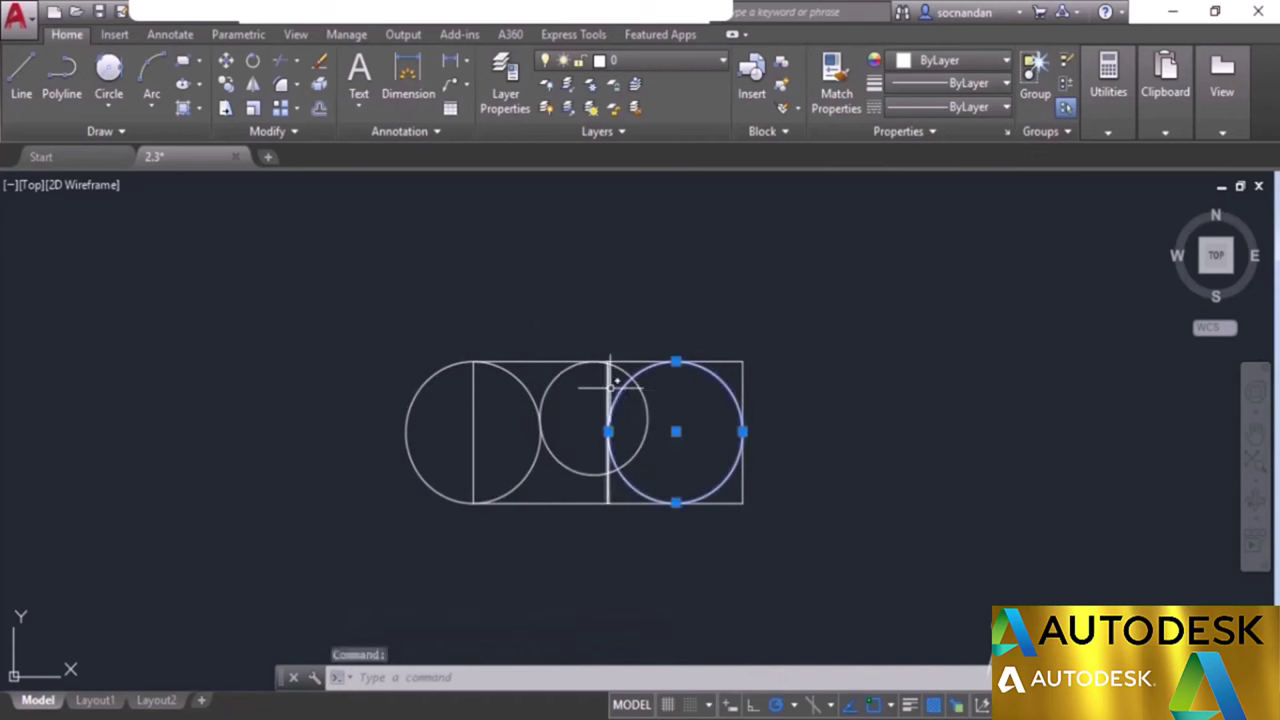
{"action": "mouse_move", "coordinate": [609, 383]}
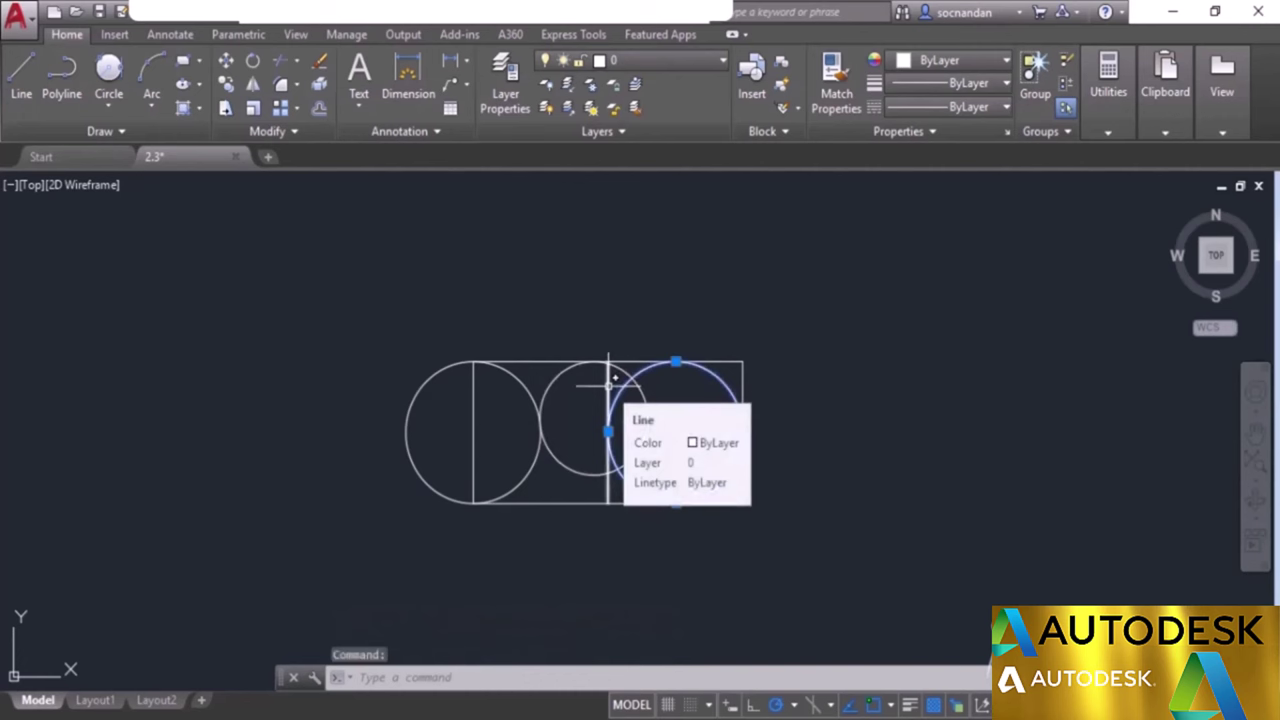
{"action": "key", "text": "Escape"}
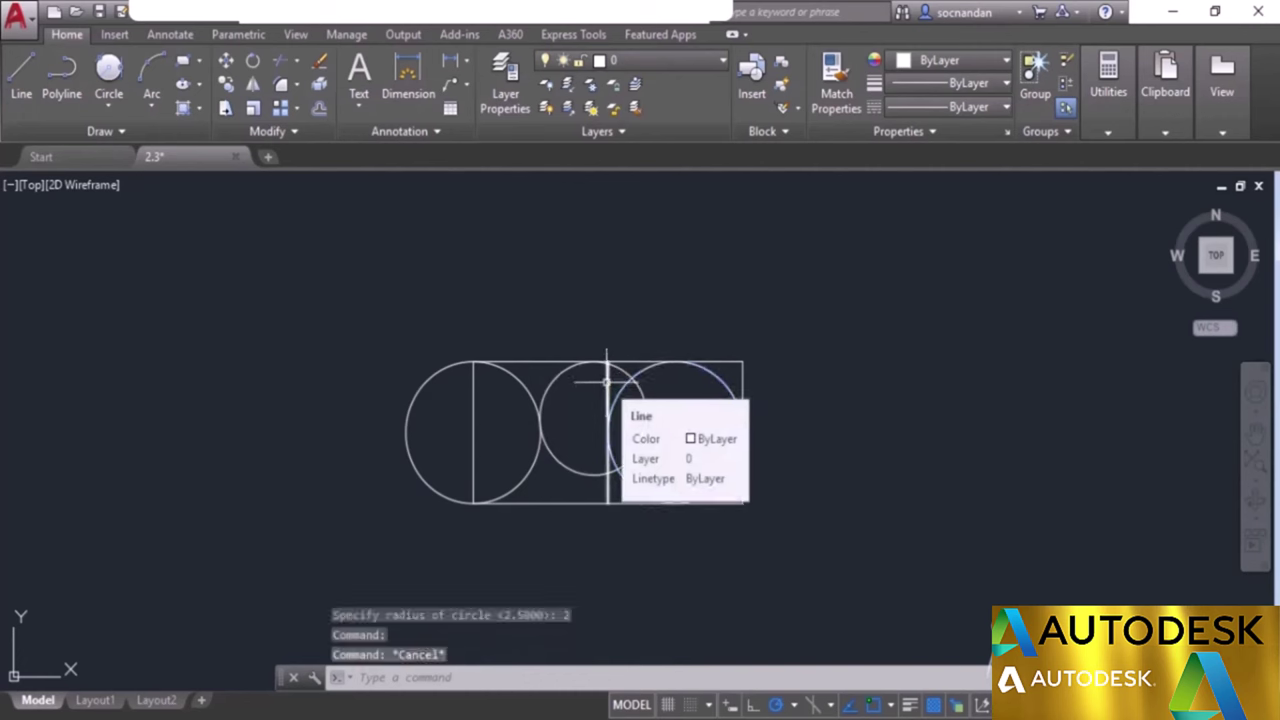
{"action": "left_click", "coordinate": [607, 381]}
{"action": "left_click", "coordinate": [564, 377]}
{"action": "right_click", "coordinate": [581, 266]}
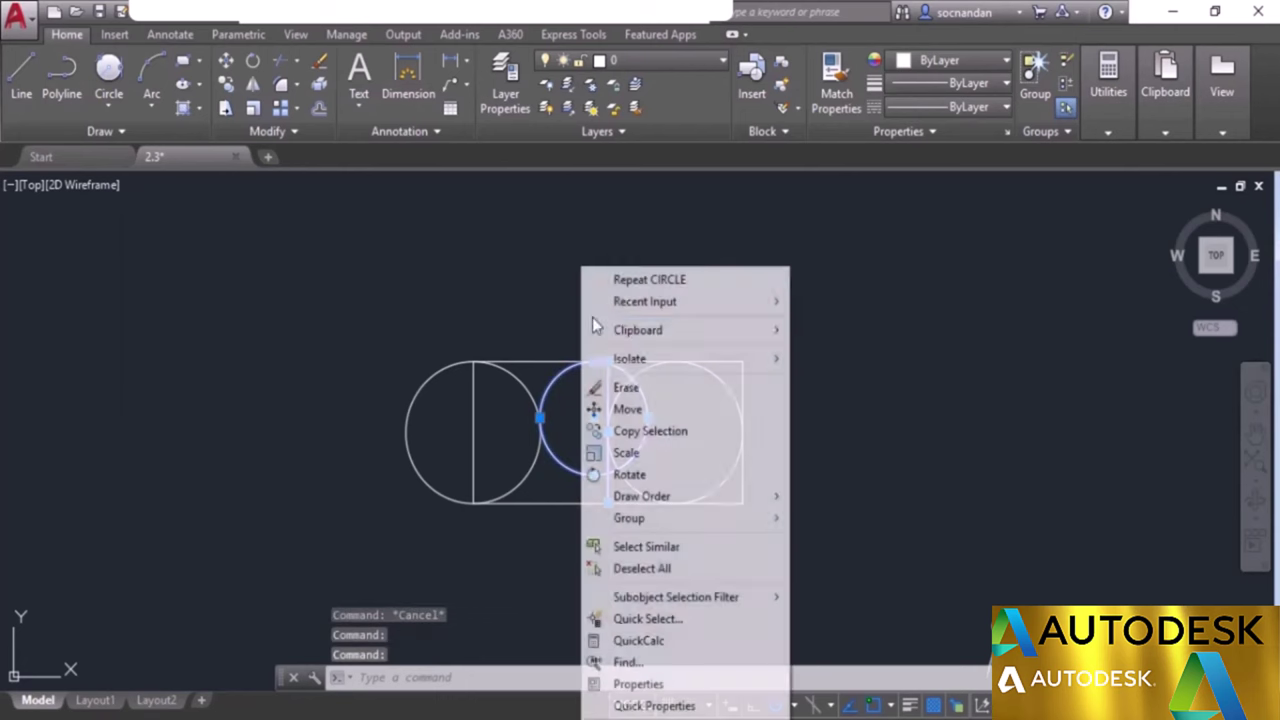
{"action": "left_click", "coordinate": [628, 386]}
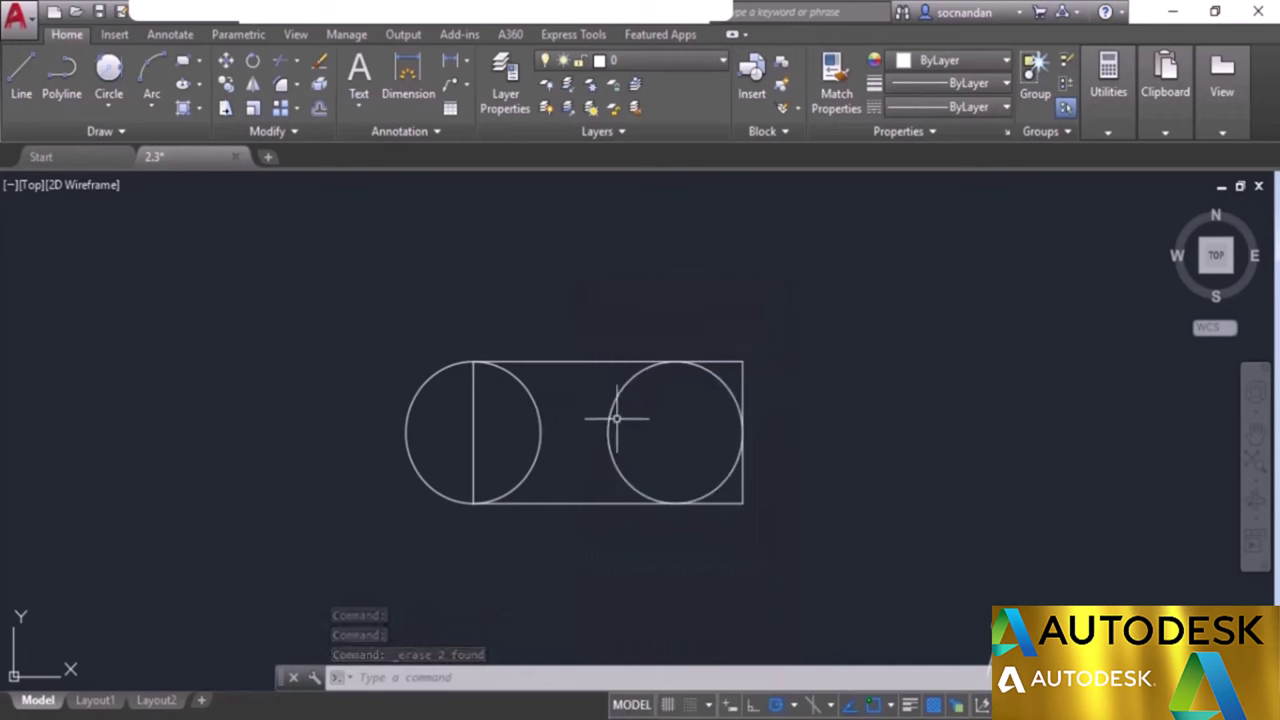
Draw a Tan, Tan, Tan circle tangent to the left circle, the rectangle's upper edge and the right circle.
{"action": "left_click", "coordinate": [109, 103]}
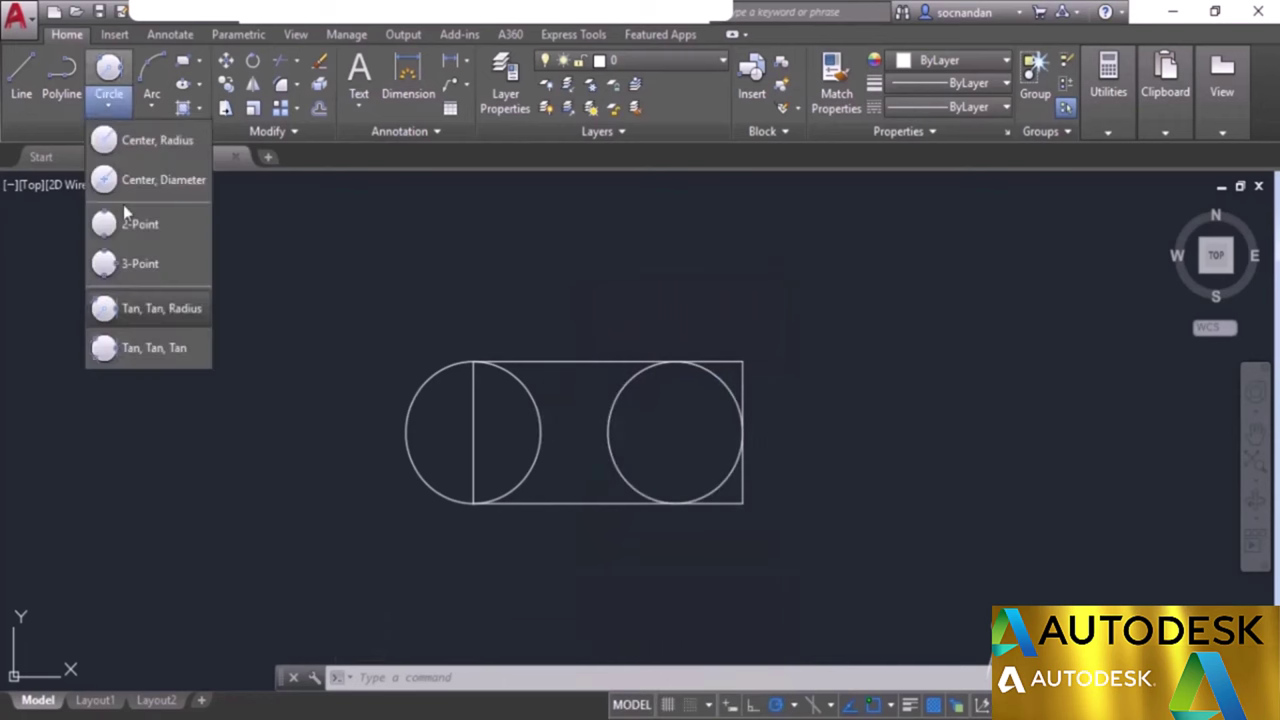
{"action": "left_click", "coordinate": [154, 348]}
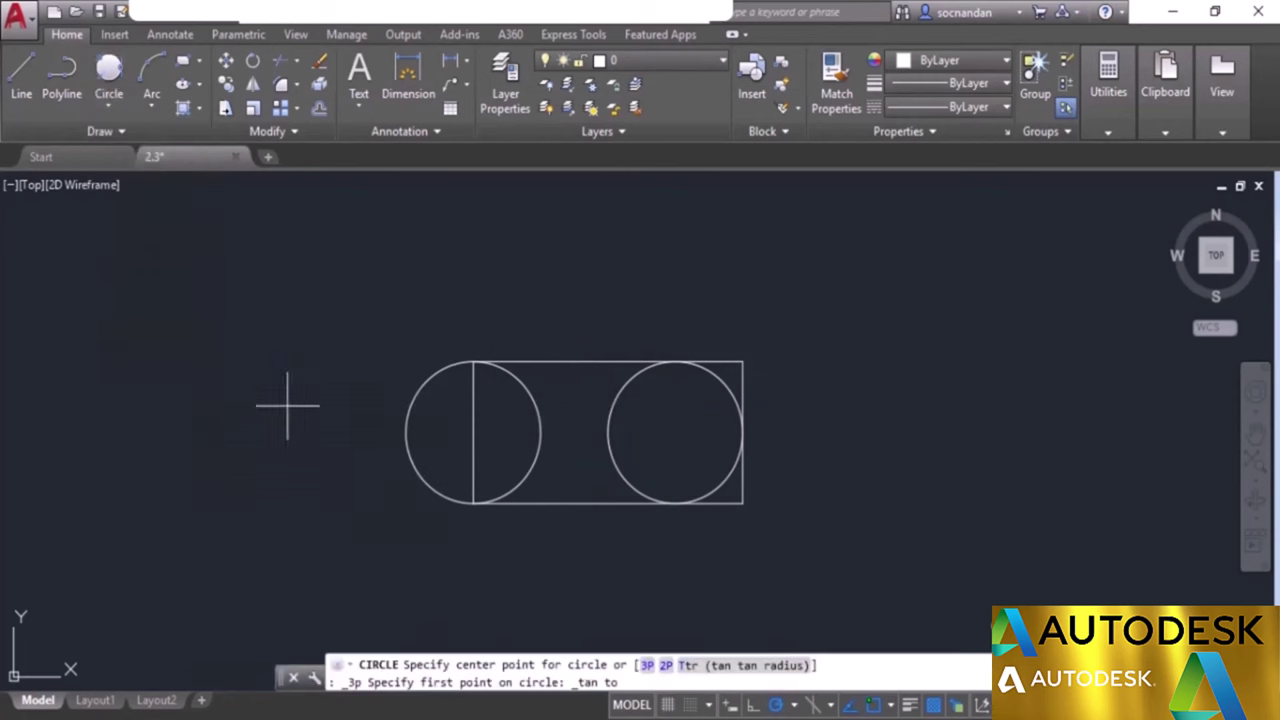
{"action": "left_click", "coordinate": [528, 393]}
{"action": "left_click", "coordinate": [570, 362]}
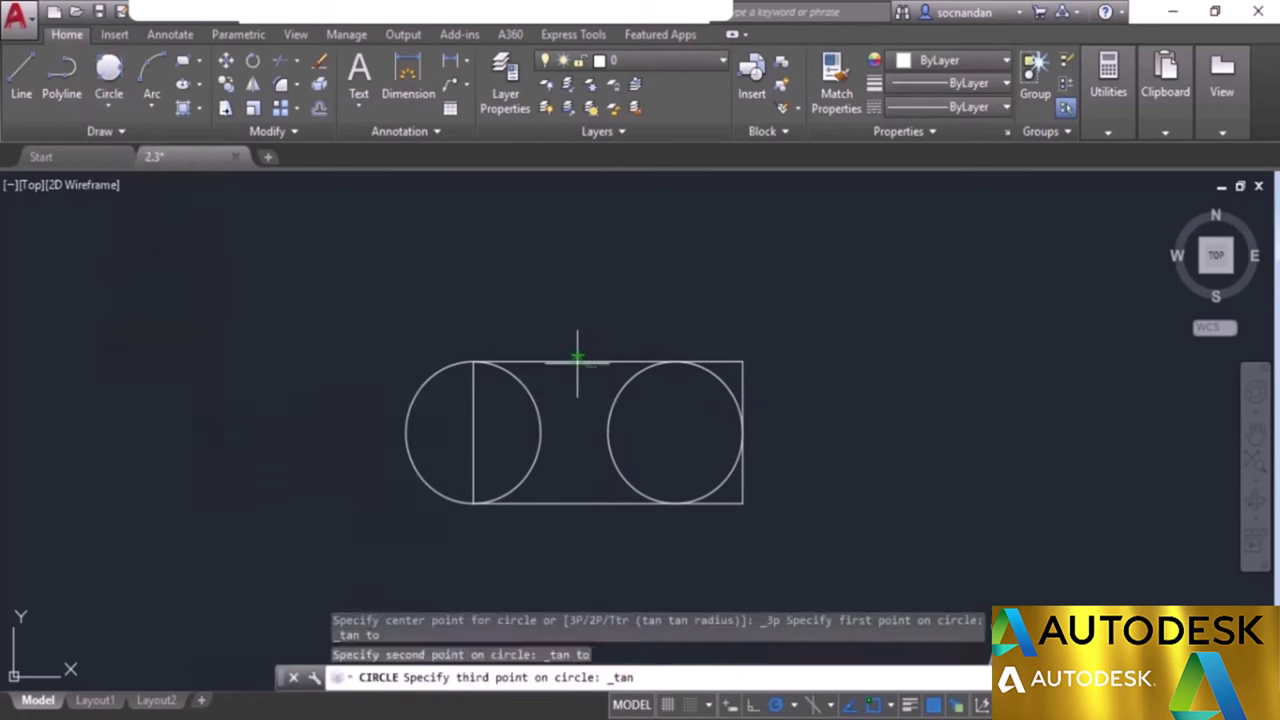
{"action": "left_click", "coordinate": [612, 408]}
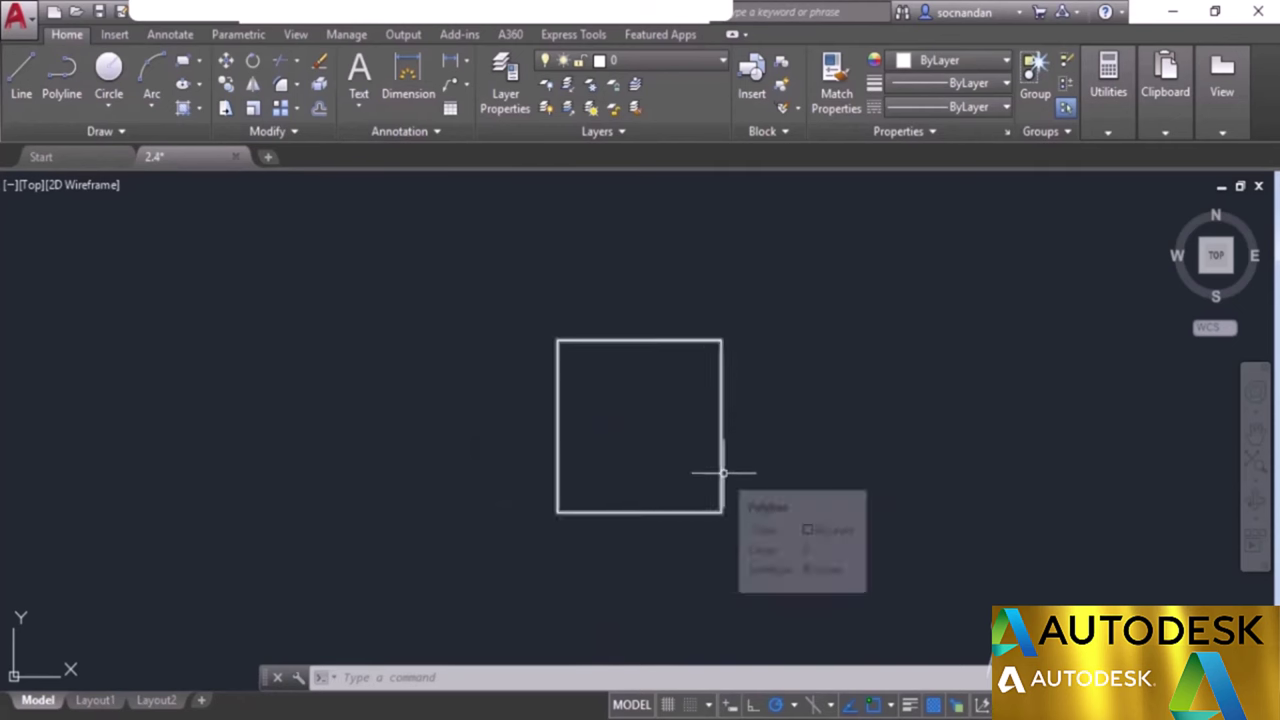
Draw a 3-Point arc from the square's upper-left corner to its upper-right corner, bulging above the upper edge.
{"action": "left_click", "coordinate": [153, 106]}
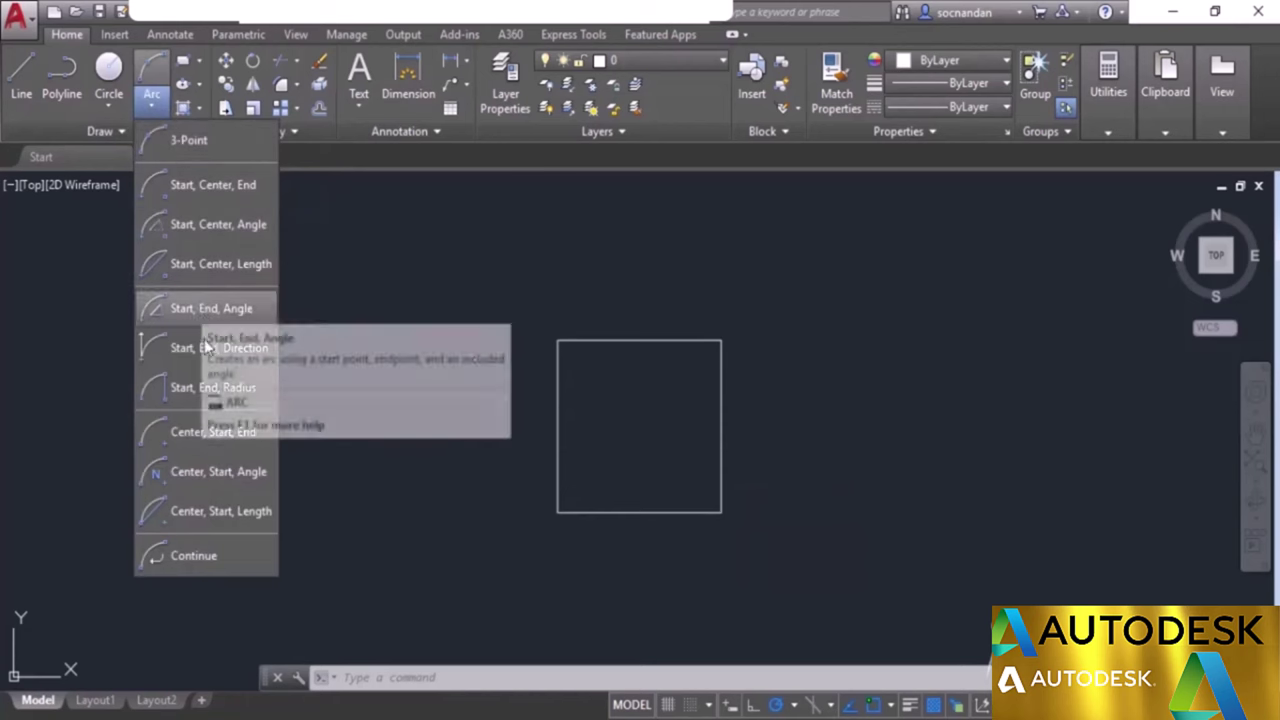
{"action": "left_click", "coordinate": [218, 144]}
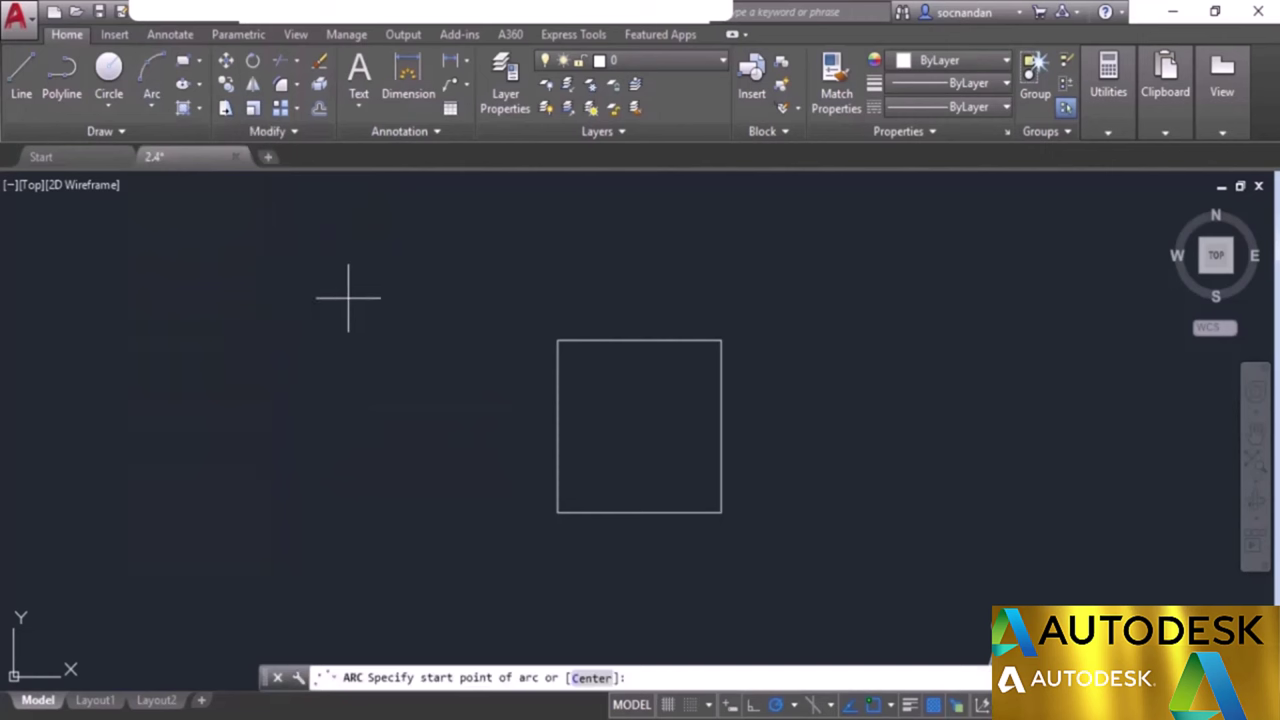
{"action": "left_click", "coordinate": [557, 340]}
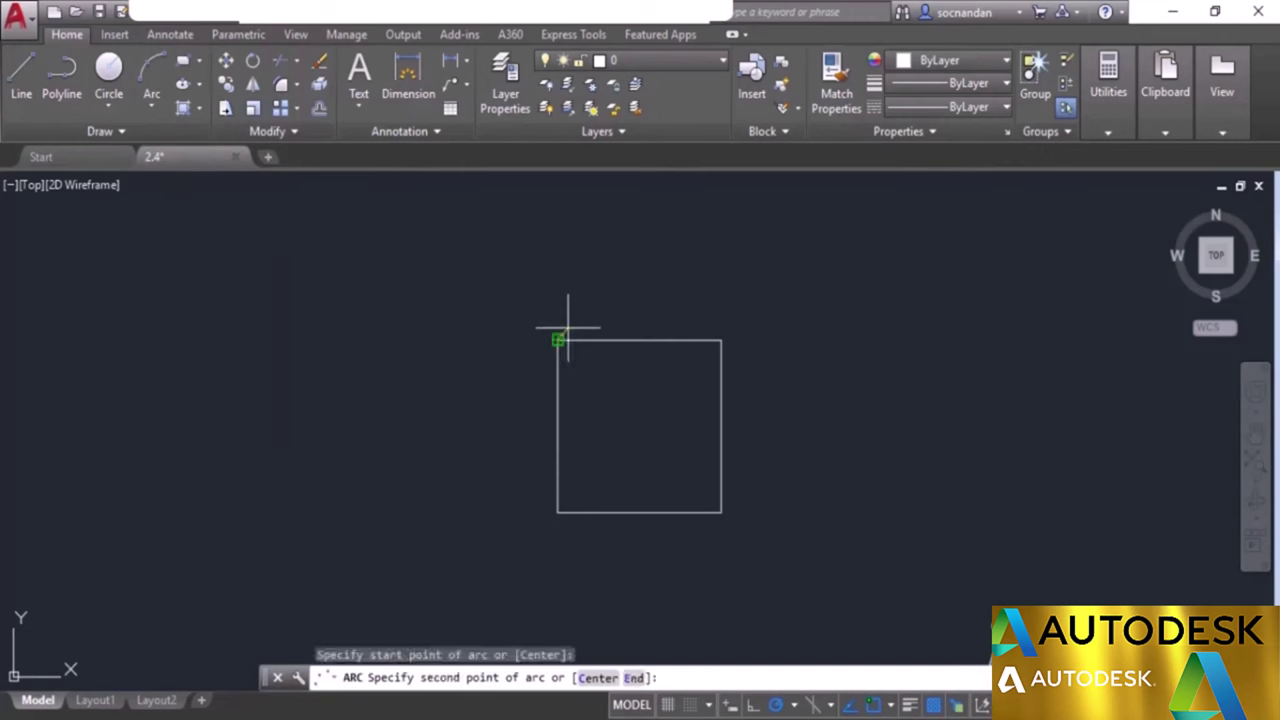
{"action": "left_click", "coordinate": [636, 283]}
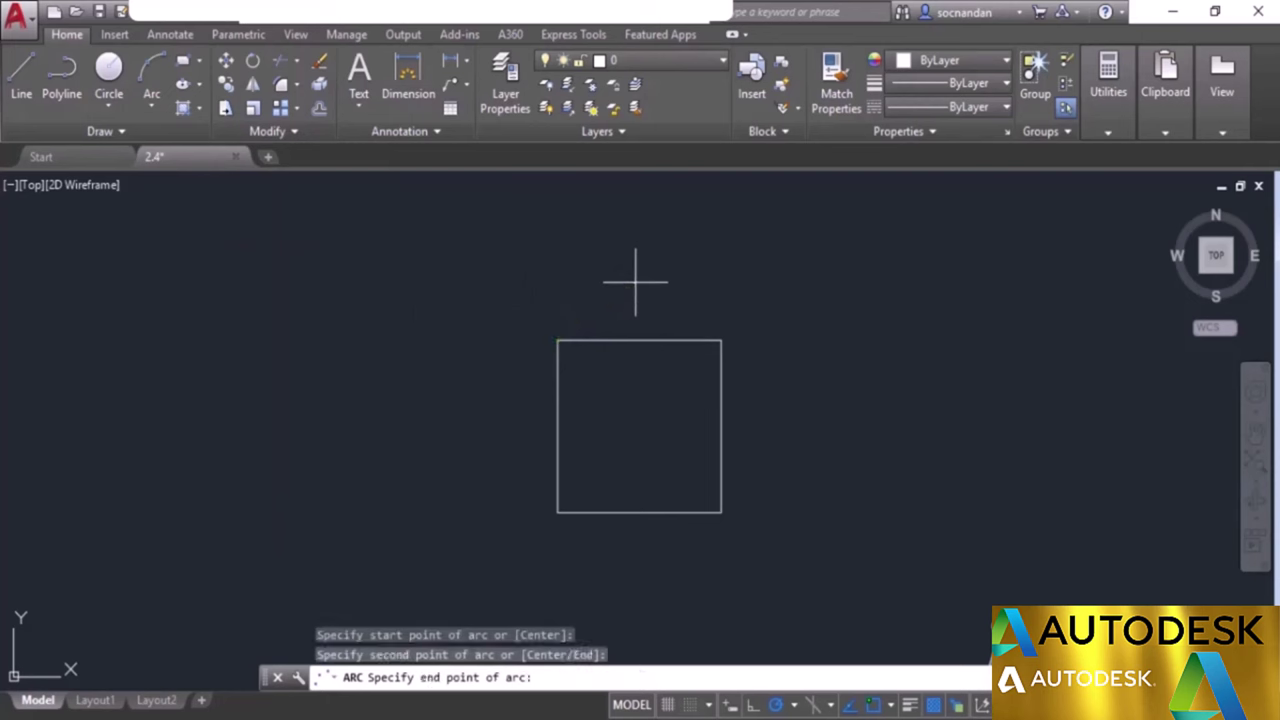
{"action": "left_click", "coordinate": [720, 340]}
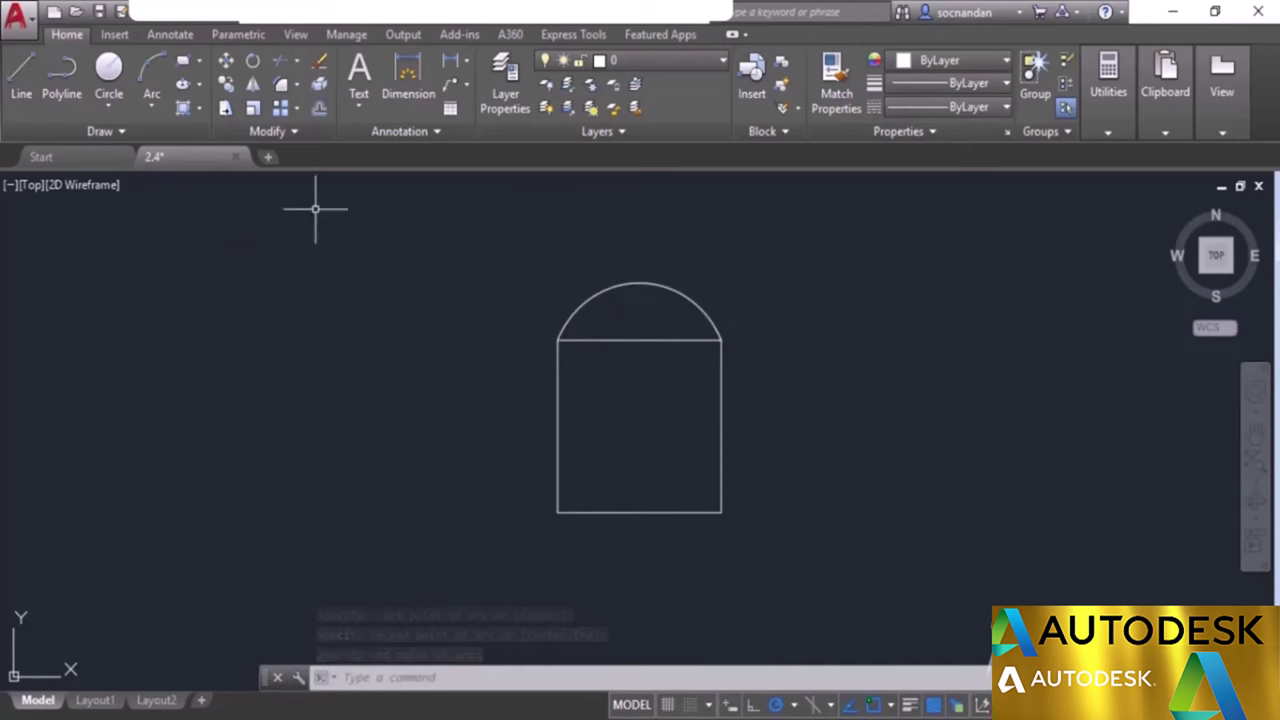
Draw a Start, Center, End arc from the square's lower-right to lower-left corner, centered on the lower edge's midpoint.
{"action": "left_click", "coordinate": [152, 106]}
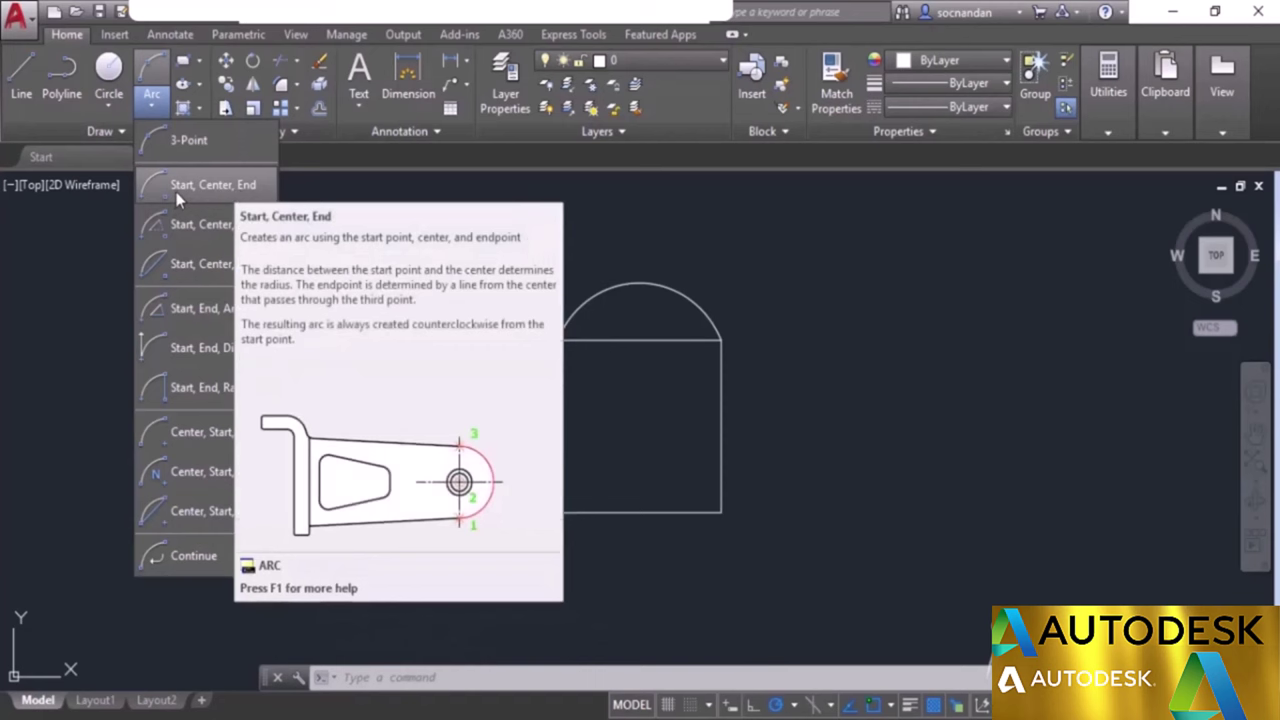
{"action": "left_click", "coordinate": [247, 190]}
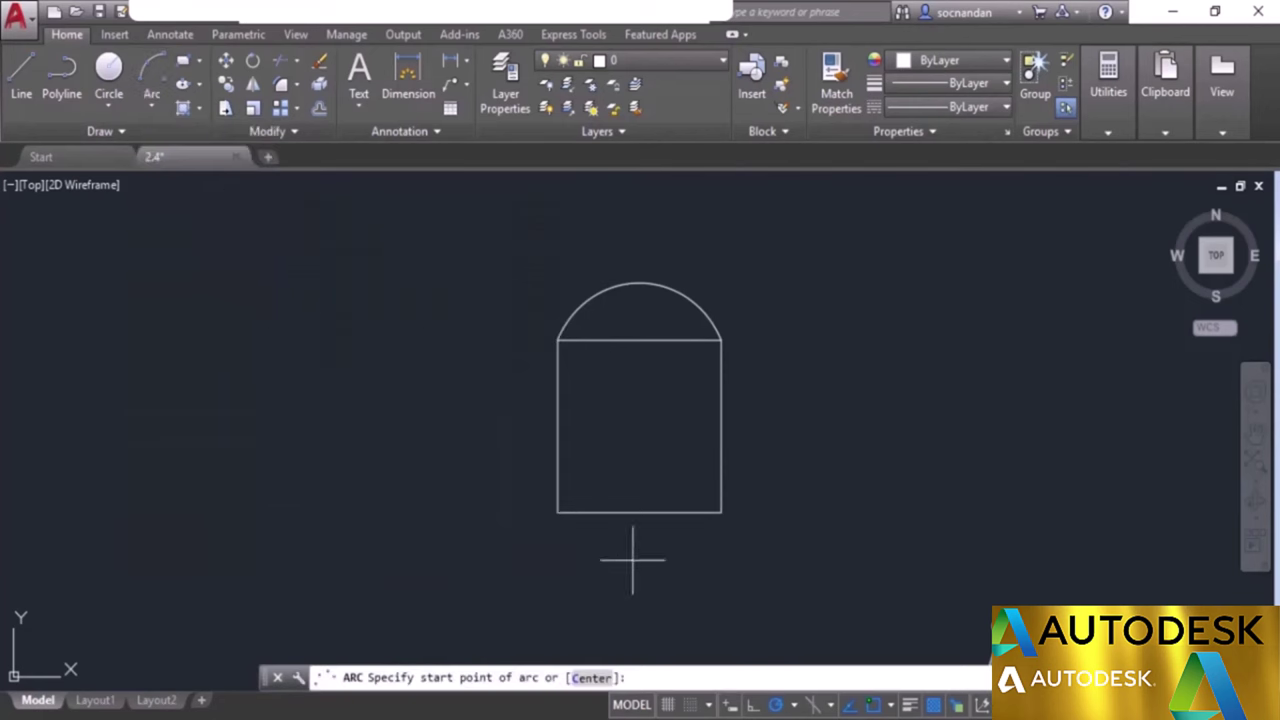
{"action": "left_click", "coordinate": [721, 512]}
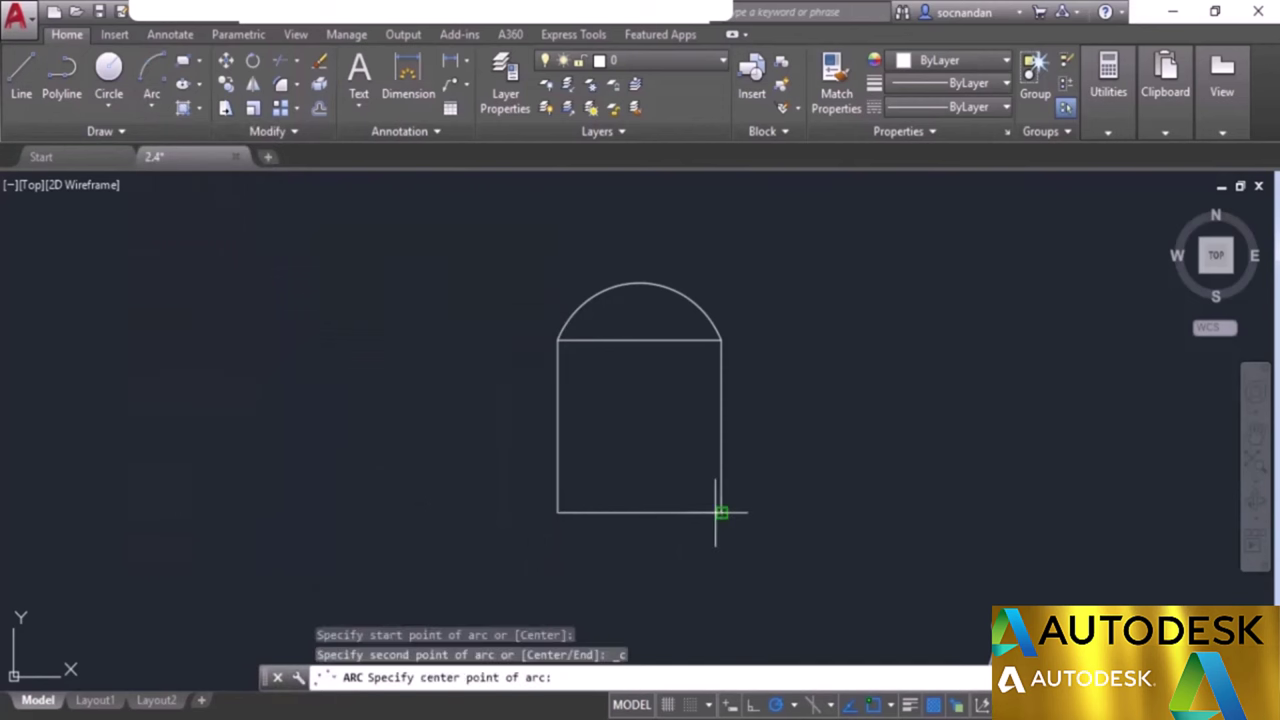
{"action": "left_click", "coordinate": [639, 514]}
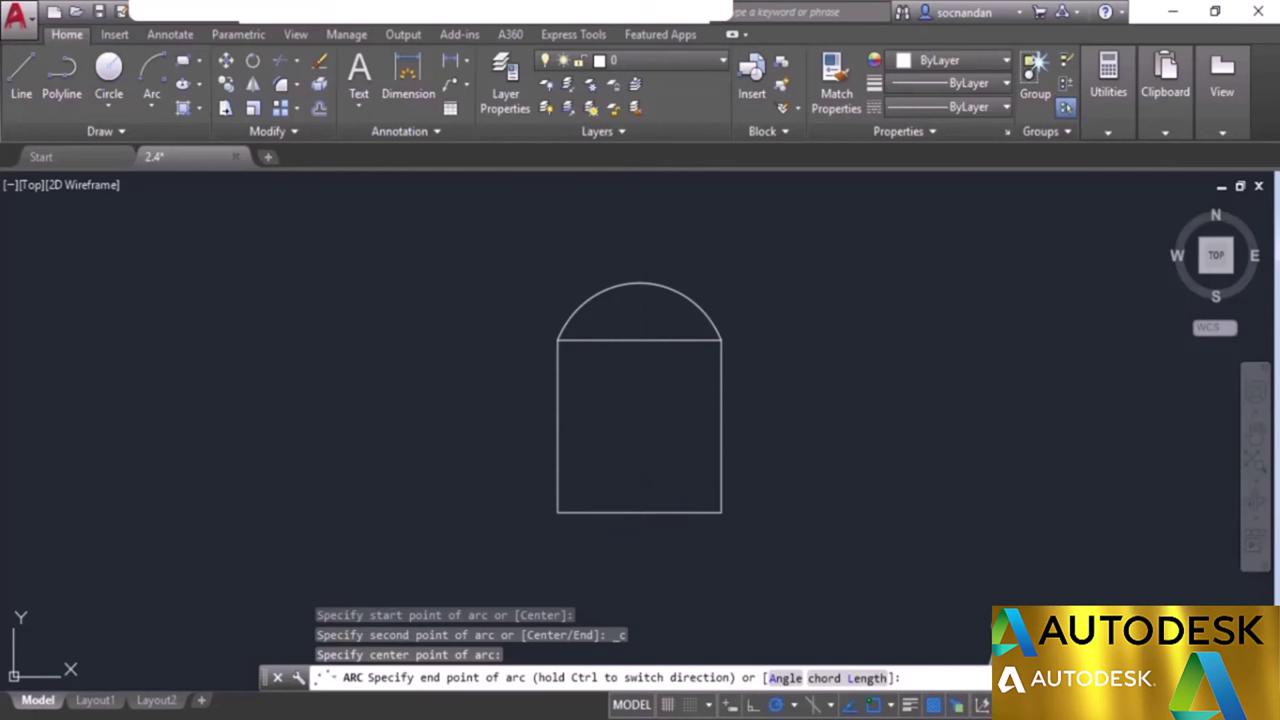
{"action": "left_click", "coordinate": [560, 513]}
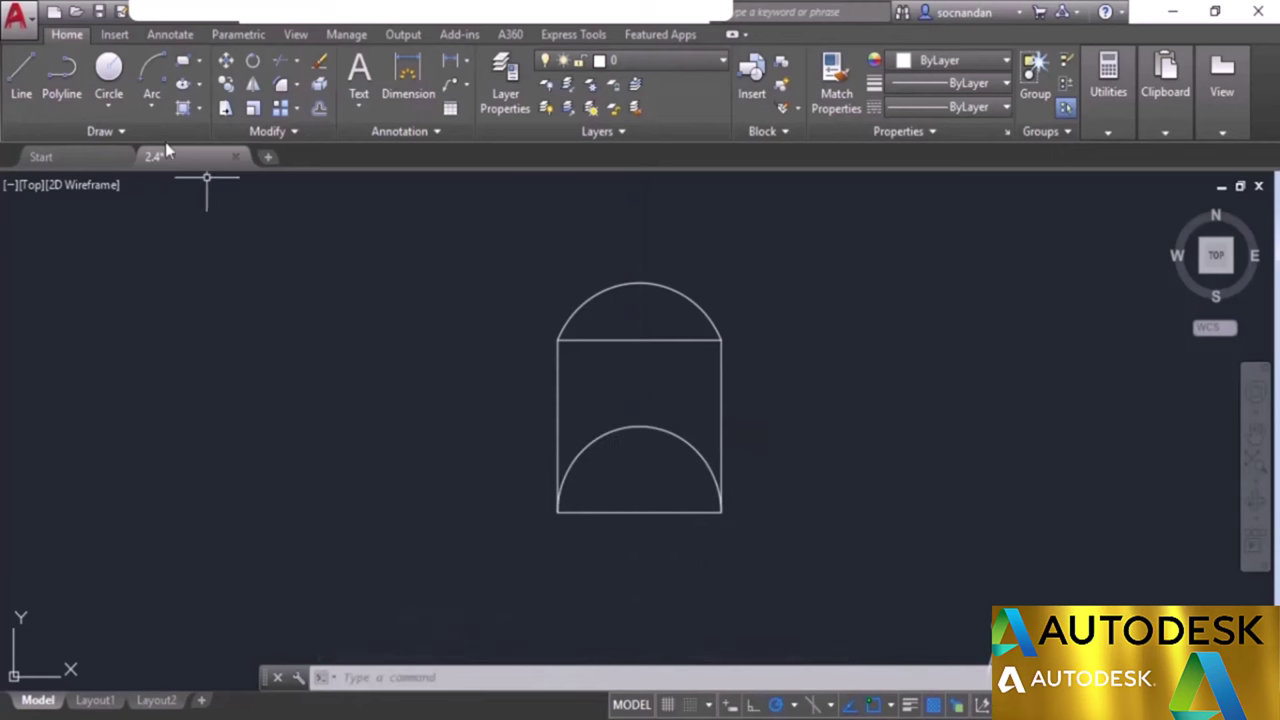
Erase both arcs, leaving only the square.
{"action": "left_click", "coordinate": [154, 106]}
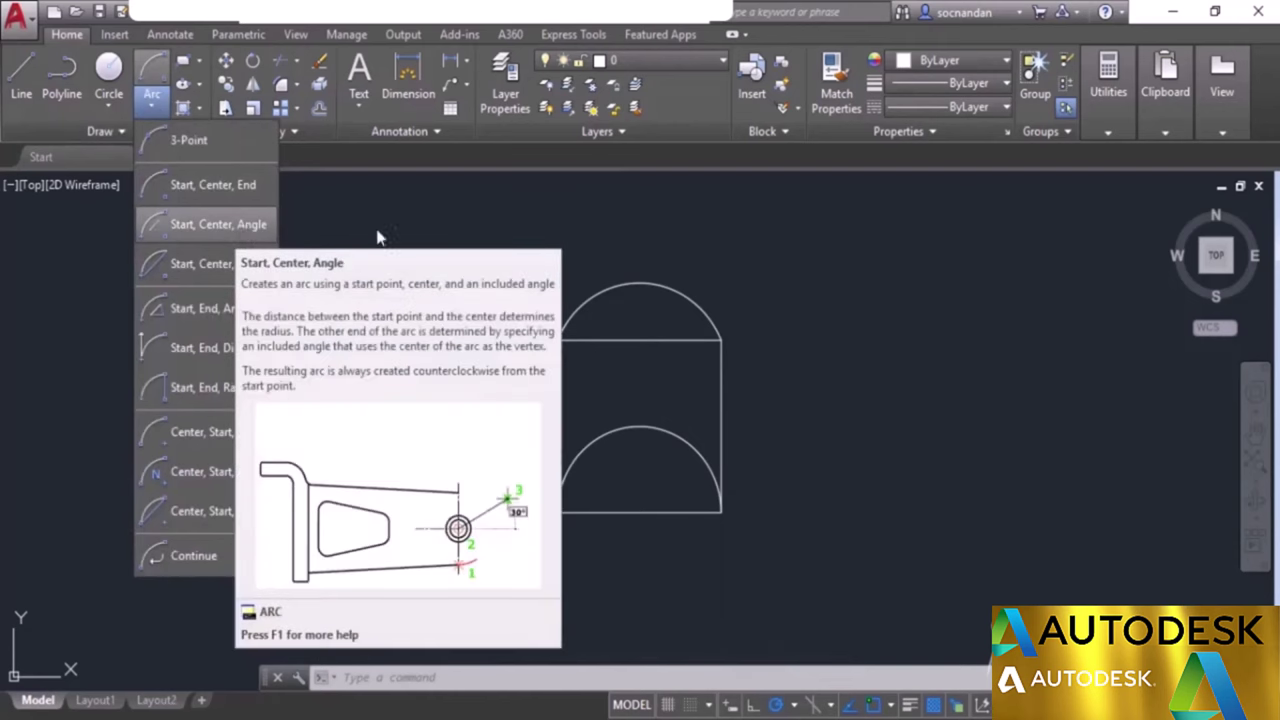
{"action": "left_click", "coordinate": [380, 250]}
{"action": "left_click", "coordinate": [609, 286]}
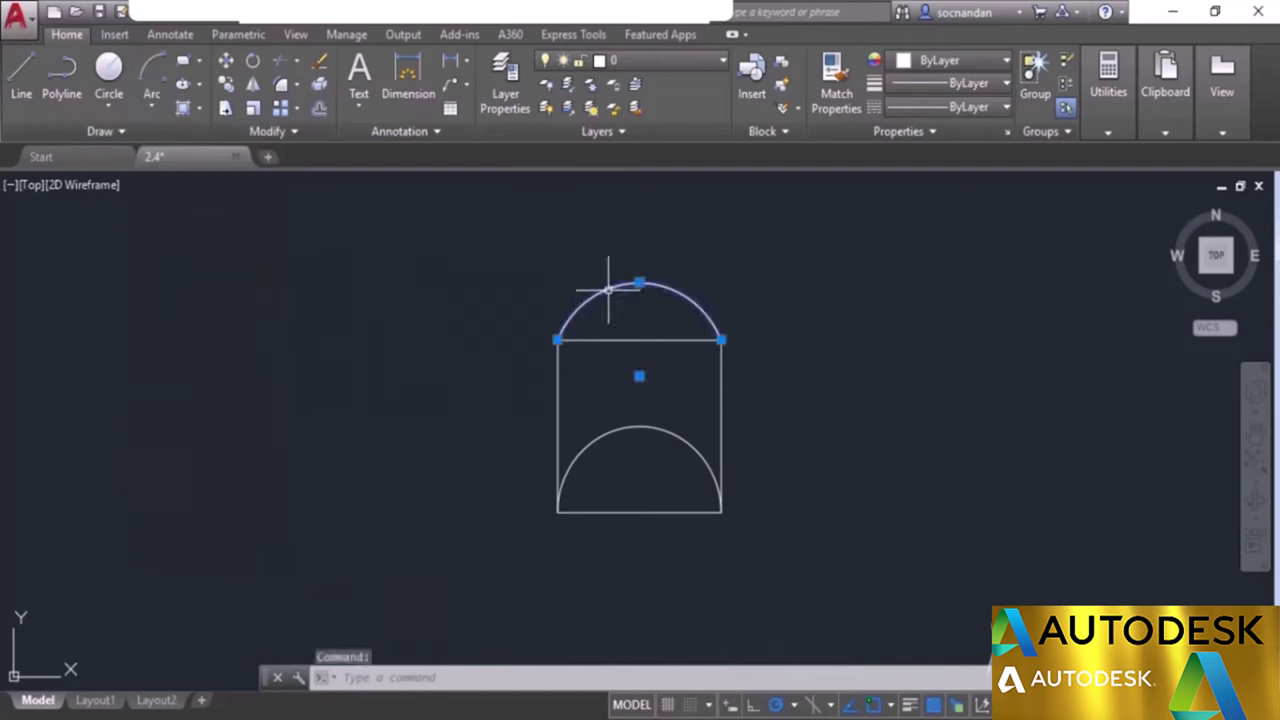
{"action": "left_click", "coordinate": [590, 443]}
{"action": "right_click", "coordinate": [458, 410]}
{"action": "left_click", "coordinate": [490, 383]}
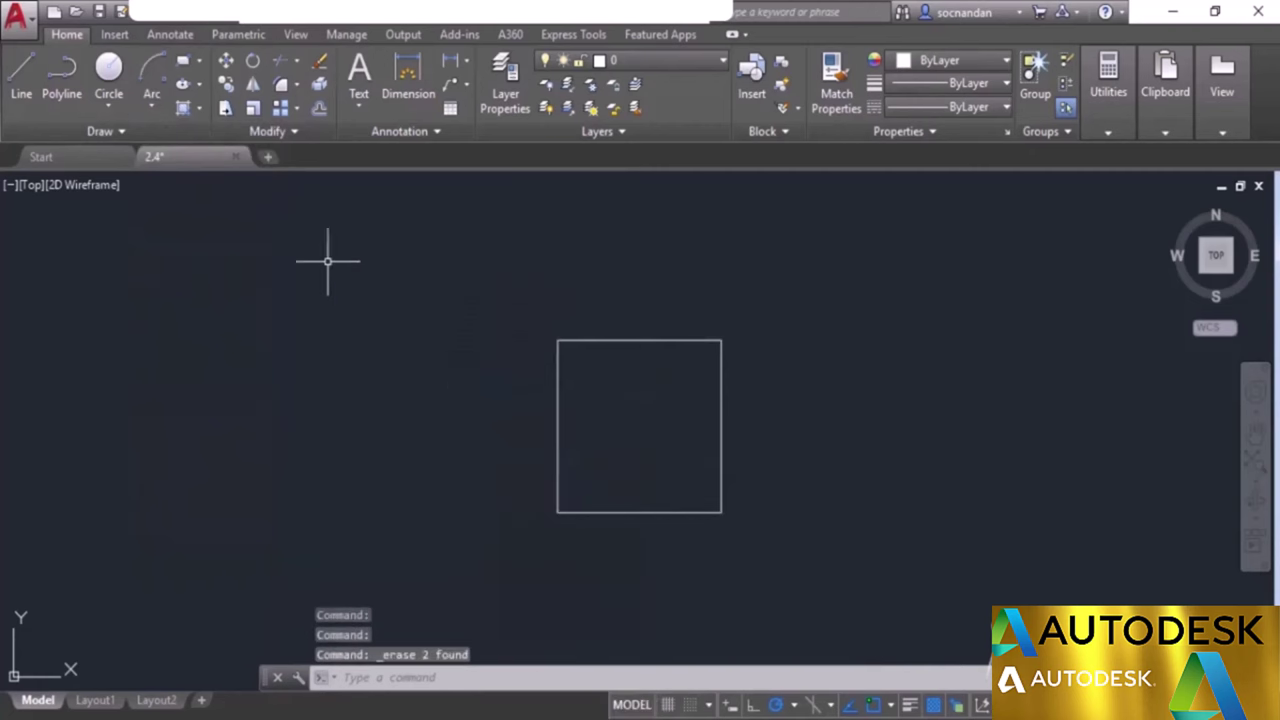
Draw a Start, Center, Angle arc from the square's lower-right corner, centered on the lower edge's midpoint, with an included angle of 30.
{"action": "left_click", "coordinate": [153, 106]}
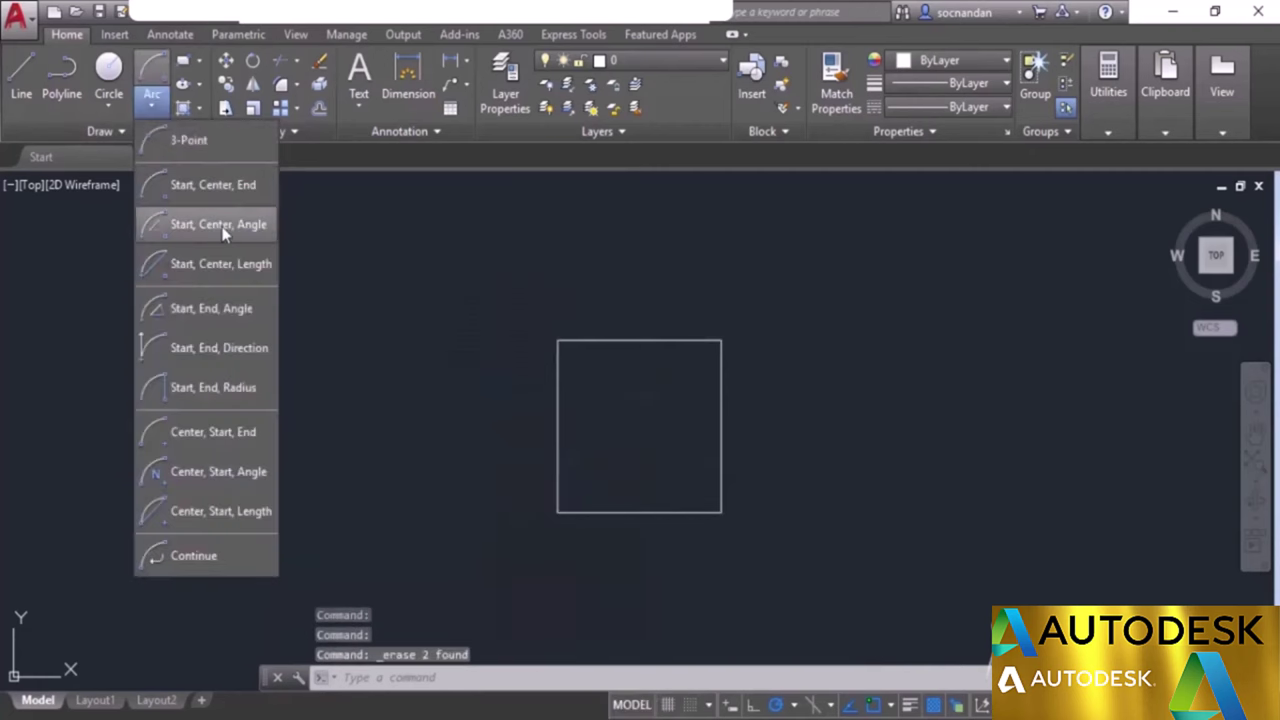
{"action": "left_click", "coordinate": [220, 226]}
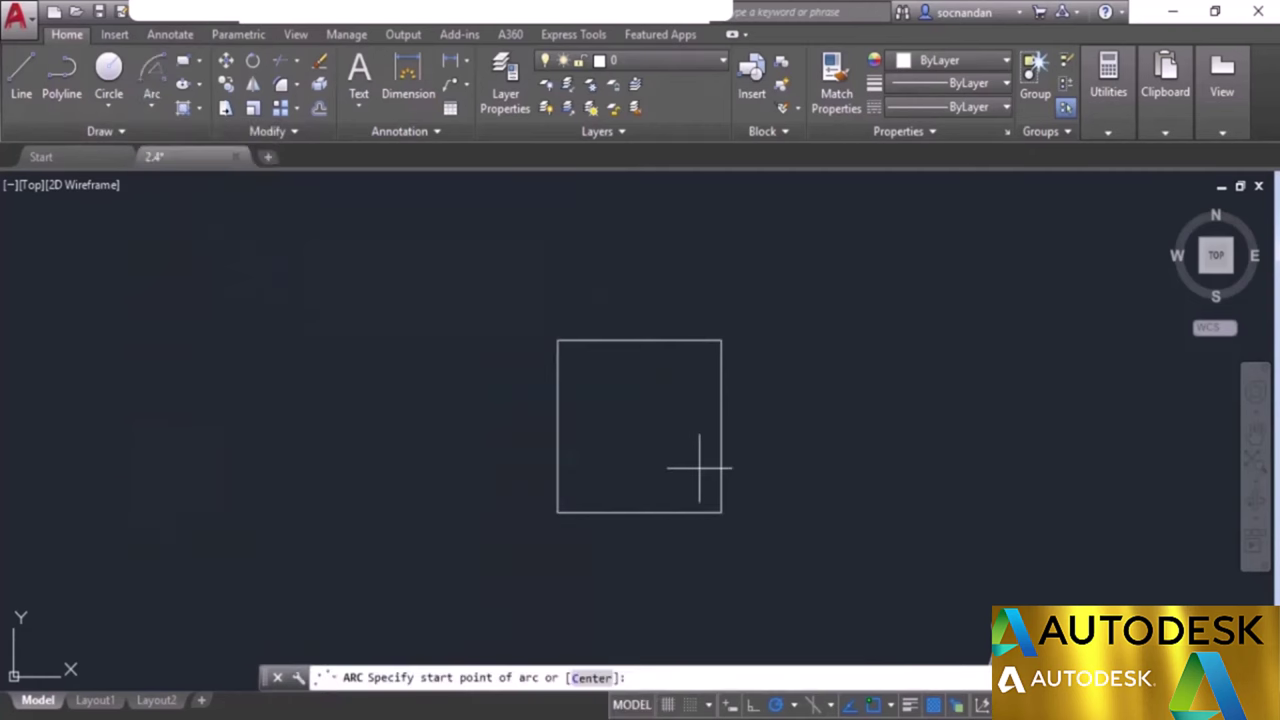
{"action": "left_click", "coordinate": [721, 513]}
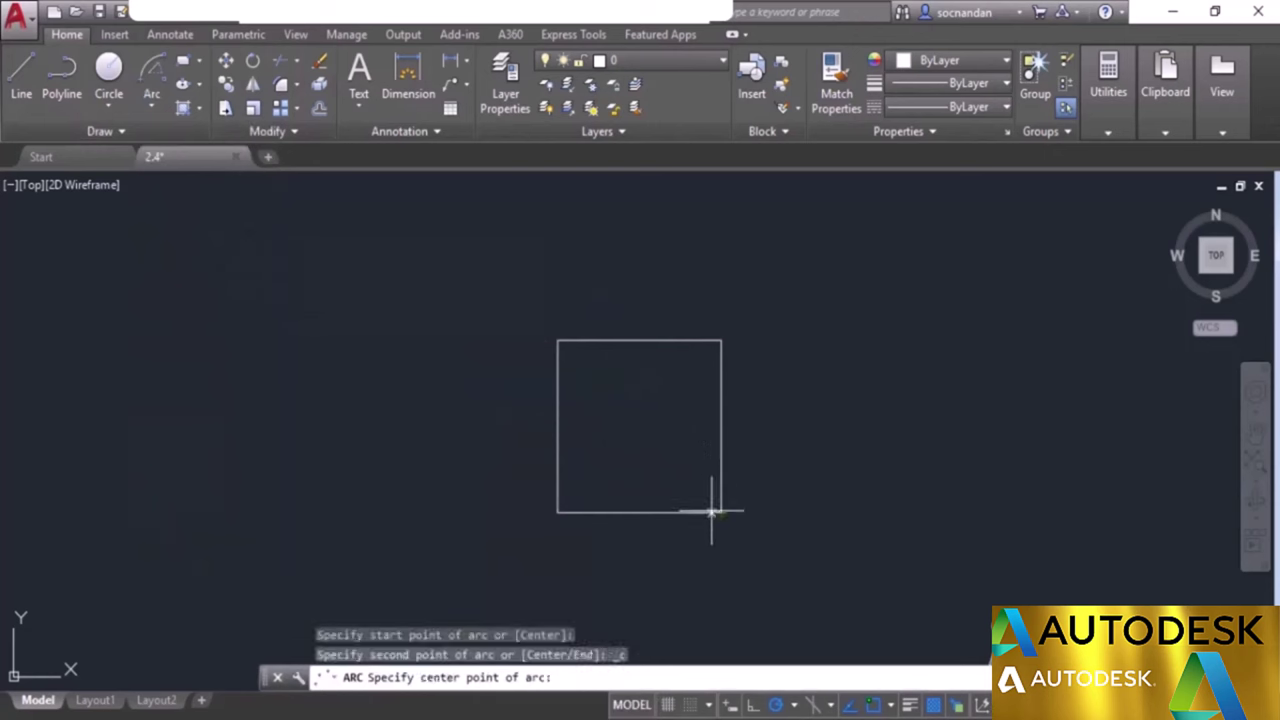
{"action": "left_click", "coordinate": [639, 513]}
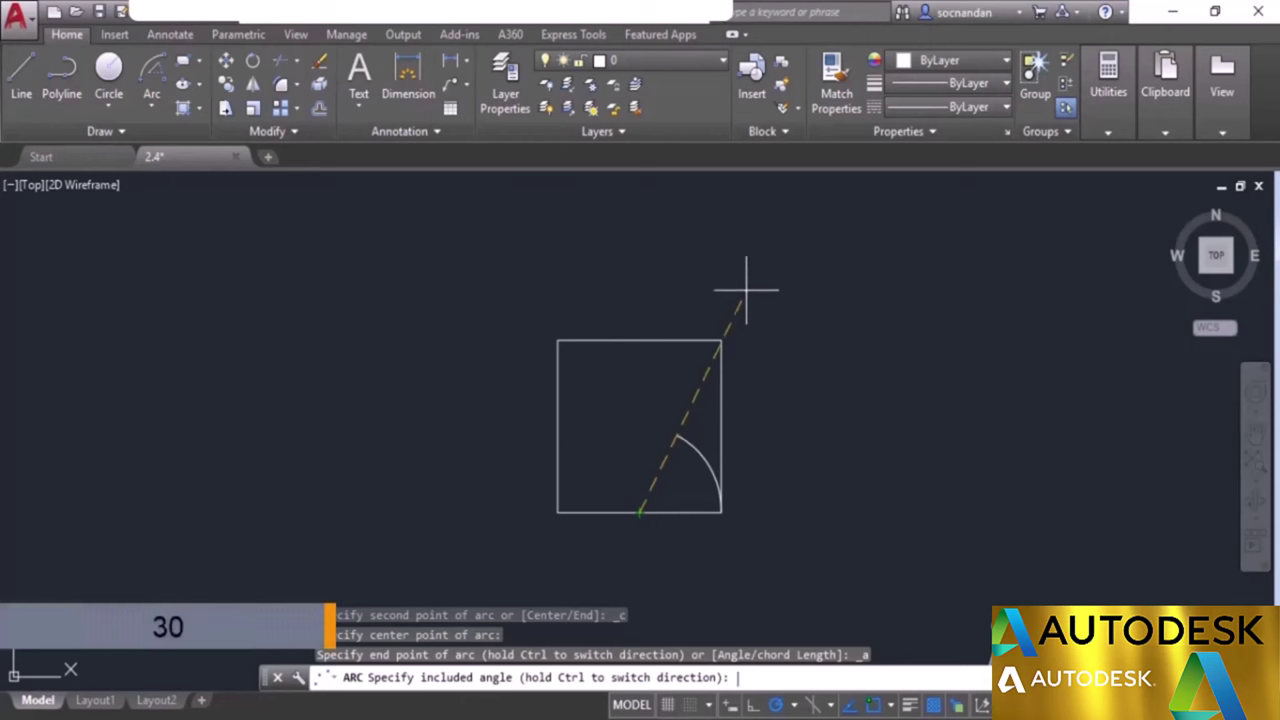
{"action": "type", "text": "30"}
{"action": "key", "text": "Return"}
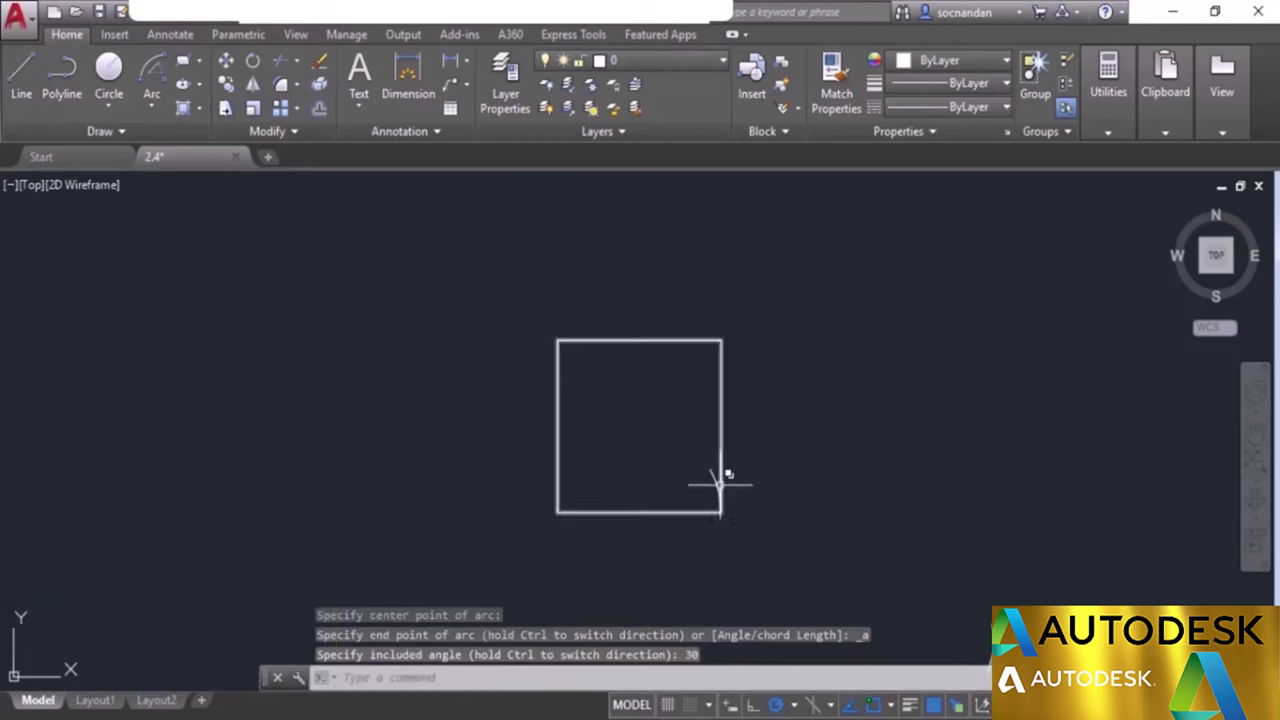
{"action": "left_click", "coordinate": [25, 90]}
{"action": "left_click", "coordinate": [557, 512]}
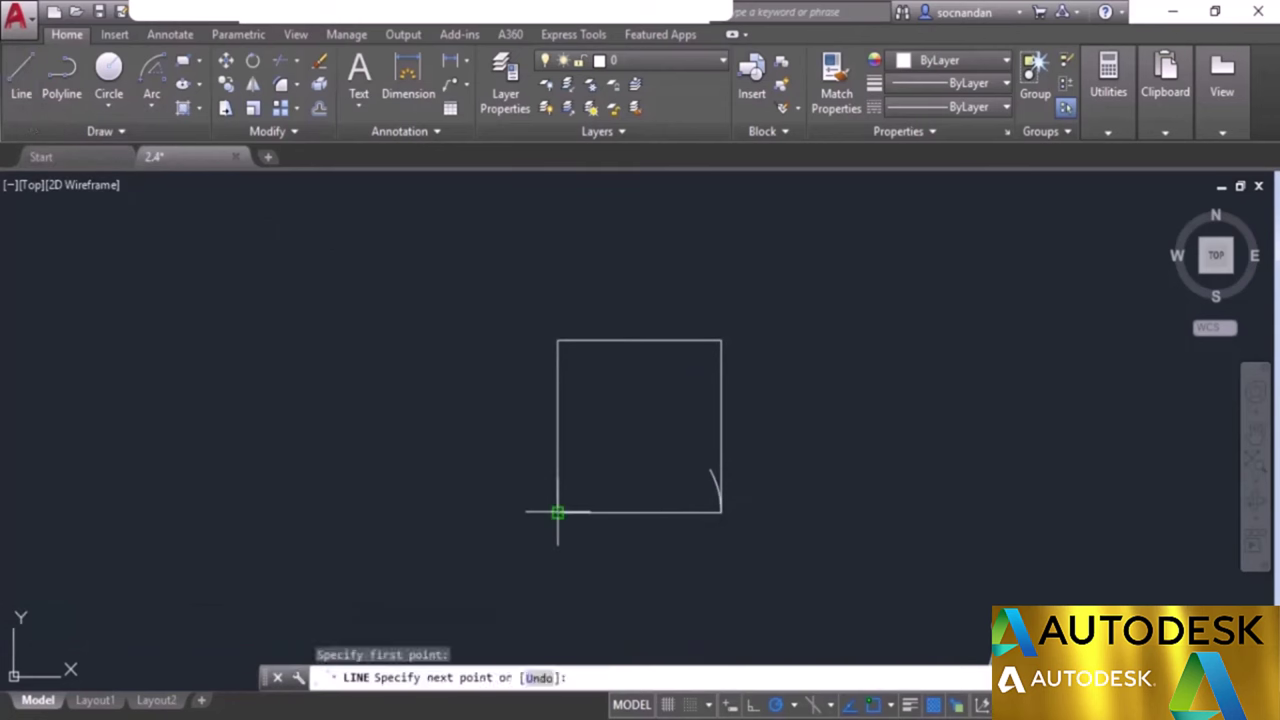
{"action": "key", "text": "Escape"}
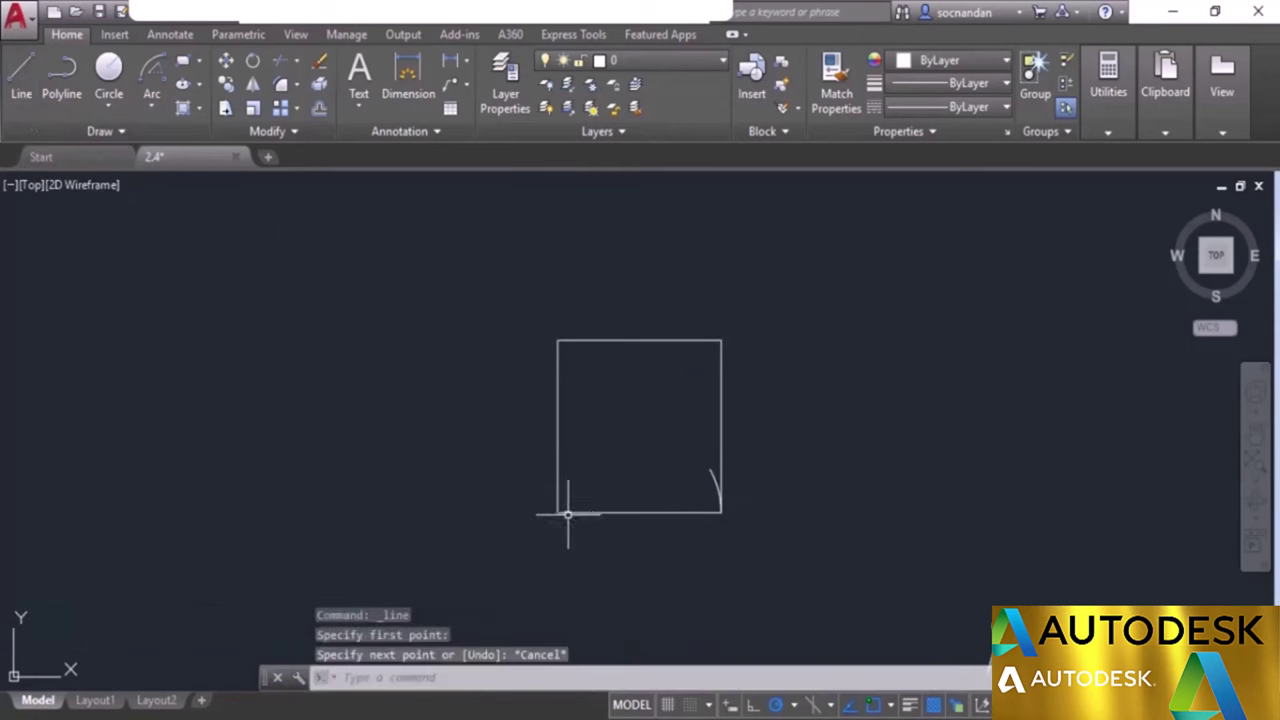
Draw a line from the midpoint of the square's lower edge to the upper end of the arc.
{"action": "key", "text": "Return"}
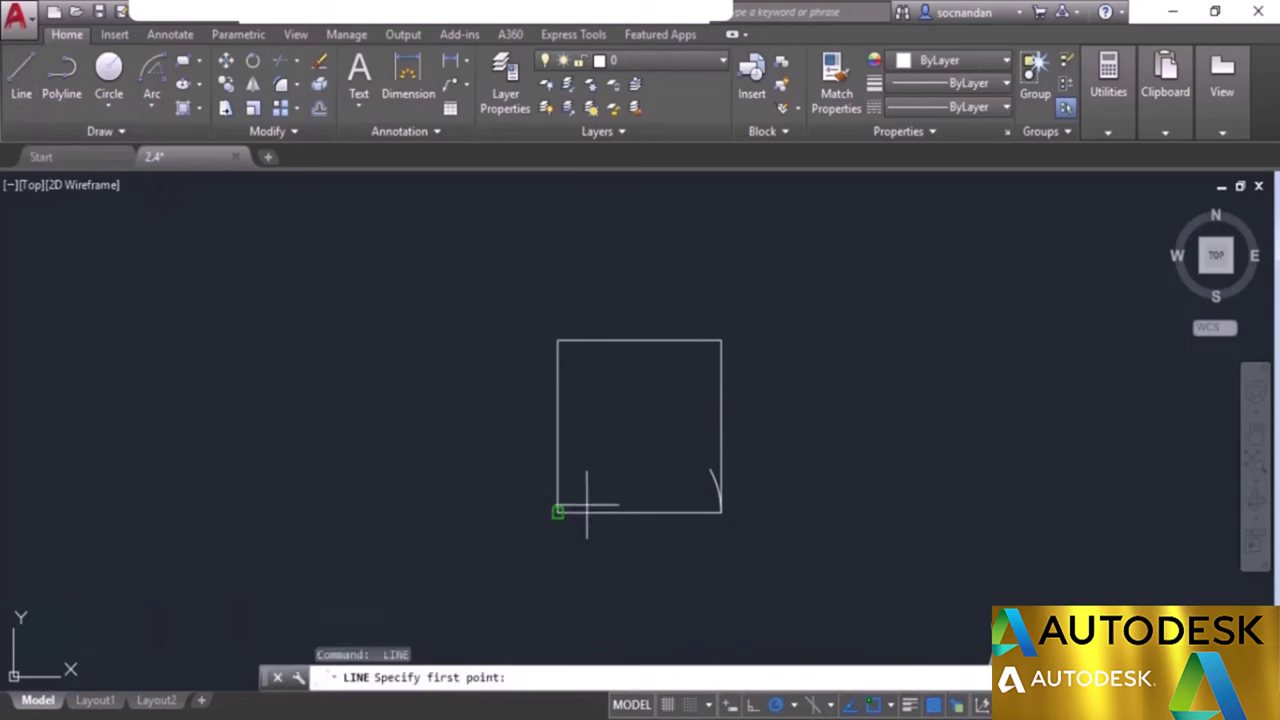
{"action": "left_click", "coordinate": [639, 513]}
{"action": "left_click", "coordinate": [710, 469]}
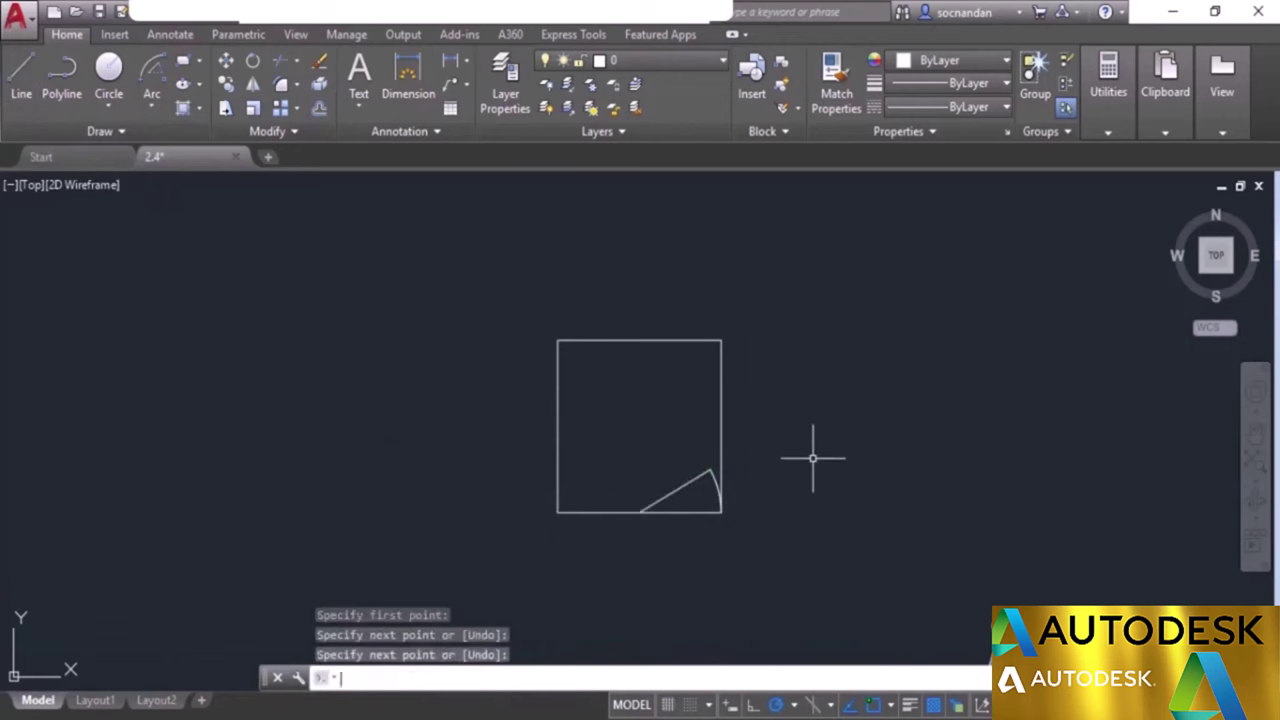
{"action": "key", "text": "Return"}
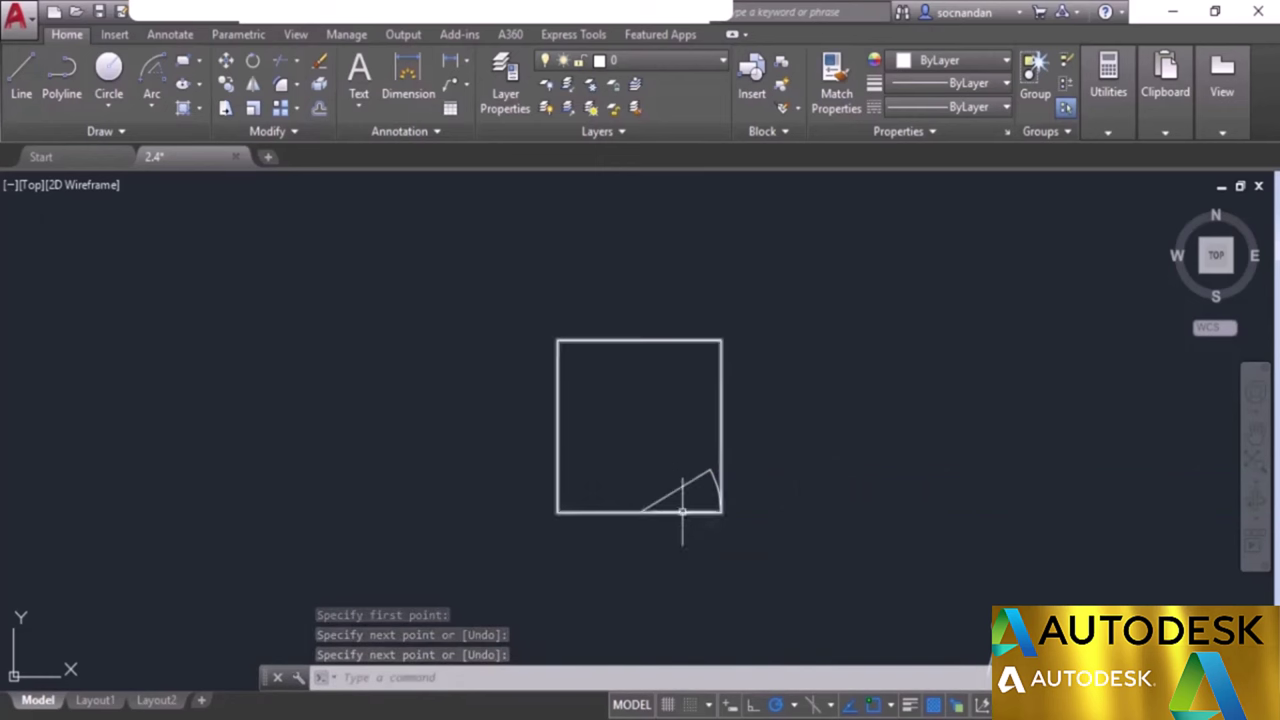
{"action": "key", "text": "Escape"}
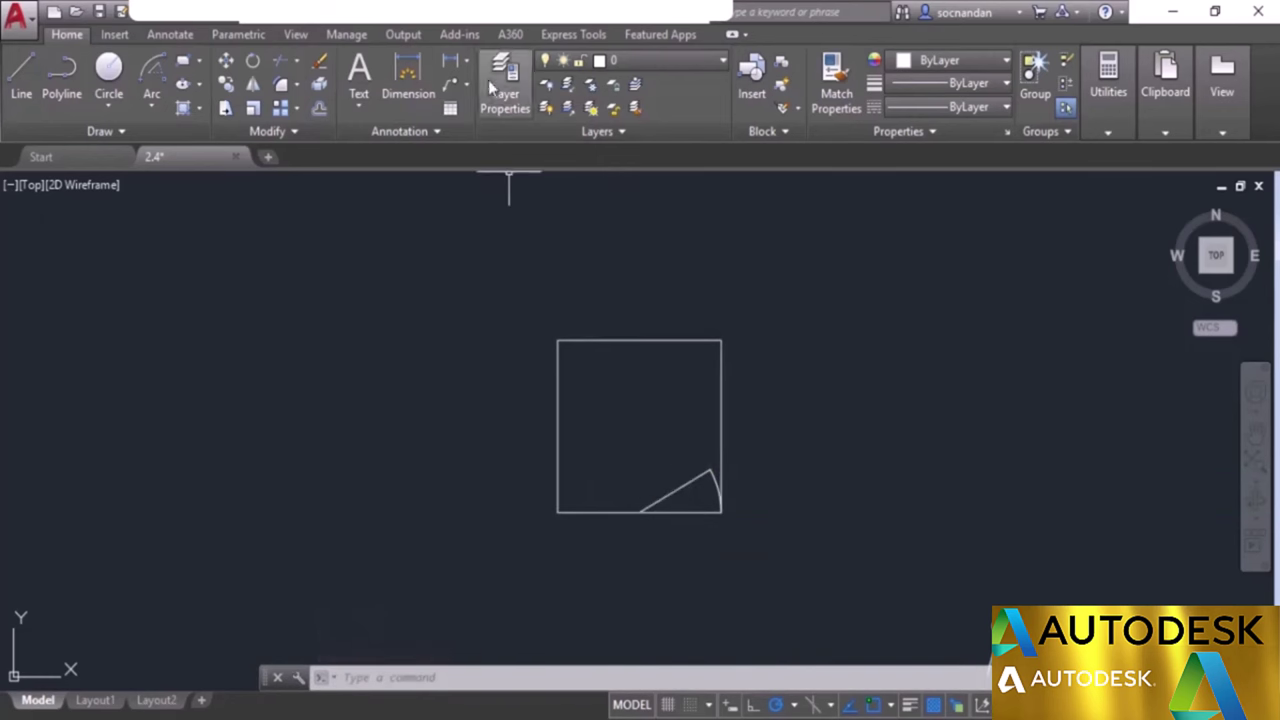
Add an angular dimension between the new line and the square's lower edge, placed inside the arc.
{"action": "left_click", "coordinate": [465, 61]}
{"action": "left_click", "coordinate": [490, 180]}
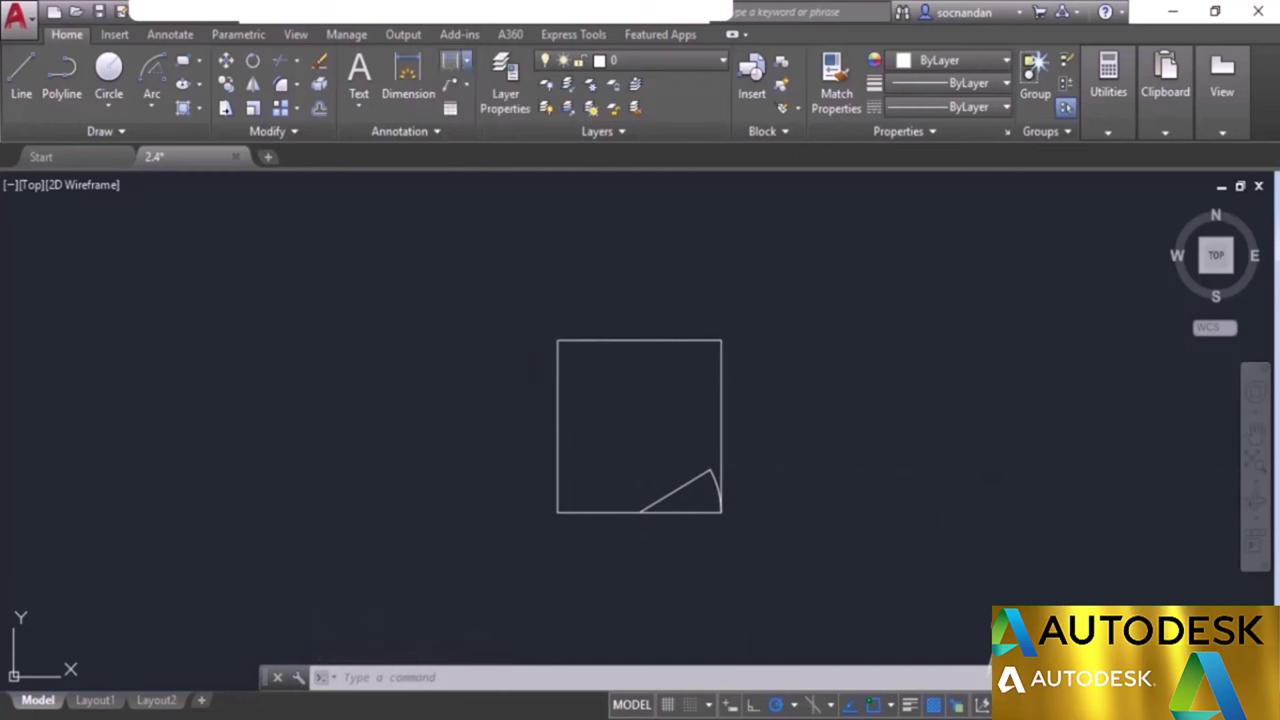
{"action": "left_click", "coordinate": [662, 497]}
{"action": "left_click", "coordinate": [674, 511]}
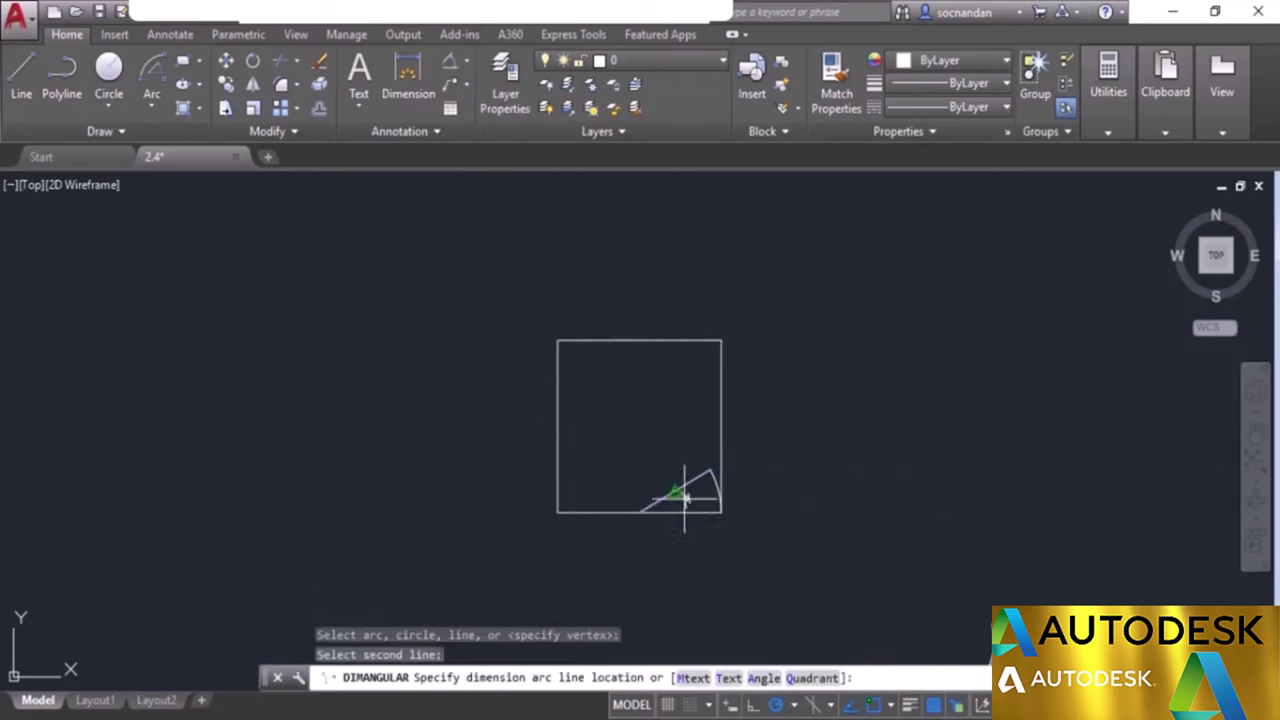
{"action": "scroll", "coordinate": [688, 497], "scroll_direction": "up", "scroll_amount": 5}
{"action": "left_click", "coordinate": [709, 486]}
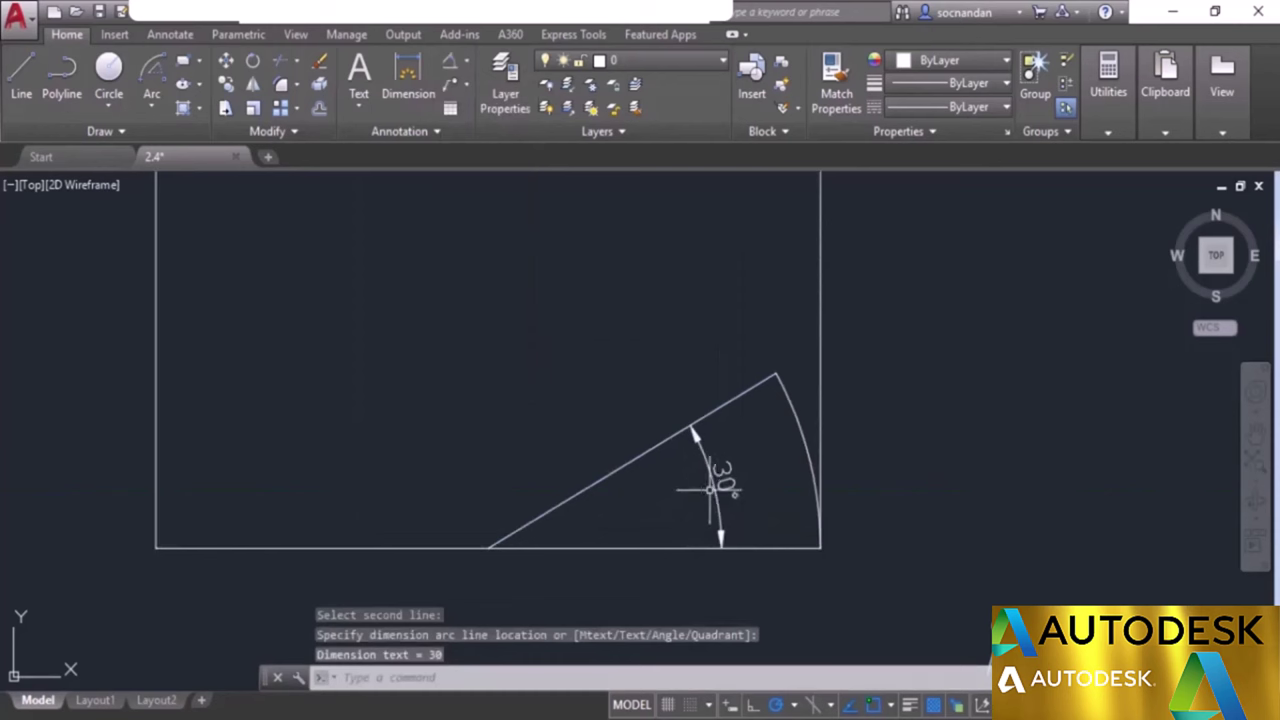
Erase the arc, the slanted line and the angular dimension, leaving only the square.
{"action": "left_click", "coordinate": [772, 497]}
{"action": "left_click", "coordinate": [666, 300]}
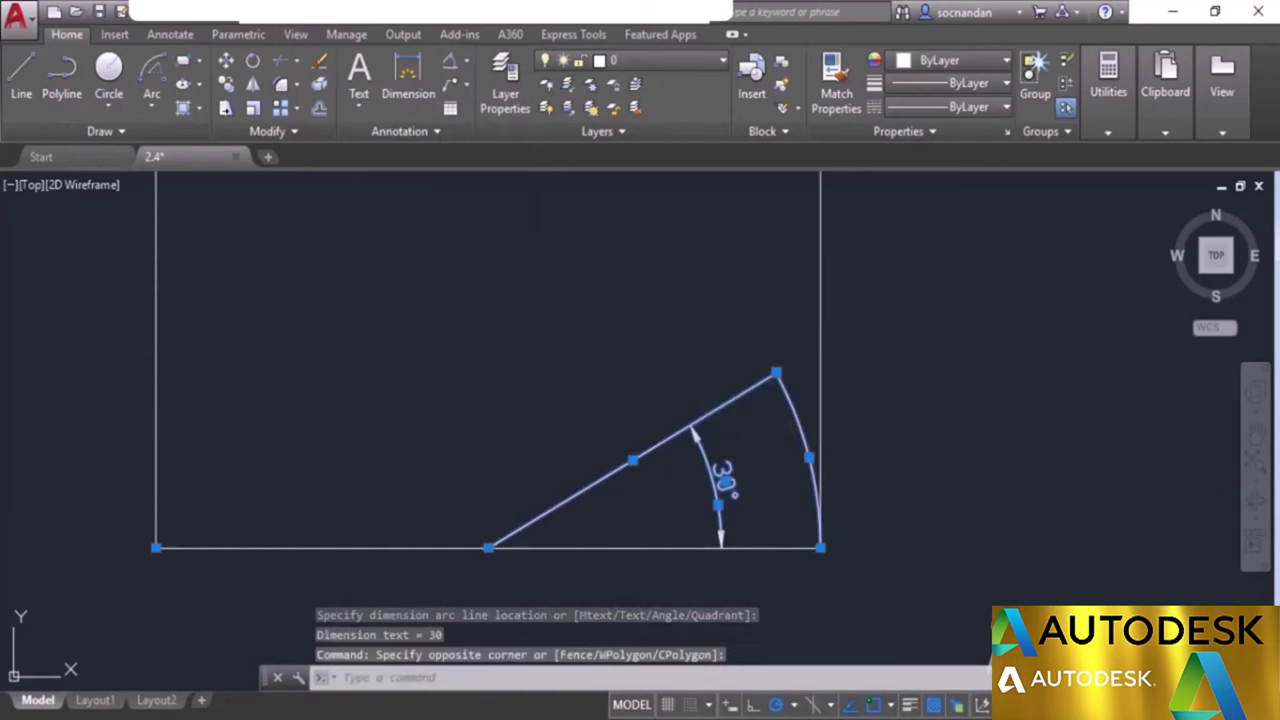
{"action": "right_click", "coordinate": [666, 268]}
{"action": "left_click", "coordinate": [709, 388]}
Draw a Start, Center, Length arc from the square's lower-right corner, centered on the lower edge's midpoint, with a chord length of 60.
{"action": "scroll", "coordinate": [706, 391], "scroll_direction": "down", "scroll_amount": 3}
{"action": "middle_click_drag", "start_coordinate": [706, 391], "coordinate": [677, 447]}
{"action": "left_click", "coordinate": [163, 106]}
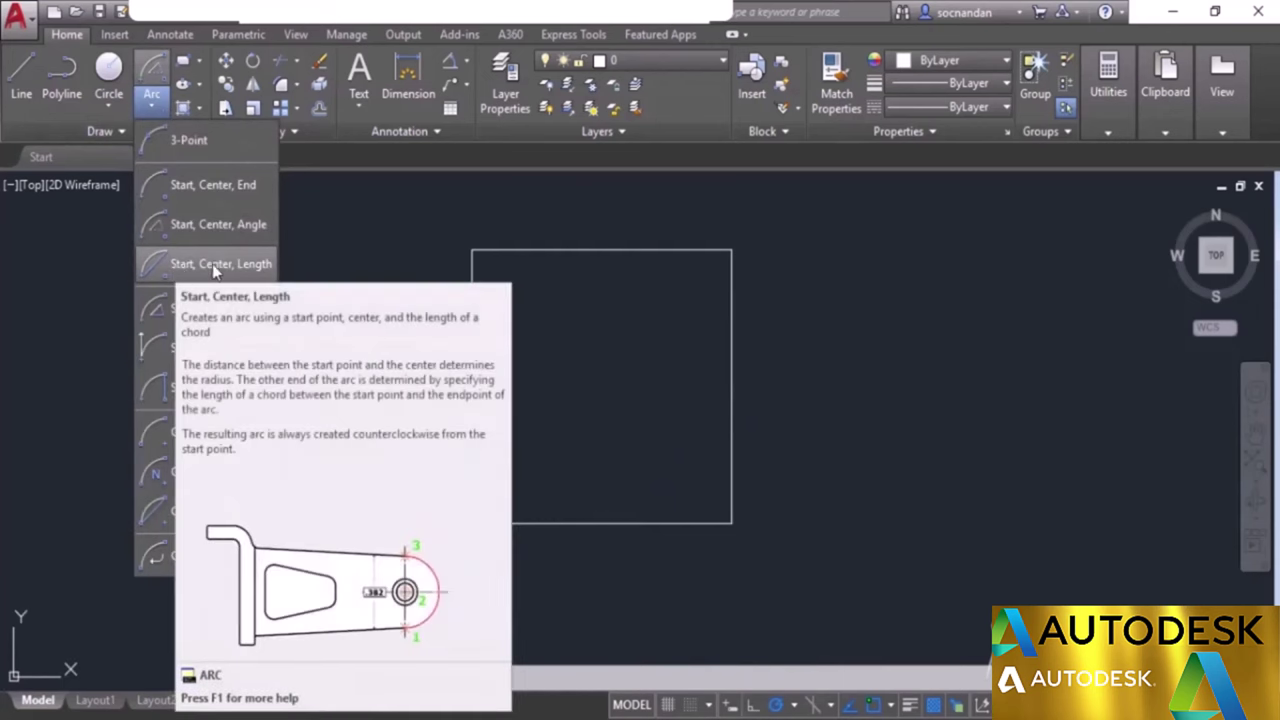
{"action": "left_click", "coordinate": [254, 266]}
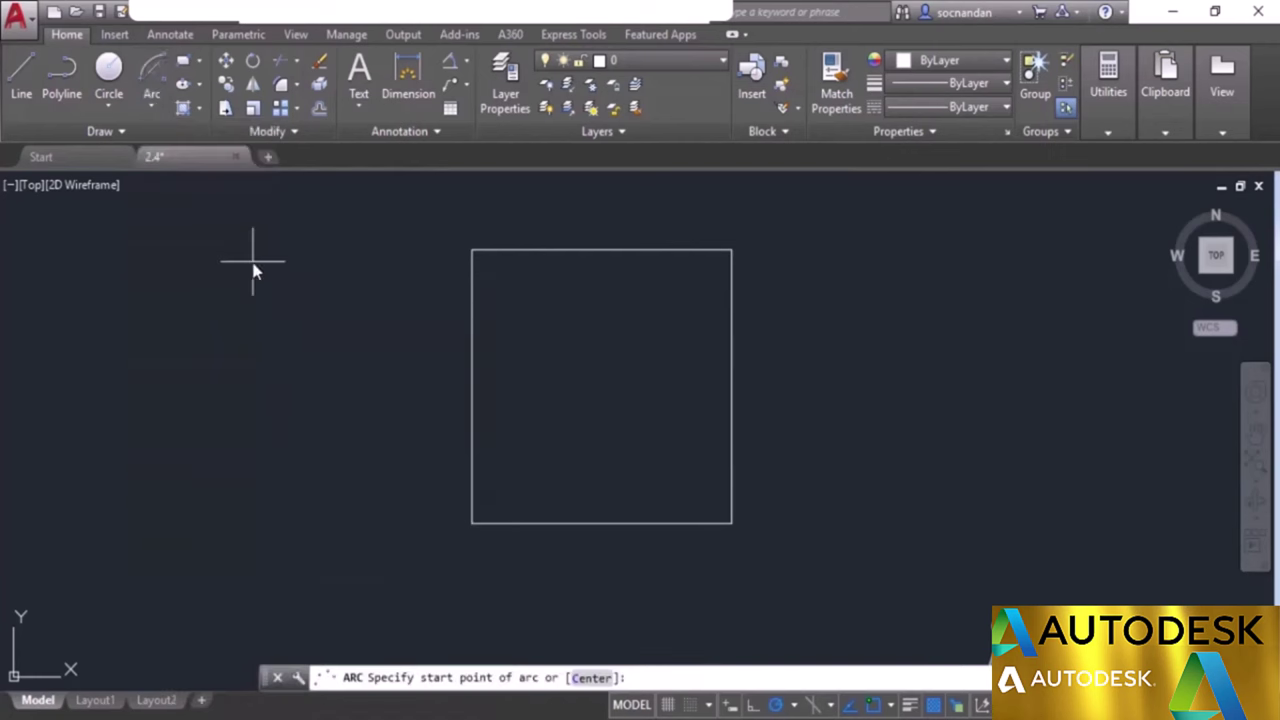
{"action": "left_click", "coordinate": [732, 523]}
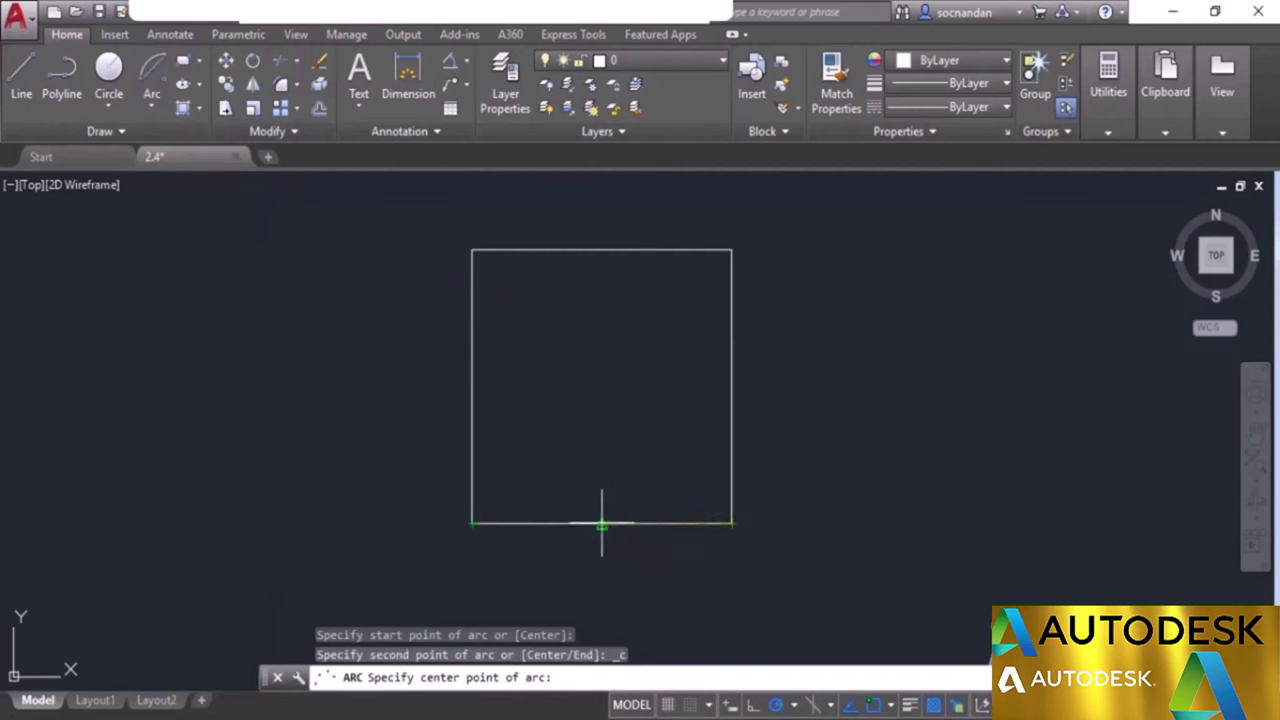
{"action": "left_click", "coordinate": [601, 523]}
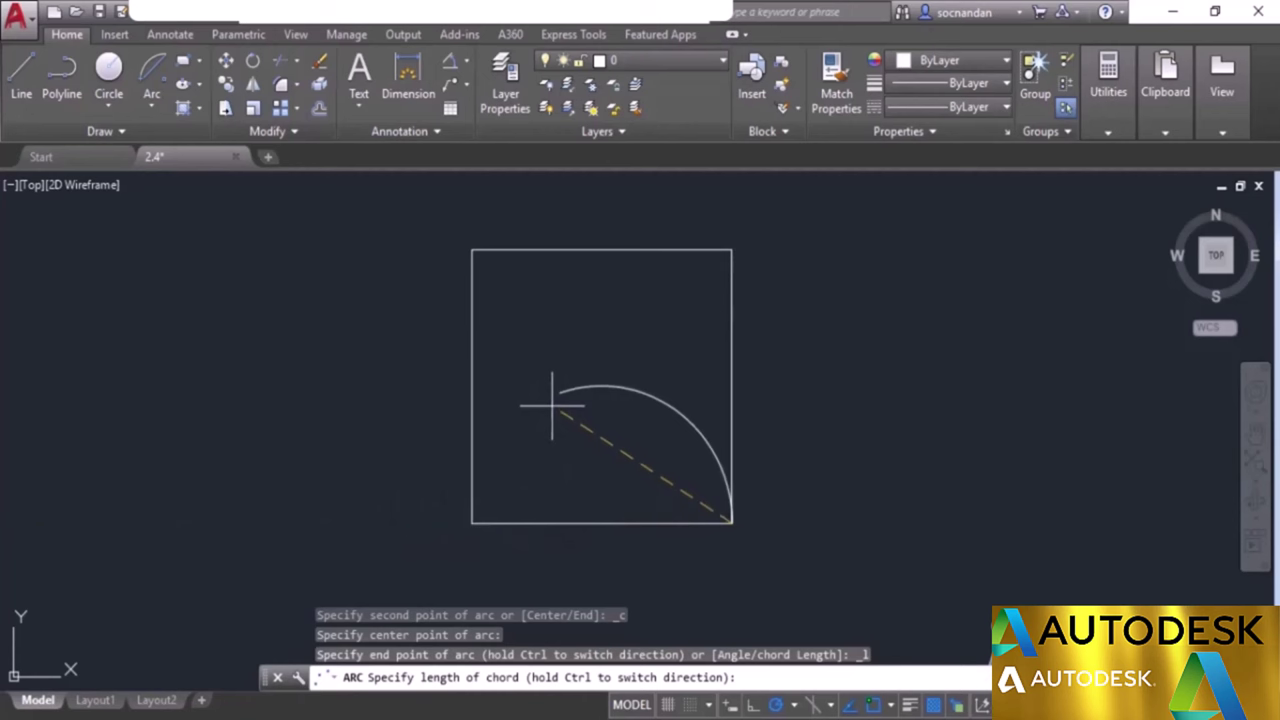
{"action": "type", "text": "0"}
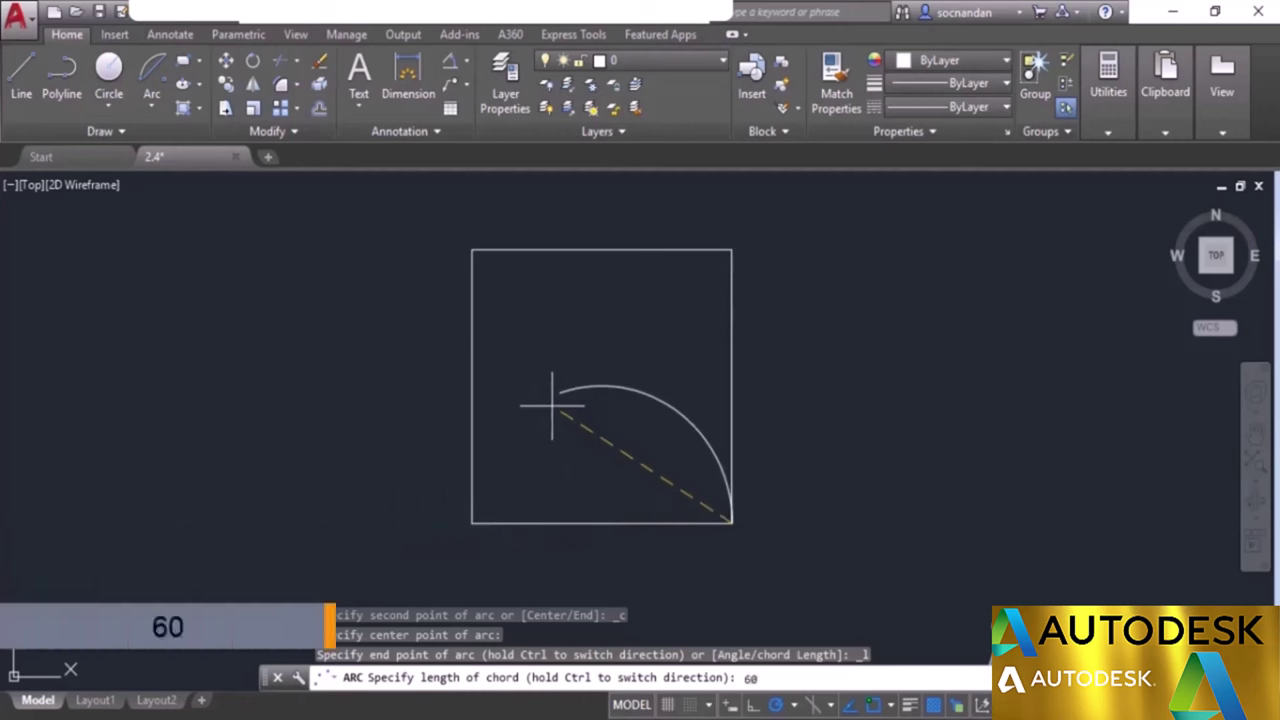
{"action": "key", "text": "Return"}
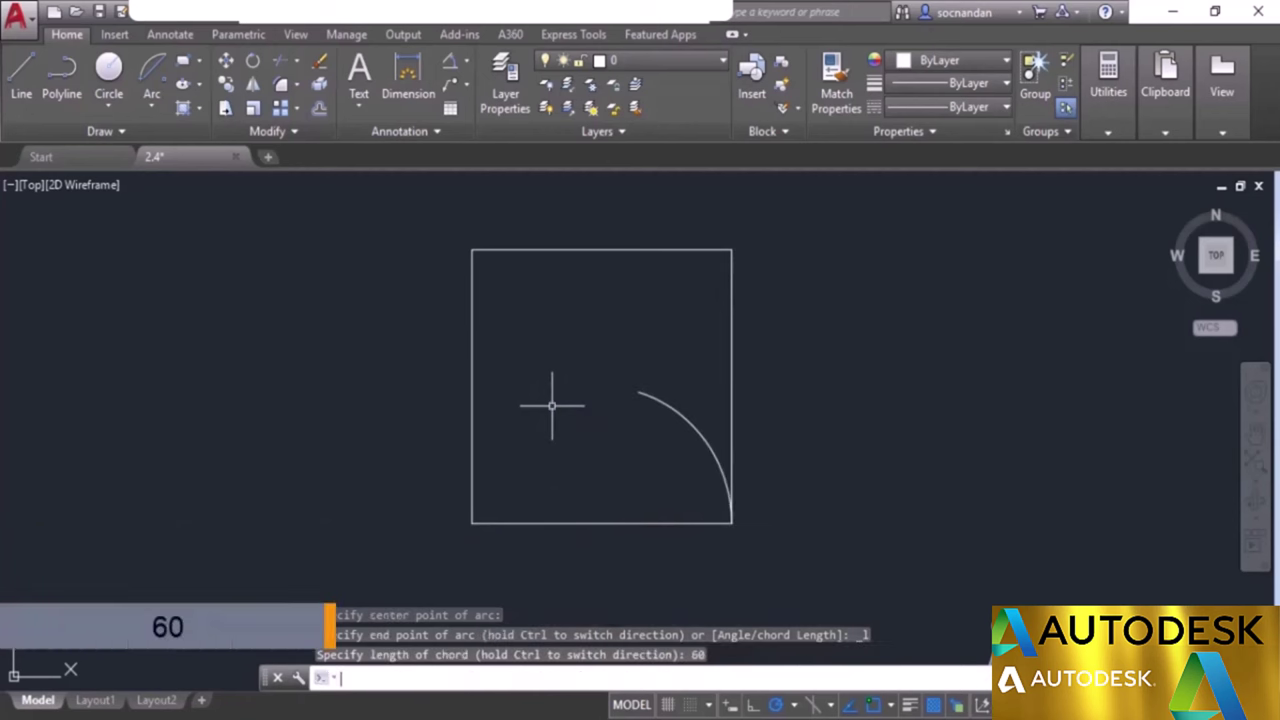
Draw the arc's chord as a line from its upper end to the square's lower-right corner.
{"action": "left_click", "coordinate": [21, 75]}
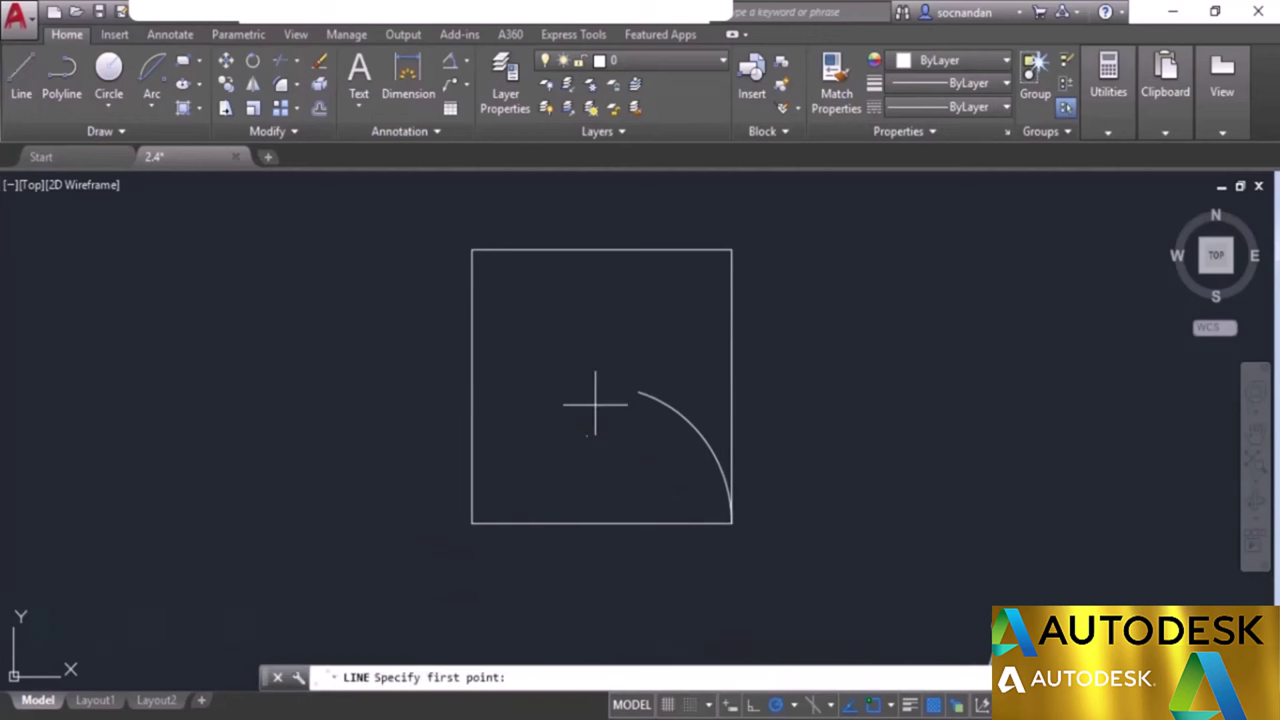
{"action": "left_click", "coordinate": [638, 392]}
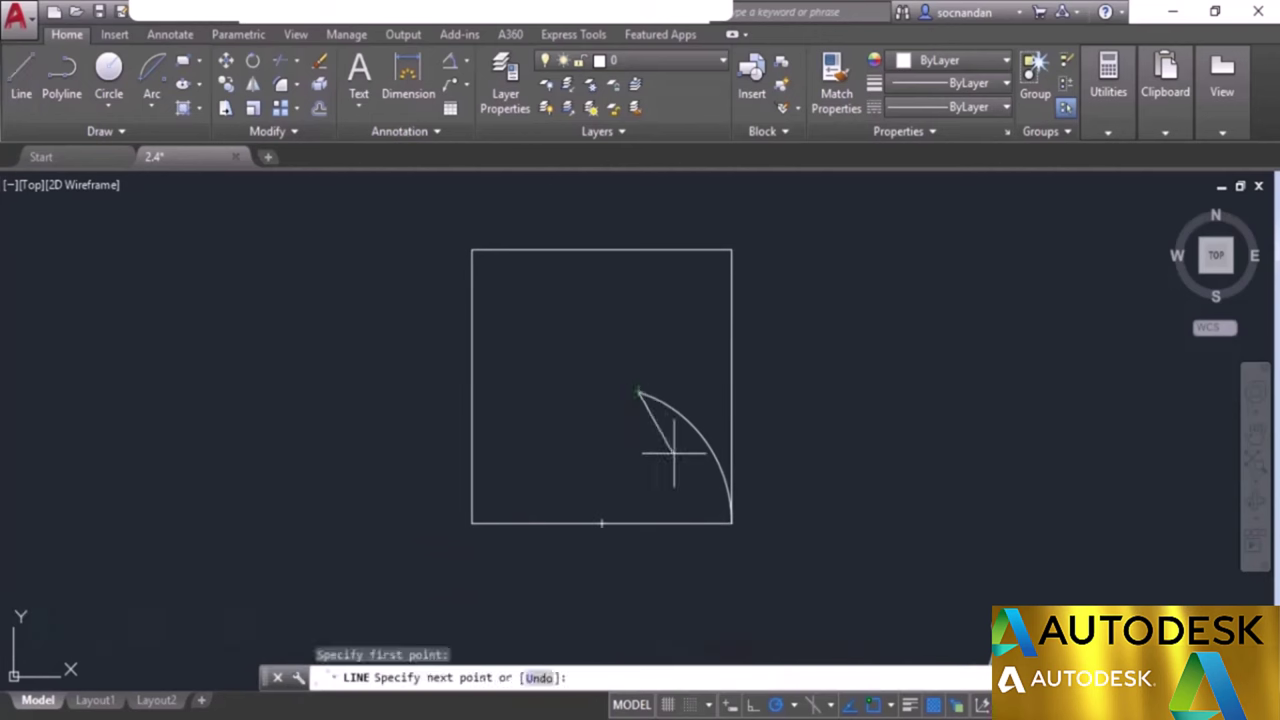
{"action": "left_click", "coordinate": [731, 522]}
{"action": "right_click", "coordinate": [822, 507]}
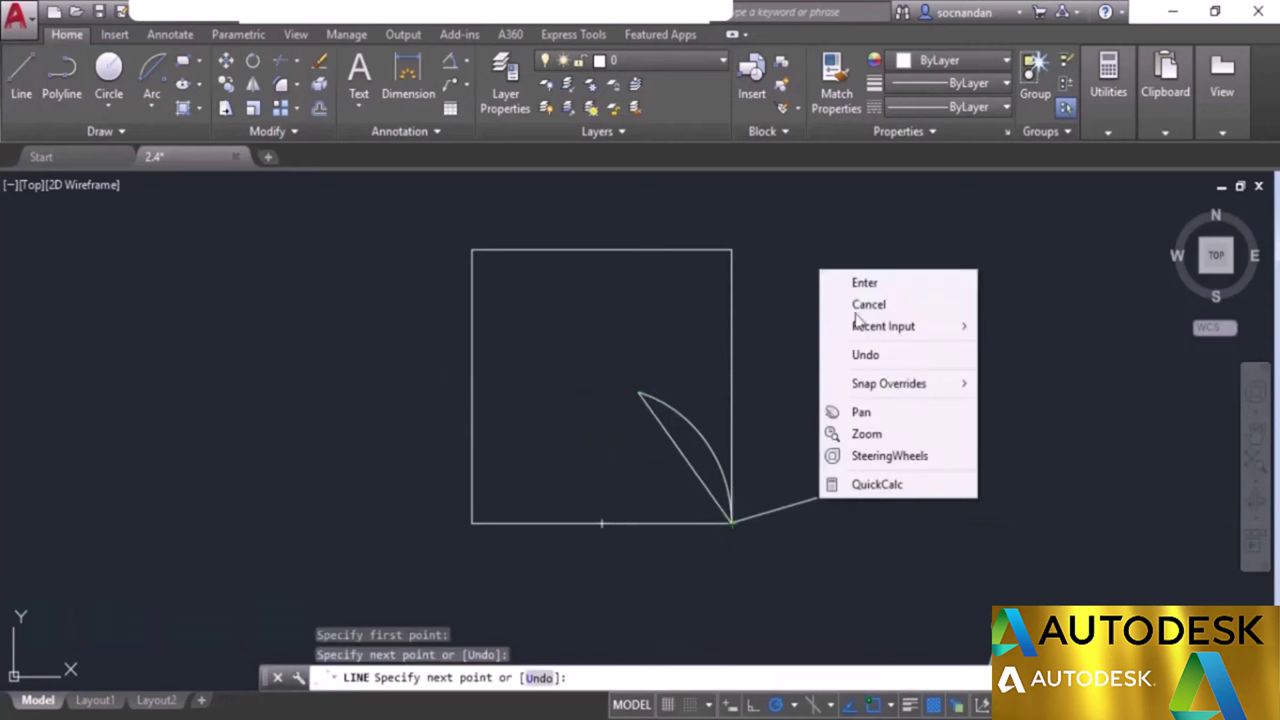
{"action": "left_click", "coordinate": [861, 281]}
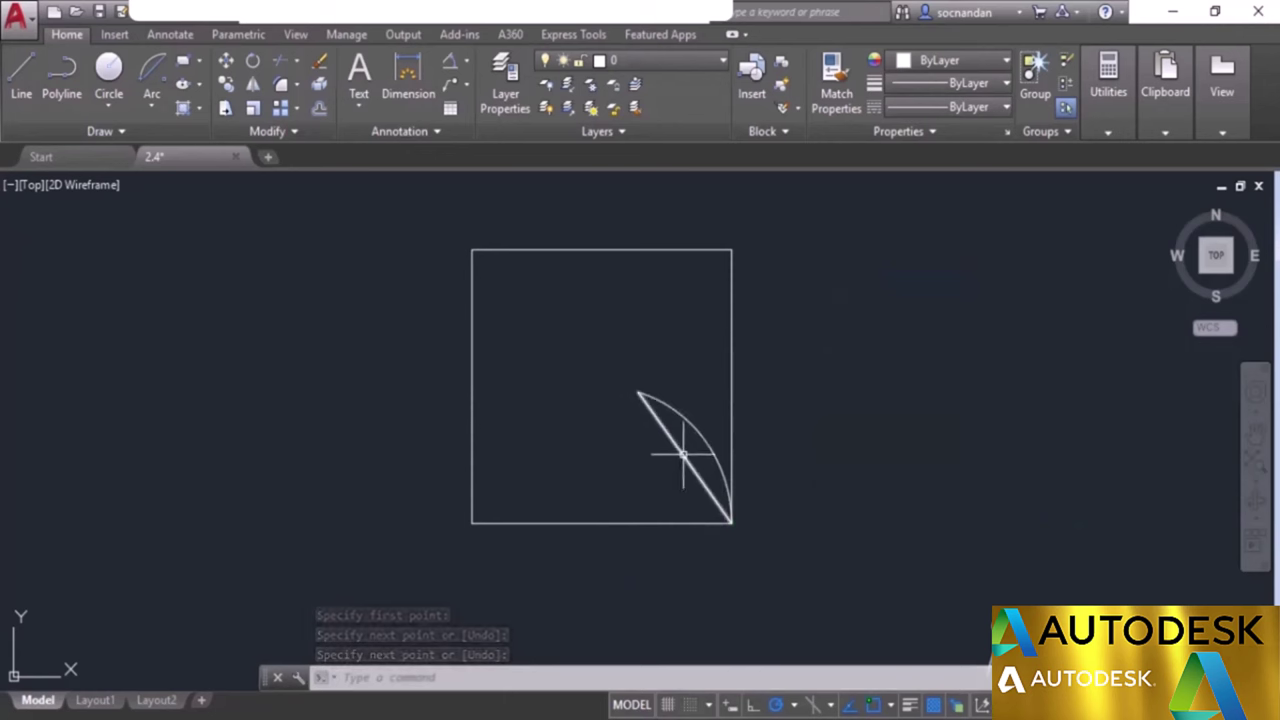
Erase the arc and its chord line, leaving only the square.
{"action": "left_click", "coordinate": [703, 403]}
{"action": "left_click", "coordinate": [616, 444]}
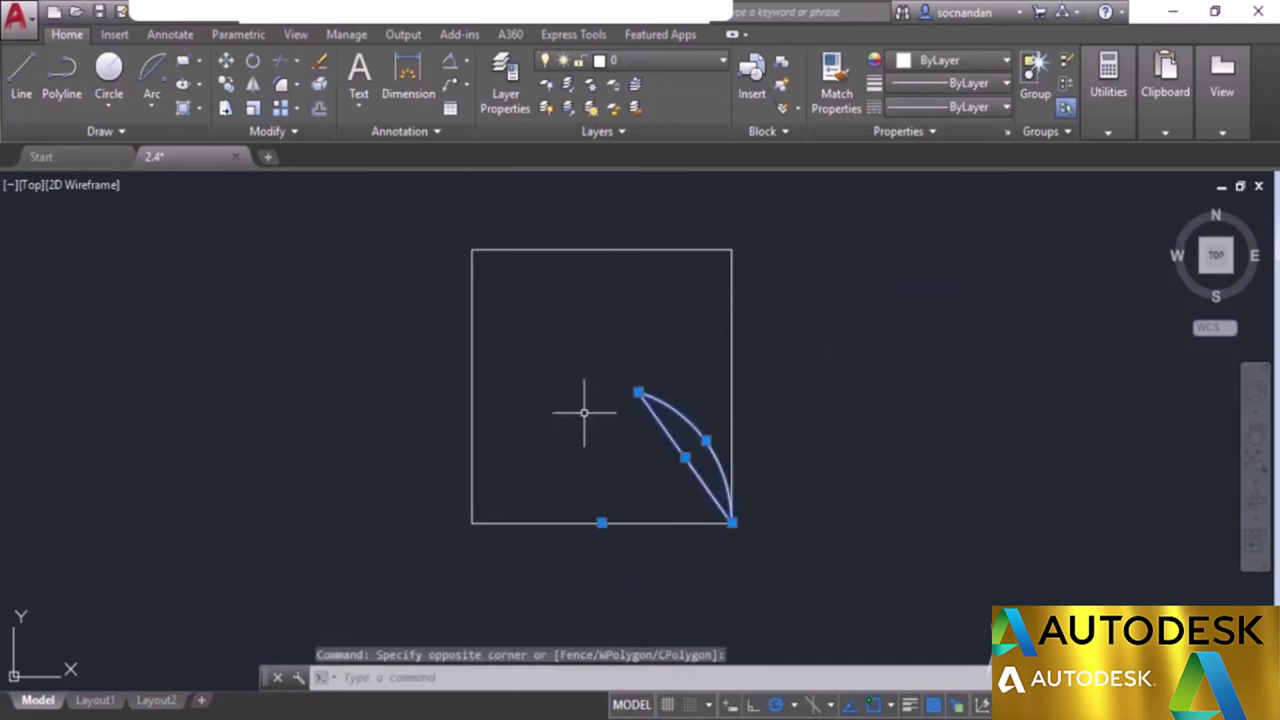
{"action": "right_click", "coordinate": [543, 265]}
{"action": "left_click", "coordinate": [612, 386]}
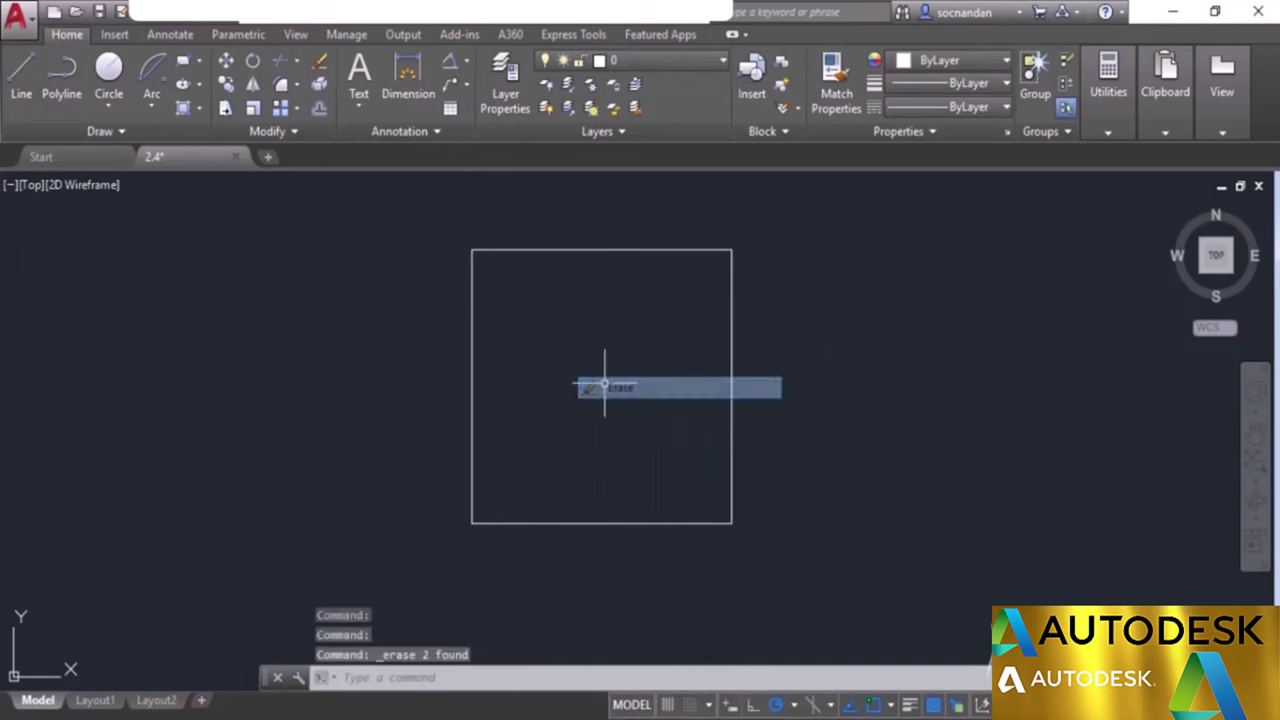
Draw a Start, End, Angle arc from the square's lower-right corner to its lower-left corner with an included angle of 90.
{"action": "left_click", "coordinate": [148, 108]}
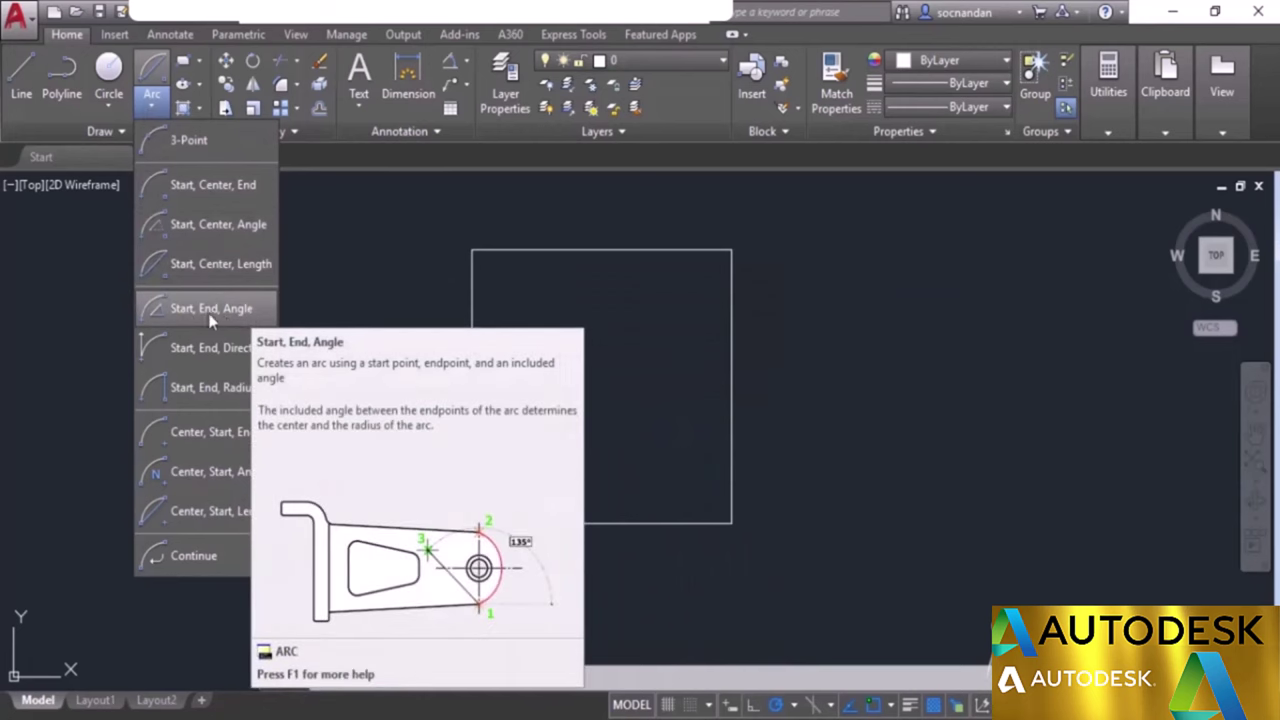
{"action": "left_click", "coordinate": [250, 310]}
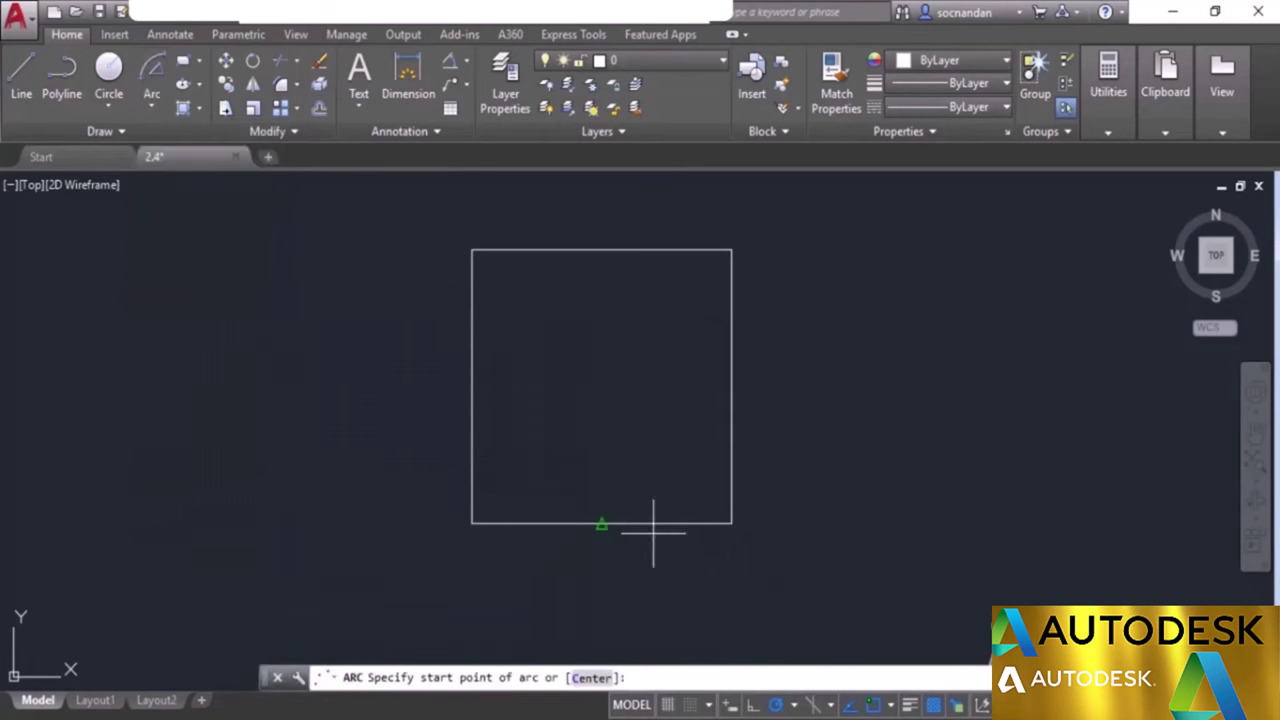
{"action": "left_click", "coordinate": [732, 522]}
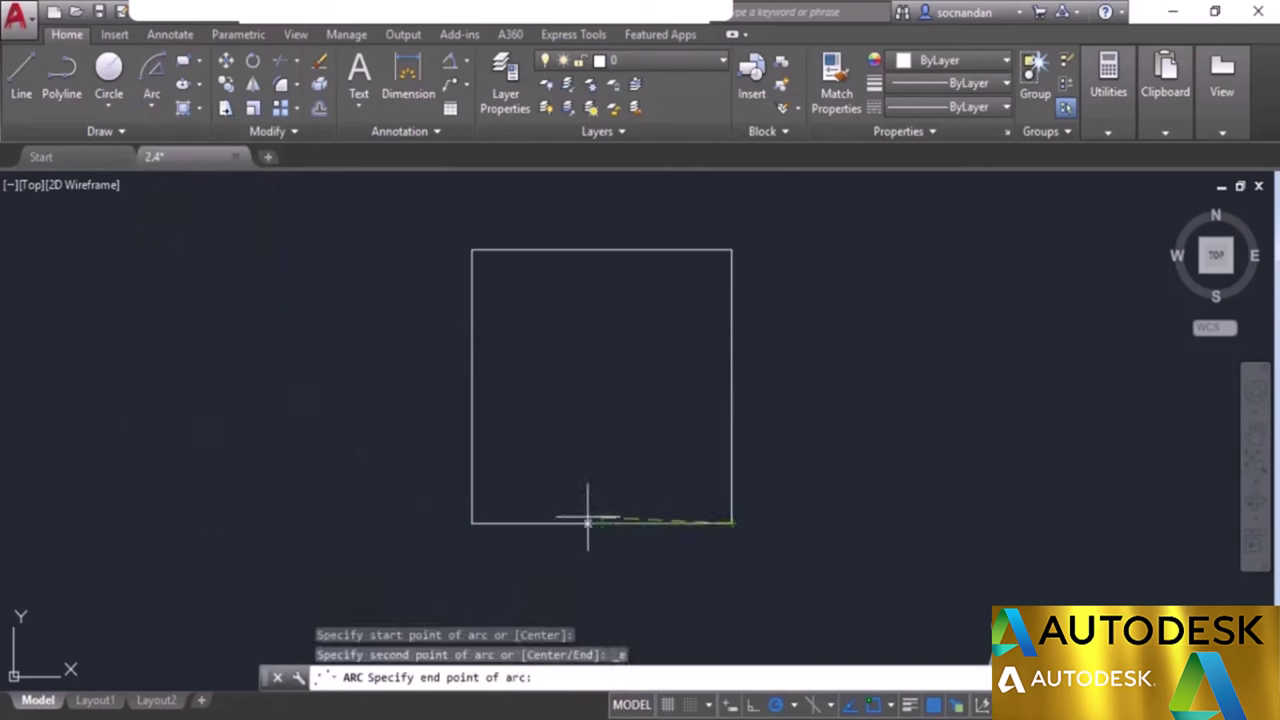
{"action": "left_click", "coordinate": [472, 523]}
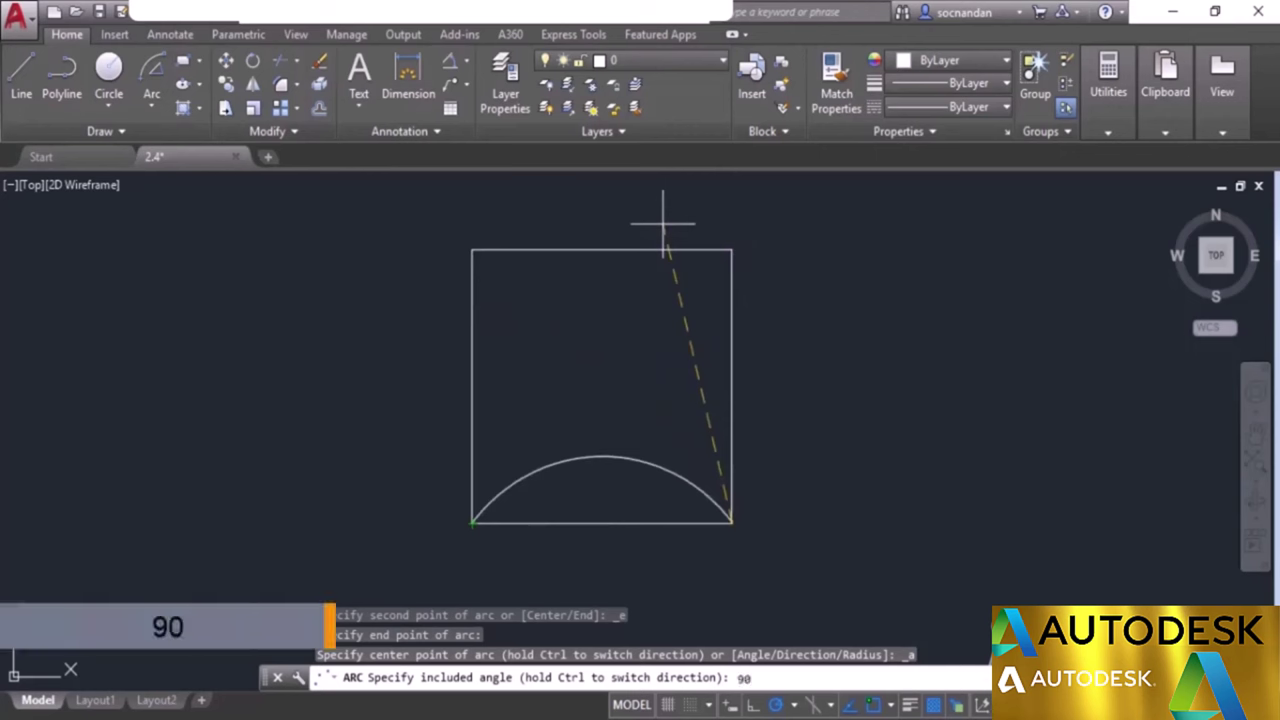
{"action": "key", "text": "Return"}
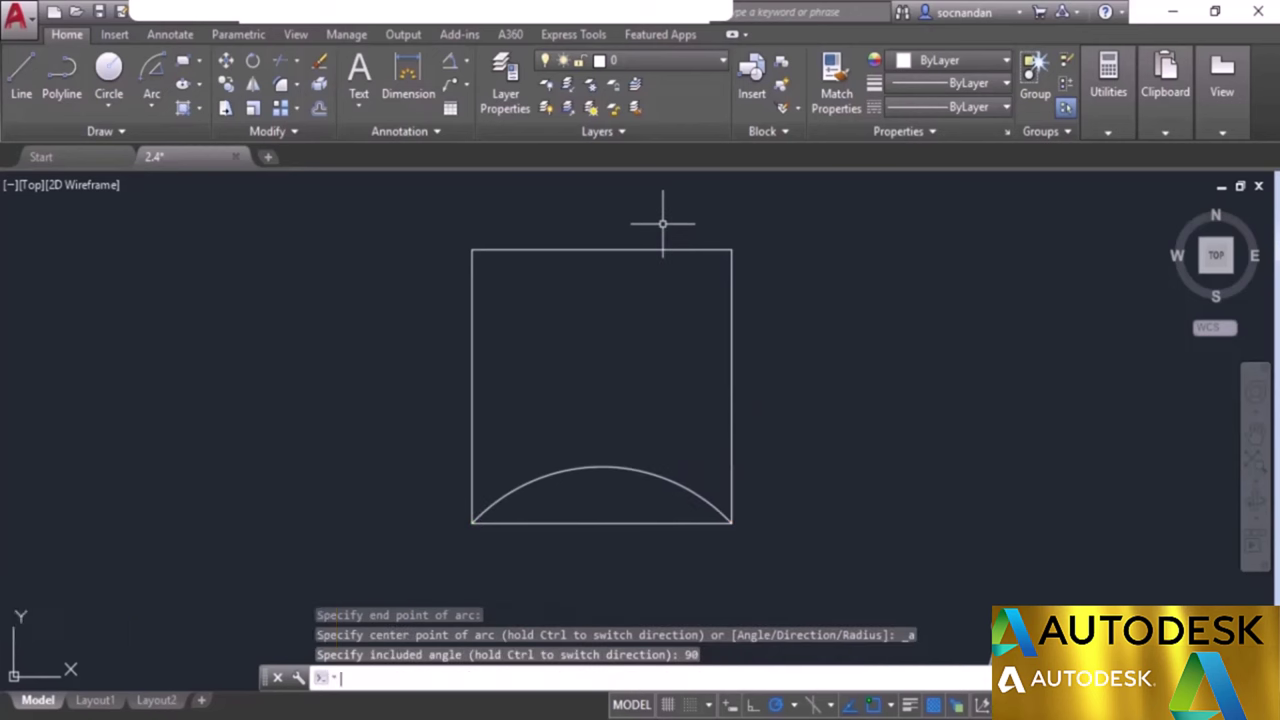
Draw connected lines from the square's lower-left corner to the arc's center and on to the lower-right corner.
{"action": "scroll", "coordinate": [666, 385], "scroll_direction": "down", "scroll_amount": 2}
{"action": "middle_click_drag", "start_coordinate": [663, 520], "coordinate": [621, 454]}
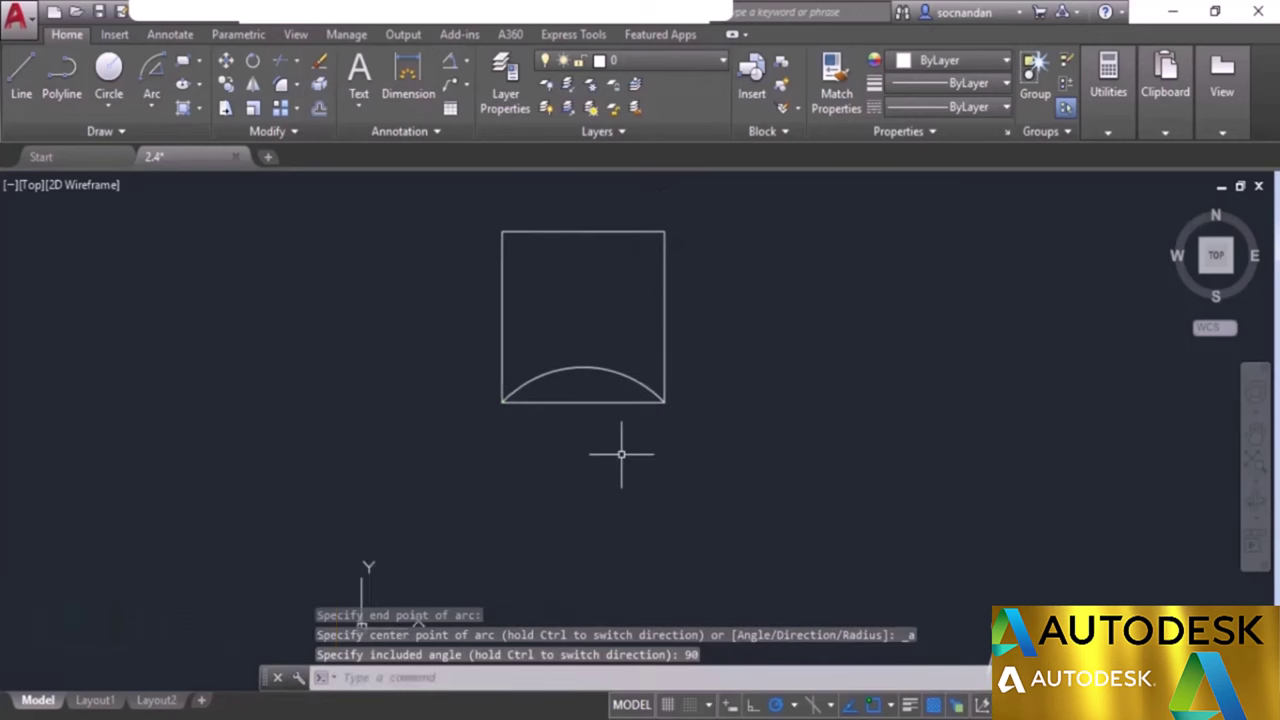
{"action": "left_click", "coordinate": [22, 76]}
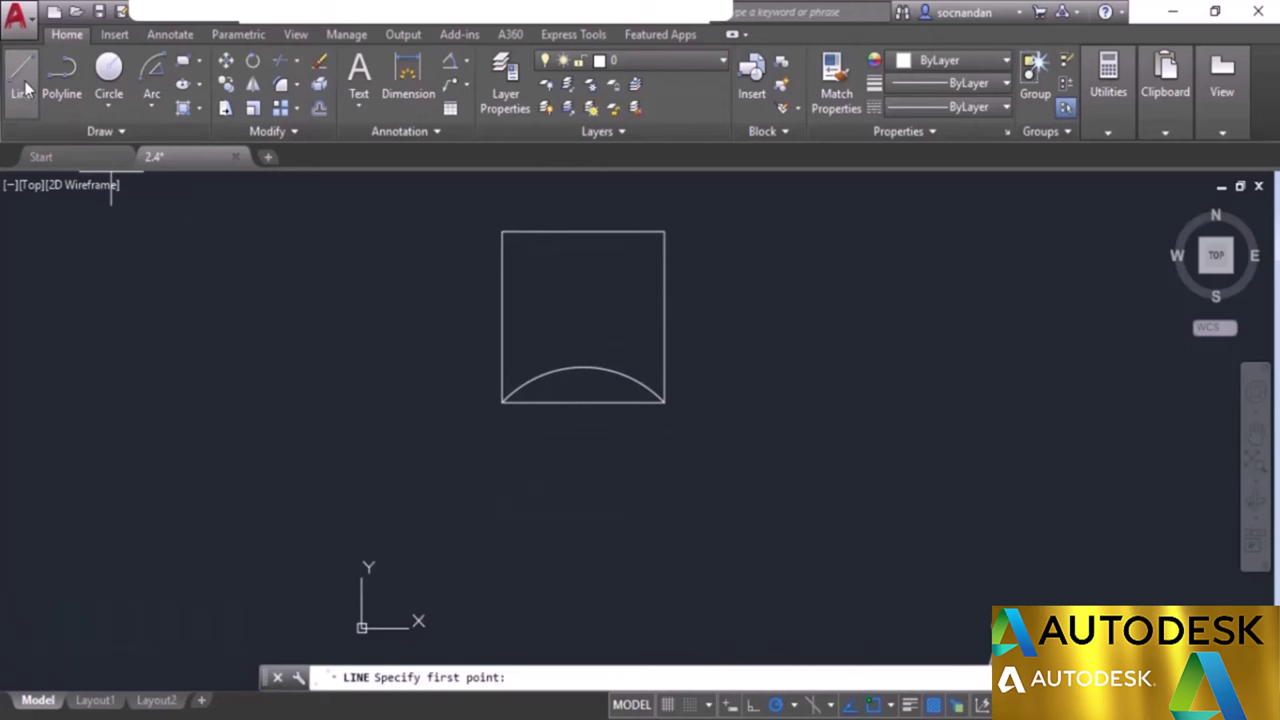
{"action": "left_click", "coordinate": [502, 402]}
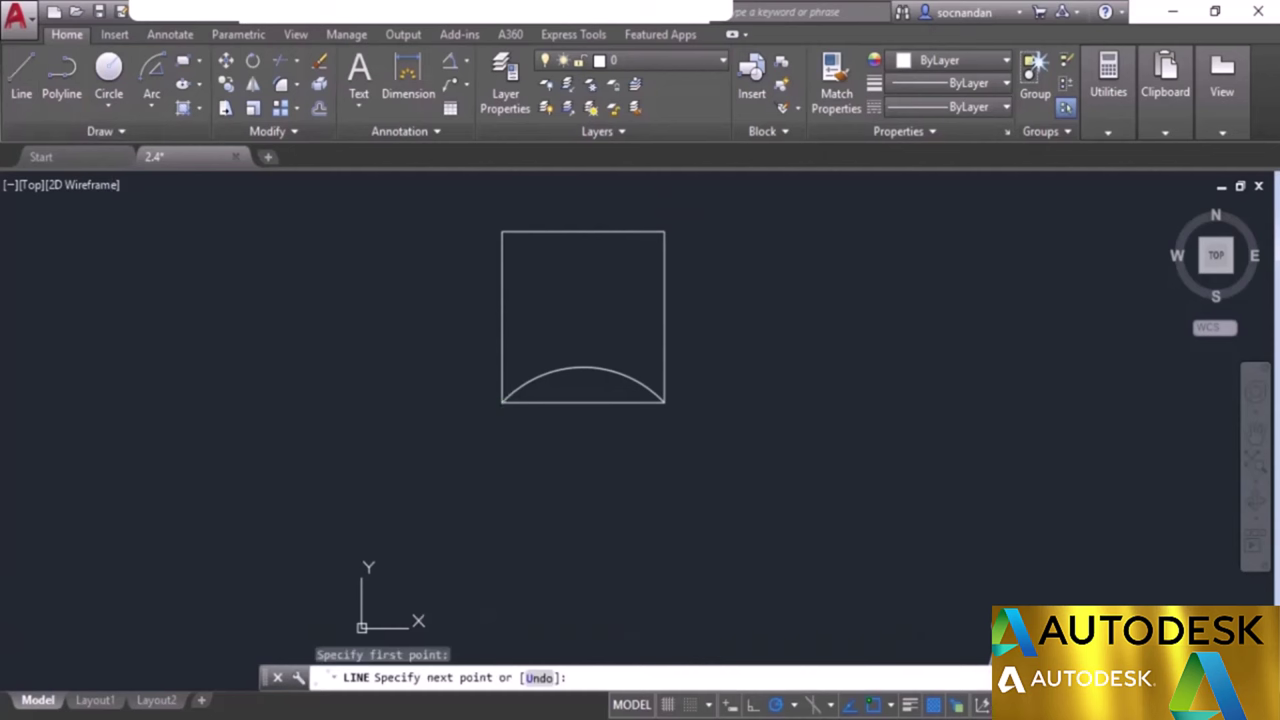
{"action": "left_click", "coordinate": [584, 488]}
{"action": "left_click", "coordinate": [663, 401]}
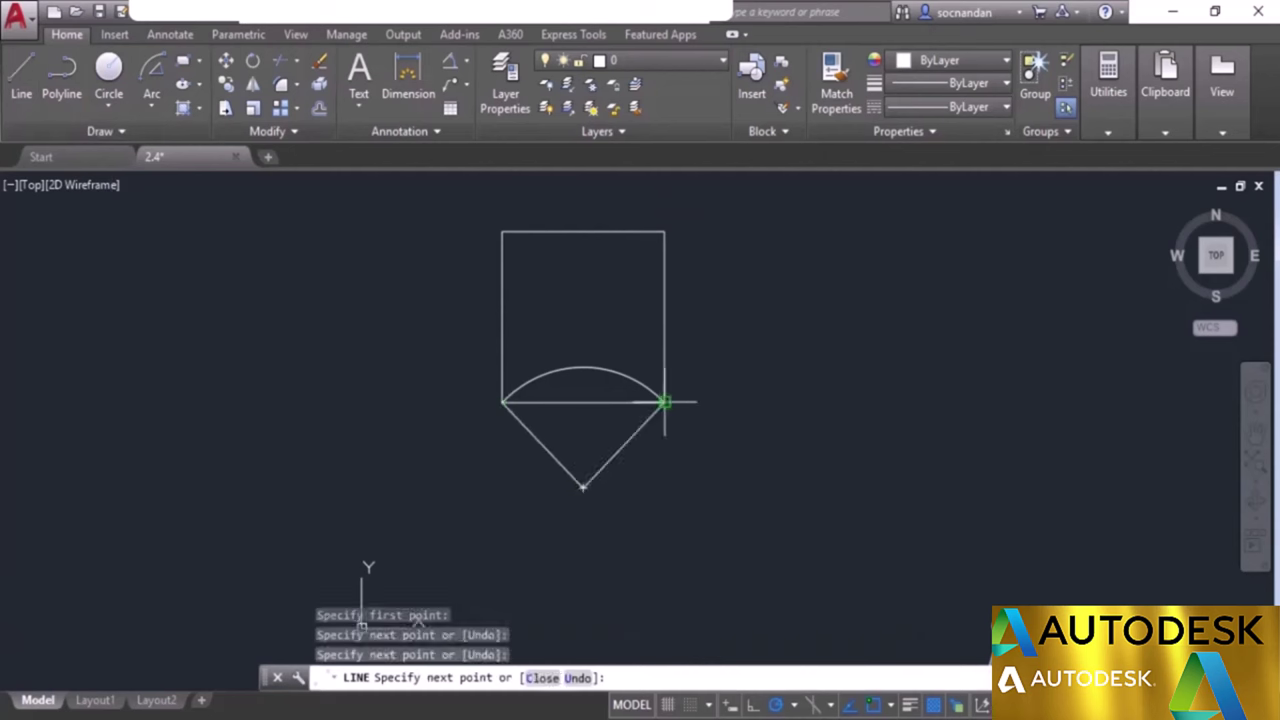
{"action": "right_click", "coordinate": [700, 366]}
{"action": "left_click", "coordinate": [700, 366]}
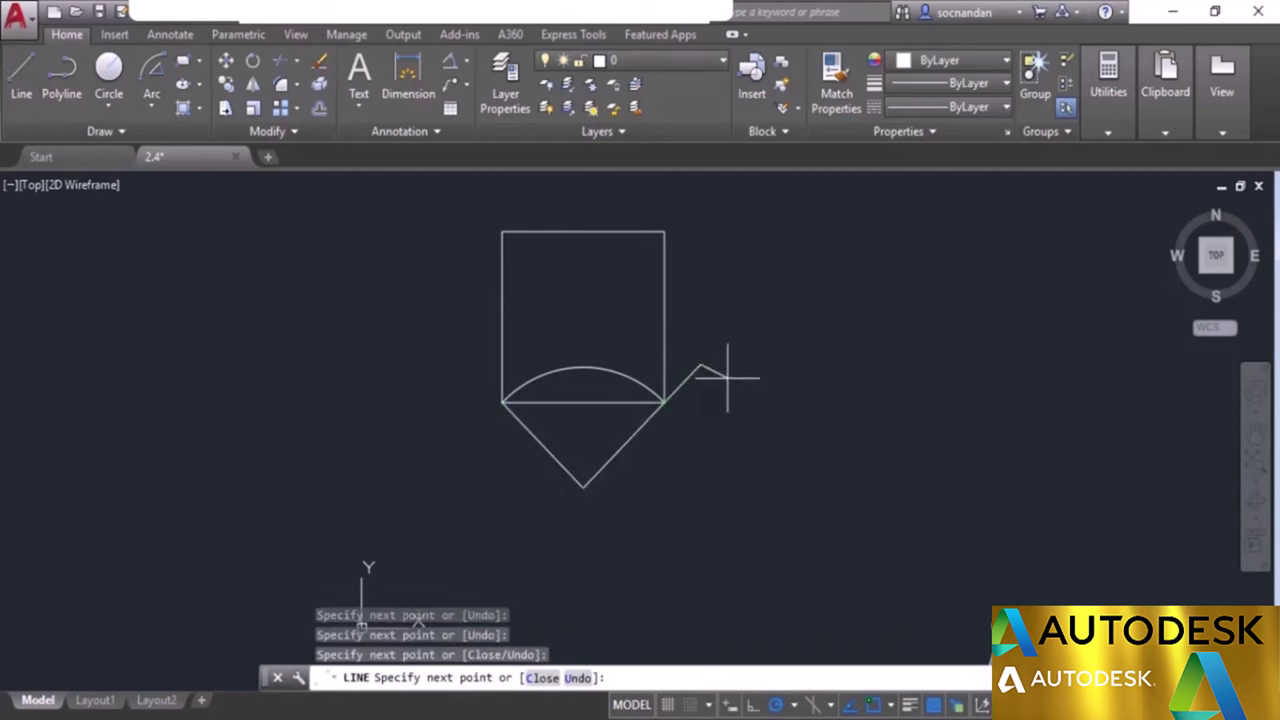
{"action": "right_click", "coordinate": [728, 378]}
{"action": "left_click", "coordinate": [770, 413]}
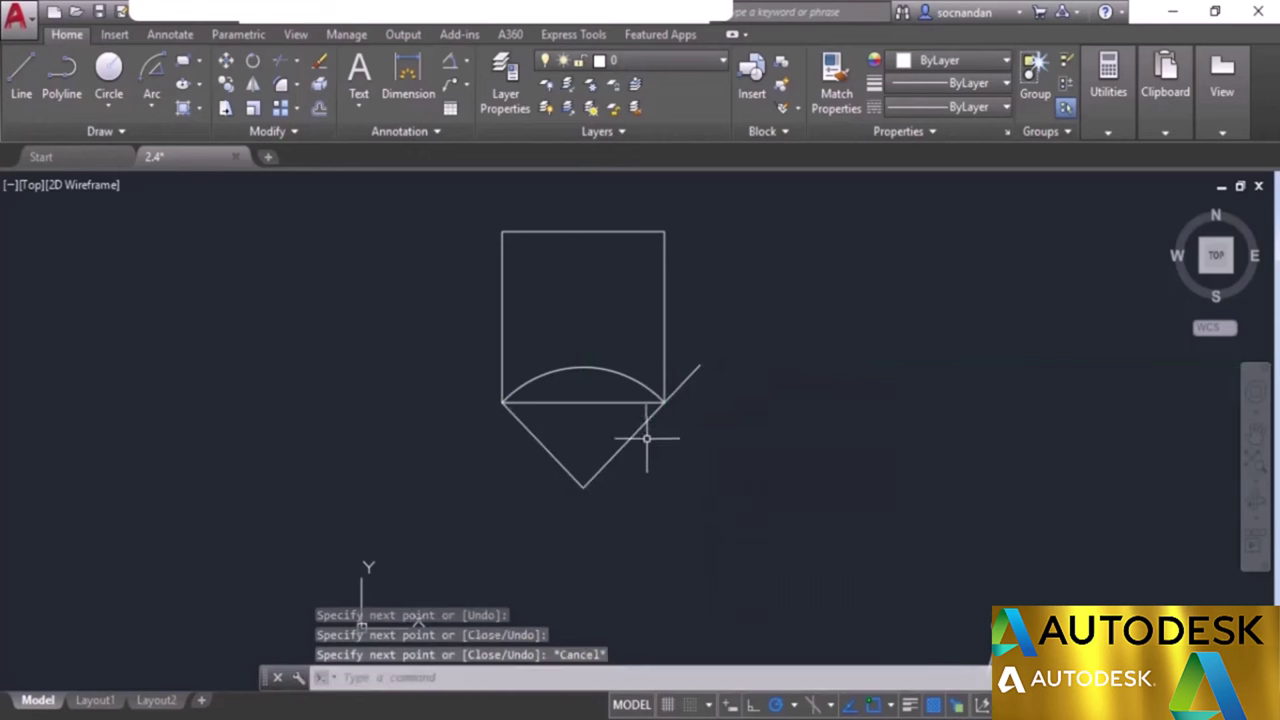
Erase the stray short line segment extending past the square's lower-right corner.
{"action": "left_click", "coordinate": [690, 374]}
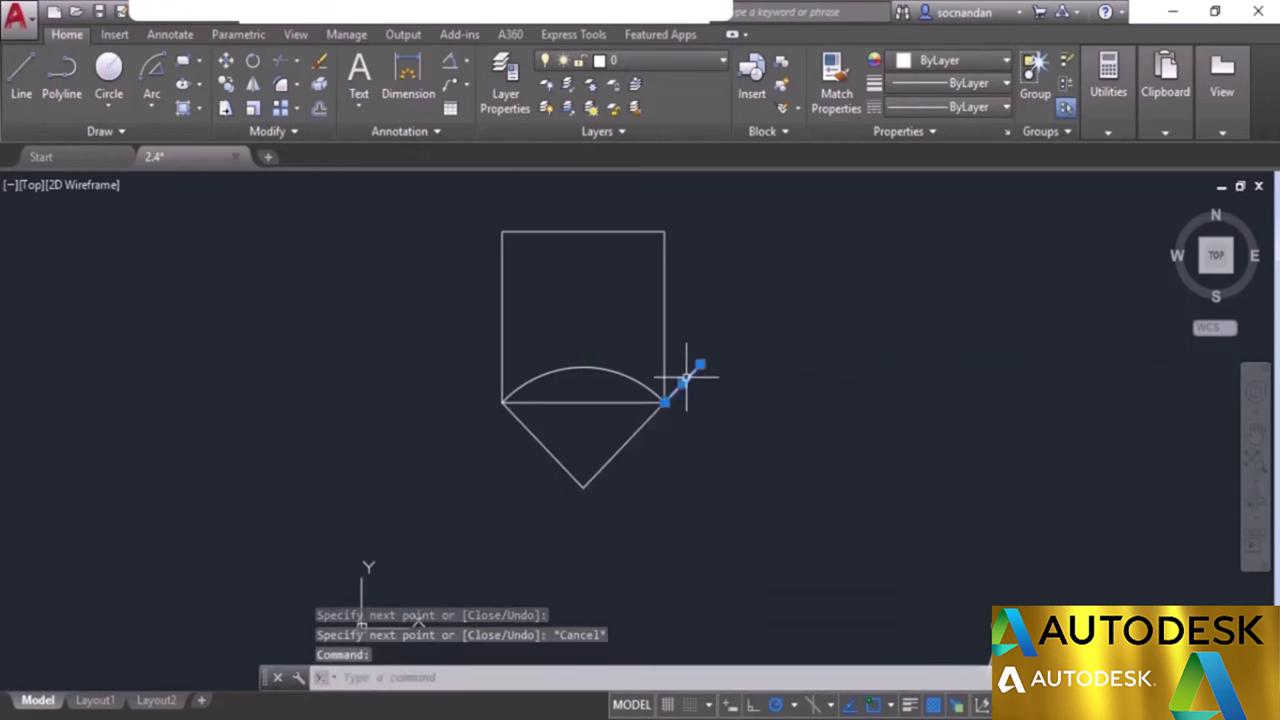
{"action": "right_click", "coordinate": [731, 239]}
{"action": "left_click", "coordinate": [776, 360]}
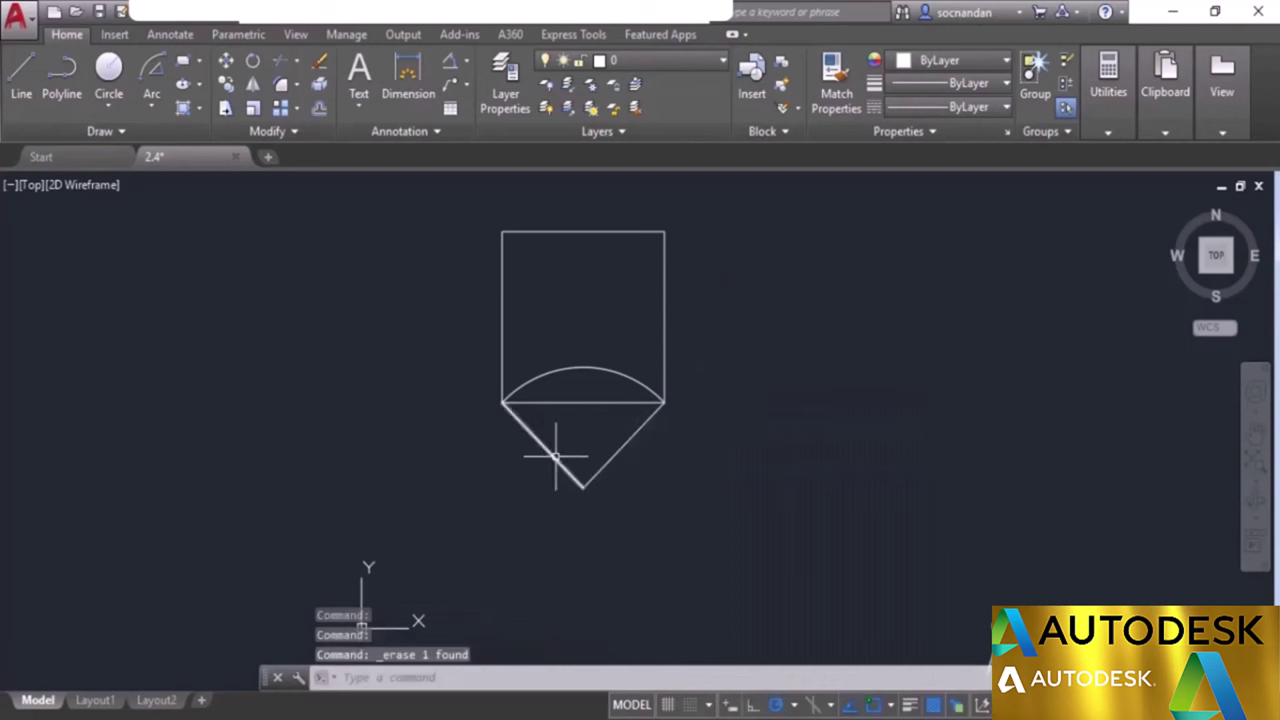
Add an angular dimension between the two lines meeting at the arc's center, placed just above their vertex.
{"action": "left_click", "coordinate": [452, 66]}
{"action": "left_click", "coordinate": [543, 447]}
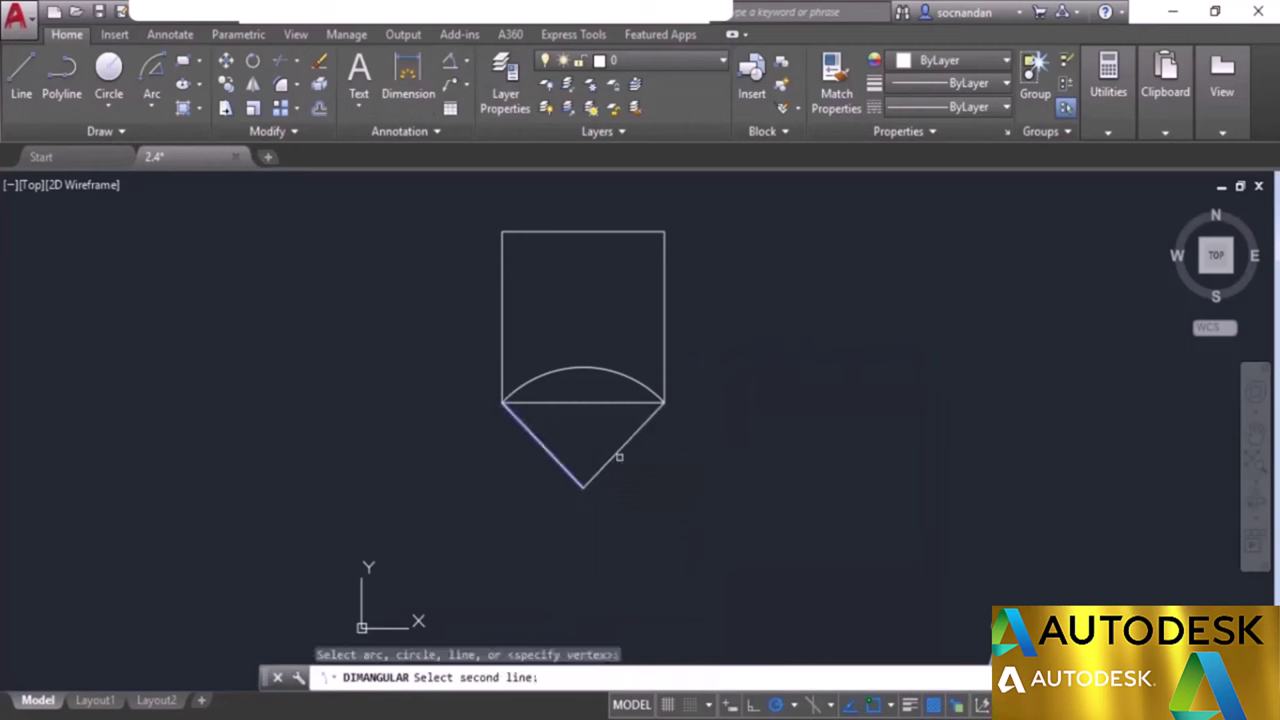
{"action": "left_click", "coordinate": [620, 446]}
{"action": "left_click", "coordinate": [584, 444]}
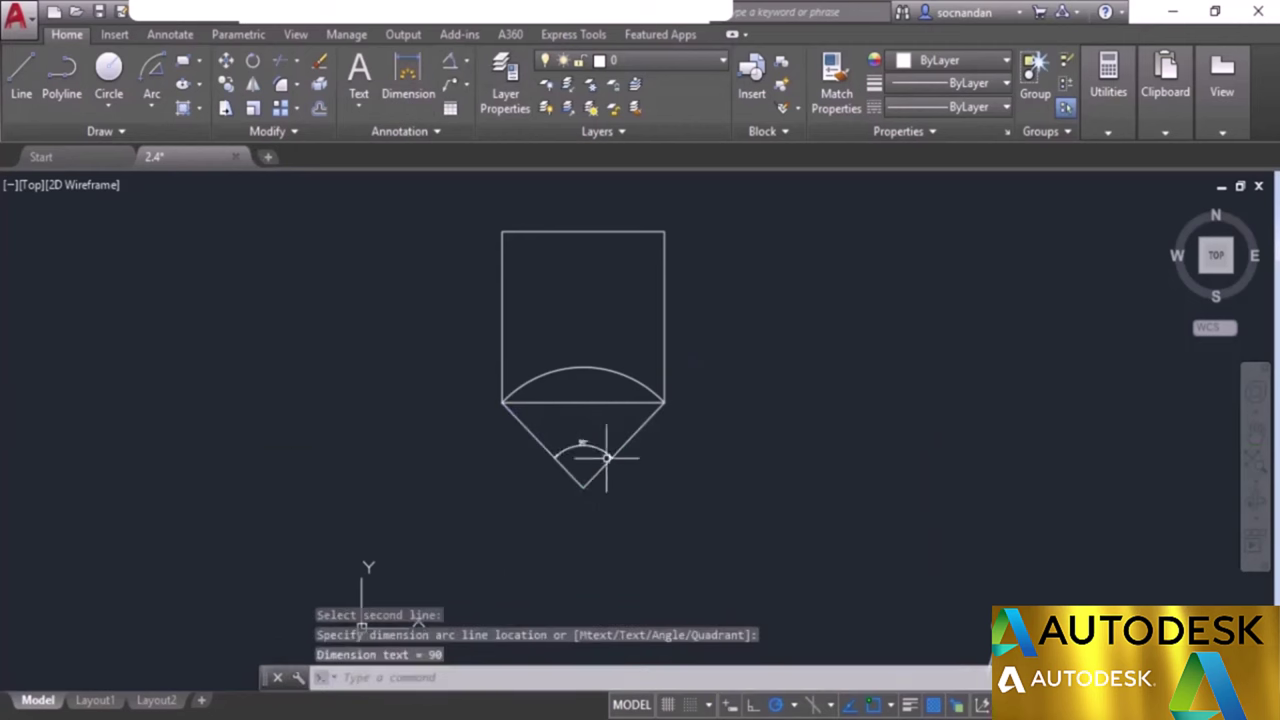
Erase the arc below the square's interior together with its two center lines and the angular dimension.
{"action": "scroll", "coordinate": [583, 445], "scroll_direction": "up", "scroll_amount": 4}
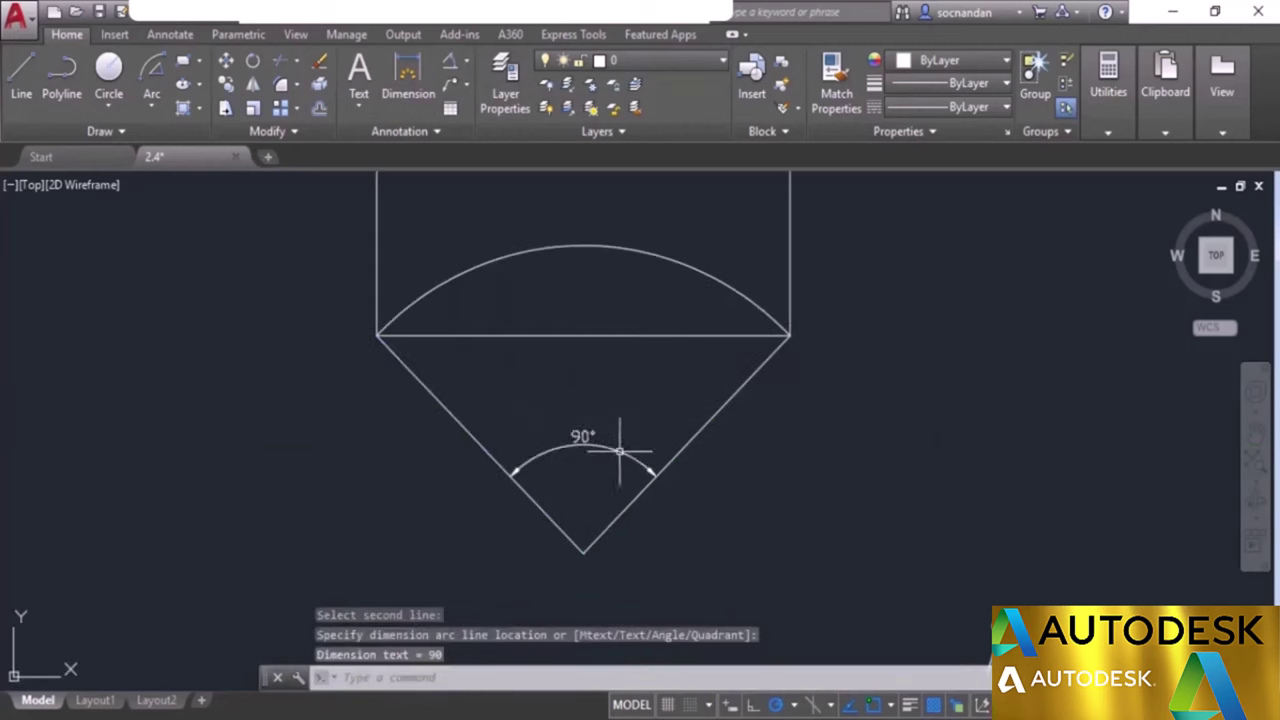
{"action": "left_click_drag", "start_coordinate": [594, 466], "coordinate": [556, 416]}
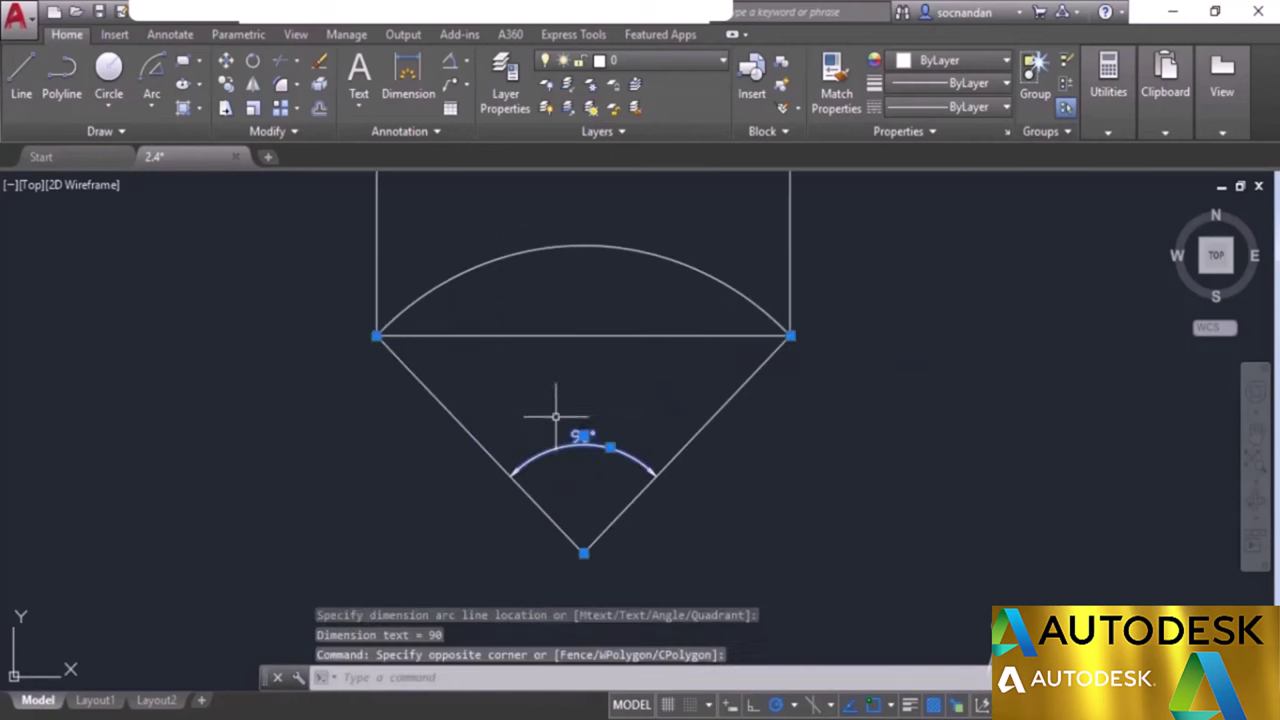
{"action": "left_click_drag", "start_coordinate": [656, 525], "coordinate": [493, 485]}
{"action": "left_click", "coordinate": [552, 248]}
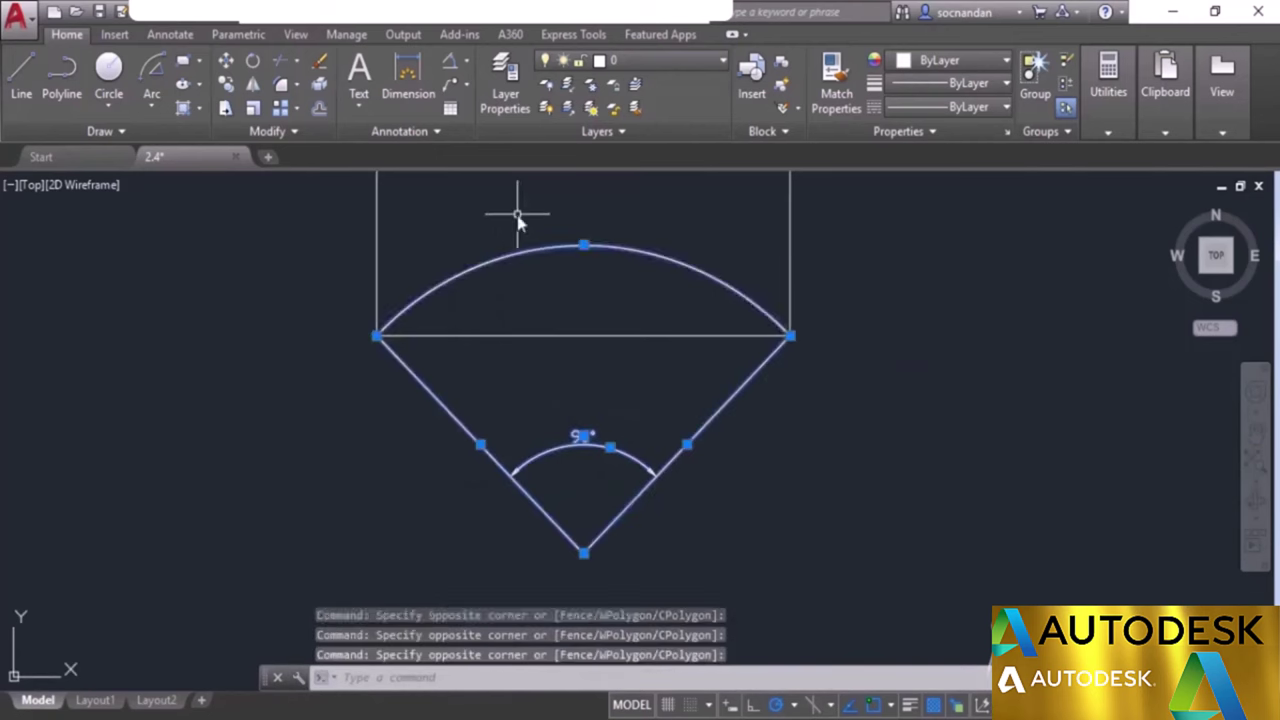
{"action": "right_click", "coordinate": [517, 212]}
{"action": "left_click", "coordinate": [586, 337]}
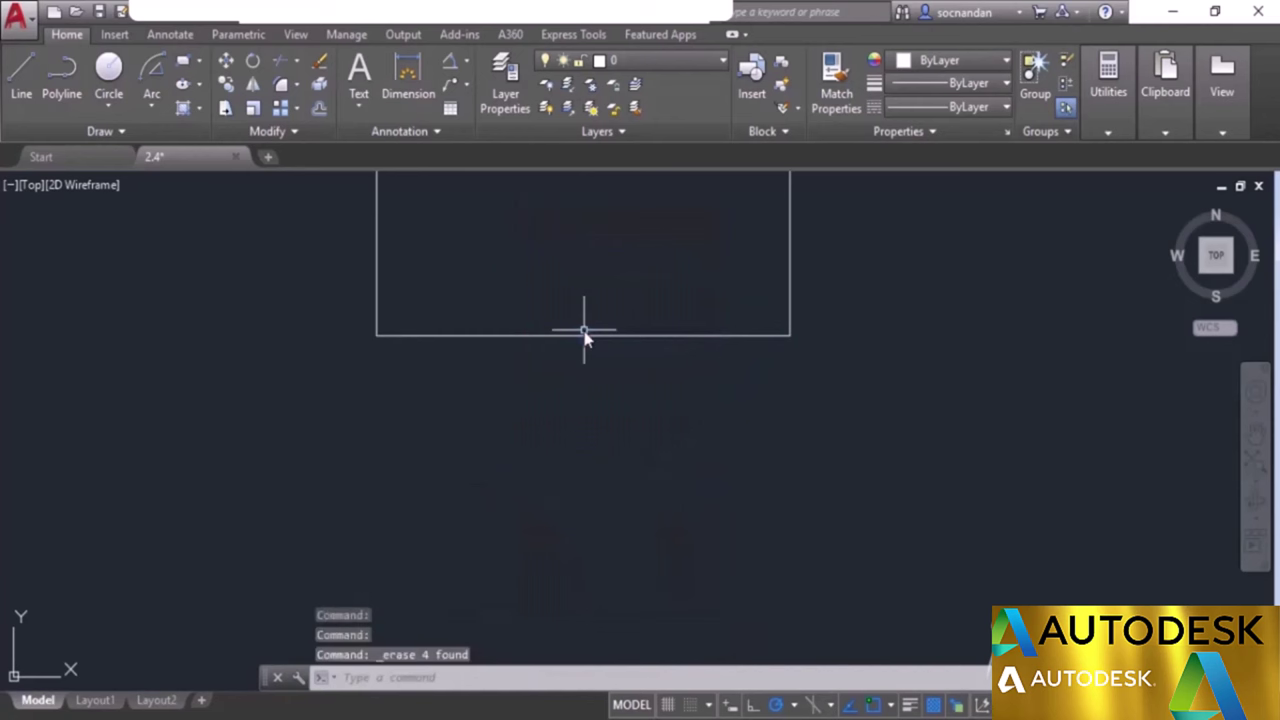
Draw a Start, End, Direction arc from the square's lower-right corner to its lower-left corner, with the start tangent pointing steeply up and left.
{"action": "scroll", "coordinate": [584, 327], "scroll_direction": "down", "scroll_amount": 4}
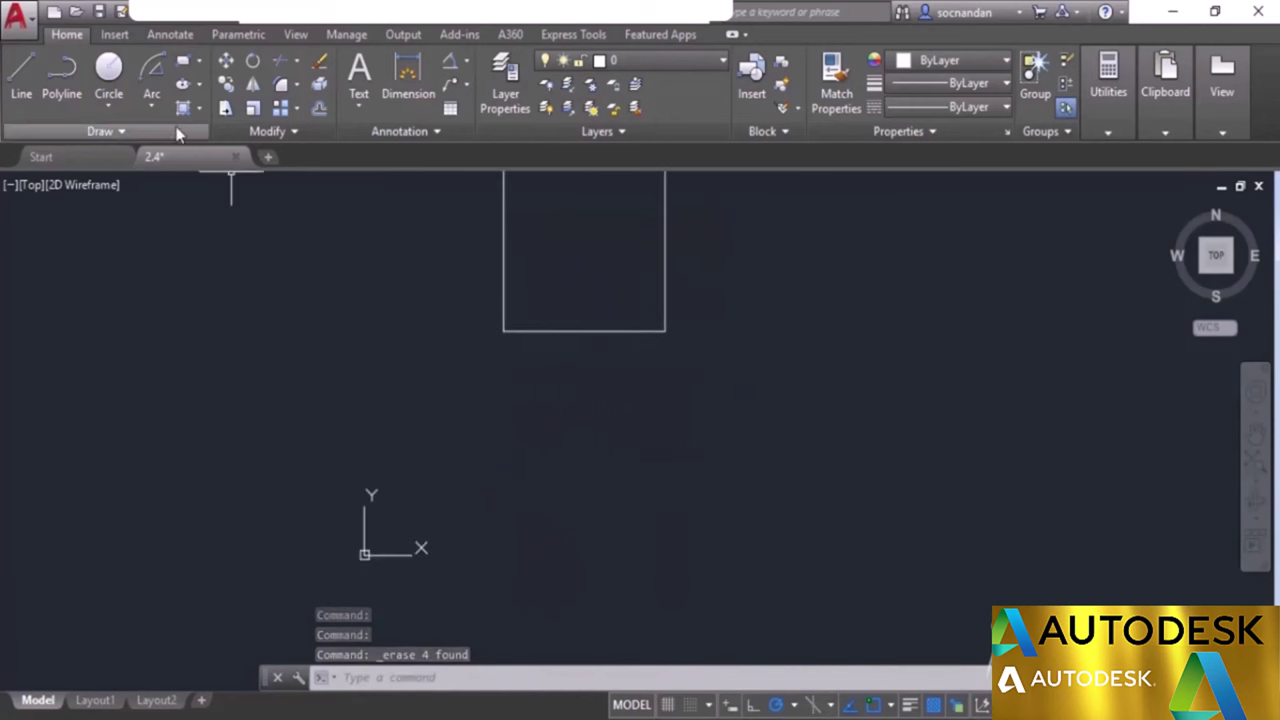
{"action": "left_click", "coordinate": [151, 100]}
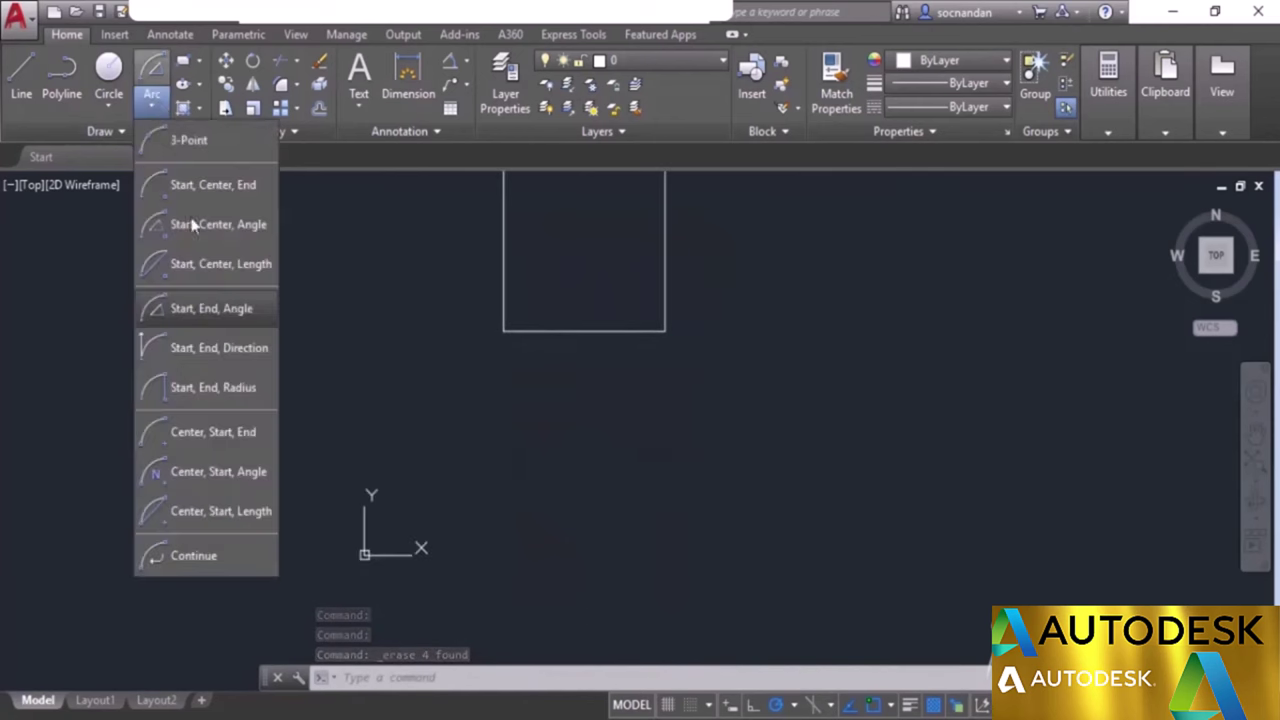
{"action": "left_click", "coordinate": [234, 350]}
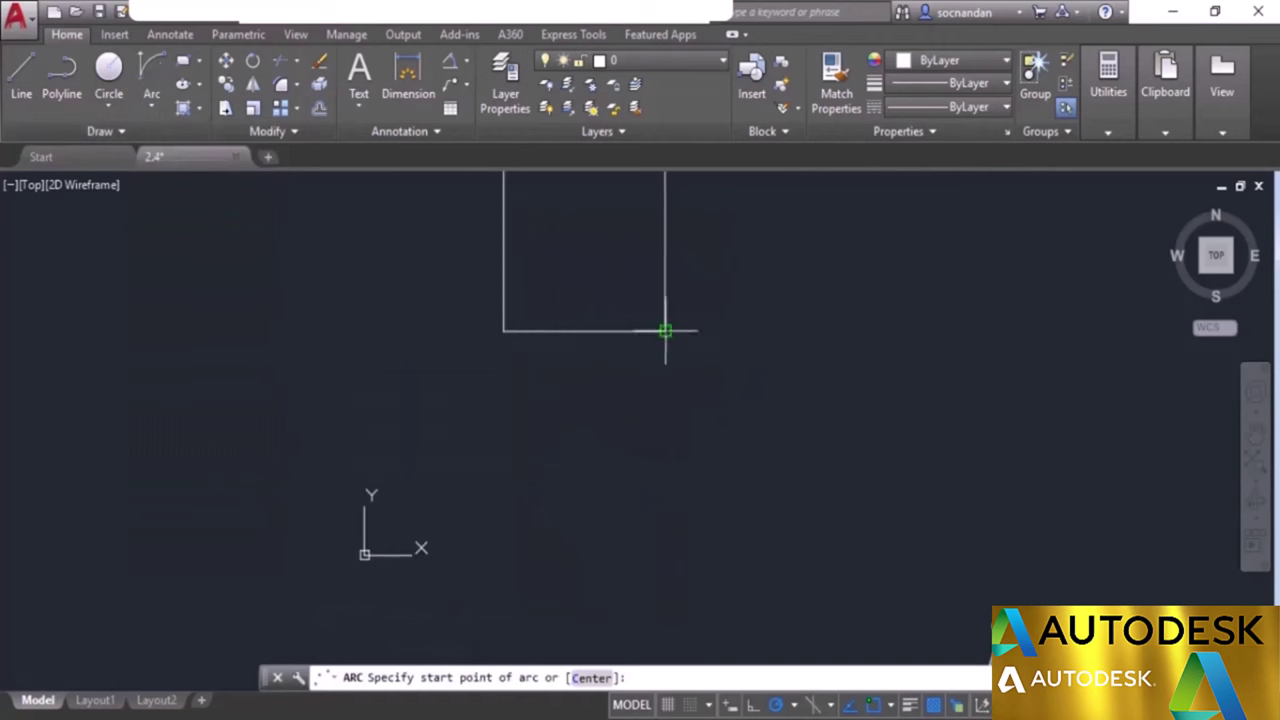
{"action": "left_click", "coordinate": [665, 330]}
{"action": "middle_click_drag", "start_coordinate": [643, 300], "coordinate": [683, 428]}
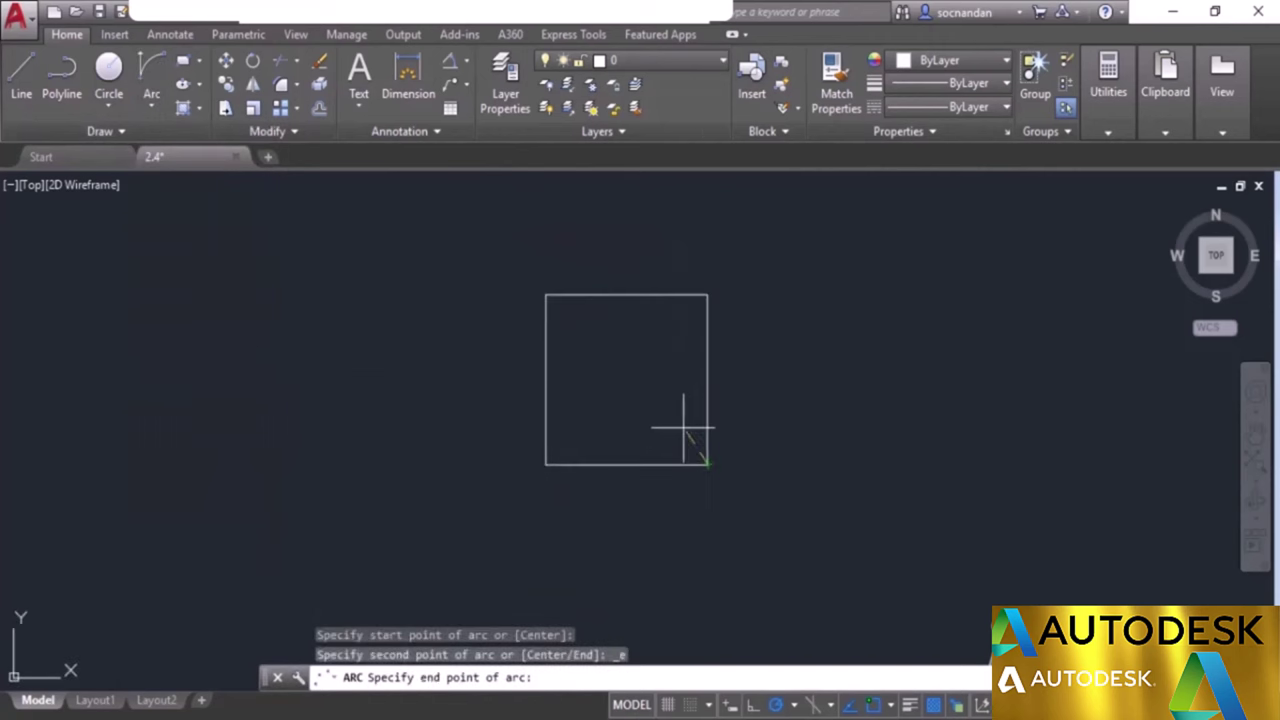
{"action": "left_click", "coordinate": [546, 463]}
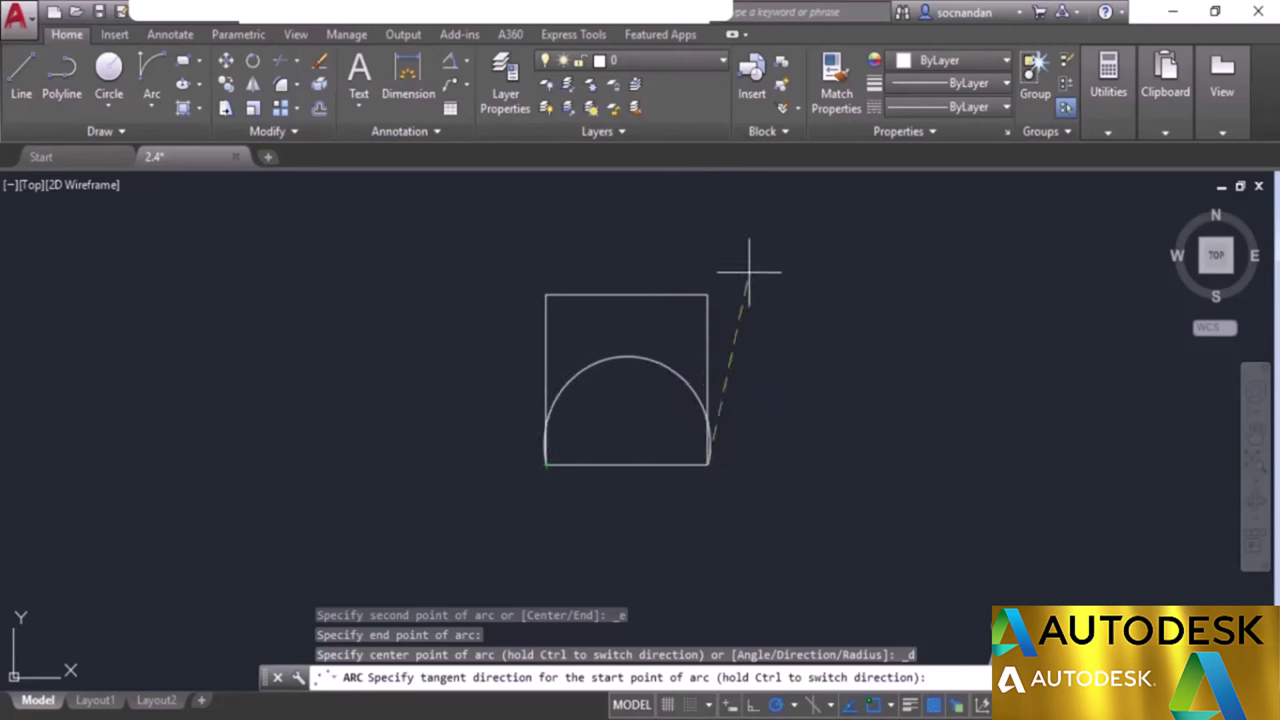
{"action": "left_click", "coordinate": [655, 237]}
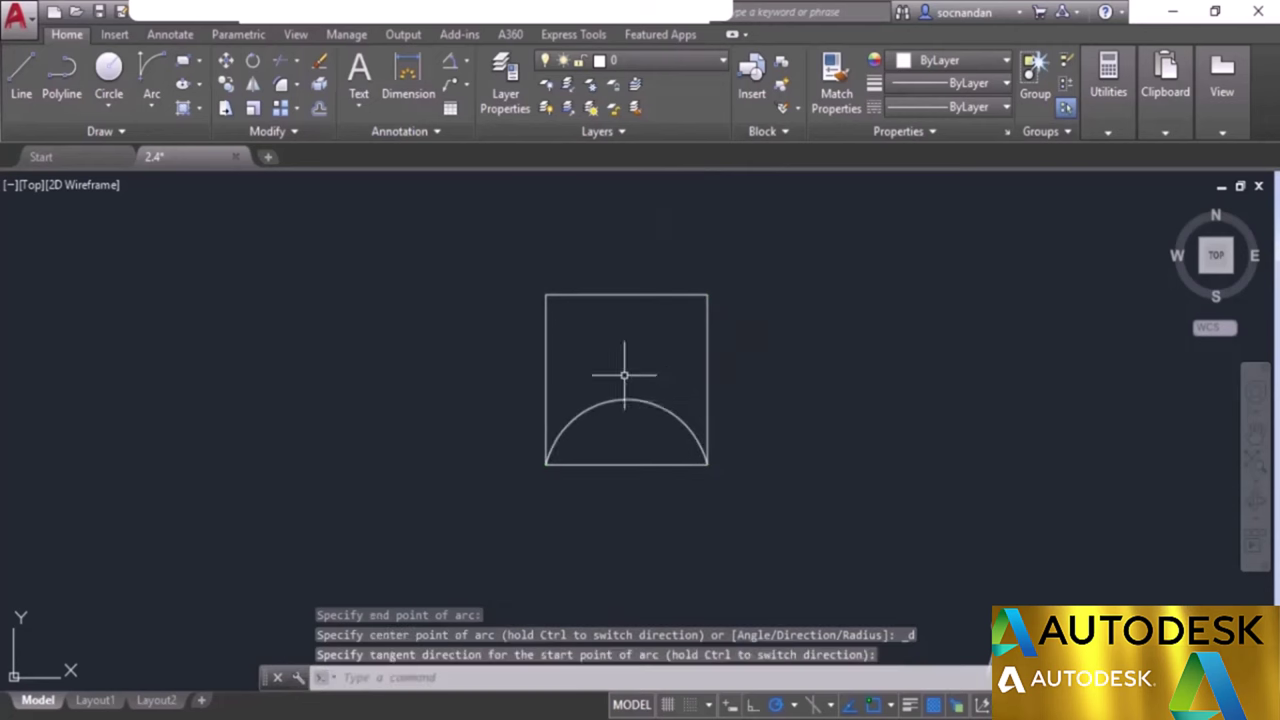
Draw a Start, End, Radius arc from the square's lower-right corner to its lower-left corner with a radius of 60.
{"action": "left_click", "coordinate": [150, 106]}
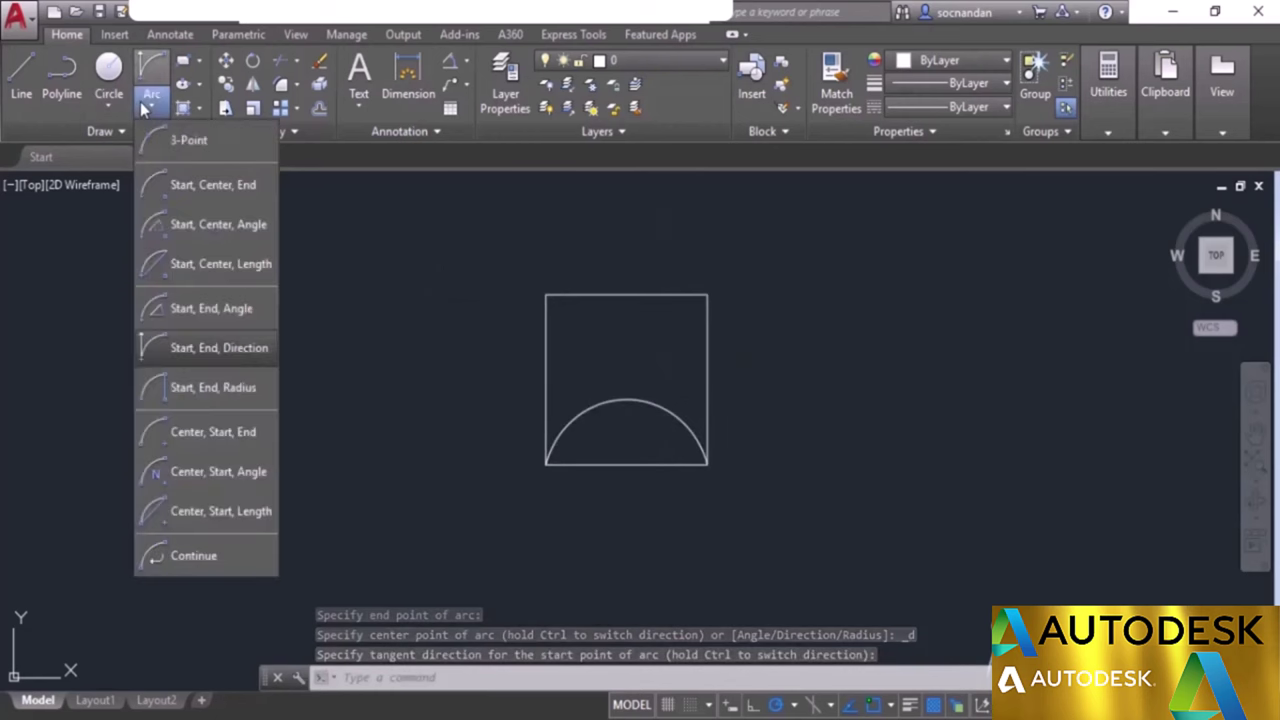
{"action": "left_click", "coordinate": [213, 387]}
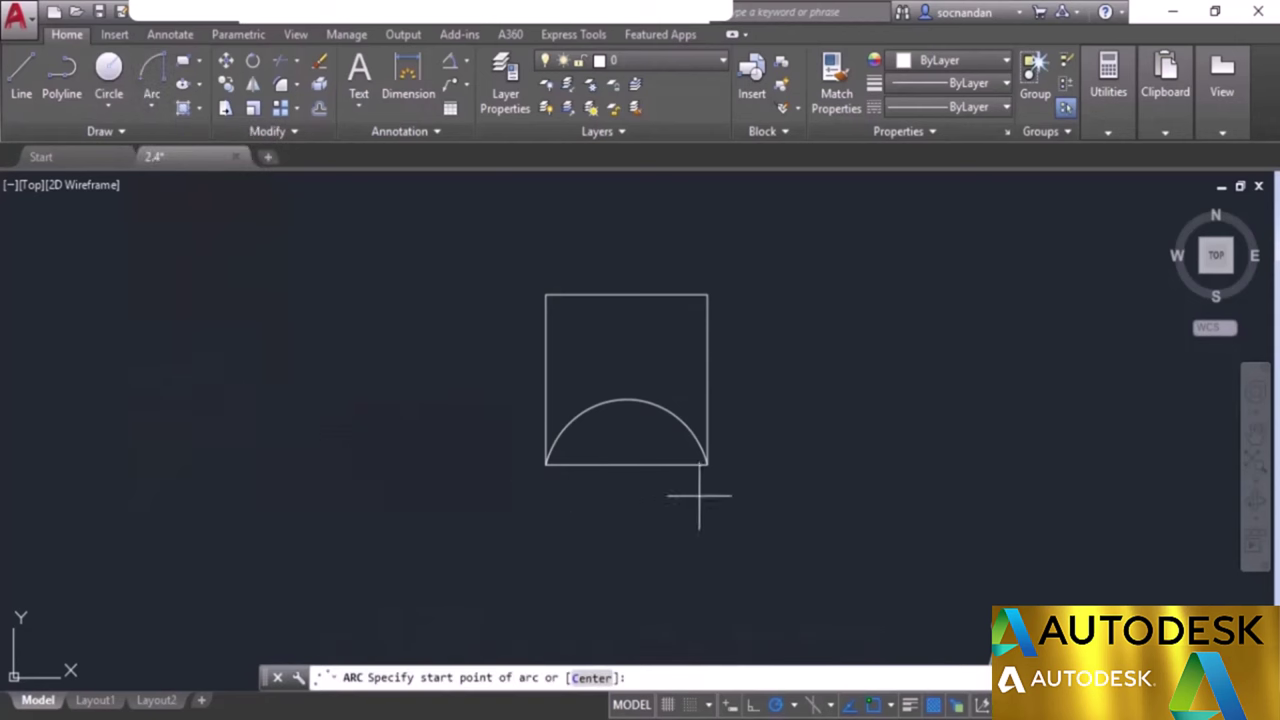
{"action": "left_click", "coordinate": [708, 464]}
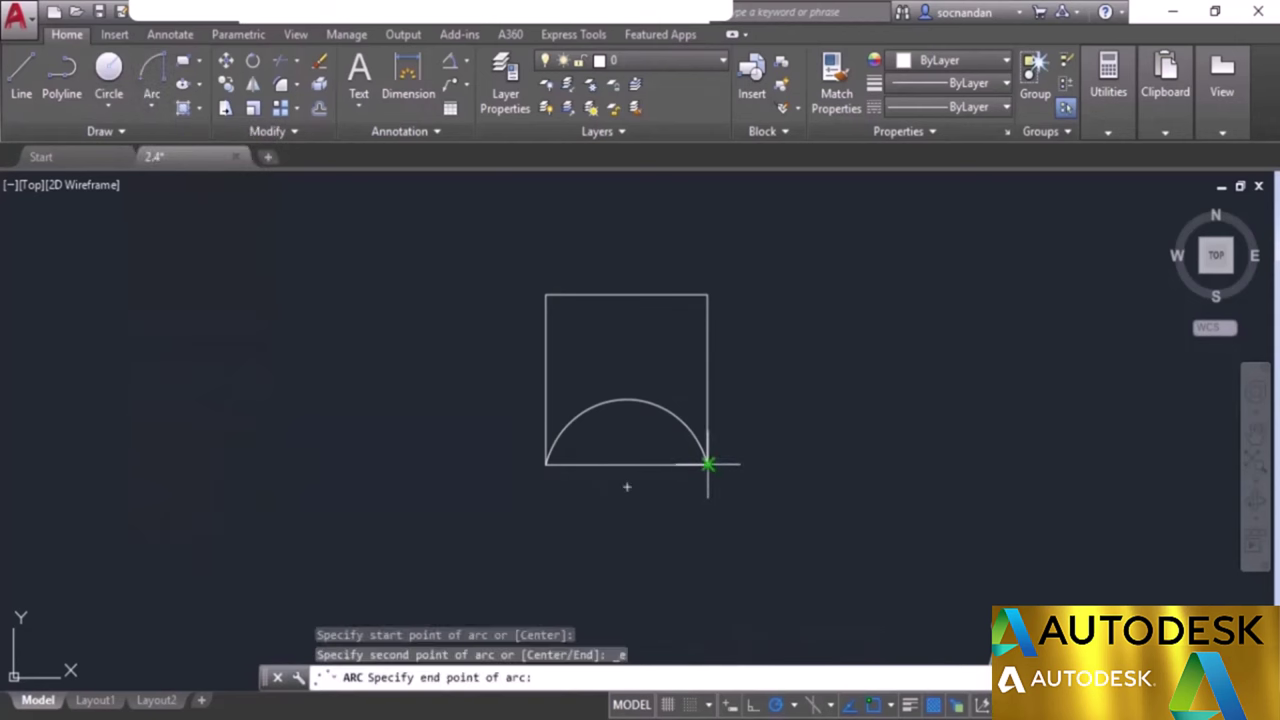
{"action": "left_click", "coordinate": [547, 462]}
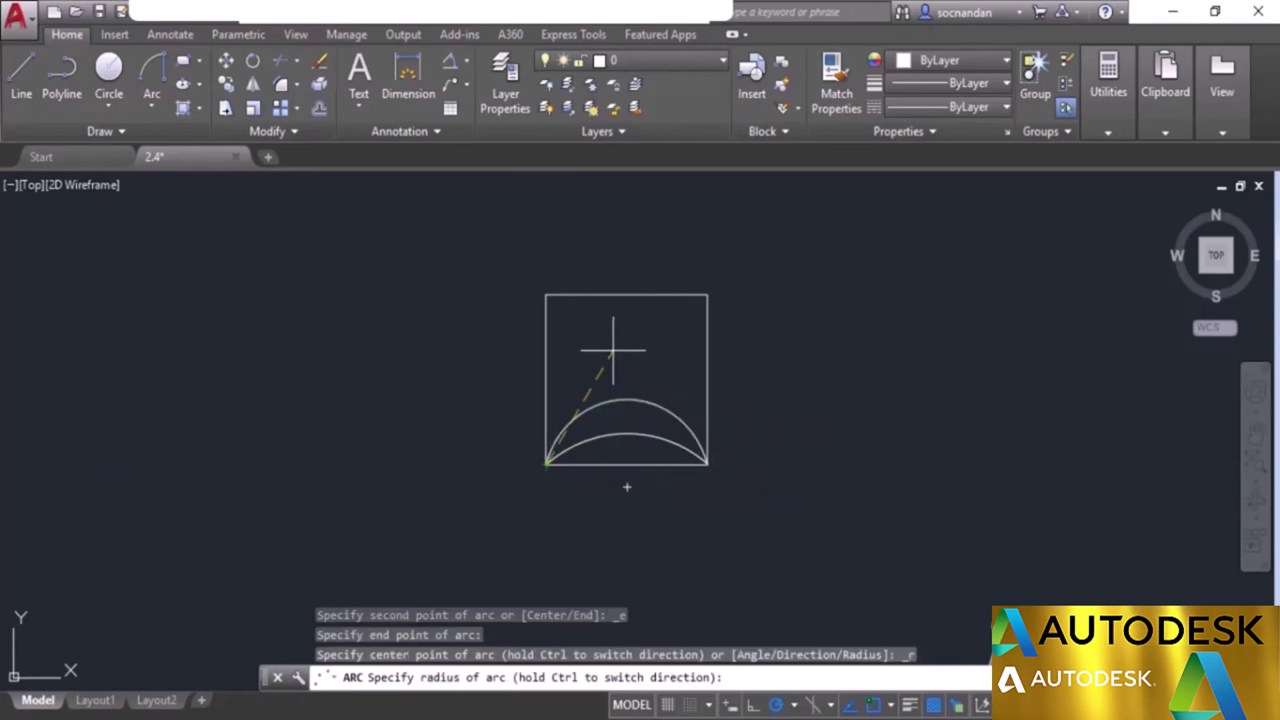
{"action": "type", "text": "60"}
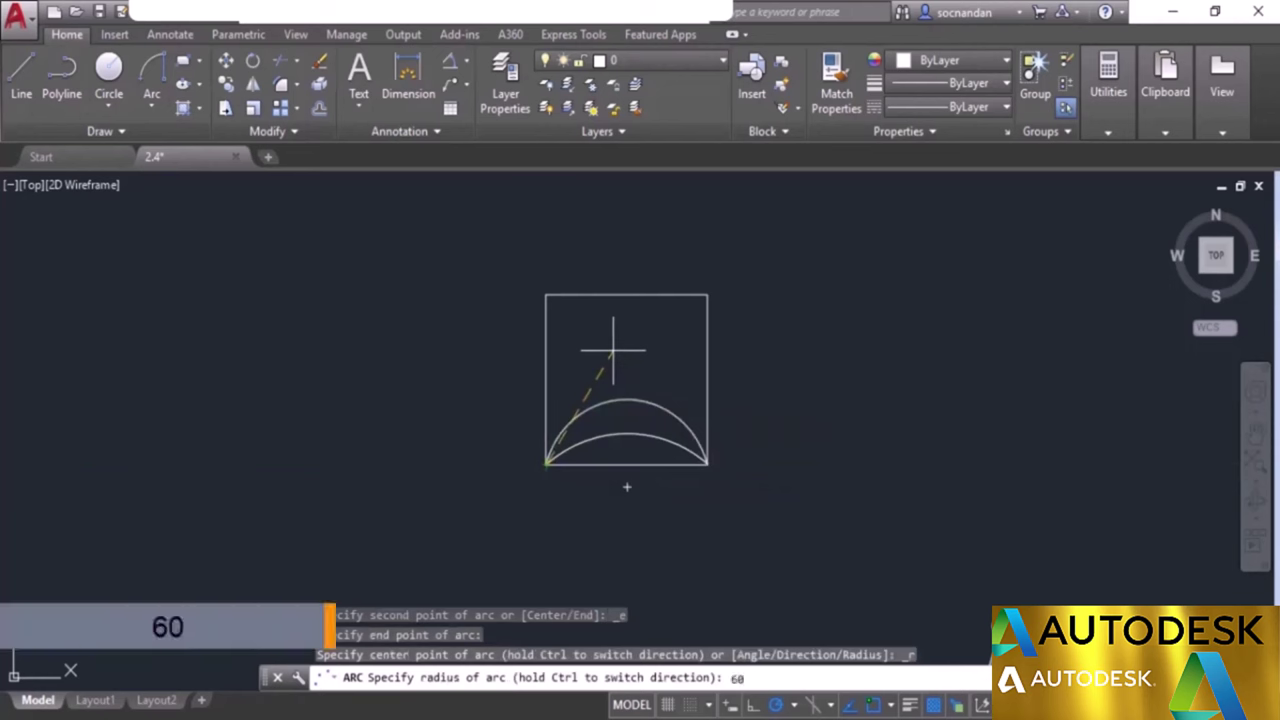
{"action": "key", "text": "Return"}
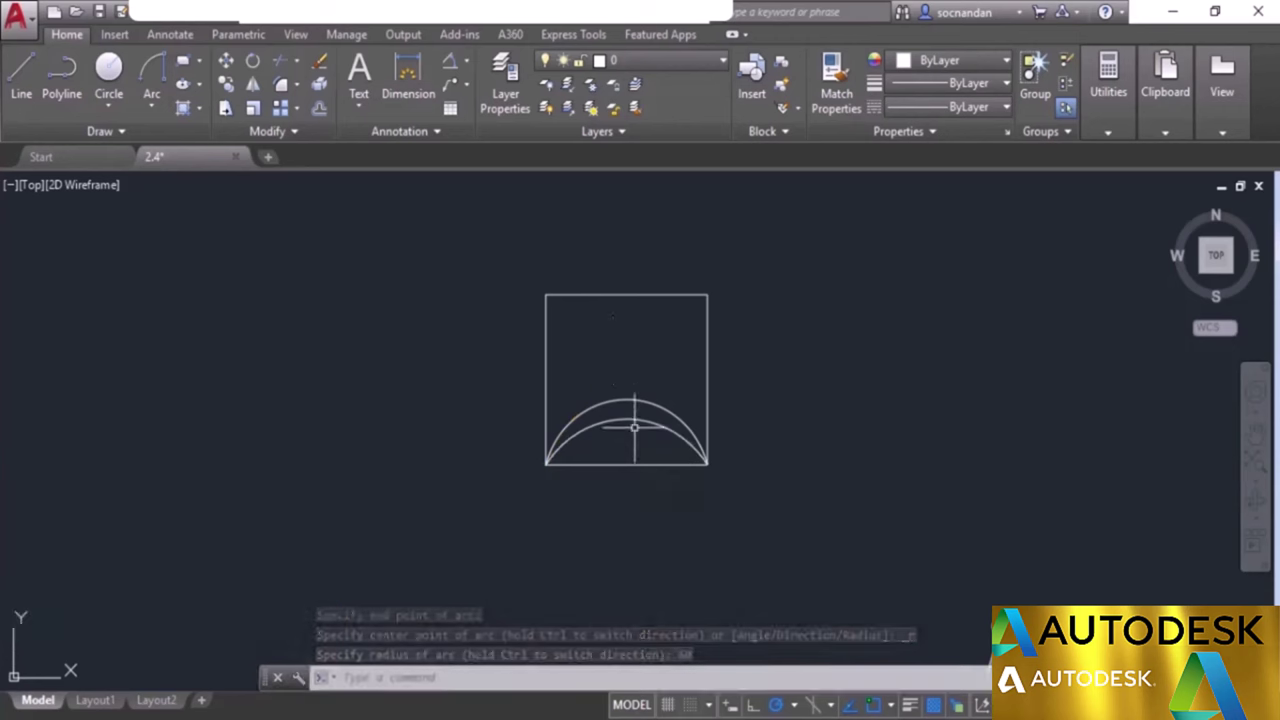
Erase both arcs inside the square.
{"action": "left_click", "coordinate": [634, 427]}
{"action": "left_click", "coordinate": [603, 345]}
{"action": "right_click", "coordinate": [603, 266]}
{"action": "left_click", "coordinate": [650, 387]}
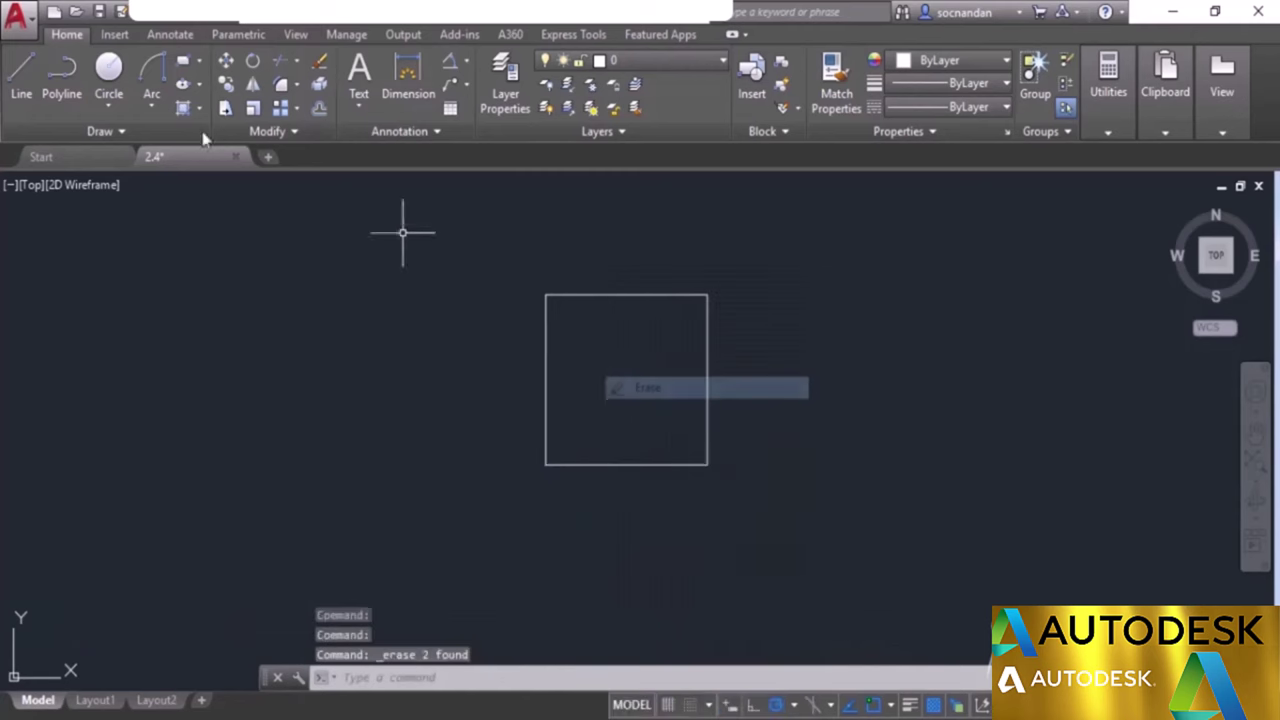
Draw a Center, Start, End arc centered on the bottom edge's midpoint, from the square's lower-right corner to its lower-left corner.
{"action": "left_click", "coordinate": [153, 104]}
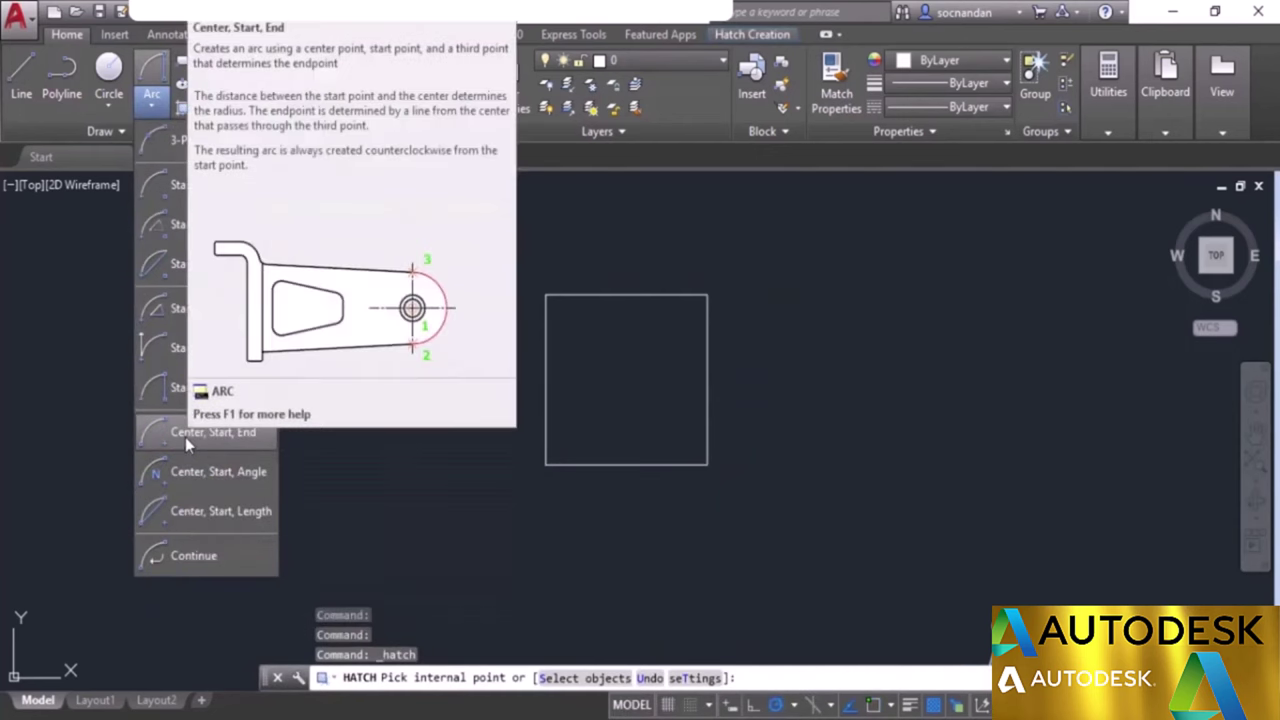
{"action": "left_click", "coordinate": [236, 434]}
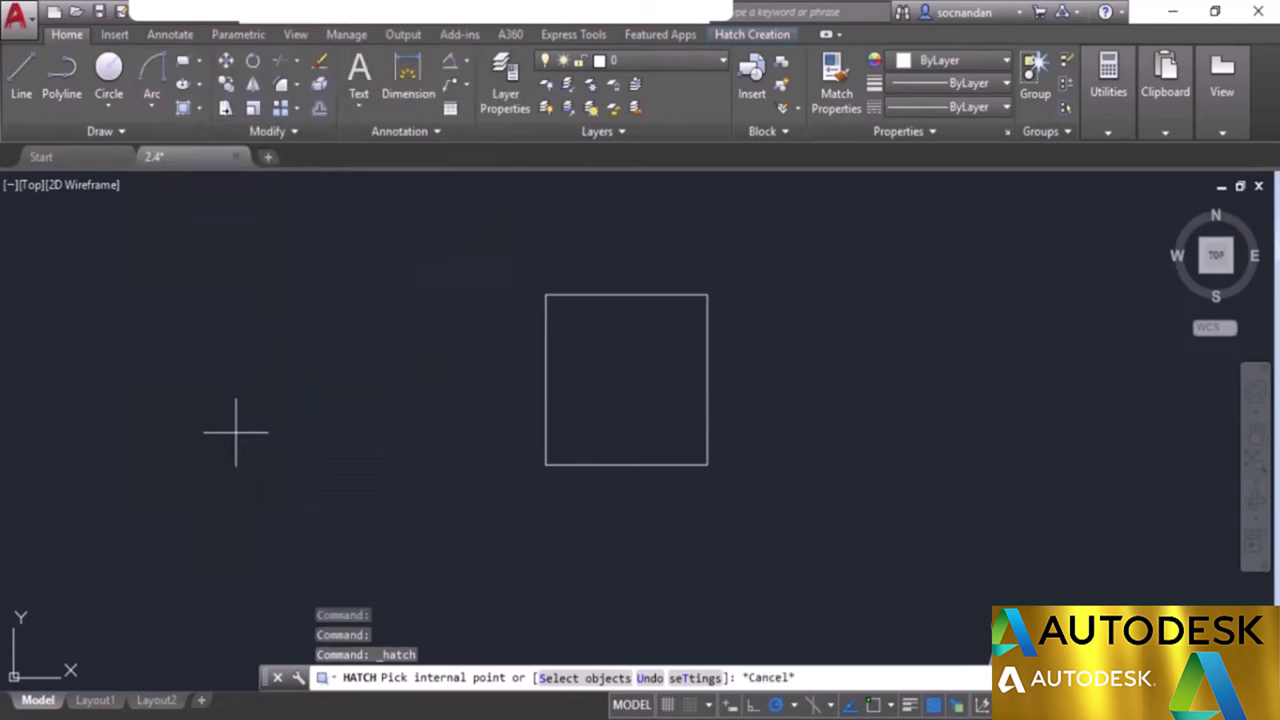
{"action": "left_click", "coordinate": [627, 465]}
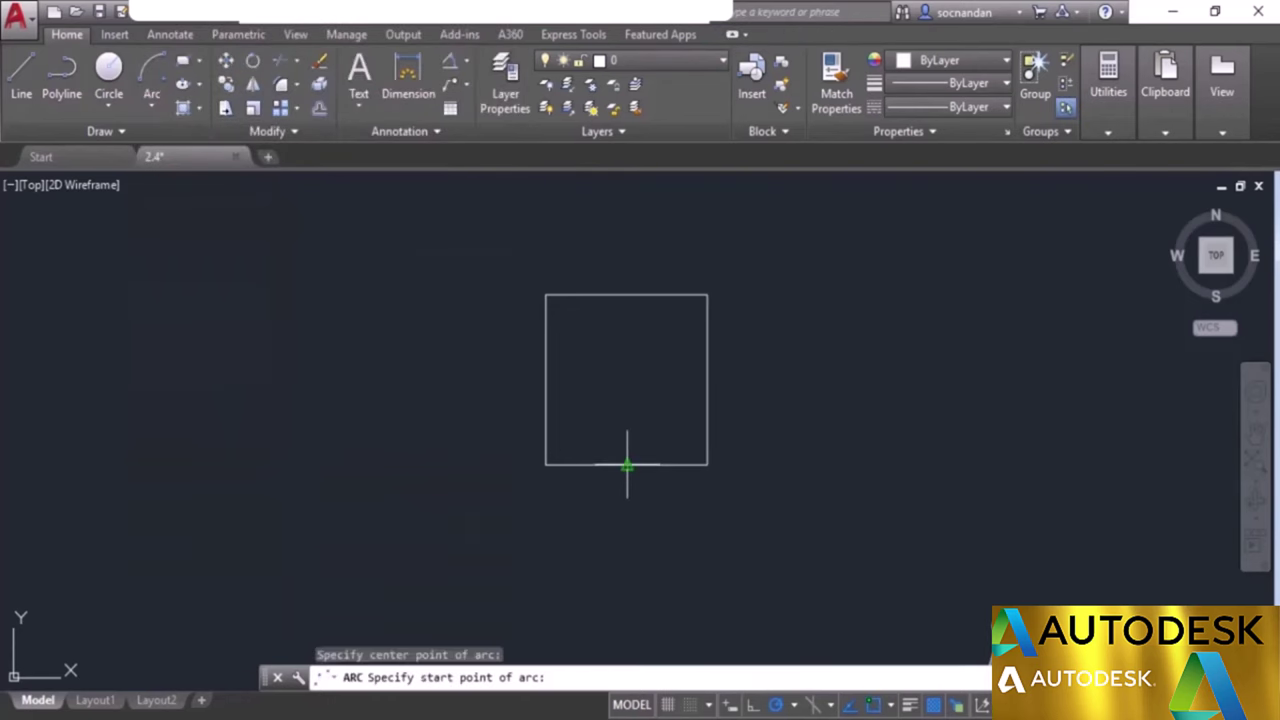
{"action": "left_click", "coordinate": [707, 465]}
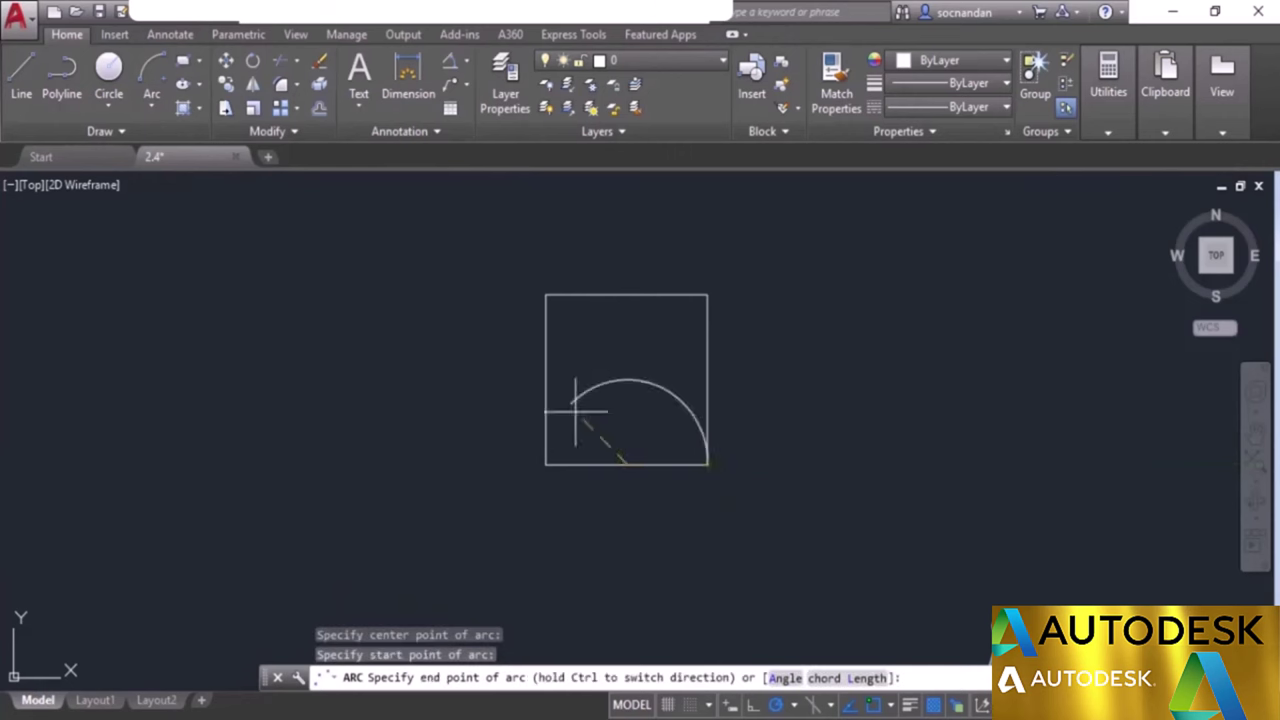
{"action": "left_click", "coordinate": [546, 464]}
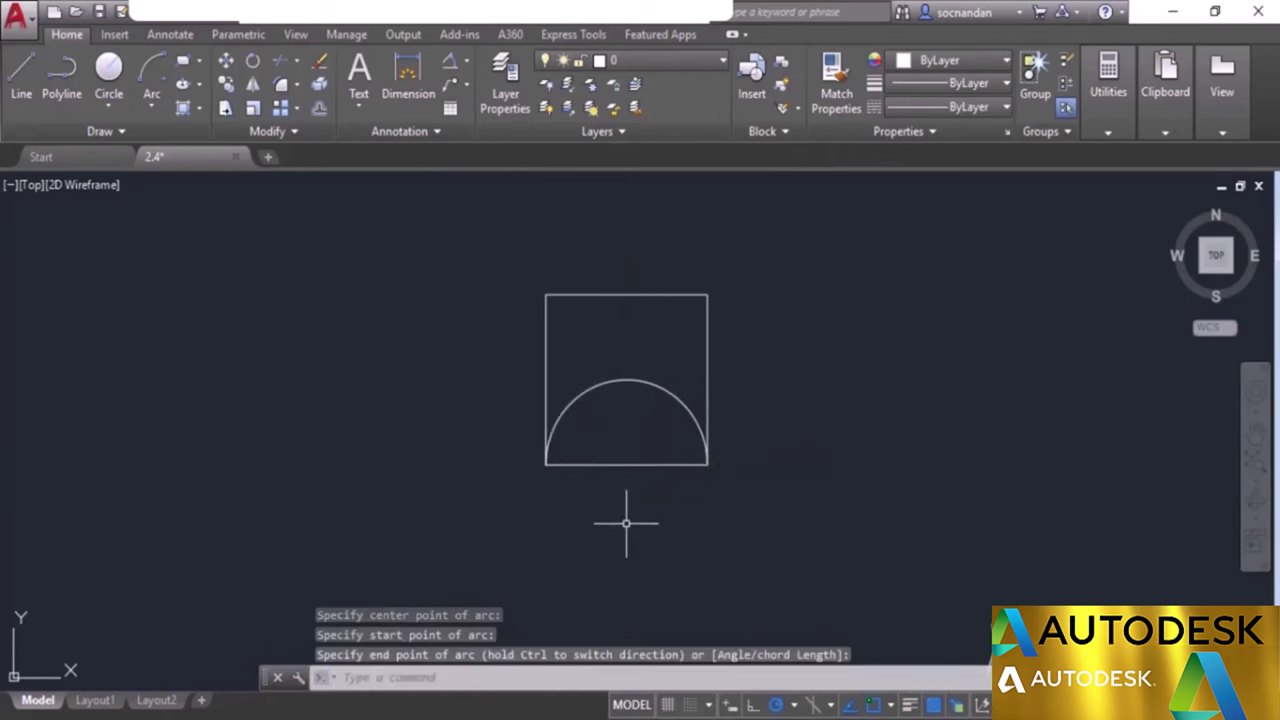
Erase the semicircular arc inside the square.
{"action": "left_click", "coordinate": [684, 405]}
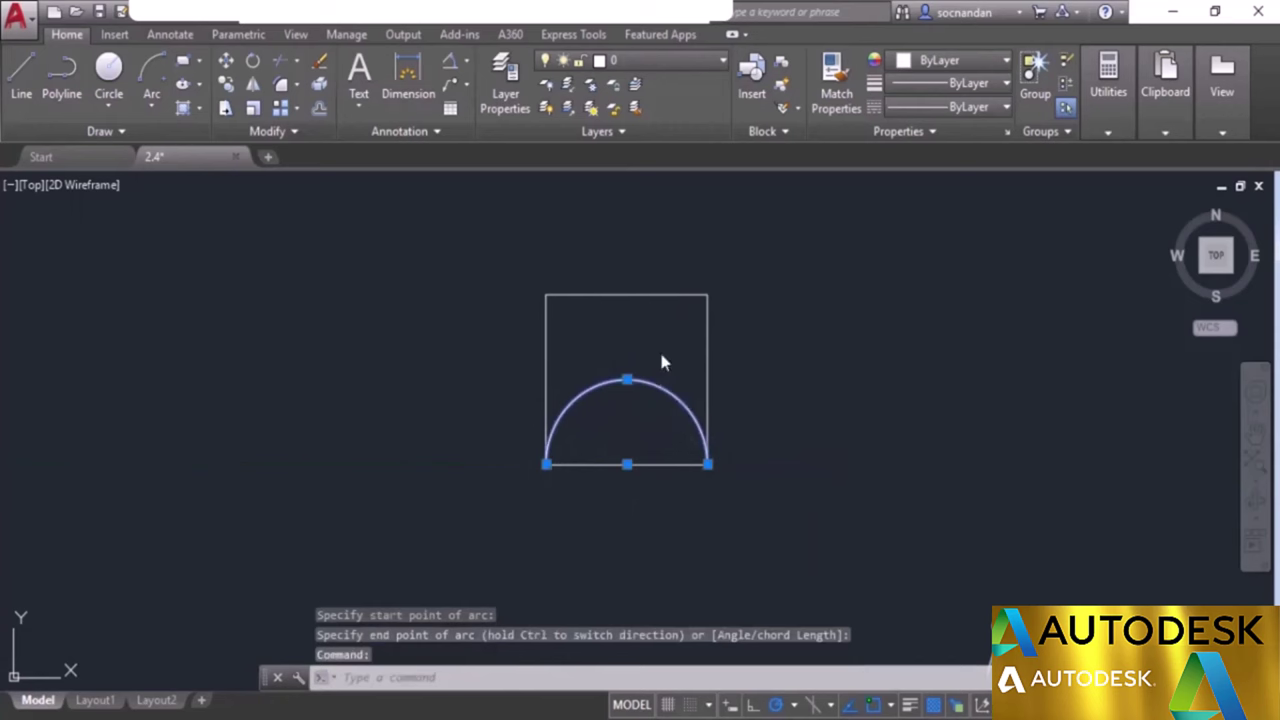
{"action": "right_click", "coordinate": [661, 362]}
{"action": "left_click", "coordinate": [680, 358]}
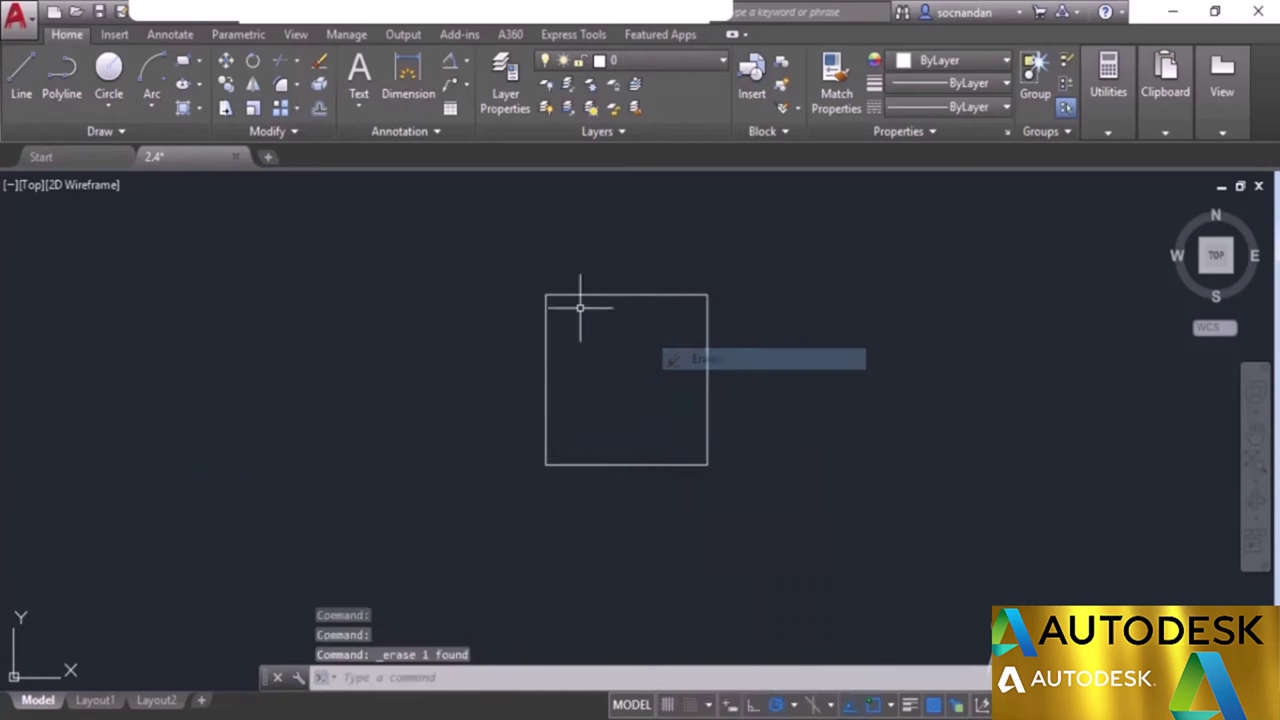
Draw a Center, Start, End arc centered on the bottom edge's midpoint, starting at the square's lower-left corner and ending at its lower-right corner.
{"action": "left_click", "coordinate": [148, 98]}
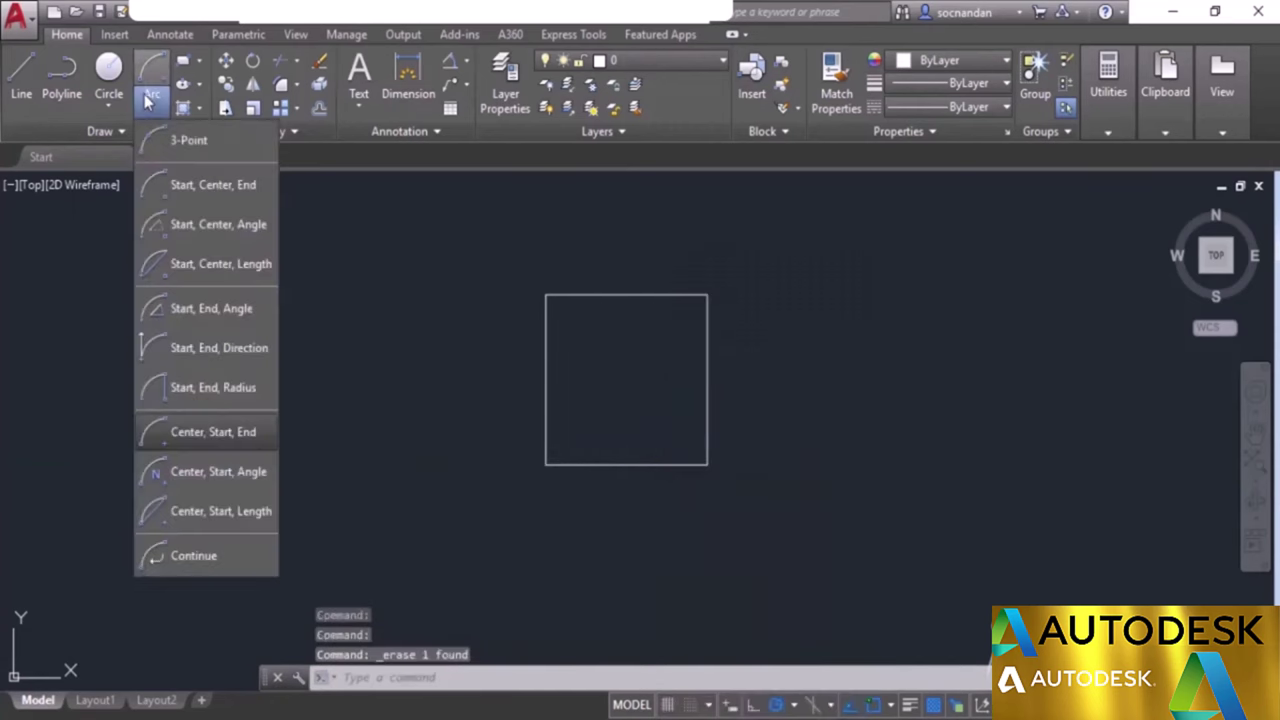
{"action": "left_click", "coordinate": [217, 439]}
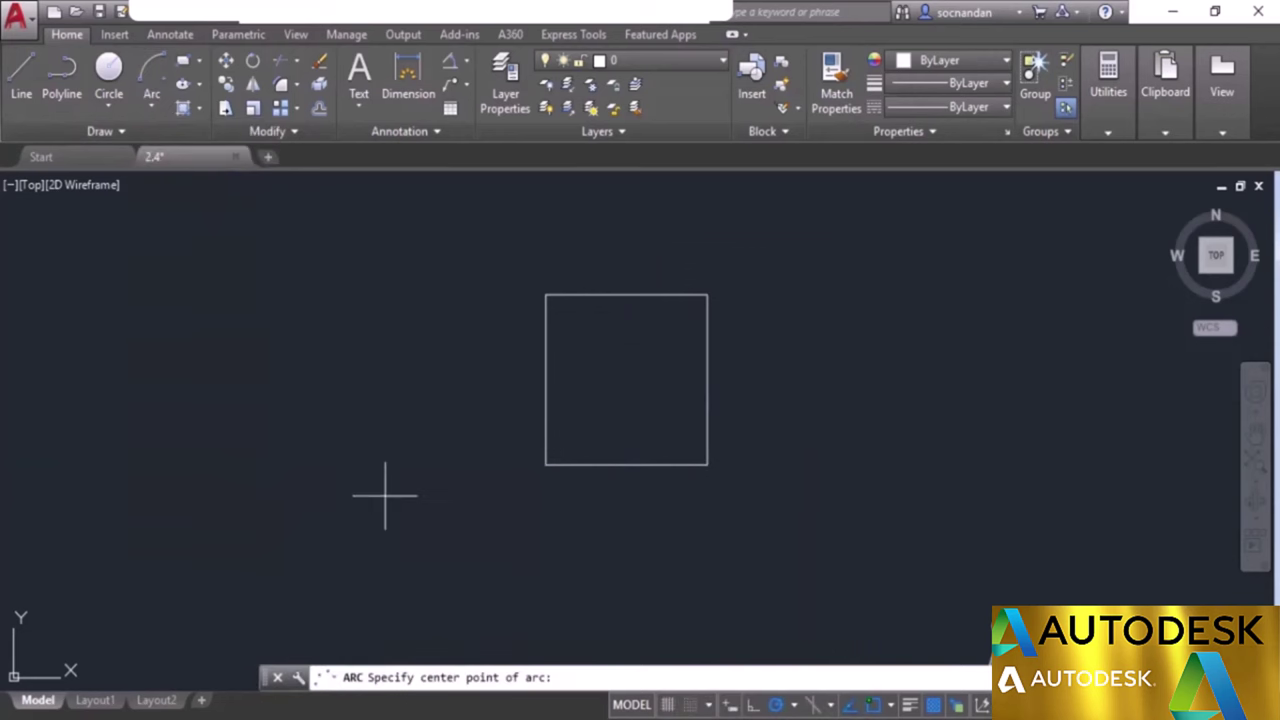
{"action": "left_click", "coordinate": [627, 464]}
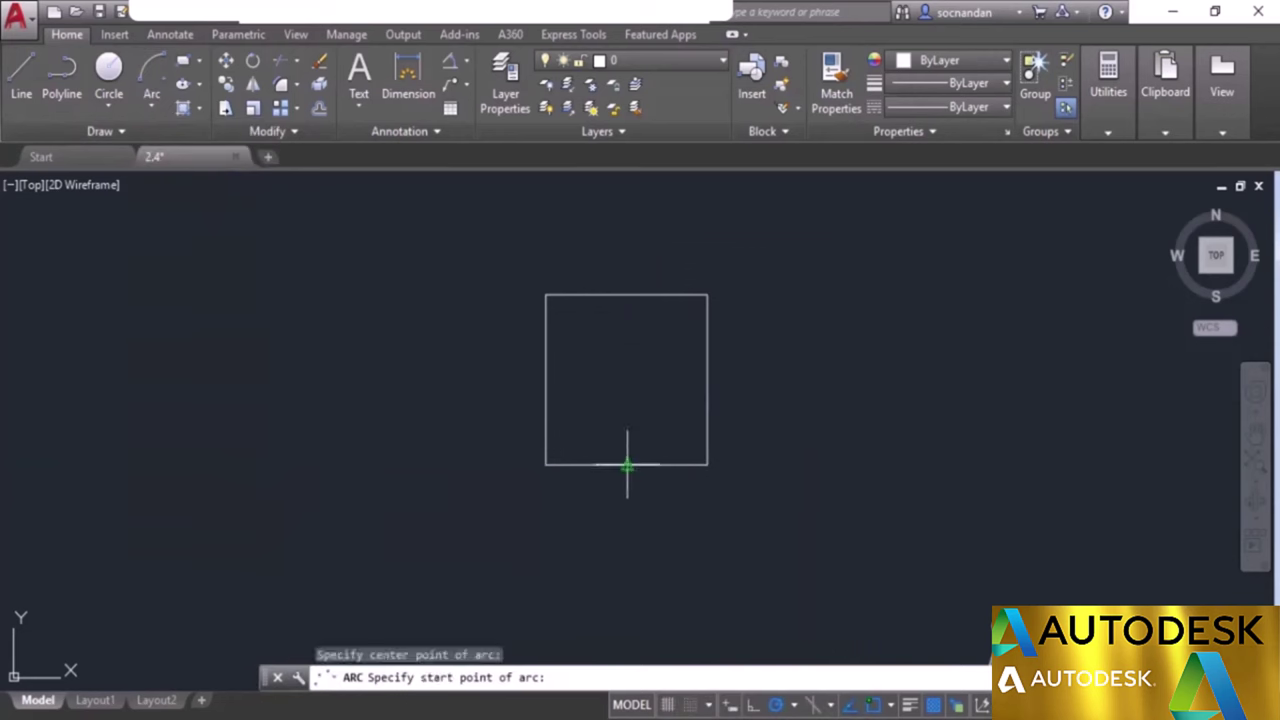
{"action": "left_click", "coordinate": [546, 464]}
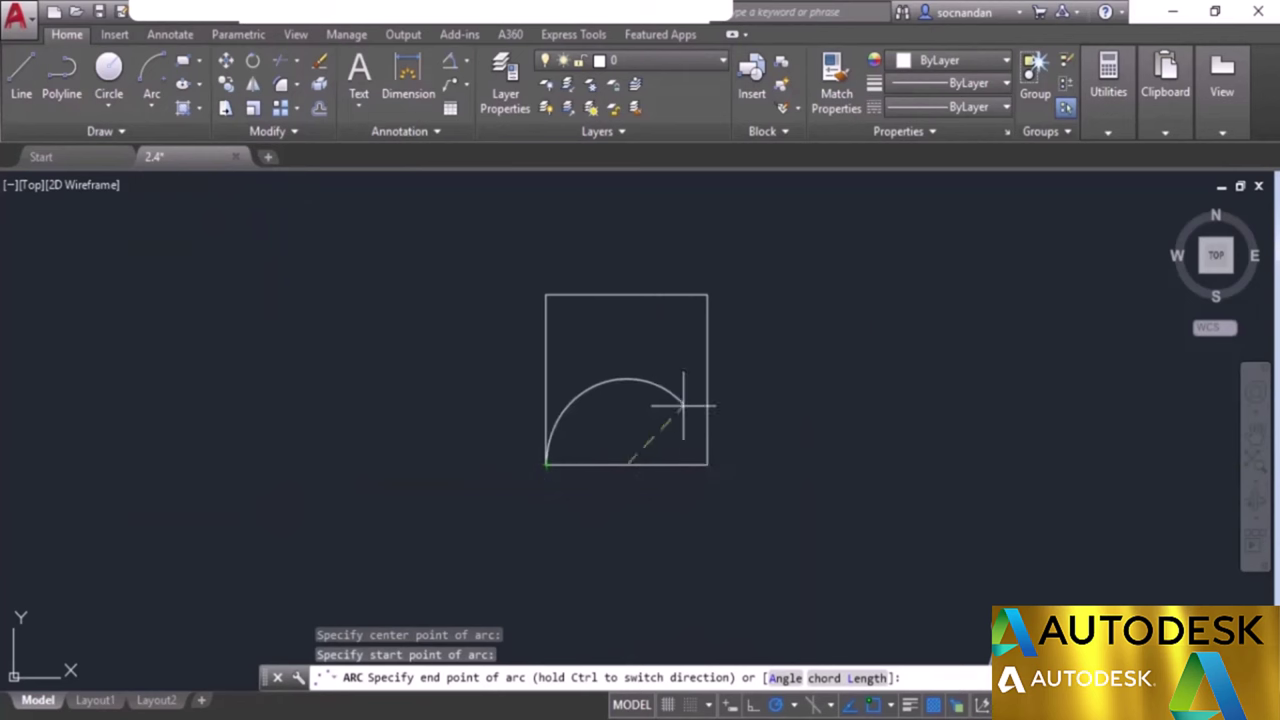
{"action": "left_click", "coordinate": [707, 464]}
Select the semicircular arc below the square and erase it.
{"action": "left_click", "coordinate": [743, 543]}
{"action": "left_click", "coordinate": [629, 506]}
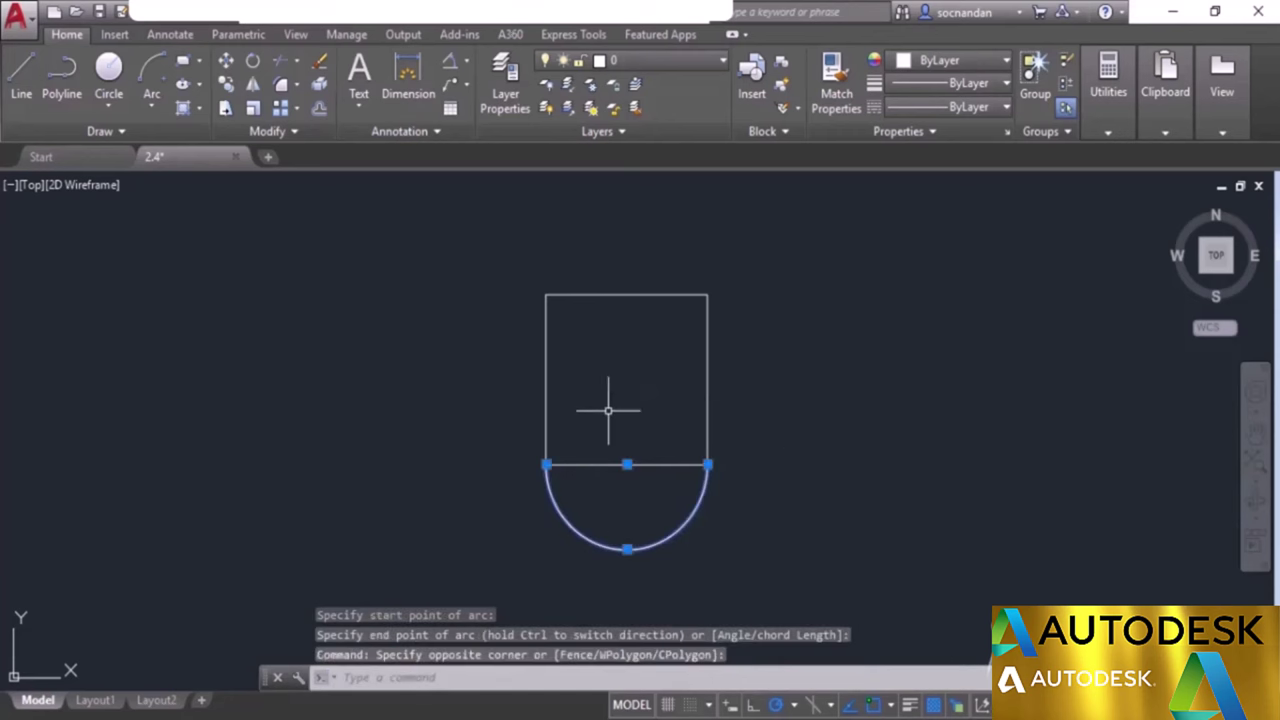
{"action": "key", "text": "Escape"}
{"action": "left_click", "coordinate": [594, 509]}
{"action": "left_click", "coordinate": [514, 514]}
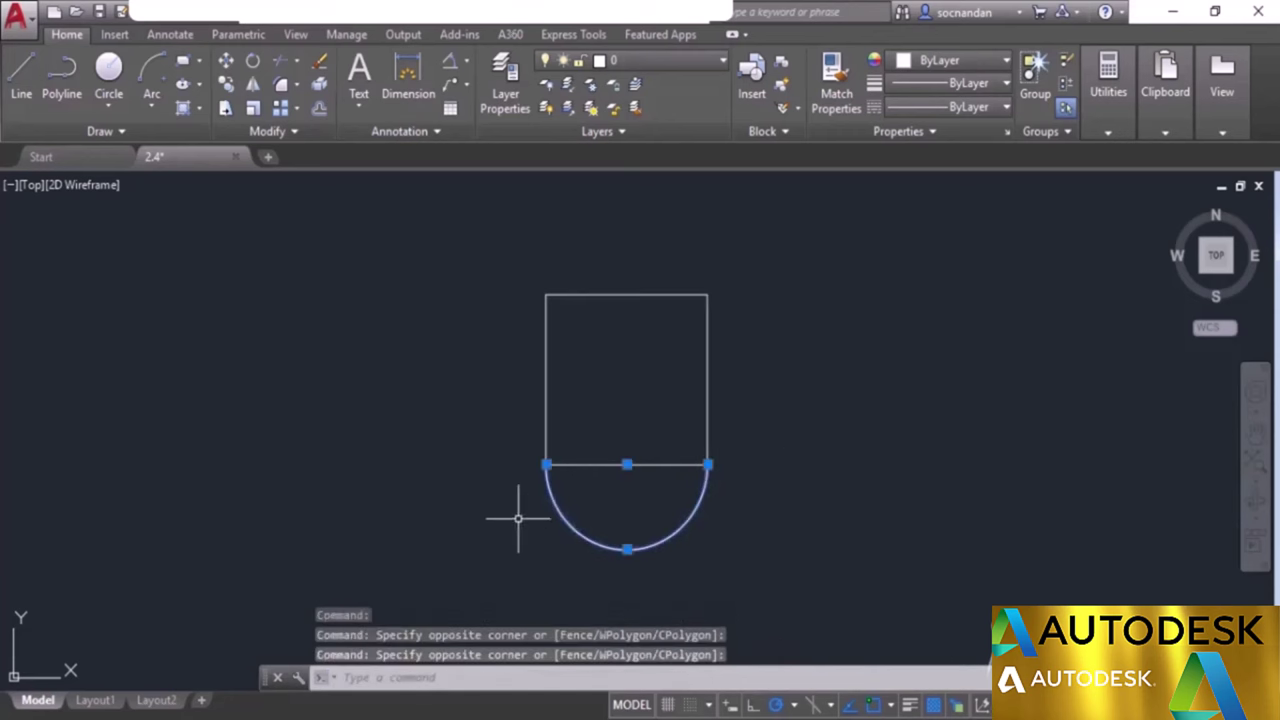
{"action": "right_click", "coordinate": [618, 349]}
{"action": "left_click", "coordinate": [645, 360]}
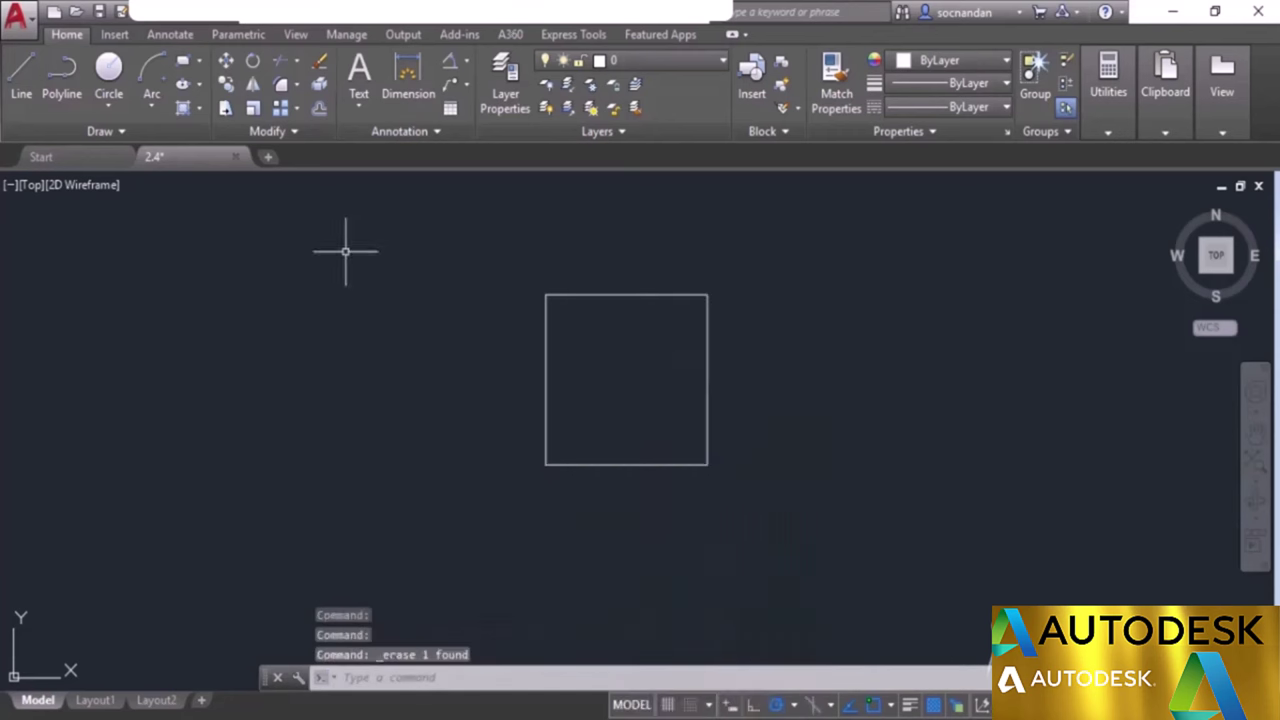
Draw a Center, Start, Angle arc centered on the bottom edge's midpoint, starting at the square's lower-right corner with a 90-degree included angle.
{"action": "left_click", "coordinate": [151, 100]}
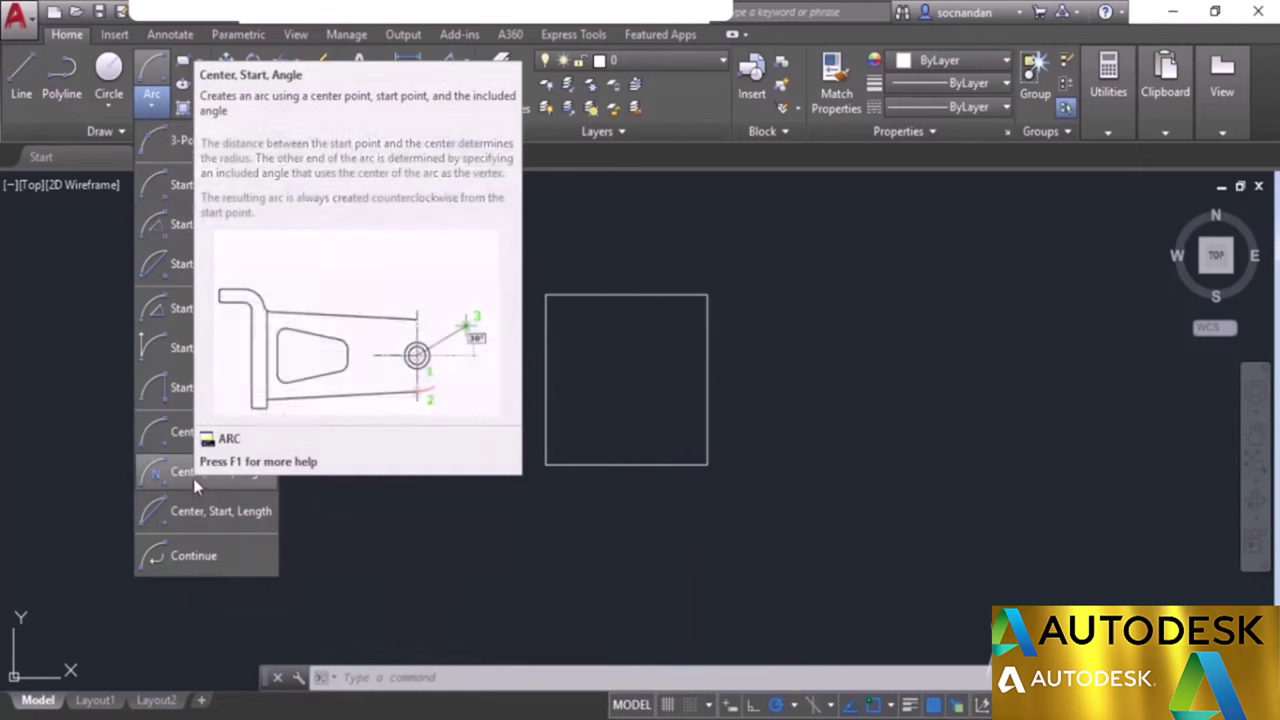
{"action": "left_click", "coordinate": [251, 478]}
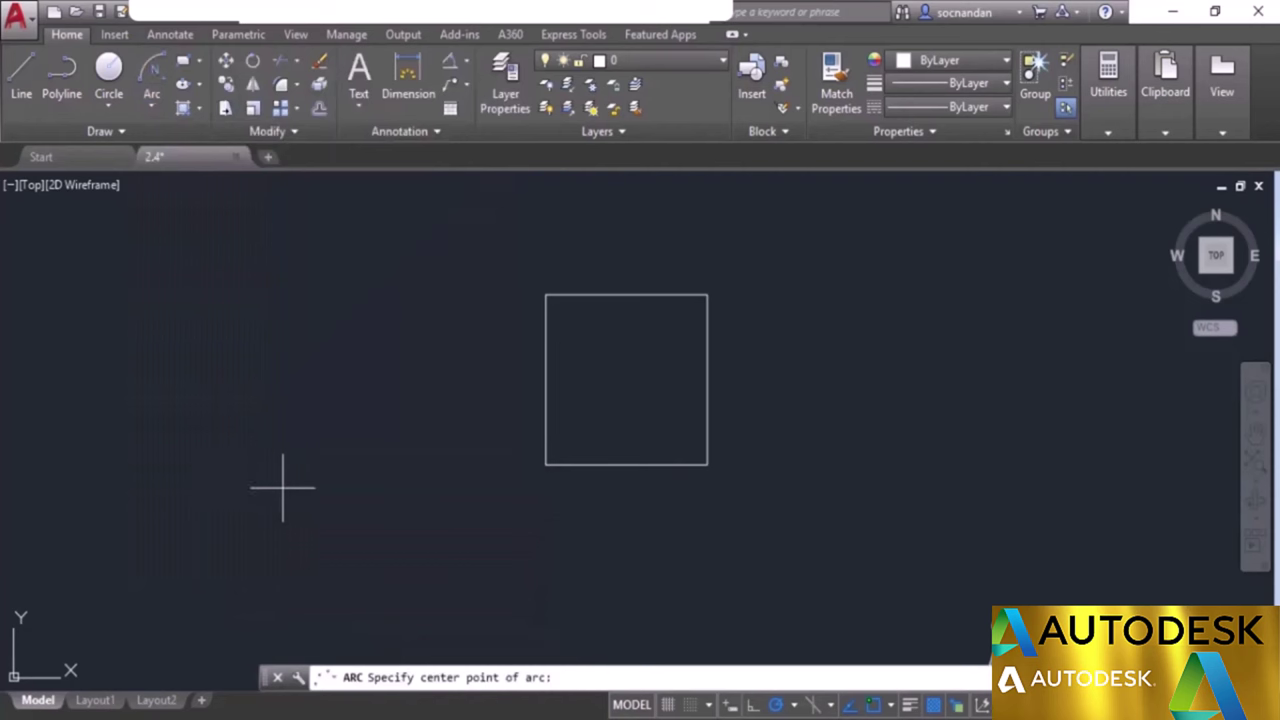
{"action": "left_click", "coordinate": [625, 465]}
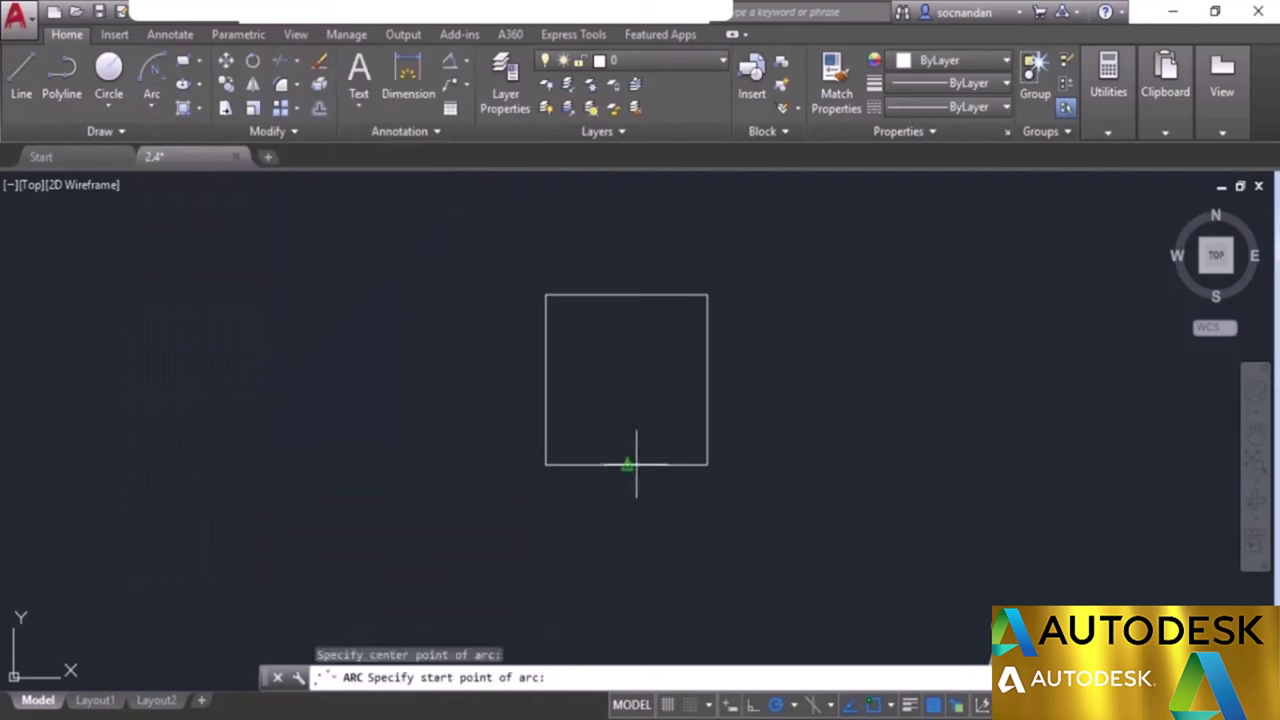
{"action": "left_click", "coordinate": [707, 465]}
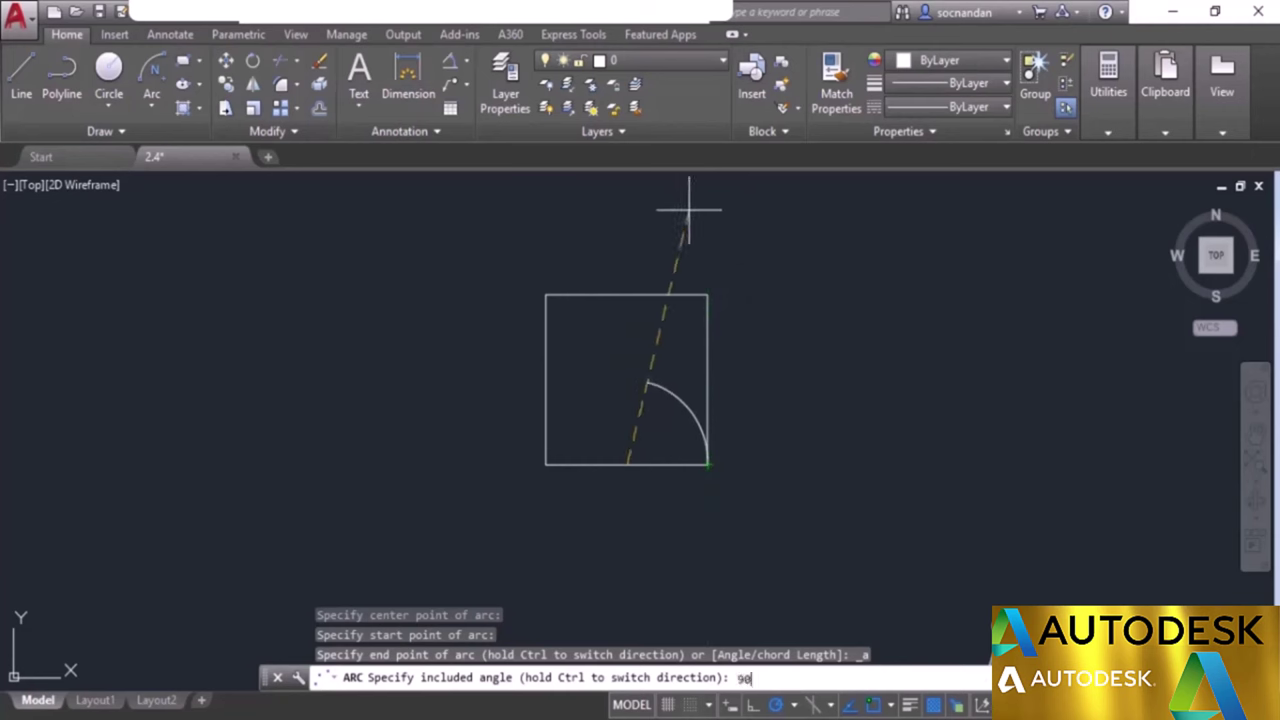
{"action": "key", "text": "Return"}
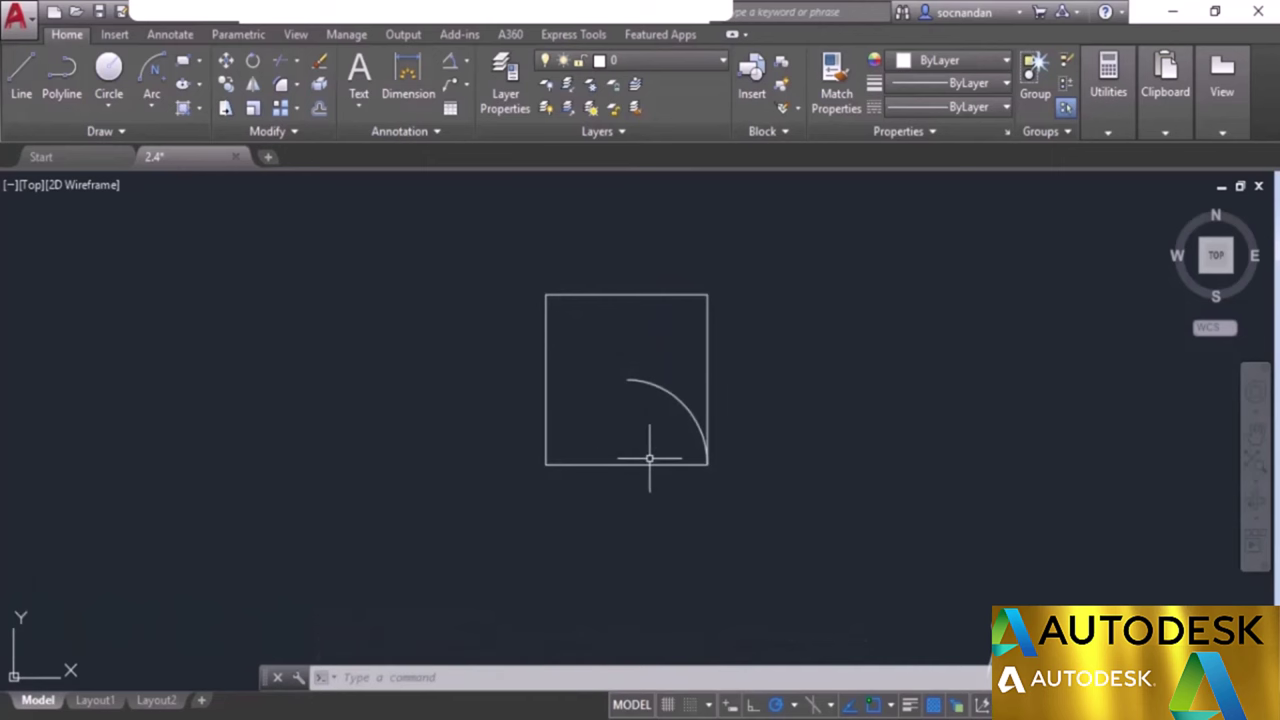
Select the quarter-circle arc inside the square and erase it.
{"action": "left_click", "coordinate": [648, 403]}
{"action": "right_click", "coordinate": [636, 328]}
{"action": "left_click", "coordinate": [648, 357]}
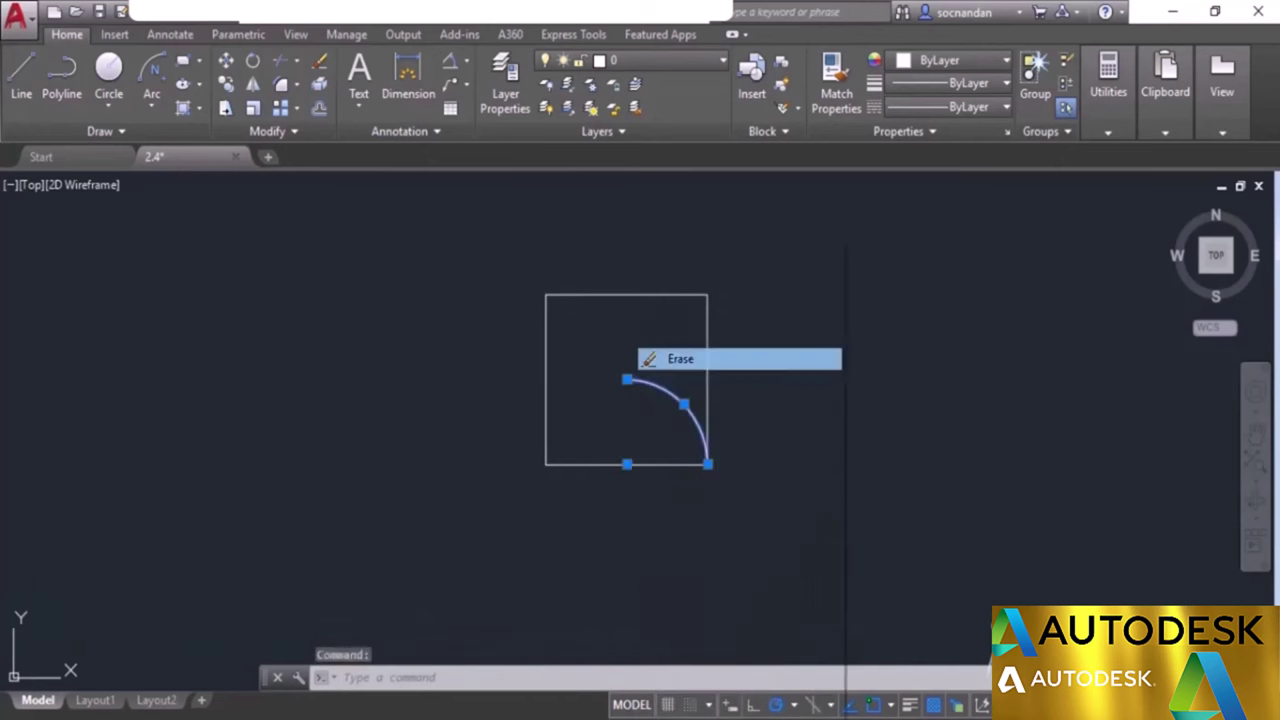
Draw a Center, Start, Length arc centered on the bottom edge's midpoint, from the lower-right corner, setting the chord length freehand inside the square.
{"action": "left_click", "coordinate": [152, 100]}
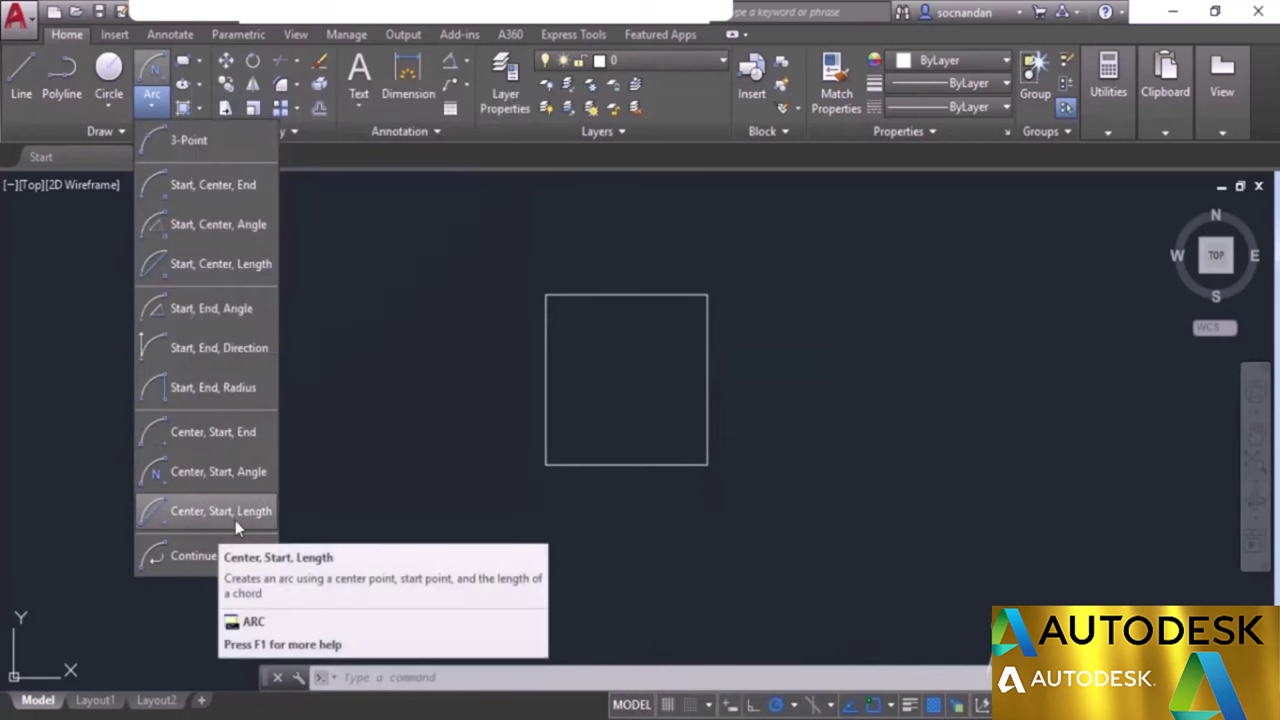
{"action": "left_click", "coordinate": [216, 518]}
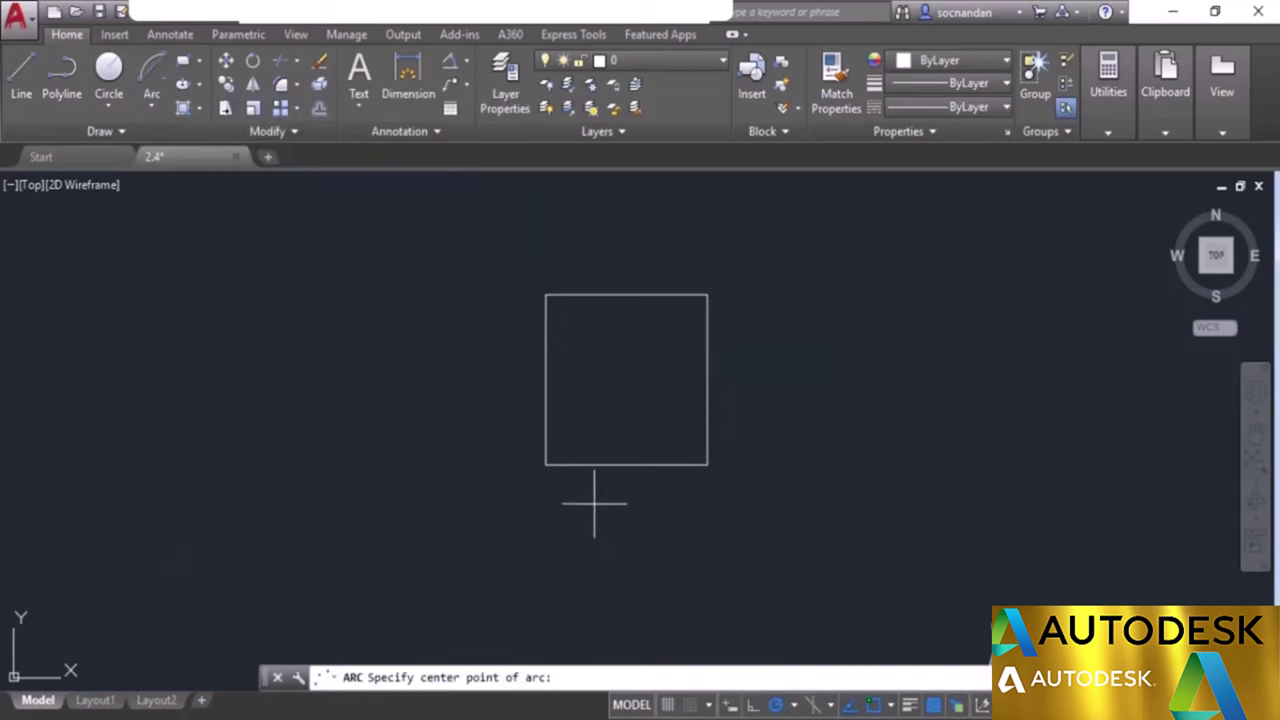
{"action": "left_click", "coordinate": [626, 465]}
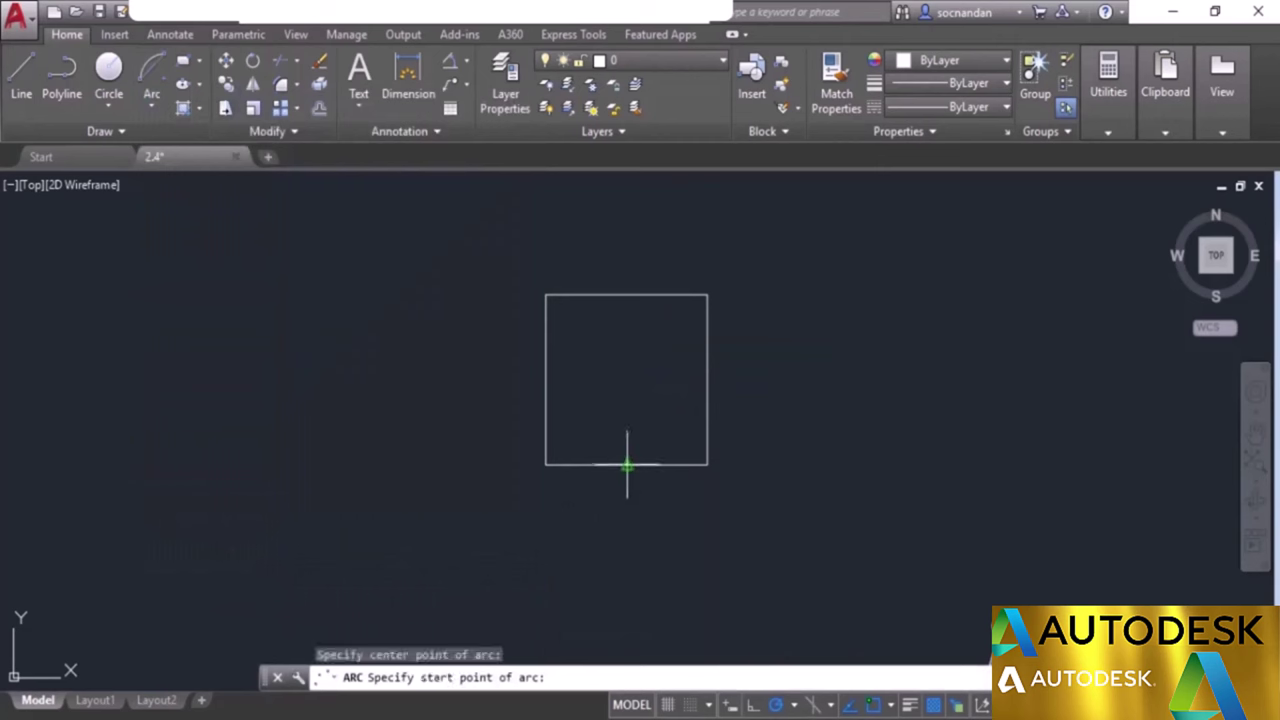
{"action": "left_click", "coordinate": [707, 464]}
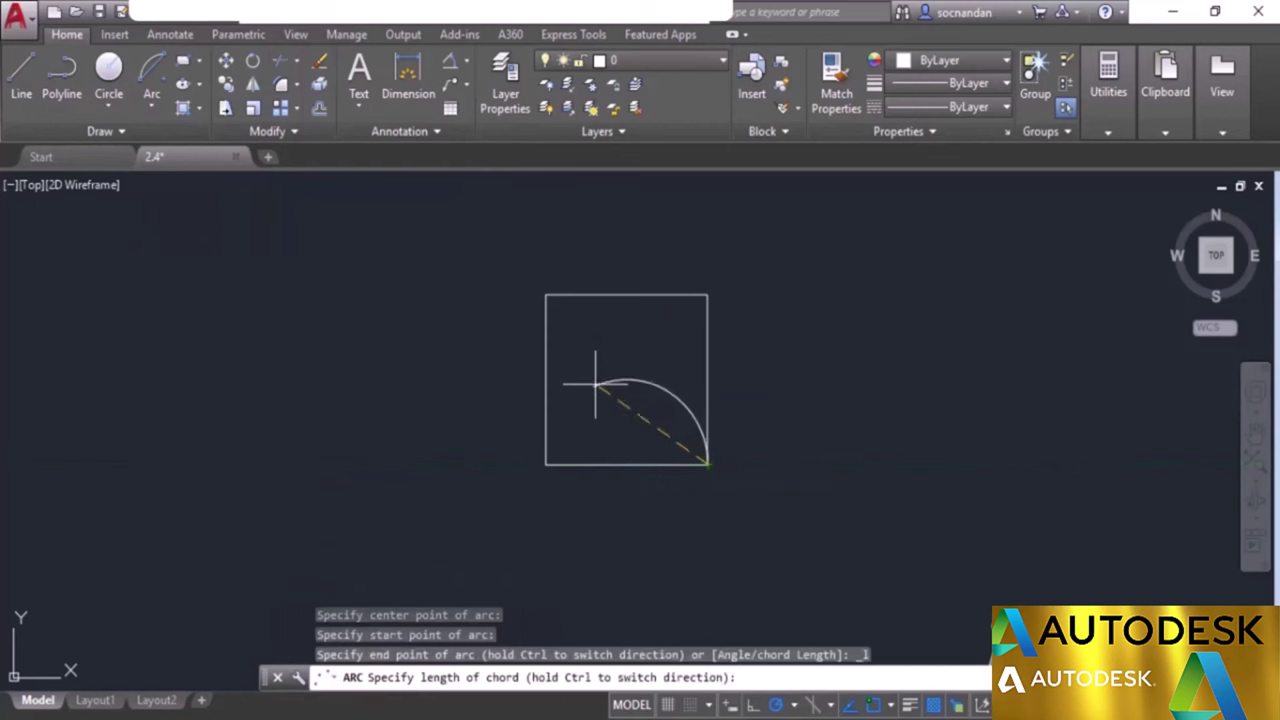
{"action": "left_click", "coordinate": [595, 384]}
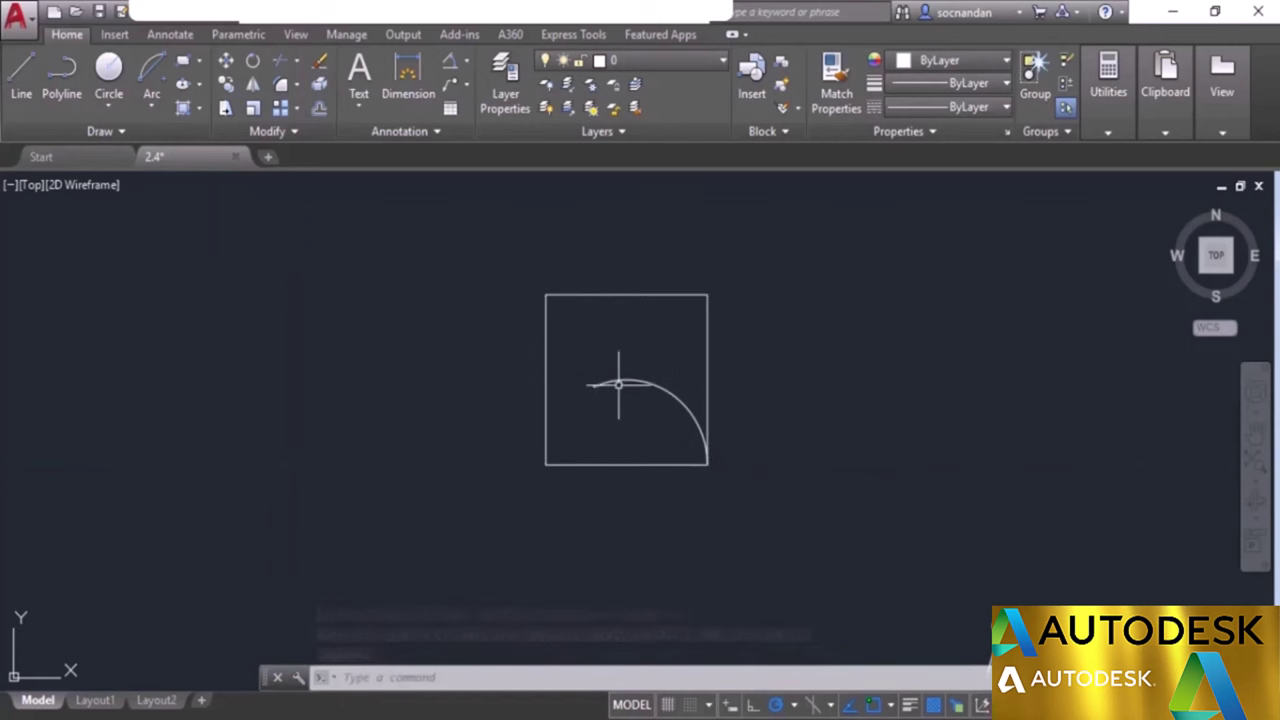
Erase the arc drawn by chord length inside the square.
{"action": "left_click", "coordinate": [618, 381]}
{"action": "right_click", "coordinate": [618, 378]}
{"action": "left_click", "coordinate": [634, 357]}
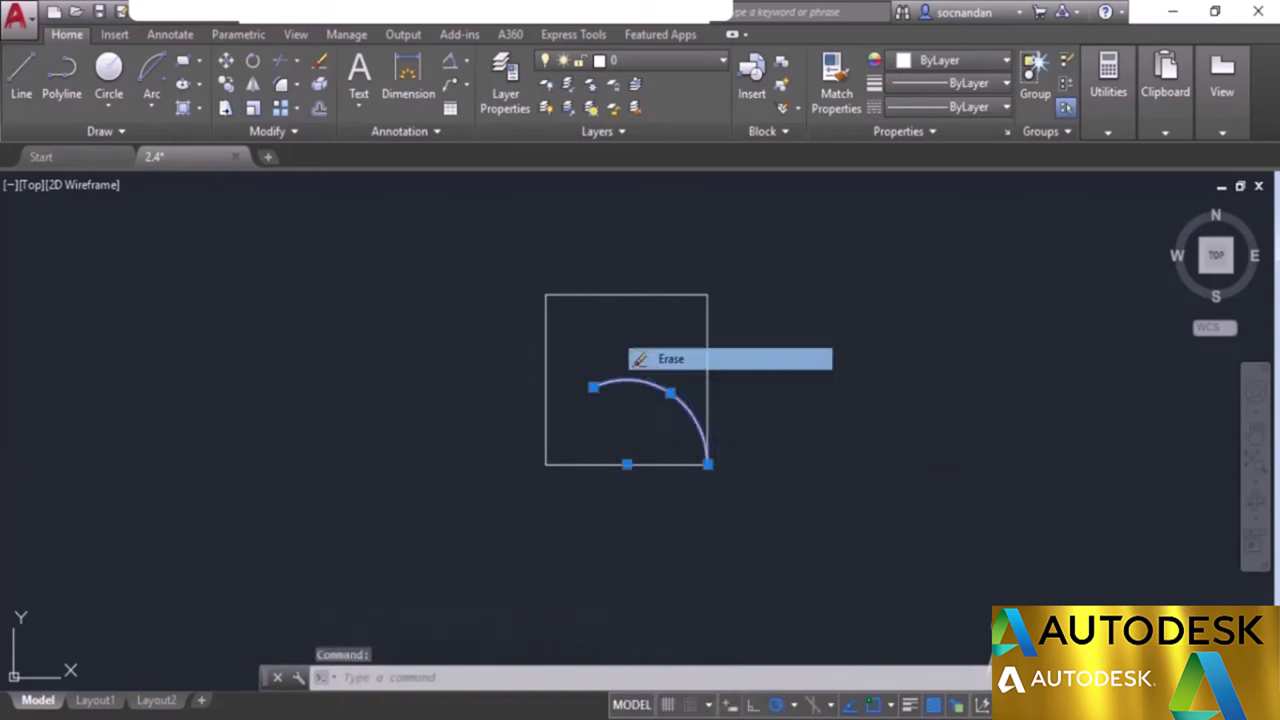
Draw a 3-Point arc from the square's lower-right corner through a point inside the square to the square's center.
{"action": "left_click", "coordinate": [152, 100]}
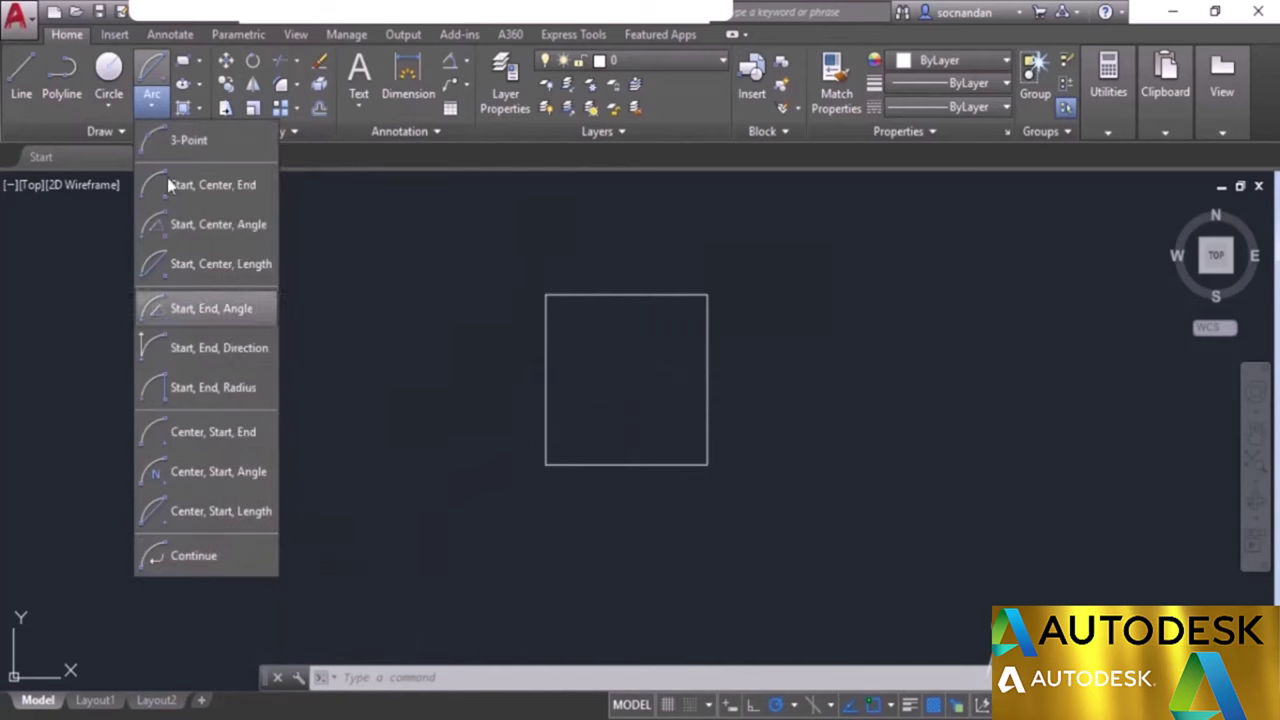
{"action": "left_click", "coordinate": [194, 142]}
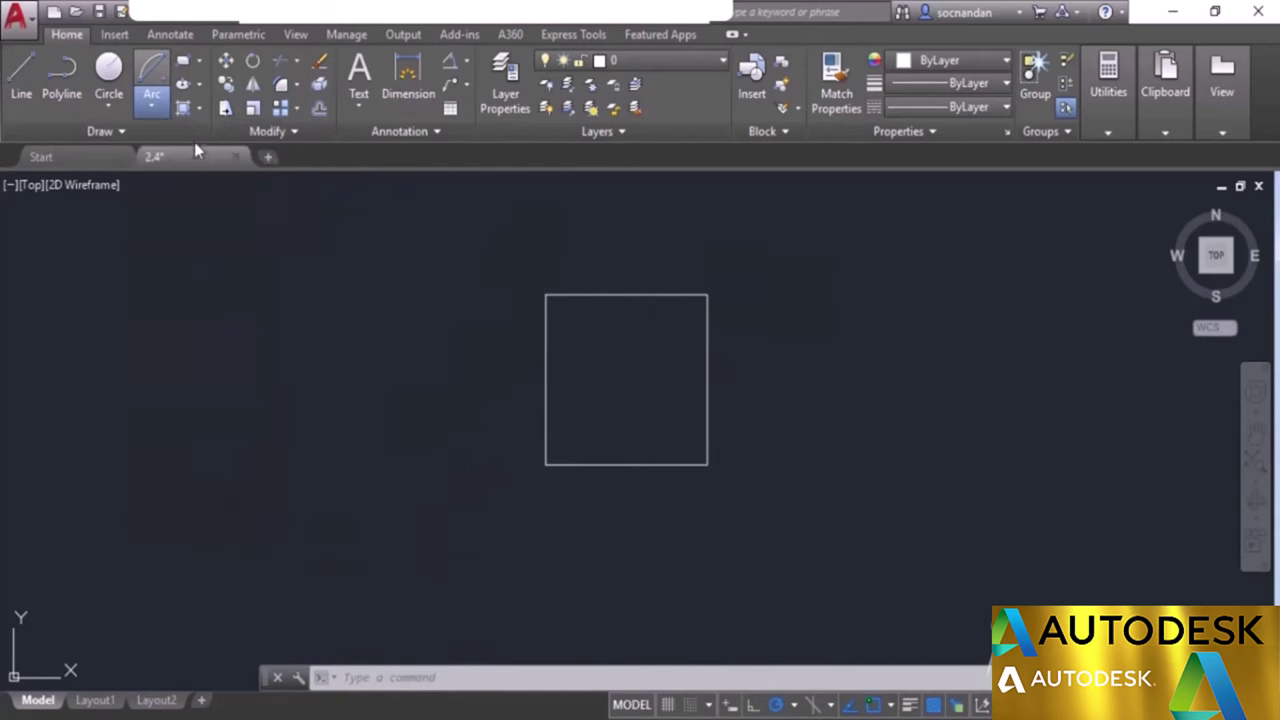
{"action": "left_click", "coordinate": [708, 464]}
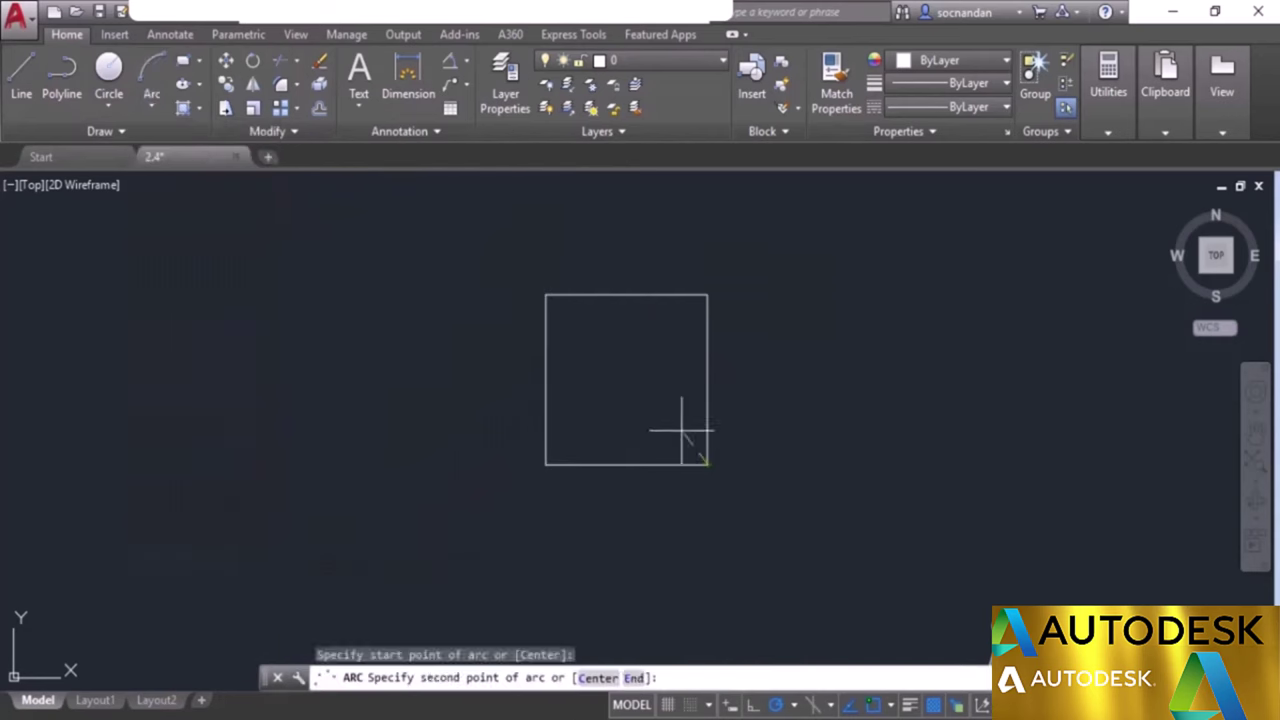
{"action": "left_click", "coordinate": [674, 412]}
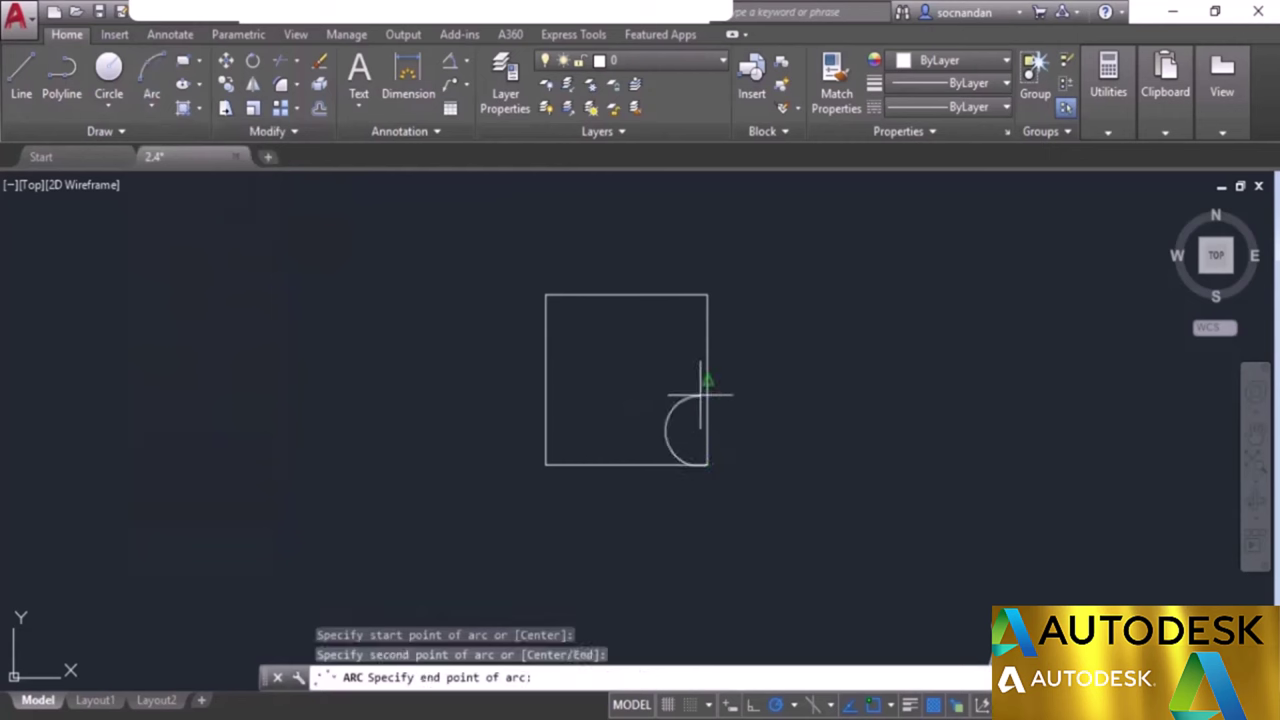
{"action": "left_click", "coordinate": [627, 379]}
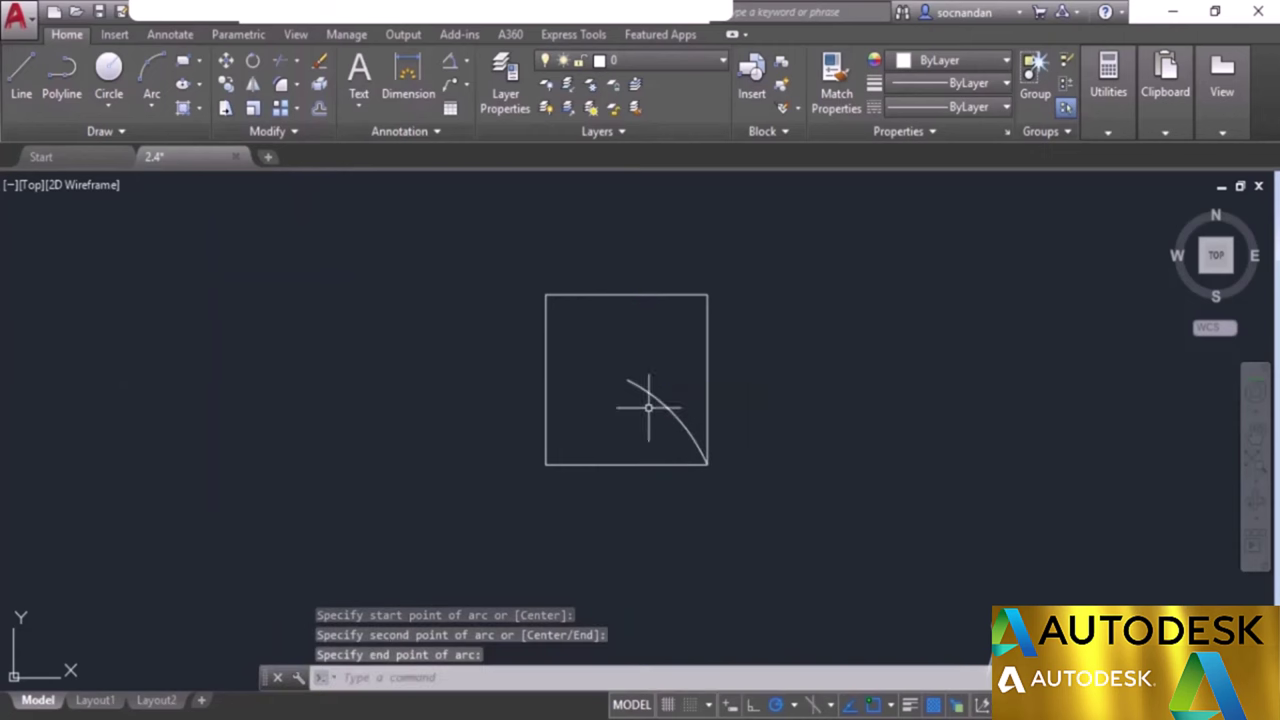
Add a tangent arc with the Continue method from the square's center to its upper-left corner.
{"action": "left_click", "coordinate": [152, 97]}
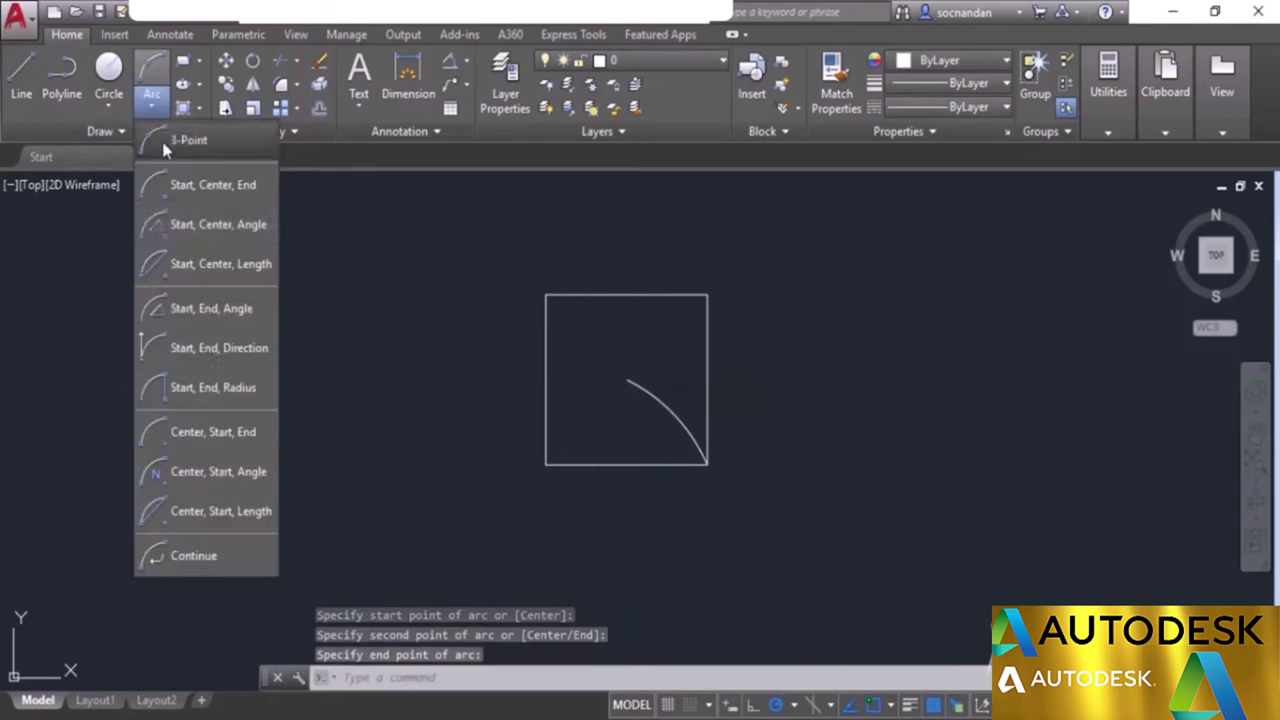
{"action": "left_click", "coordinate": [223, 556]}
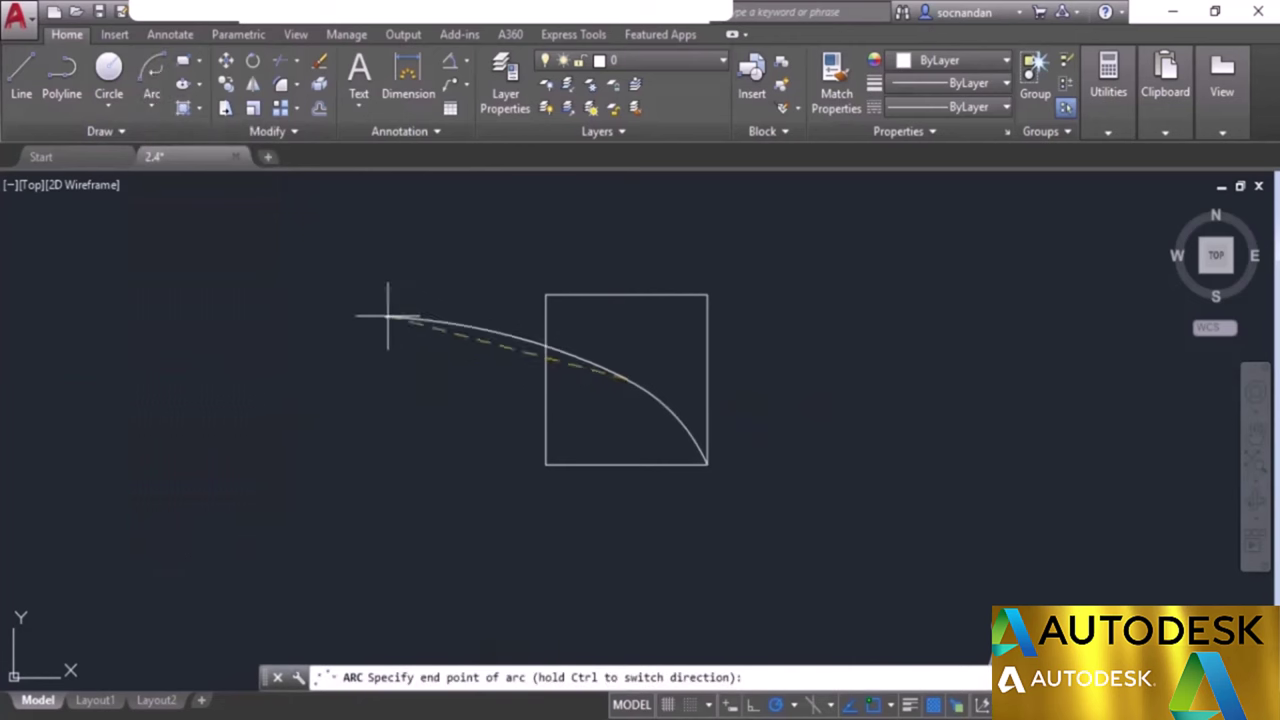
{"action": "left_click", "coordinate": [546, 295]}
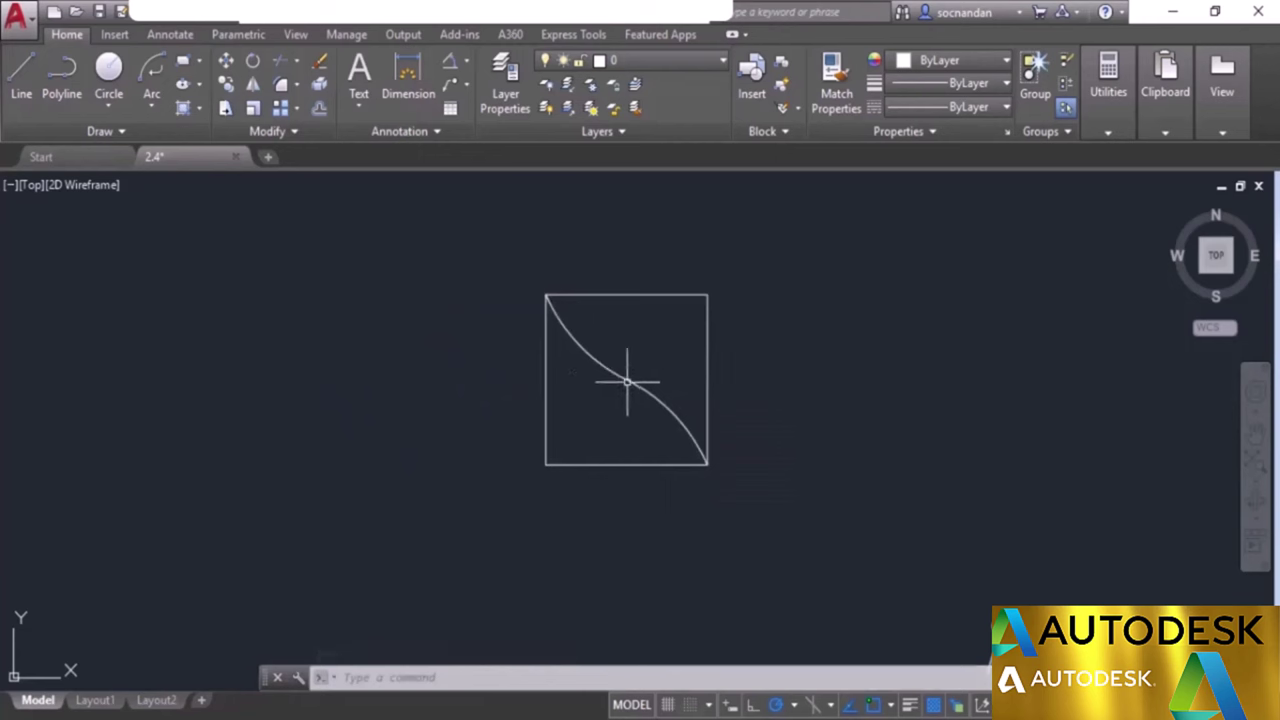
Add another Continue arc from the square's upper-left corner, curling to a free point above the top edge.
{"action": "left_click", "coordinate": [163, 107]}
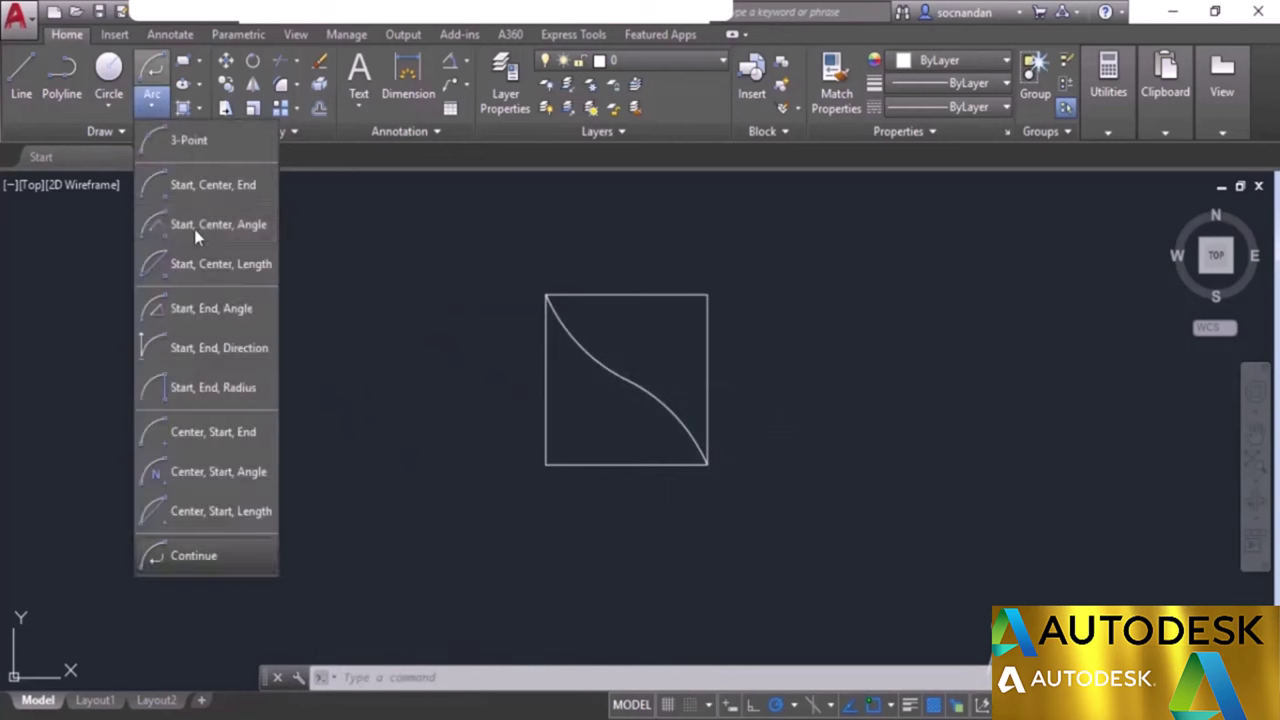
{"action": "left_click", "coordinate": [240, 562]}
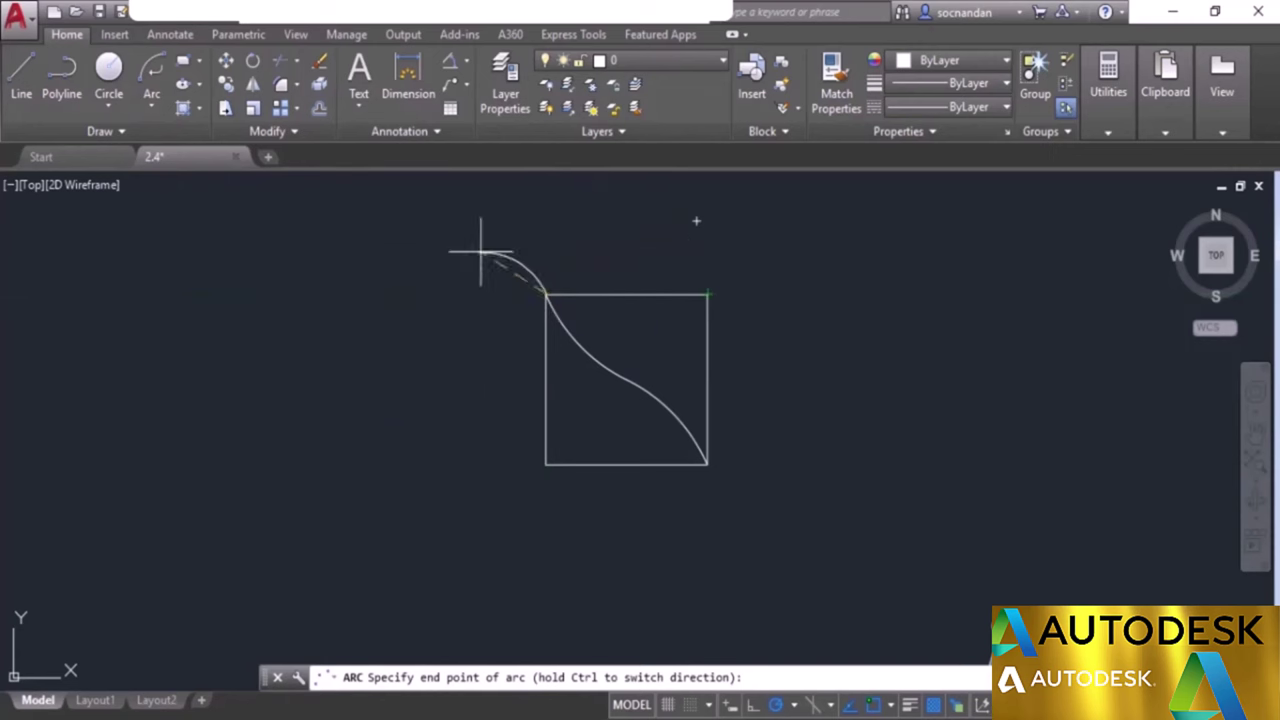
{"action": "left_click", "coordinate": [609, 245]}
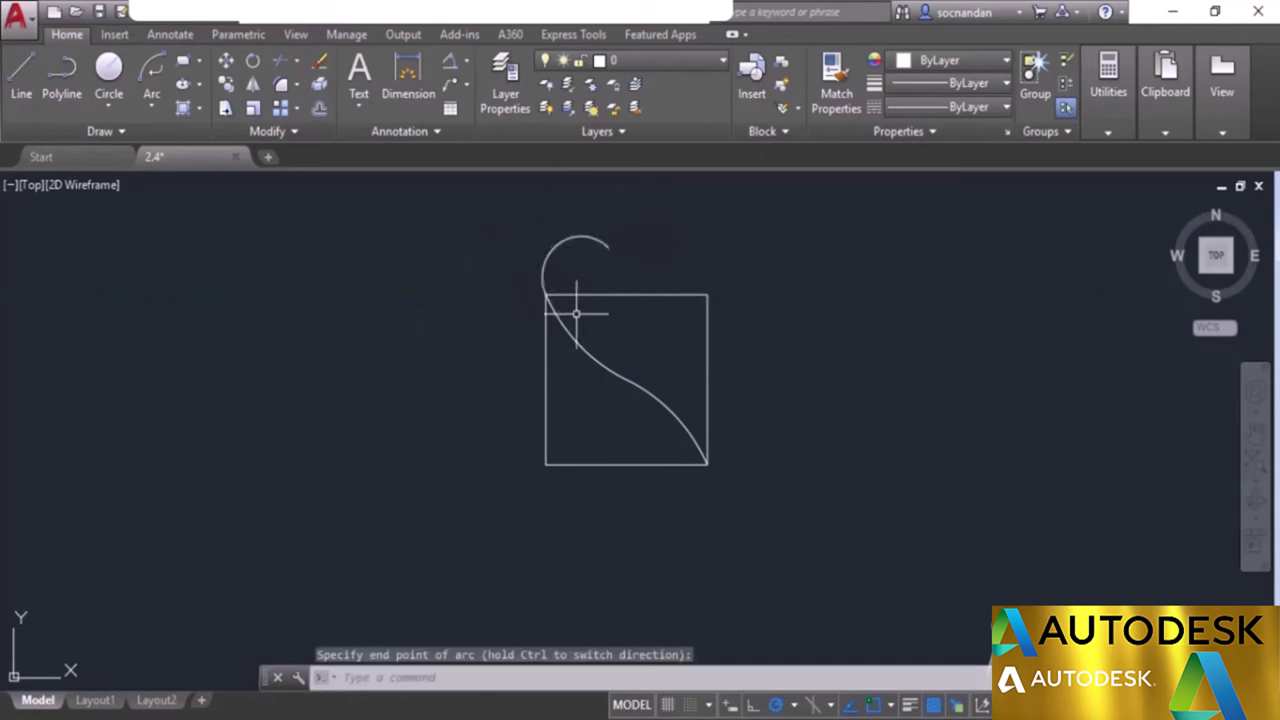
Select all three connected arcs and erase them, leaving only the square.
{"action": "left_click", "coordinate": [543, 214]}
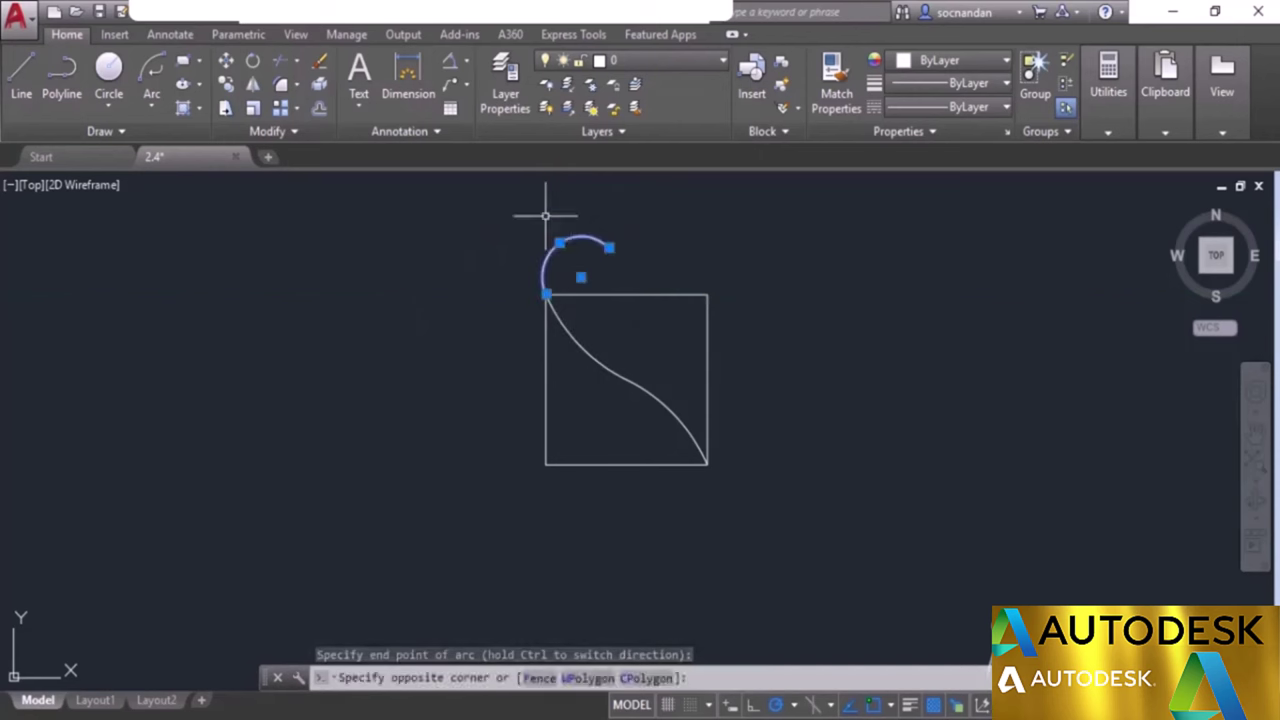
{"action": "left_click", "coordinate": [677, 400]}
{"action": "left_click", "coordinate": [655, 388]}
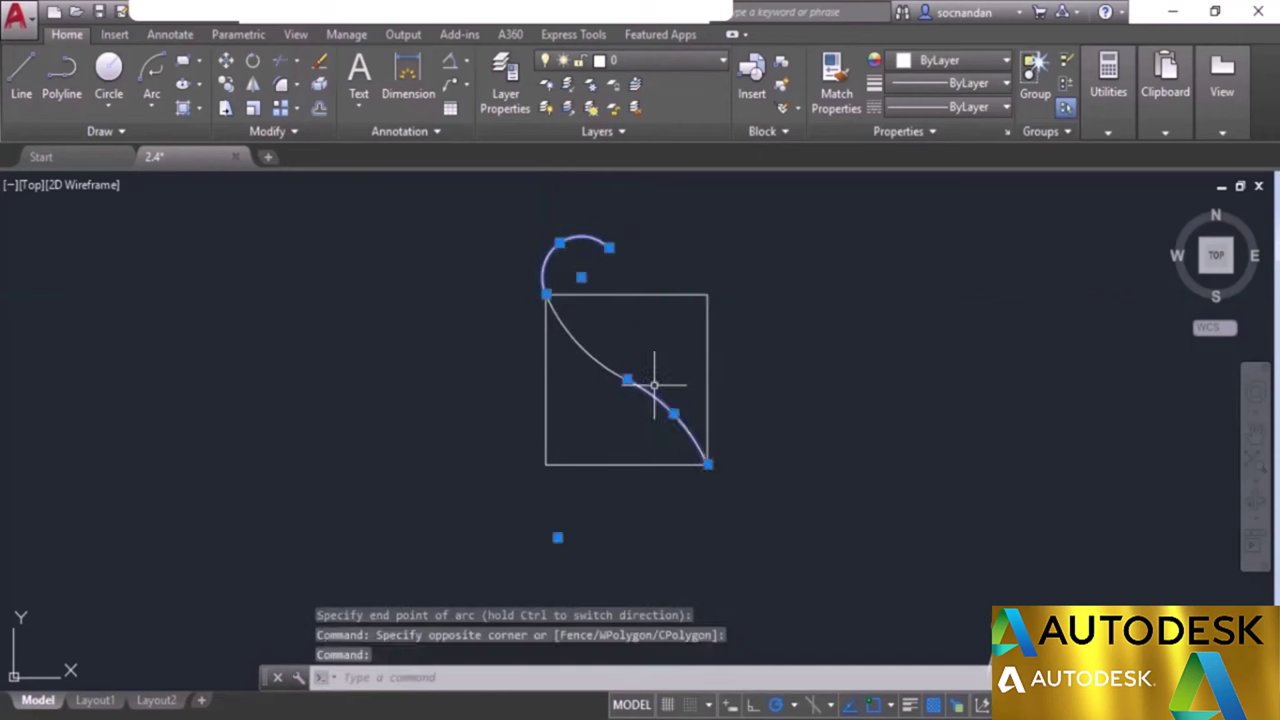
{"action": "right_click", "coordinate": [623, 343]}
{"action": "left_click", "coordinate": [626, 383]}
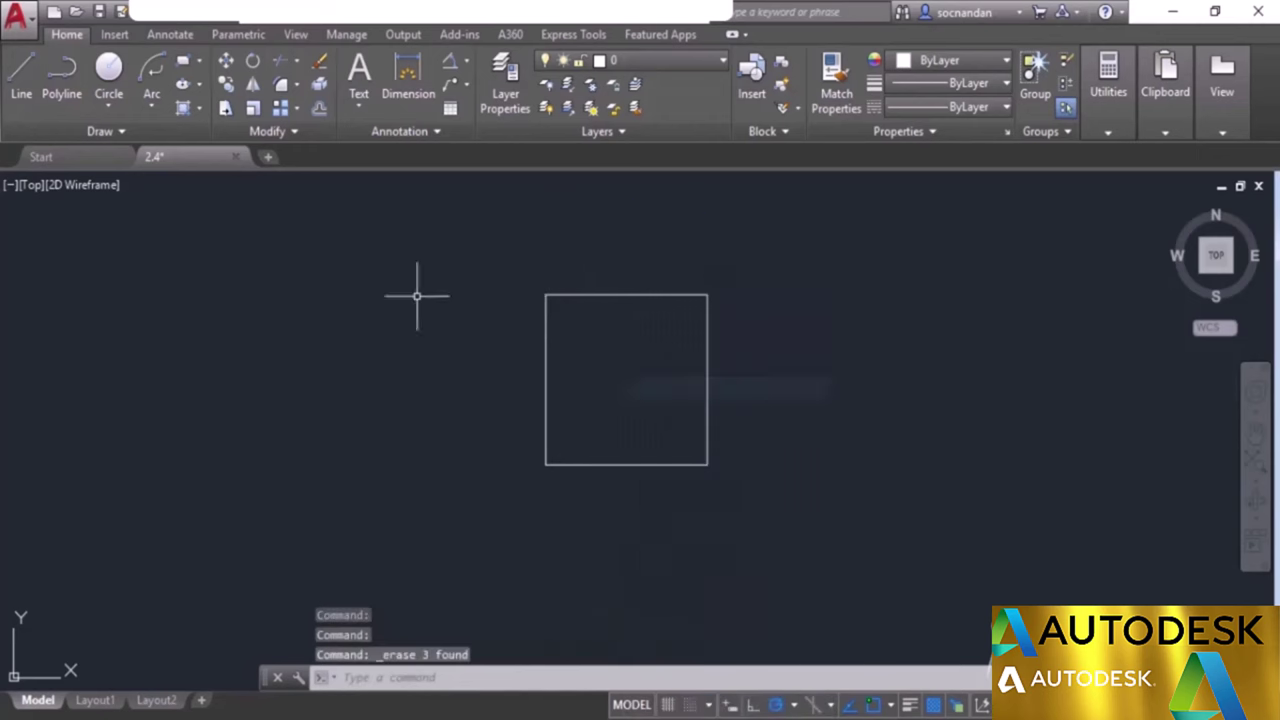
Display the Arc command's list of creation methods.
{"action": "left_click", "coordinate": [155, 105]}
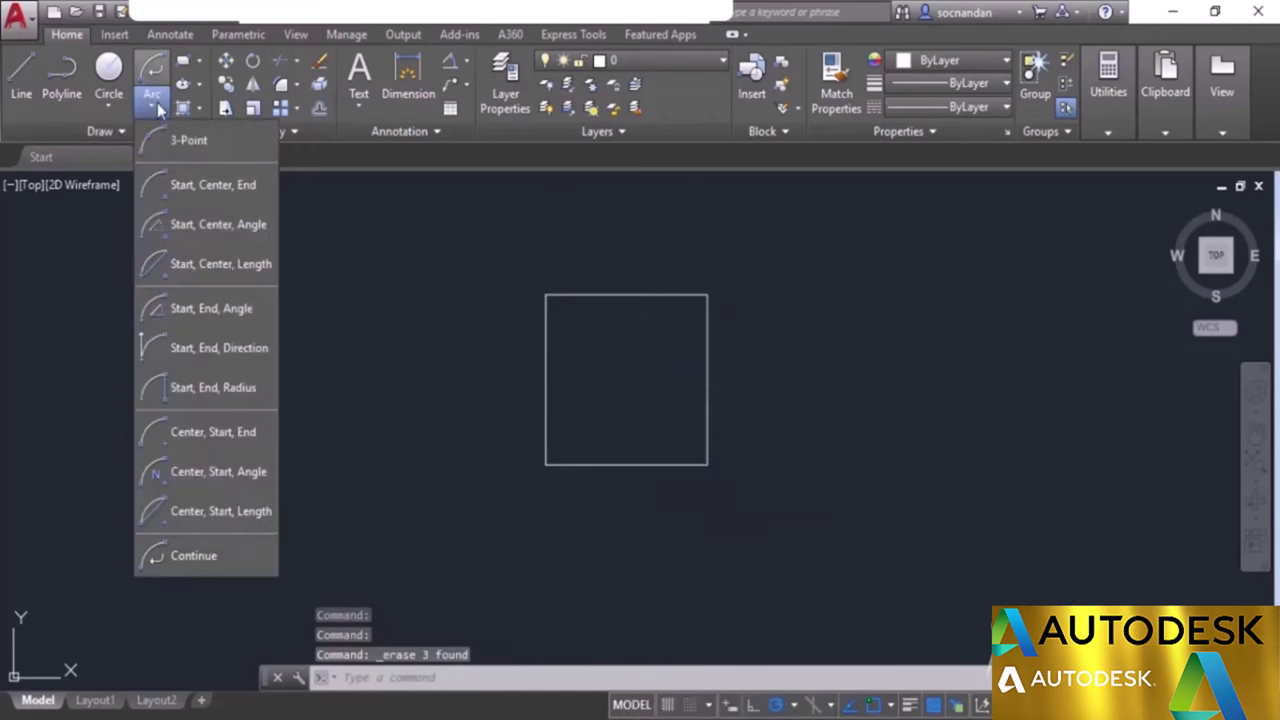